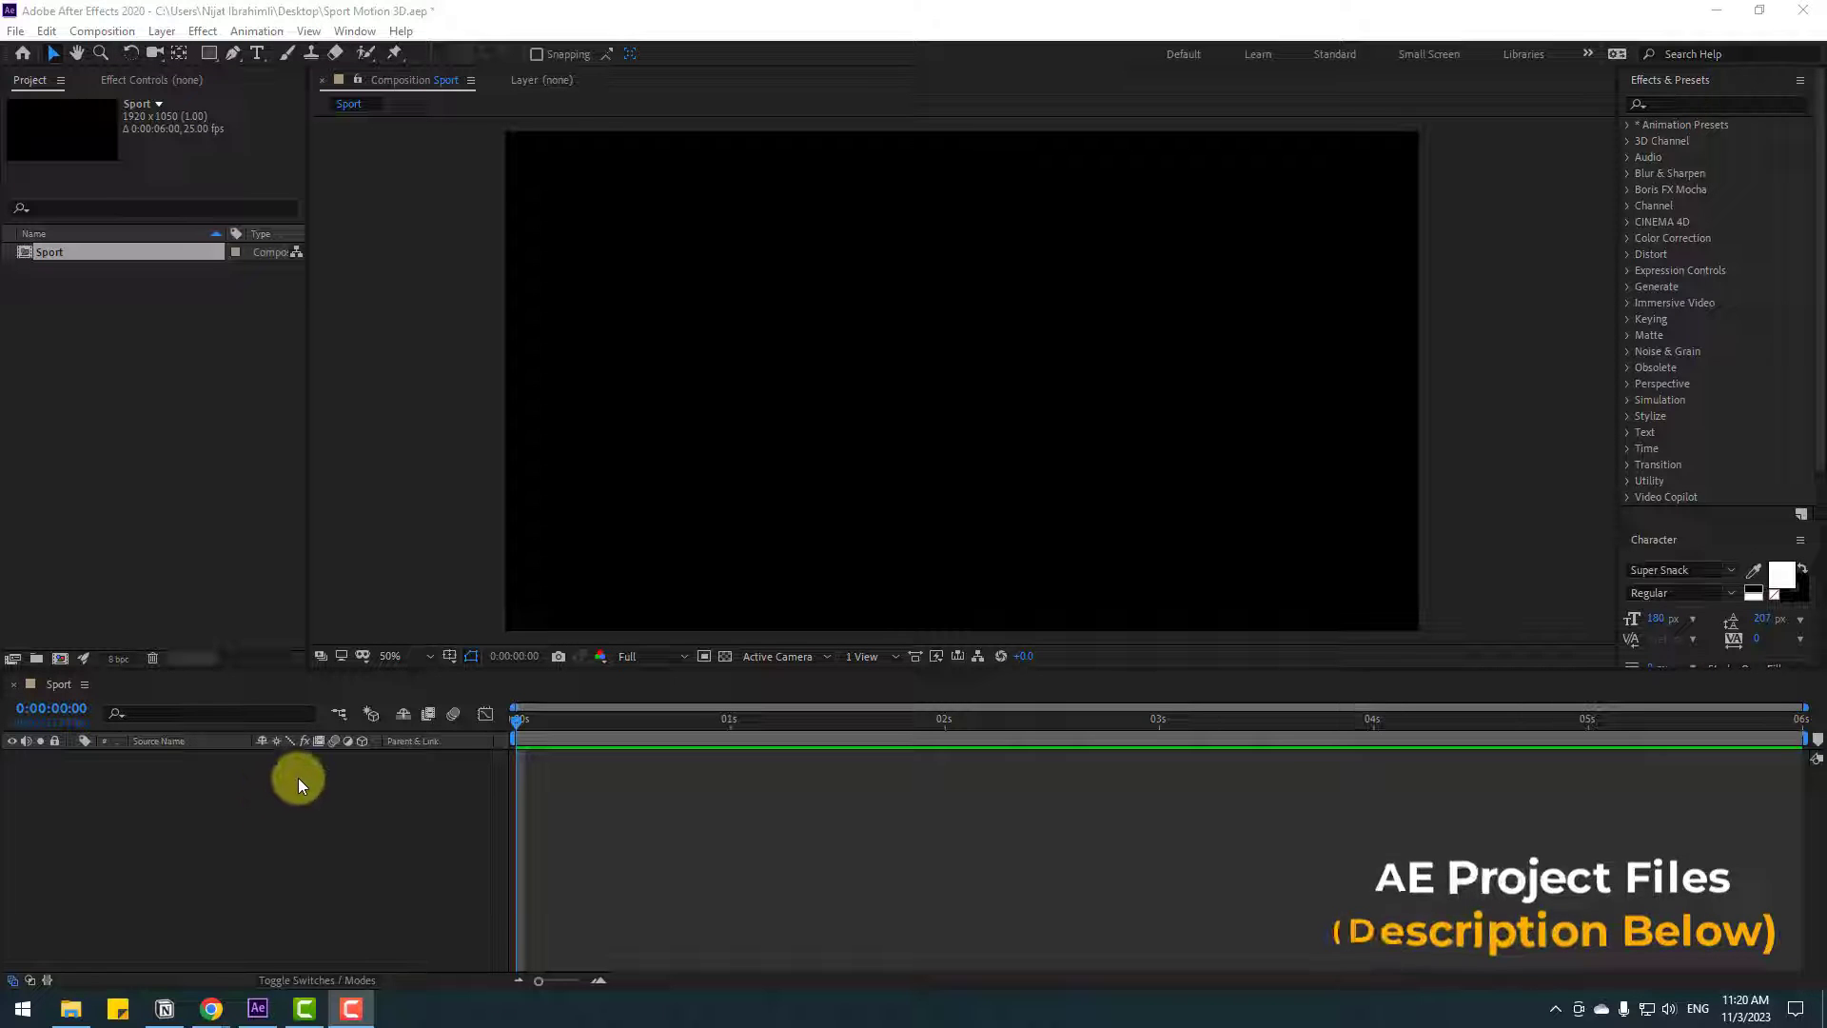
# - Create a new solid layer named E3D in the Sport composition
pyautogui.rightClick(231, 781)
pyautogui.moveTo(407, 579)
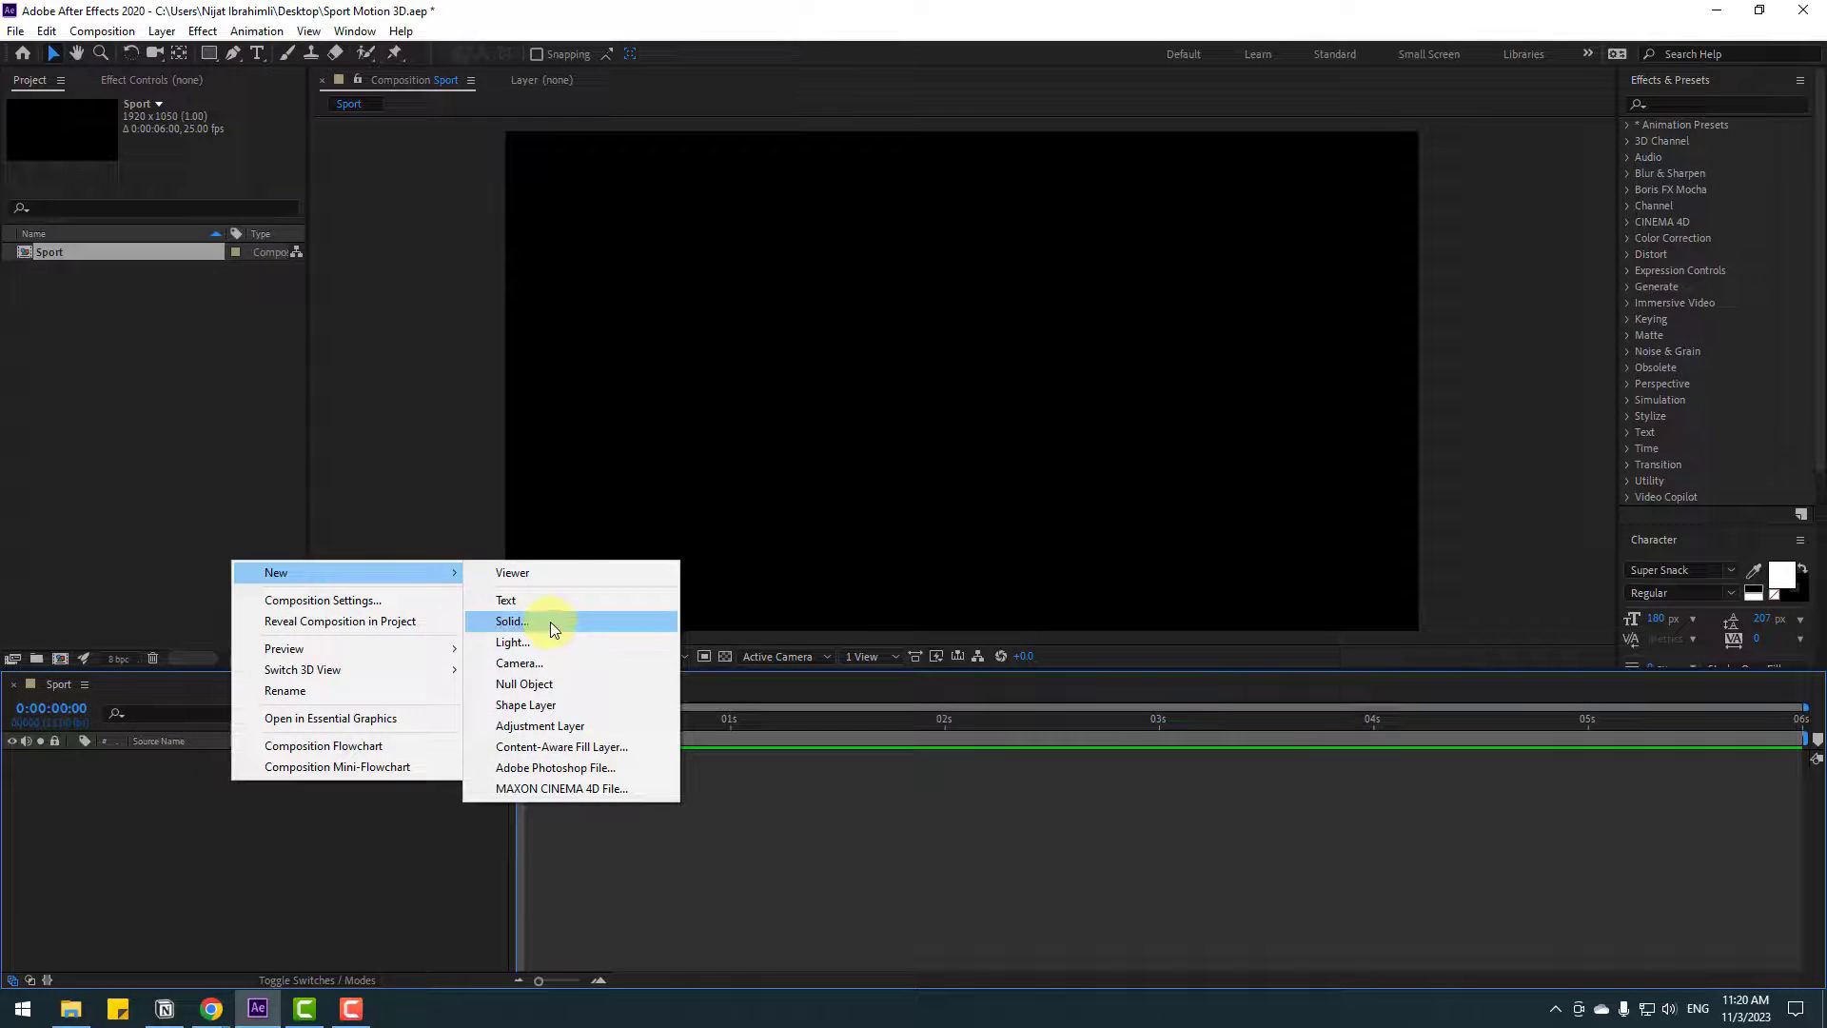
pyautogui.click(550, 622)
pyautogui.write('E')
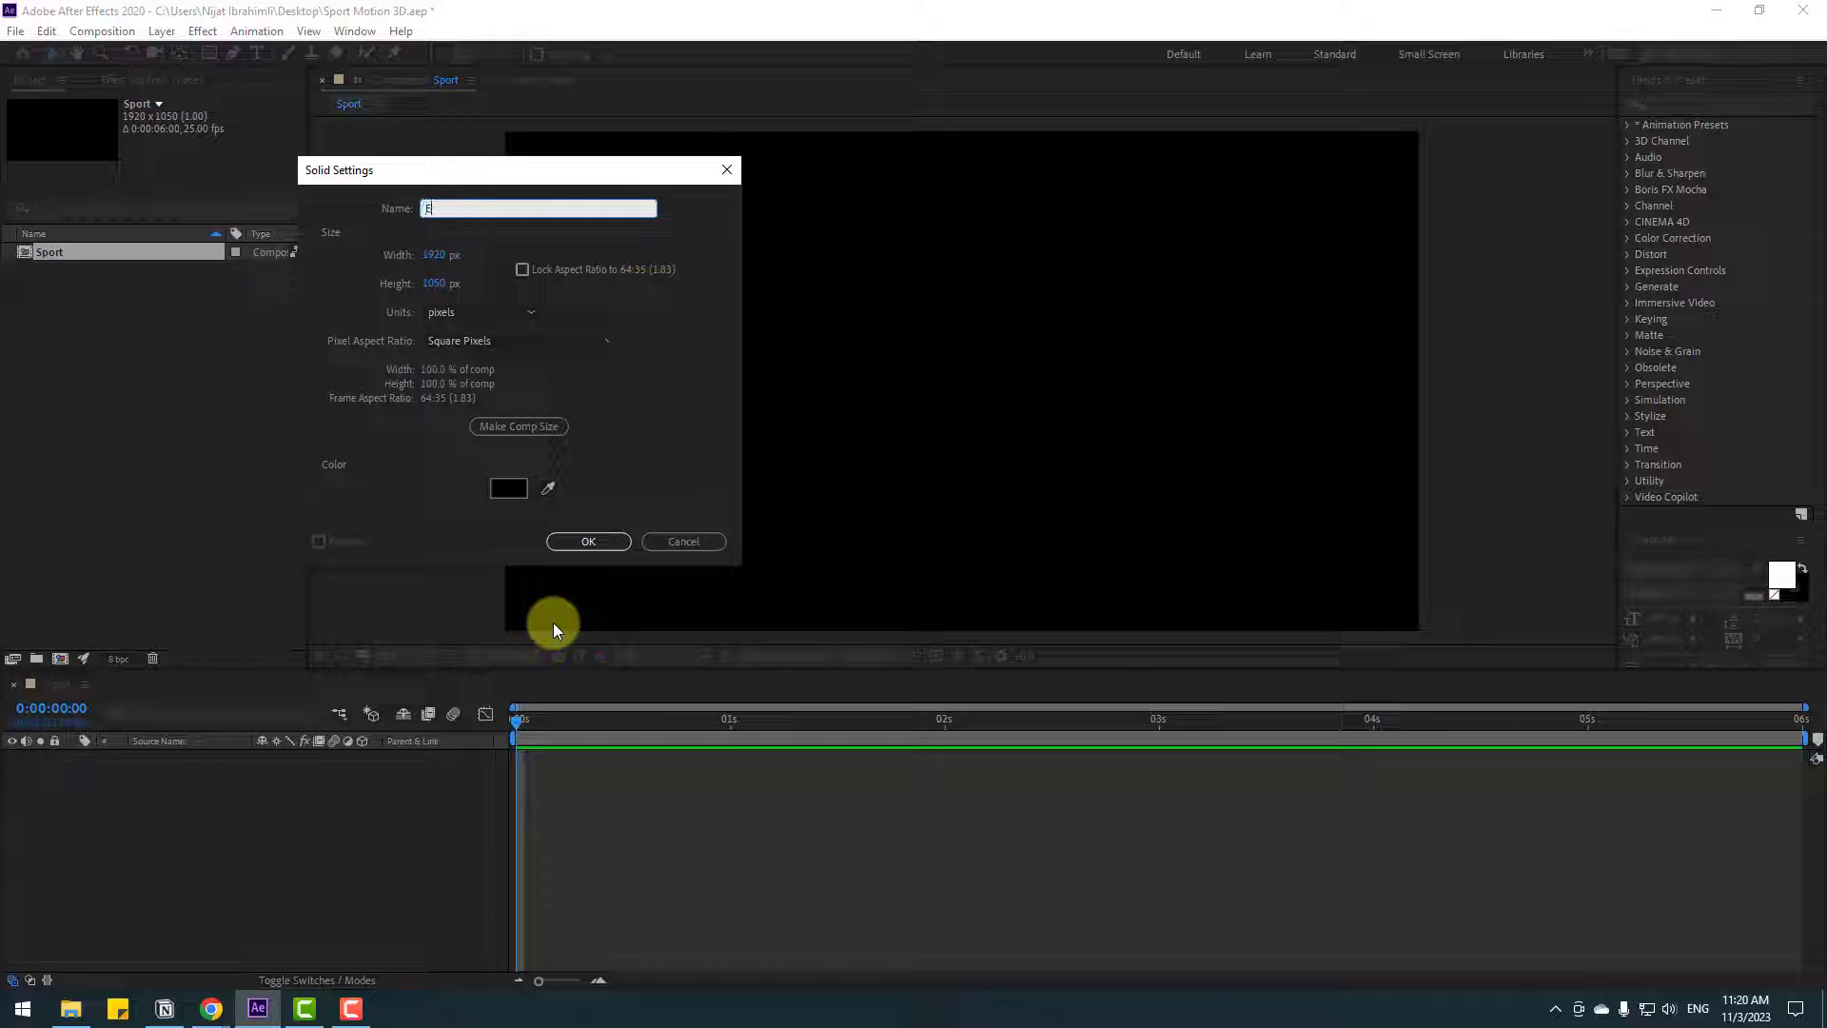
pyautogui.write('3D')
pyautogui.click(602, 534)
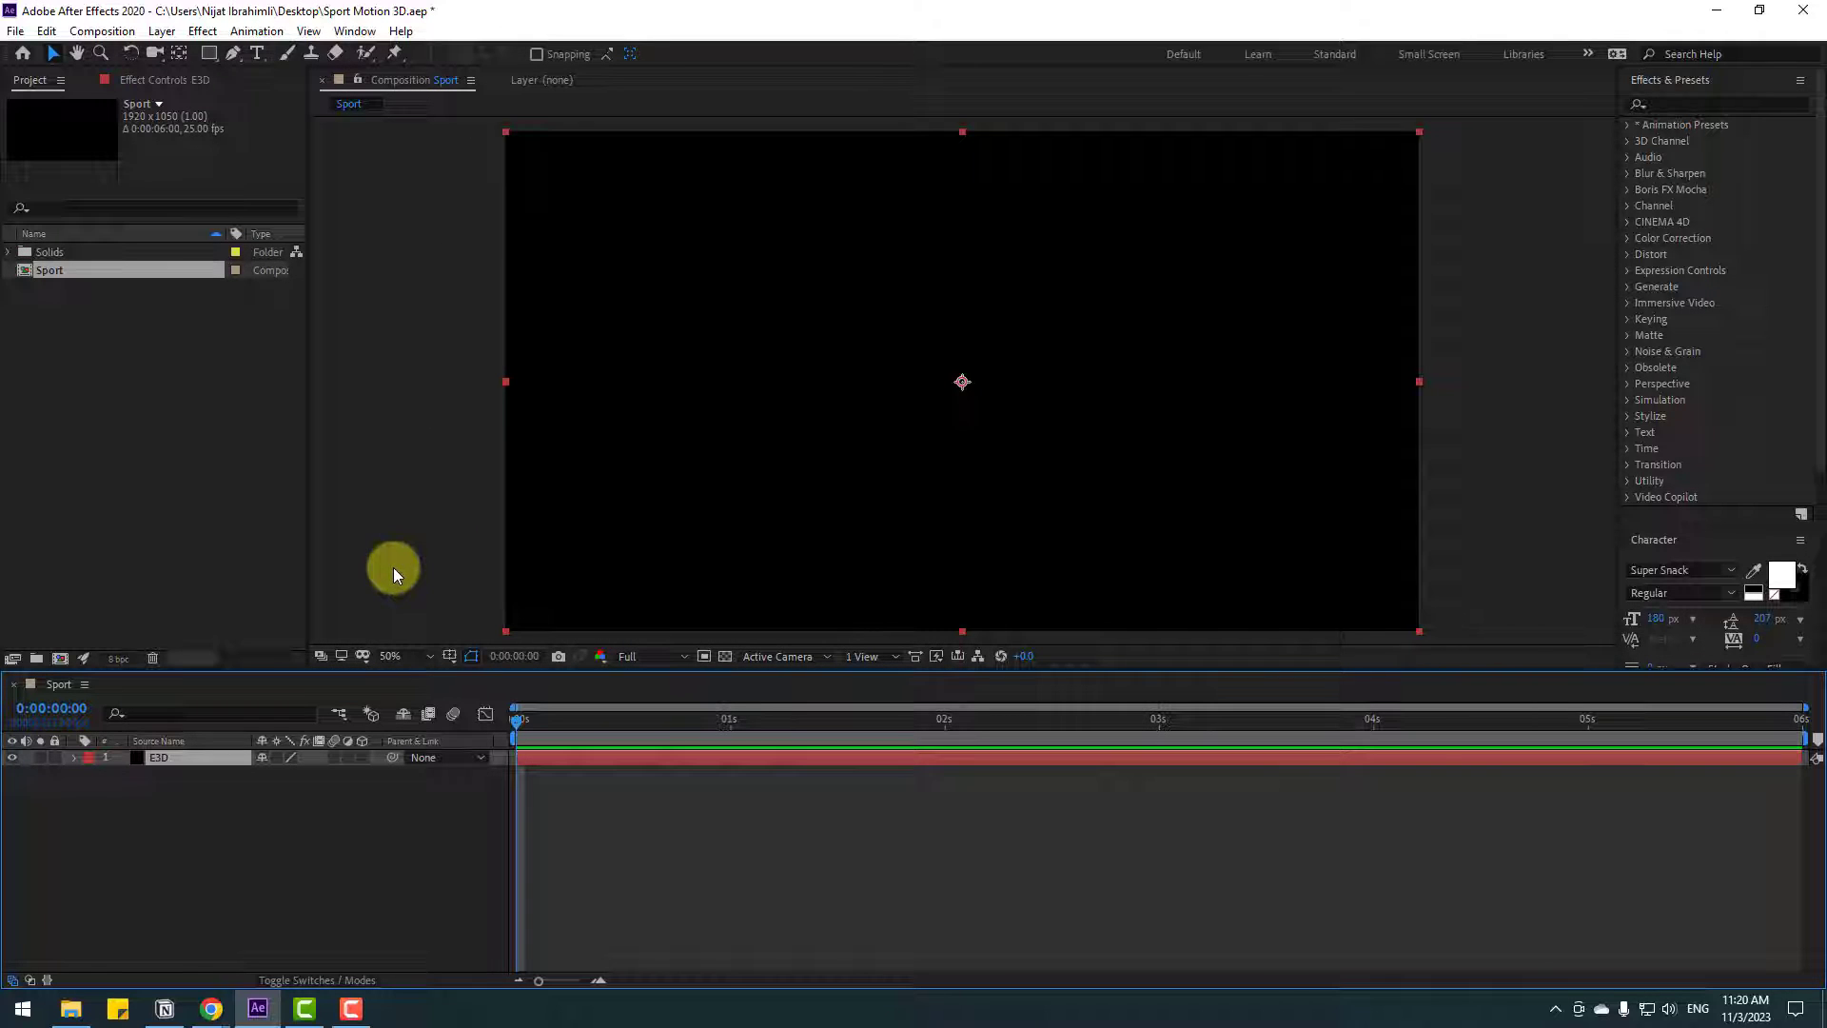
# - Apply the Video Copilot Element effect to the E3D solid and deselect the layer
pyautogui.click(213, 35)
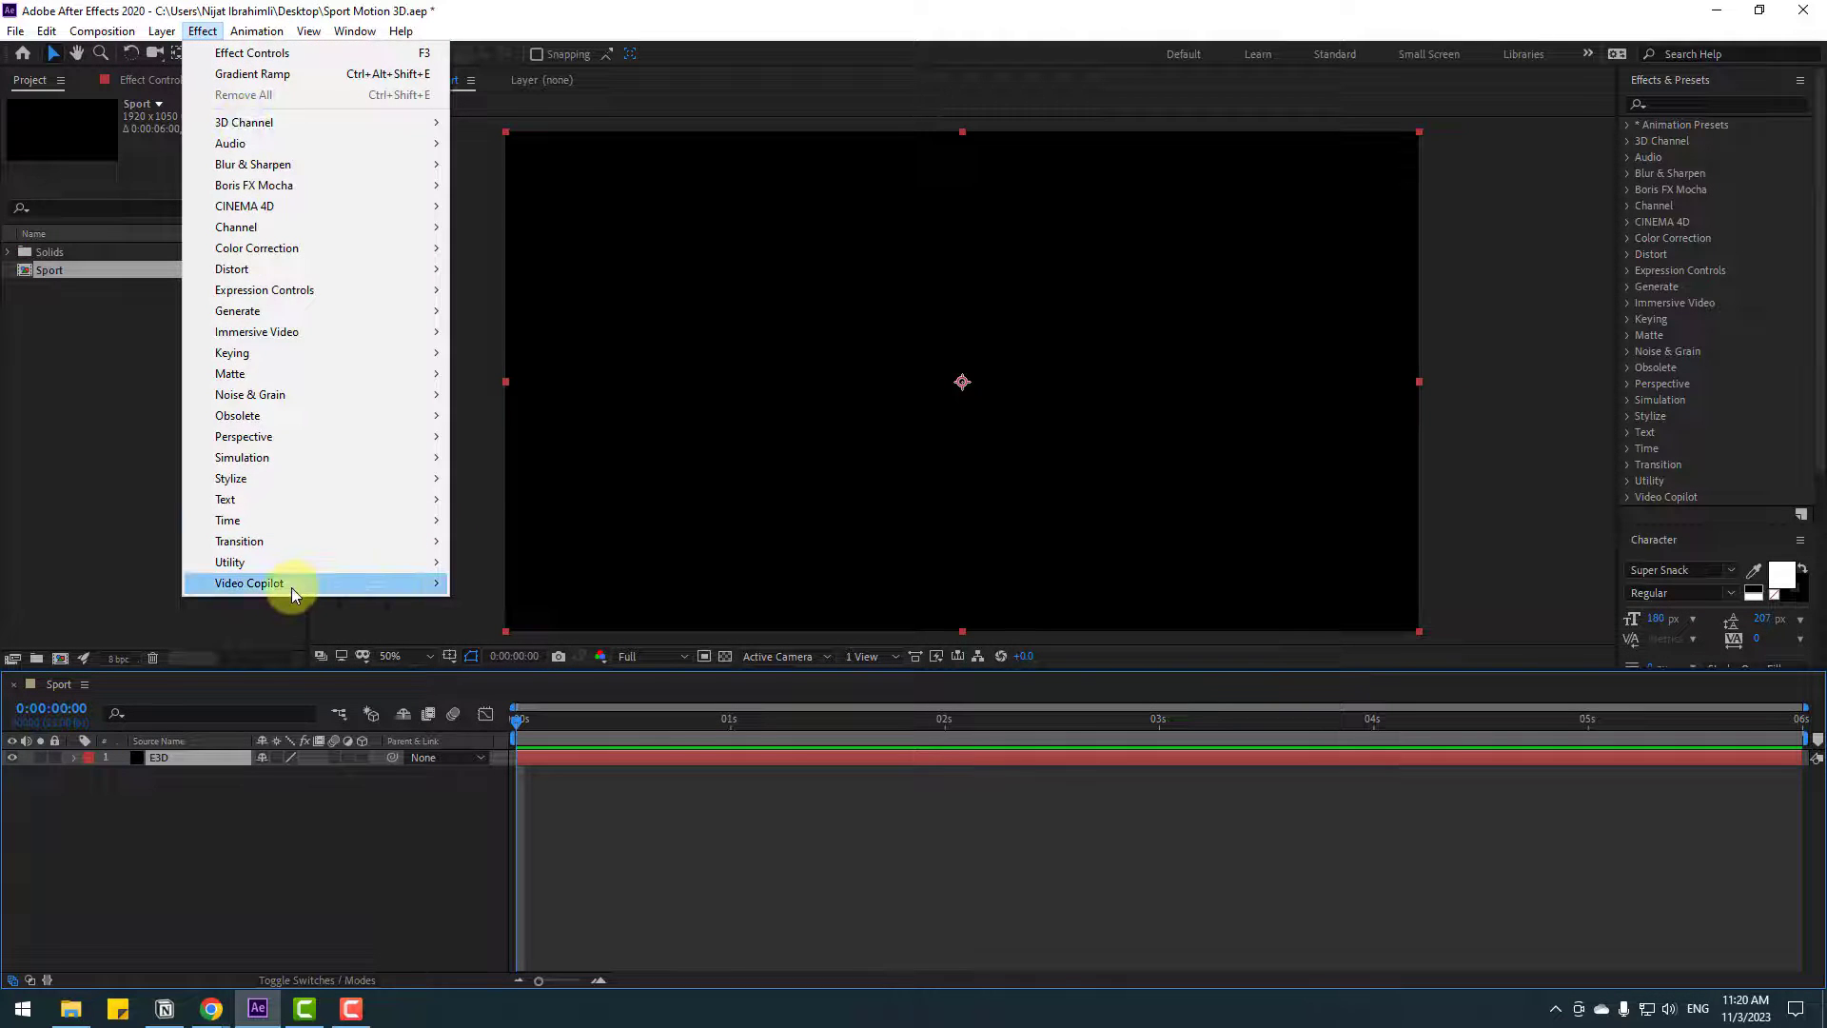
pyautogui.moveTo(299, 583)
pyautogui.click(524, 583)
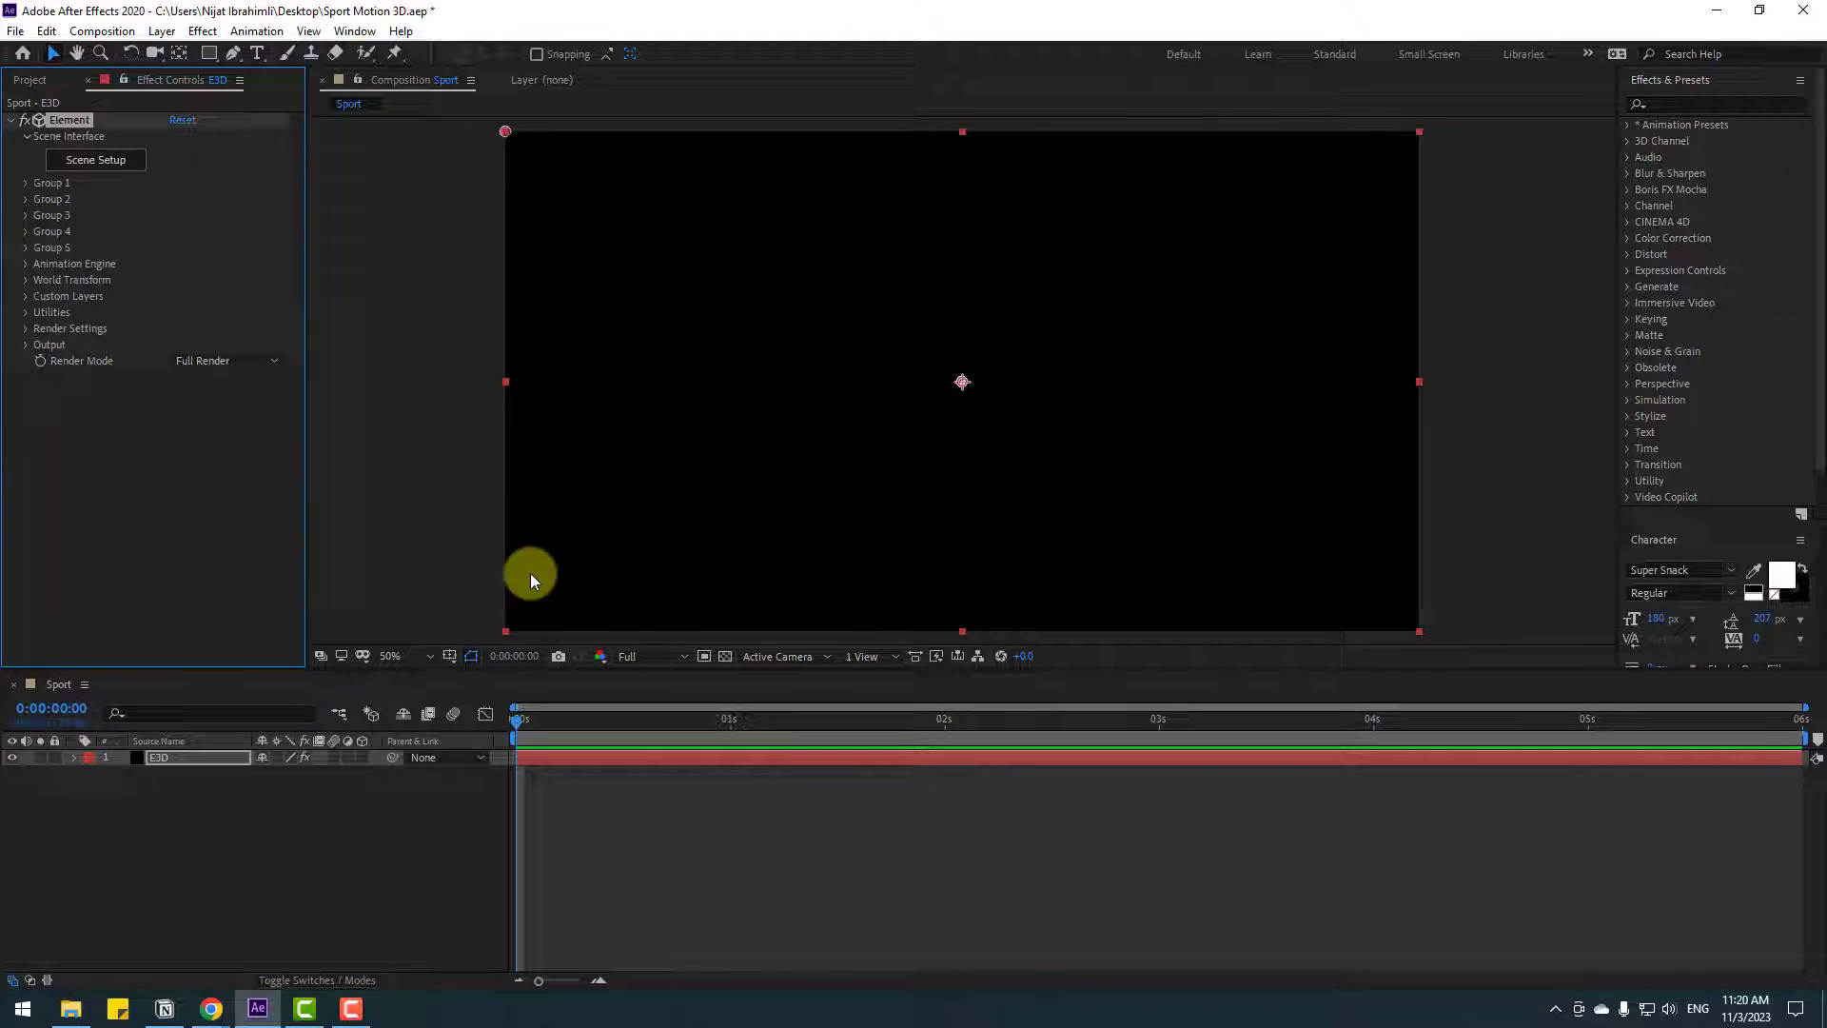
pyautogui.click(236, 775)
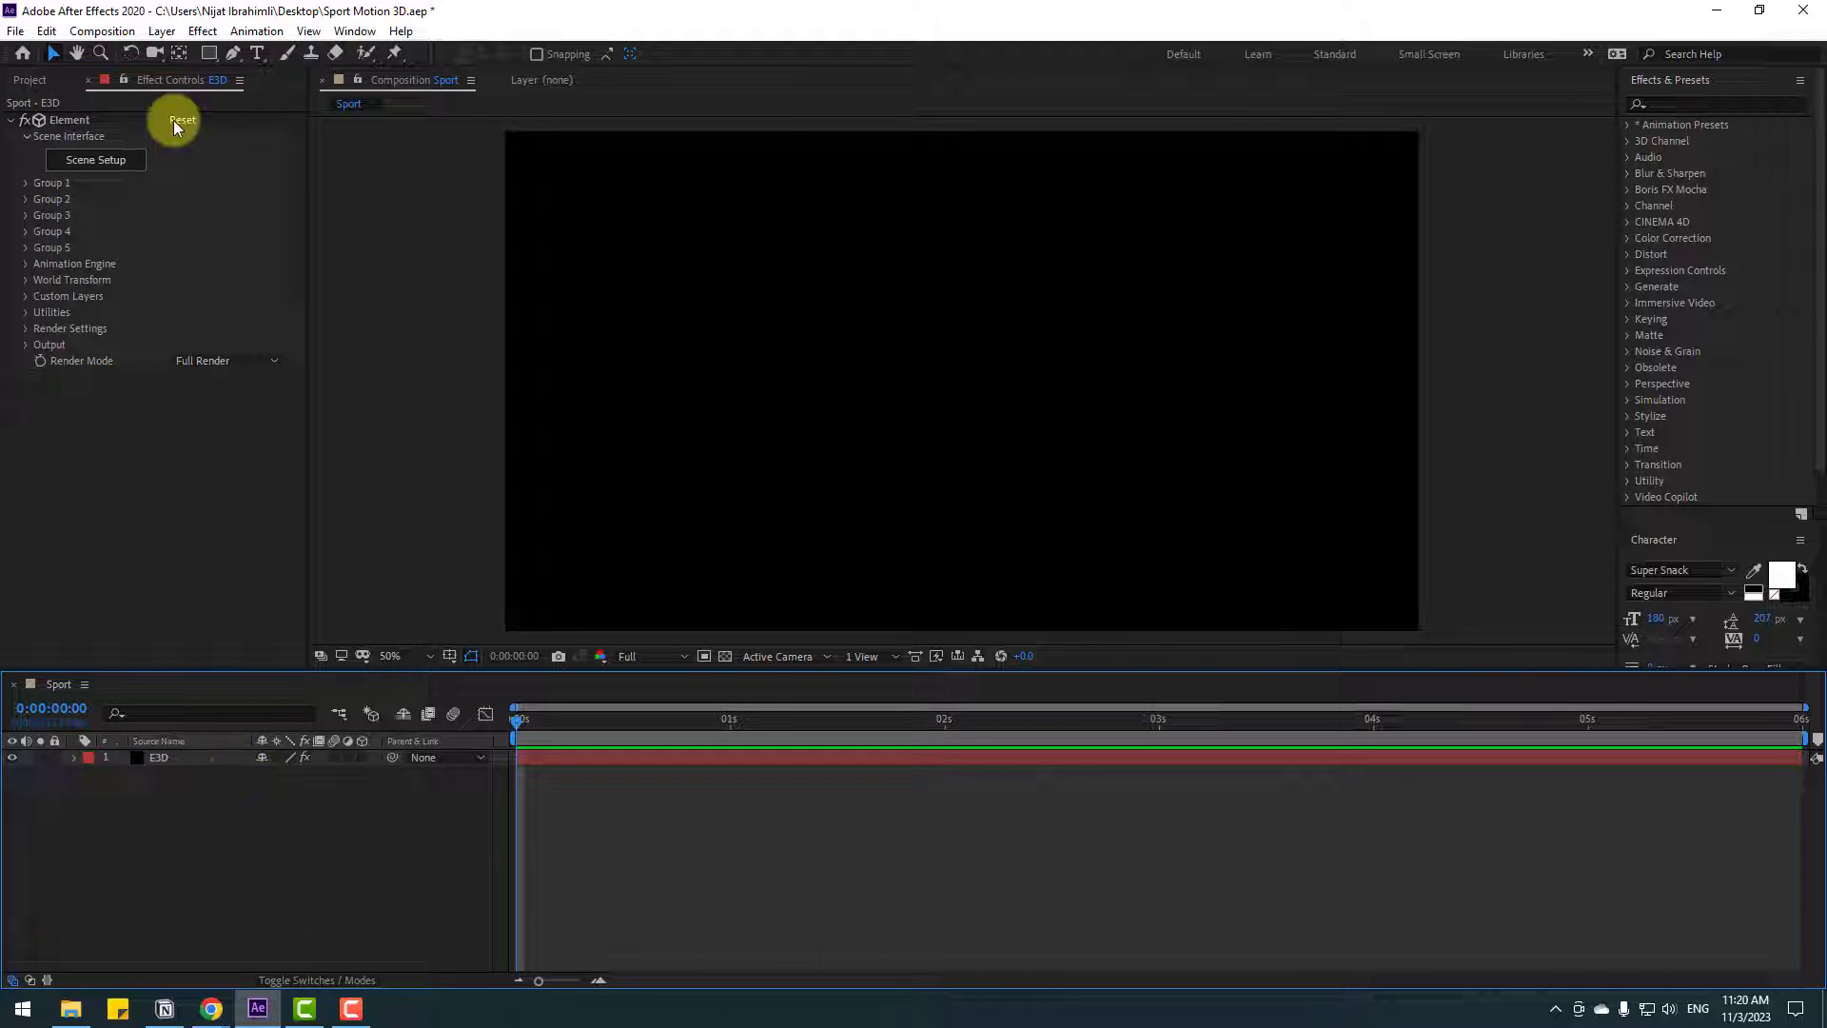
# - Add a text layer reading SPORT in the composition
pyautogui.click(257, 53)
pyautogui.click(747, 338)
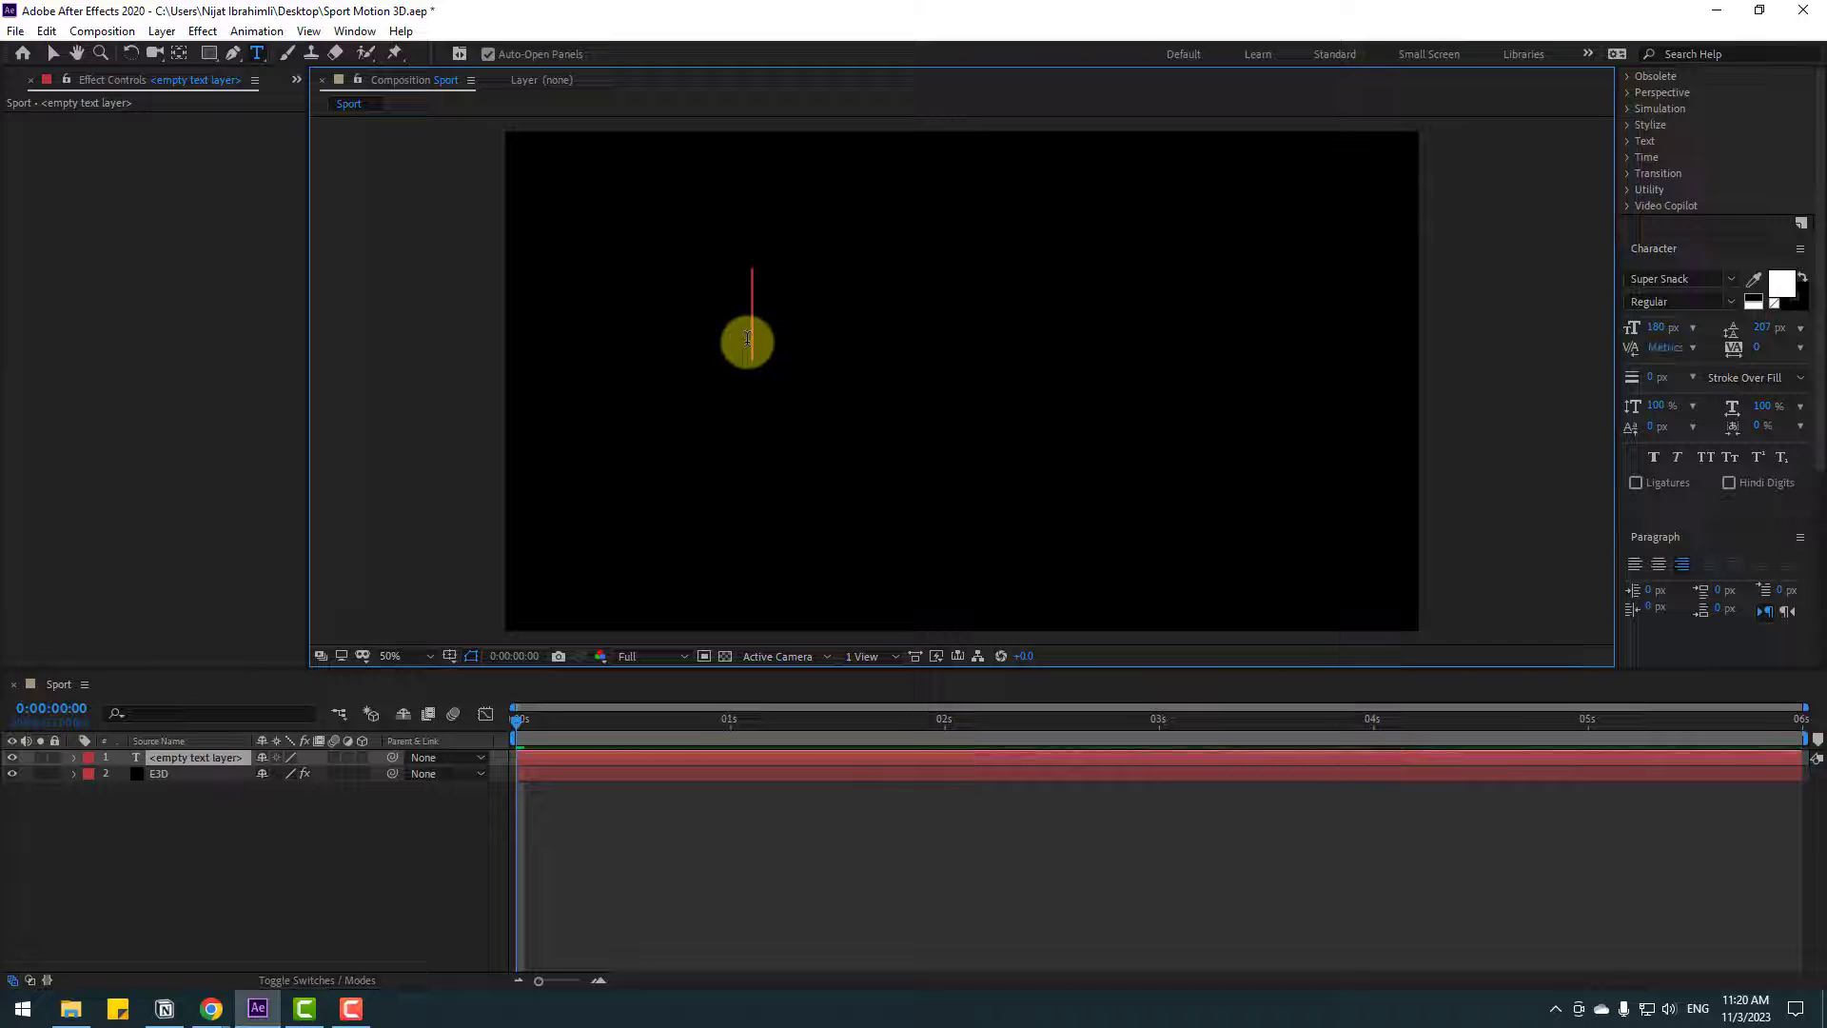
pyautogui.write('SPORT')
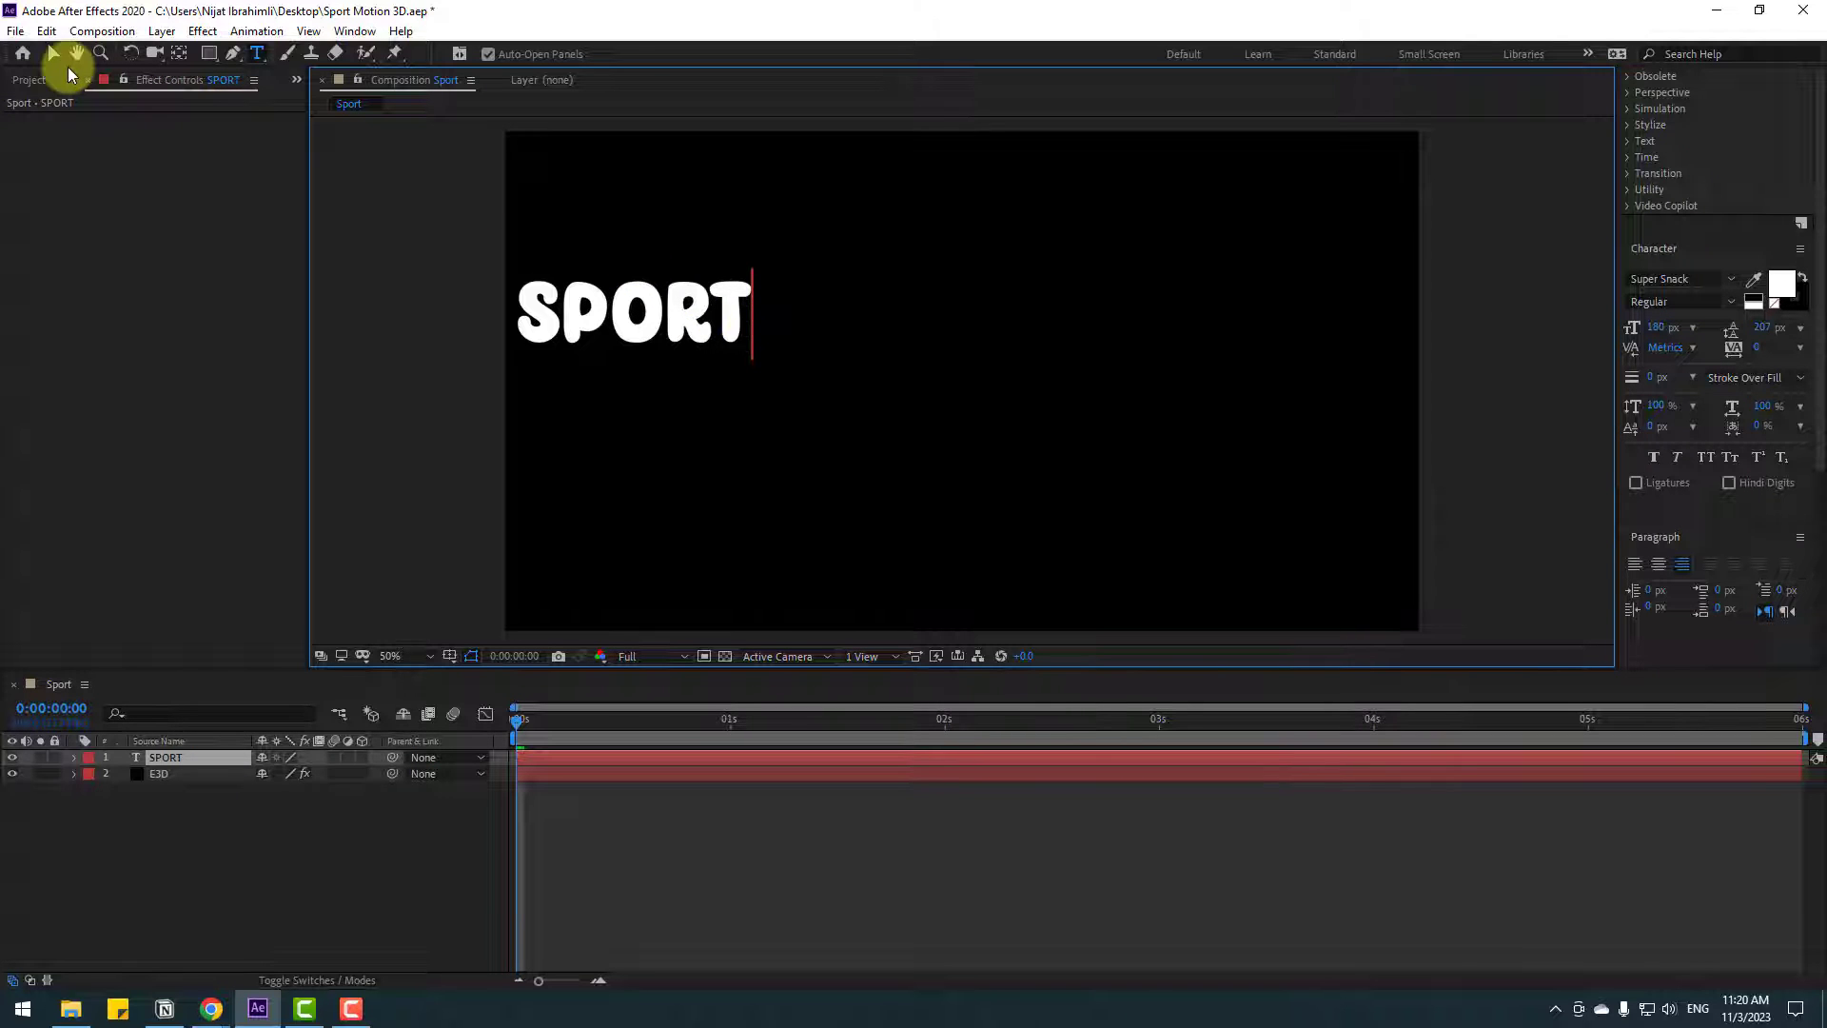
pyautogui.click(55, 53)
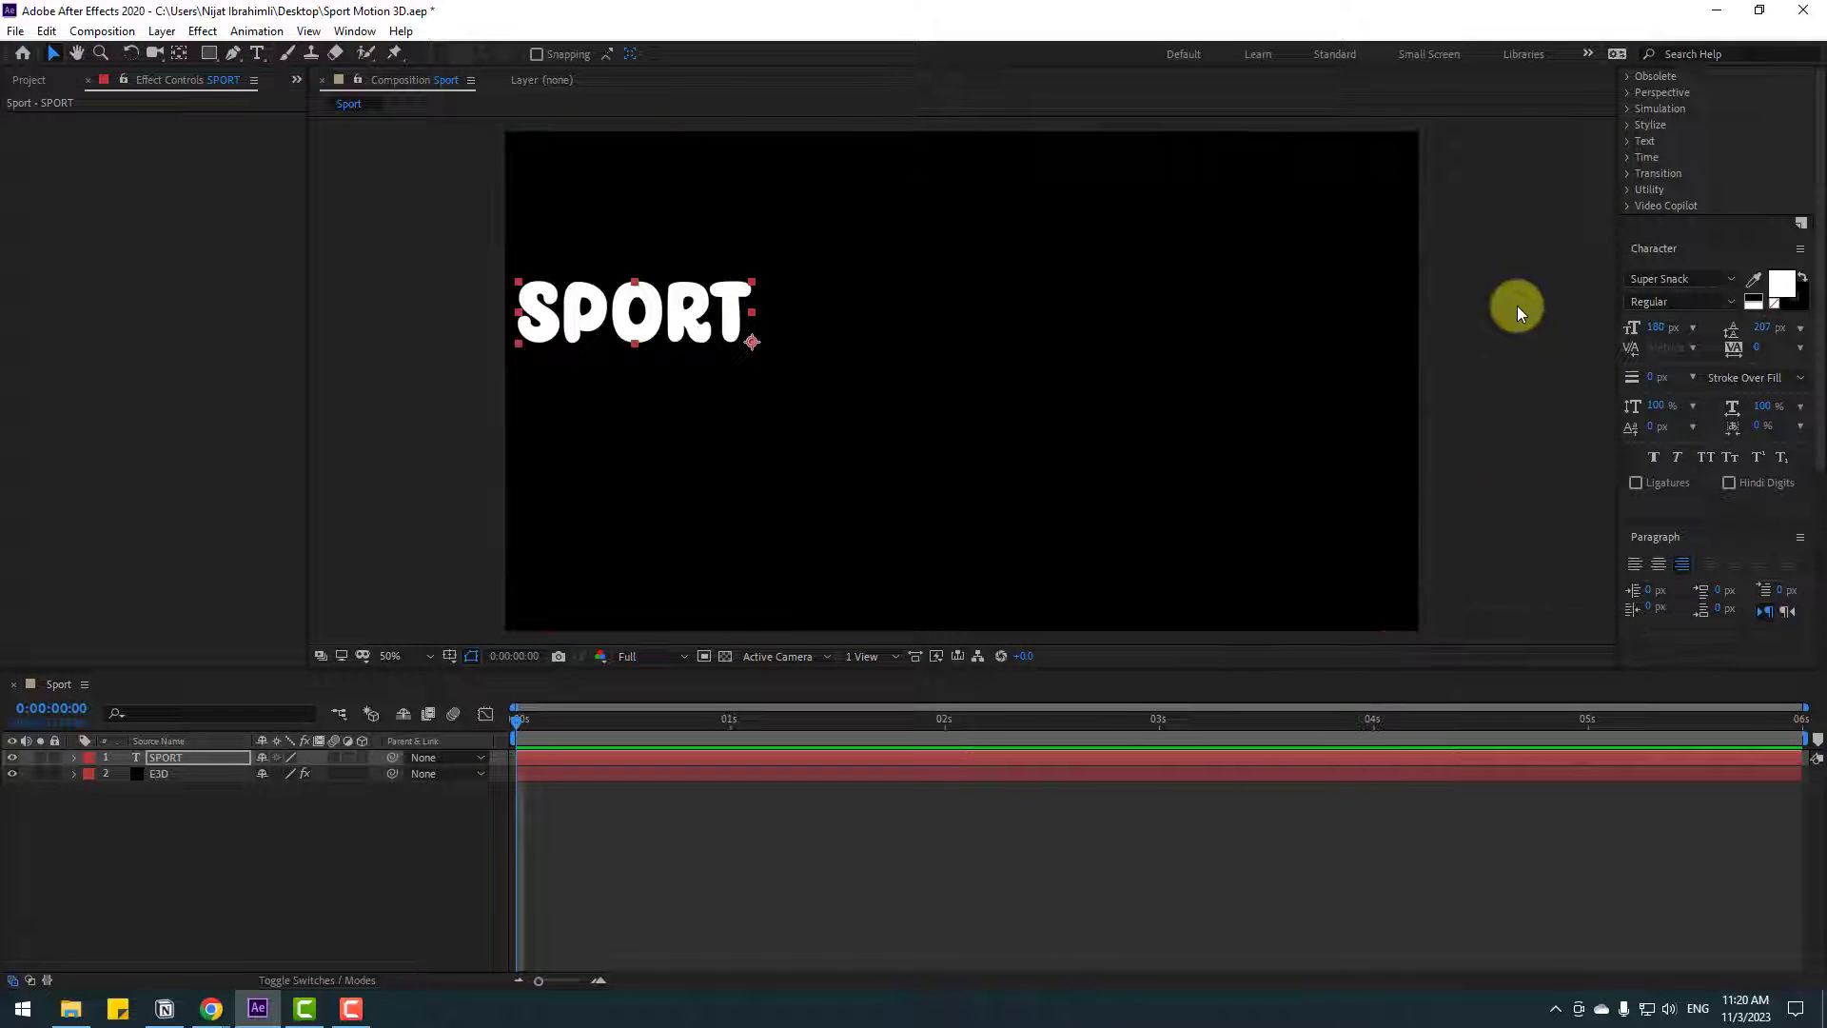
# - Center the SPORT text's anchor point within the word and move the text near the middle of the frame
pyautogui.moveTo(693, 321); pyautogui.dragTo(866, 335)
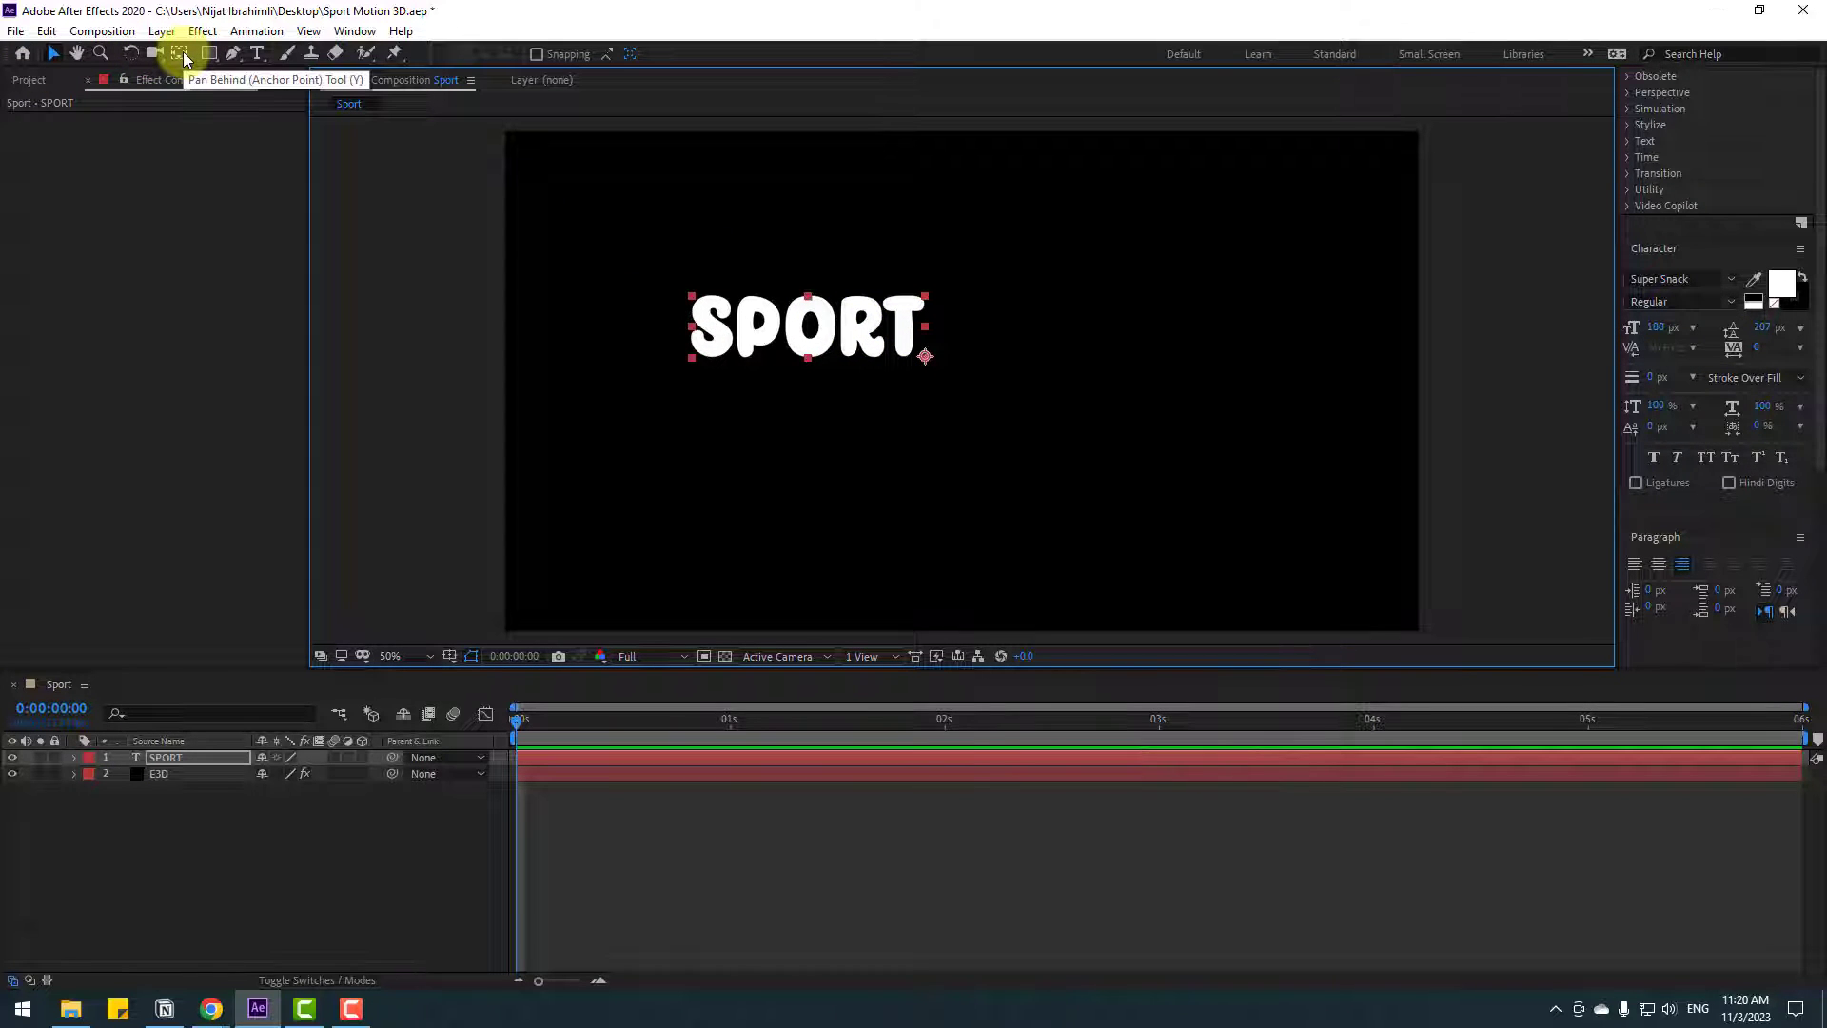
pyautogui.hotkey('ctrl', 'alt', 'Home')
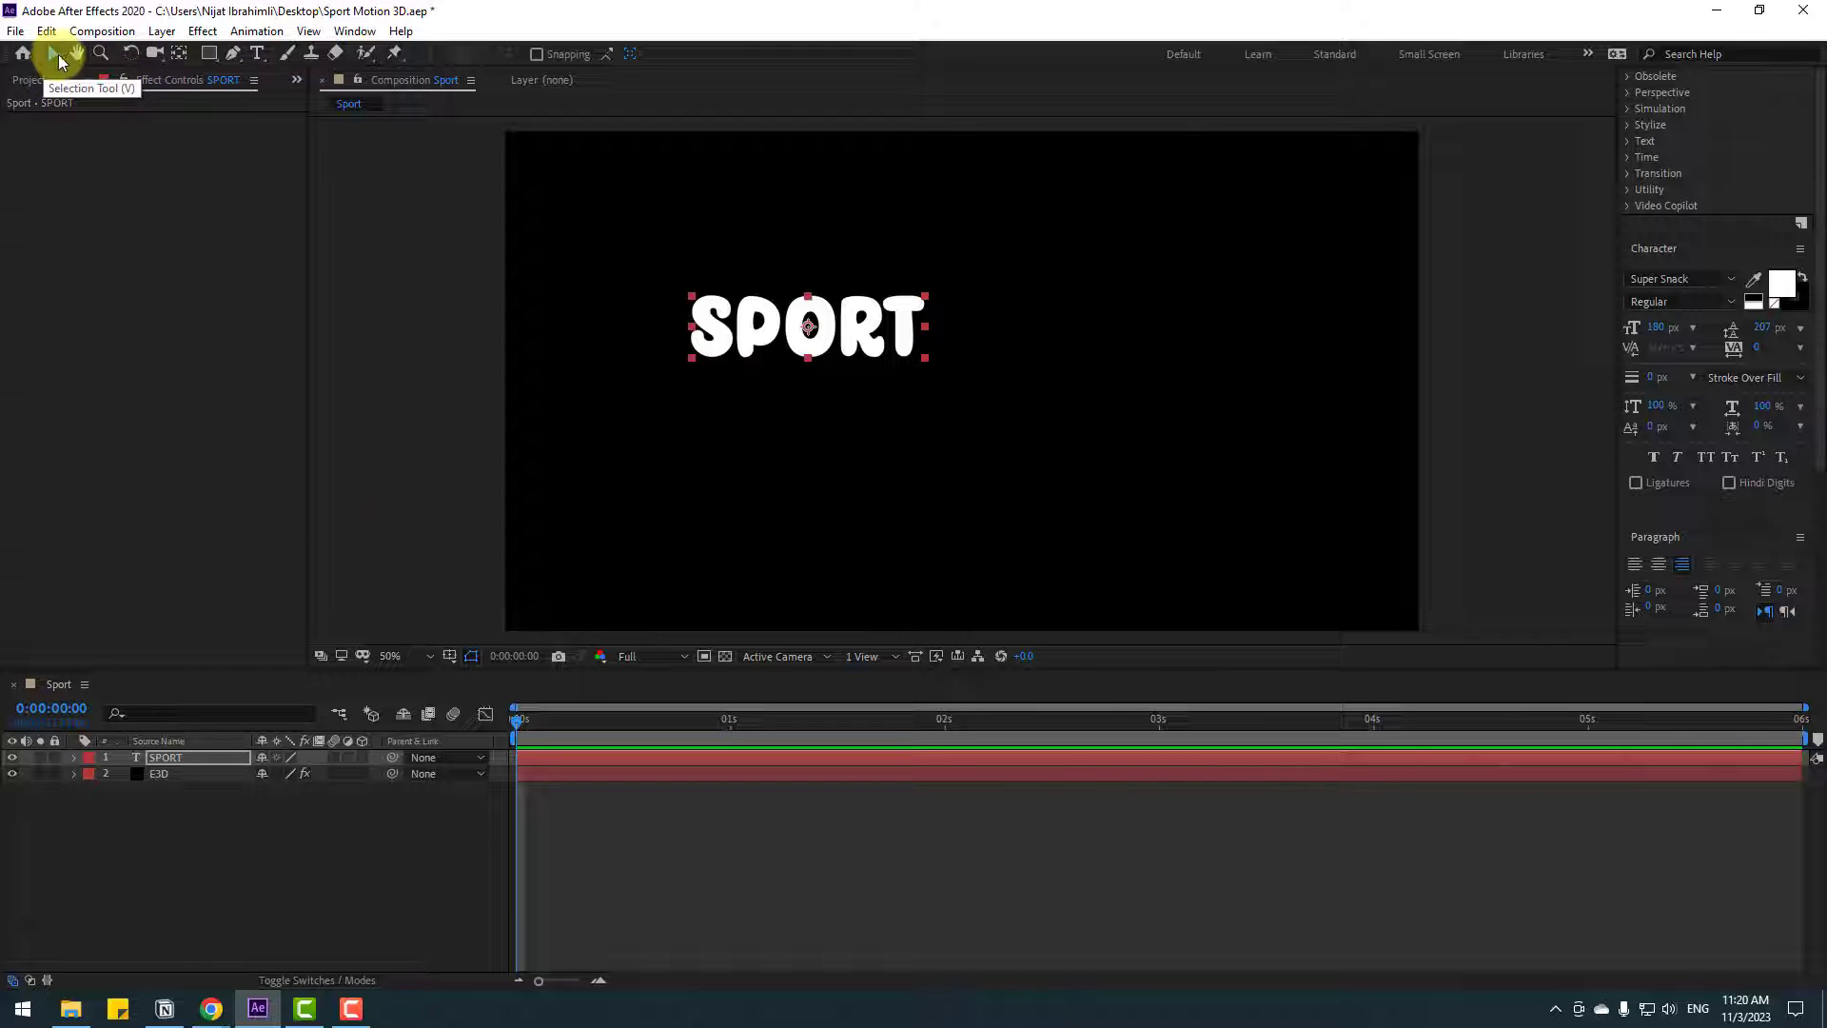
pyautogui.click(55, 54)
pyautogui.moveTo(818, 357); pyautogui.dragTo(960, 396)
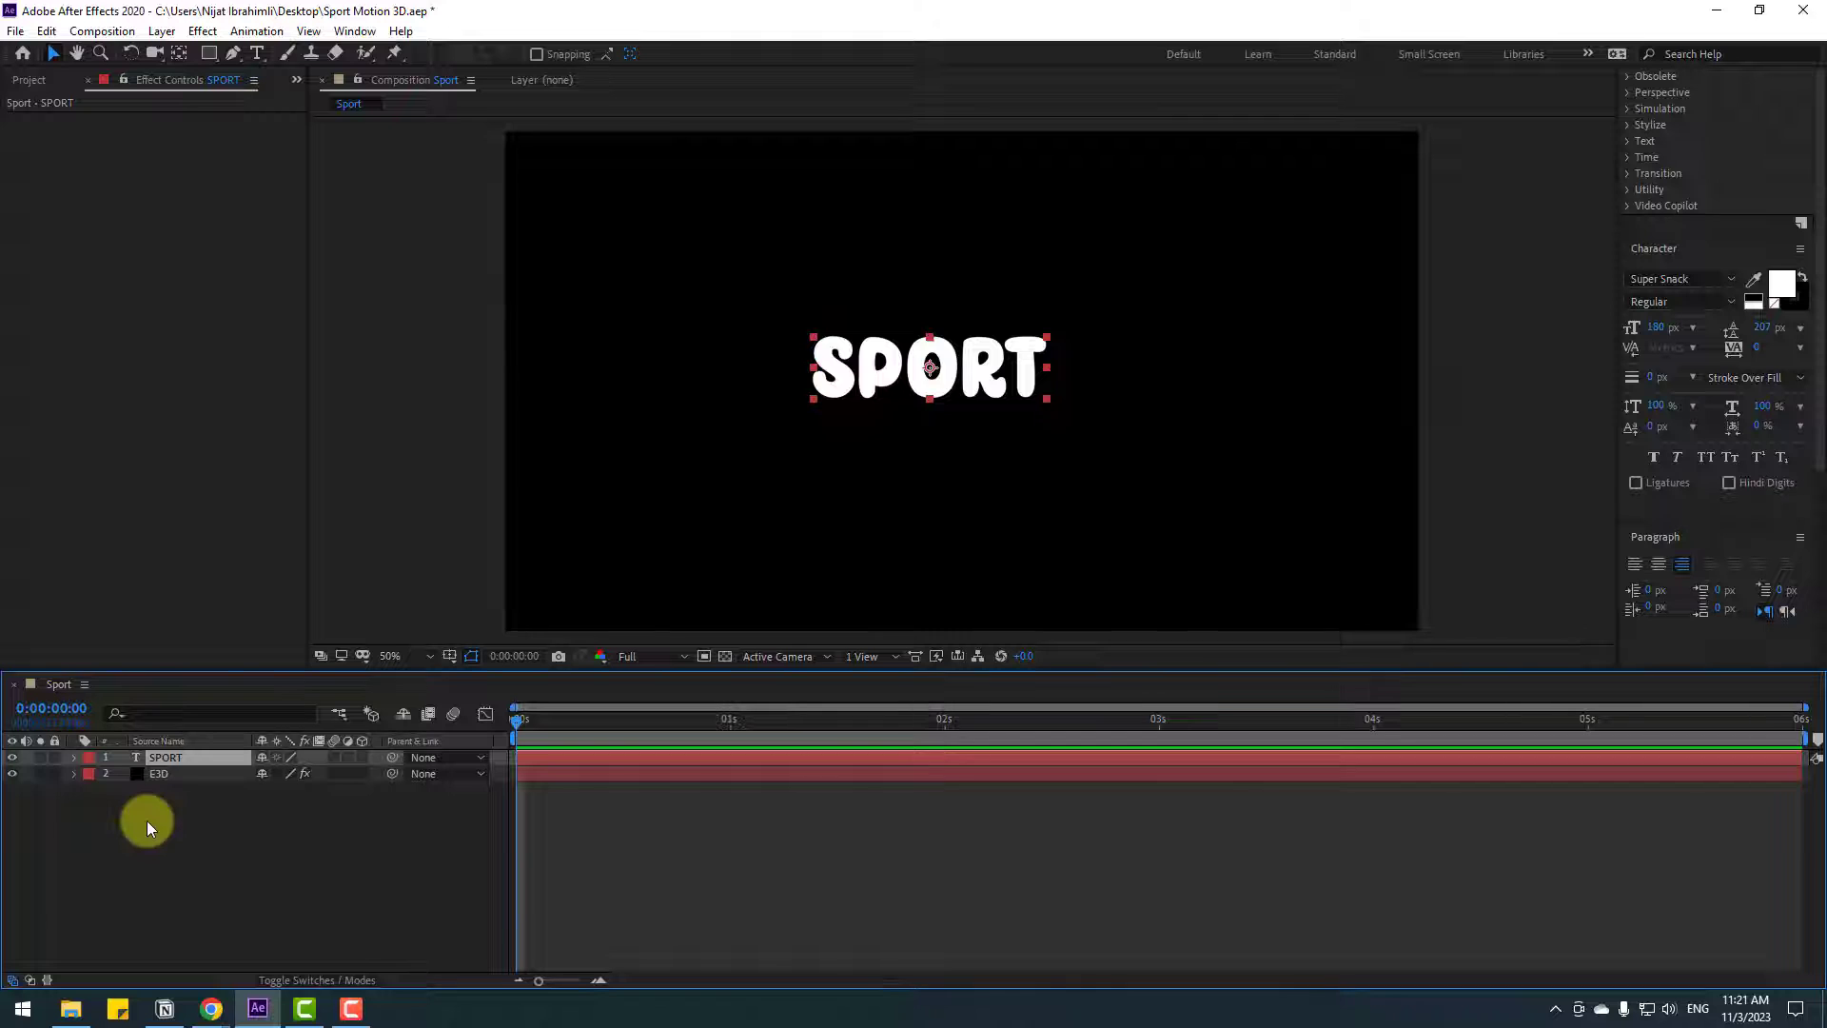
# - Hide the SPORT text layer and place it below the E3D layer in the stack
pyautogui.click(13, 758)
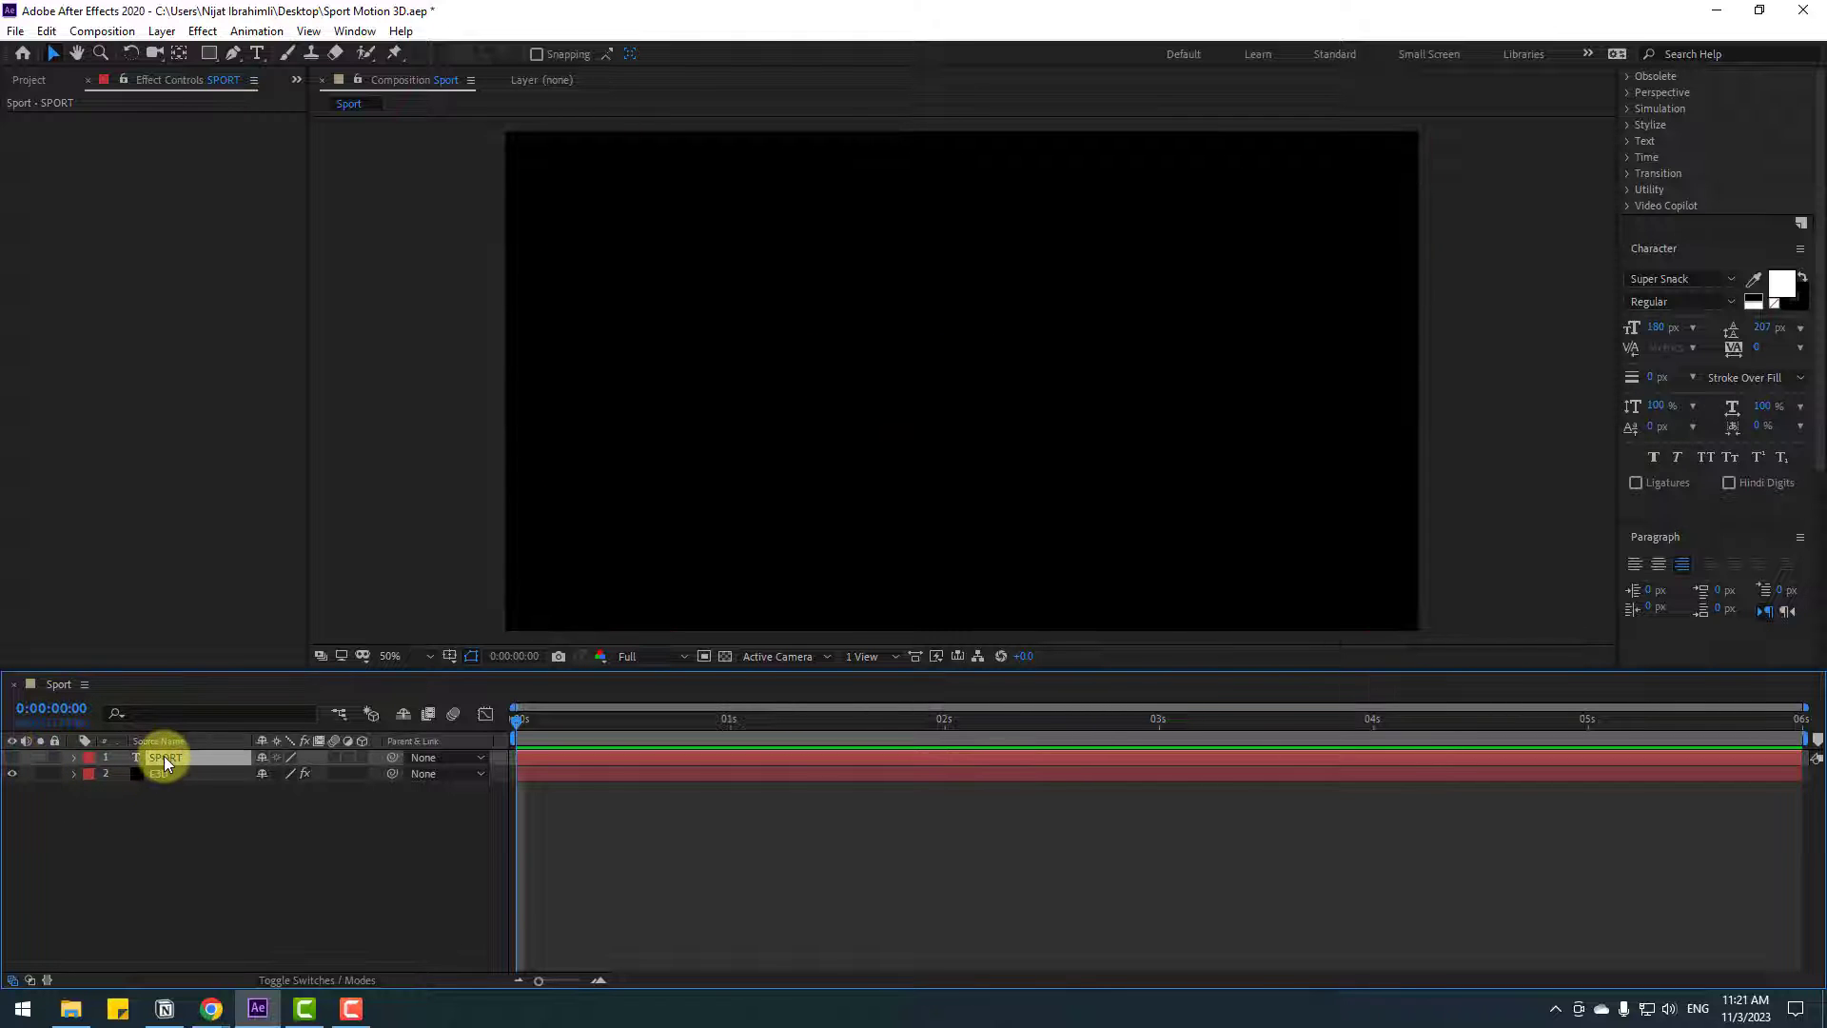
pyautogui.moveTo(164, 758); pyautogui.dragTo(178, 795)
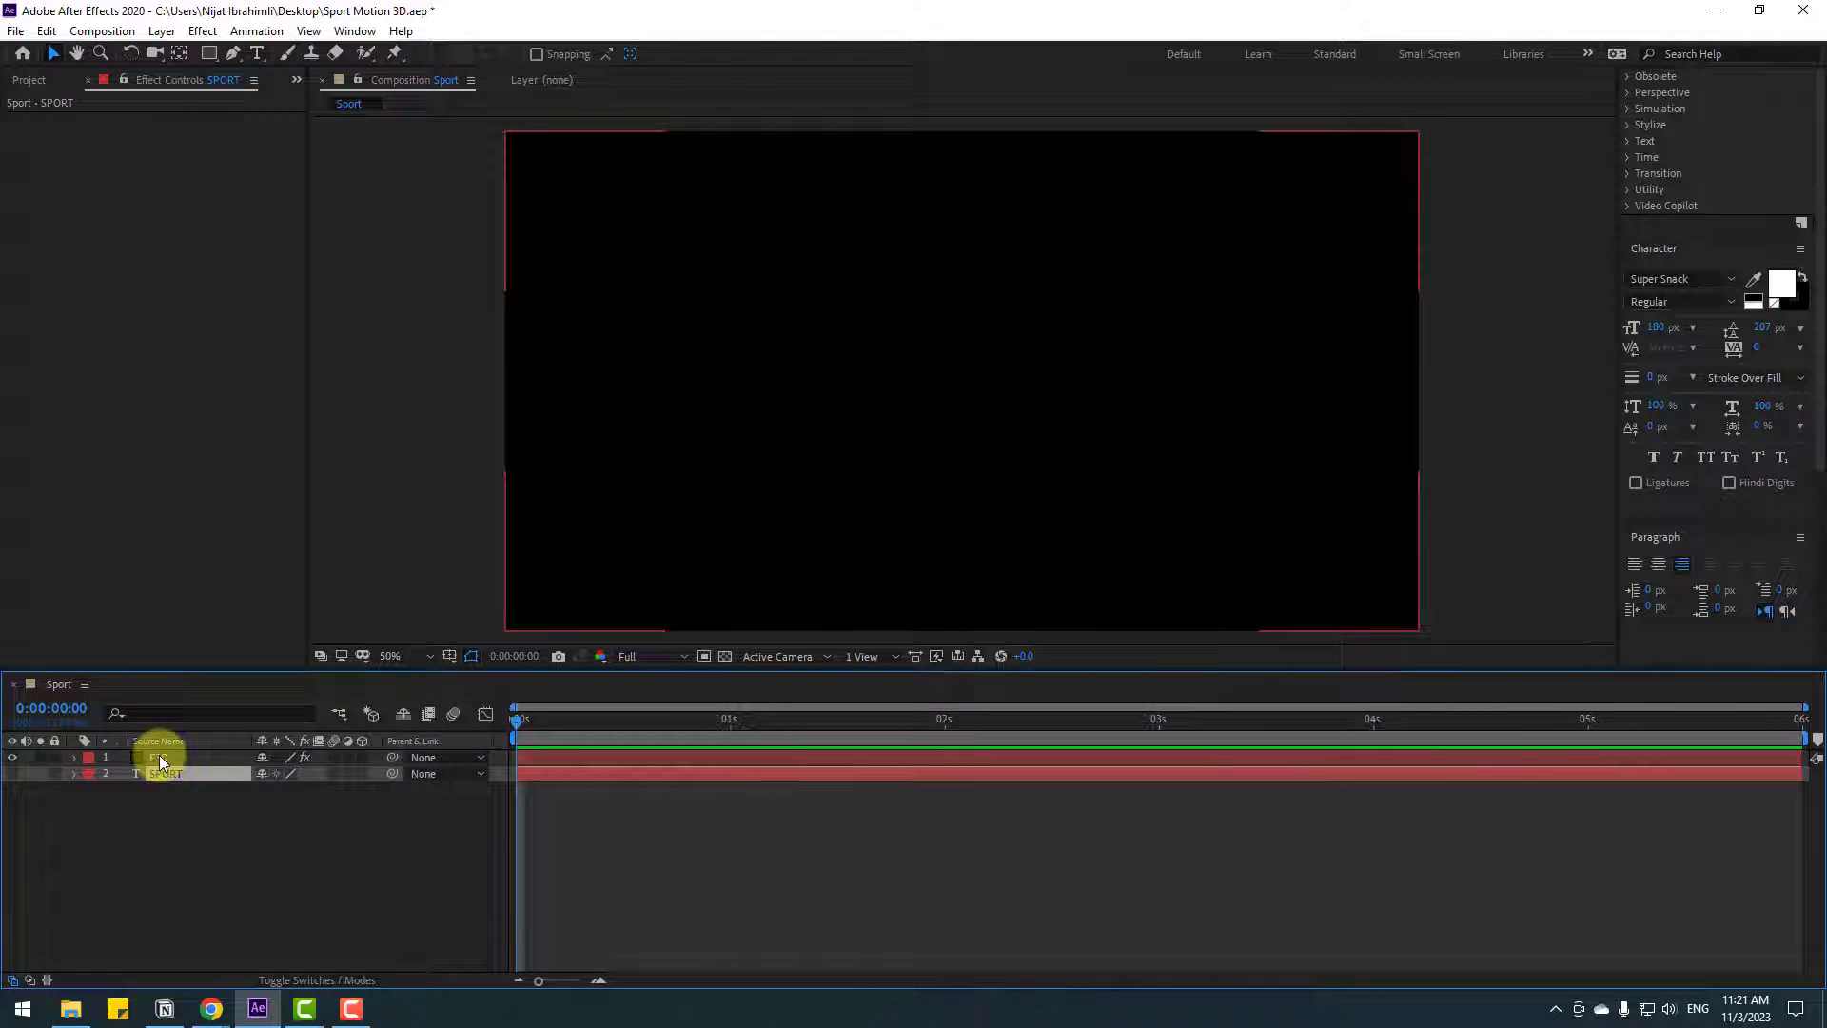
# - Assign the SPORT text layer to Path Layer 1 of the Element effect's Custom Text and Masks on E3D
pyautogui.click(156, 757)
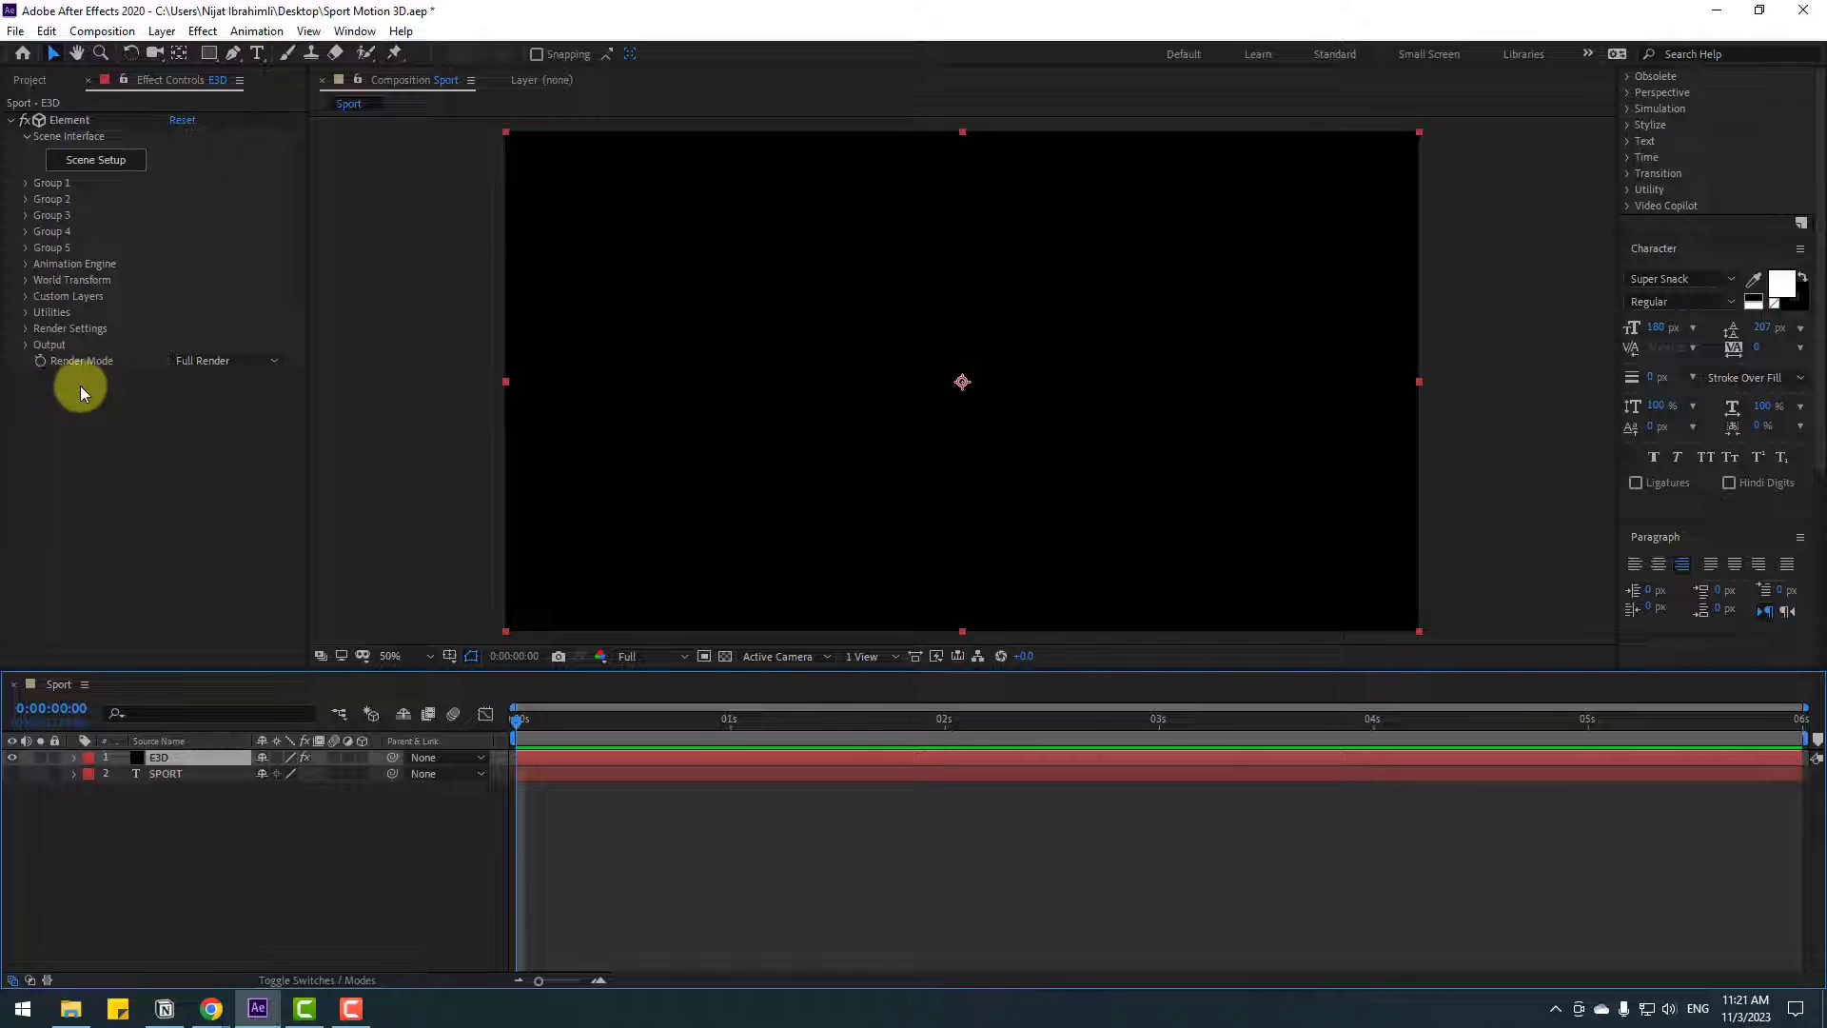
pyautogui.click(29, 296)
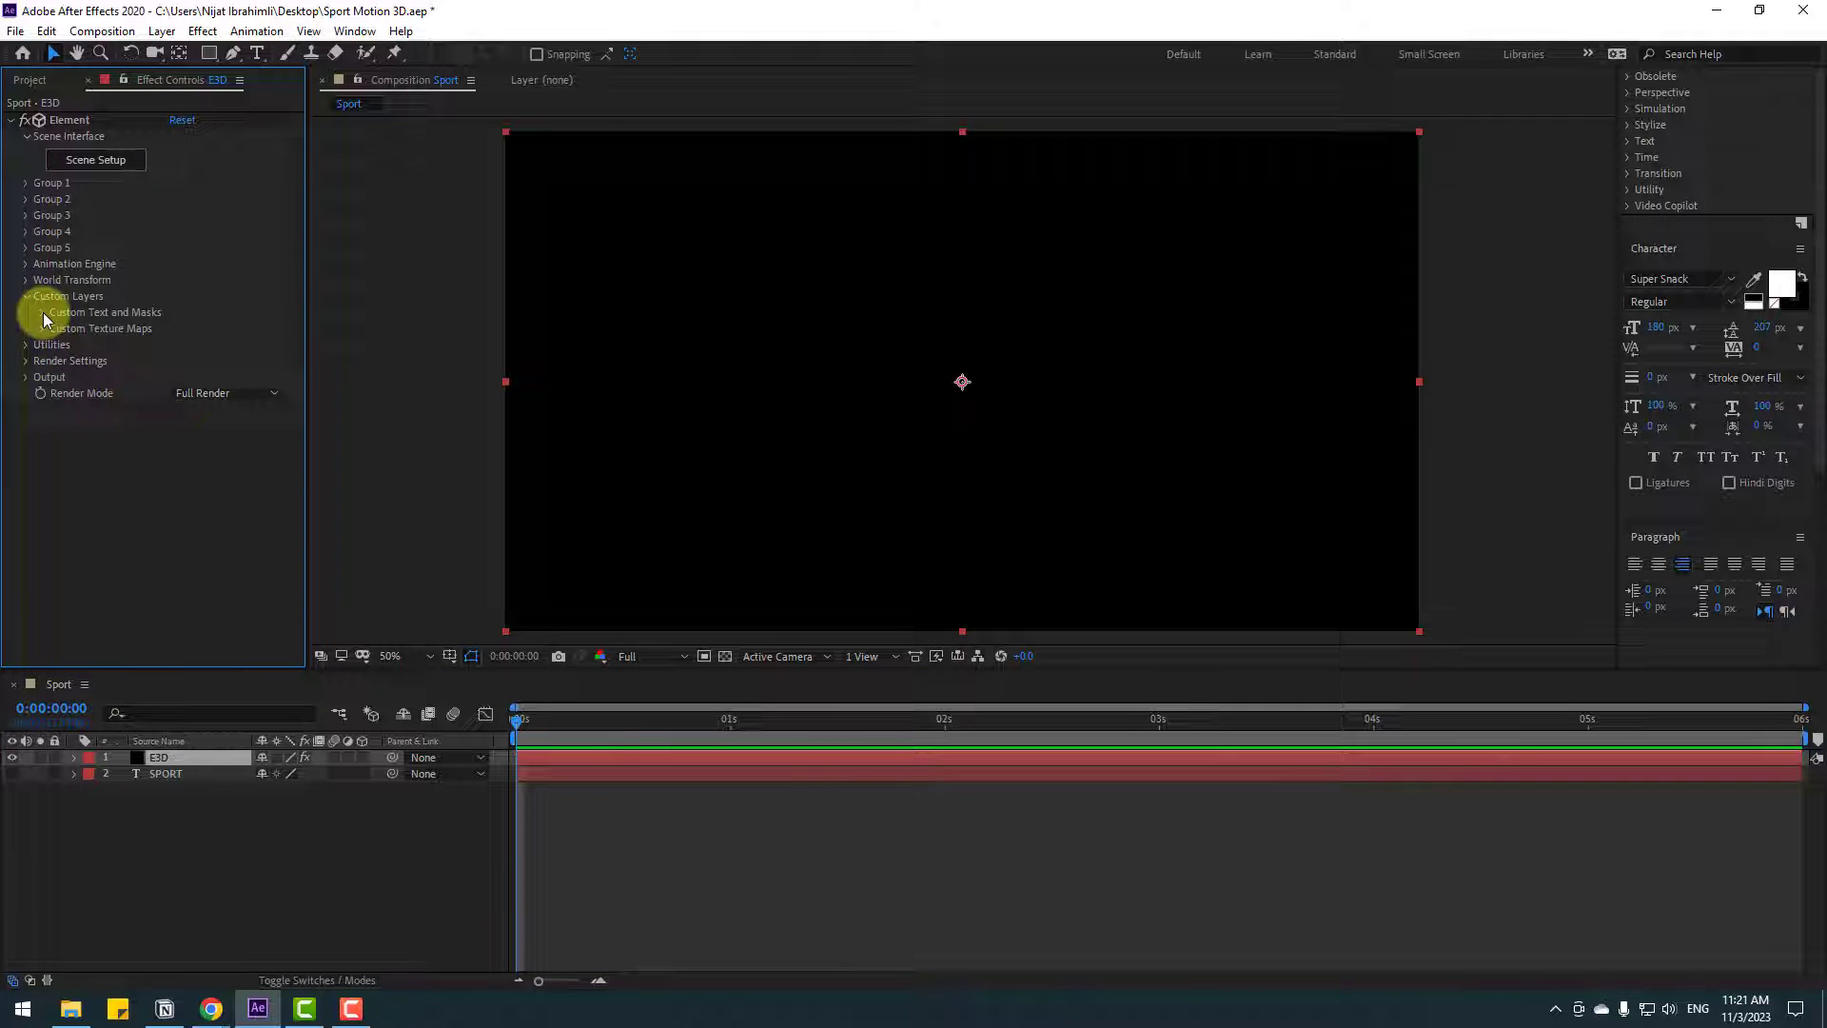
pyautogui.click(42, 312)
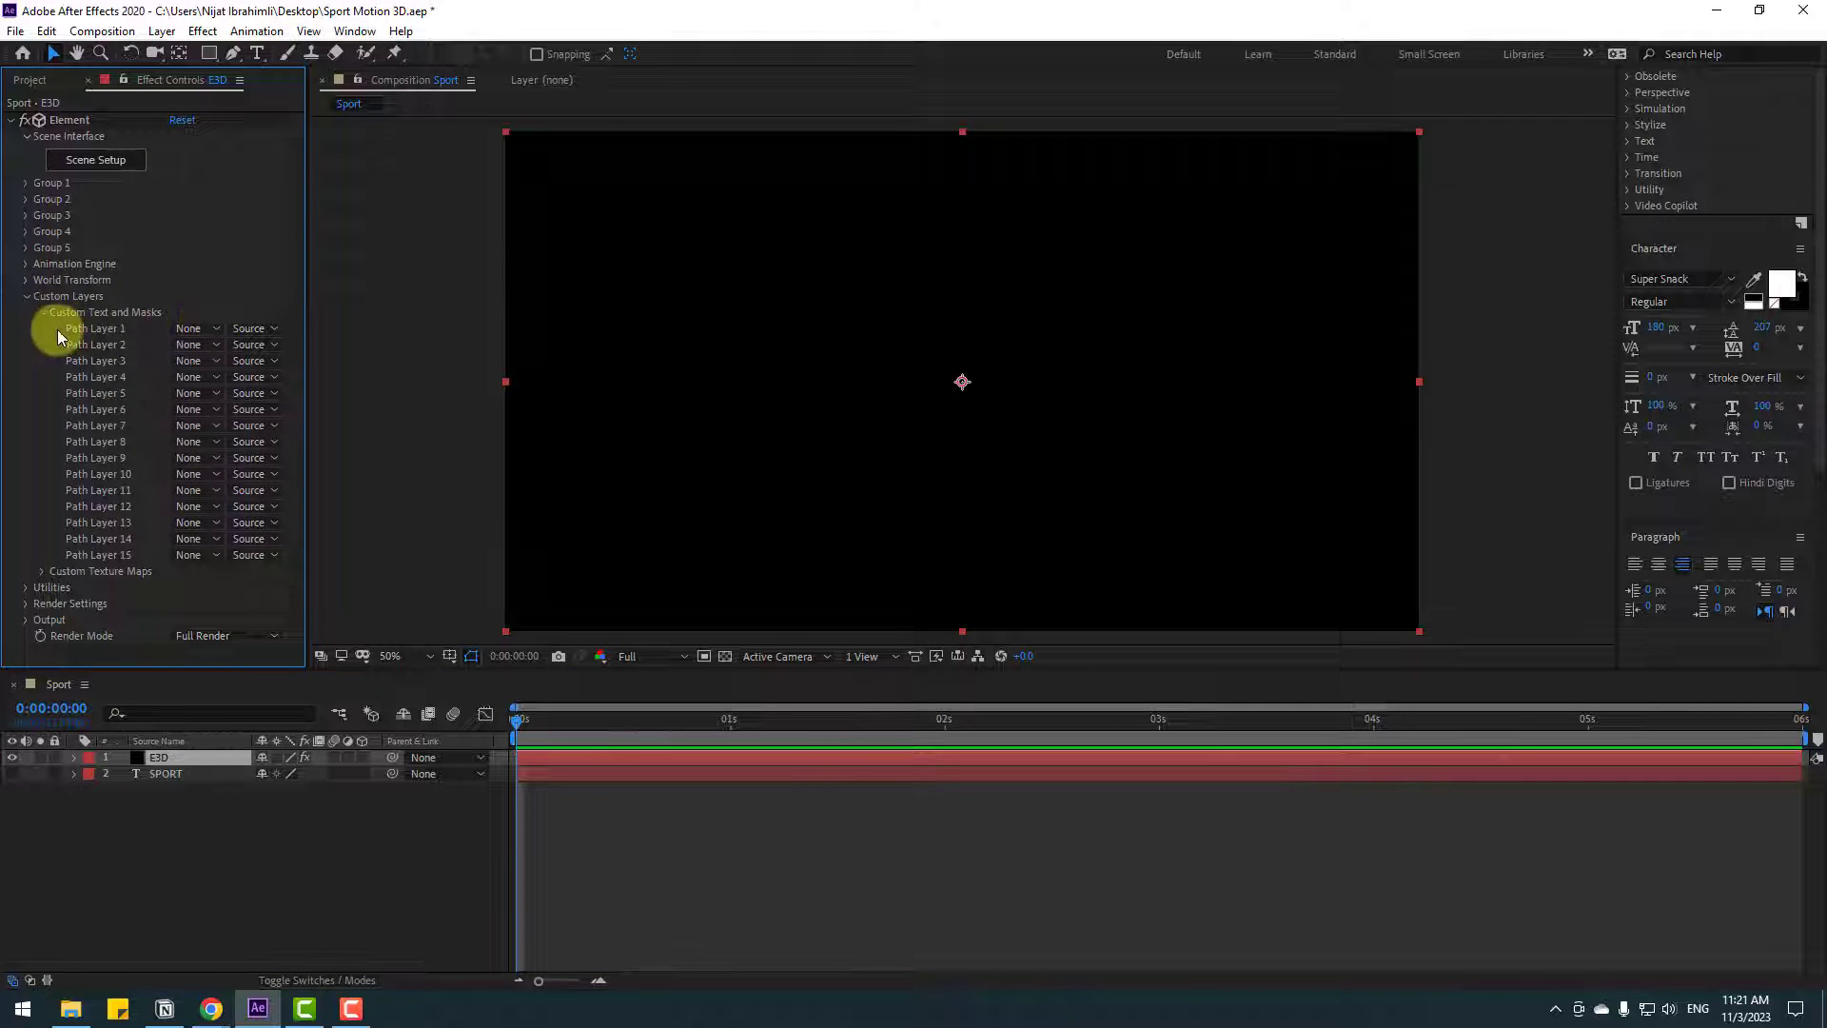
pyautogui.click(193, 329)
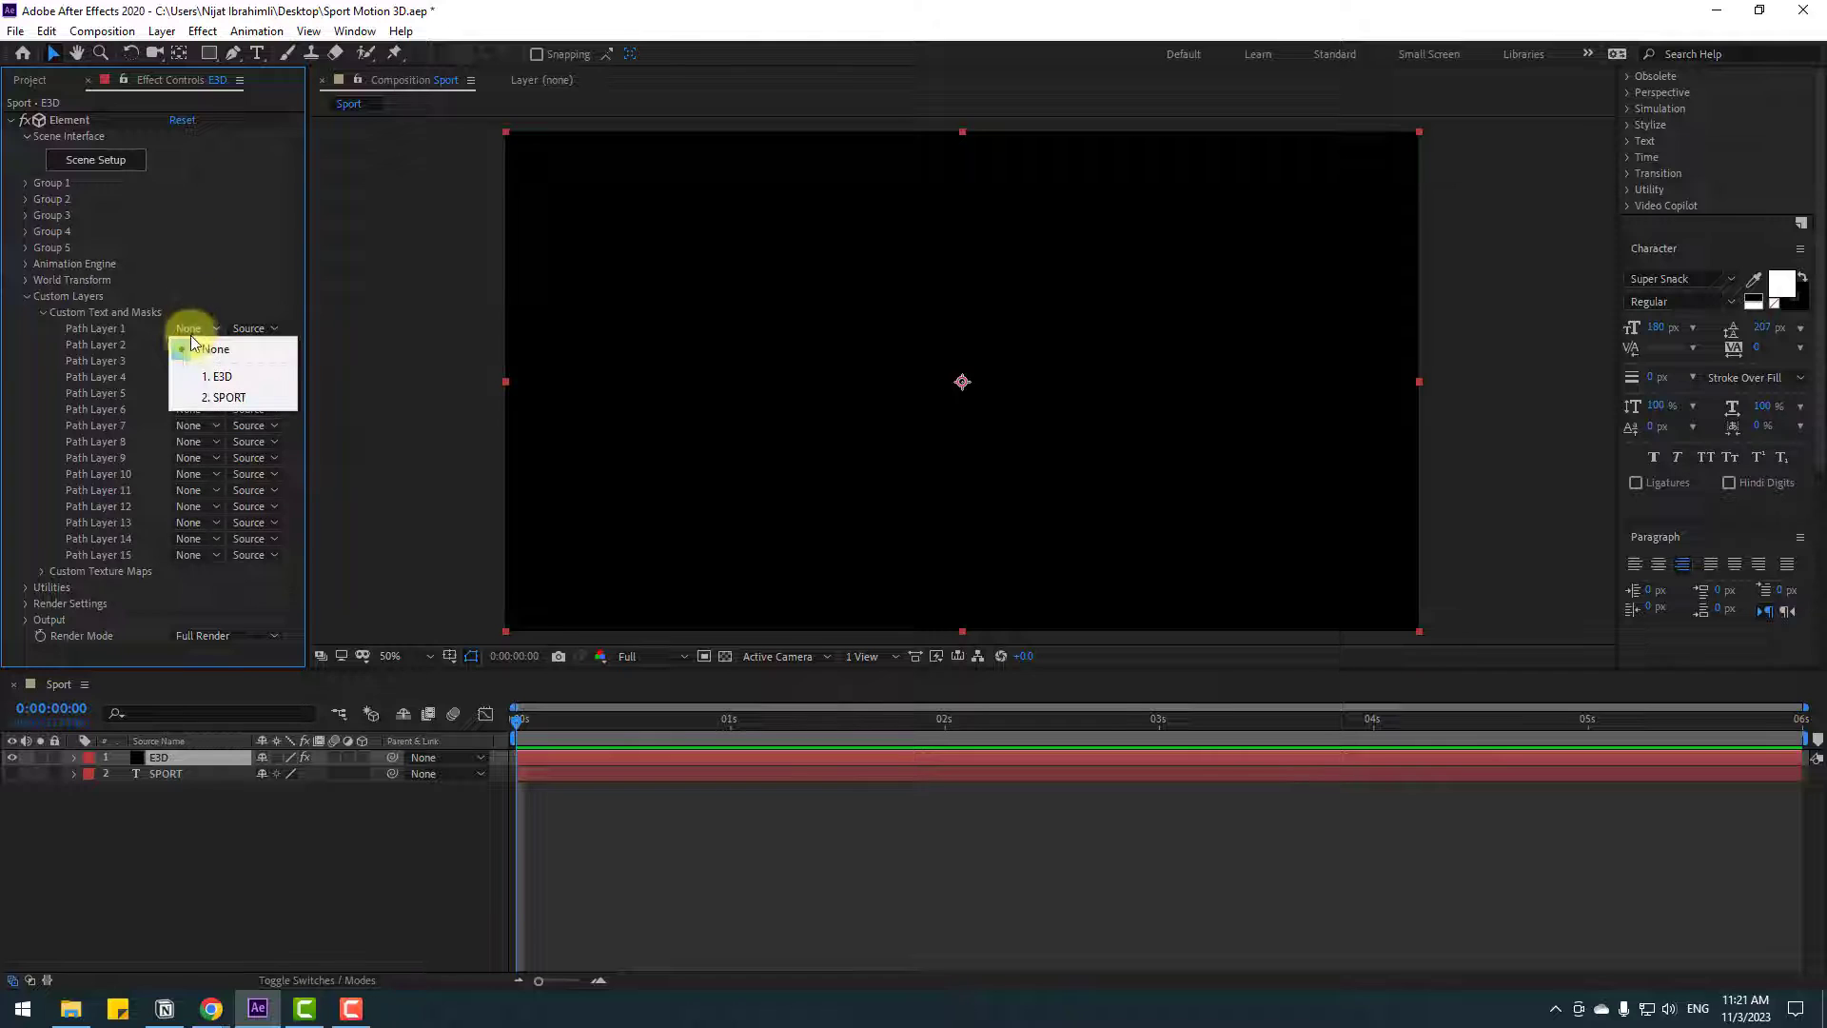
pyautogui.click(252, 398)
pyautogui.click(21, 295)
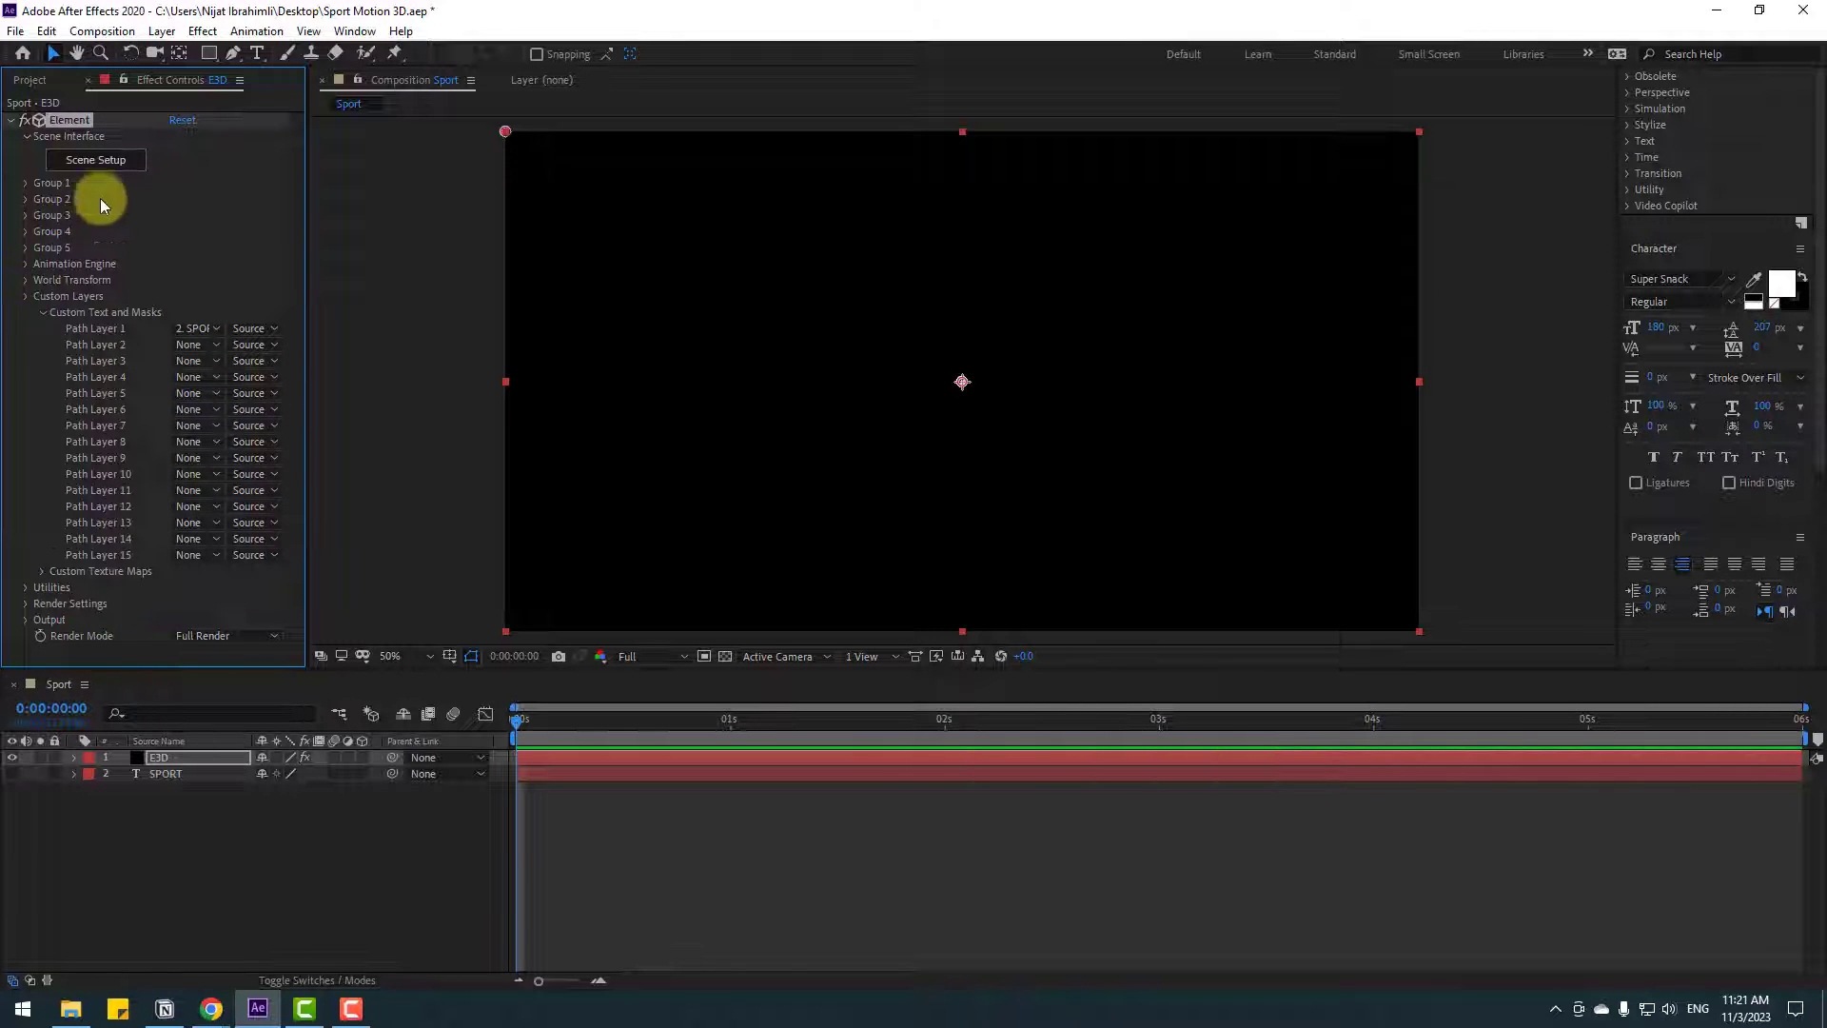
# - Extrude the SPORT text in Element's Scene Setup and apply the Flat_Color material from the Physical presets to it
pyautogui.click(100, 163)
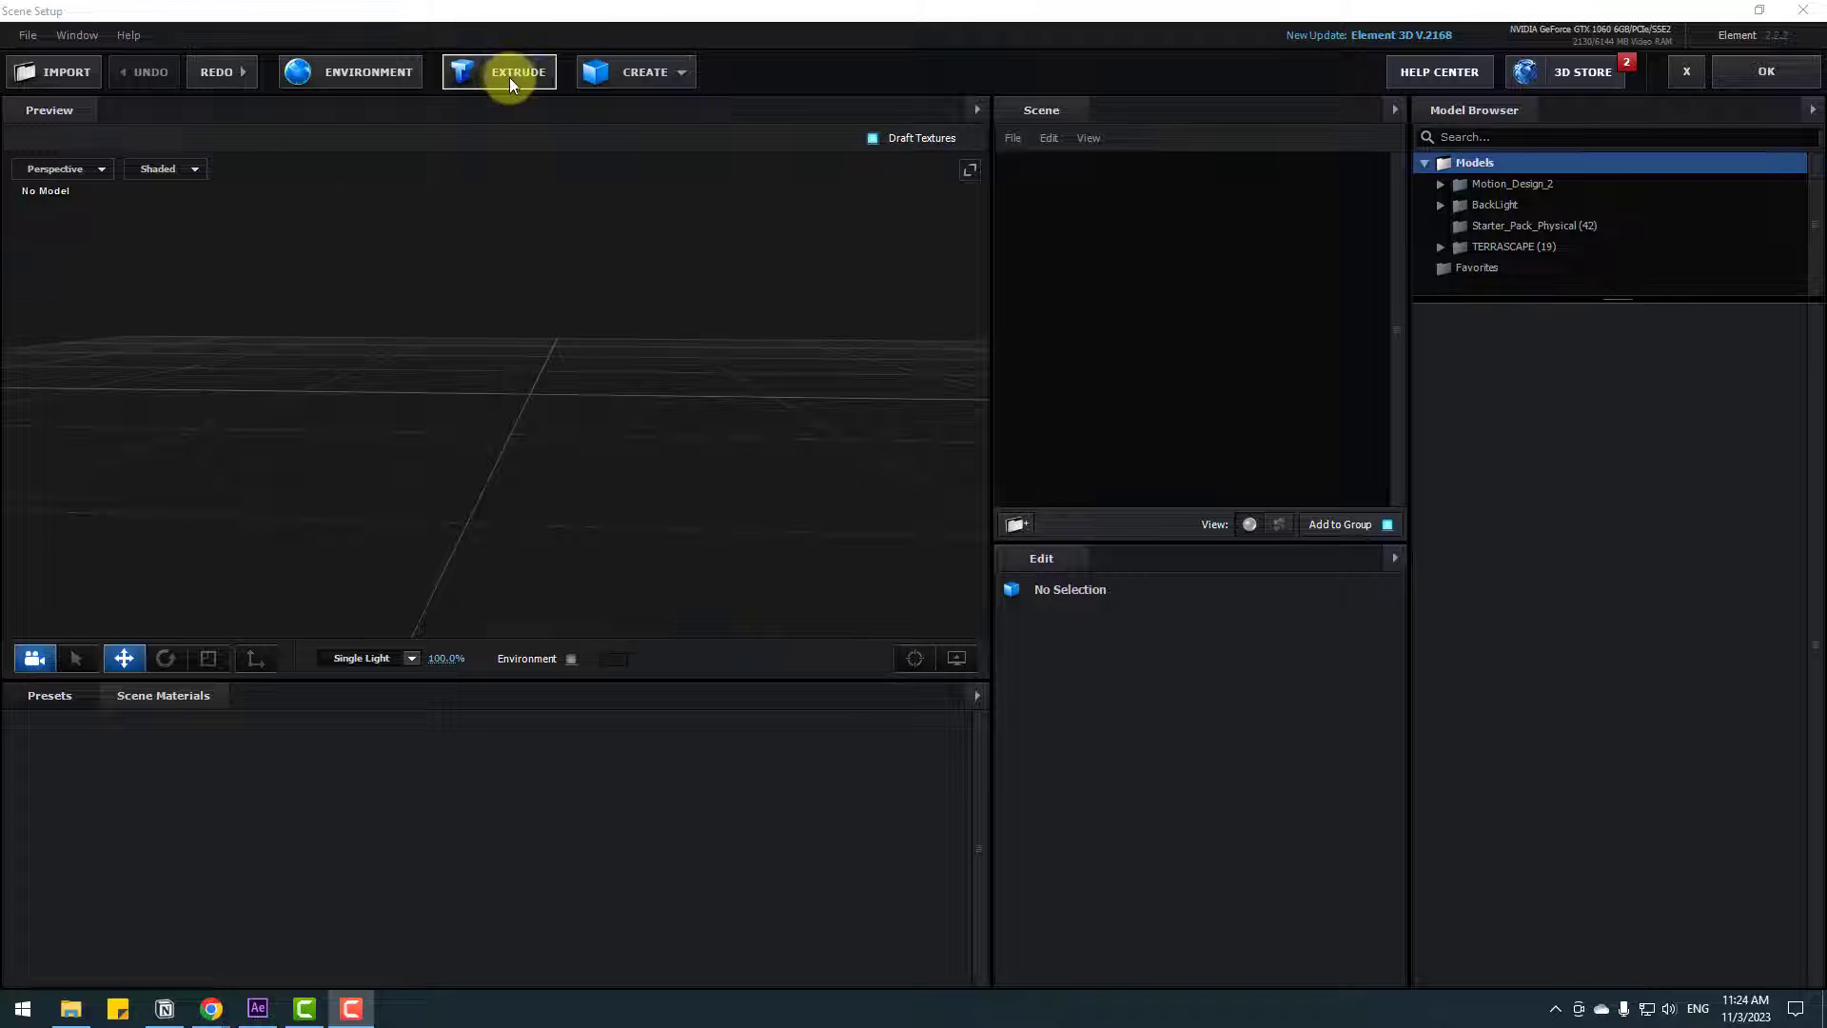
pyautogui.click(525, 72)
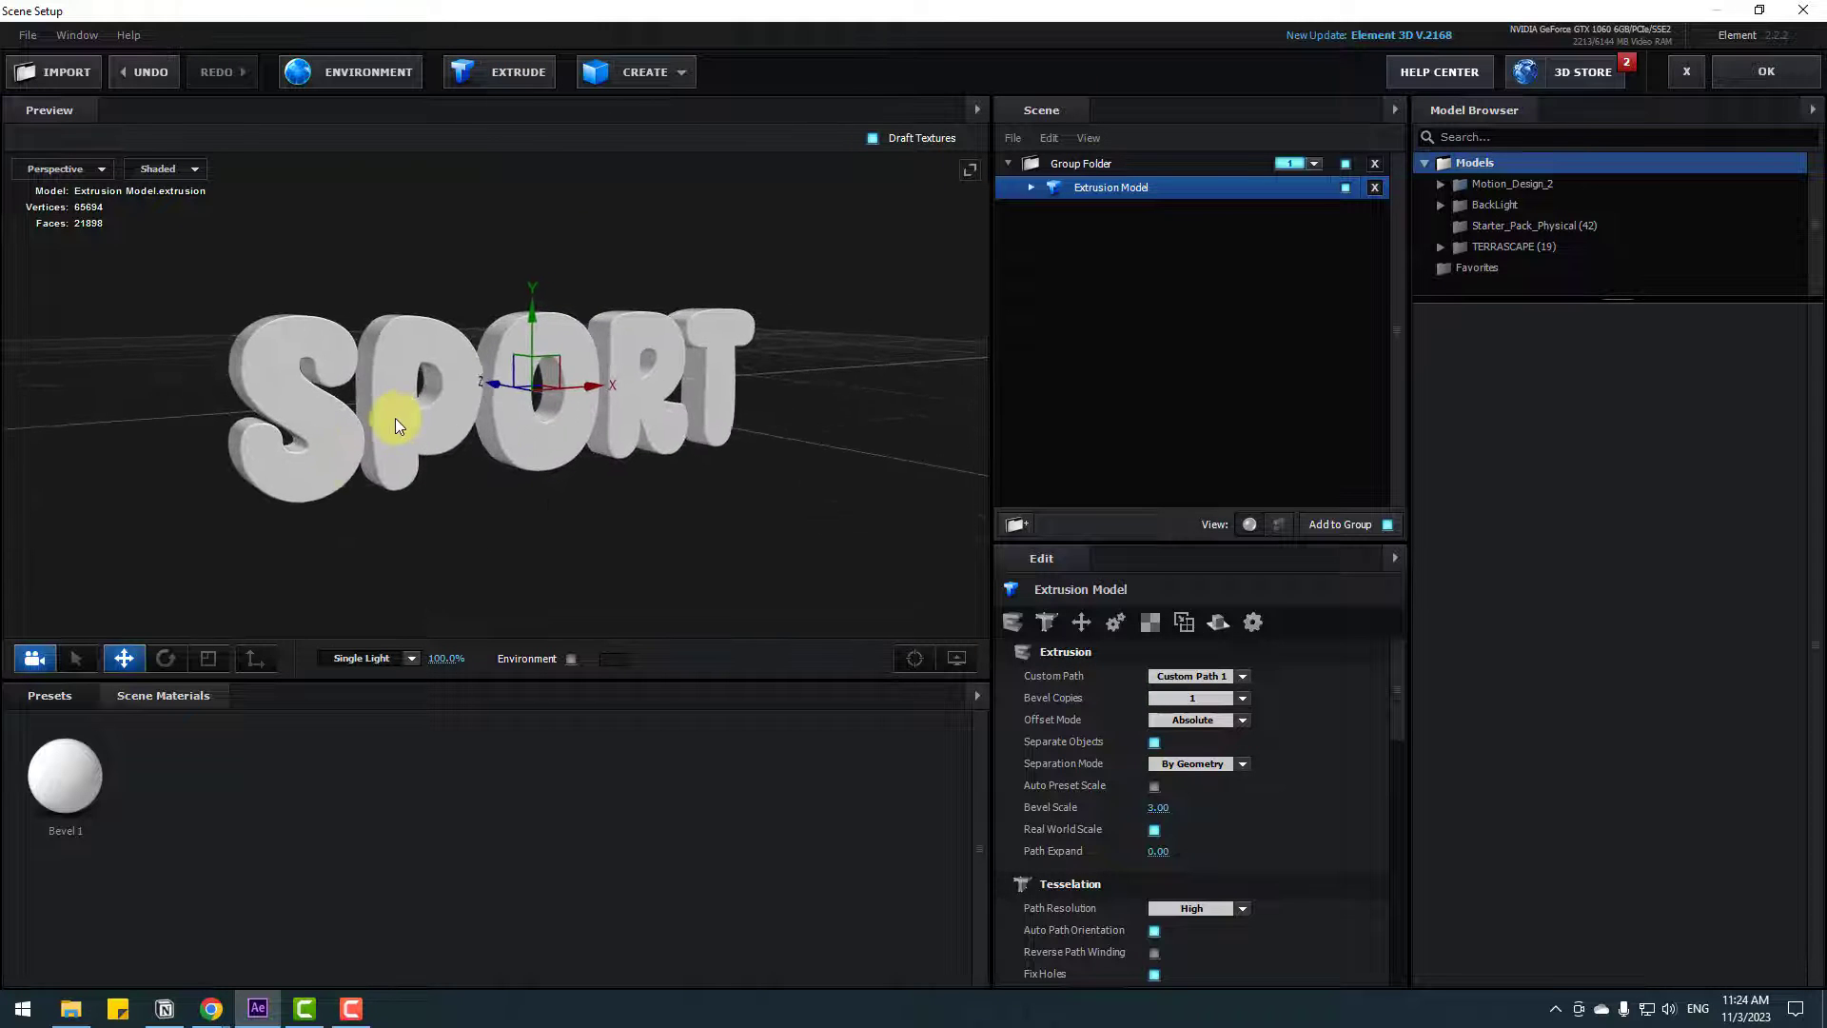
pyautogui.click(70, 694)
pyautogui.scroll(-3, 124, 858)
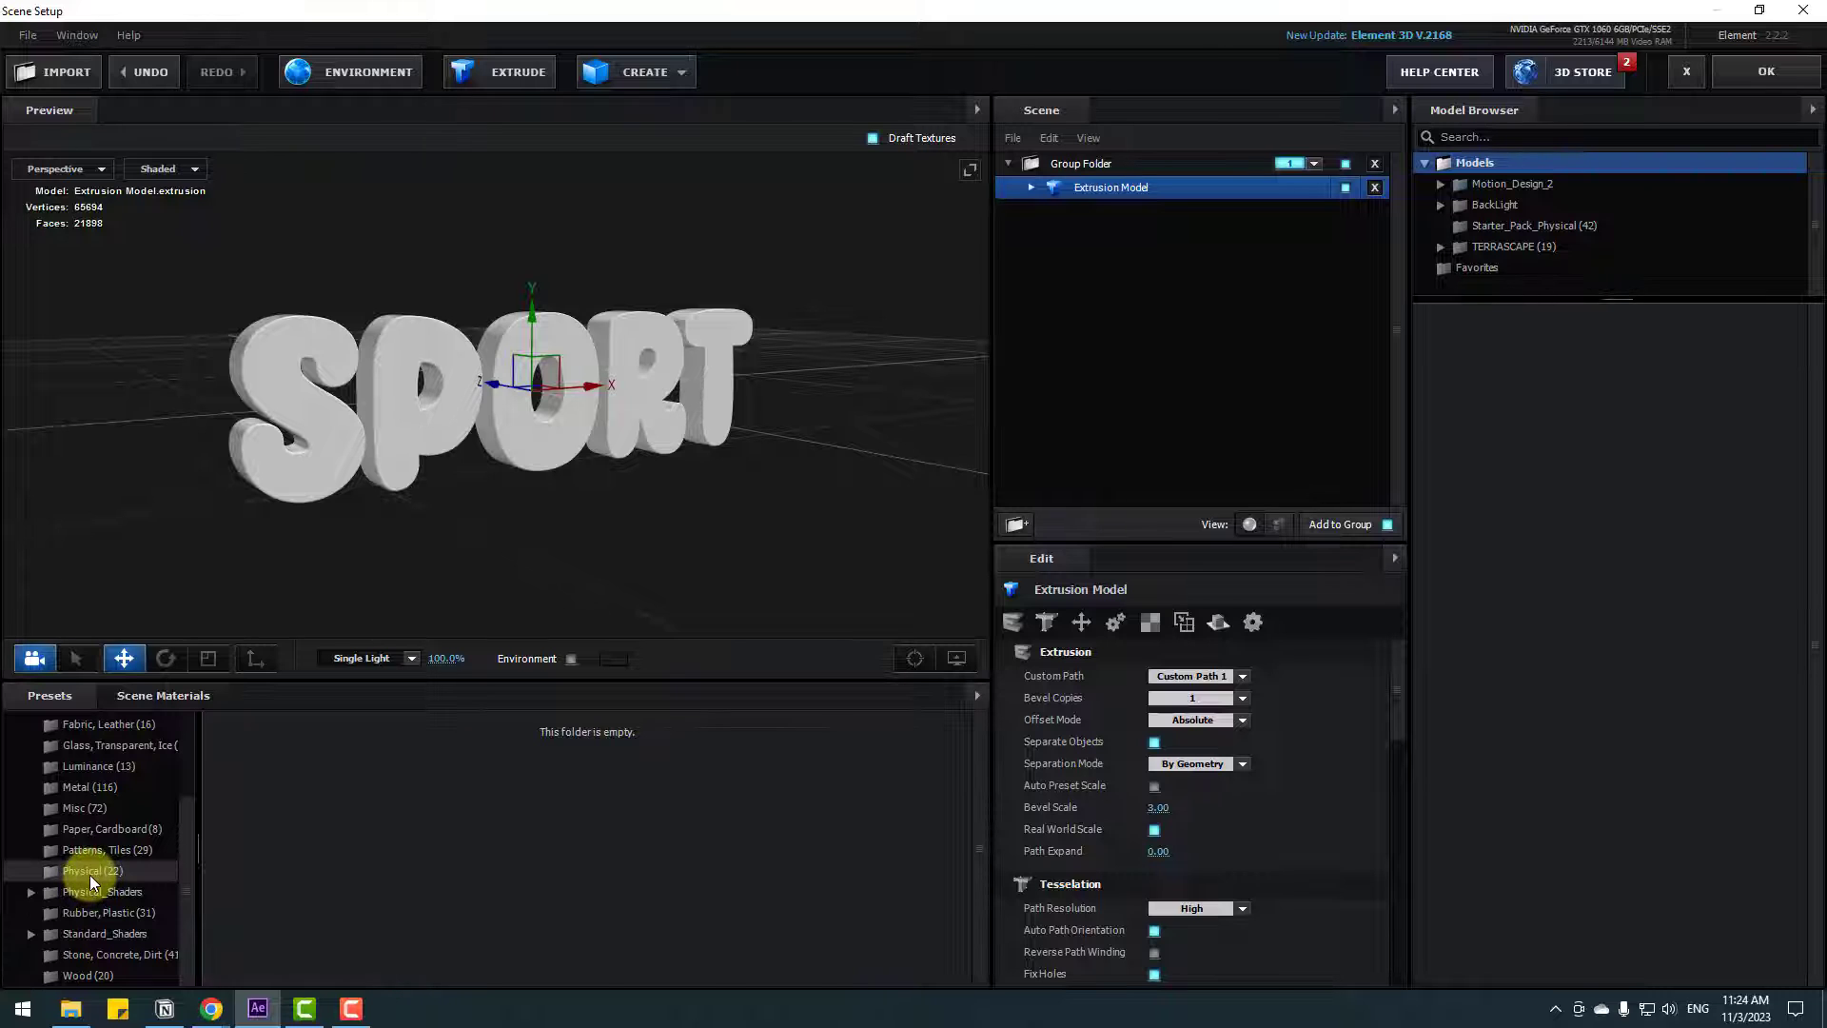
pyautogui.click(93, 872)
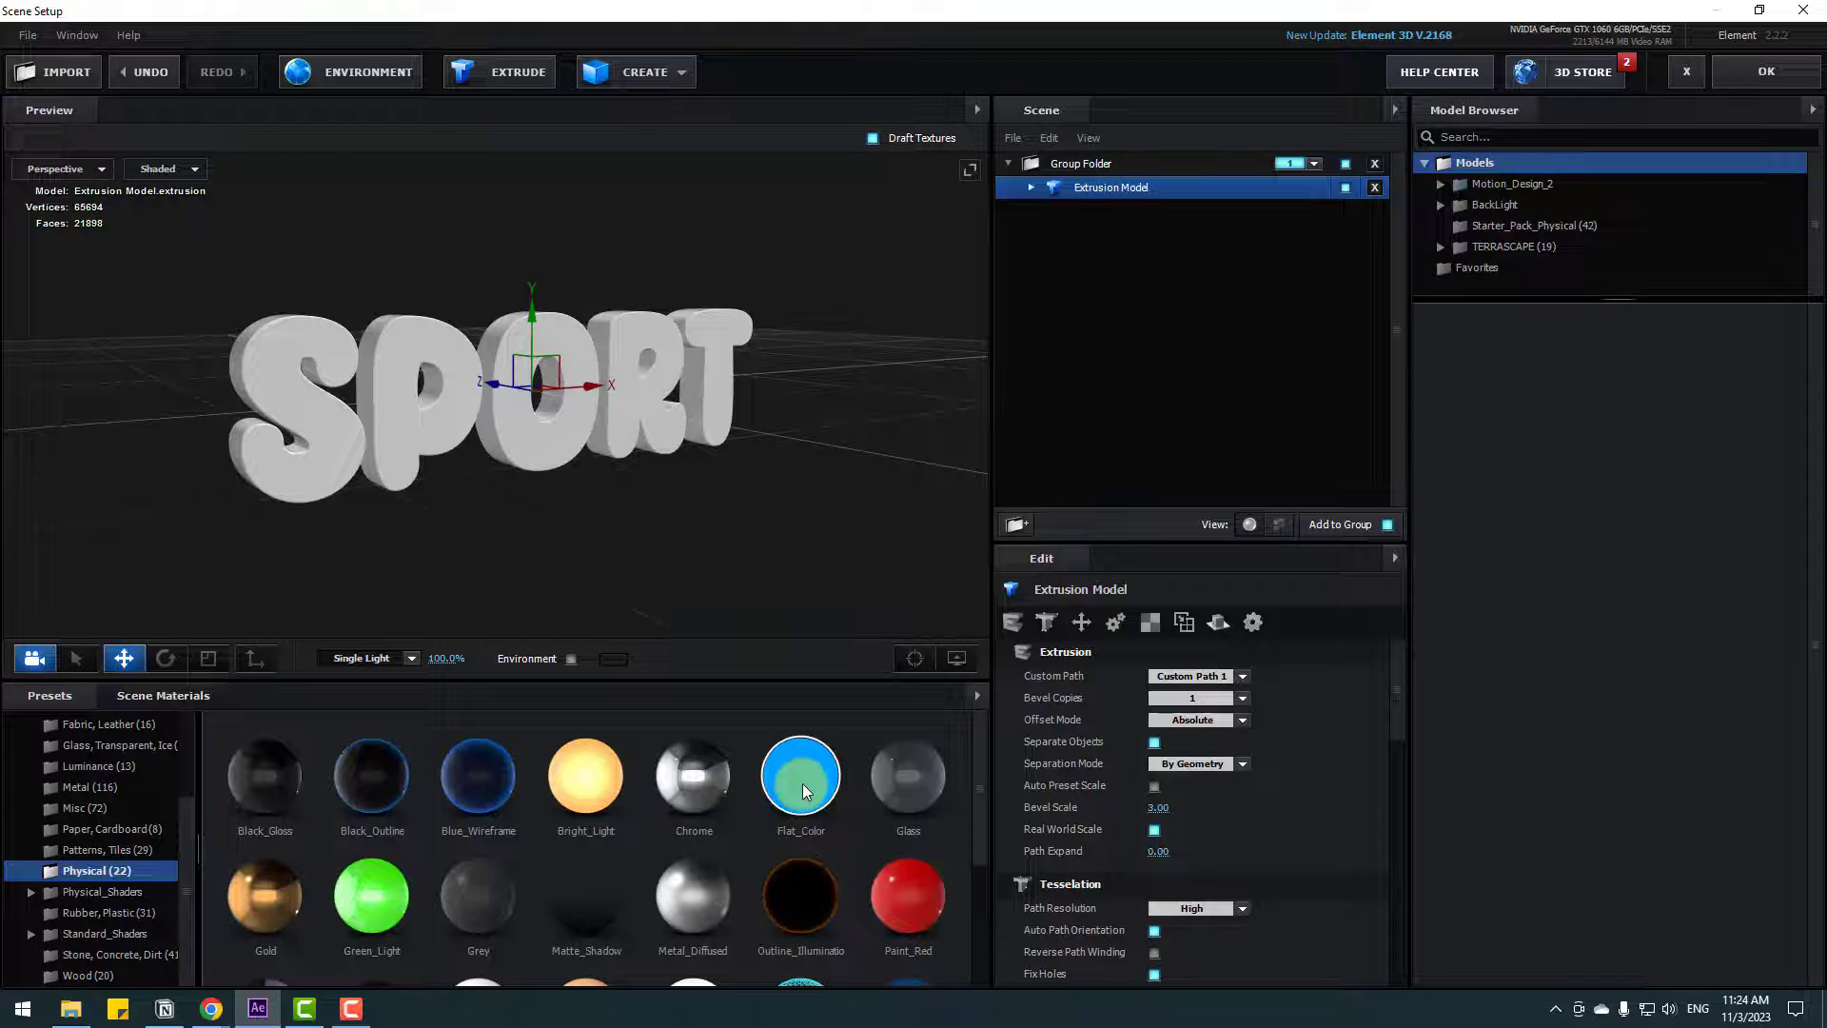
pyautogui.moveTo(802, 784); pyautogui.dragTo(627, 421)
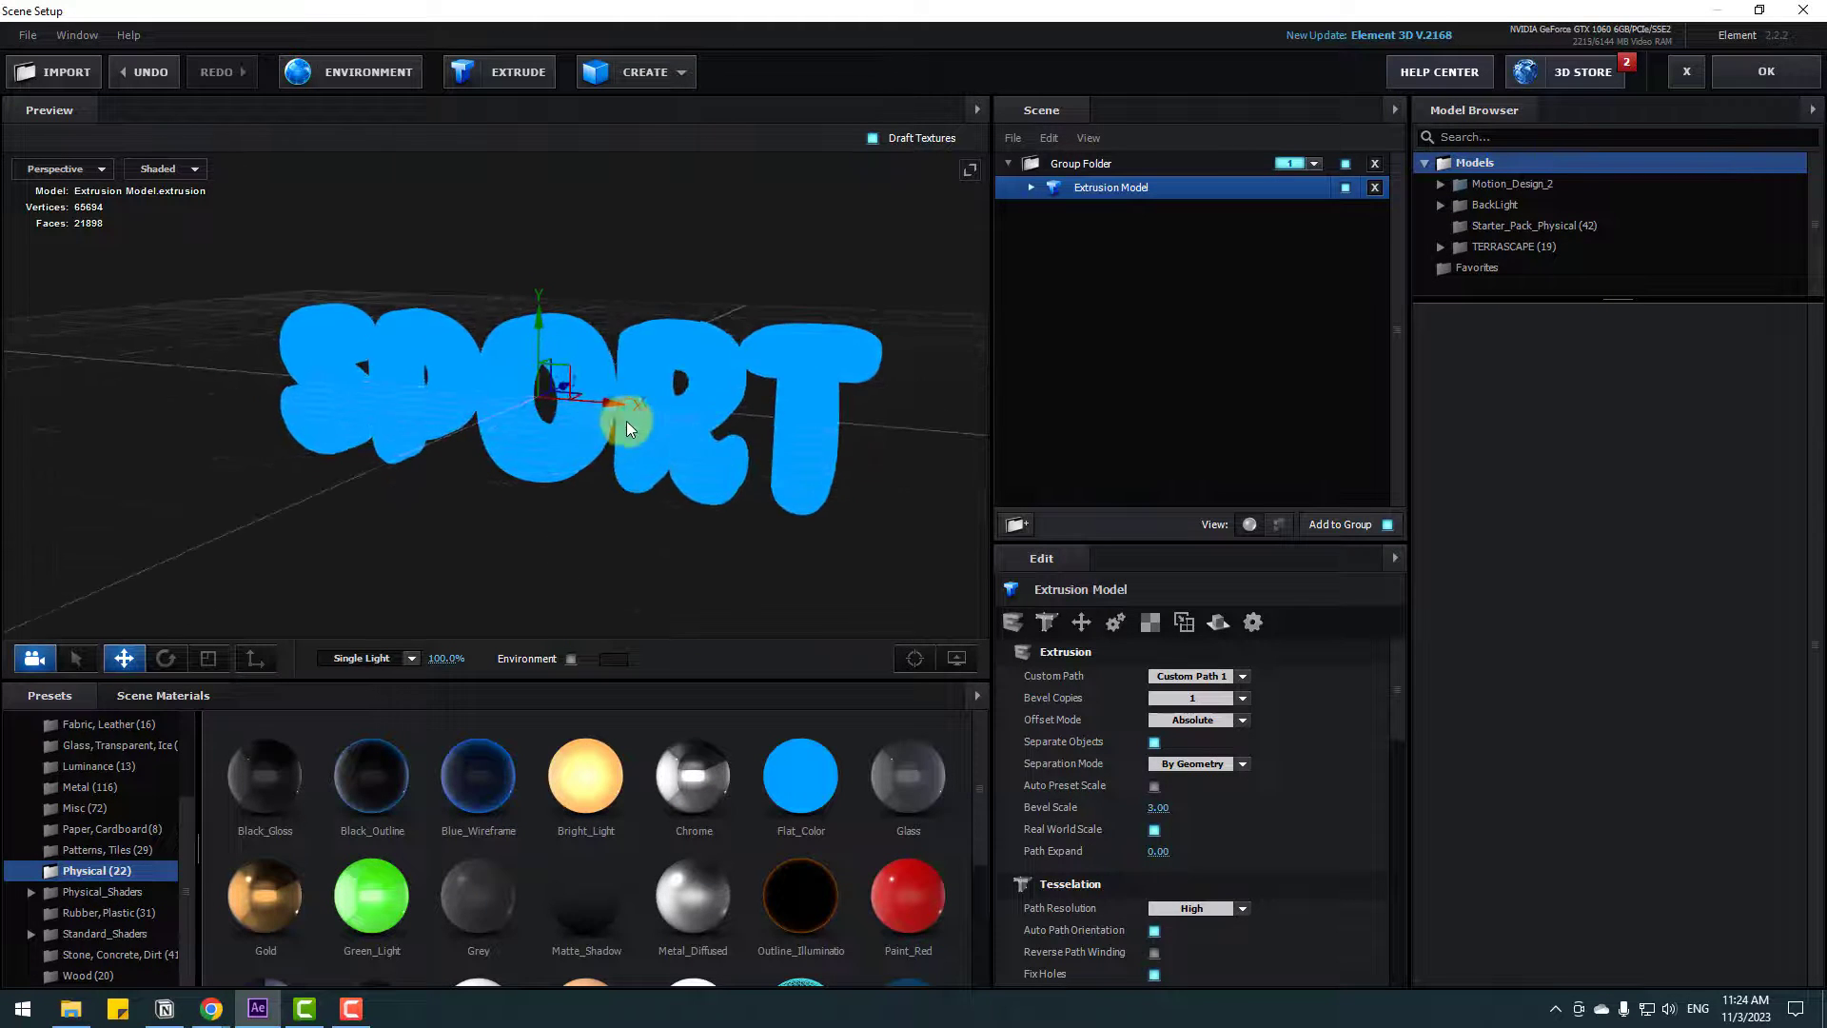
# - Set the diffuse color of the extrusion model's Flat_Color material to yellow FCEF1F
pyautogui.click(1031, 187)
pyautogui.click(1112, 213)
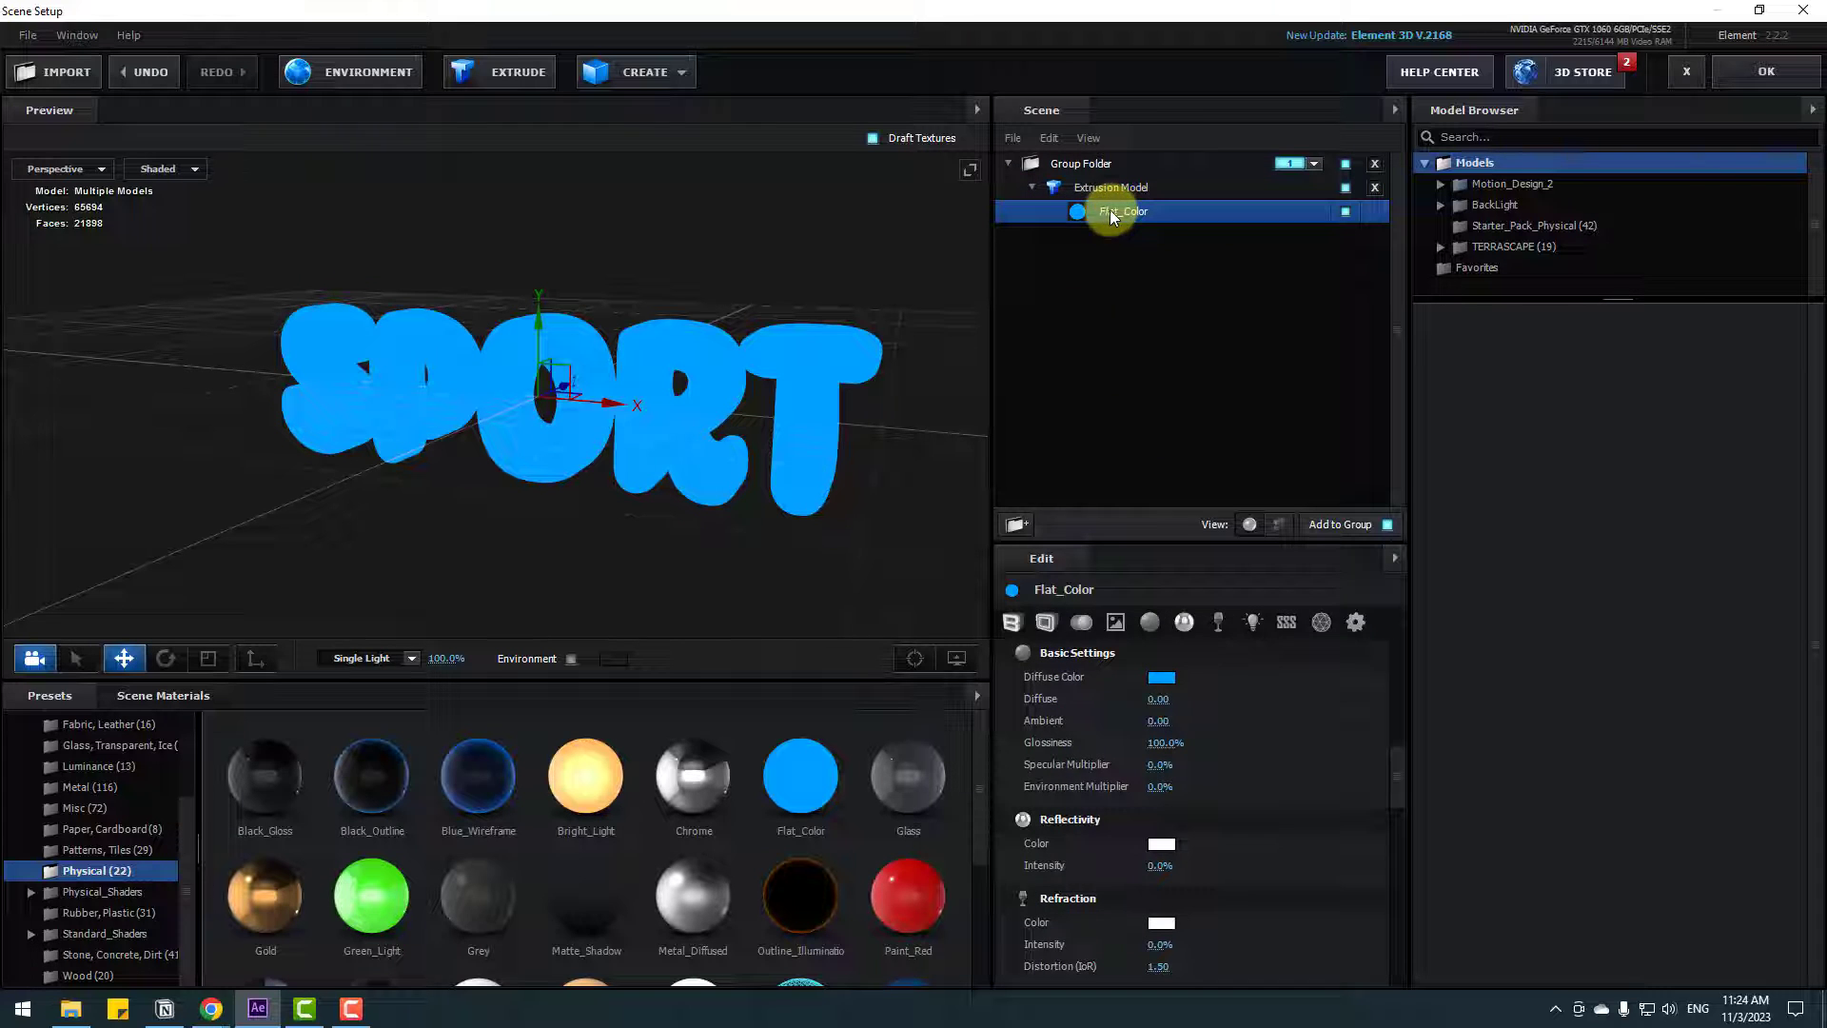
pyautogui.scroll(1, 1066, 809)
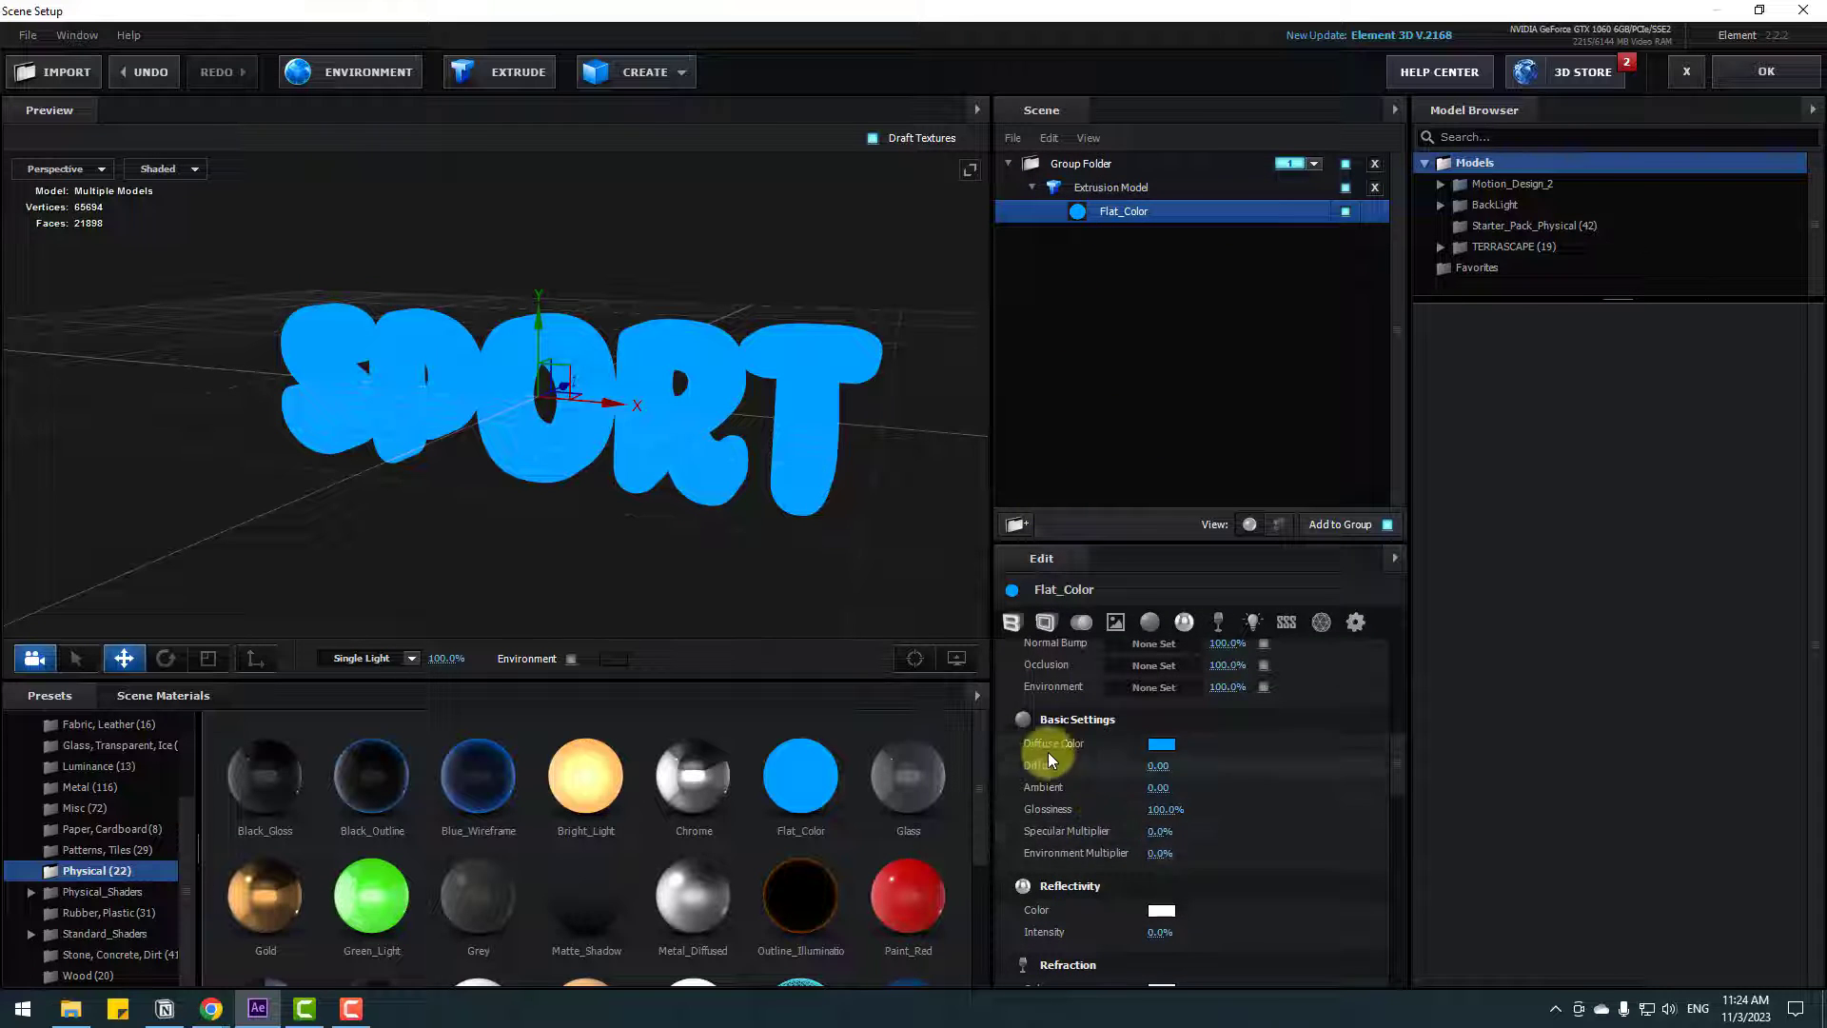
pyautogui.click(1155, 746)
pyautogui.click(1260, 854)
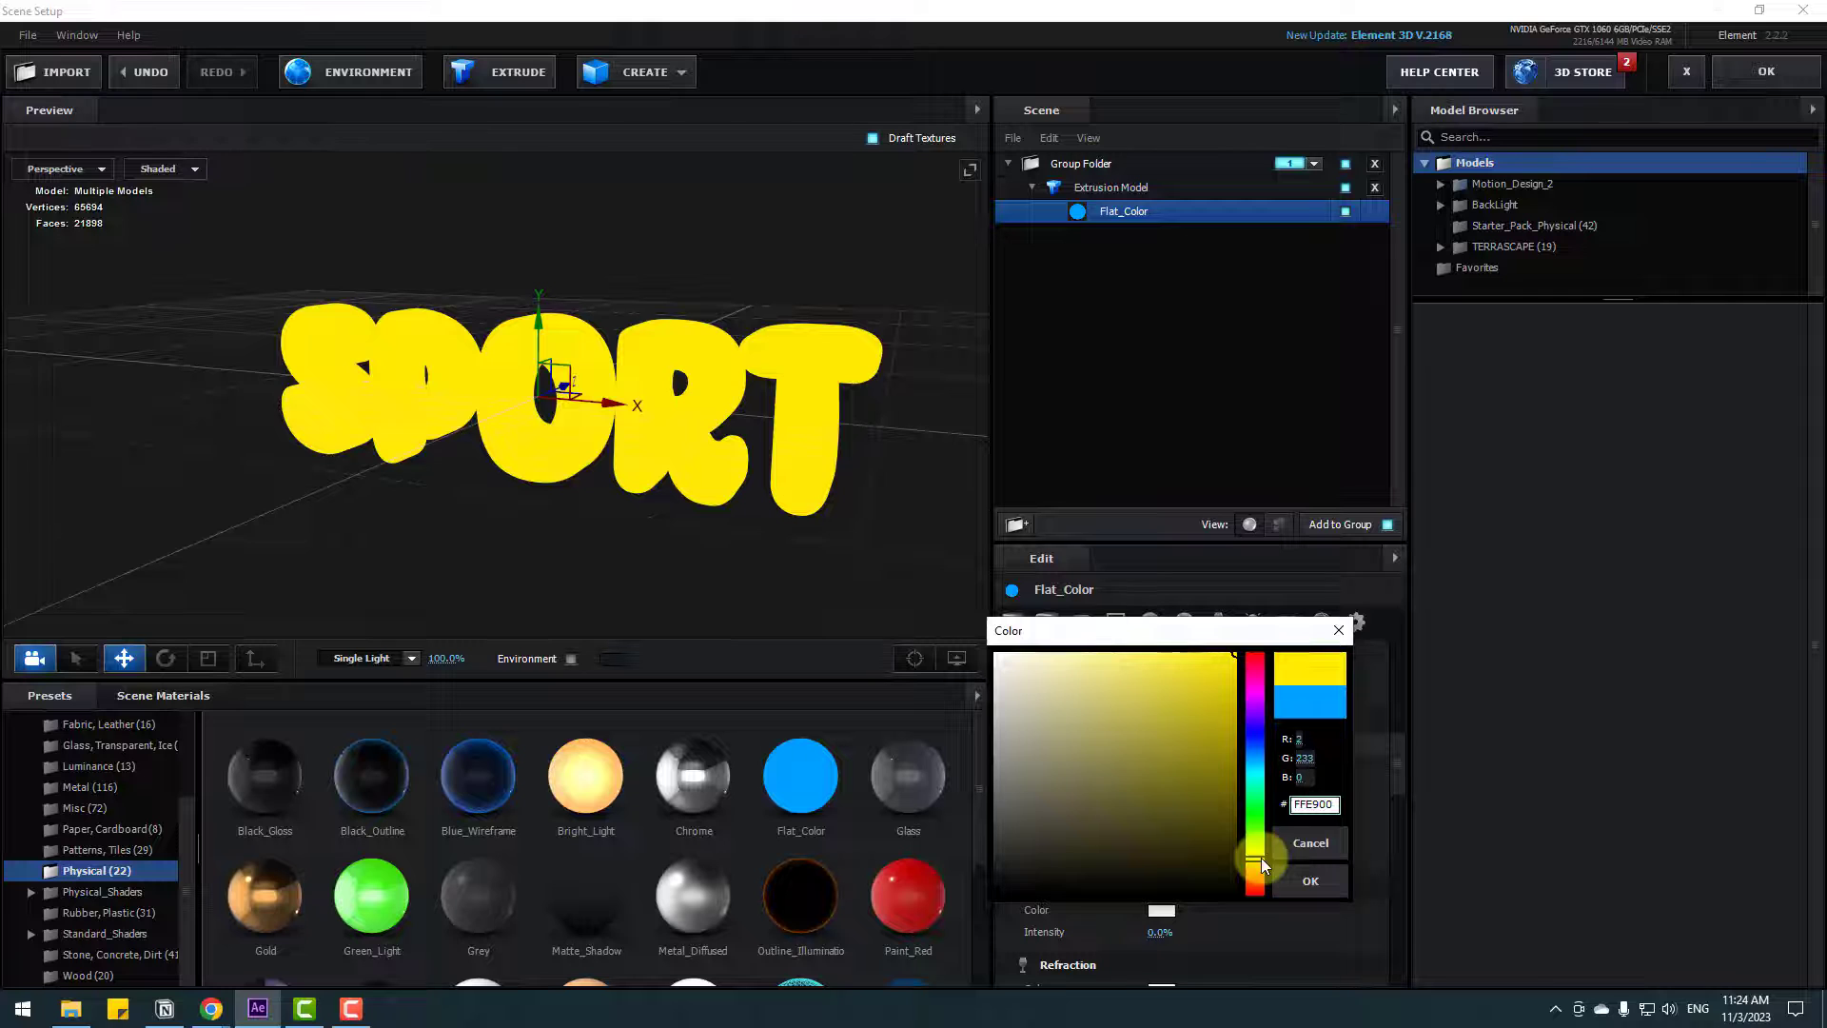
pyautogui.moveTo(1224, 666); pyautogui.dragTo(1206, 655)
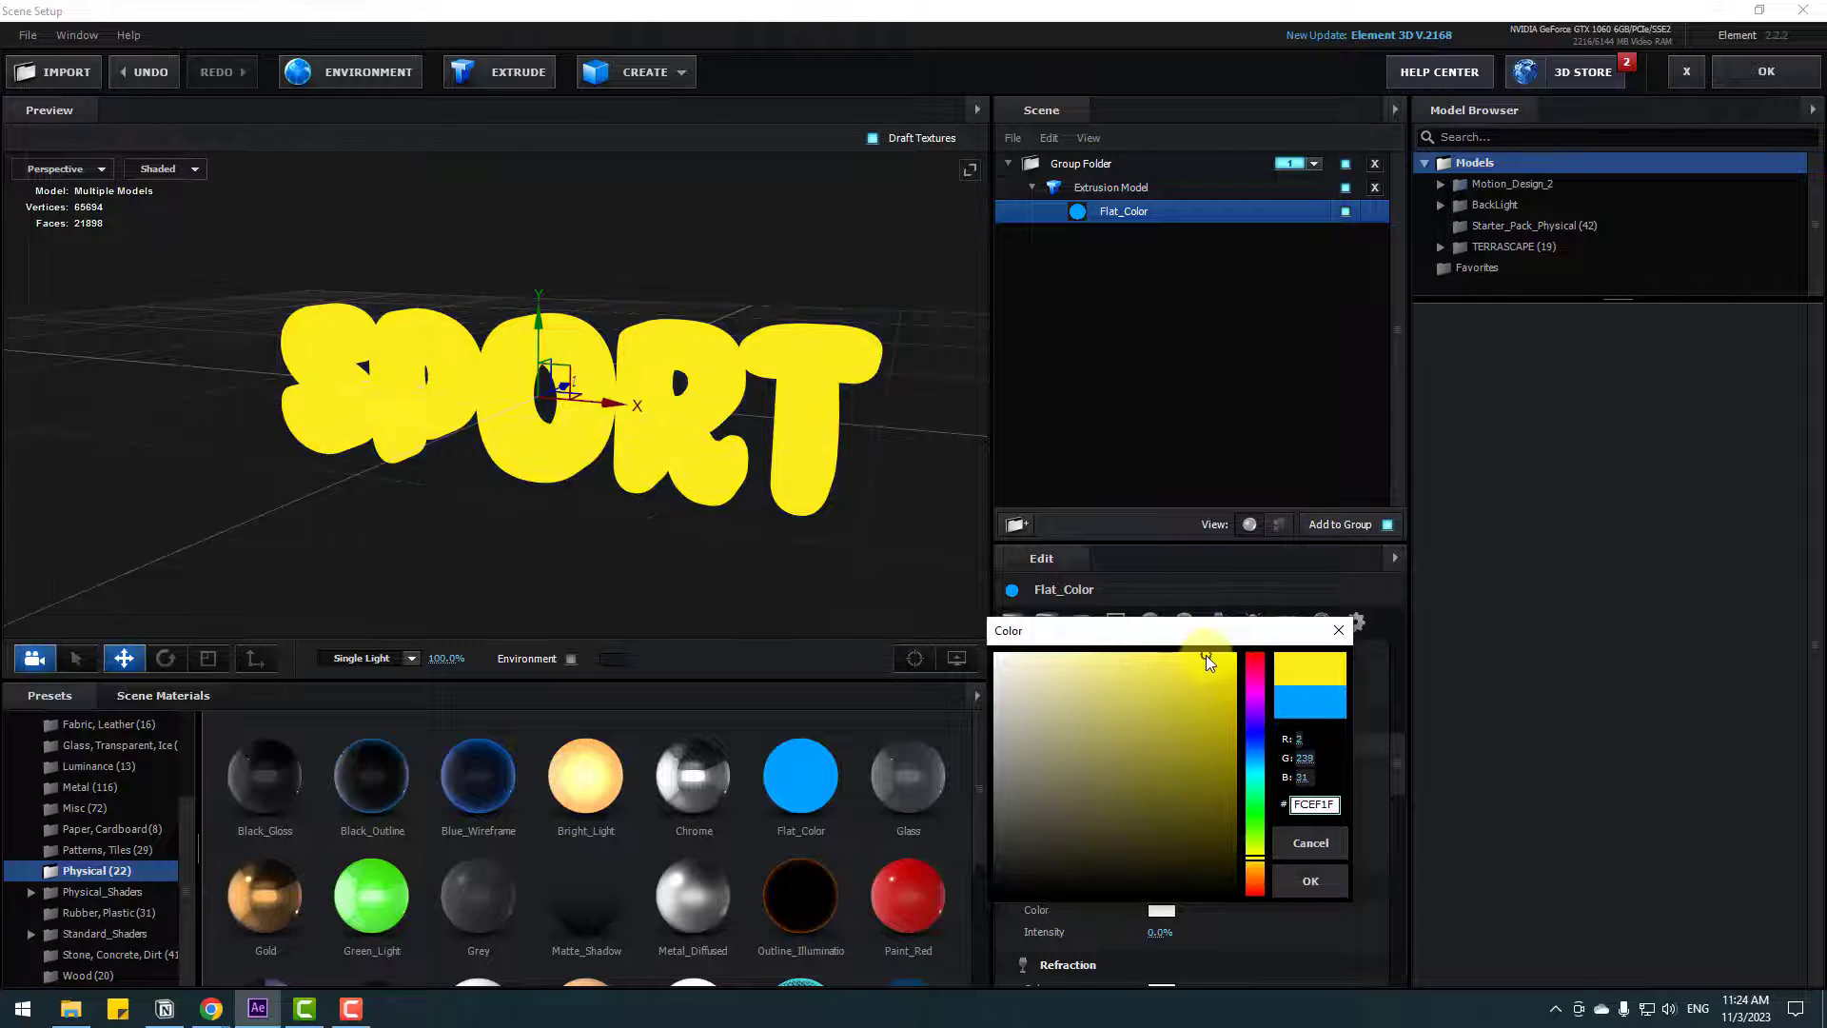
pyautogui.click(1296, 883)
# - Raise the Flat_Color material's Diffuse to 1.02 and Ambient to 0.43
pyautogui.moveTo(1161, 767)
pyautogui.mouseDown()
pyautogui.moveTo(1374, 768)
pyautogui.moveTo(1180, 794)
pyautogui.moveTo(1187, 775)
pyautogui.mouseUp()
pyautogui.moveTo(466, 431); pyautogui.dragTo(799, 550)
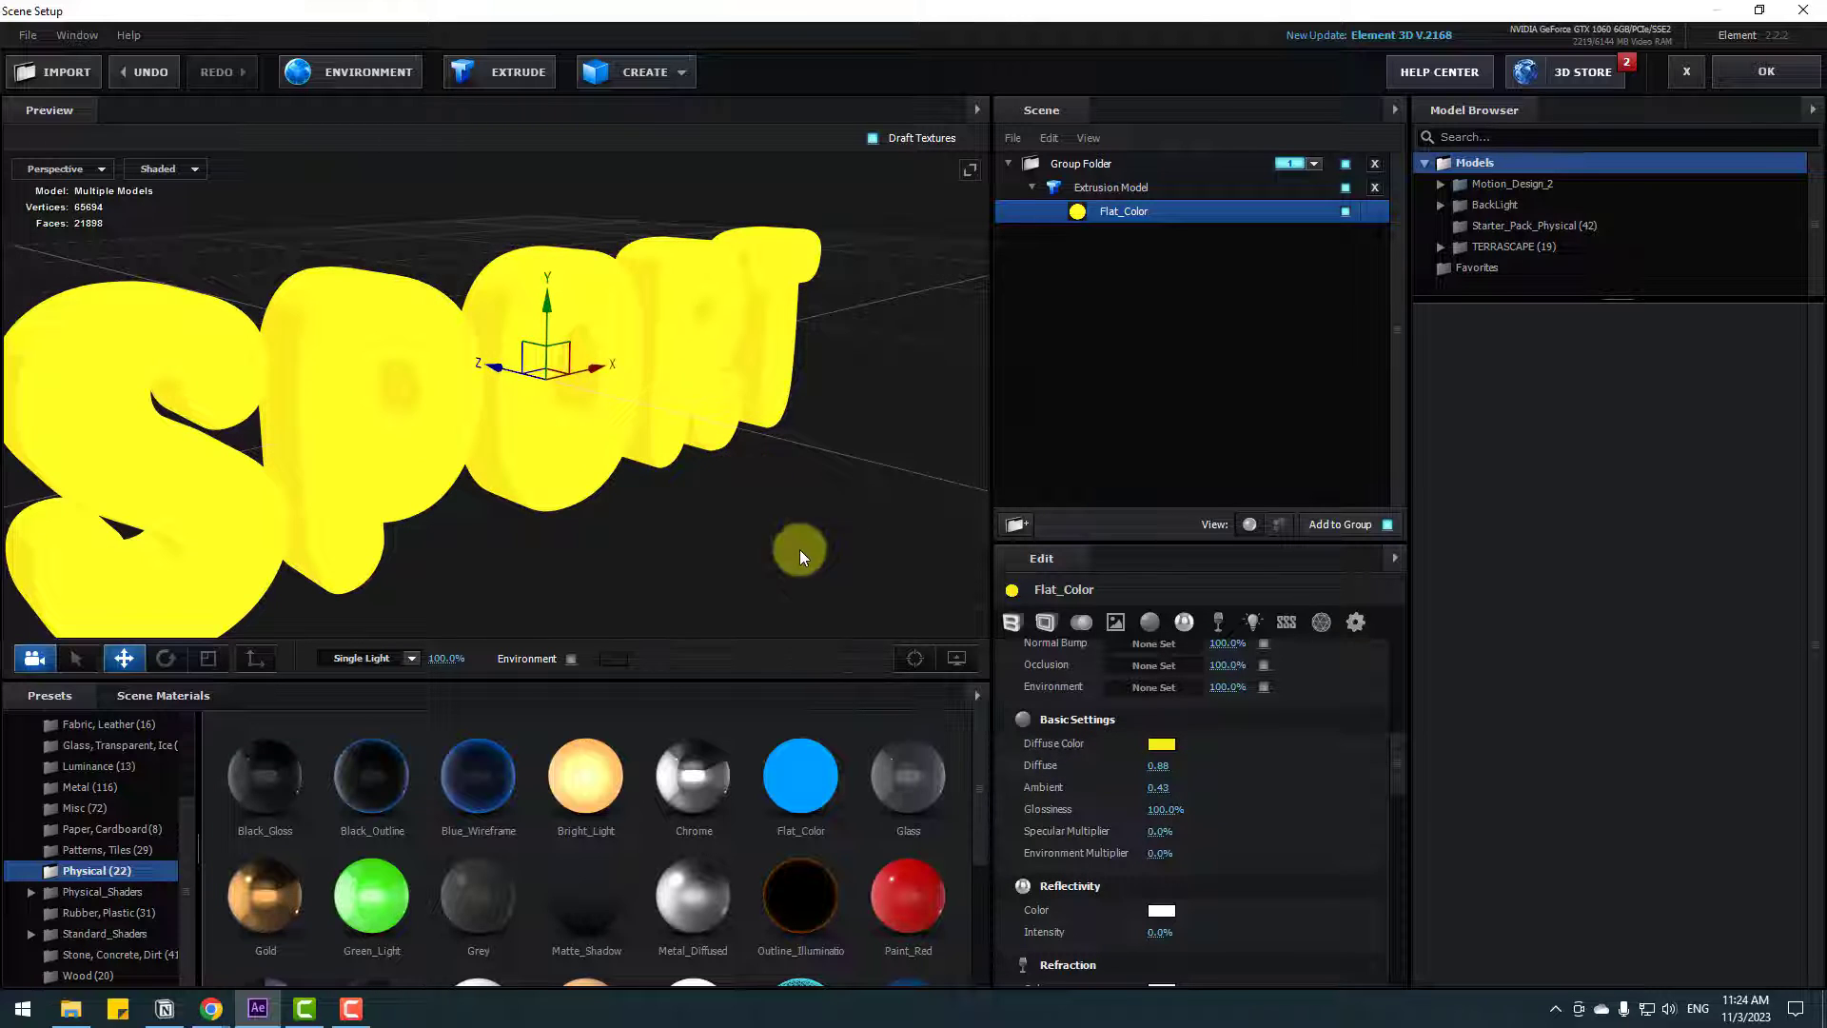
pyautogui.moveTo(1139, 765)
pyautogui.mouseDown()
pyautogui.moveTo(1299, 752)
pyautogui.moveTo(1144, 766)
pyautogui.mouseUp()
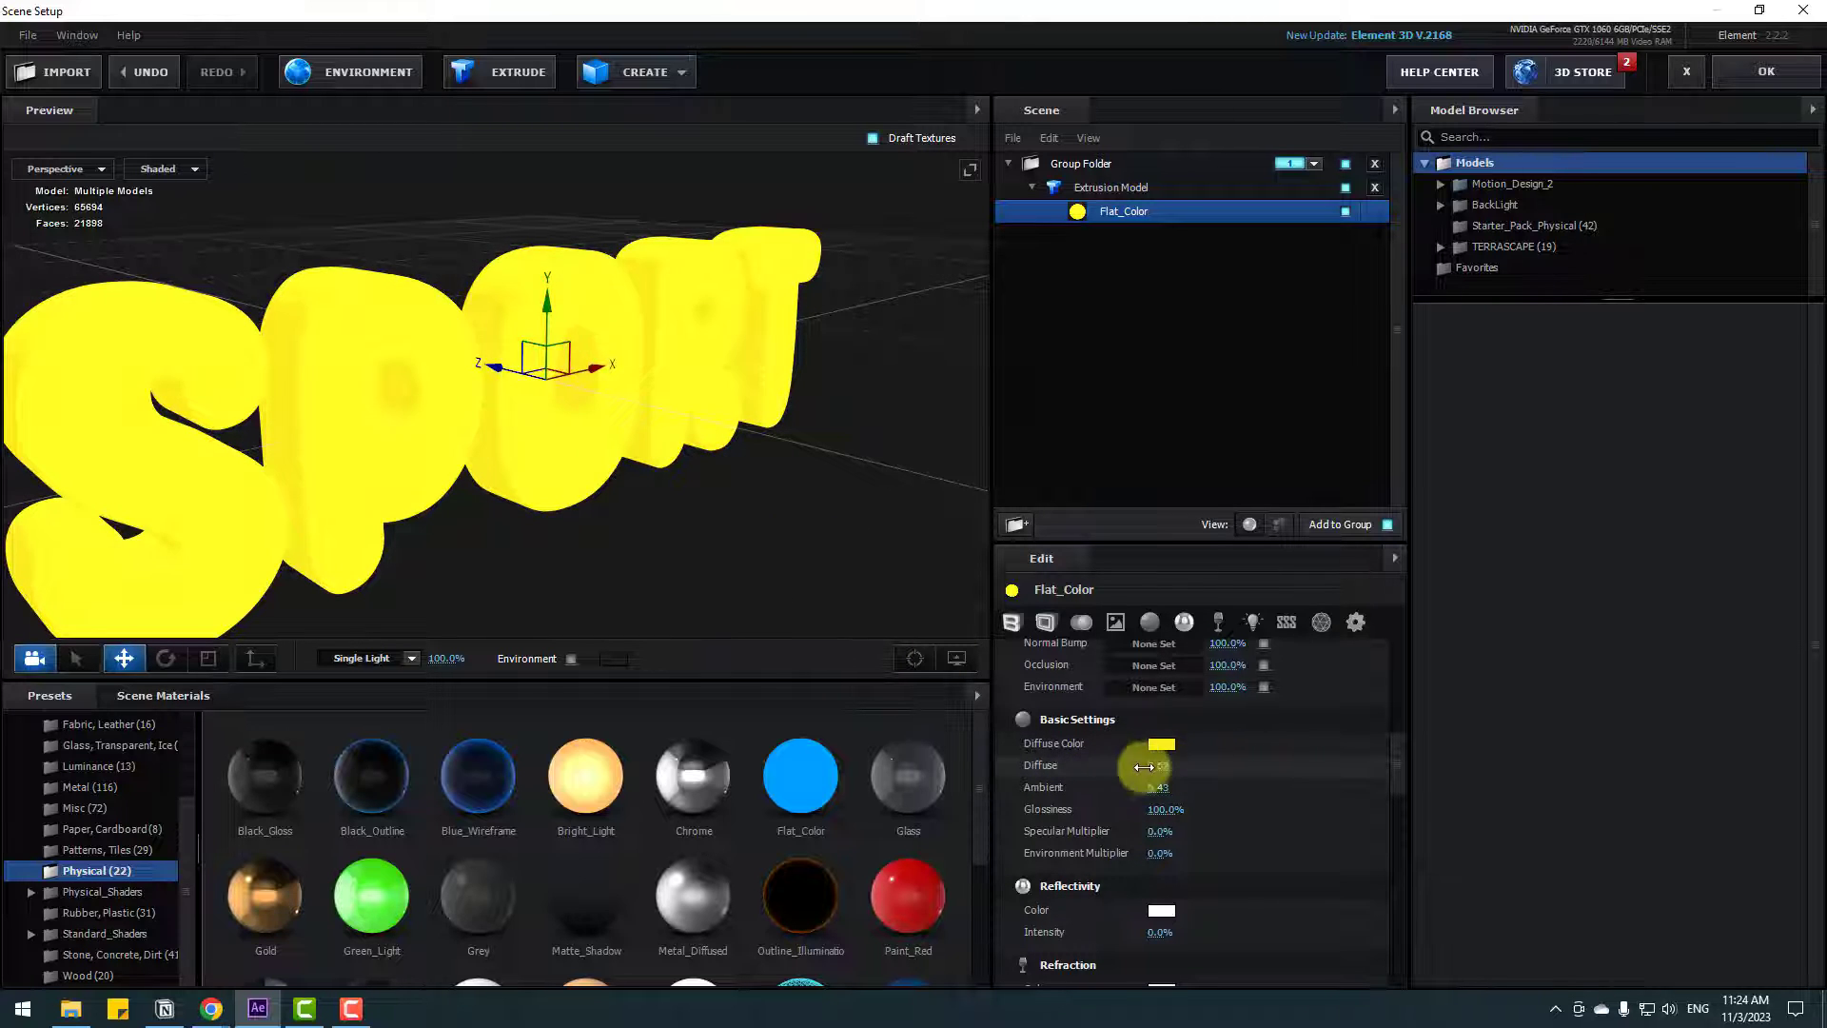
# - Change the Flat_Color material's diffuse color to the warmer yellow F7D01B
pyautogui.click(1176, 745)
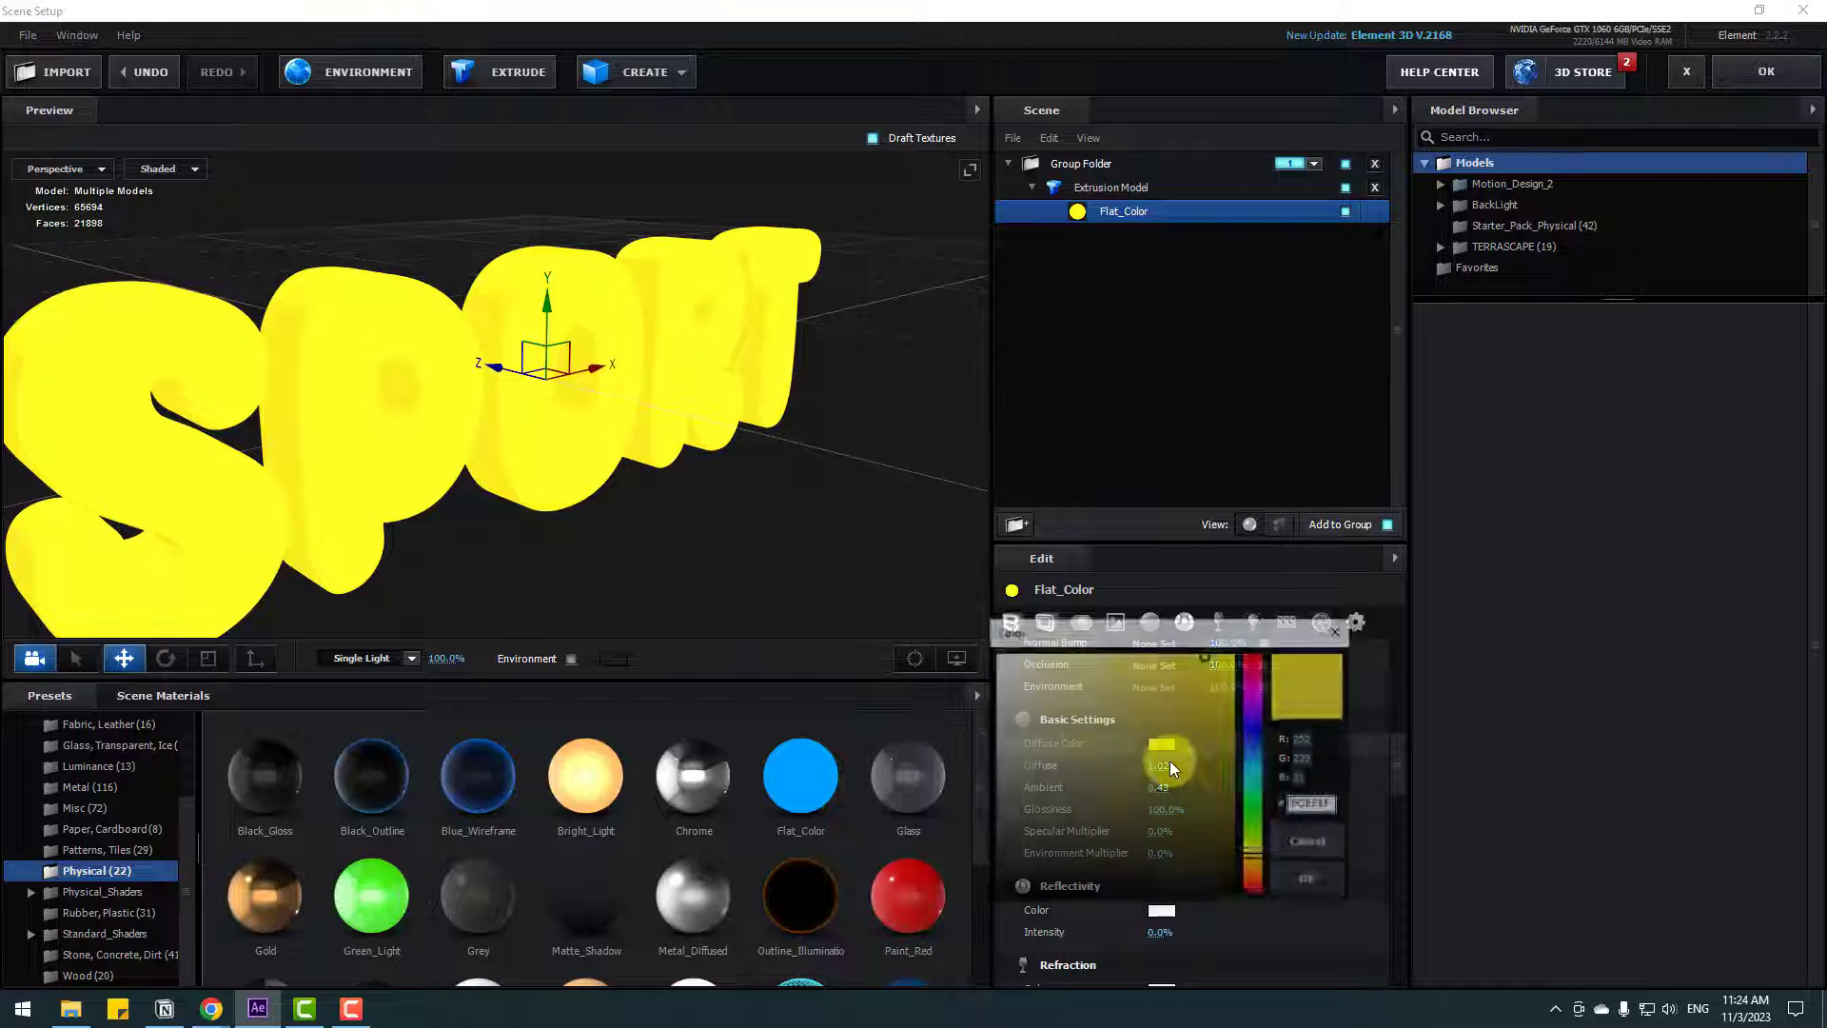
pyautogui.click(1254, 866)
pyautogui.click(1210, 657)
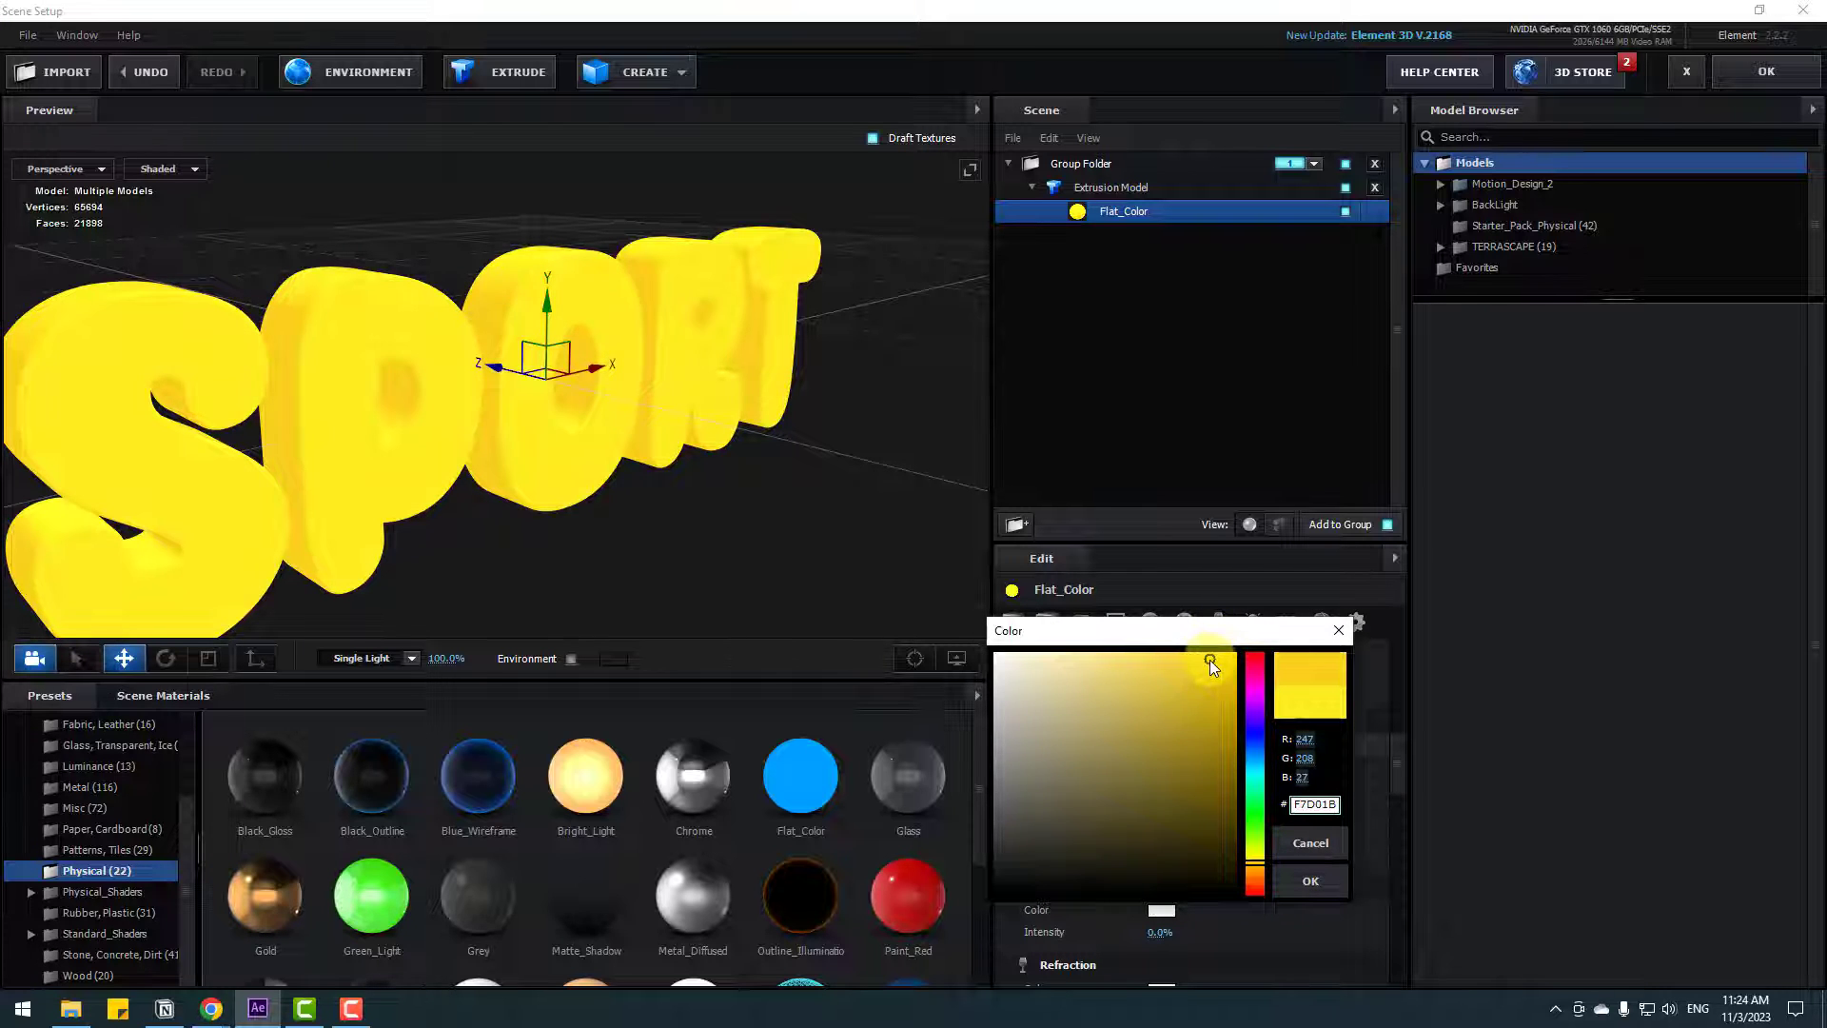
pyautogui.click(1286, 878)
pyautogui.moveTo(660, 454); pyautogui.dragTo(951, 694)
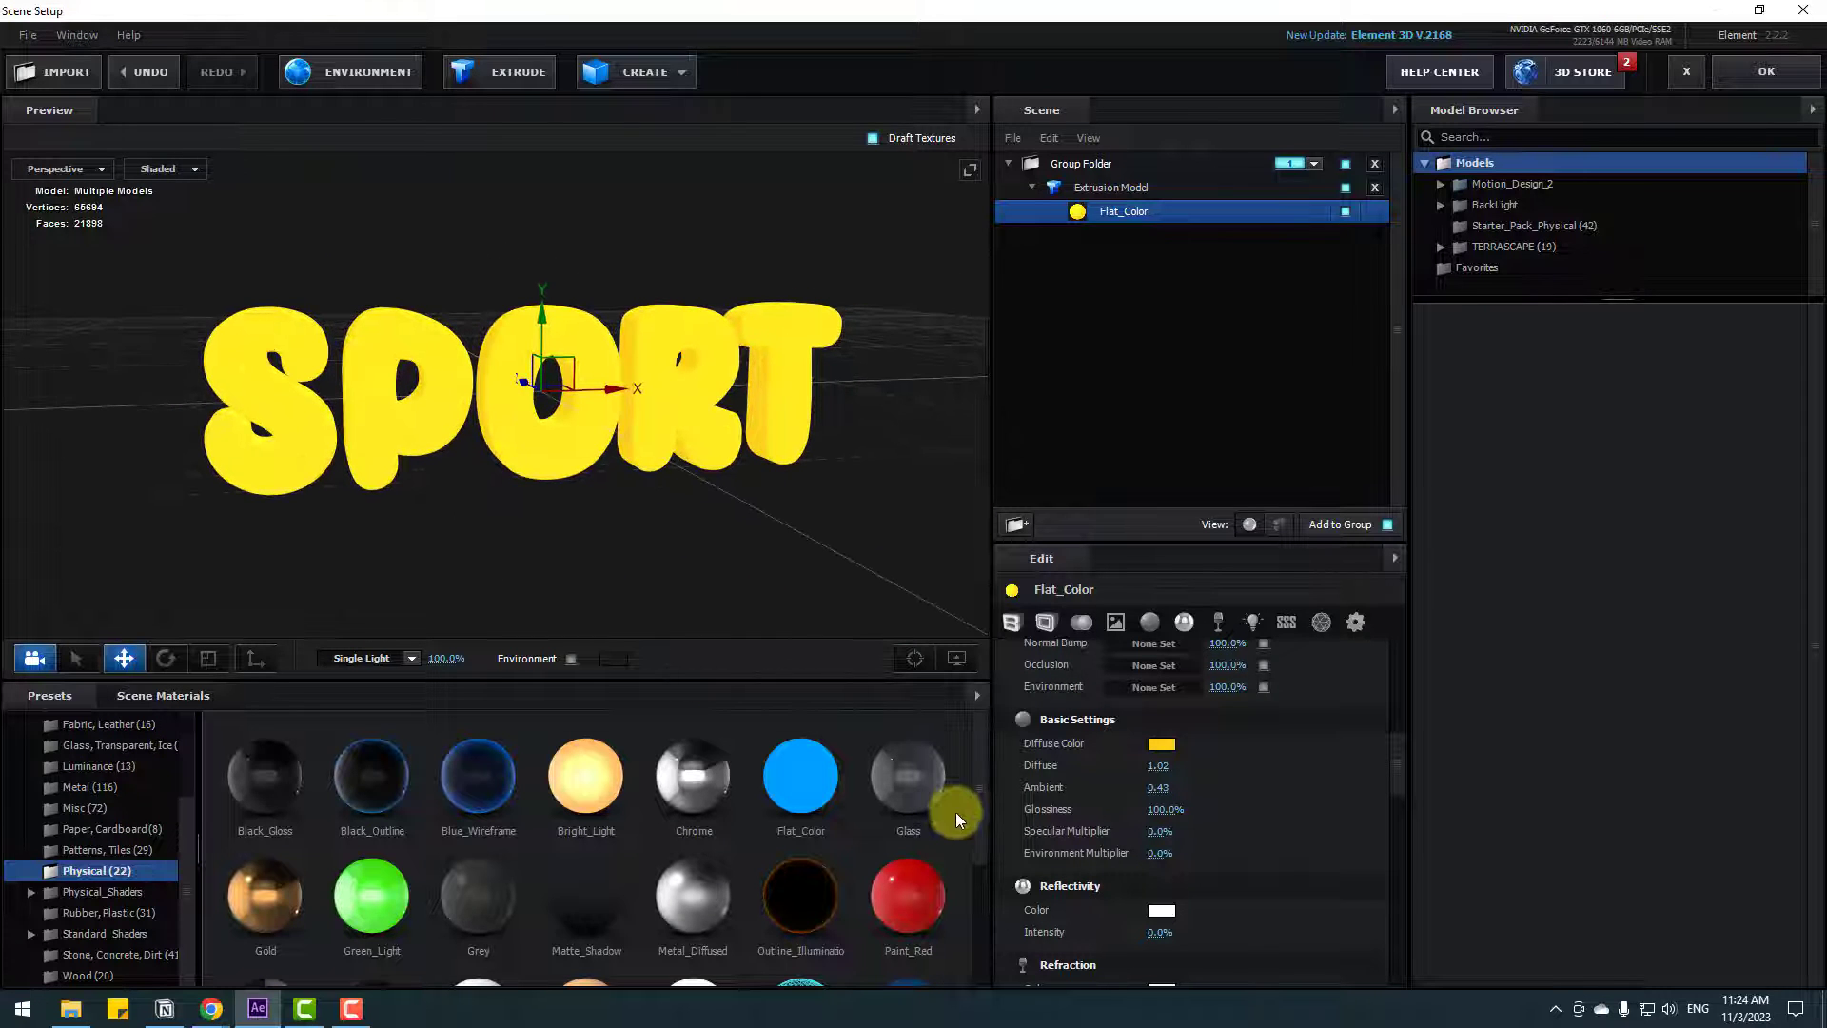
# - Adjust the Flat_Color material's environment multiplier and fine-tune its yellow diffuse color
pyautogui.moveTo(1159, 853); pyautogui.dragTo(1234, 663)
pyautogui.scroll(5, 681, 530)
pyautogui.scroll(-3, 1151, 804)
pyautogui.click(1163, 777)
pyautogui.click(1253, 893)
pyautogui.click(1311, 914)
# - Import the football 3D object from the american football folder with the default import preferences
pyautogui.moveTo(818, 495); pyautogui.dragTo(666, 400)
pyautogui.click(556, 309)
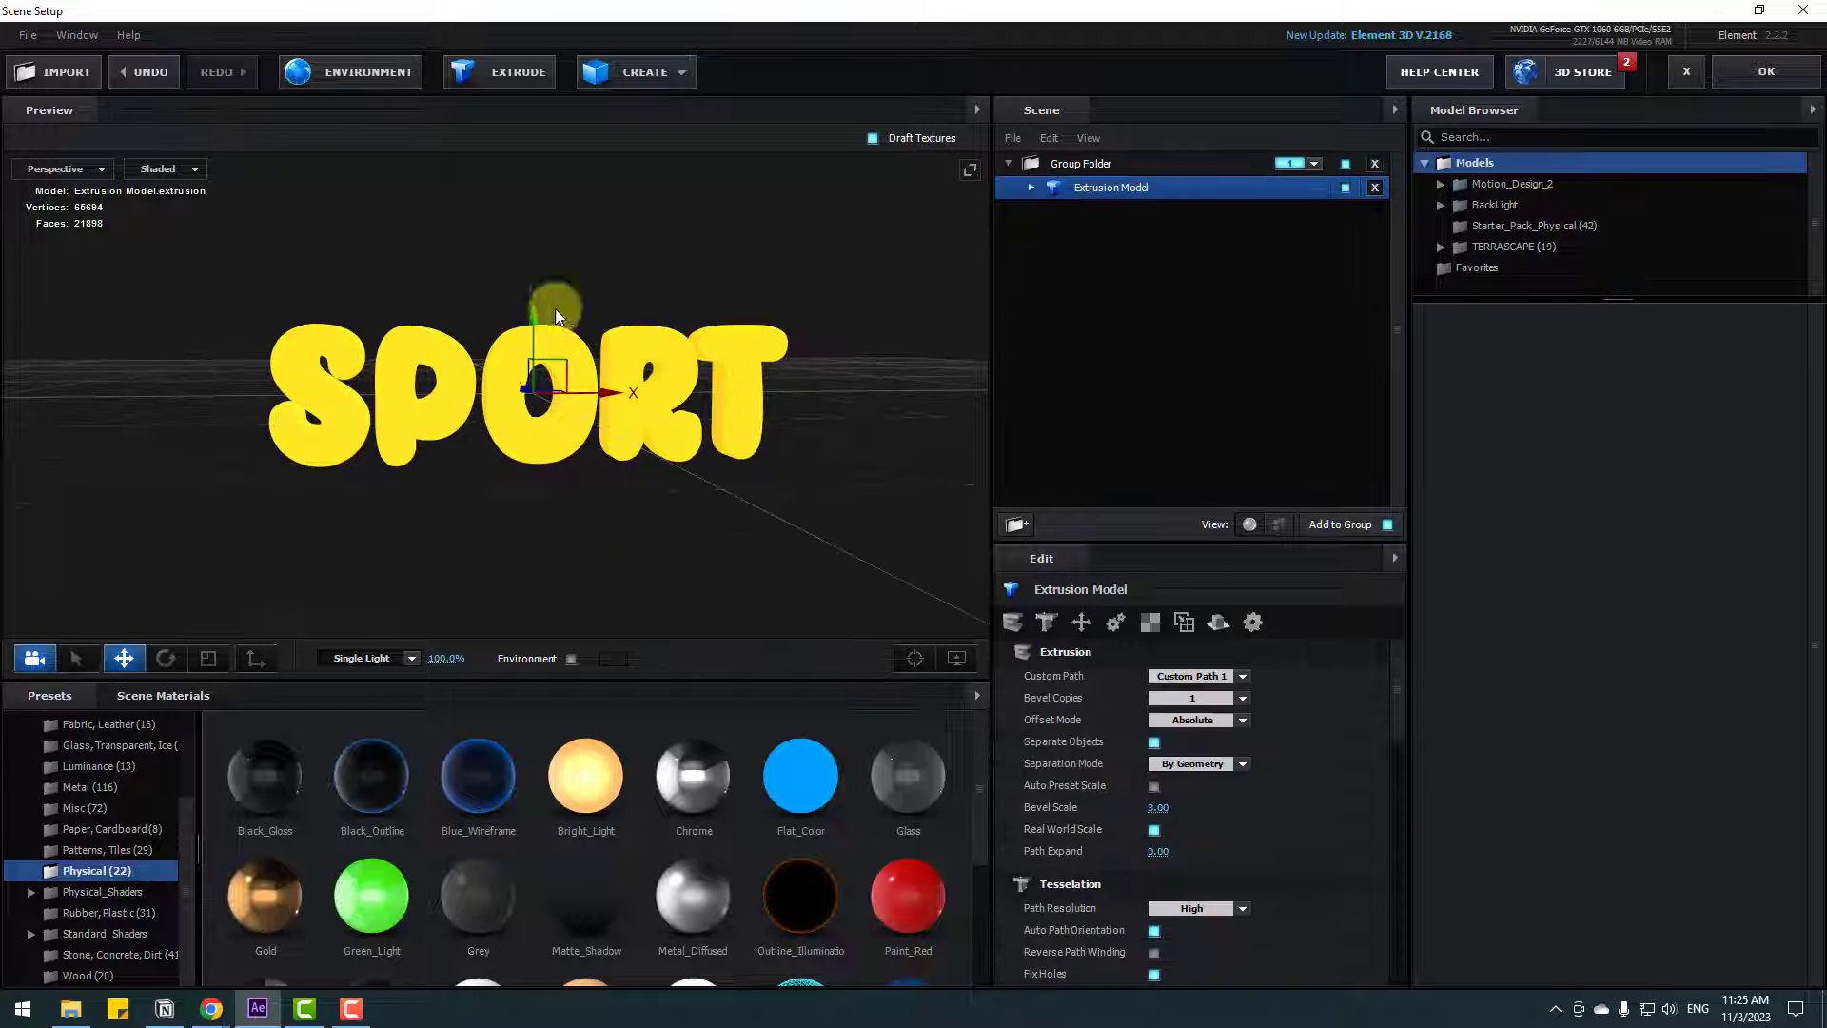
pyautogui.click(64, 72)
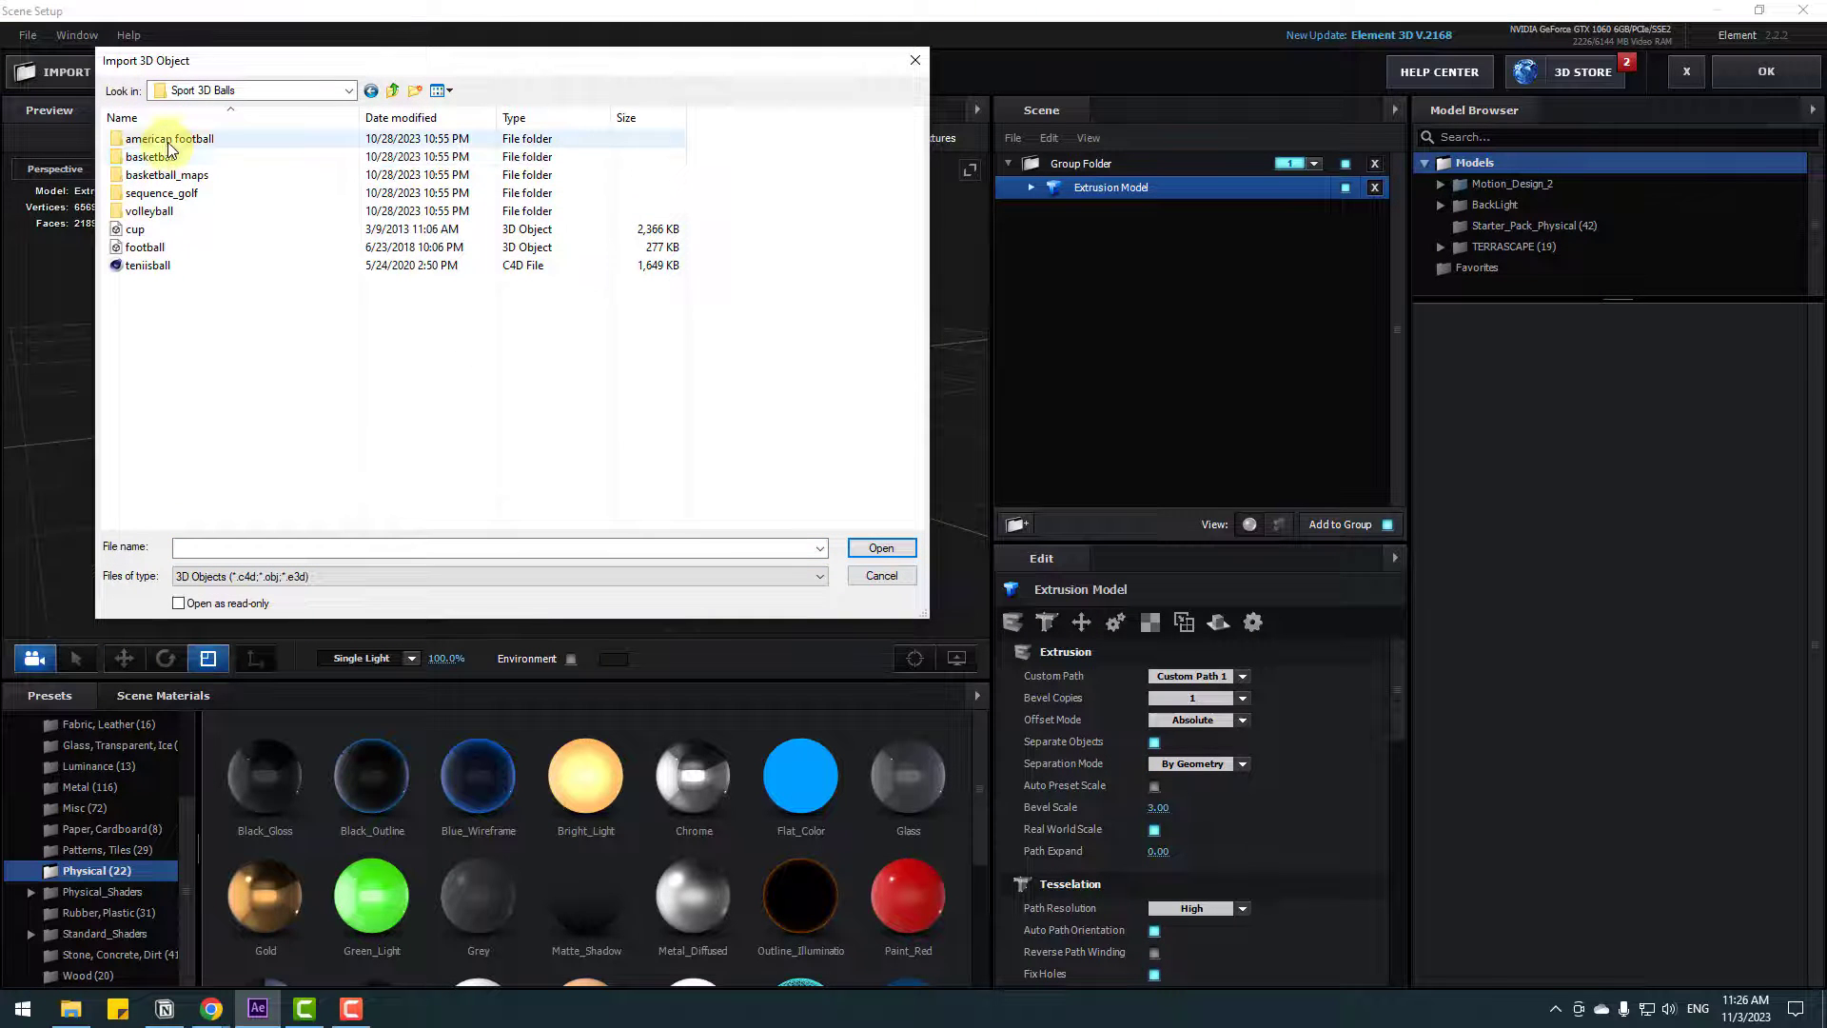
pyautogui.doubleClick(181, 140)
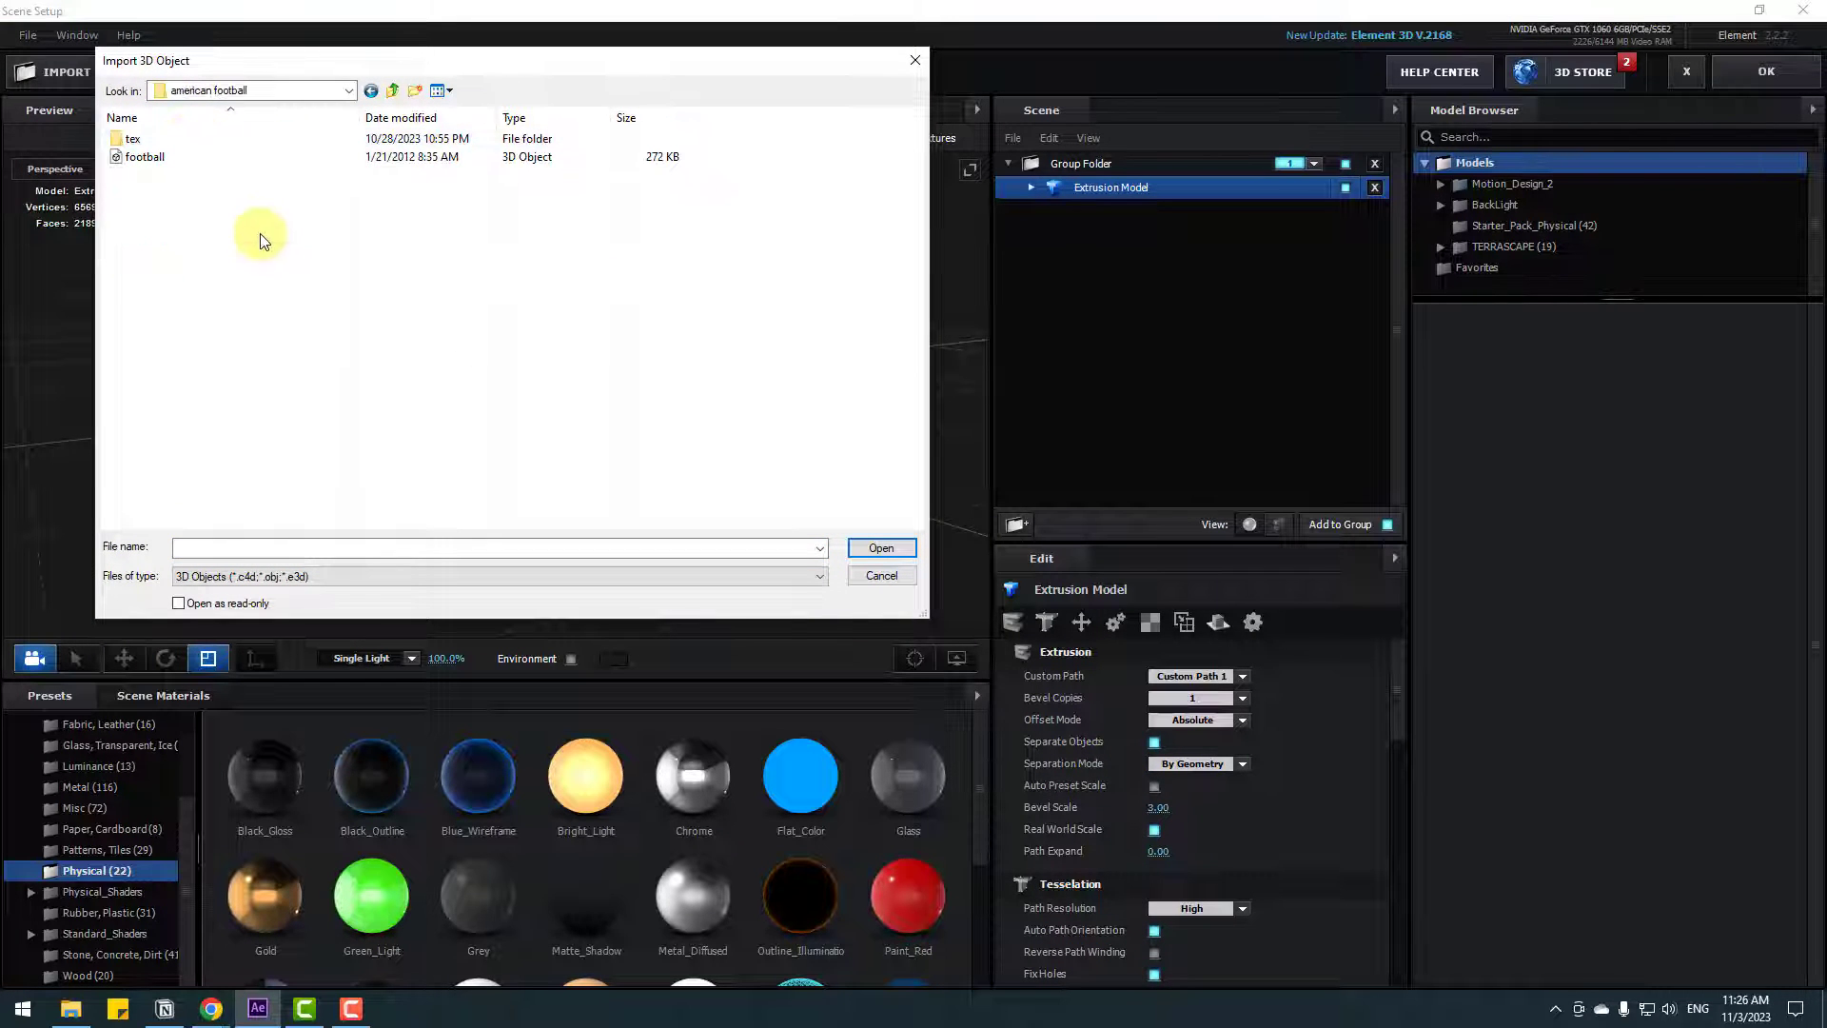
pyautogui.click(145, 157)
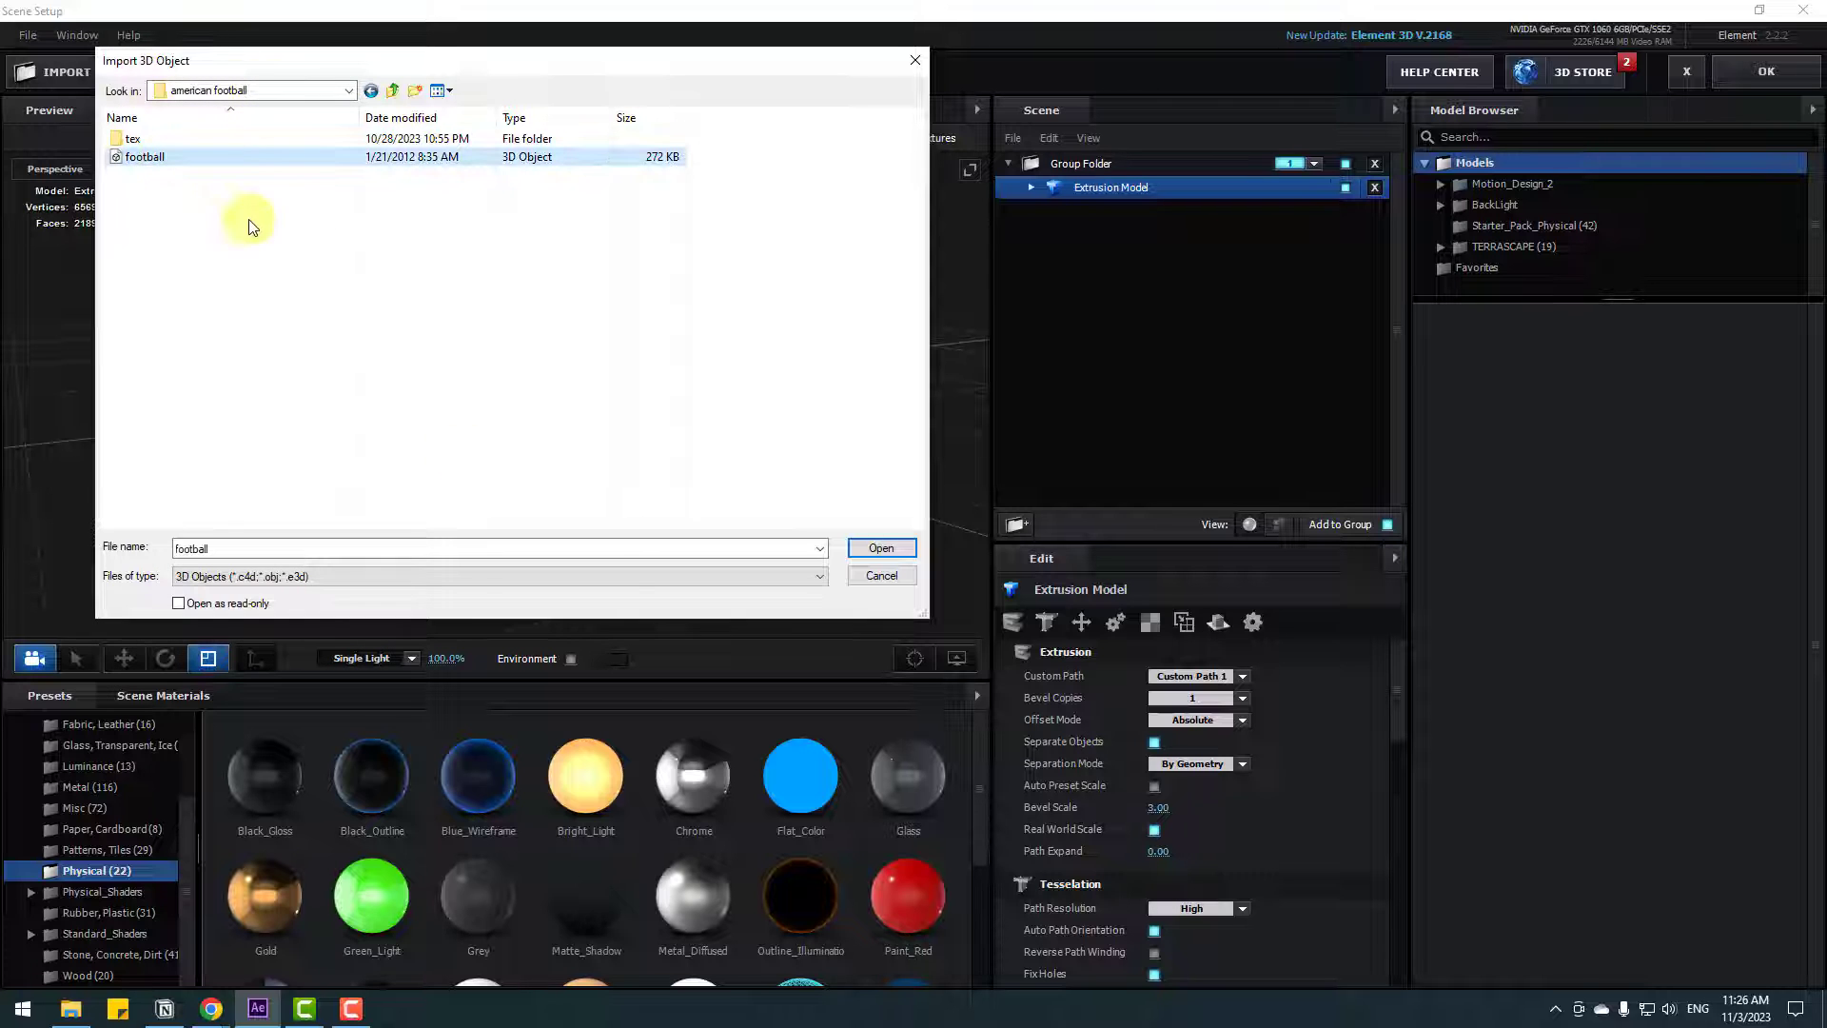
pyautogui.click(879, 548)
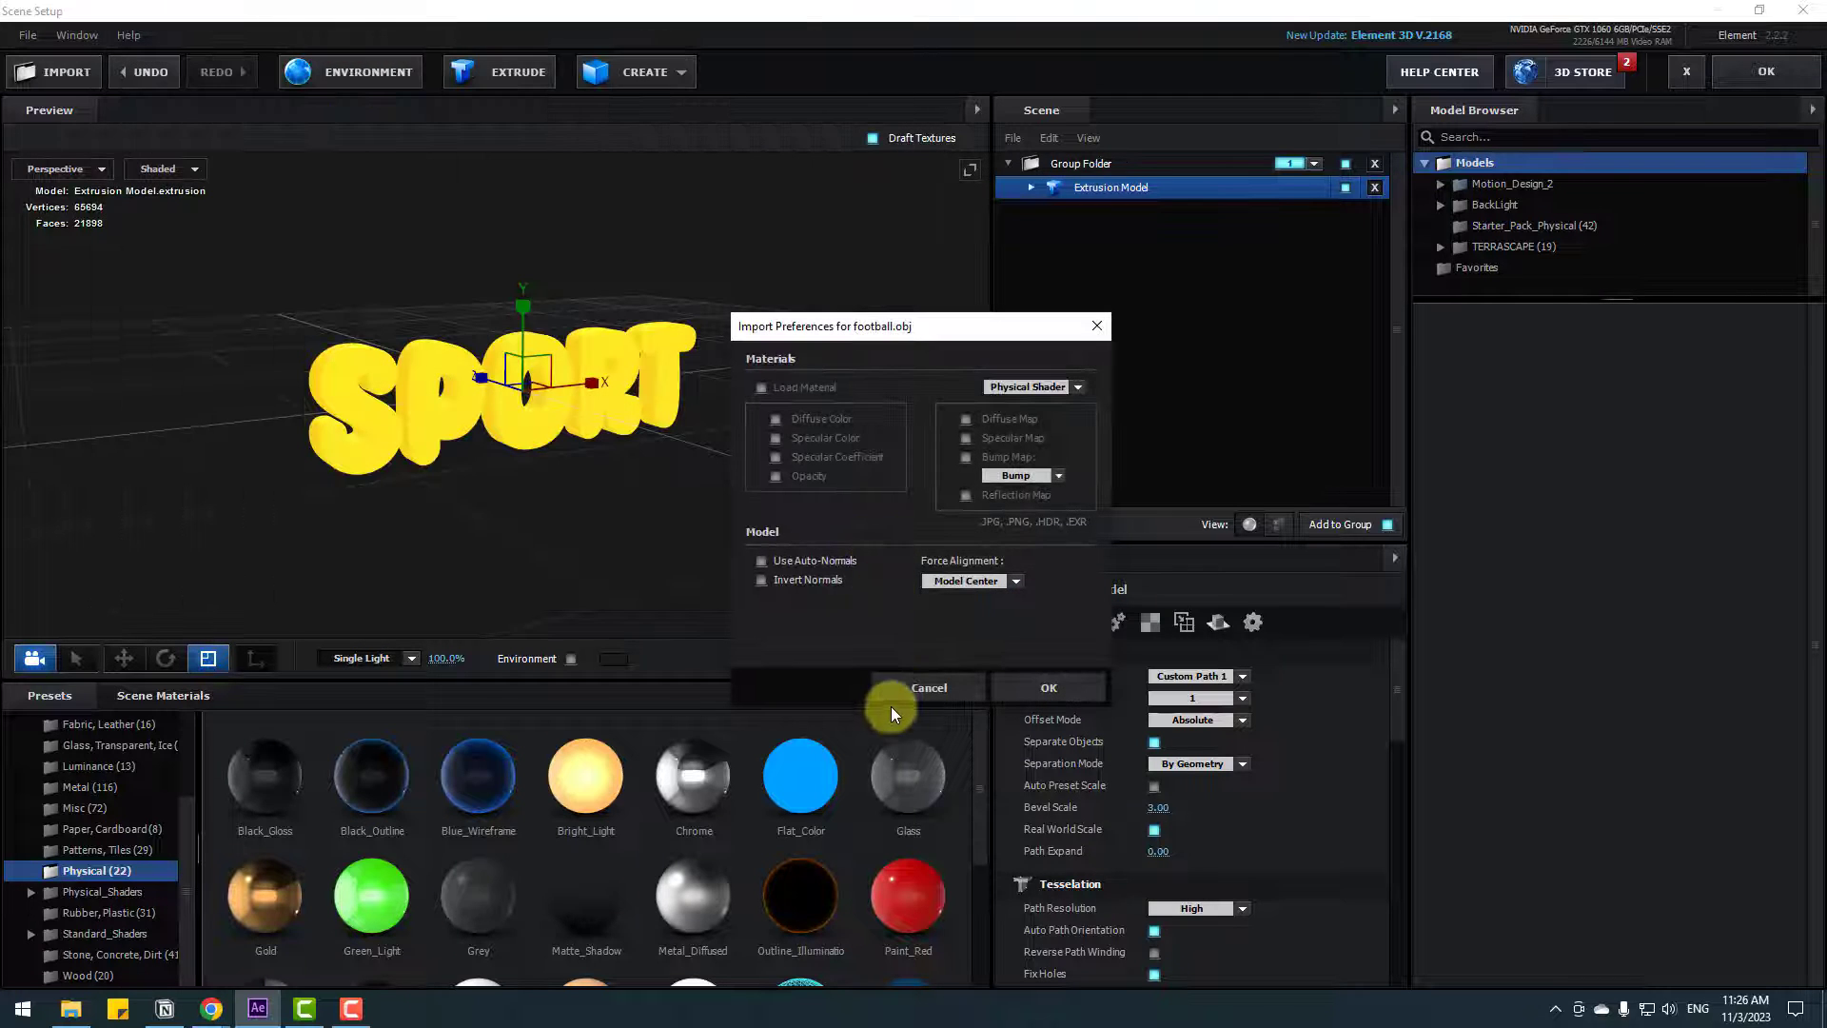
pyautogui.click(1030, 689)
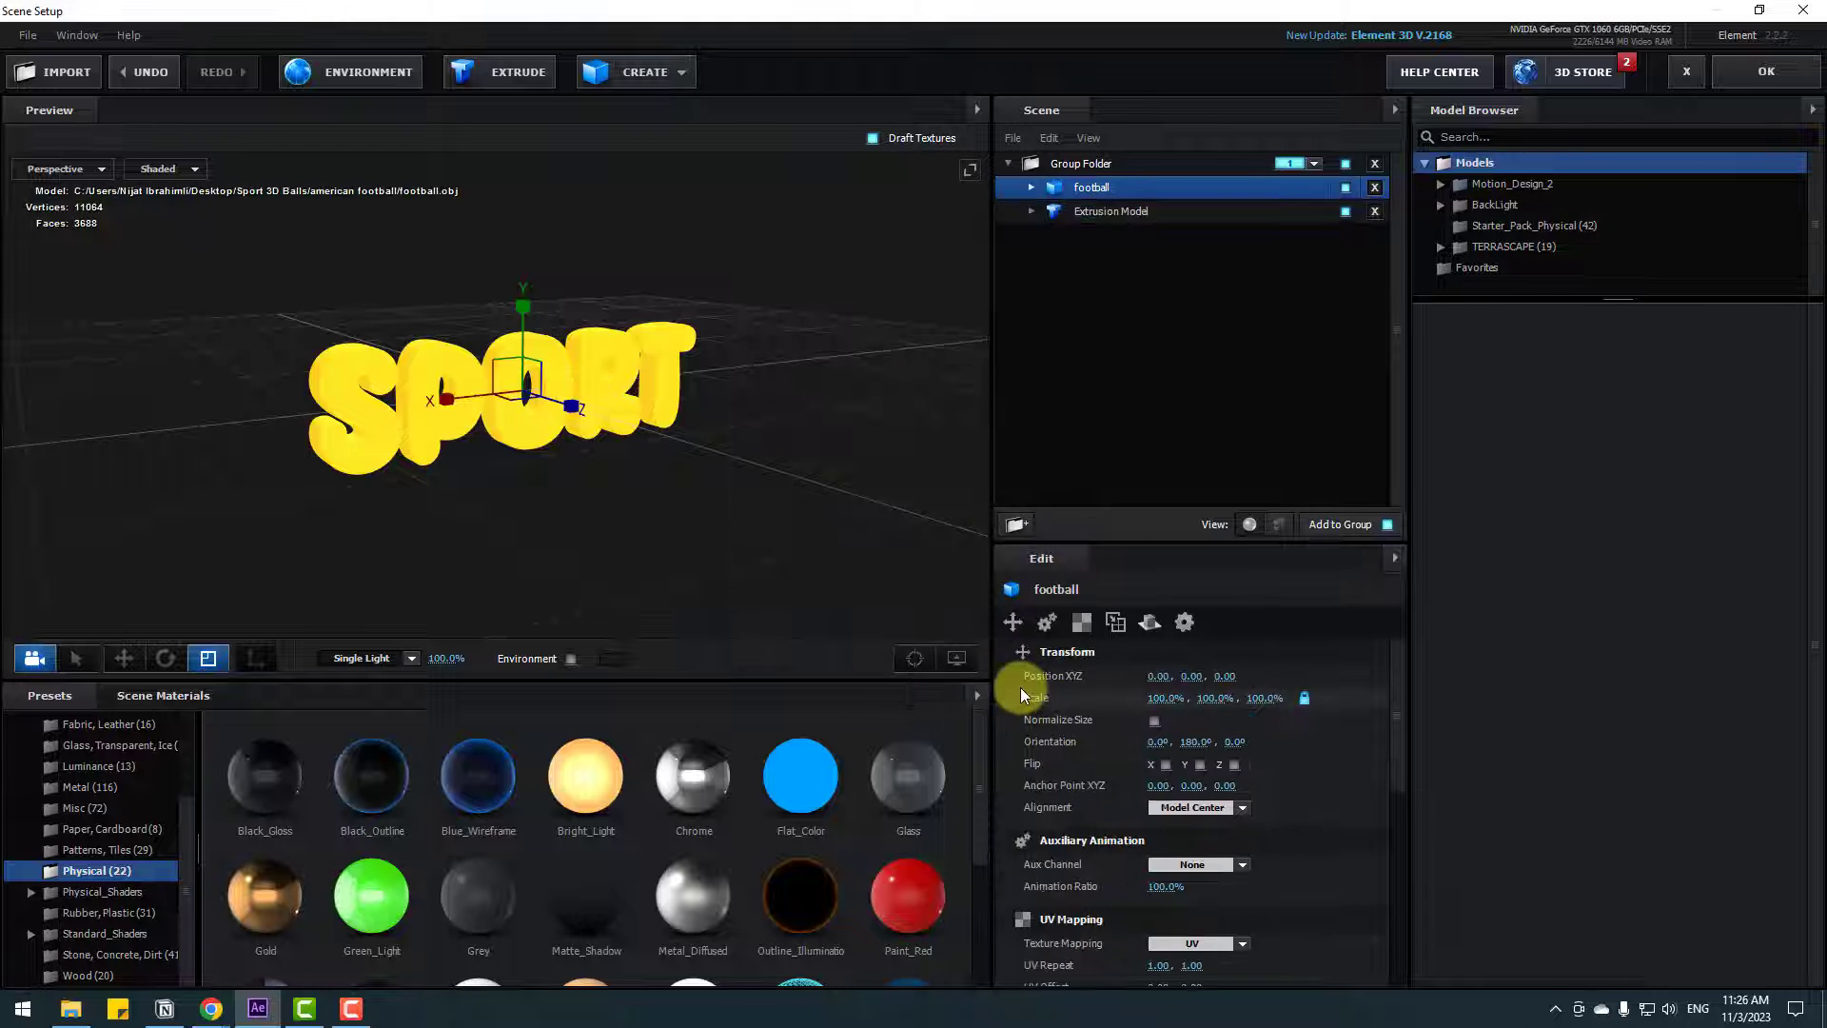
# - Normalize the football's size, scale it down to about 40%, and move it in front of the text to about X 0.75, Z -1.12
pyautogui.click(1153, 721)
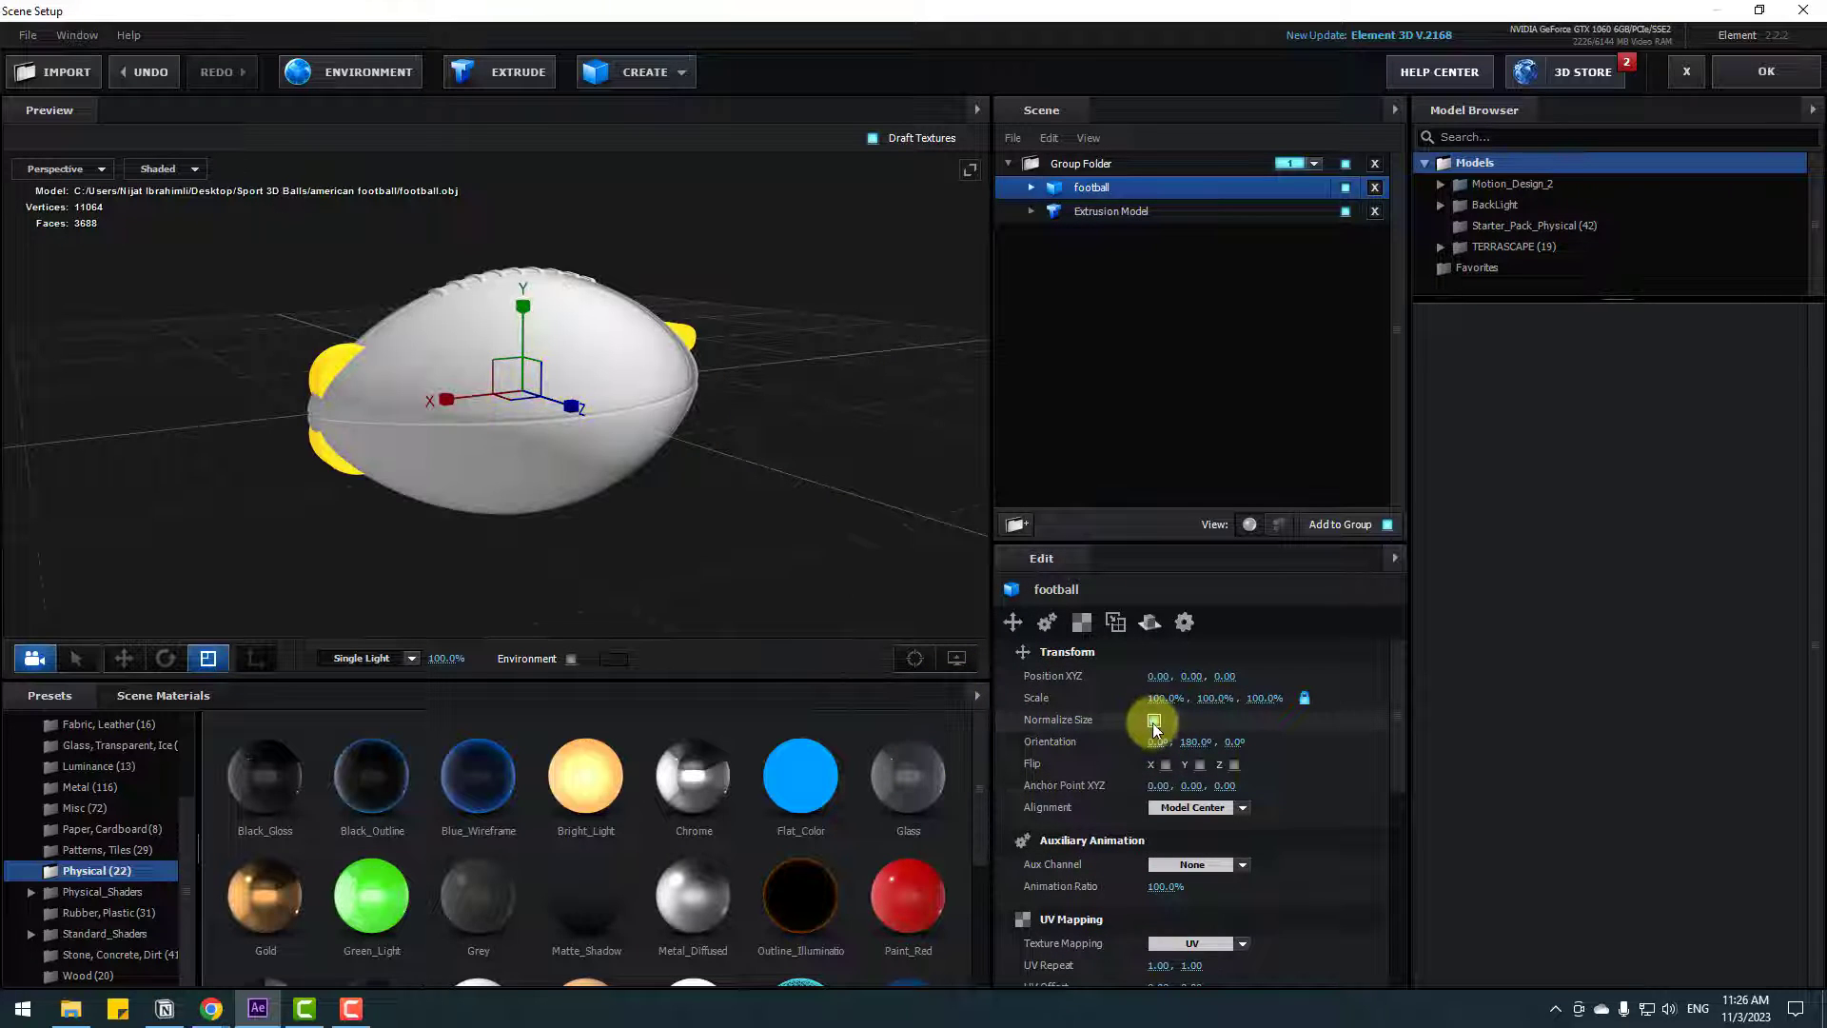
pyautogui.click(222, 659)
pyautogui.moveTo(519, 390); pyautogui.dragTo(371, 461)
pyautogui.click(124, 659)
pyautogui.moveTo(567, 517); pyautogui.dragTo(775, 407)
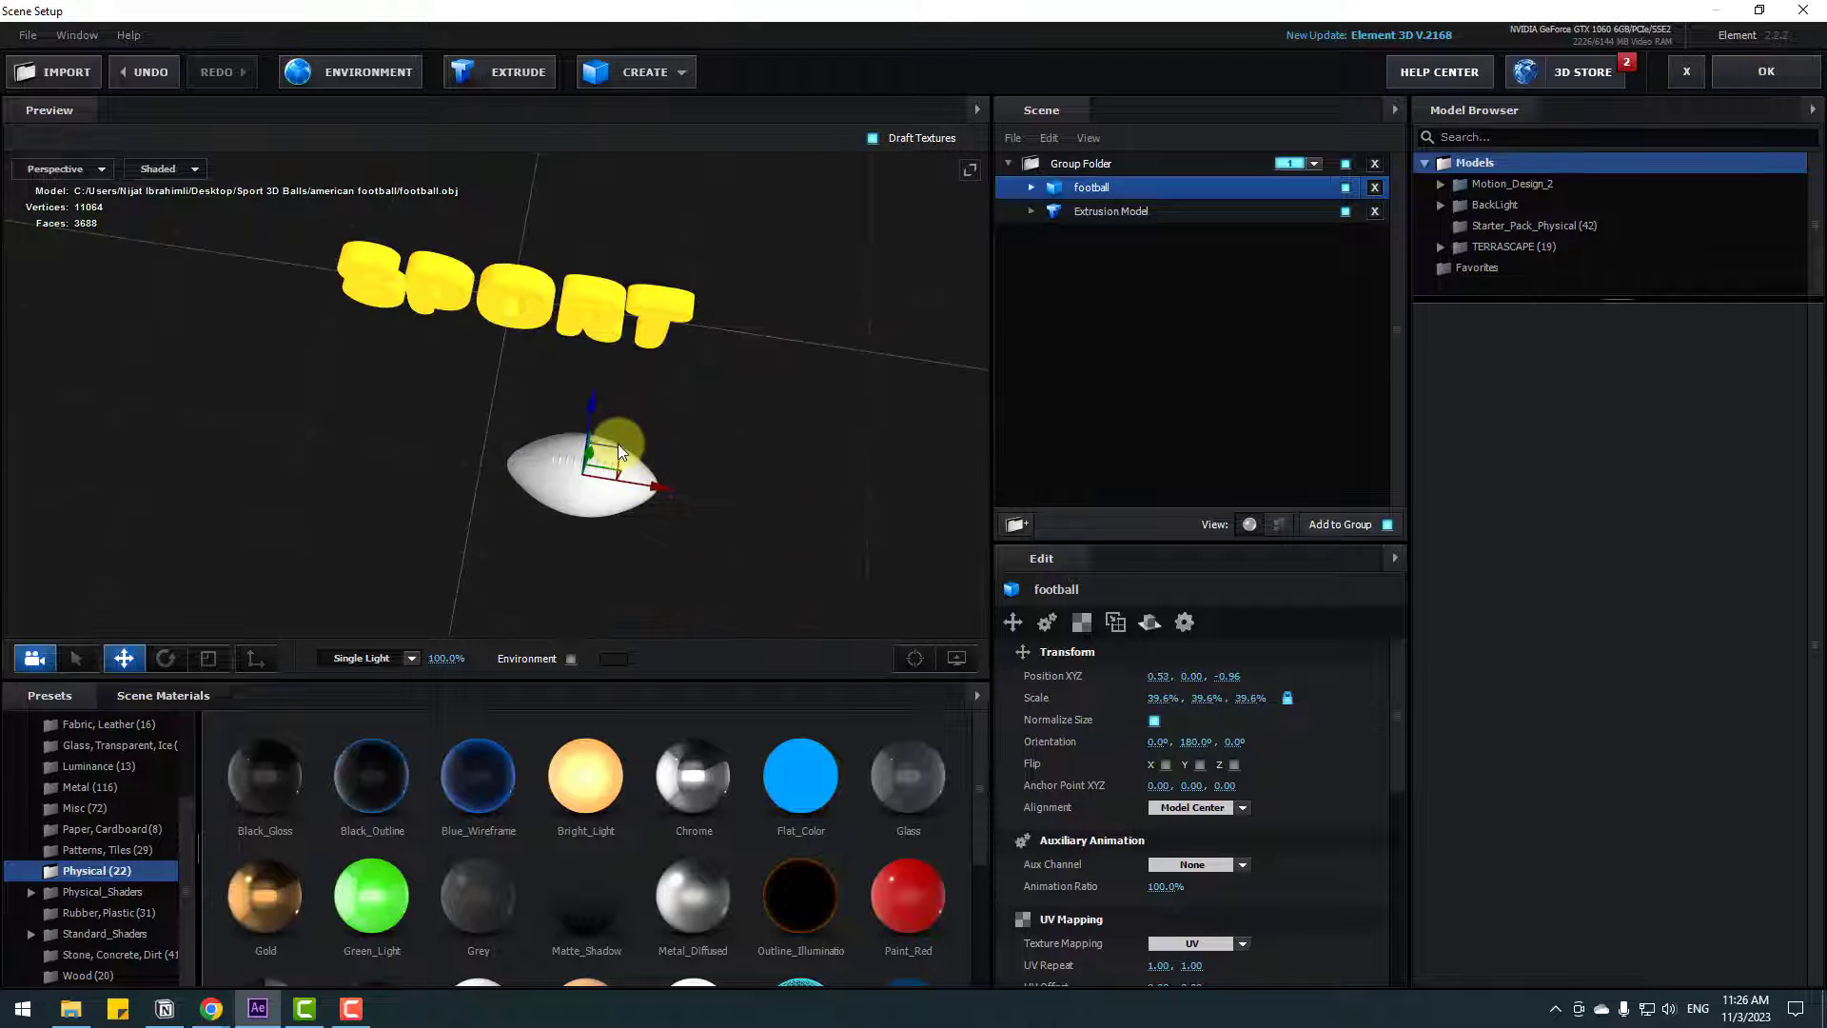
pyautogui.moveTo(615, 448); pyautogui.dragTo(723, 380)
# - Load football_diffuse_no_ao from the american football tex folder as the diffuse texture of the football's material
pyautogui.click(1029, 190)
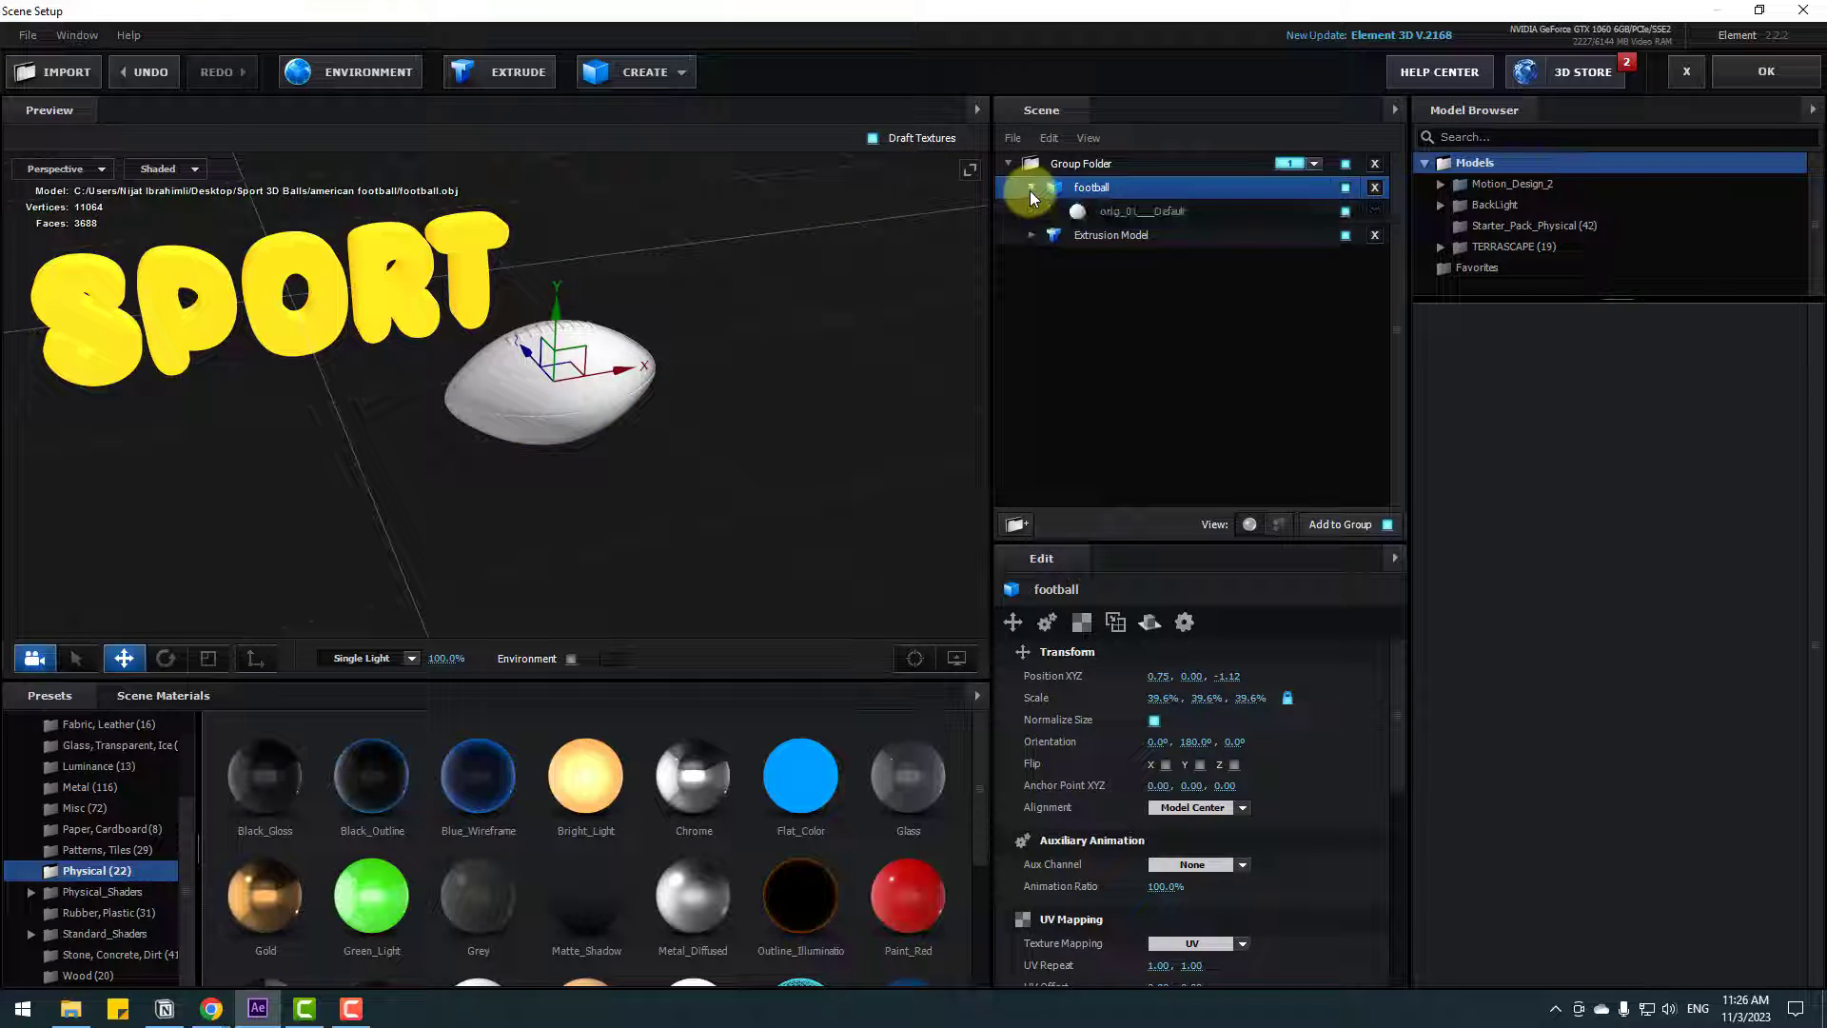
pyautogui.click(1145, 216)
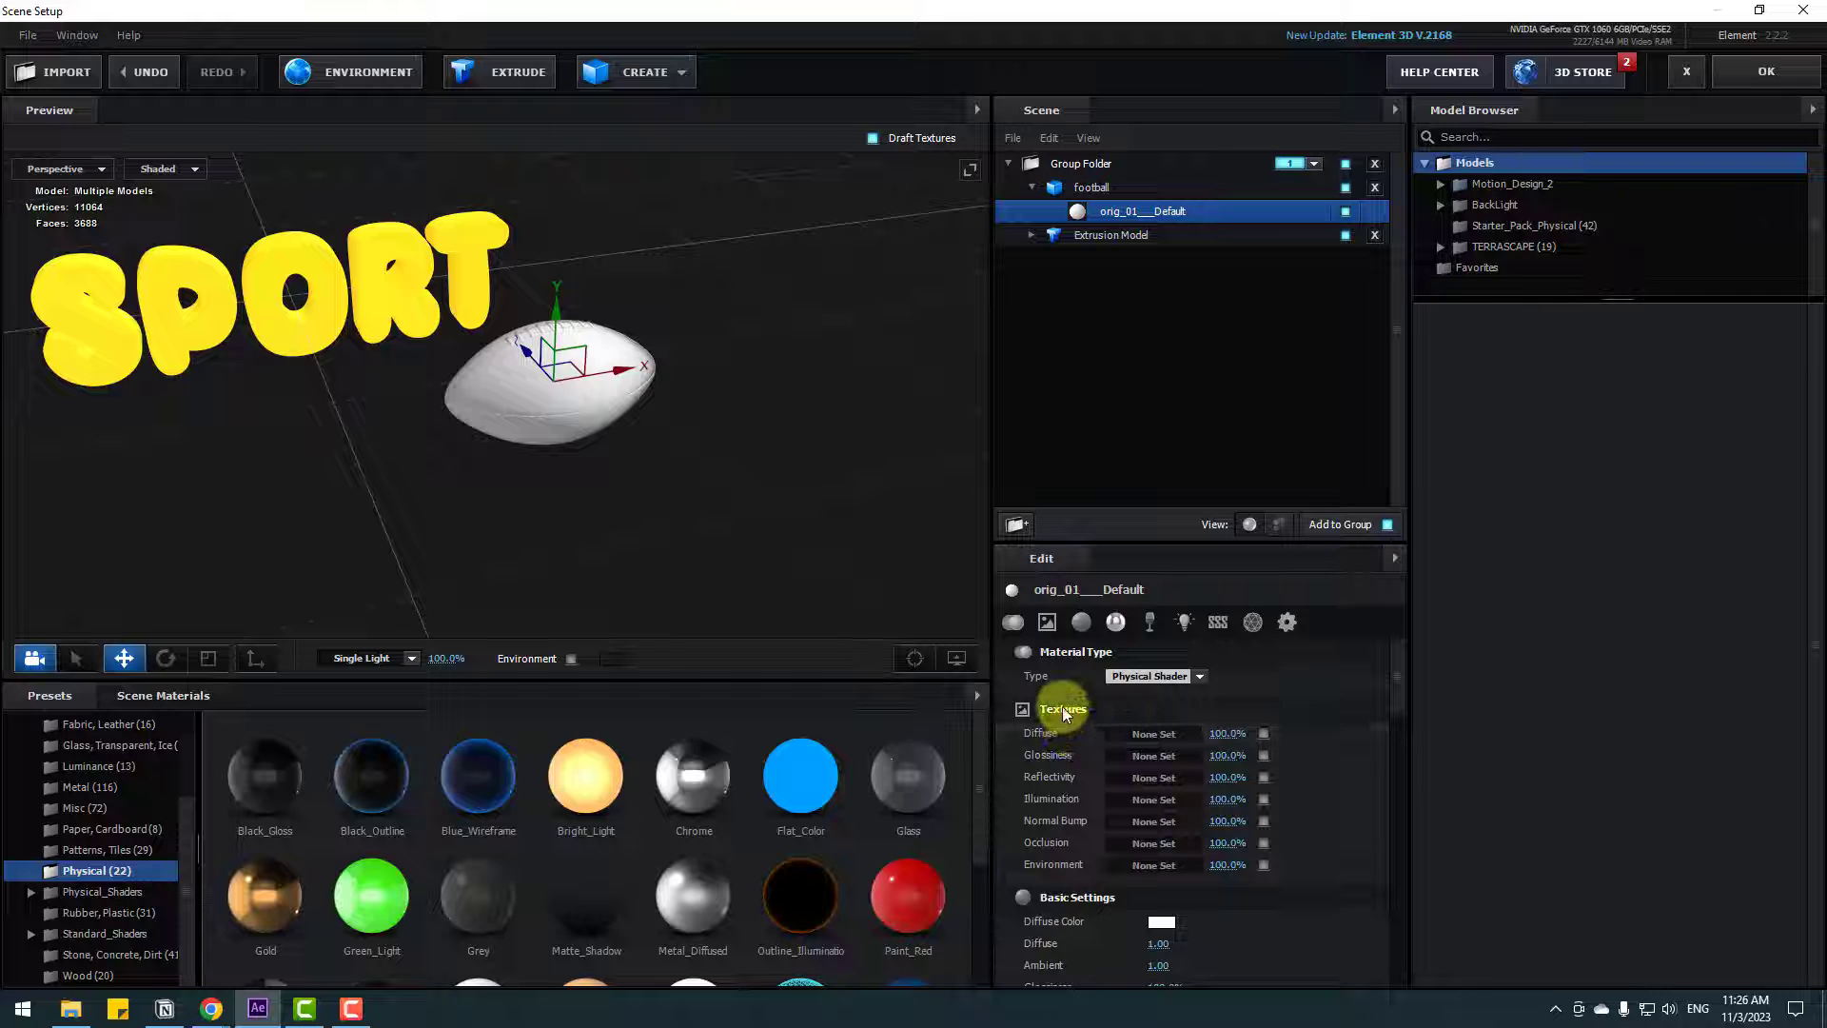
pyautogui.click(1155, 733)
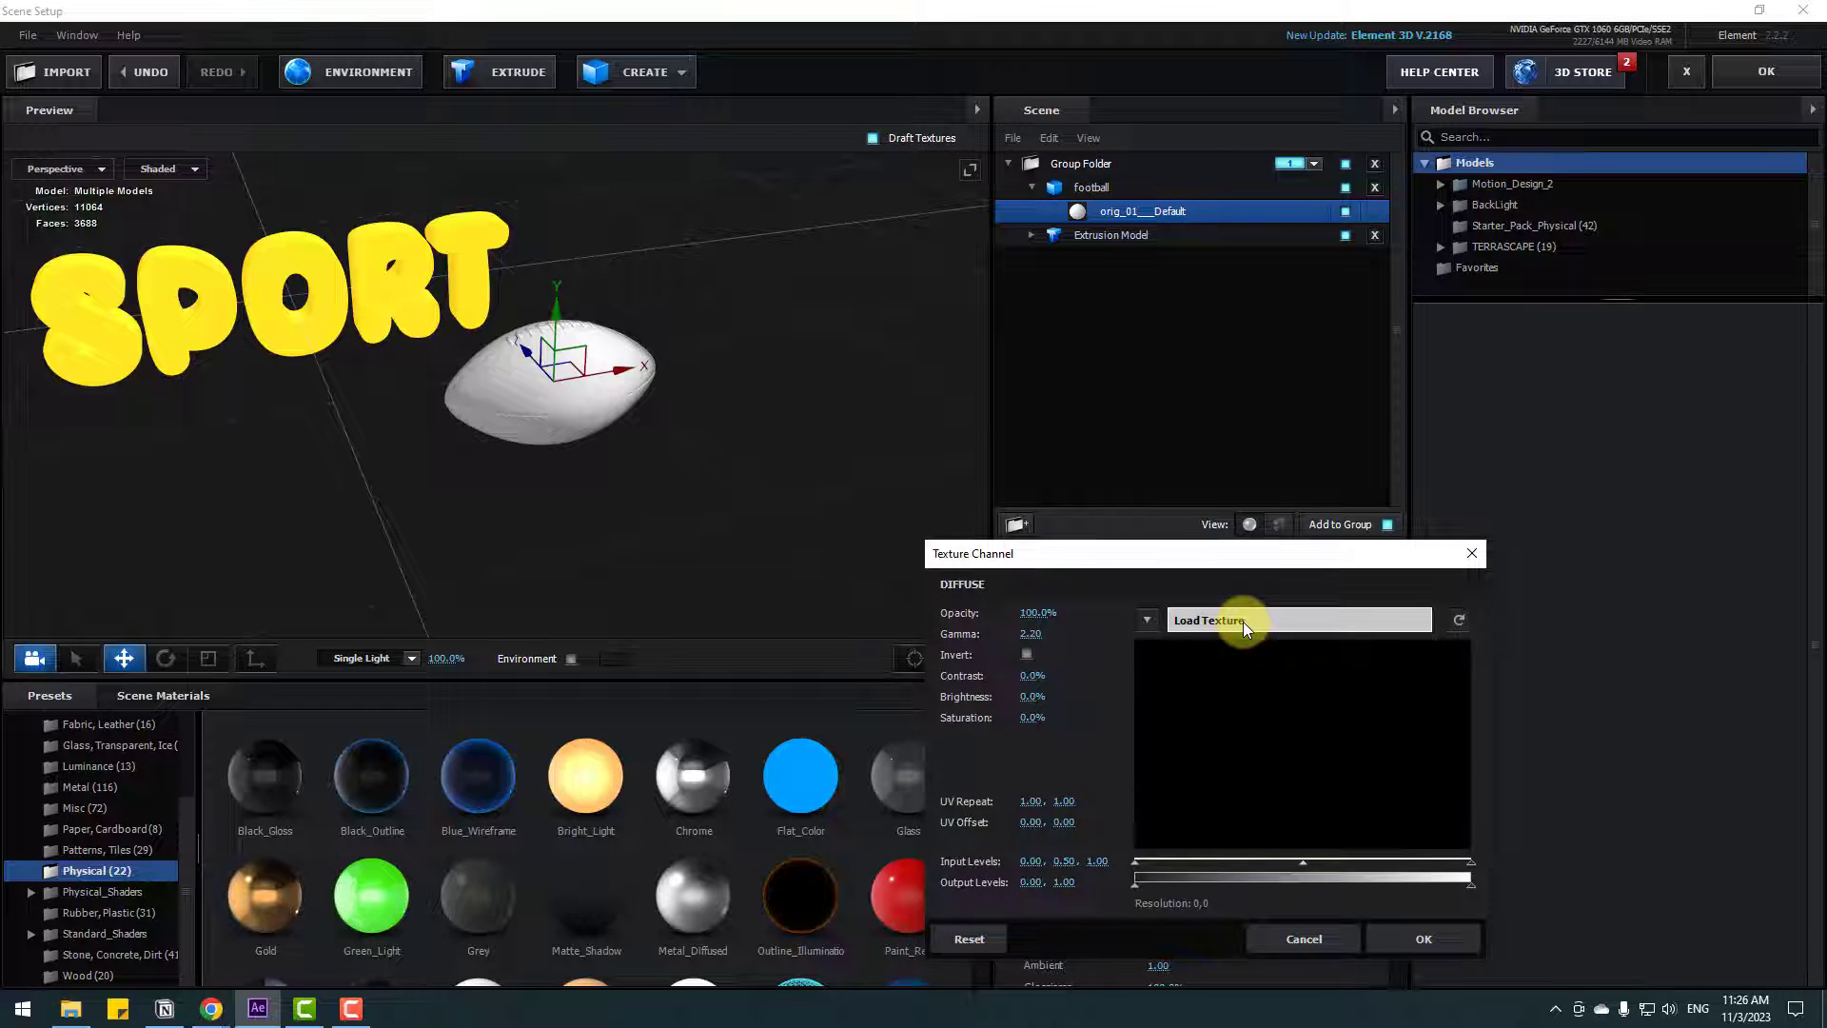
pyautogui.click(1243, 620)
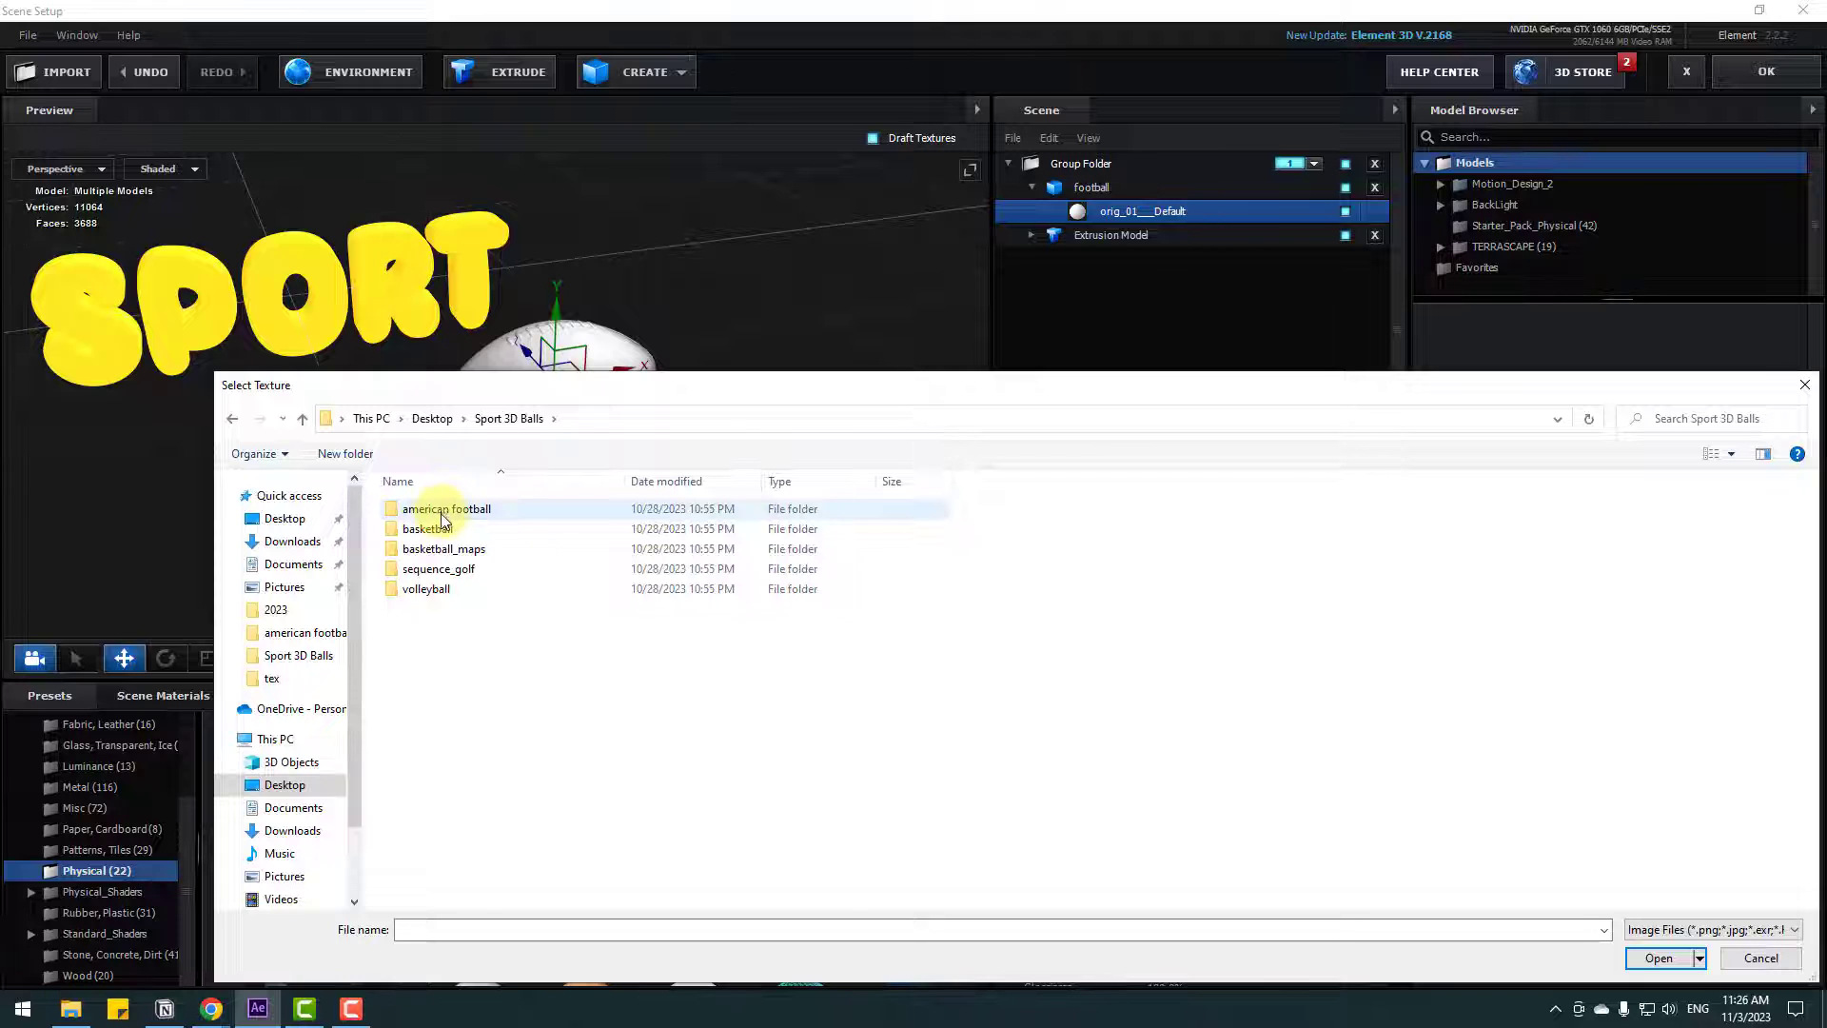
pyautogui.doubleClick(444, 514)
pyautogui.doubleClick(426, 510)
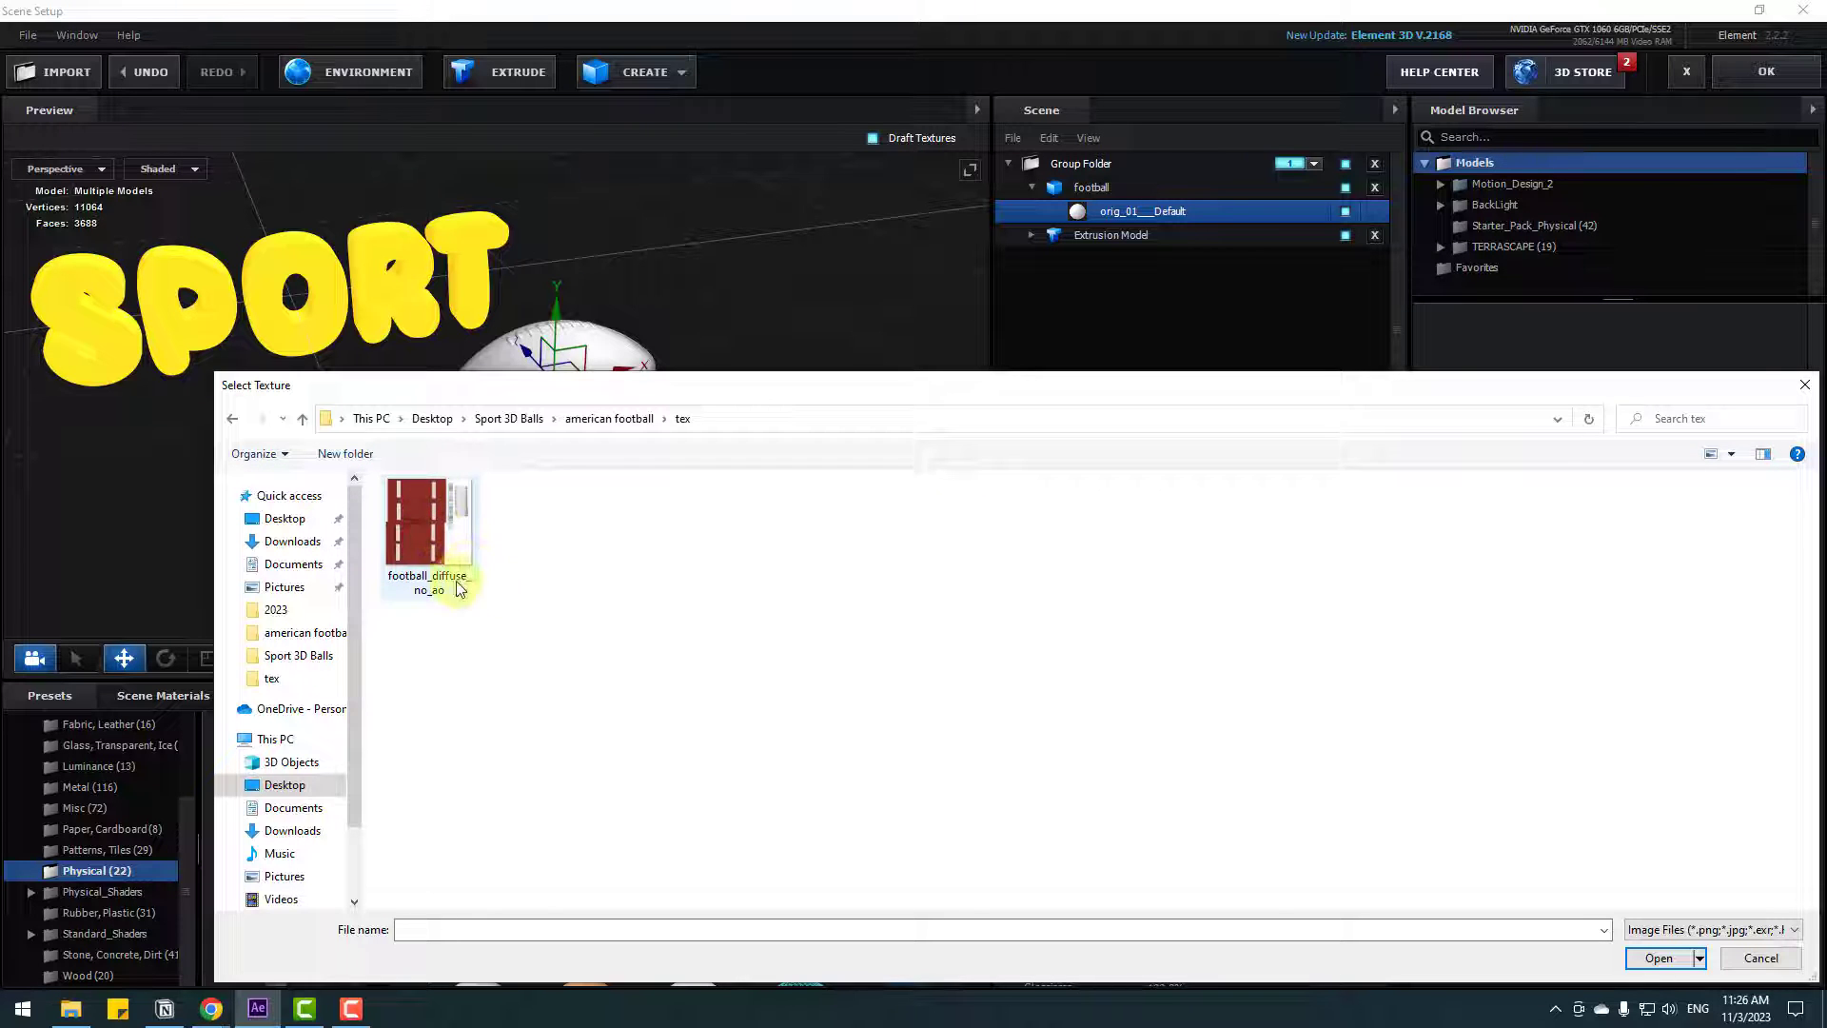
pyautogui.click(437, 541)
pyautogui.moveTo(844, 391); pyautogui.dragTo(747, 353)
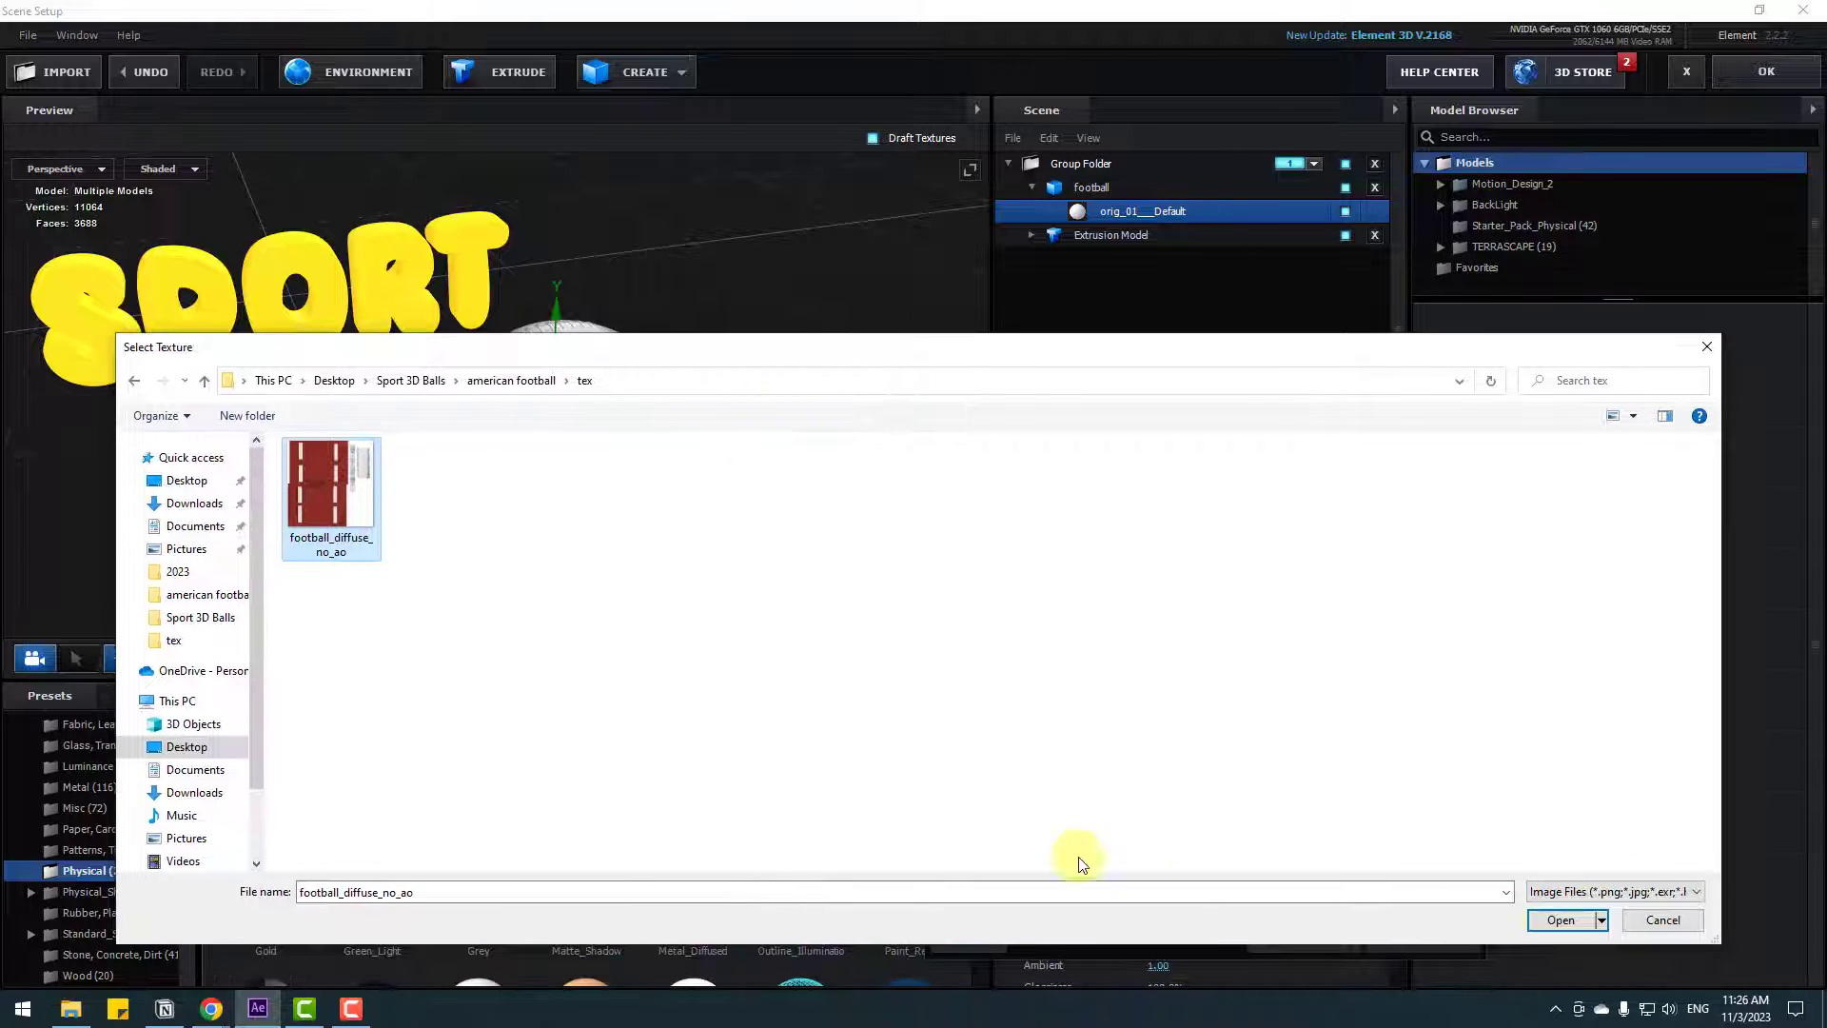
pyautogui.click(1550, 921)
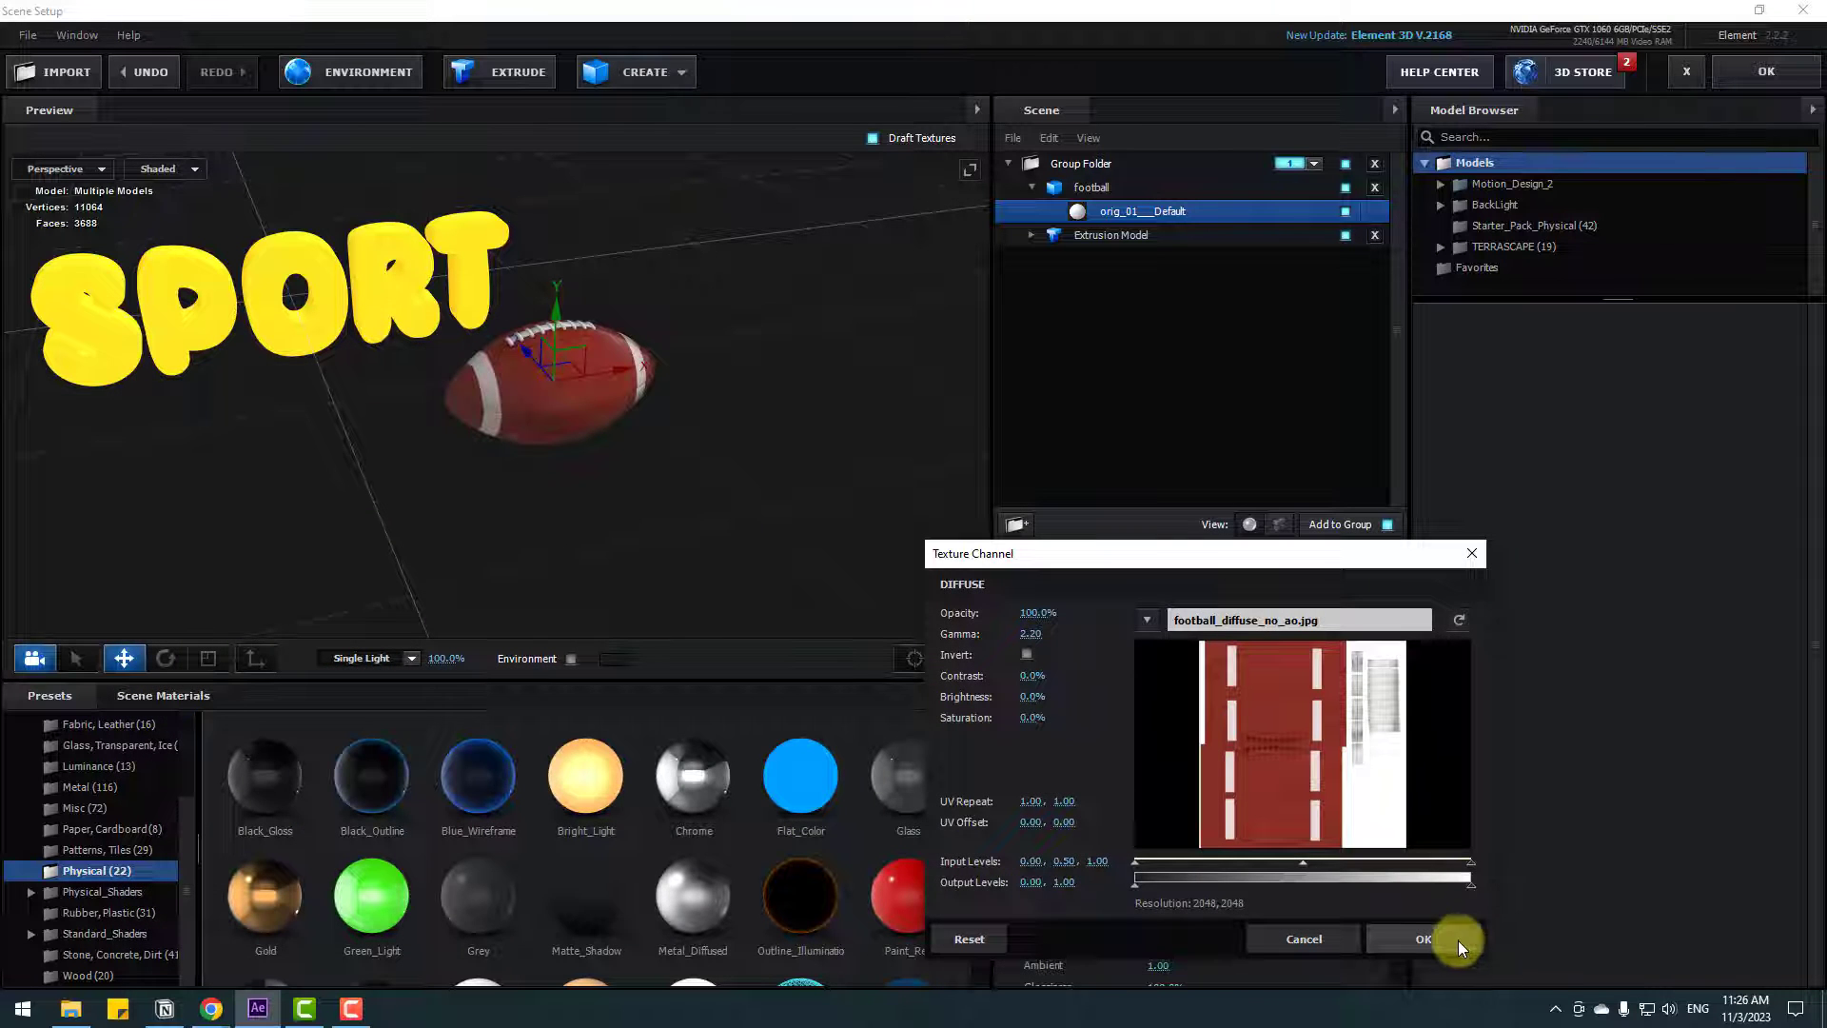
pyautogui.click(1424, 940)
pyautogui.moveTo(543, 404); pyautogui.dragTo(537, 494)
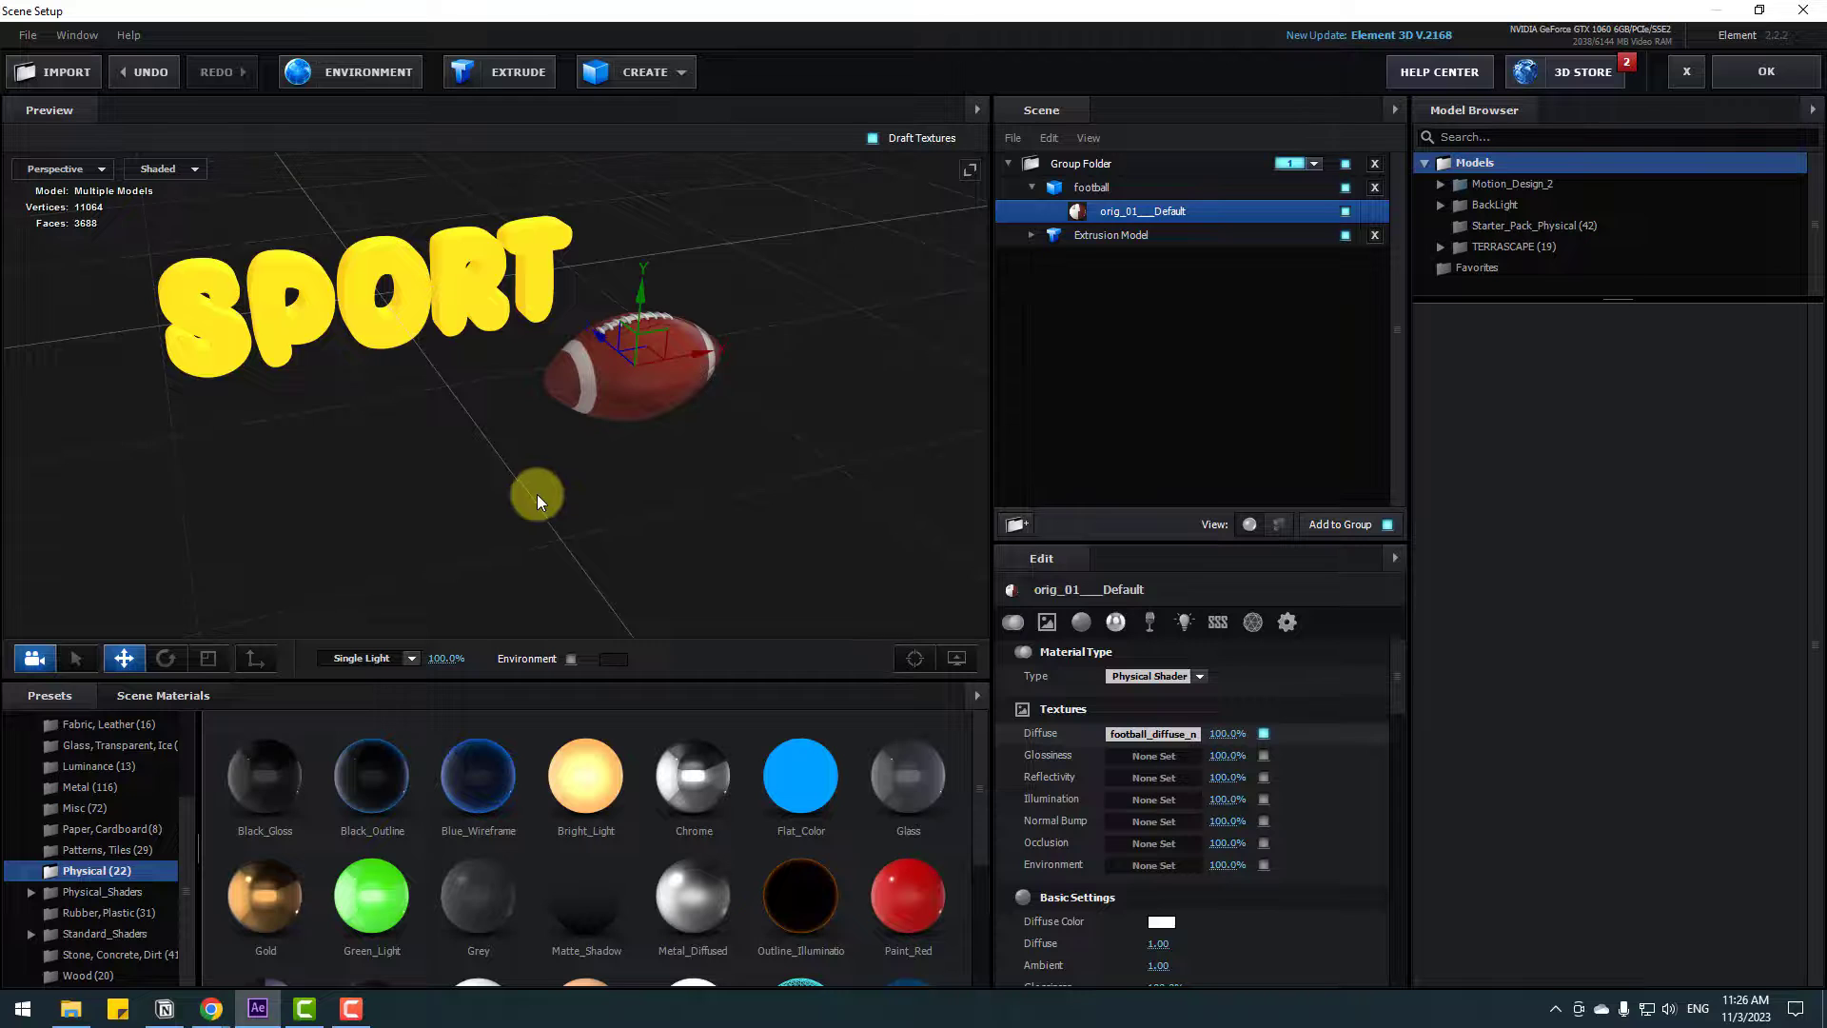
pyautogui.click(1043, 186)
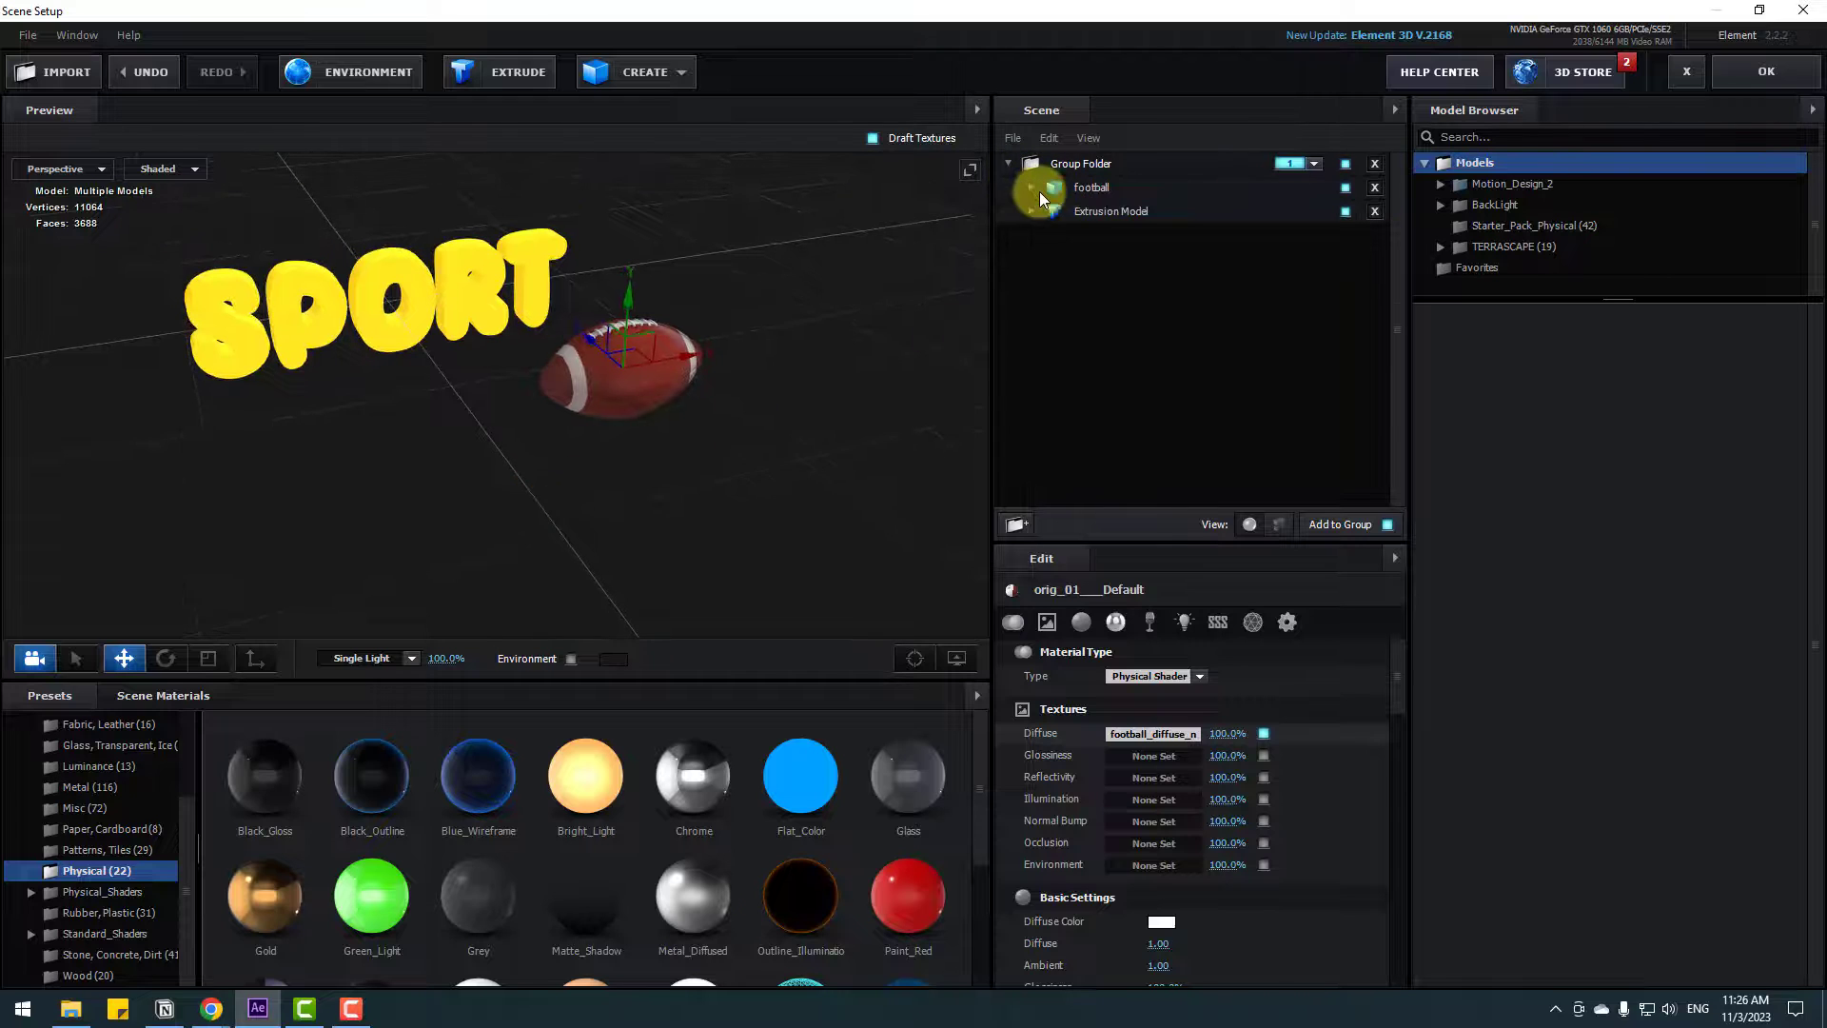
# - Import the basketball 3D object from the basketball folder in Sport 3D Balls with the default import preferences
pyautogui.click(75, 75)
pyautogui.click(305, 67)
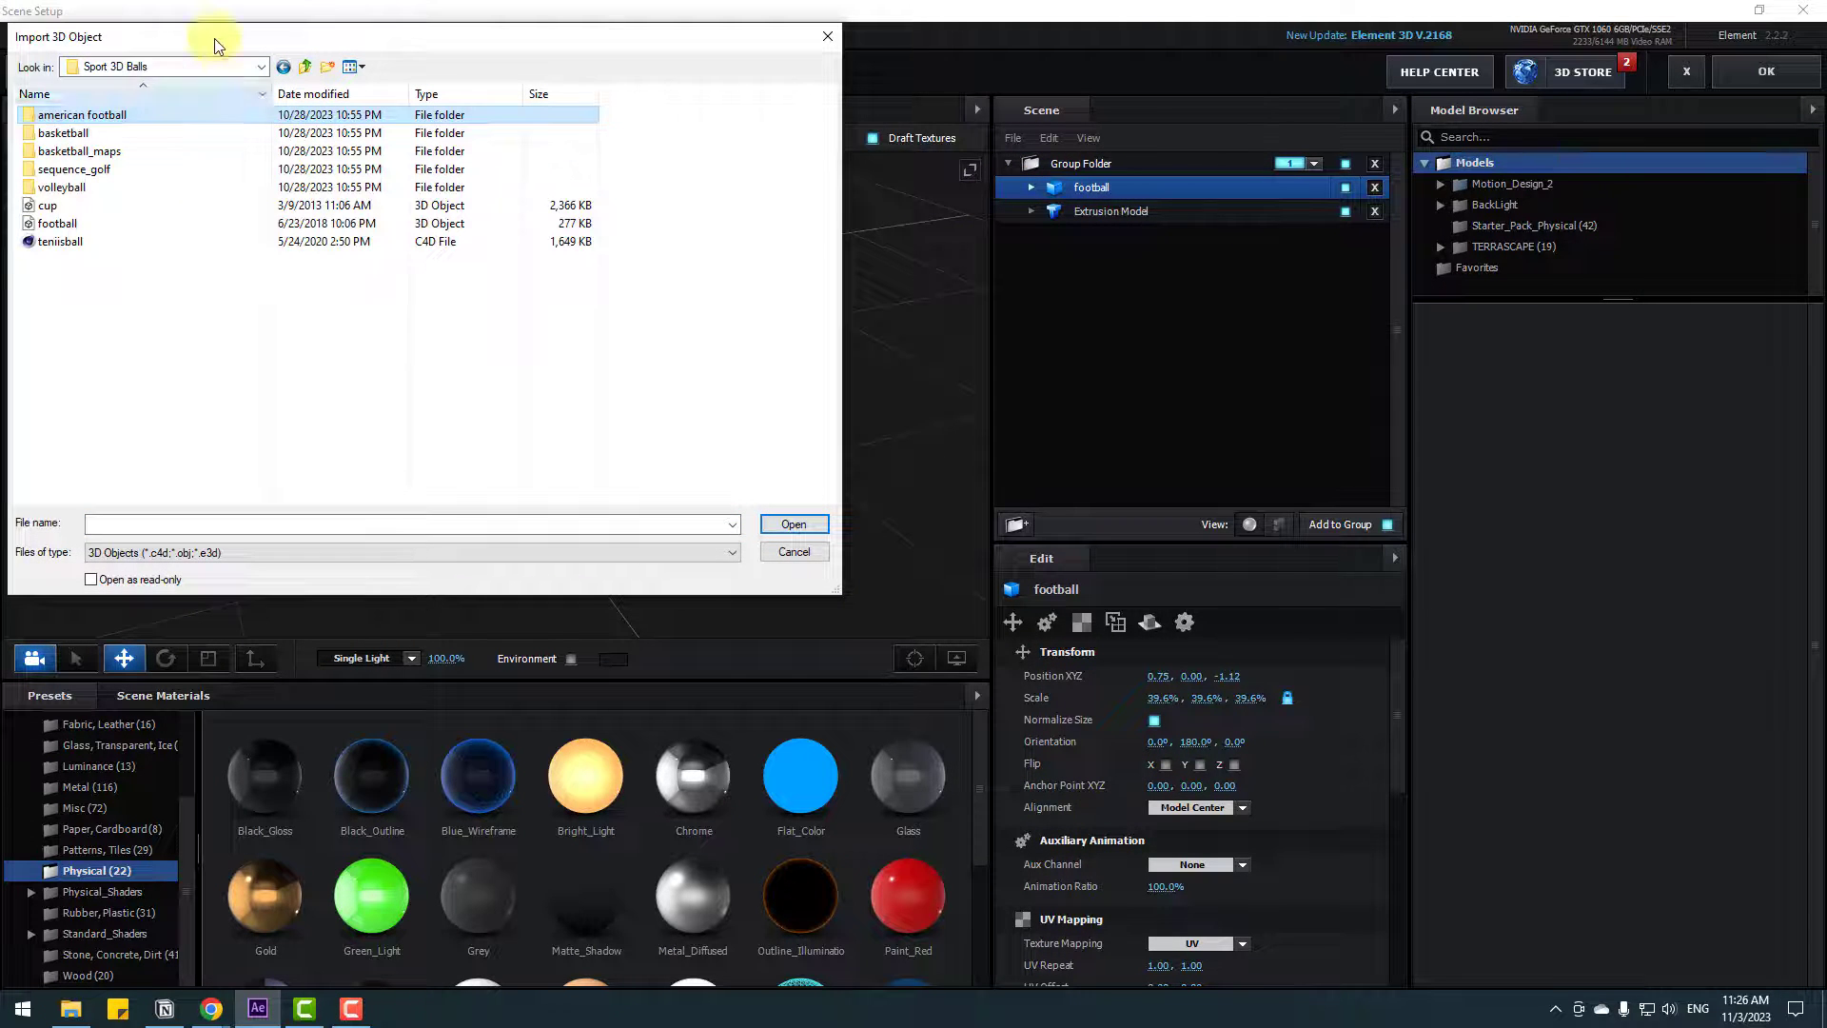
pyautogui.doubleClick(62, 134)
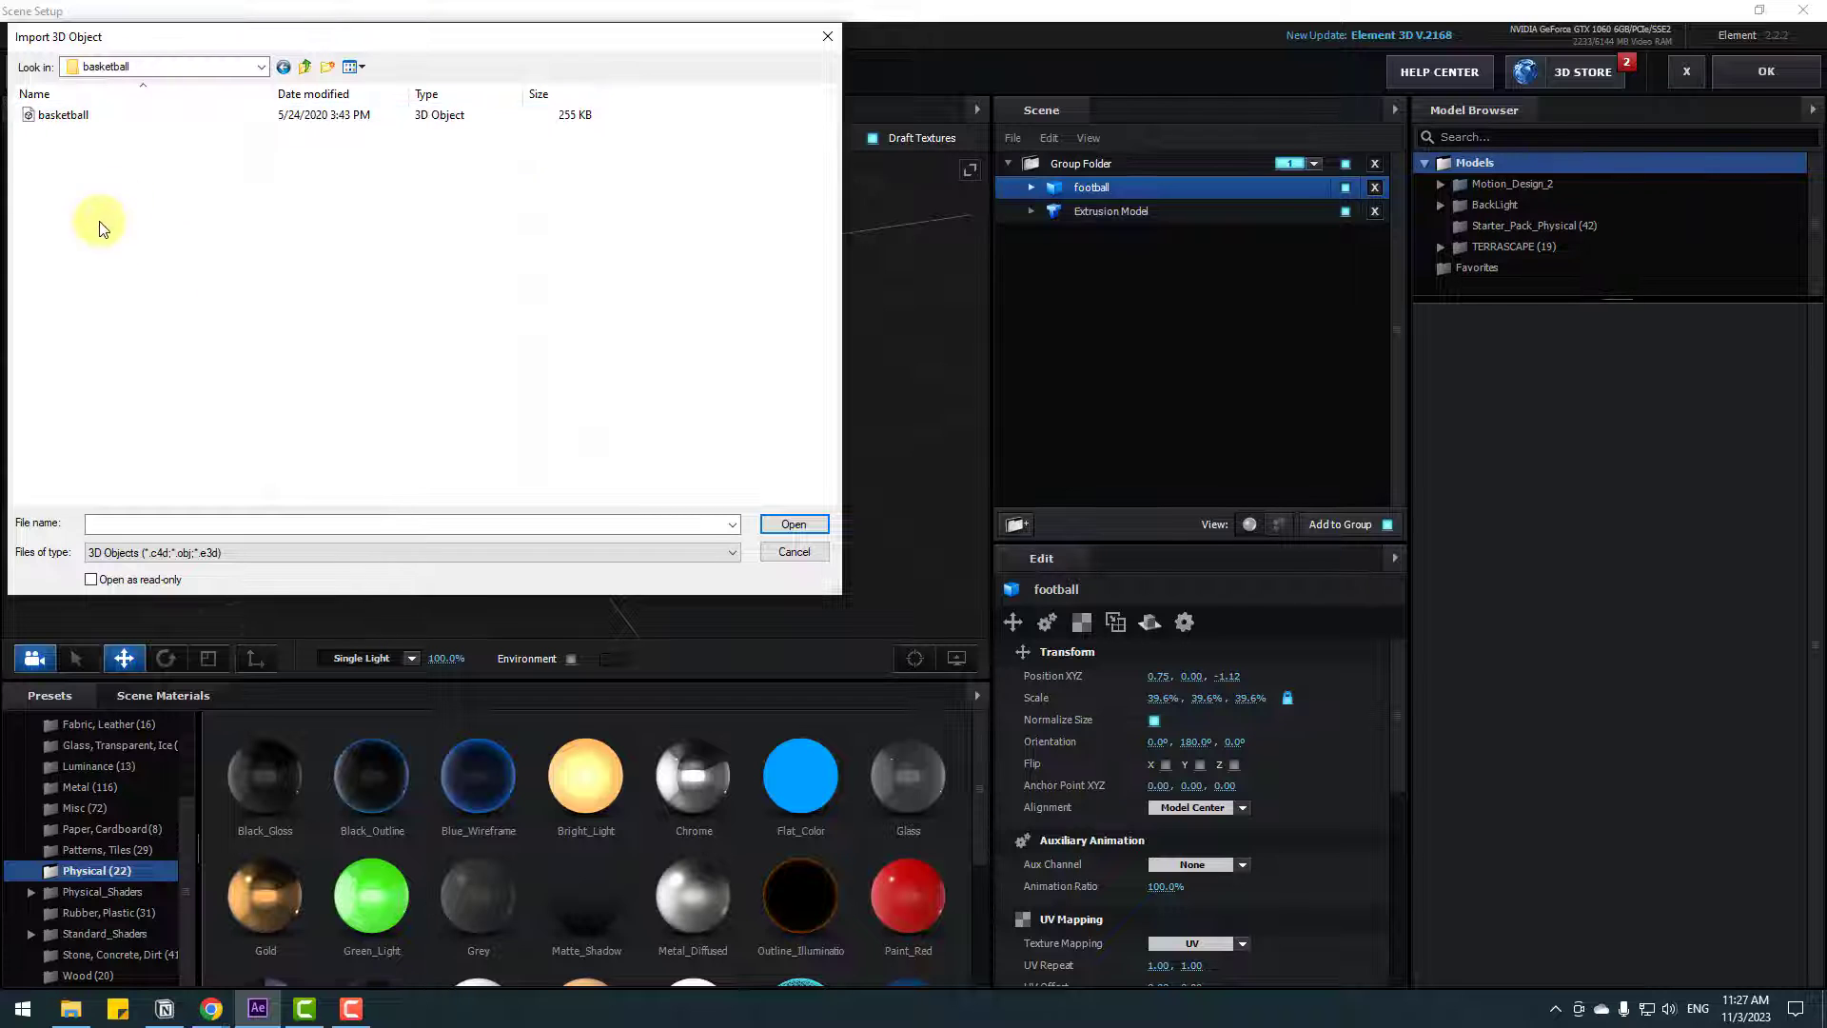
pyautogui.moveTo(221, 48); pyautogui.dragTo(267, 48)
pyautogui.click(107, 115)
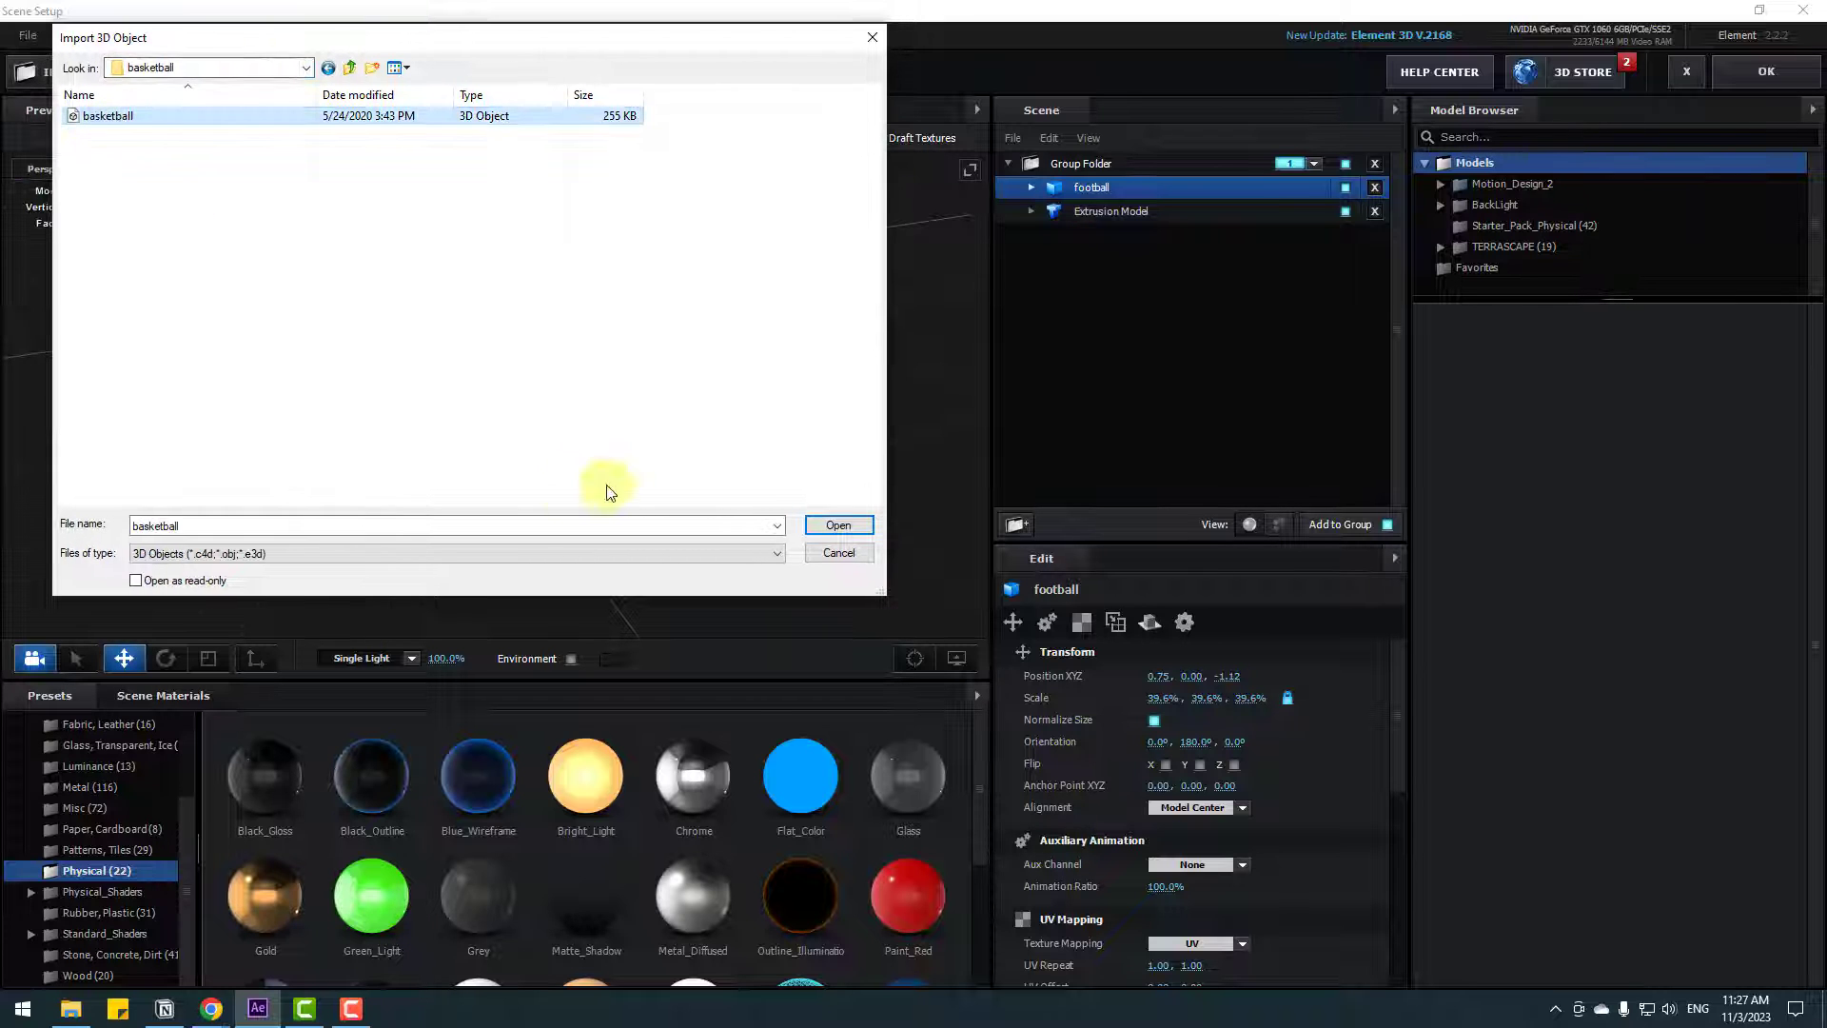
pyautogui.click(836, 524)
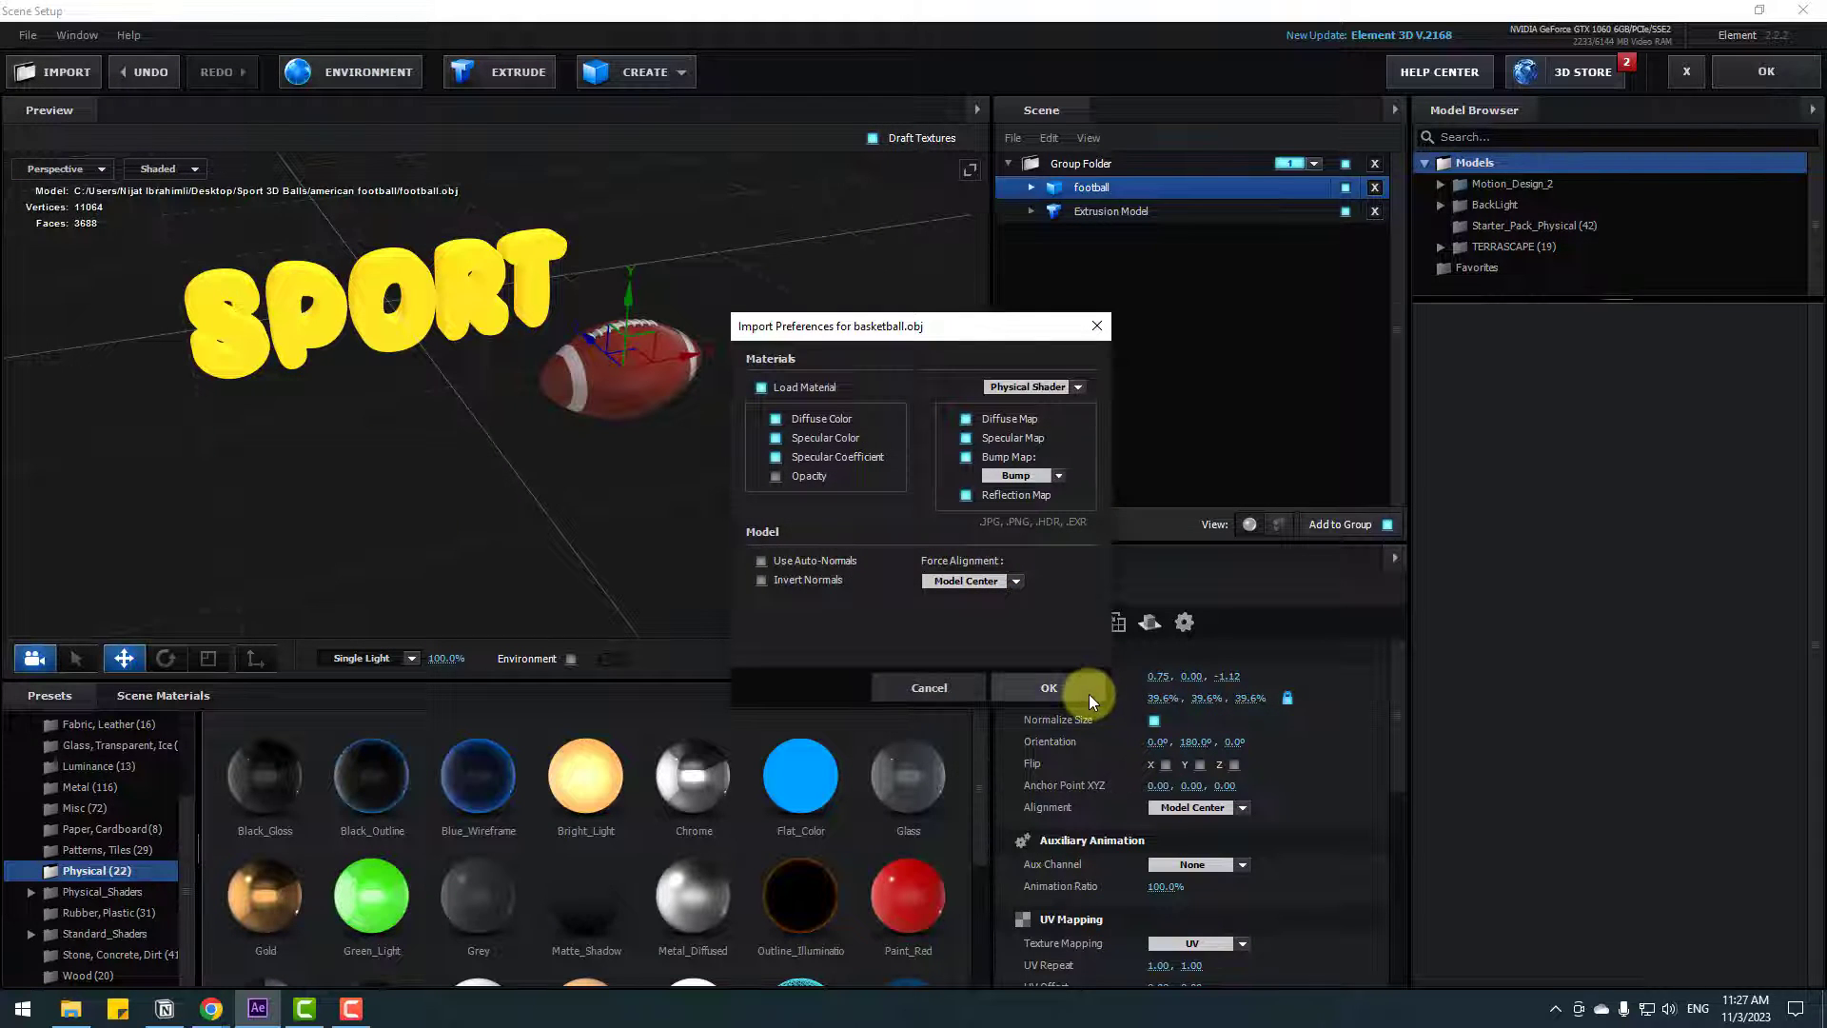
pyautogui.click(1090, 696)
# - Enlarge the basketball to about 158.8% and move it in front of the text to about X -0.94, Z -1.09
pyautogui.moveTo(432, 352); pyautogui.dragTo(445, 394)
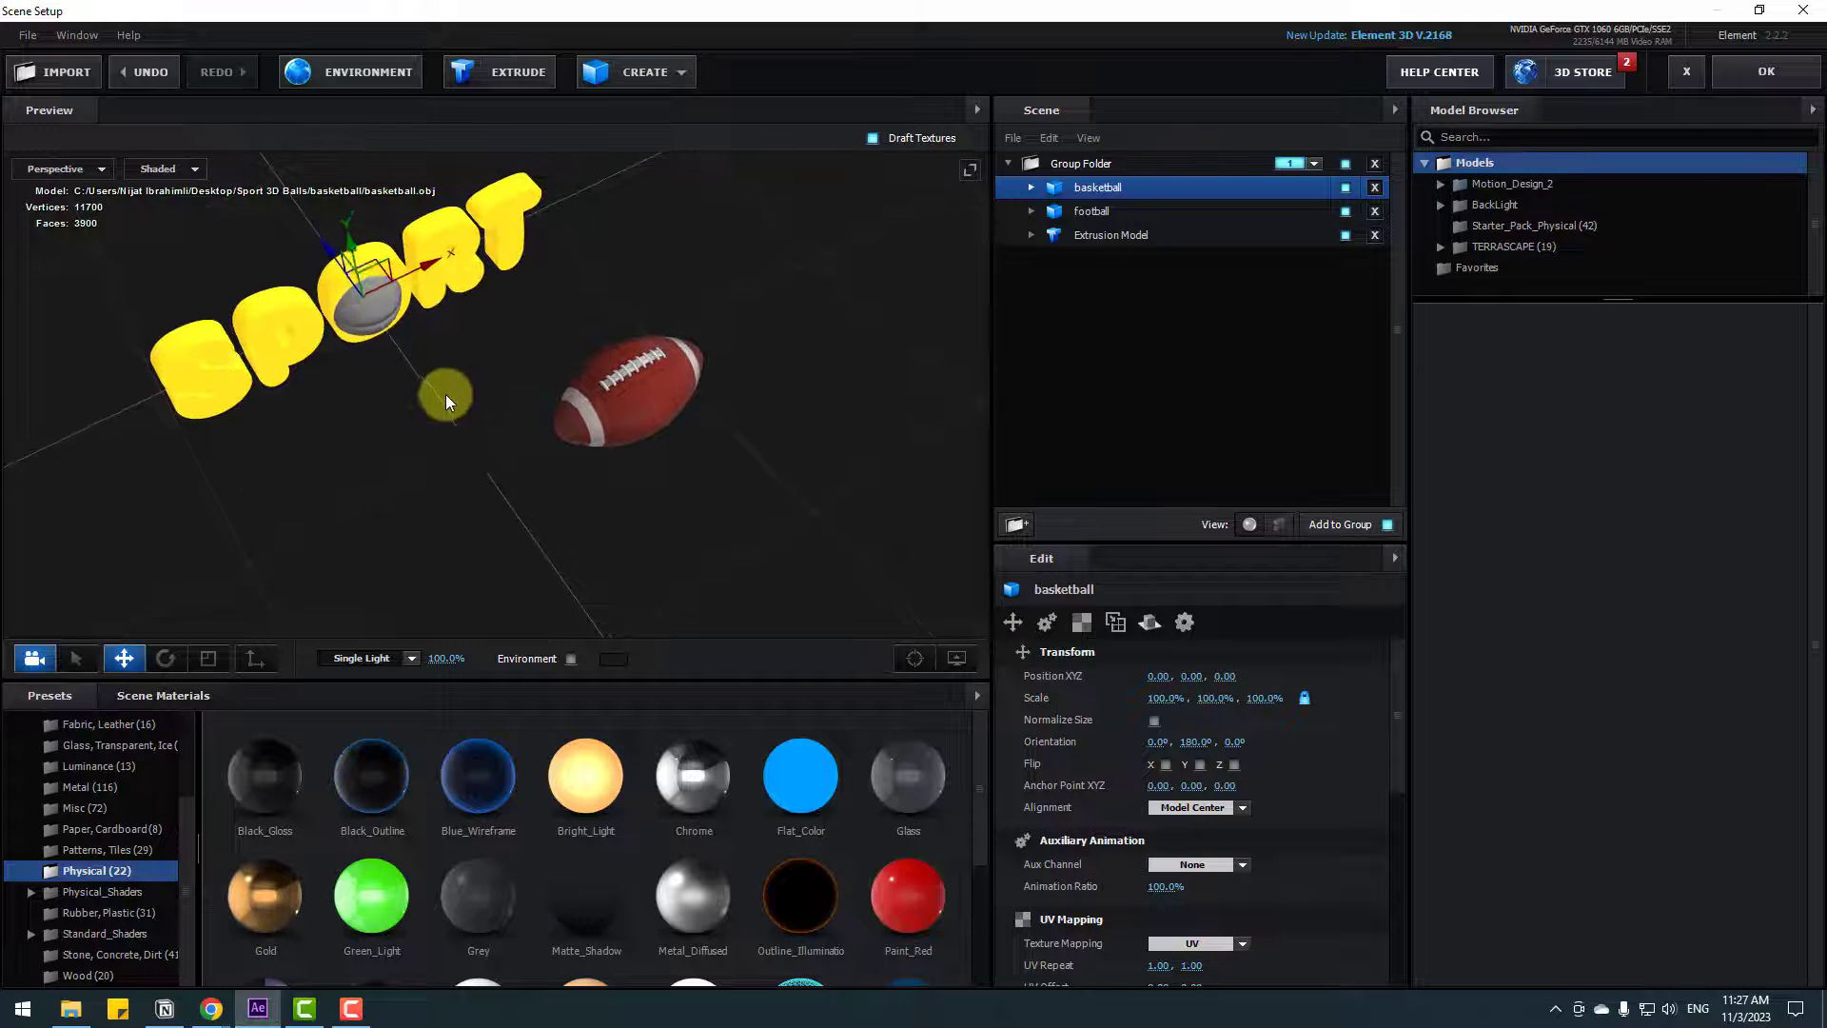
pyautogui.moveTo(336, 272); pyautogui.dragTo(624, 442)
pyautogui.click(207, 658)
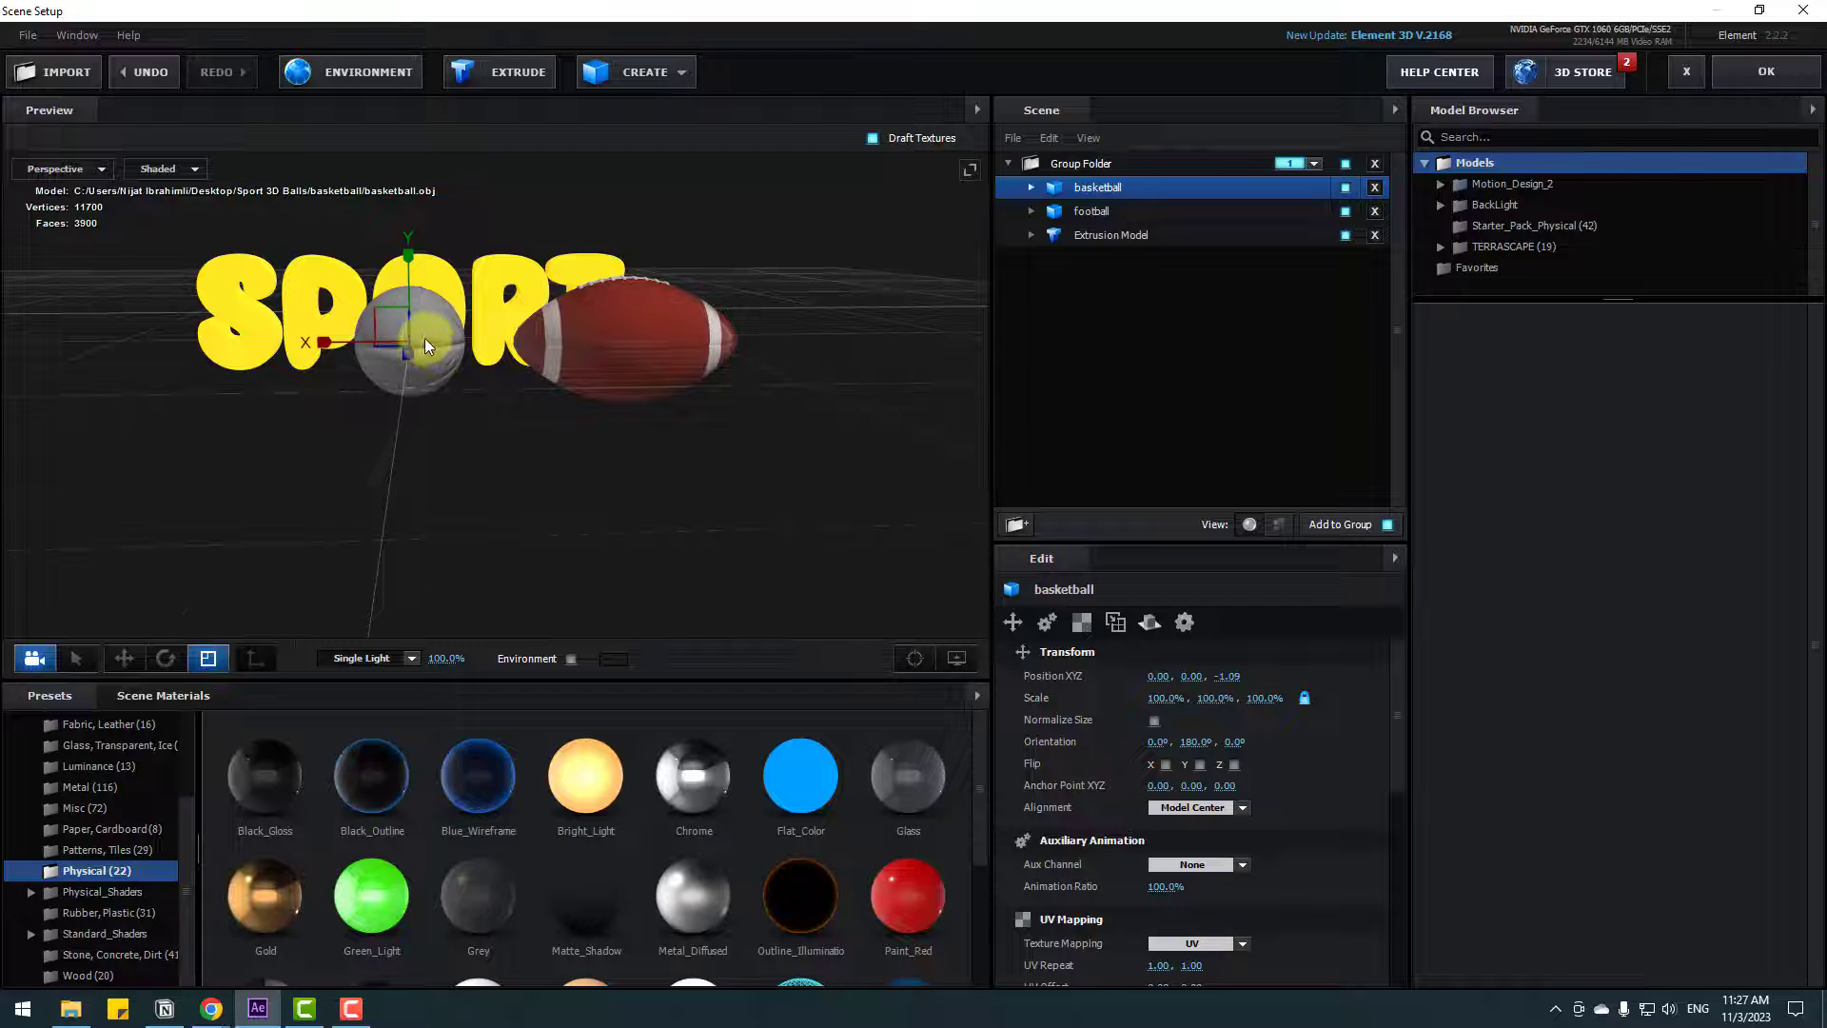
pyautogui.moveTo(425, 338); pyautogui.dragTo(409, 273)
pyautogui.click(167, 655)
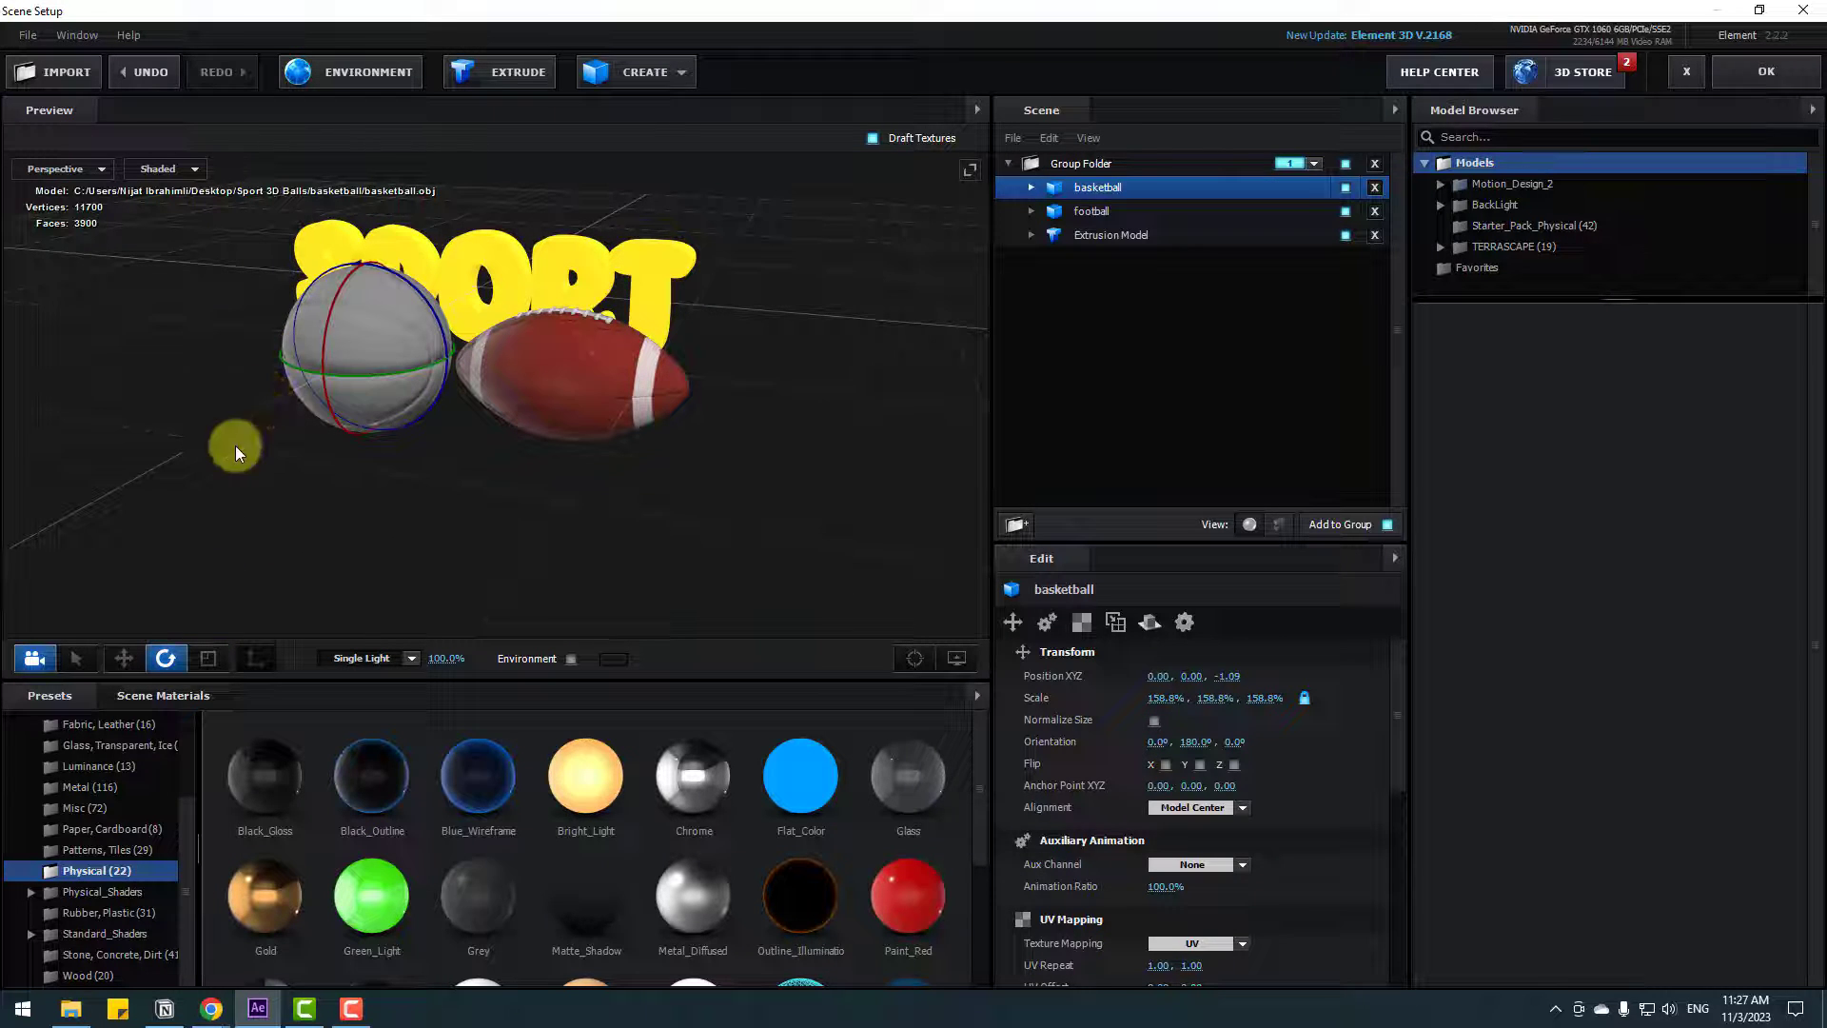
pyautogui.press('w')
pyautogui.moveTo(425, 363); pyautogui.dragTo(1083, 317)
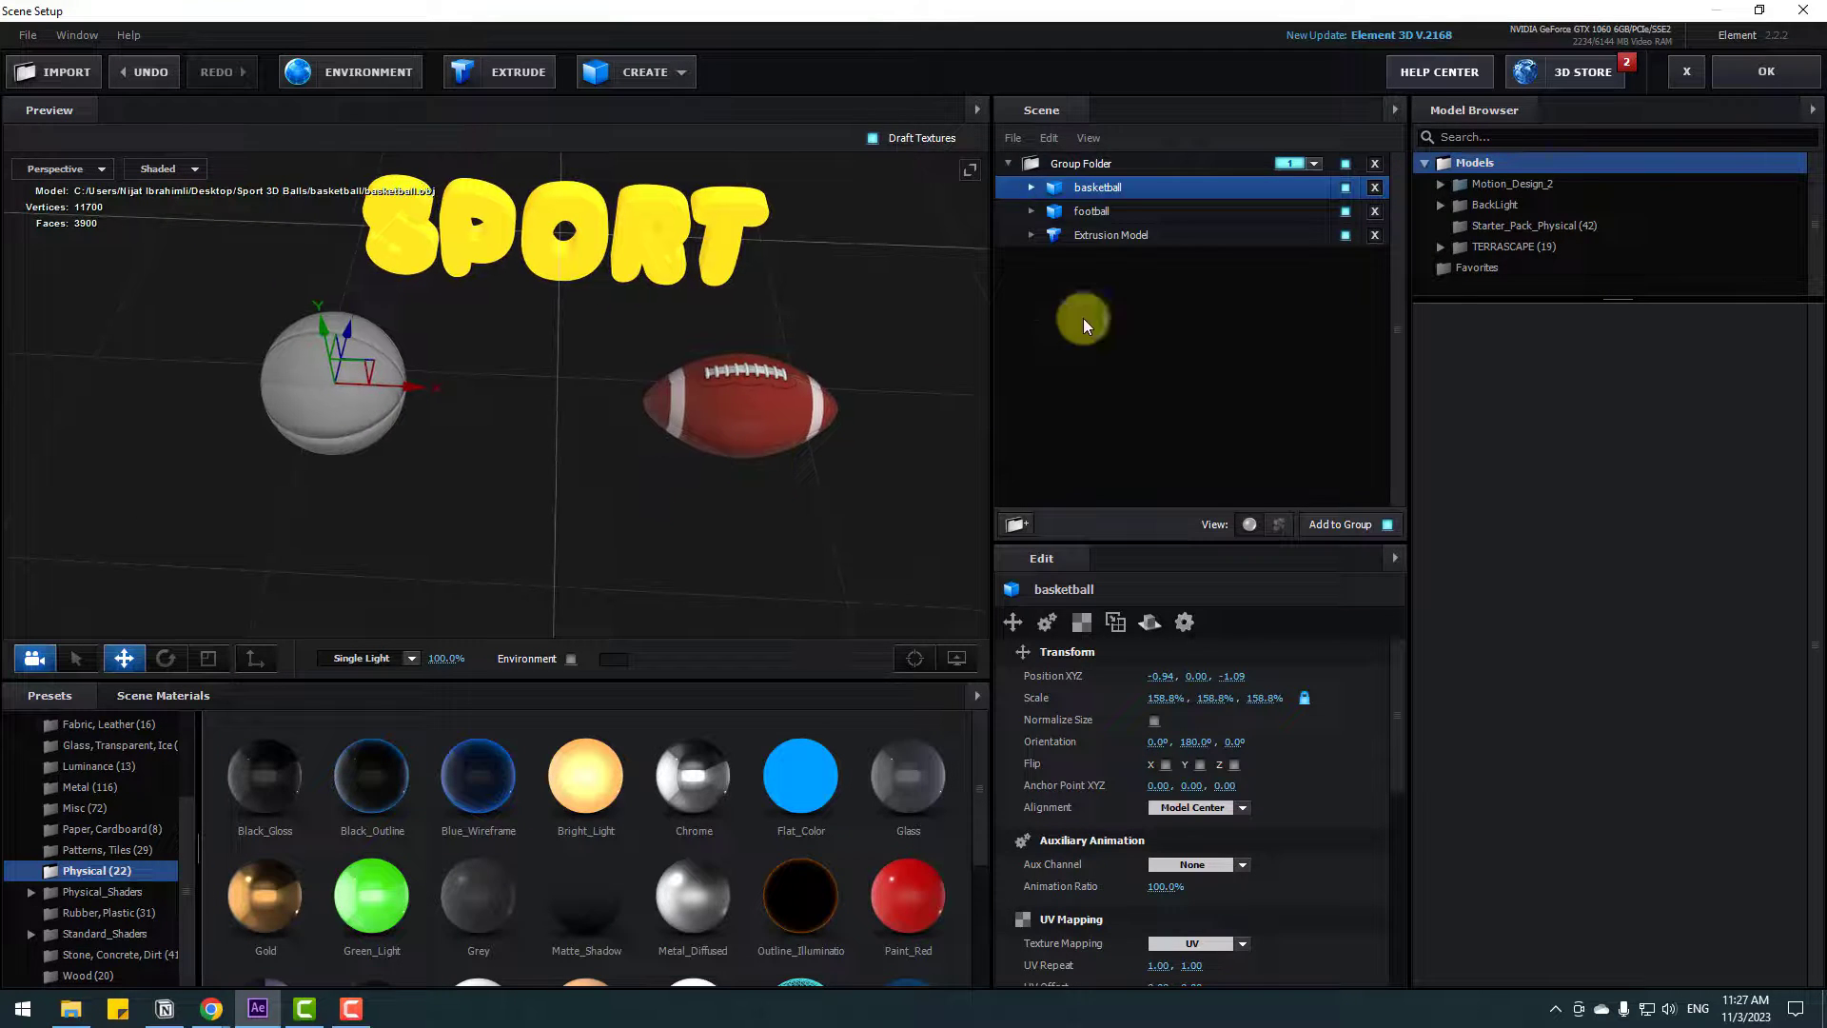
# - Load the diffuse image from the basketball_maps folder as the diffuse texture of the basketball's material
pyautogui.click(1030, 187)
pyautogui.click(1109, 210)
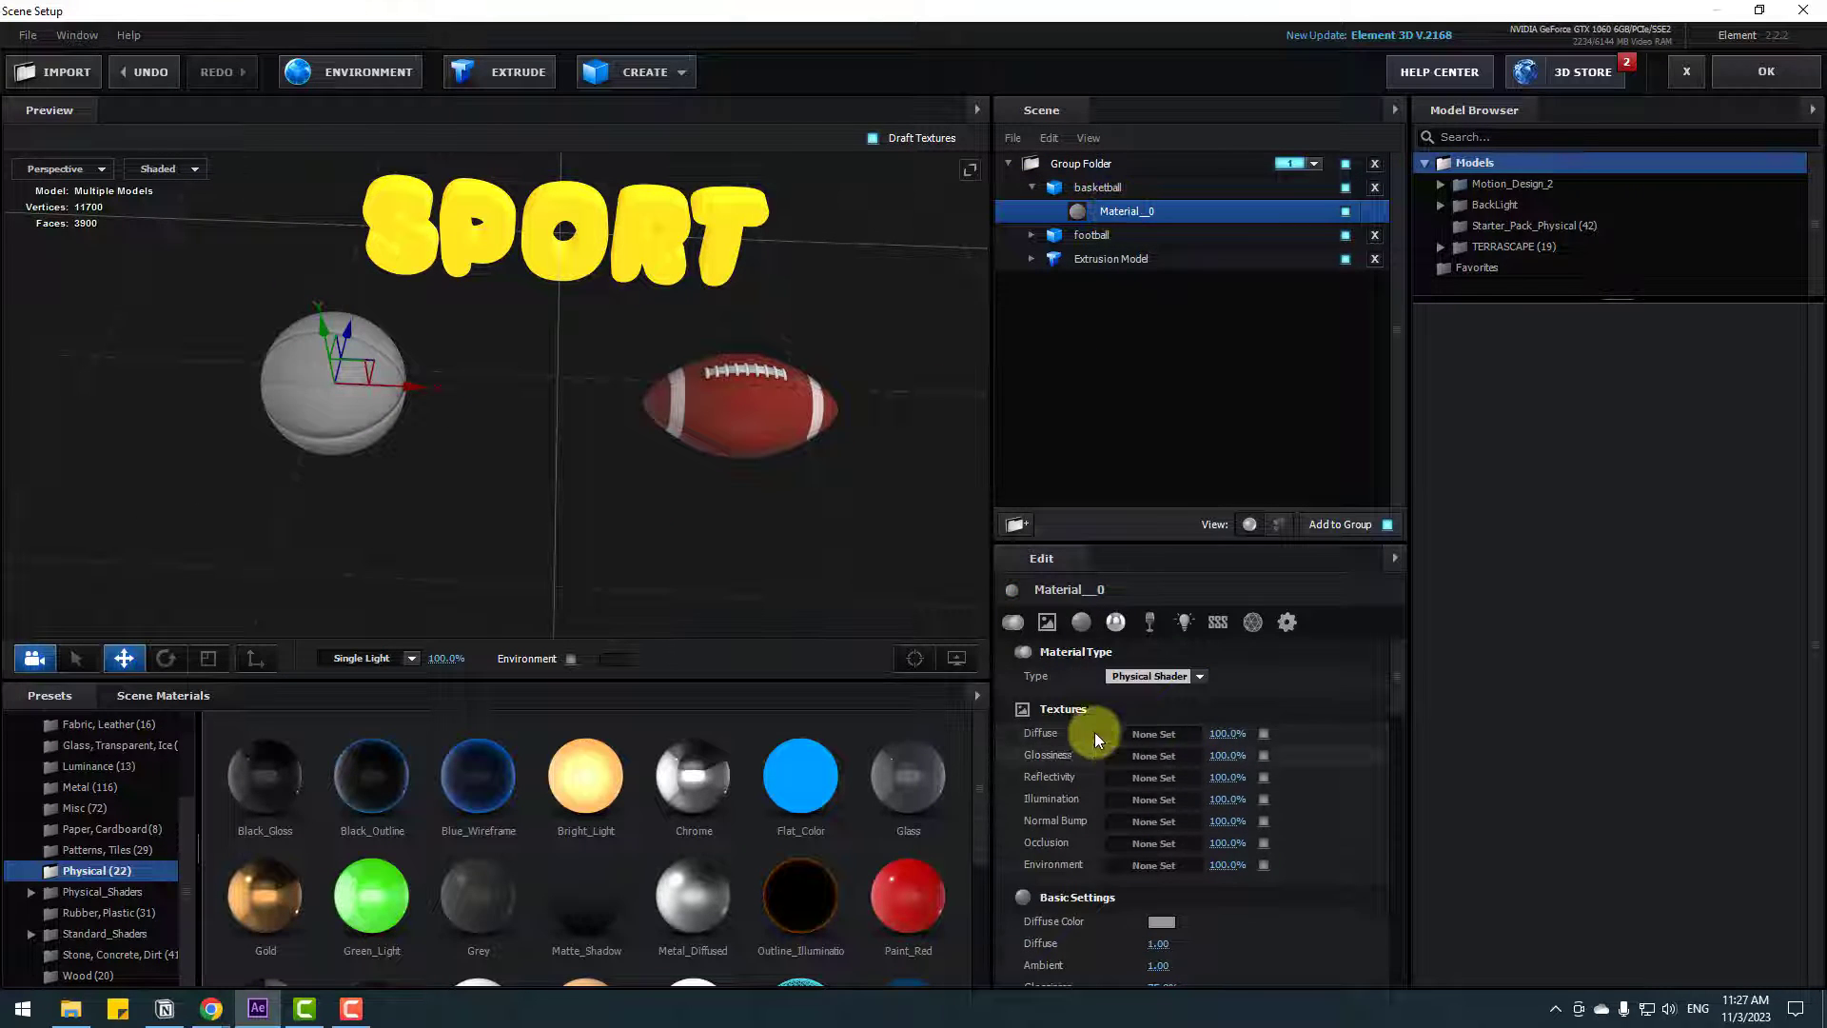
pyautogui.click(1150, 734)
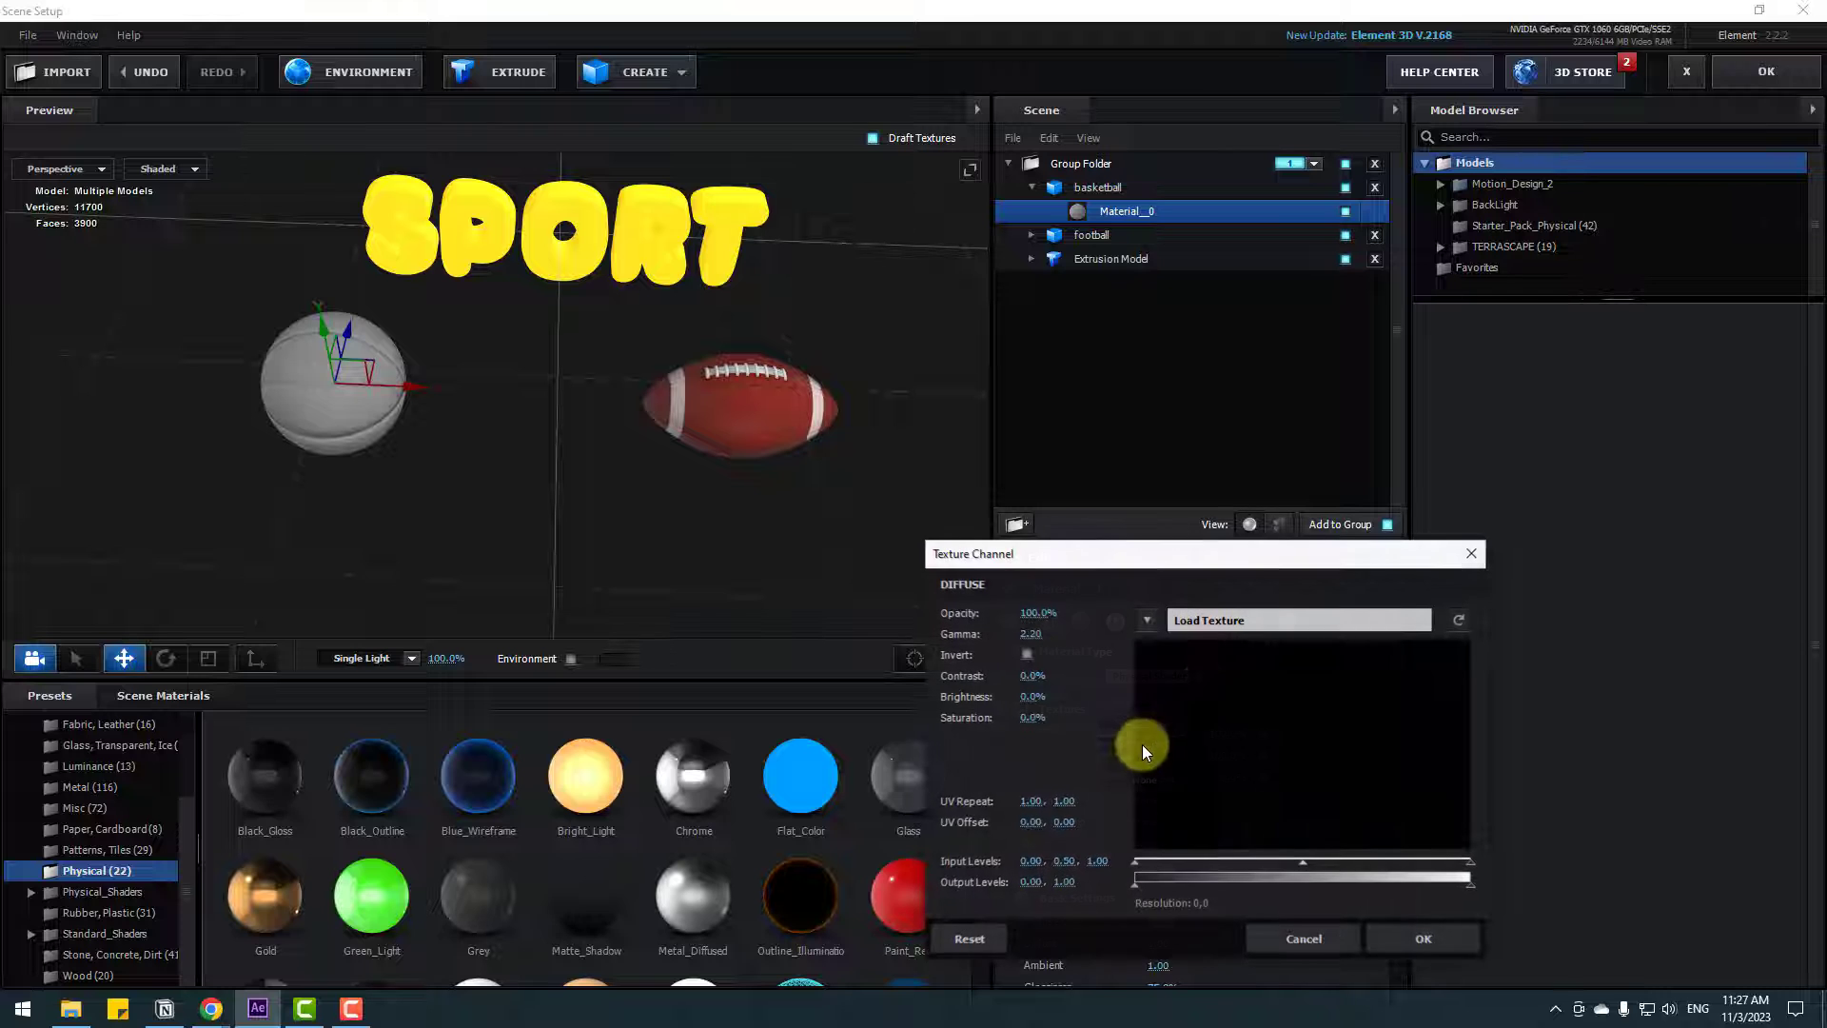
pyautogui.click(1200, 636)
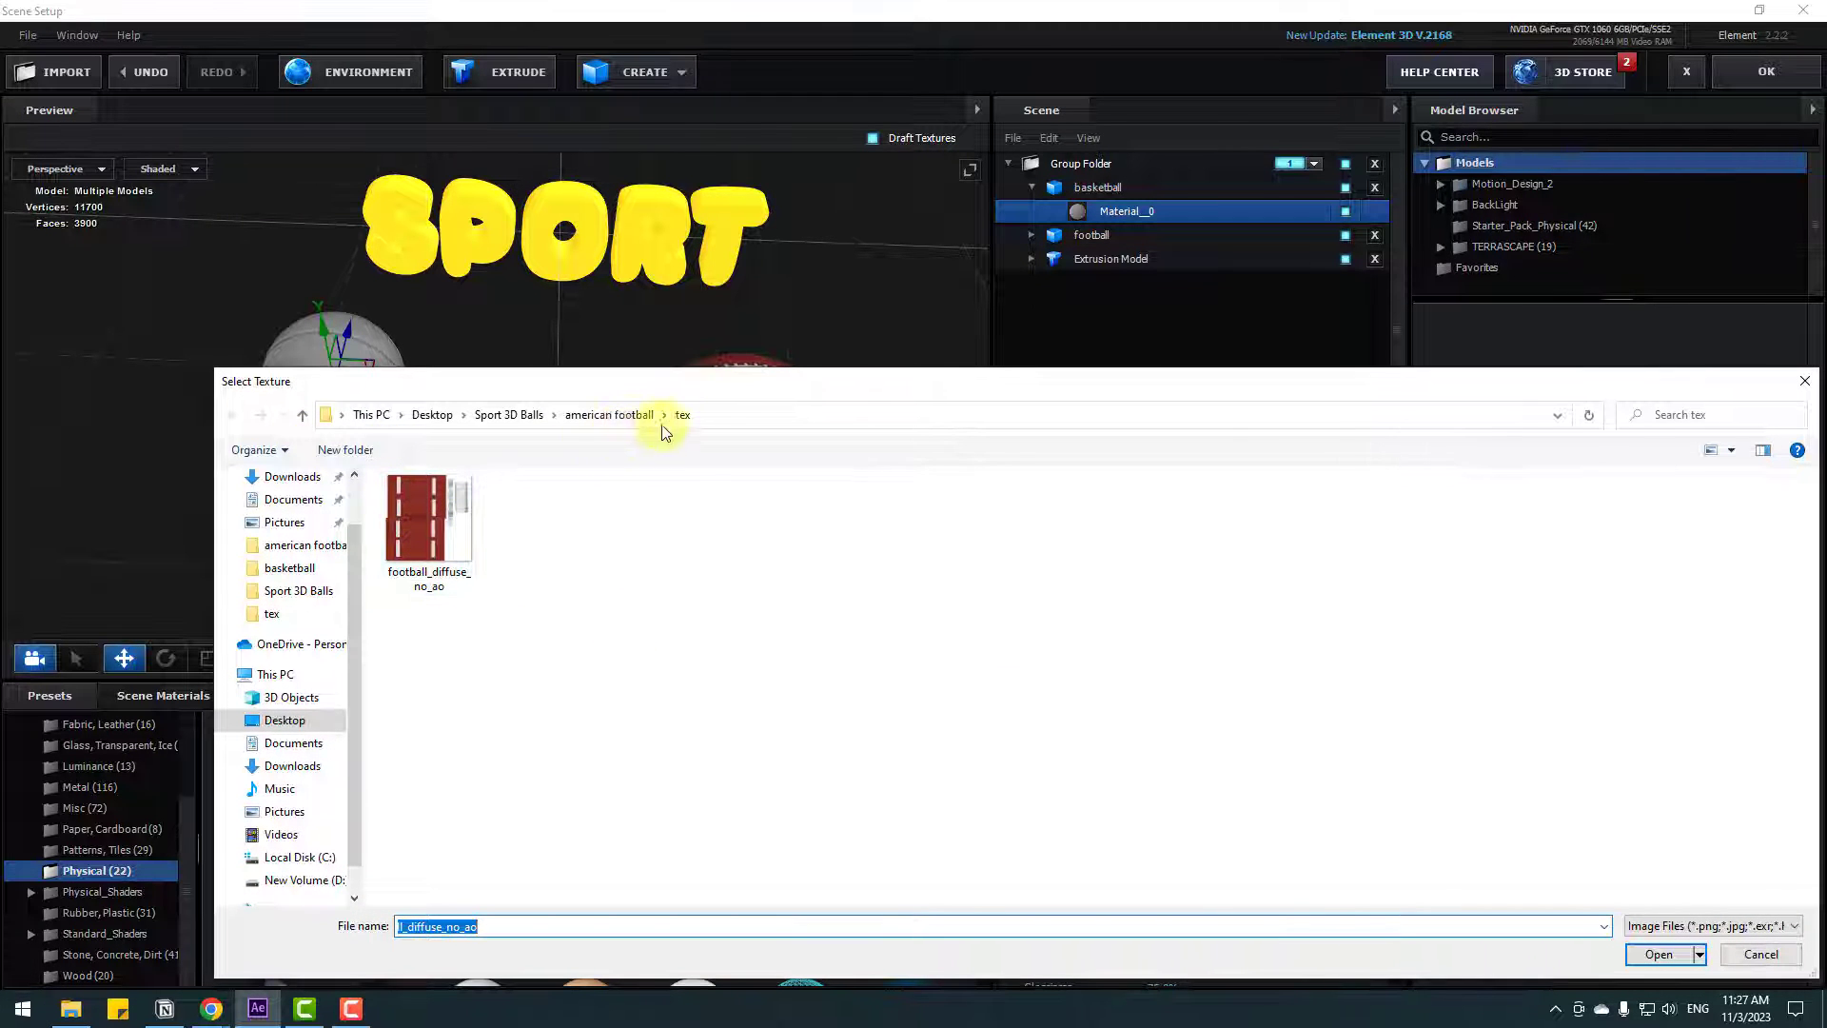
pyautogui.click(507, 415)
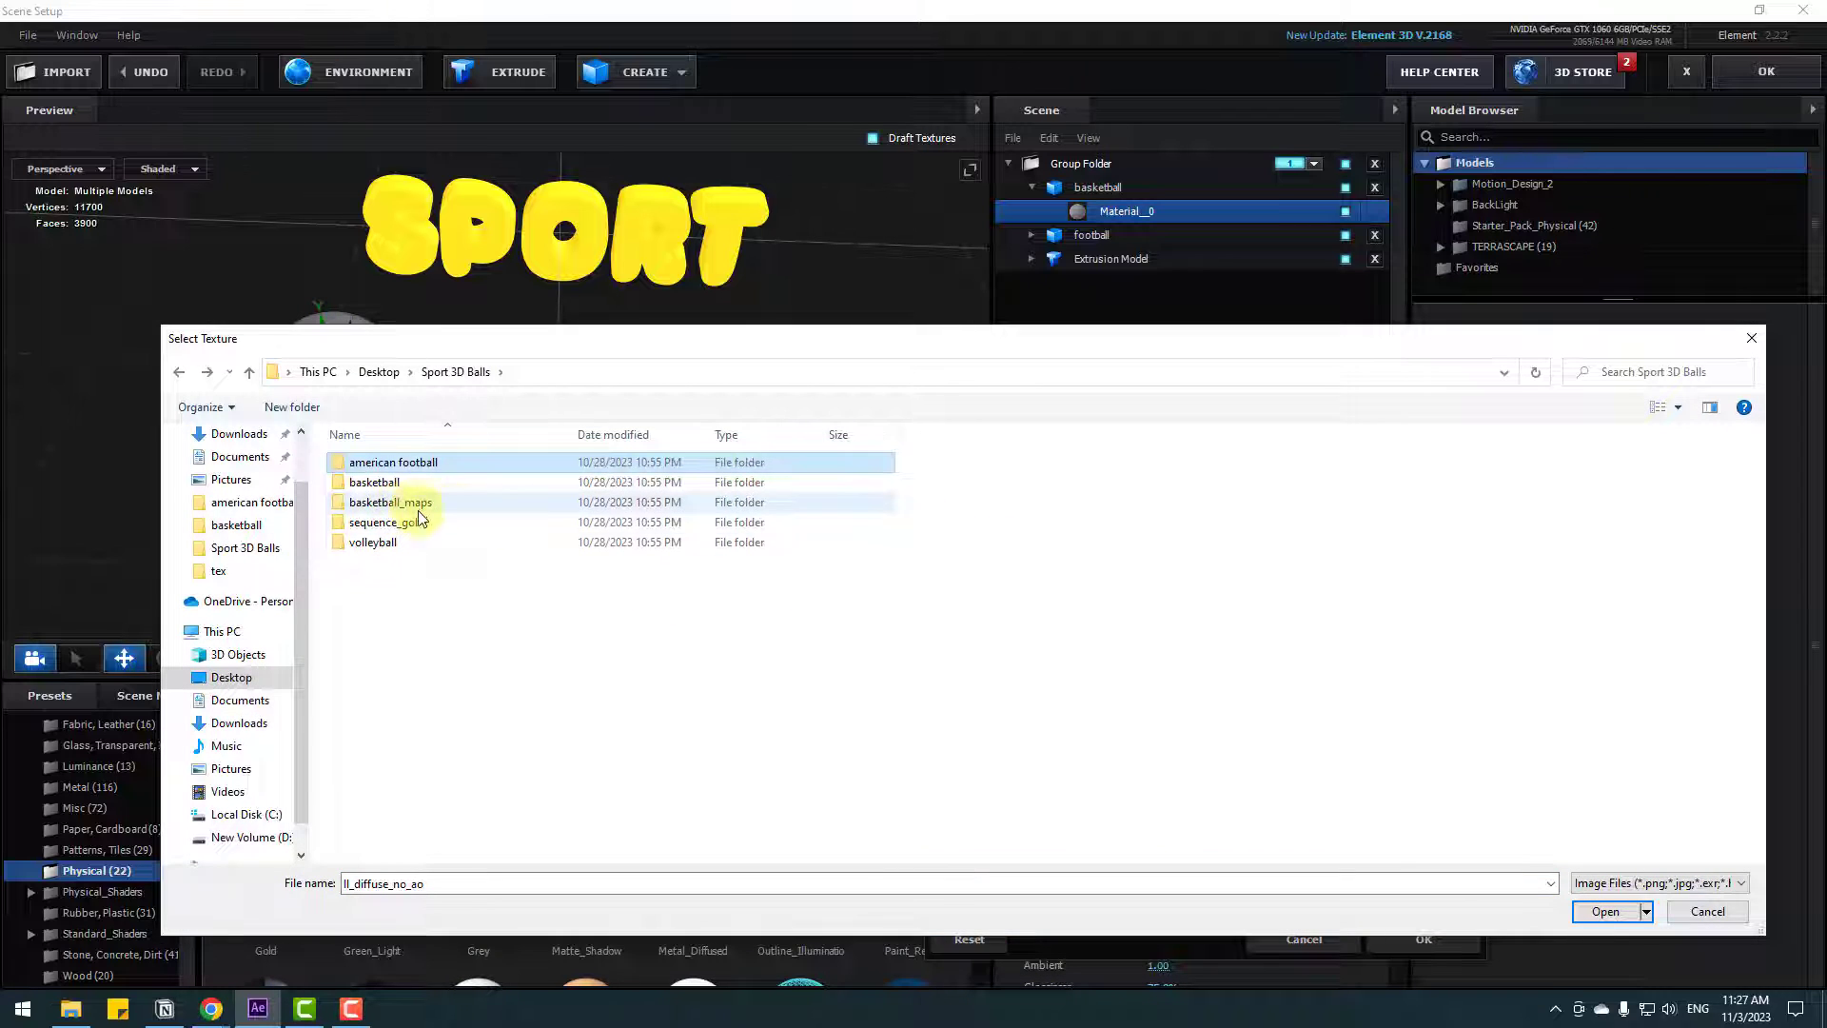
pyautogui.doubleClick(414, 504)
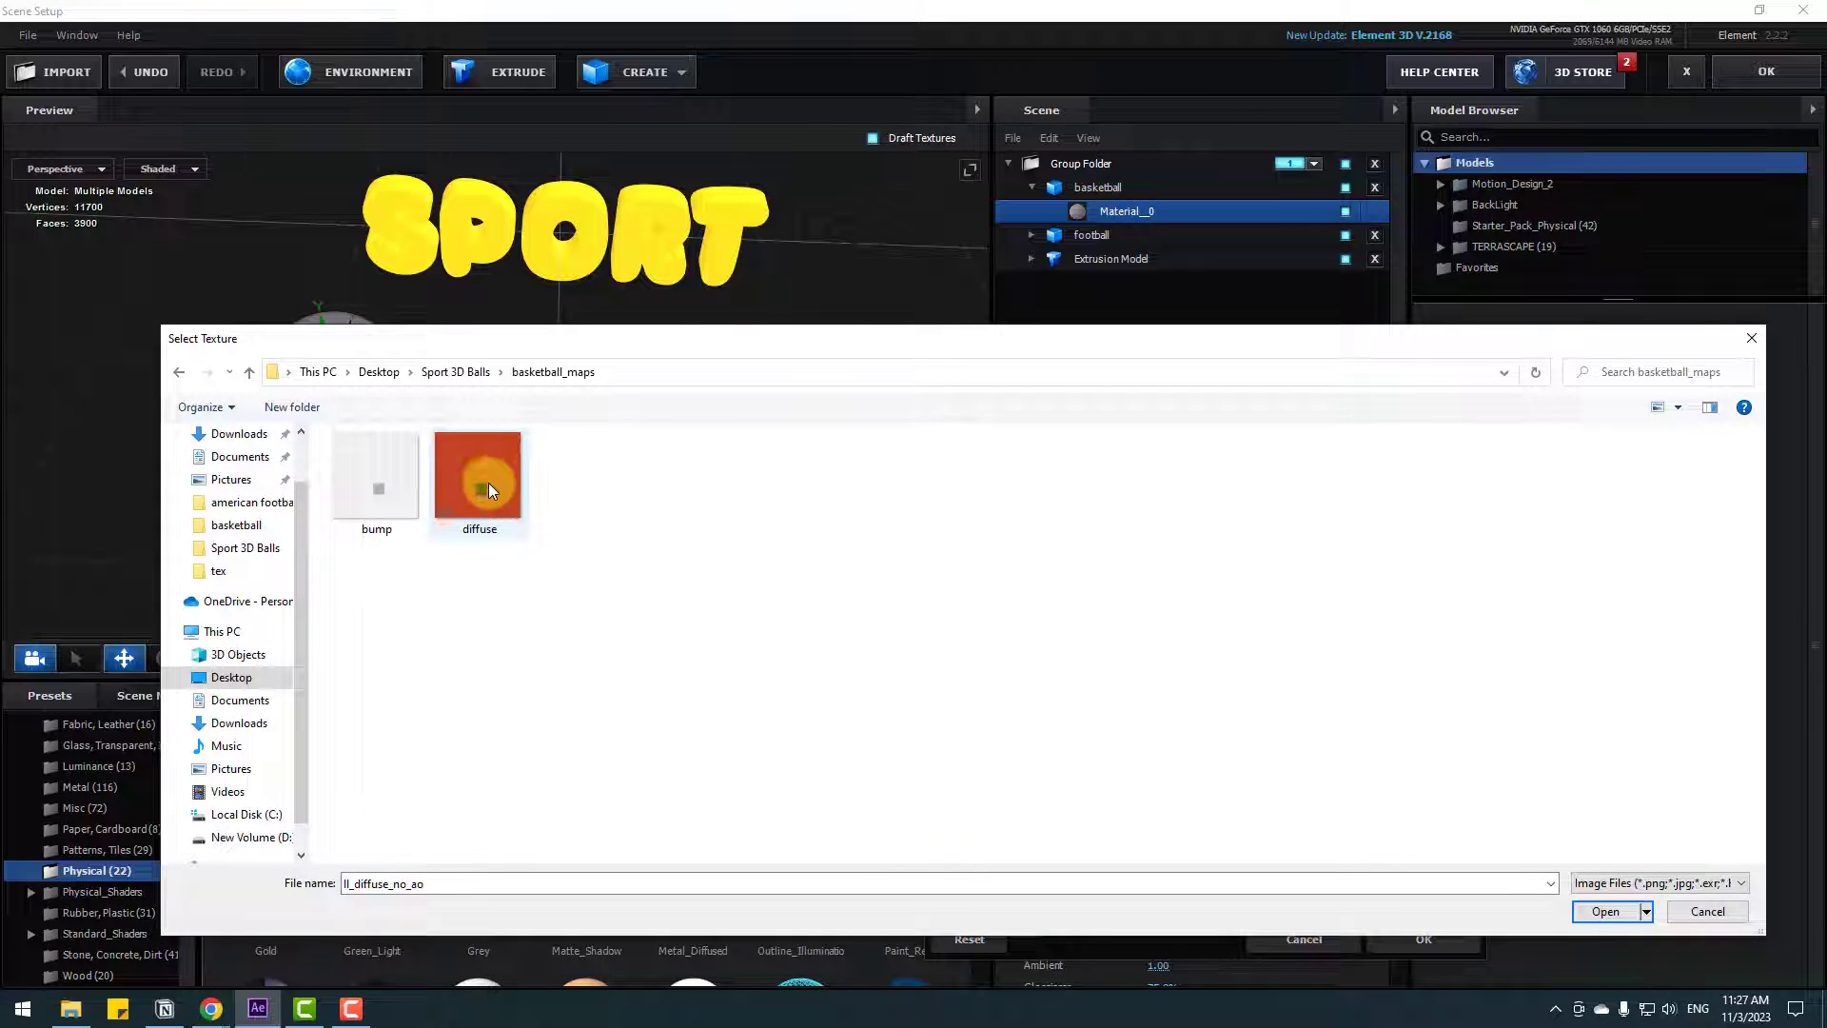
pyautogui.click(489, 482)
pyautogui.click(1595, 913)
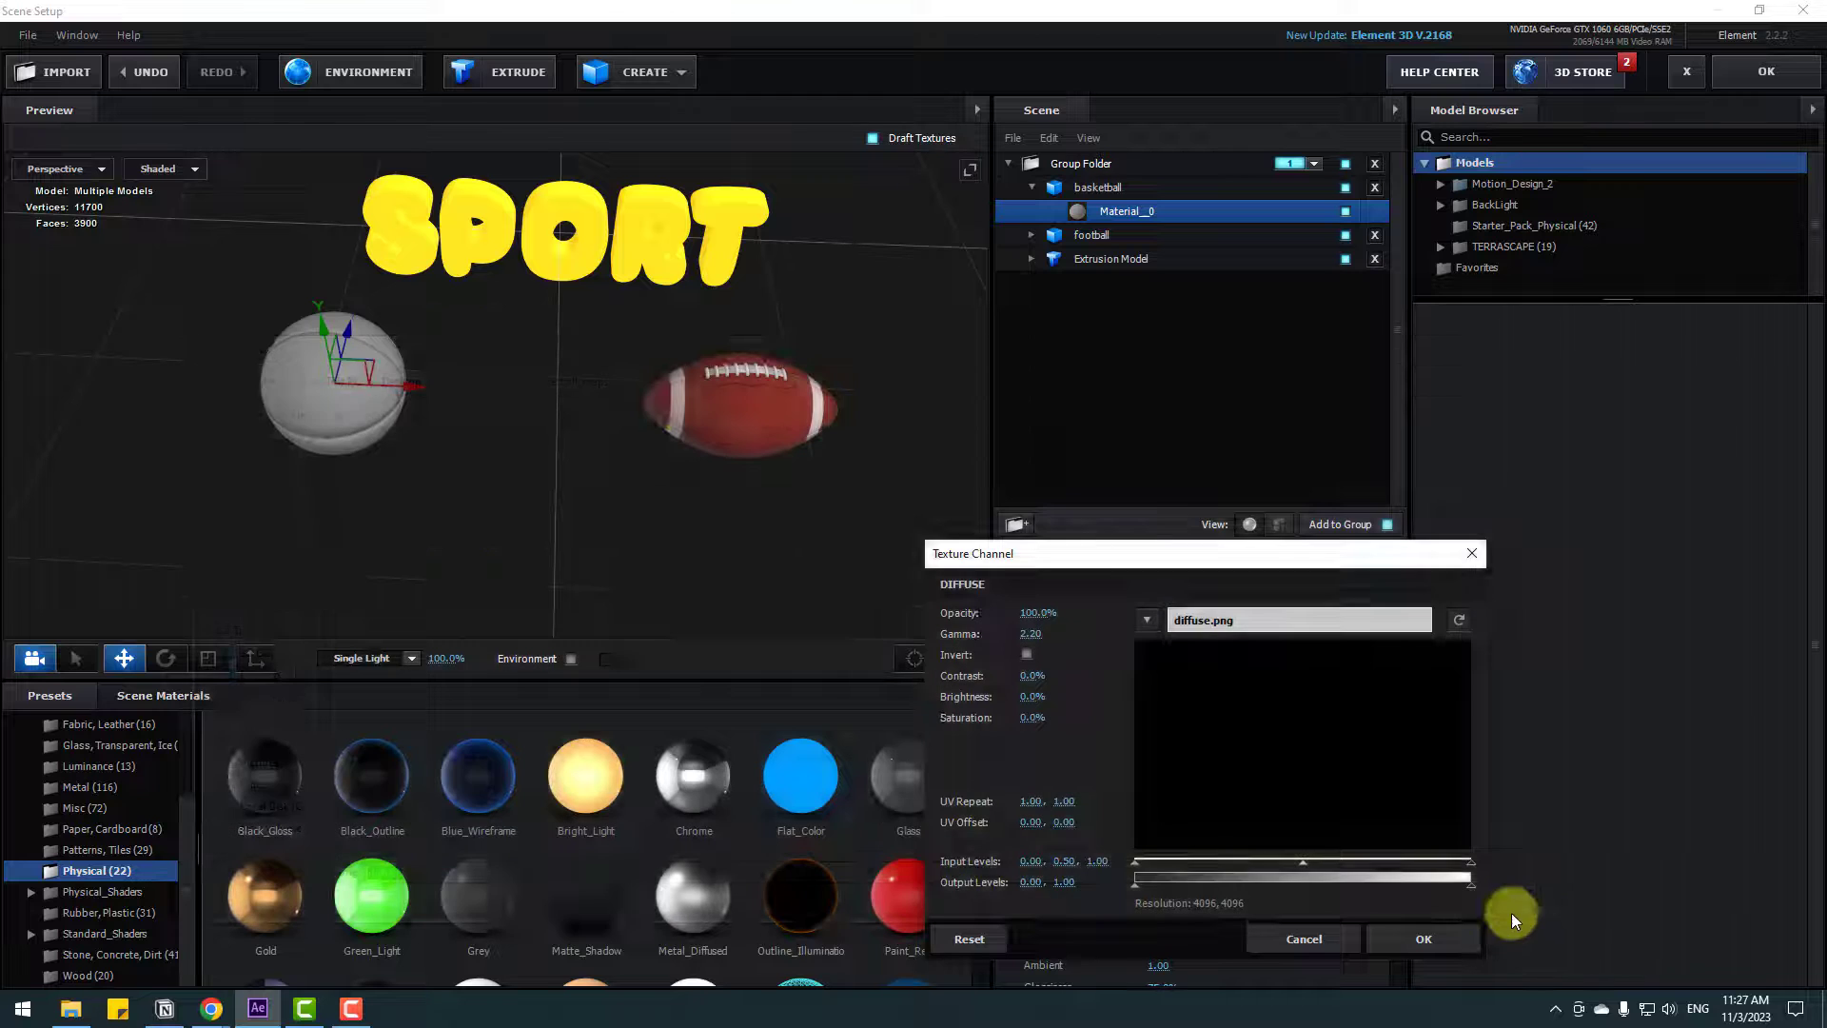
pyautogui.click(1437, 940)
pyautogui.moveTo(533, 498); pyautogui.dragTo(694, 424)
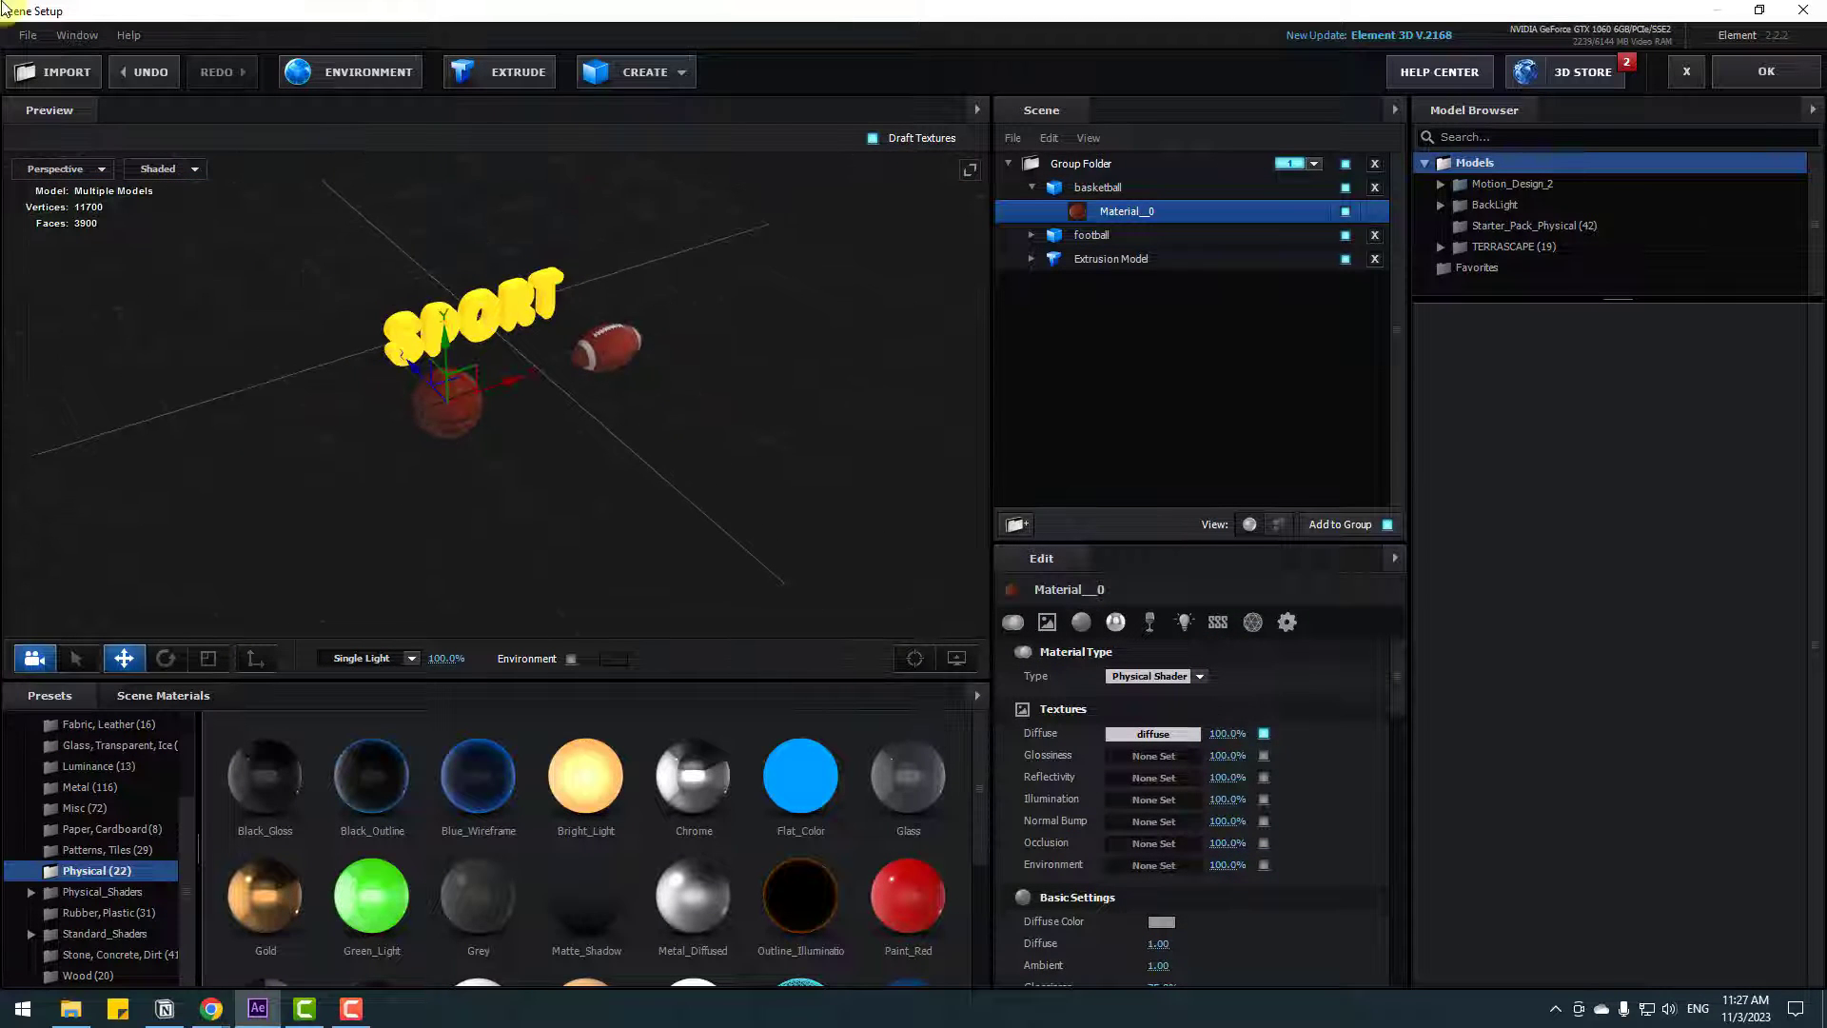
# - Import the volleyball 3D object from the volleyball folder in Sport 3D Balls with the default import preferences
pyautogui.click(43, 72)
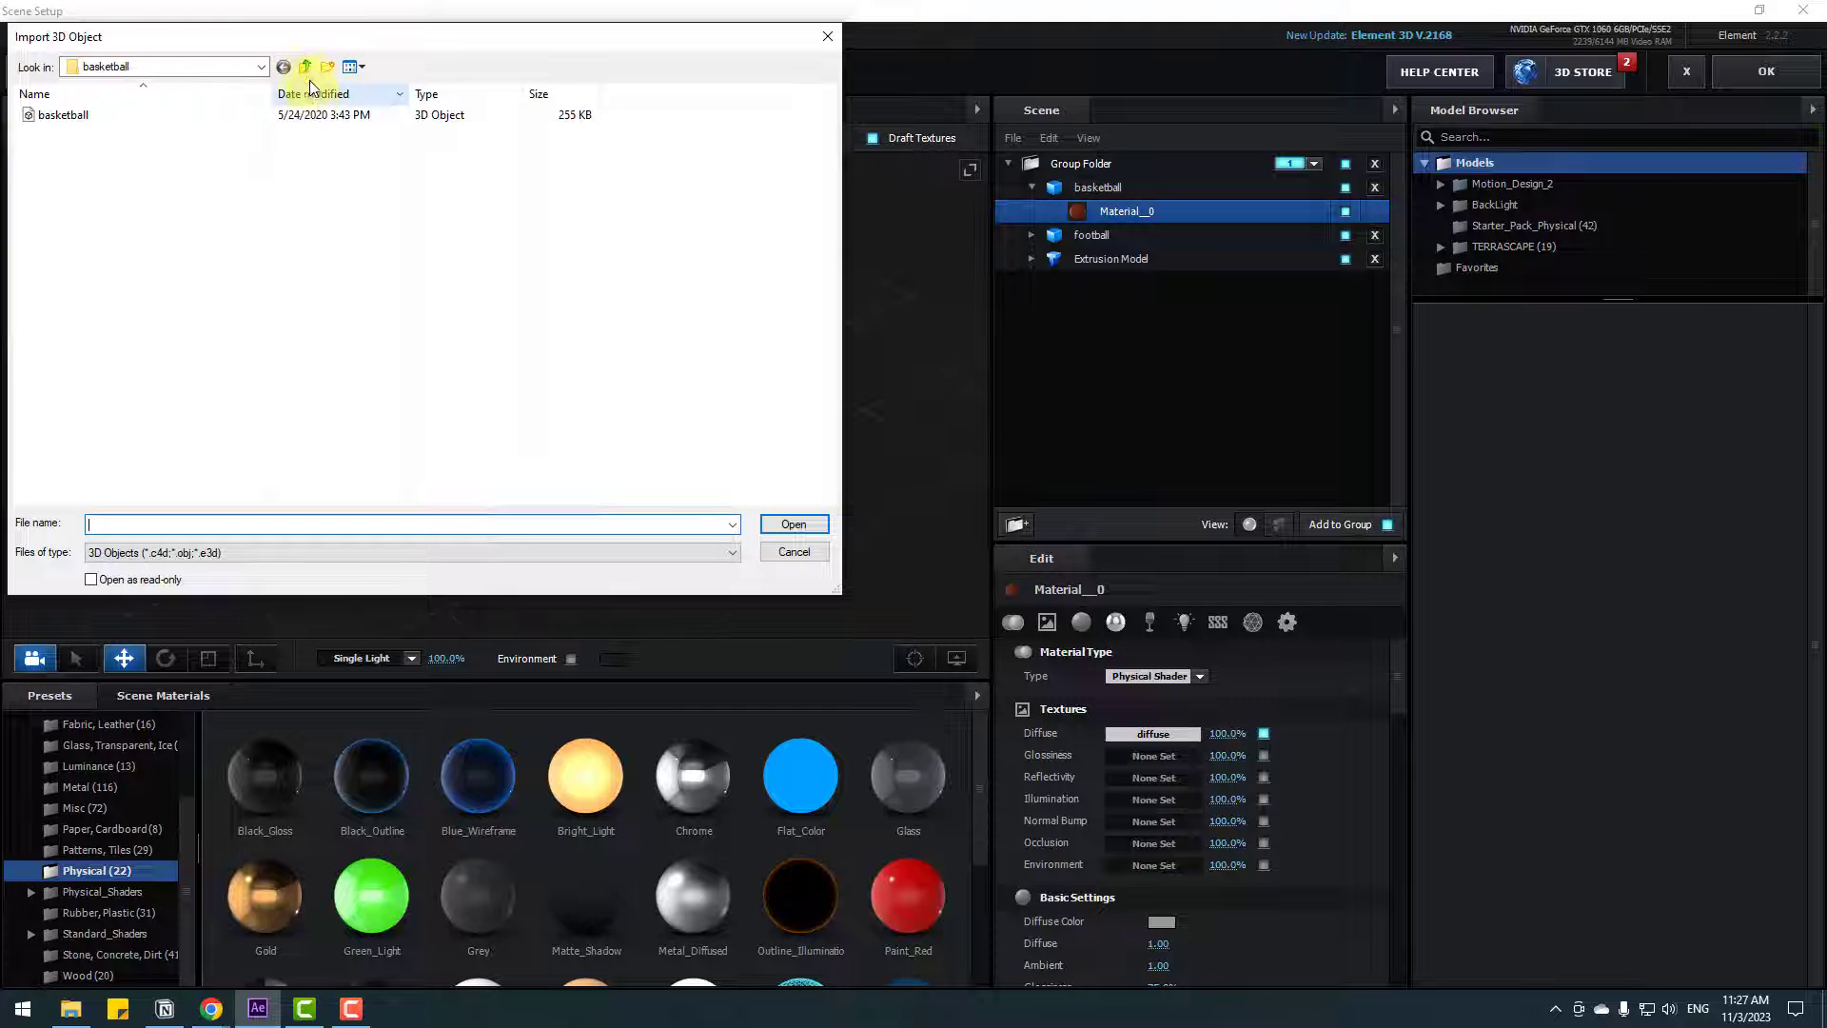
pyautogui.click(305, 65)
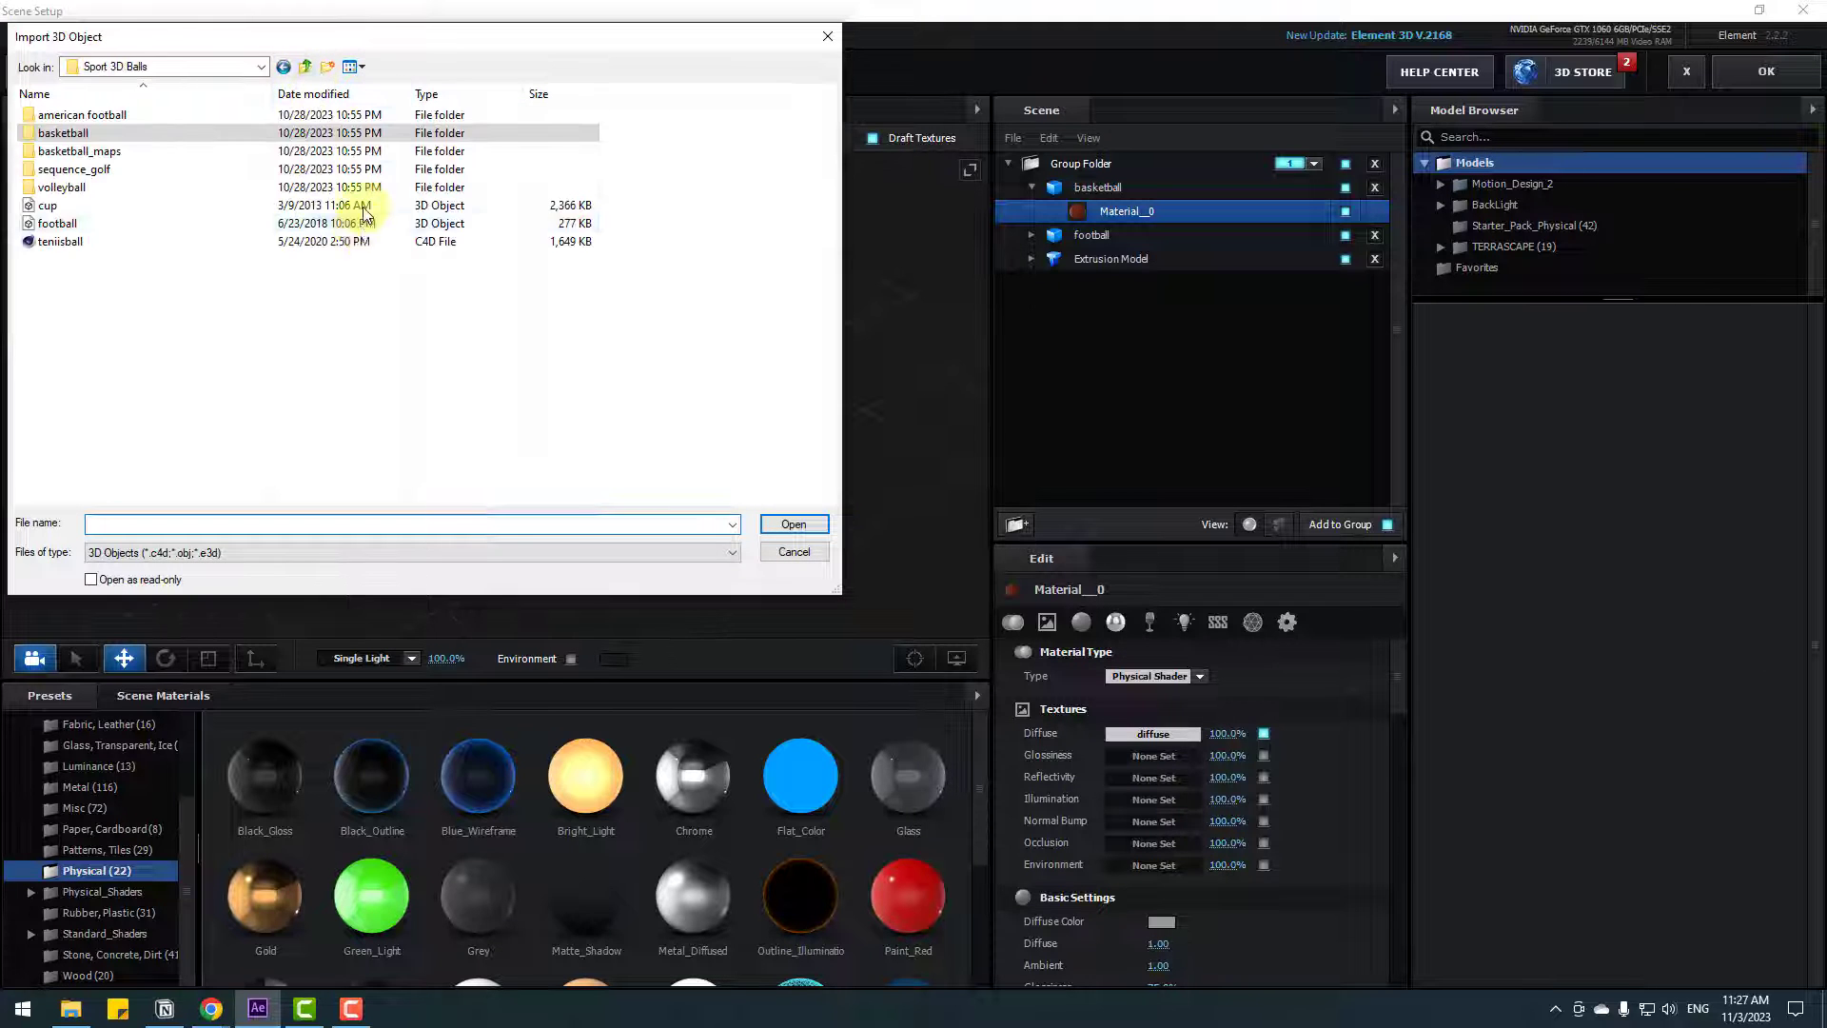
pyautogui.doubleClick(65, 188)
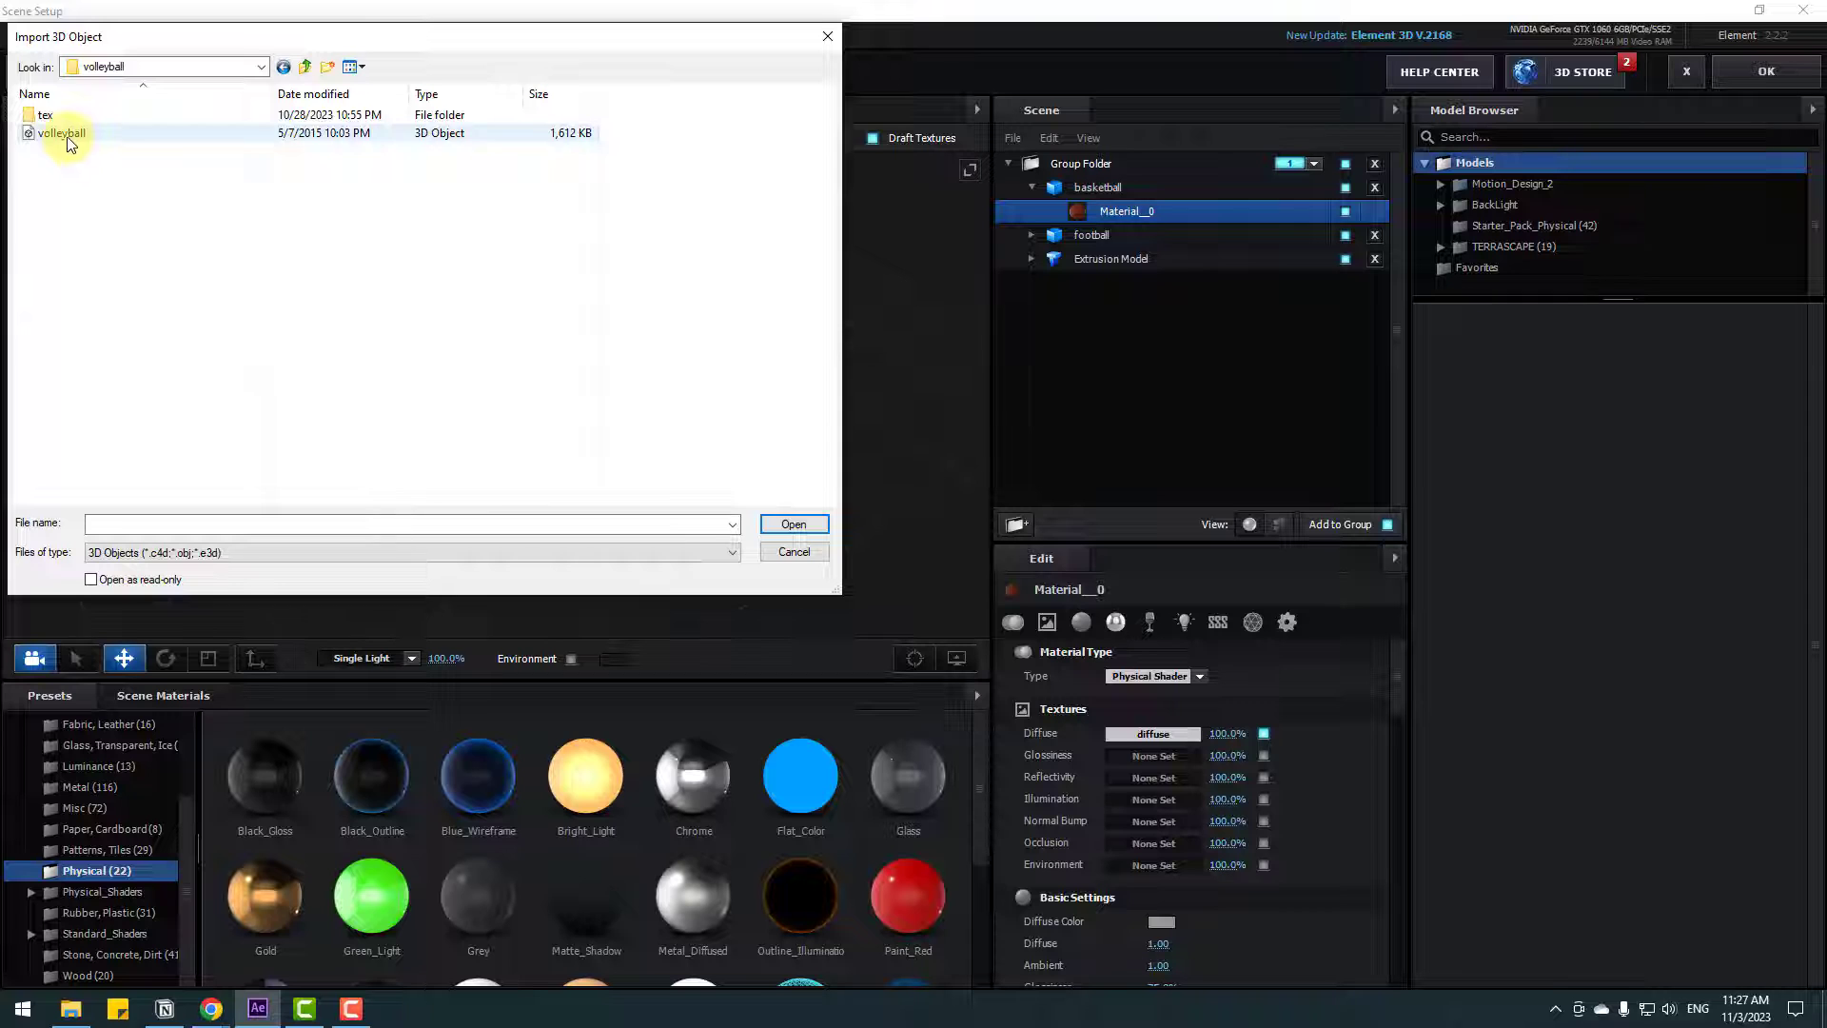
pyautogui.click(63, 134)
pyautogui.click(790, 525)
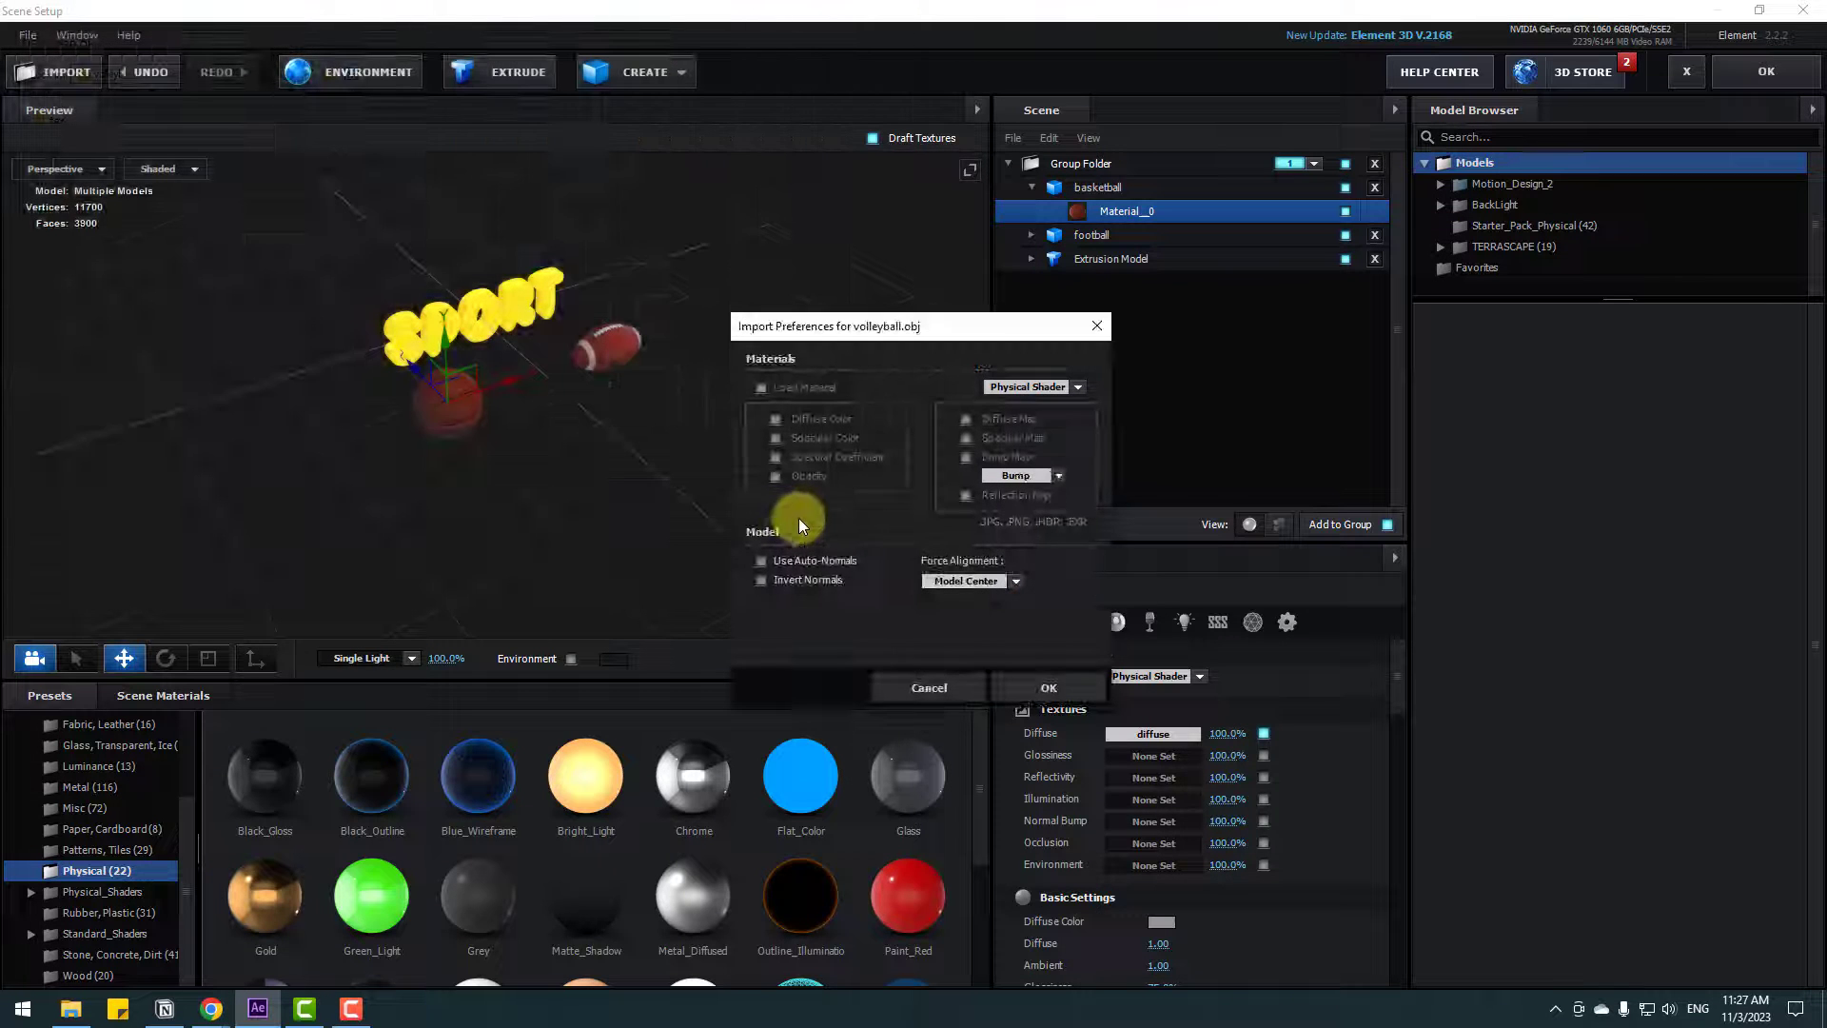
pyautogui.click(1054, 689)
# - Enlarge the volleyball to about 145.8% and move it behind the text to about X 0.98, Z 1.02
pyautogui.scroll(3, 468, 455)
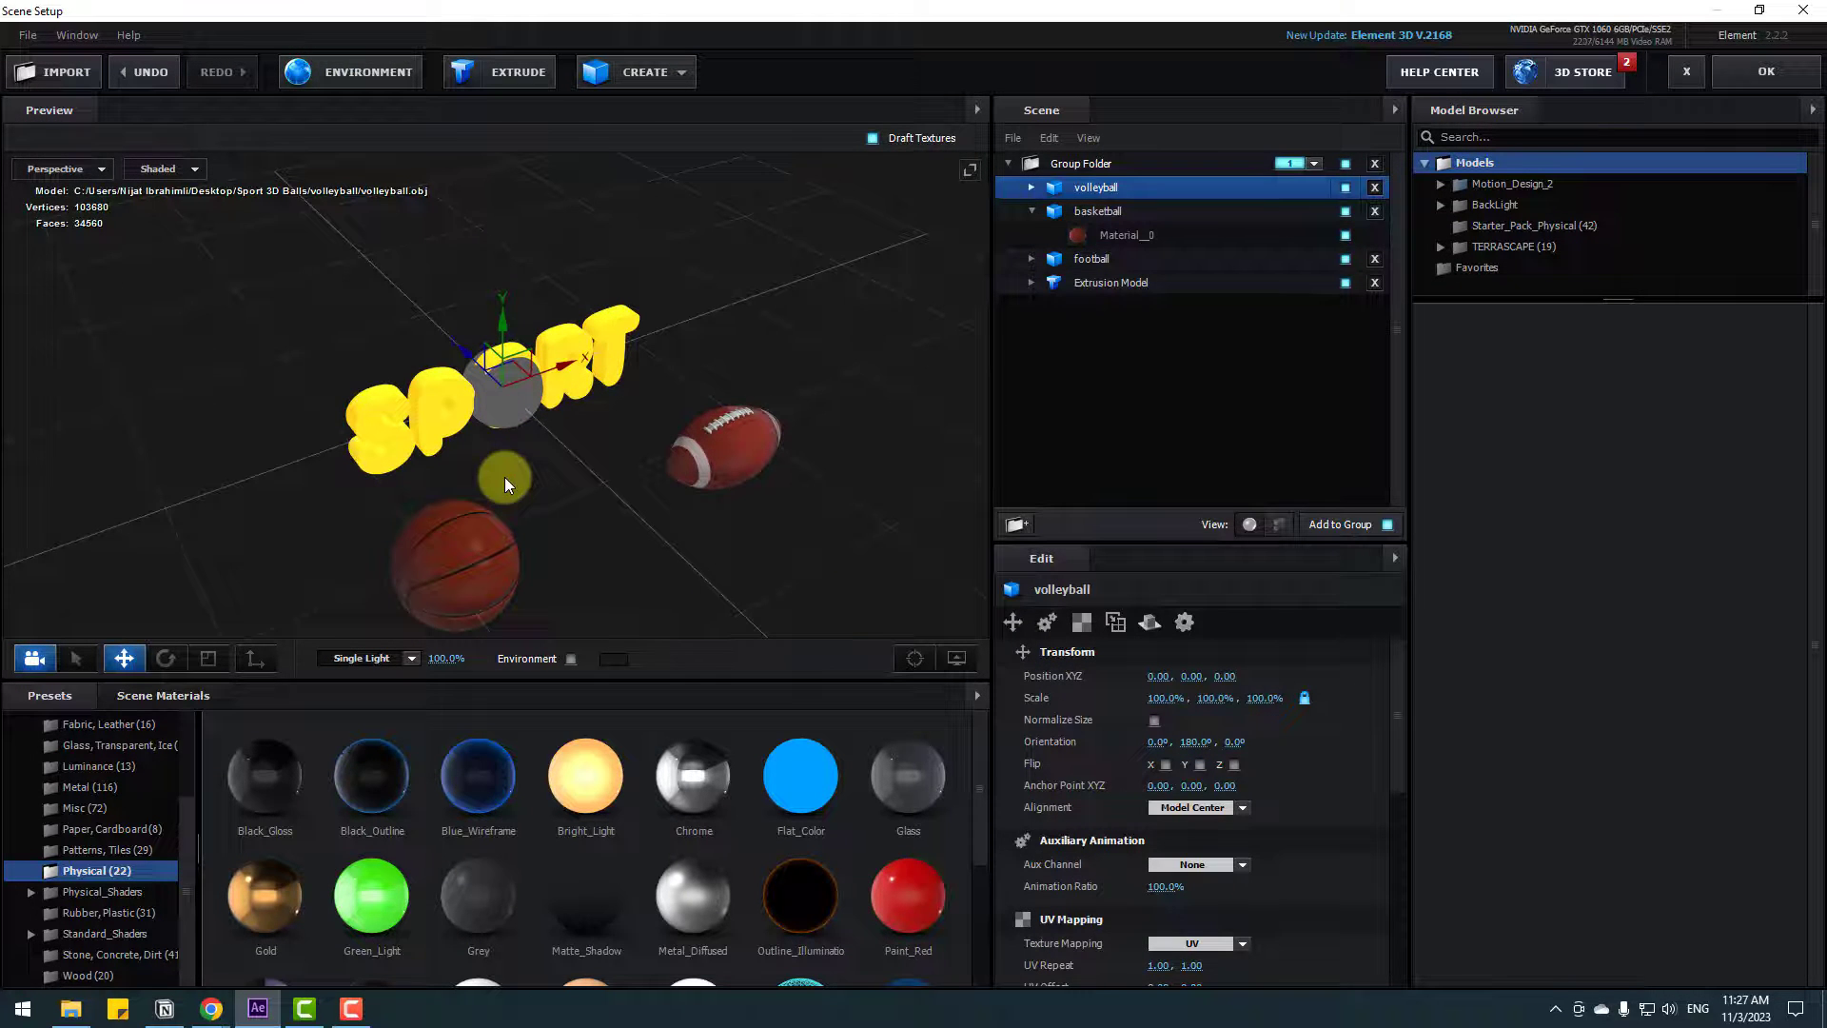
pyautogui.click(208, 658)
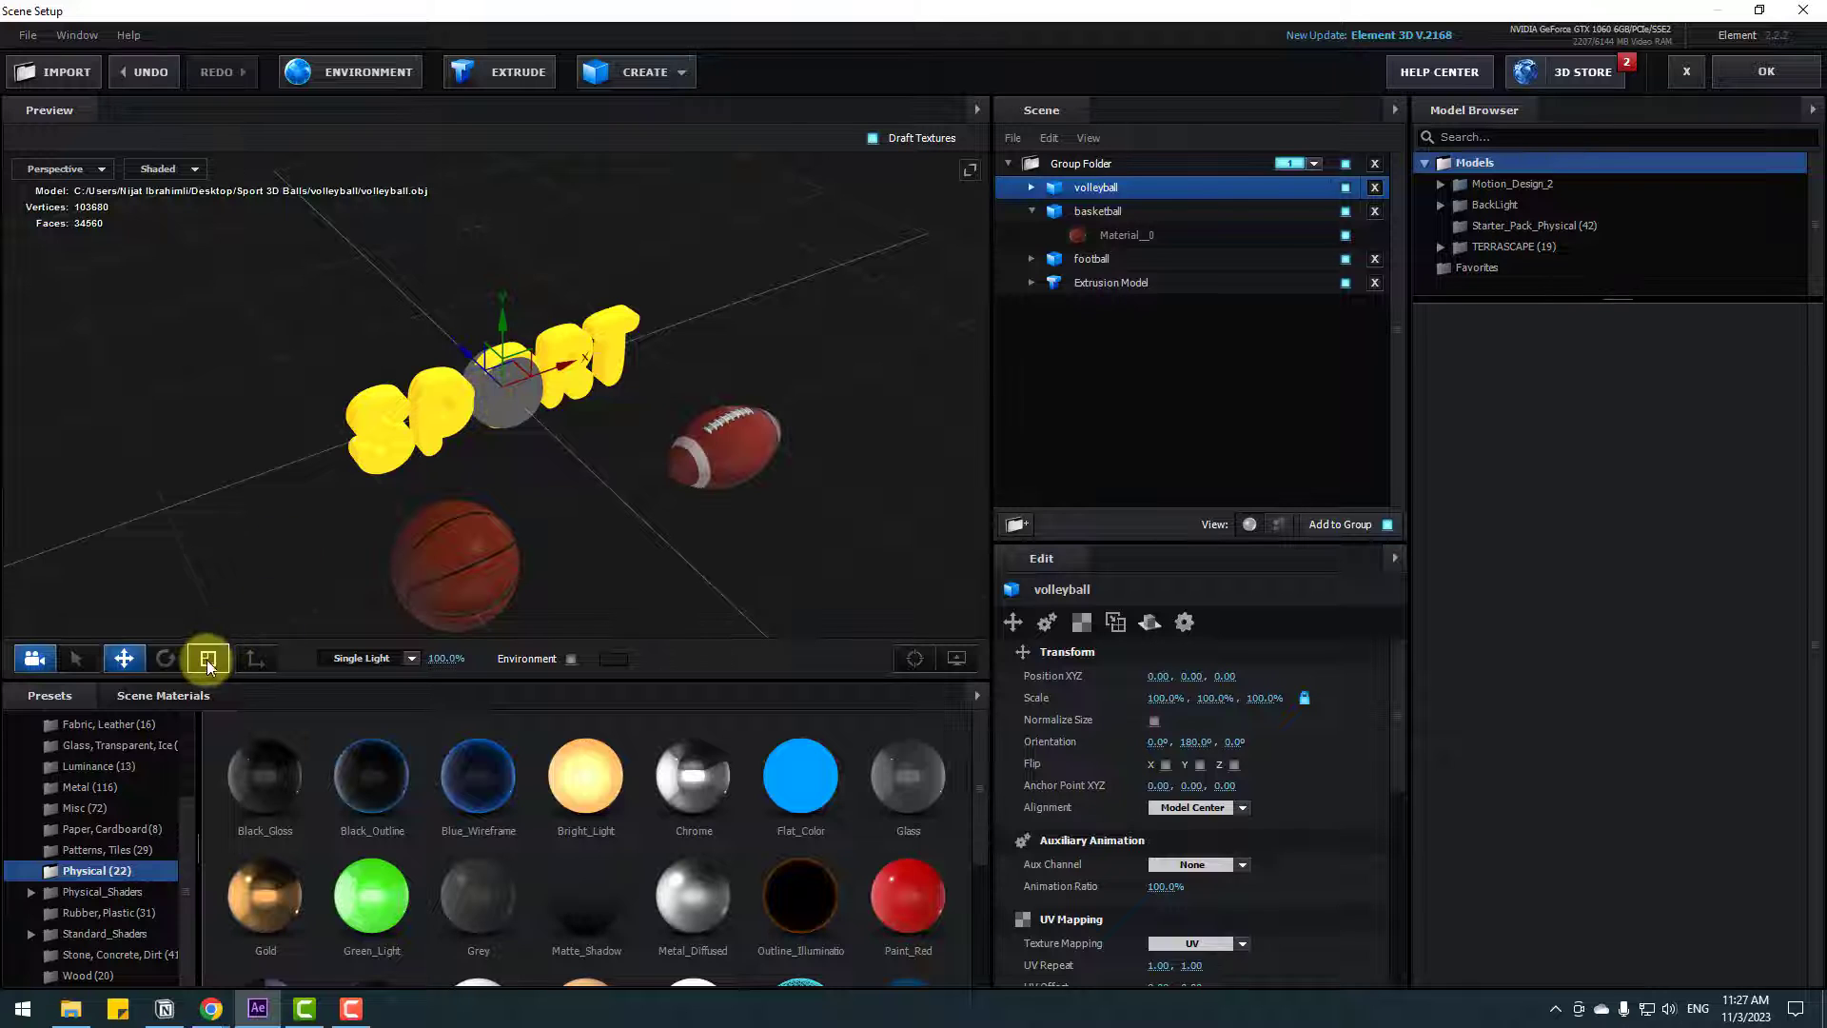
pyautogui.moveTo(504, 385); pyautogui.dragTo(556, 215)
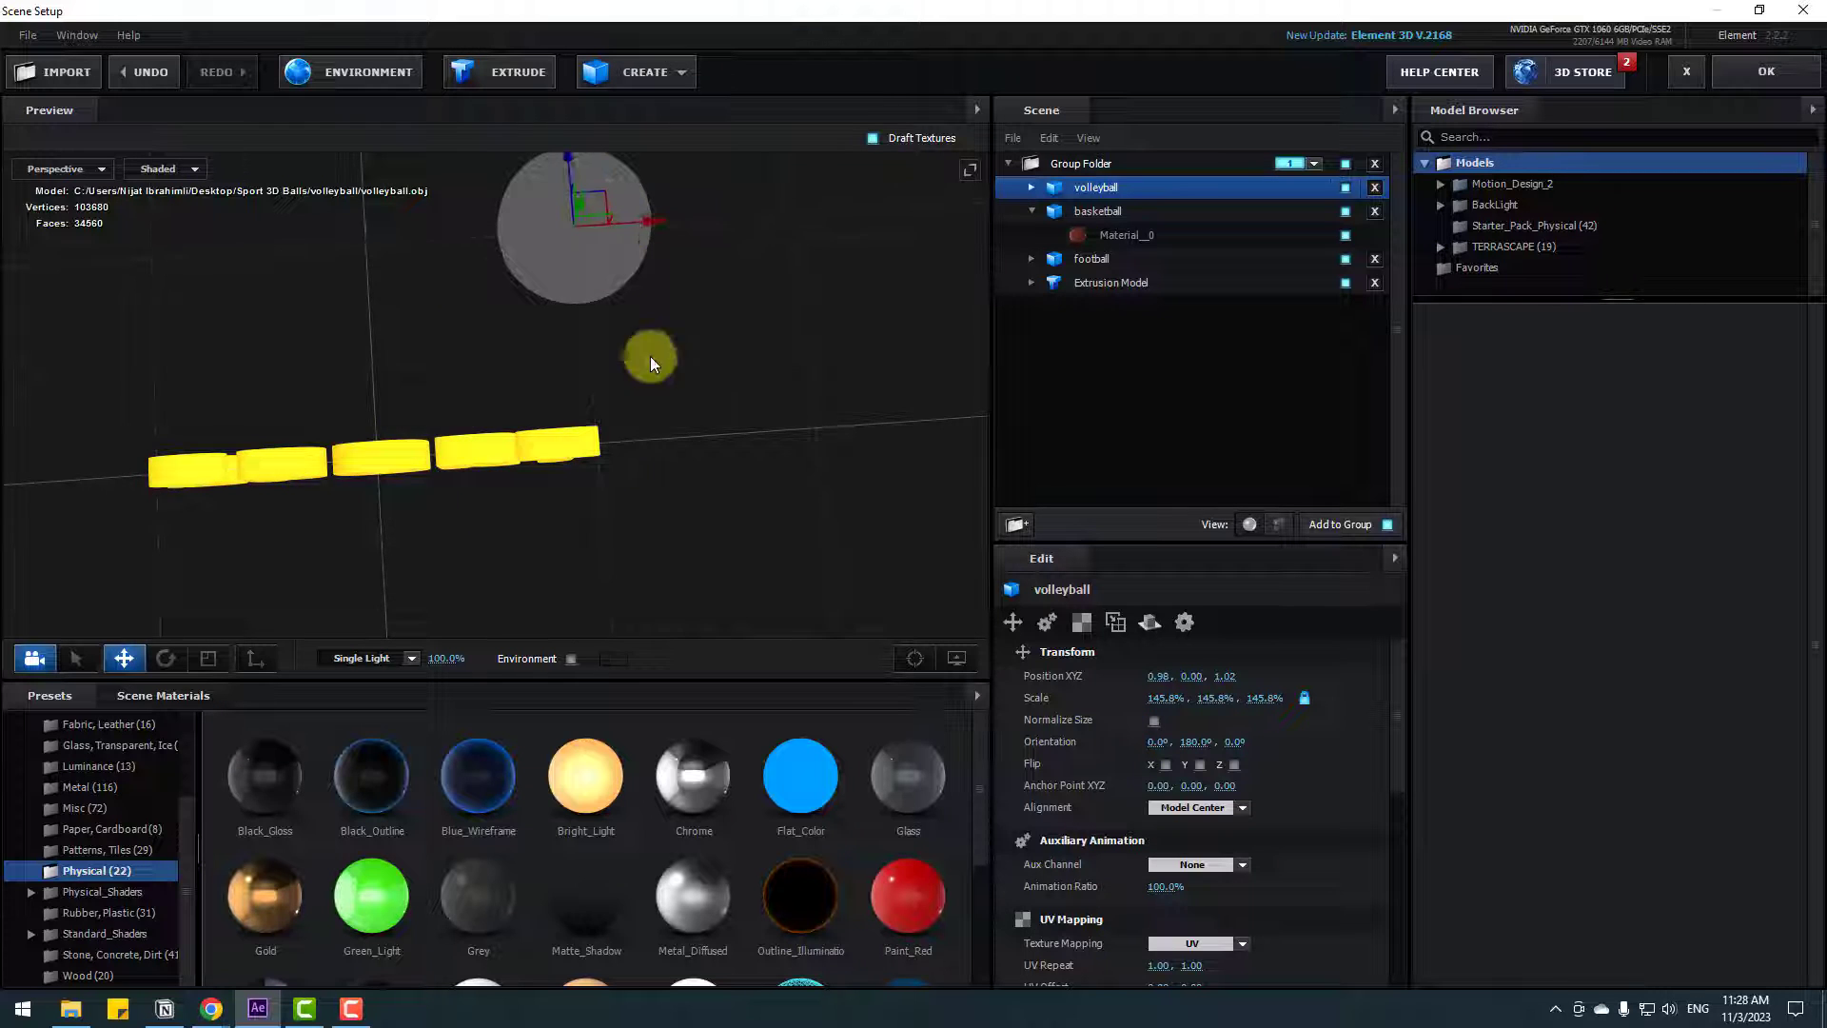
pyautogui.moveTo(649, 356); pyautogui.dragTo(925, 689)
# - Set the volleyball's surface normals to Auto Normals
pyautogui.scroll(-3, 1085, 845)
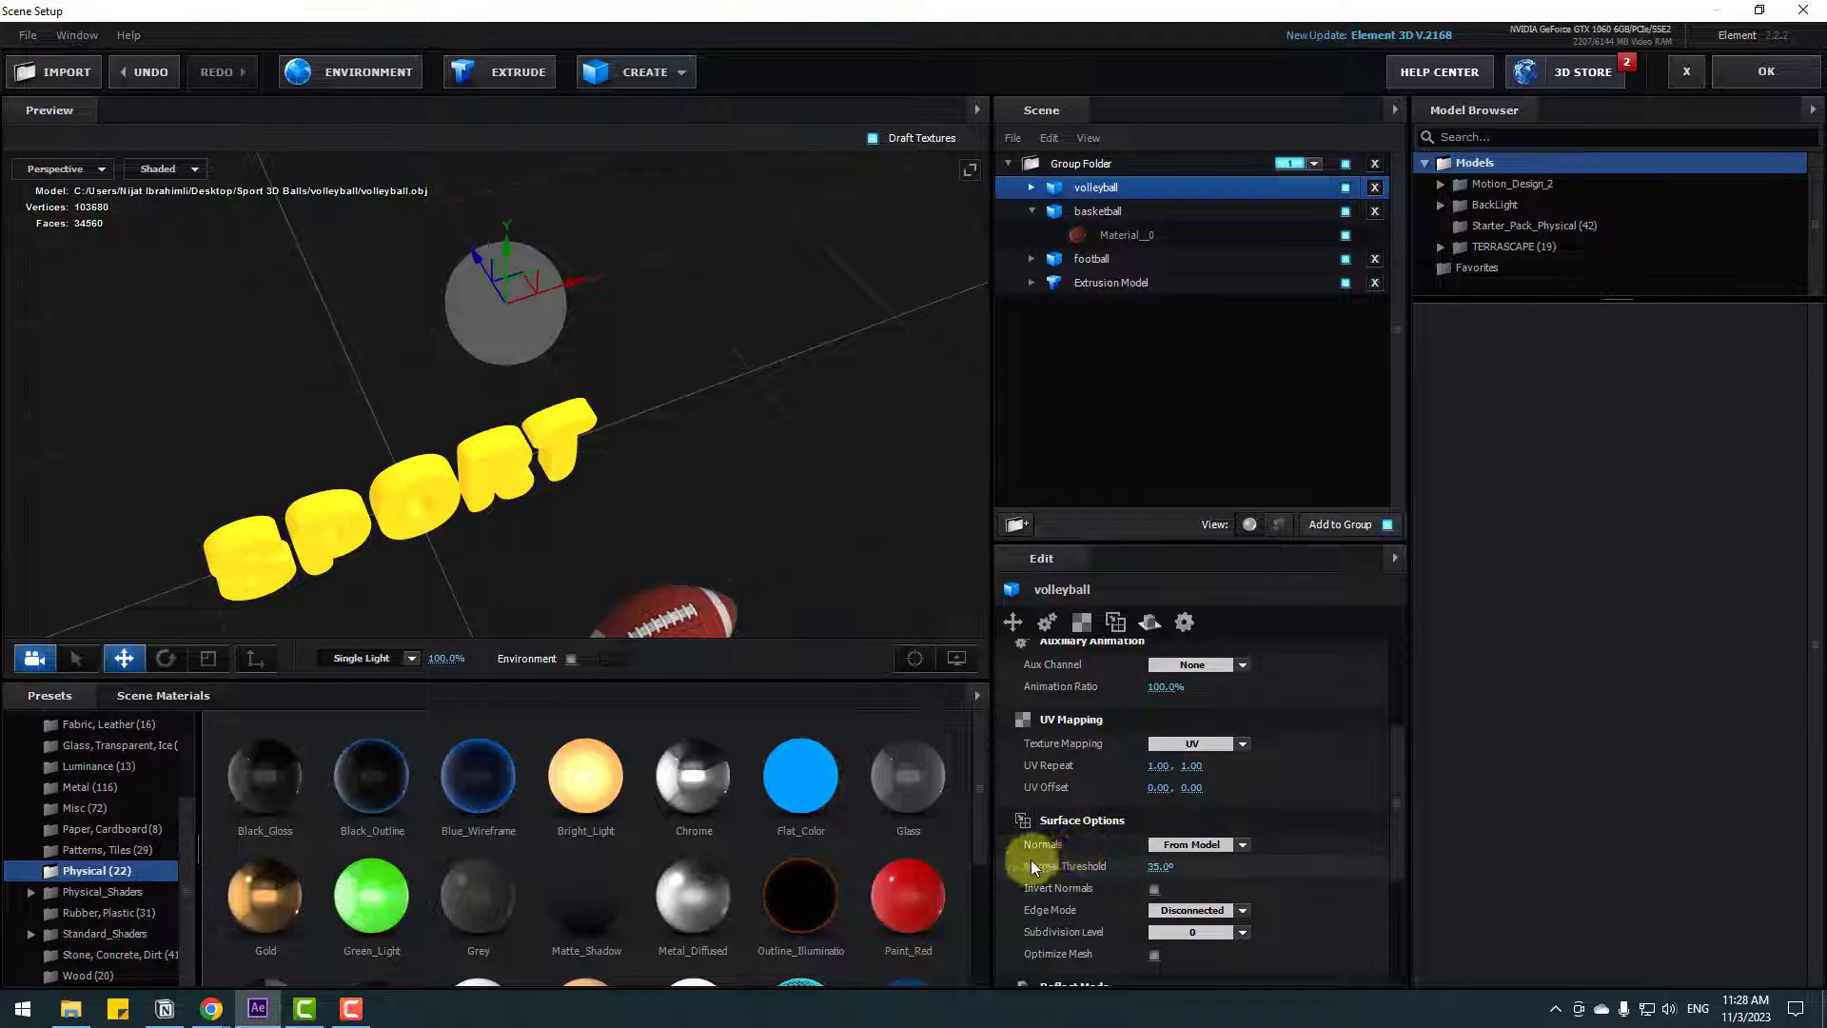
pyautogui.click(1176, 846)
pyautogui.click(1206, 871)
pyautogui.moveTo(647, 476)
pyautogui.mouseDown()
pyautogui.moveTo(542, 420)
pyautogui.moveTo(550, 378)
pyautogui.mouseUp()
# - Load volleyball_diffuse_noAO from the volleyball tex folder as the diffuse texture of the volleyball's orig_normal material
pyautogui.click(1033, 187)
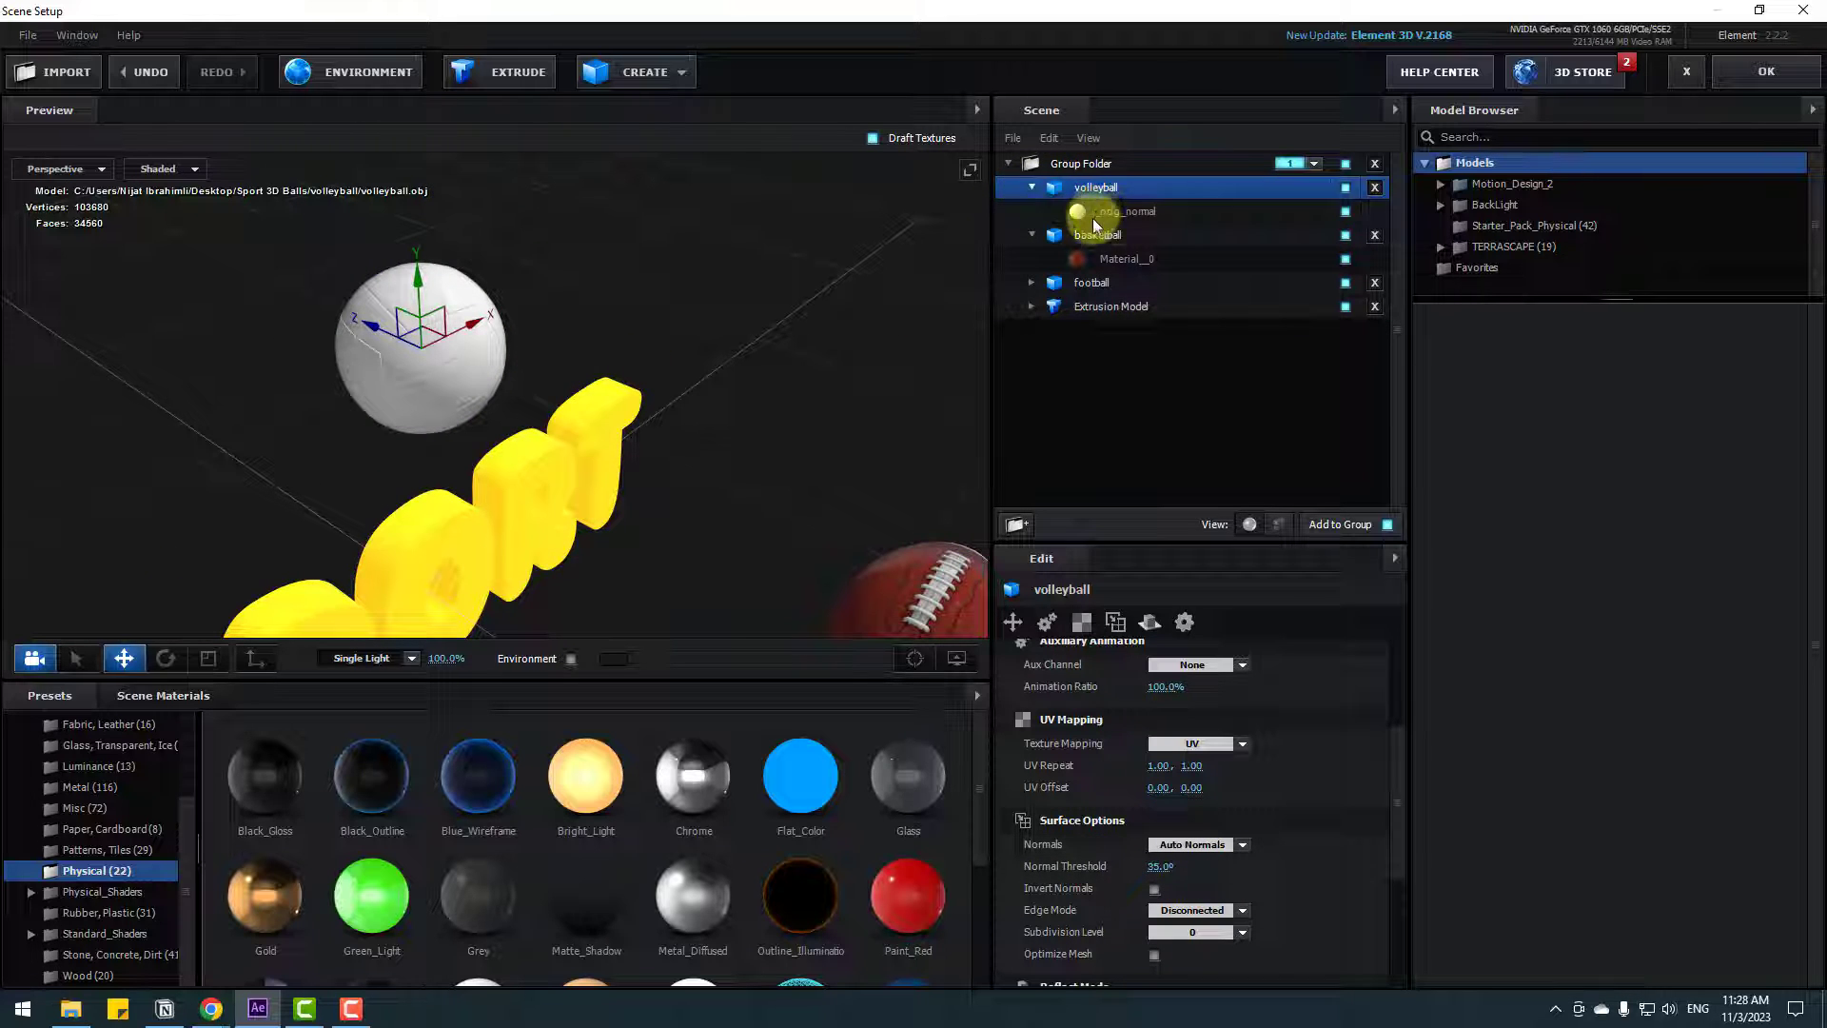
pyautogui.click(1117, 213)
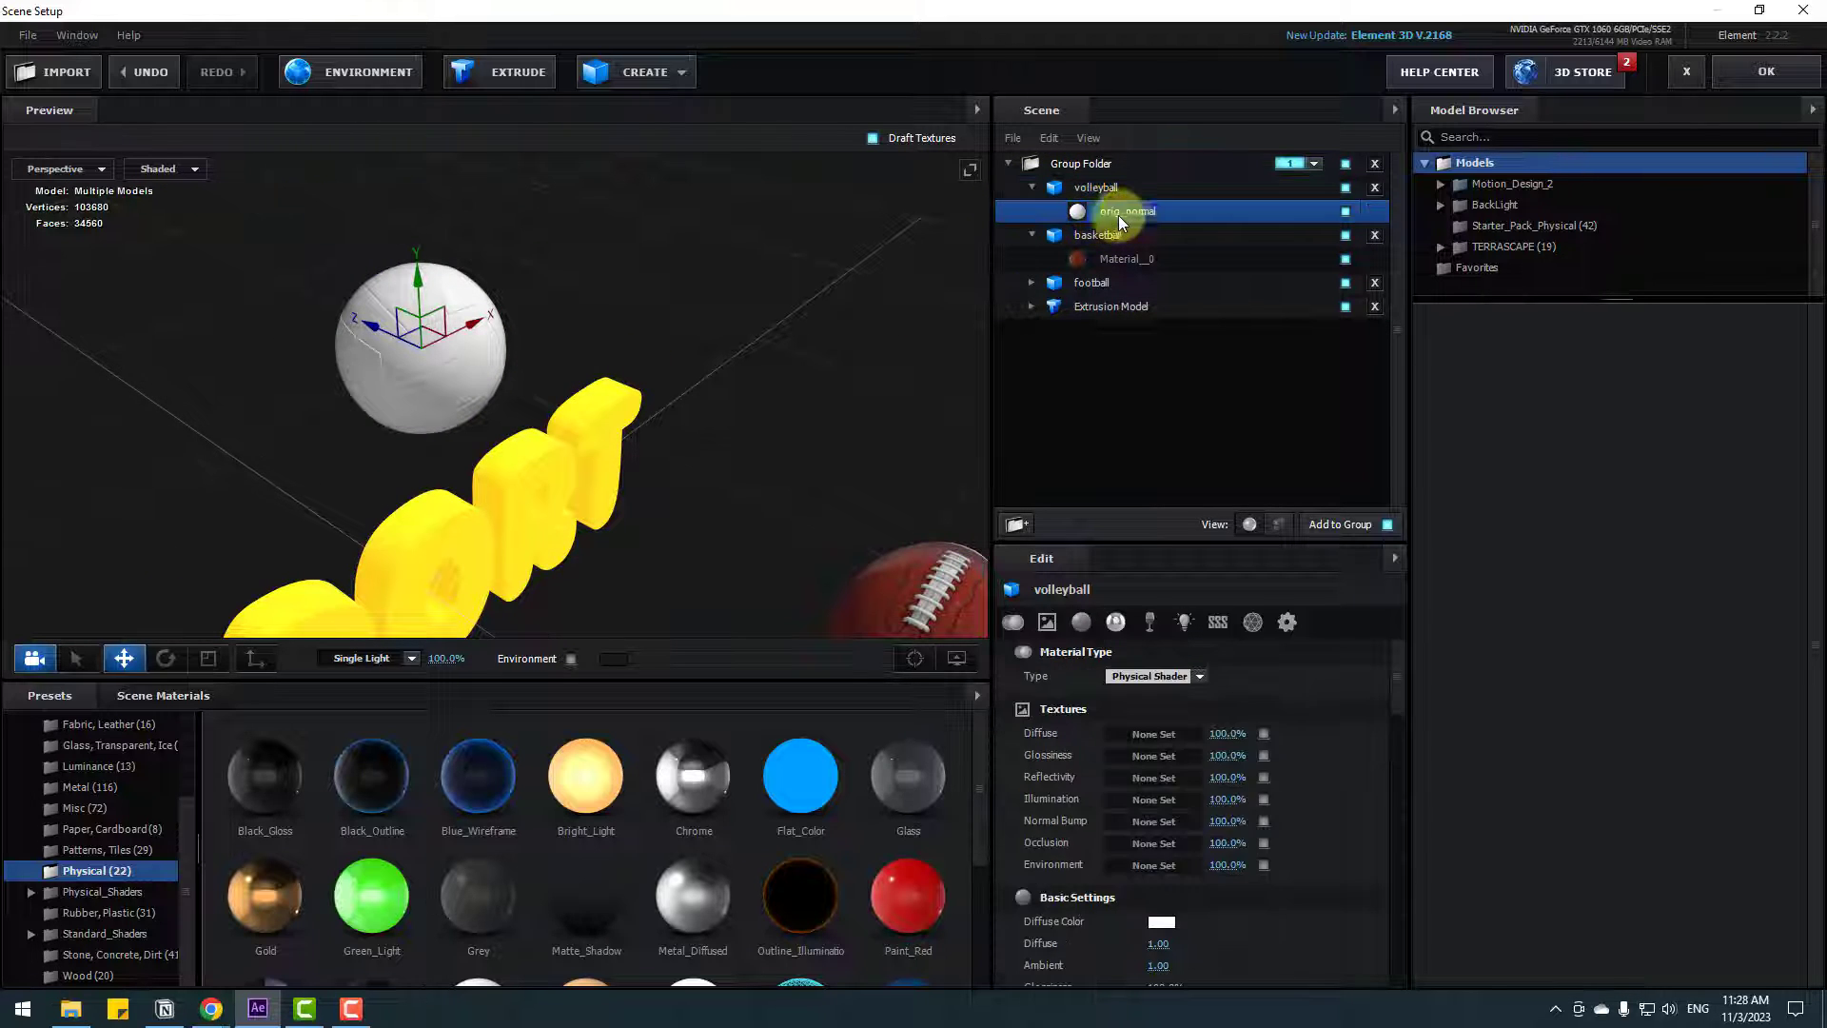
pyautogui.click(1138, 736)
pyautogui.click(1227, 633)
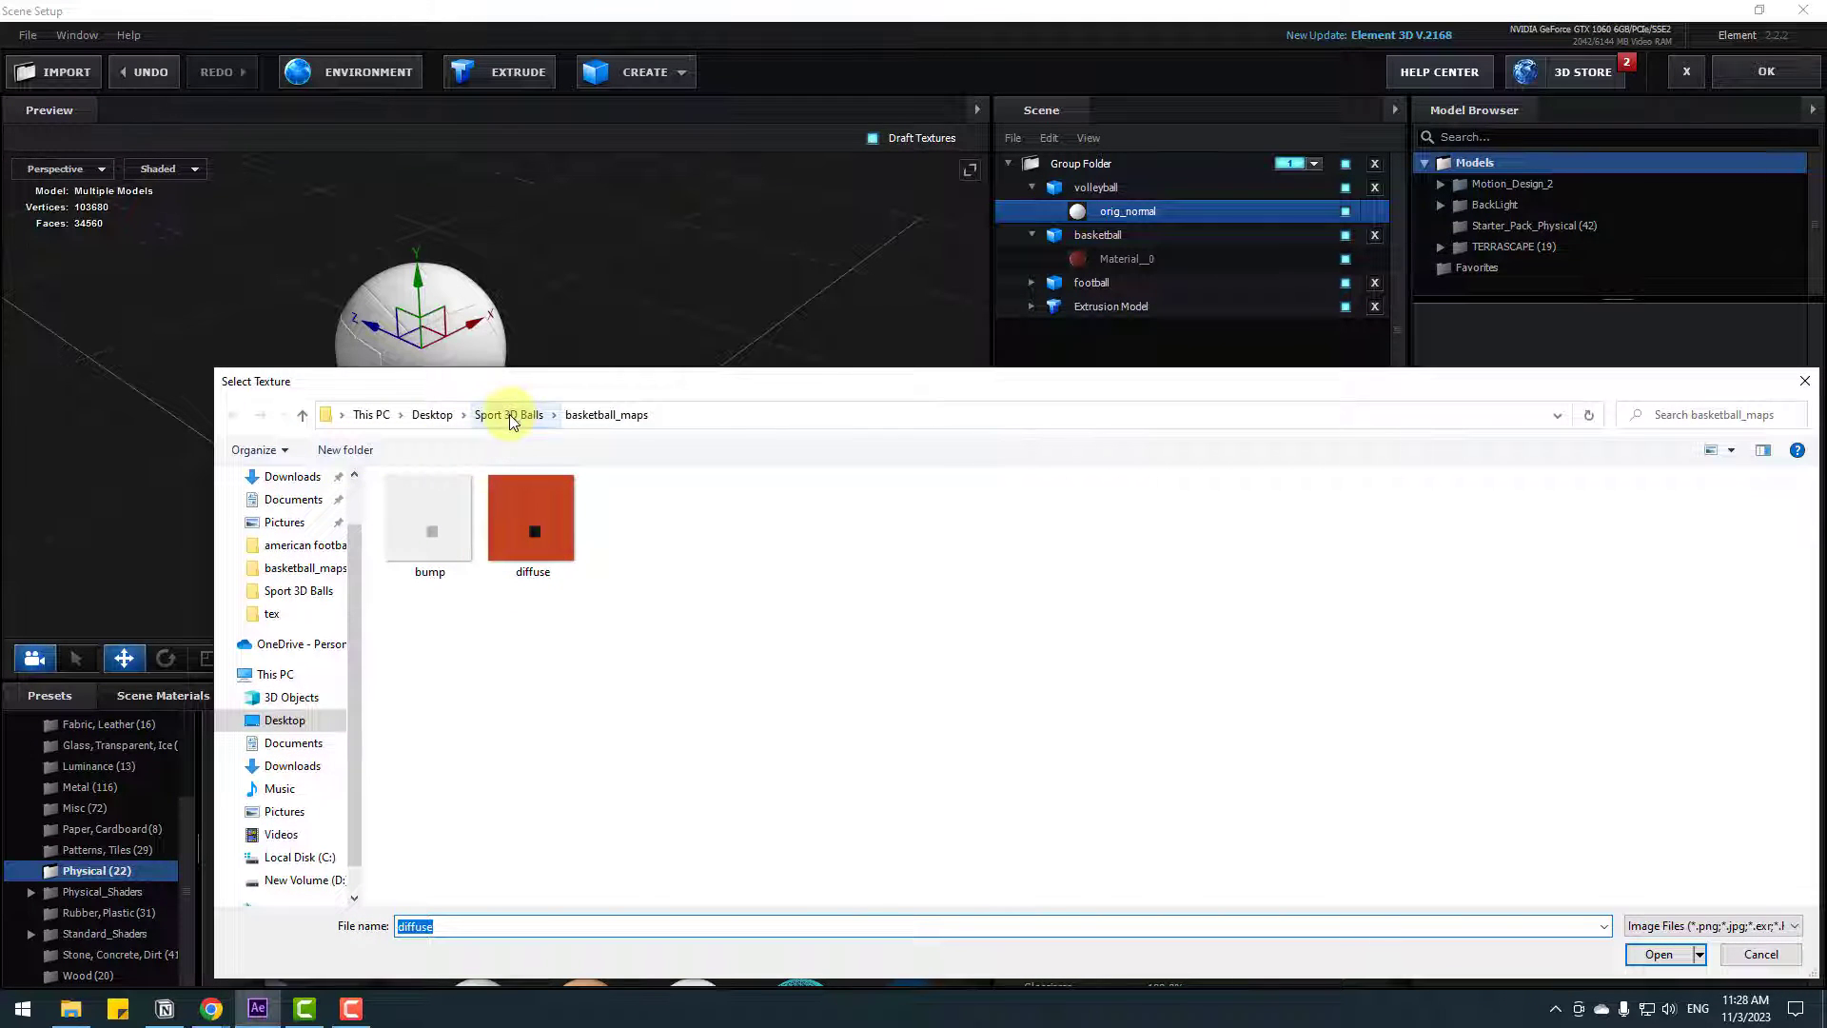
pyautogui.click(510, 416)
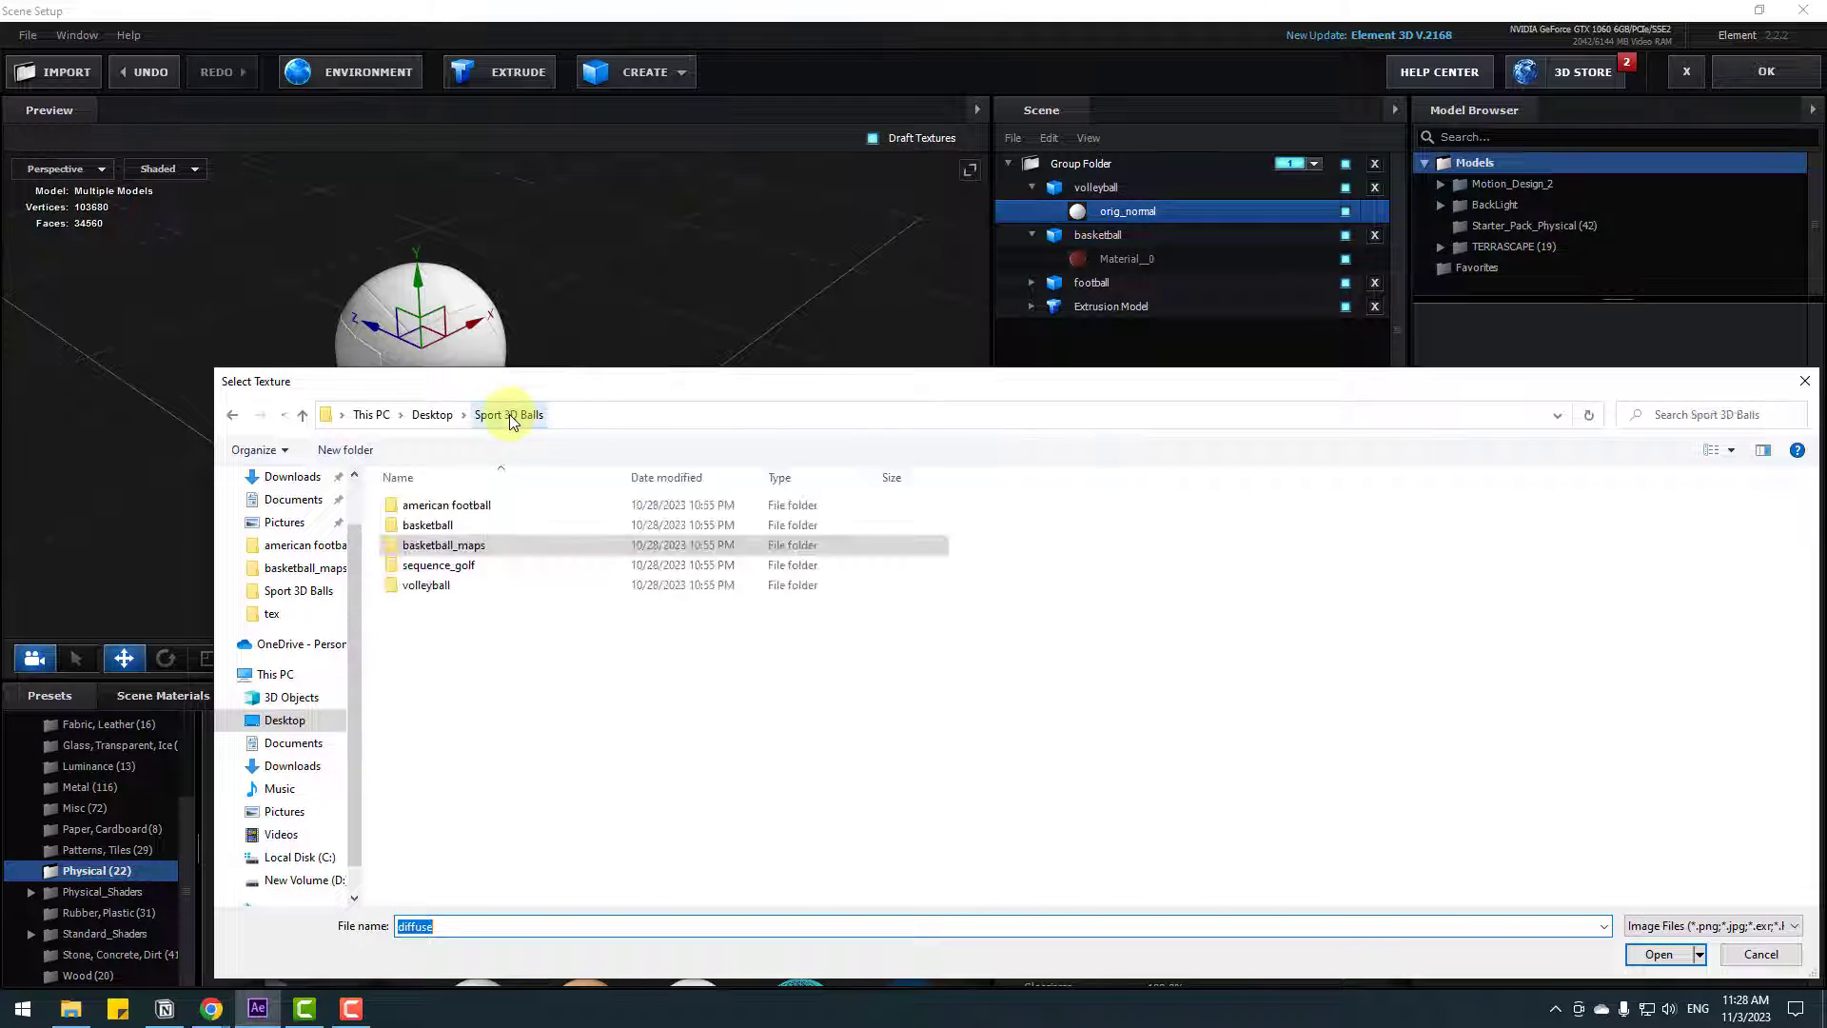
pyautogui.doubleClick(433, 588)
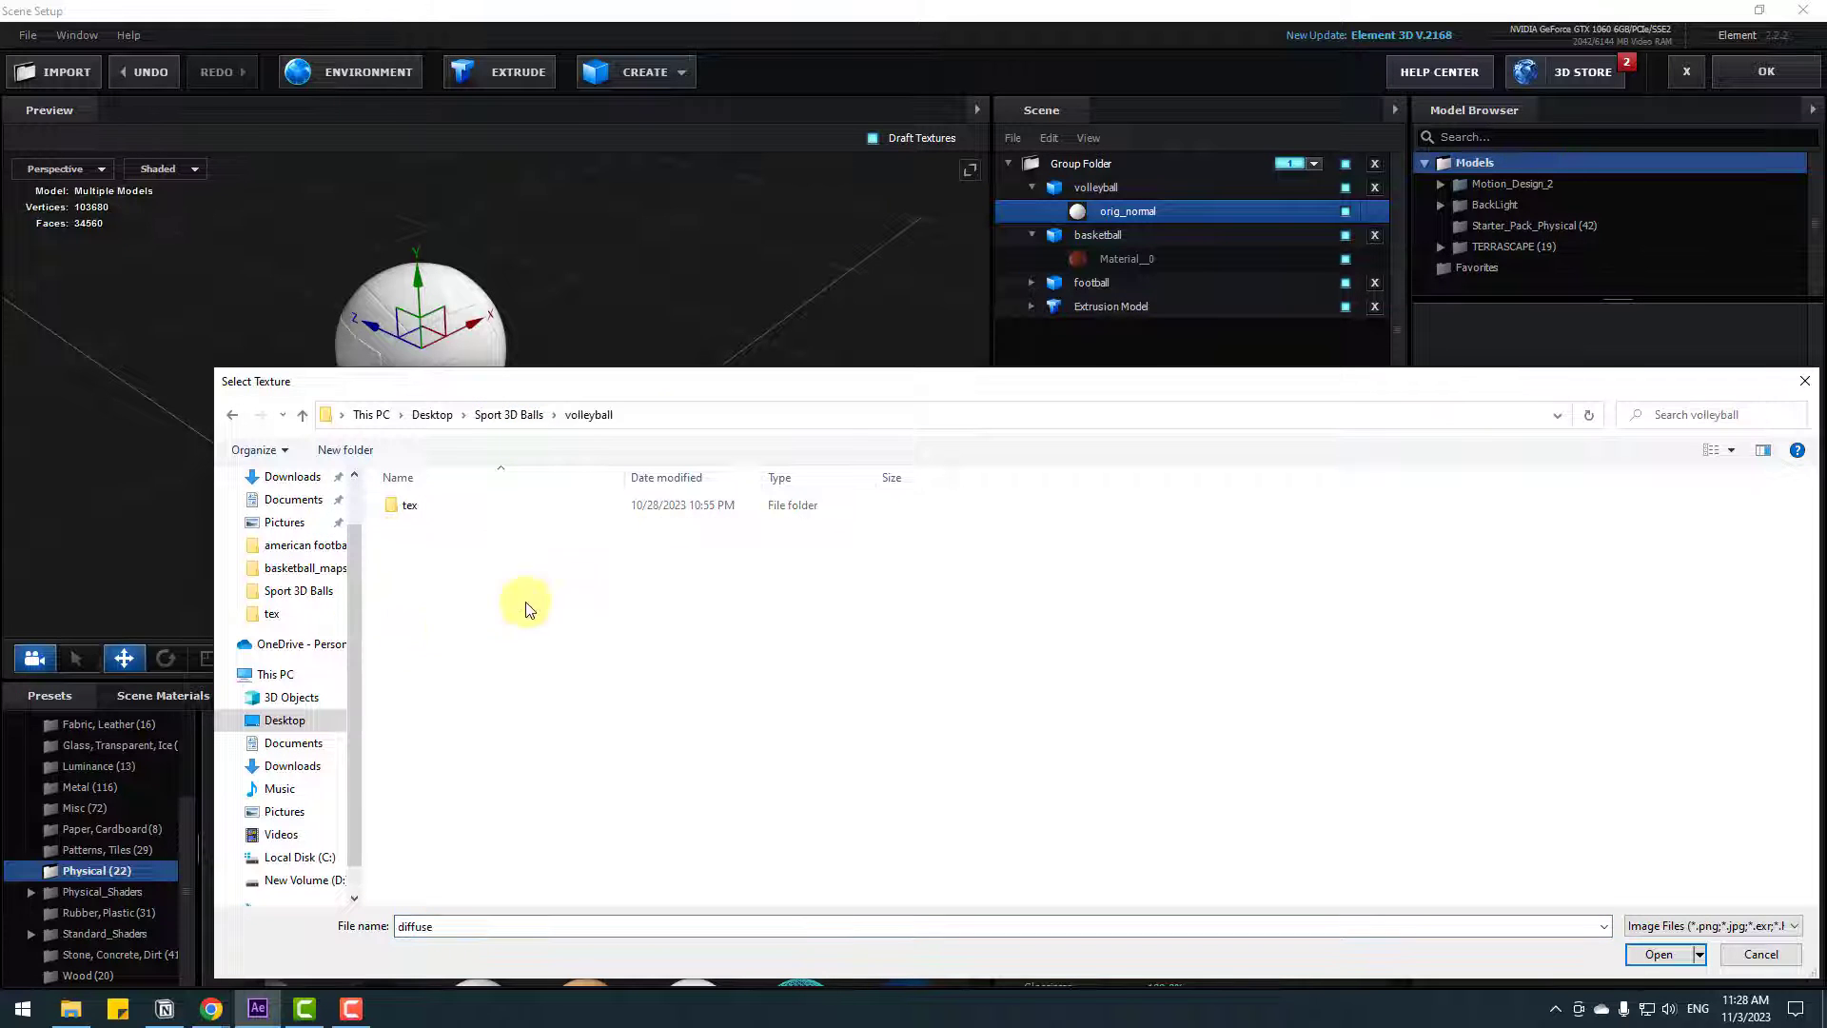
pyautogui.doubleClick(411, 504)
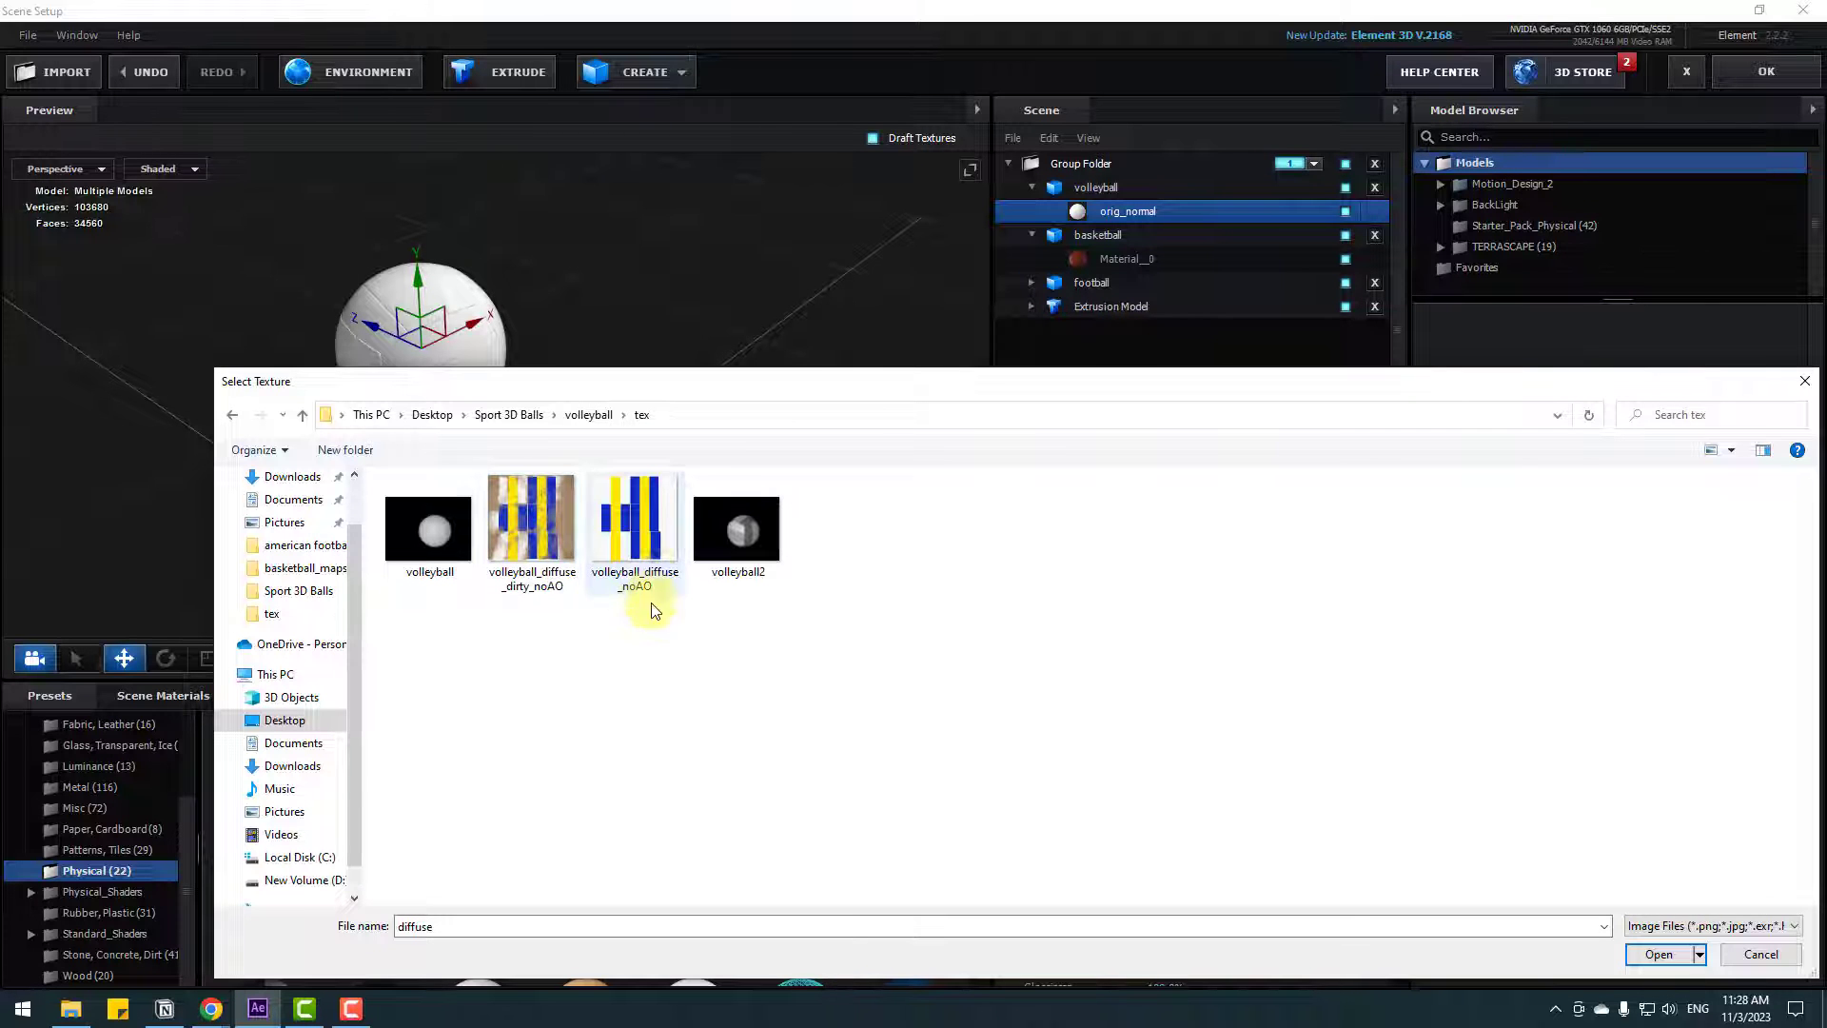
pyautogui.click(632, 506)
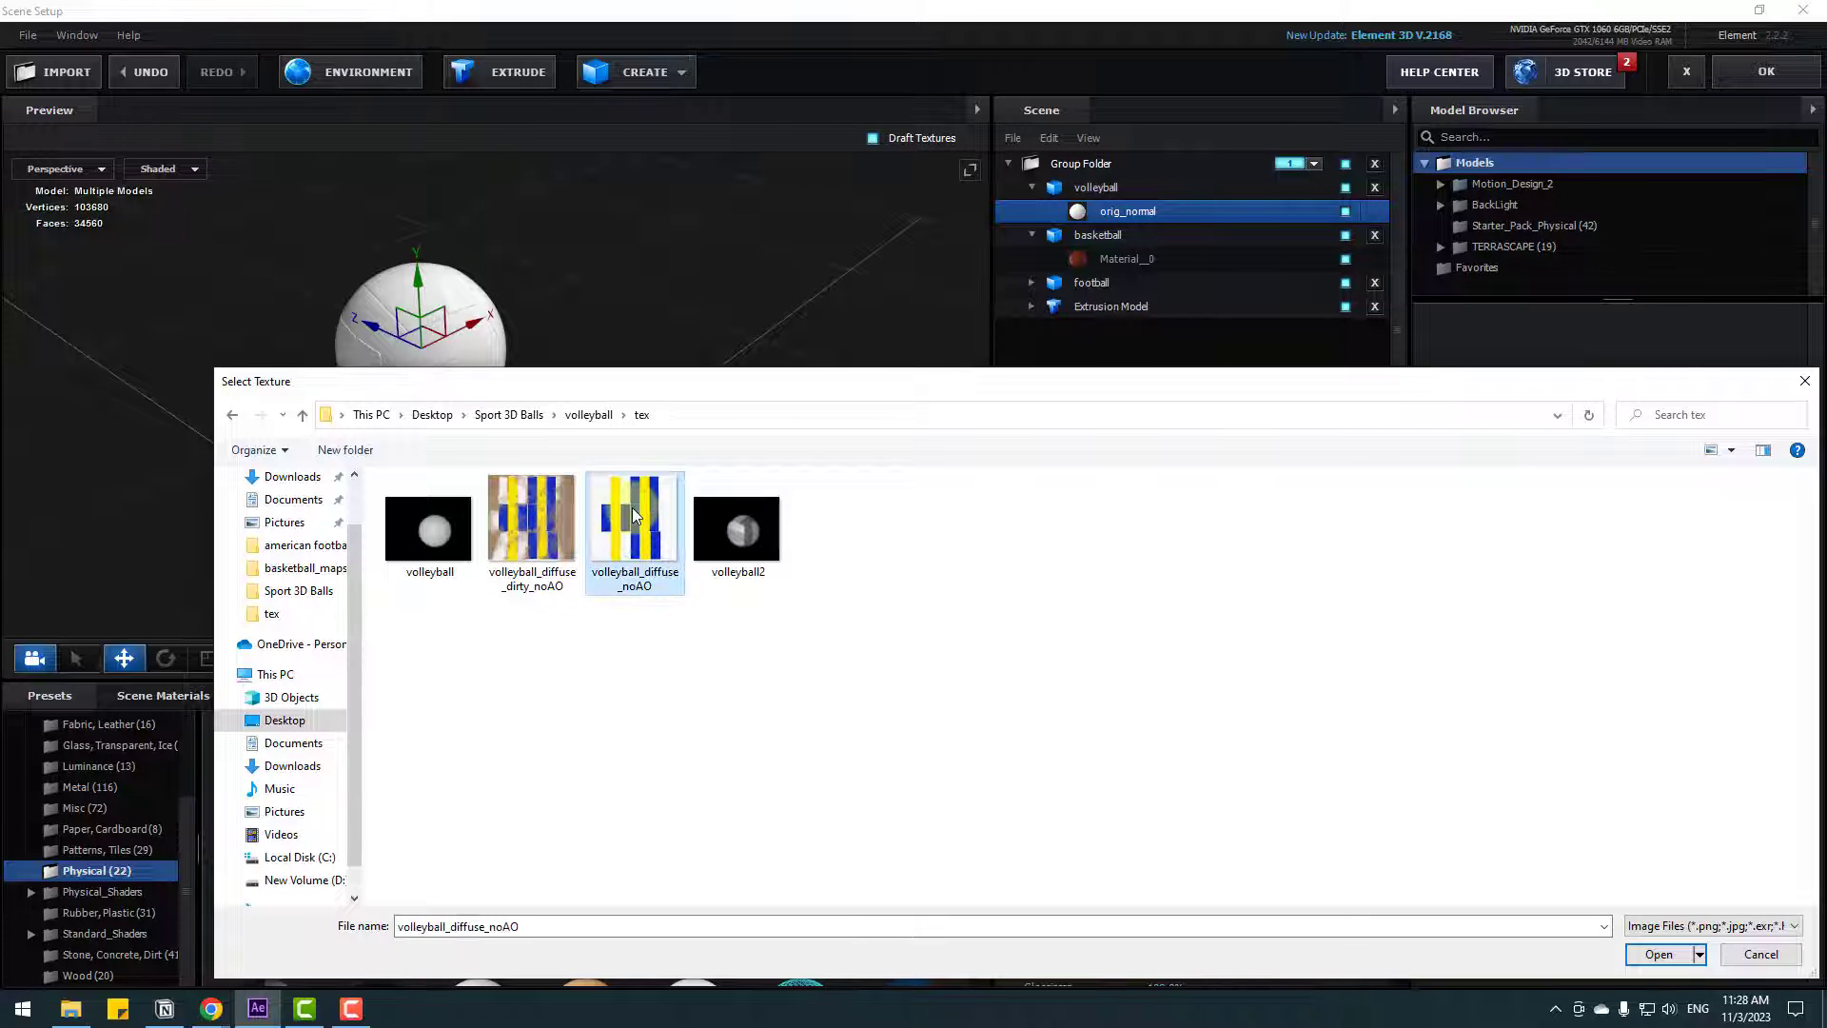
pyautogui.click(1664, 955)
pyautogui.click(1426, 939)
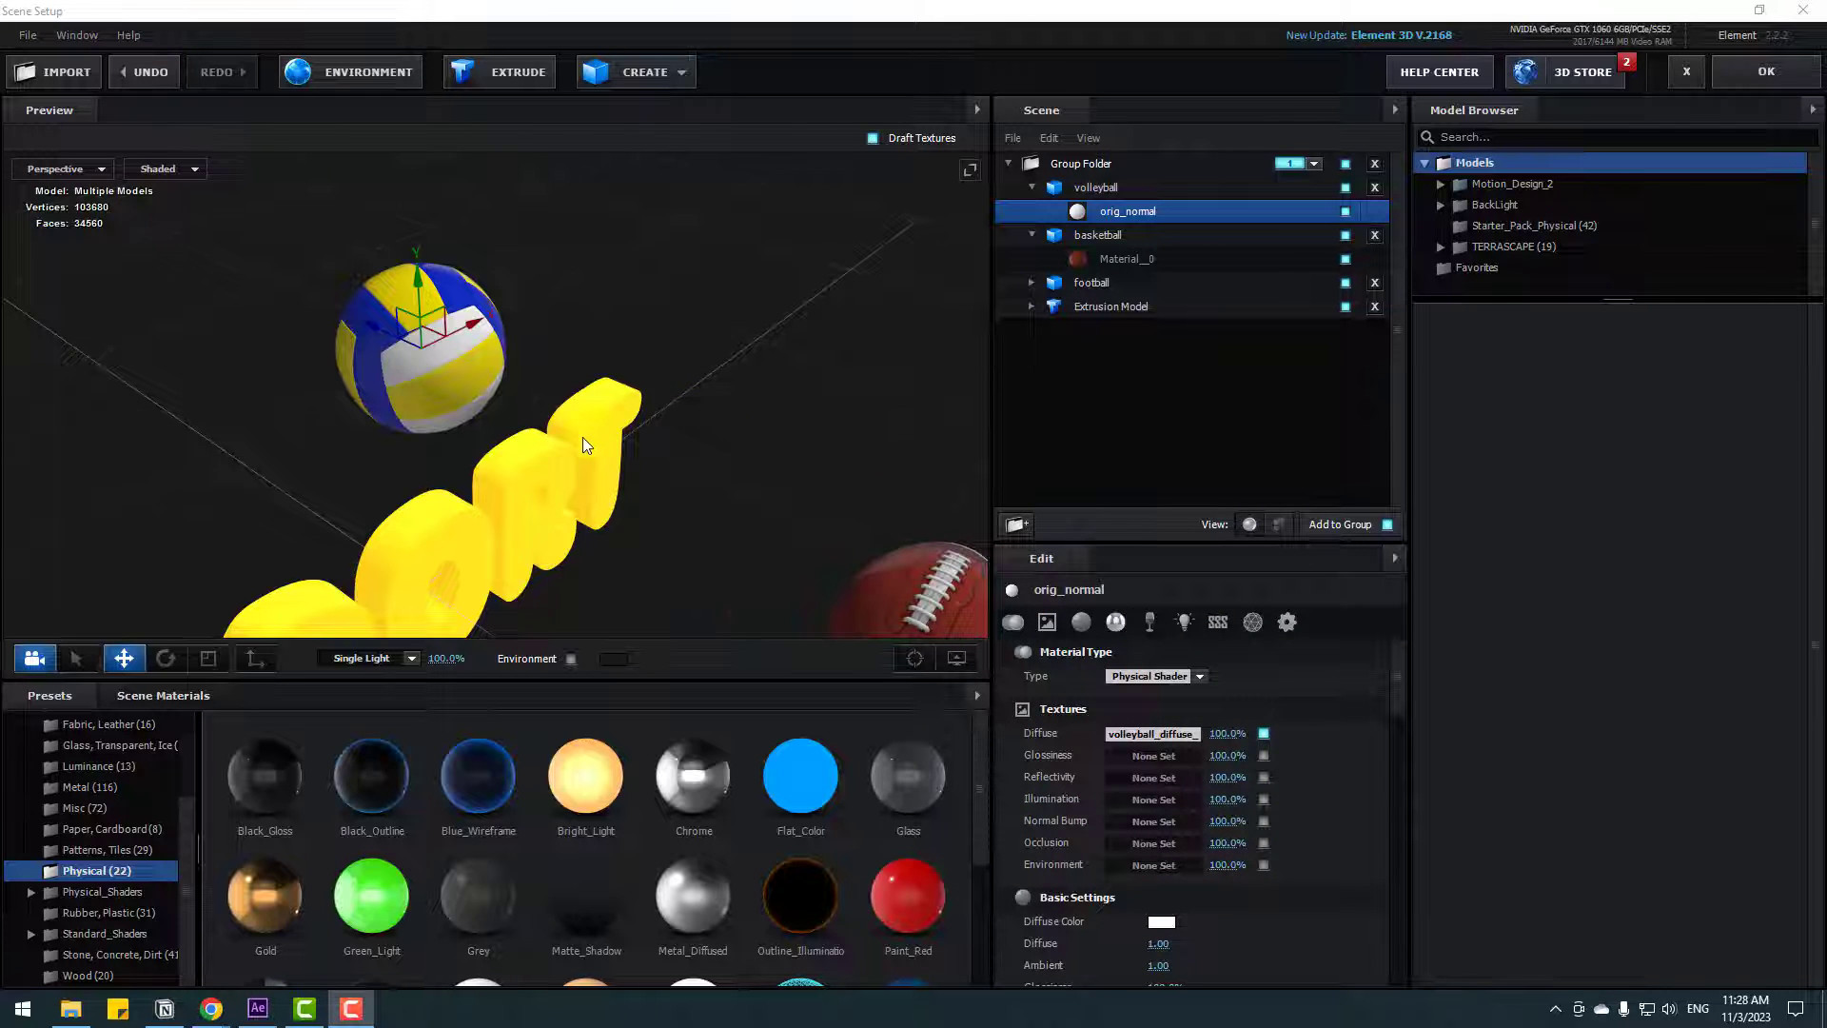
# - Import the football 3D object from Sport 3D Balls with default preferences and place it behind the start of the SPORT text
pyautogui.scroll(-5, 550, 443)
pyautogui.moveTo(550, 444); pyautogui.dragTo(614, 476)
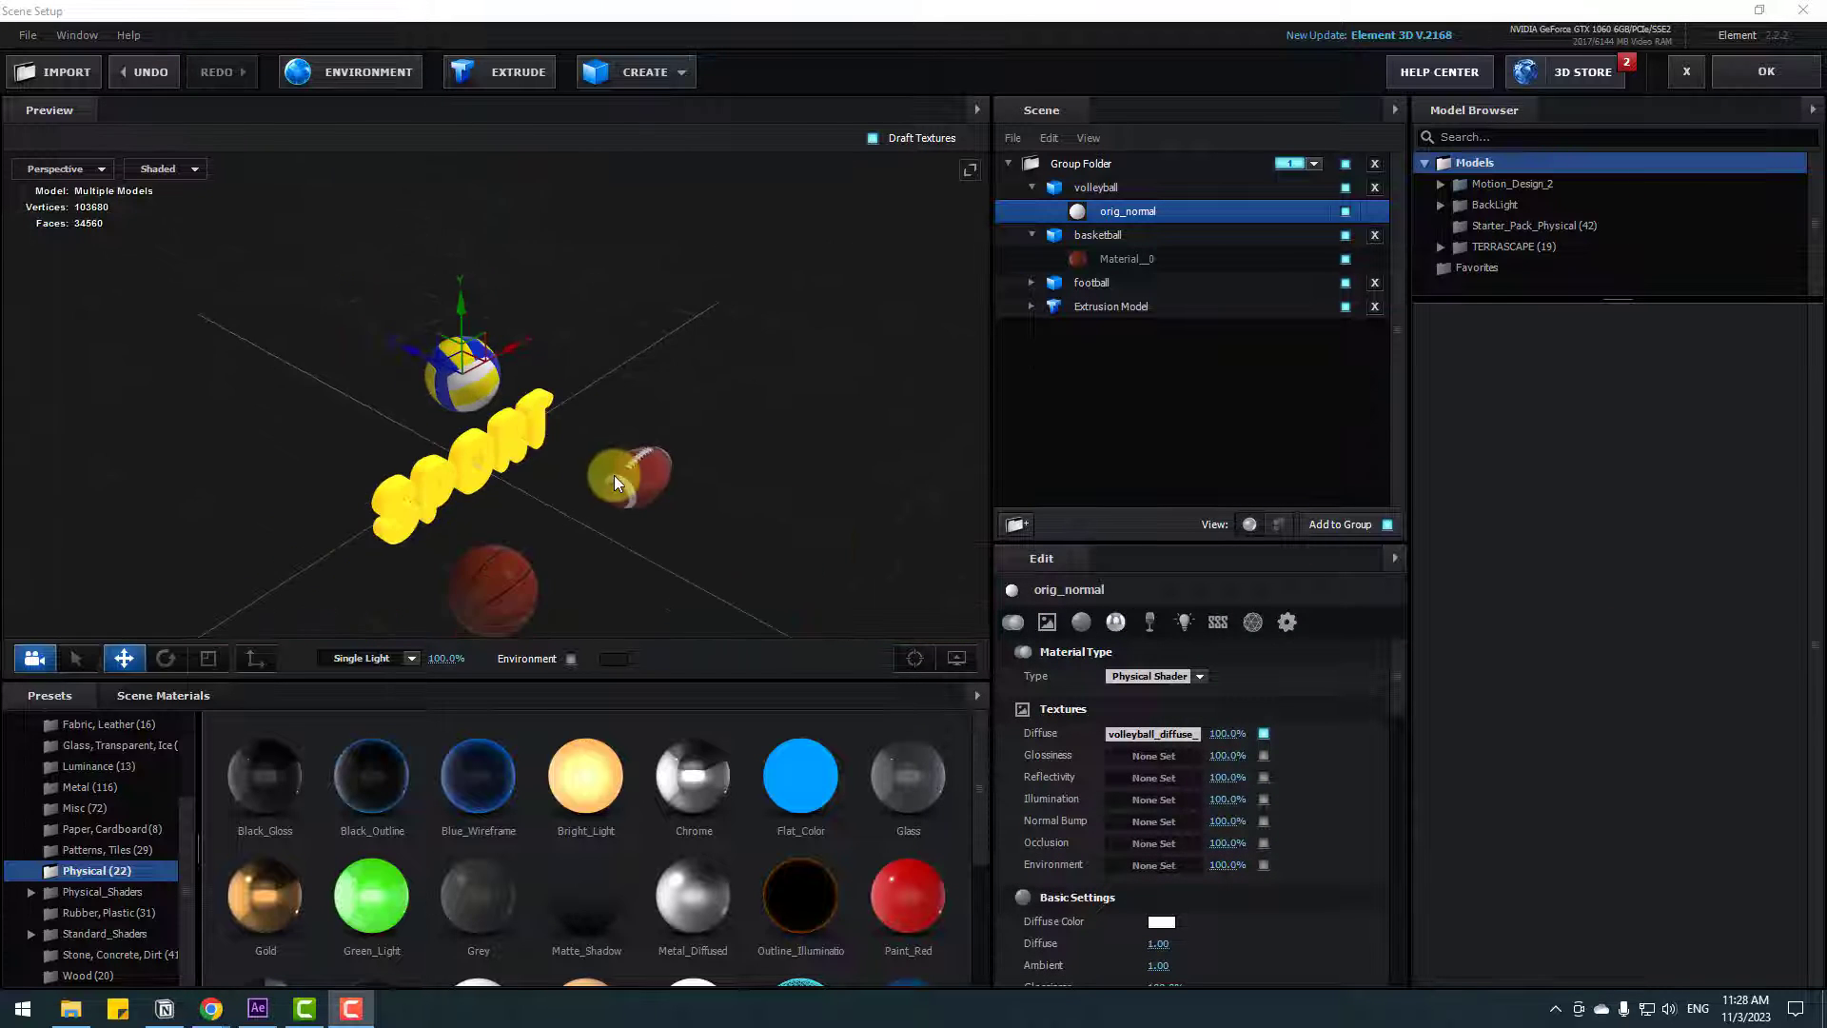
pyautogui.click(57, 76)
pyautogui.click(307, 67)
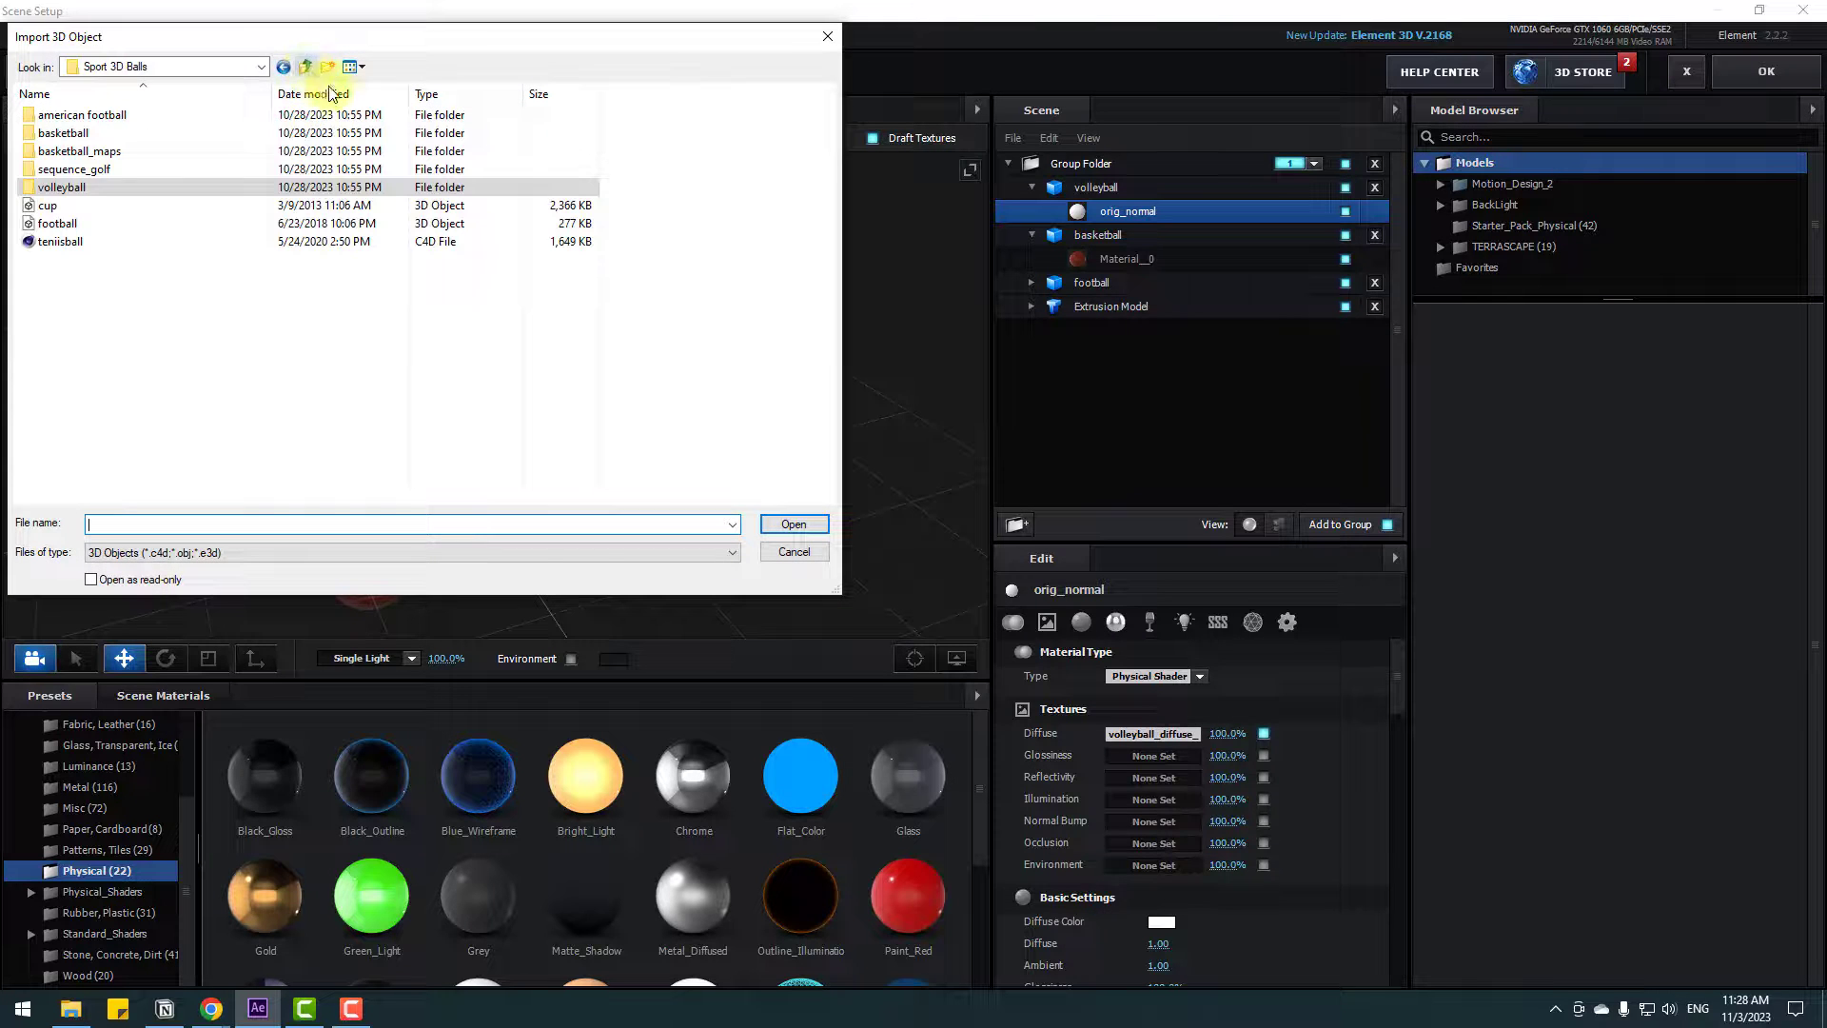
pyautogui.click(59, 224)
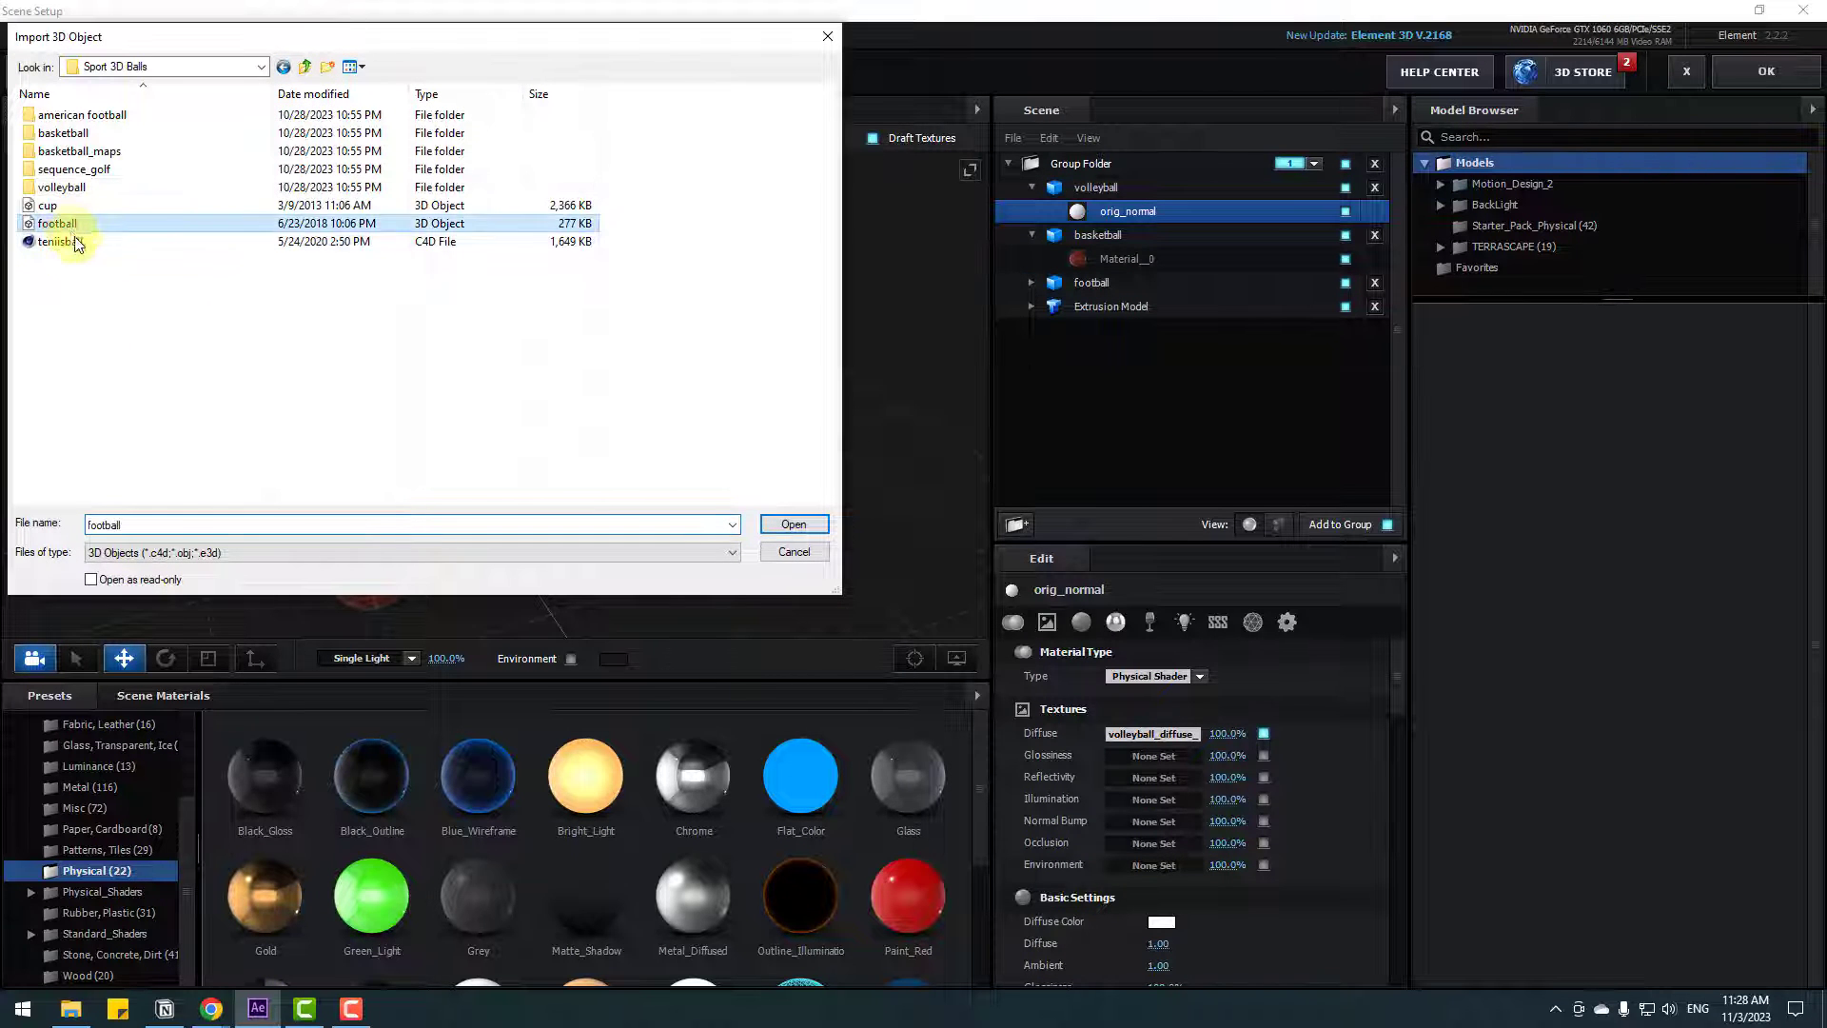
pyautogui.click(794, 525)
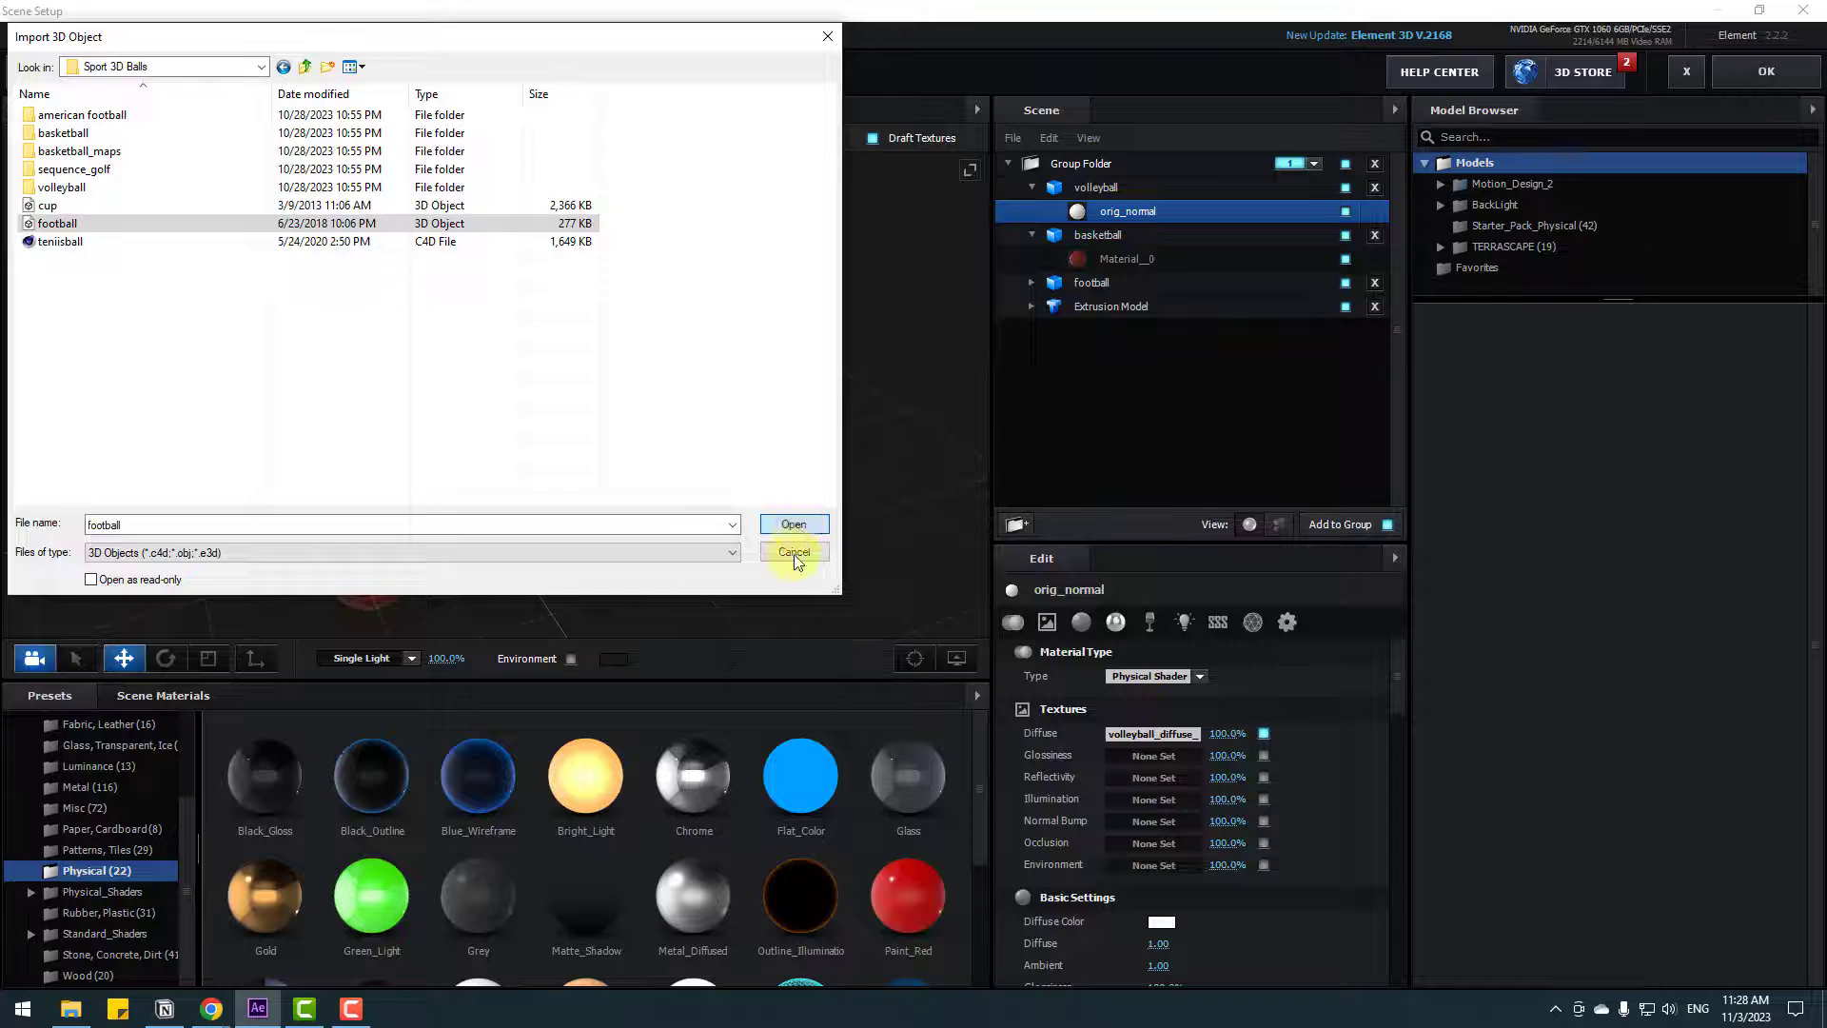
pyautogui.click(1044, 687)
pyautogui.moveTo(492, 482); pyautogui.dragTo(409, 428)
# - Apply the Black_Gloss preset to the black material of the soccer ball
pyautogui.click(1033, 209)
pyautogui.click(1035, 186)
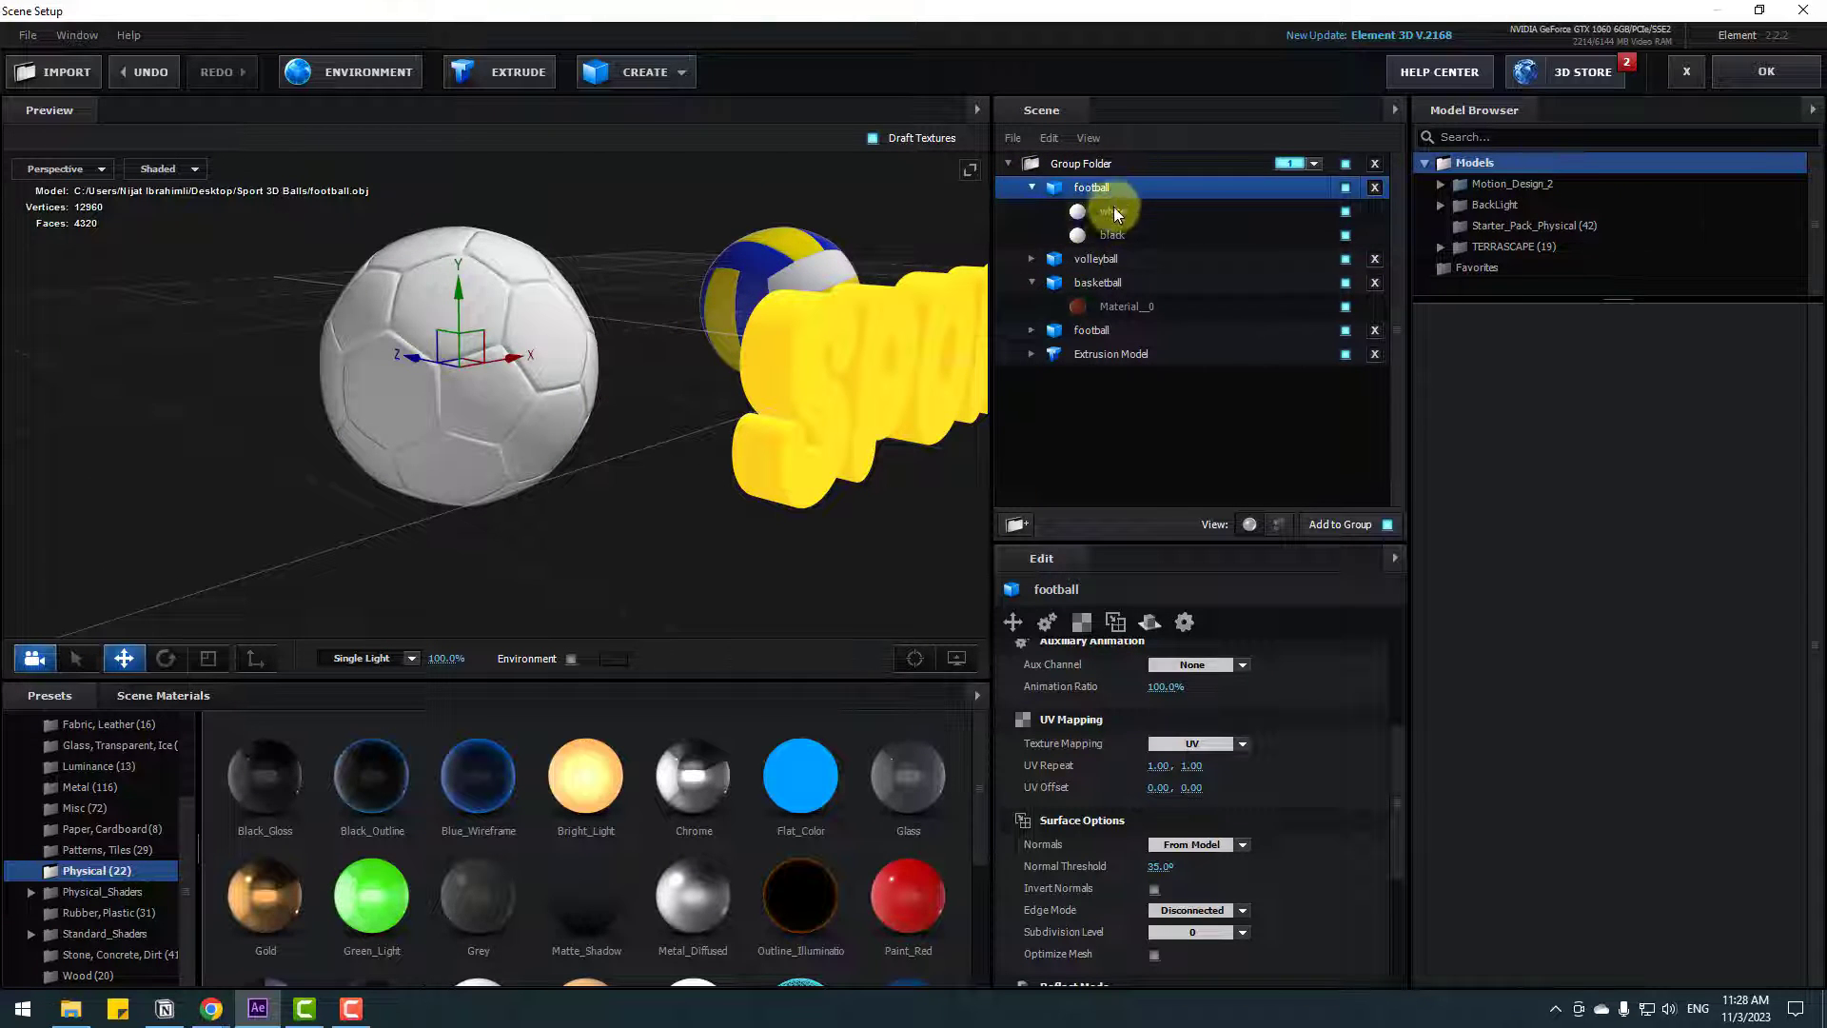
pyautogui.click(1113, 236)
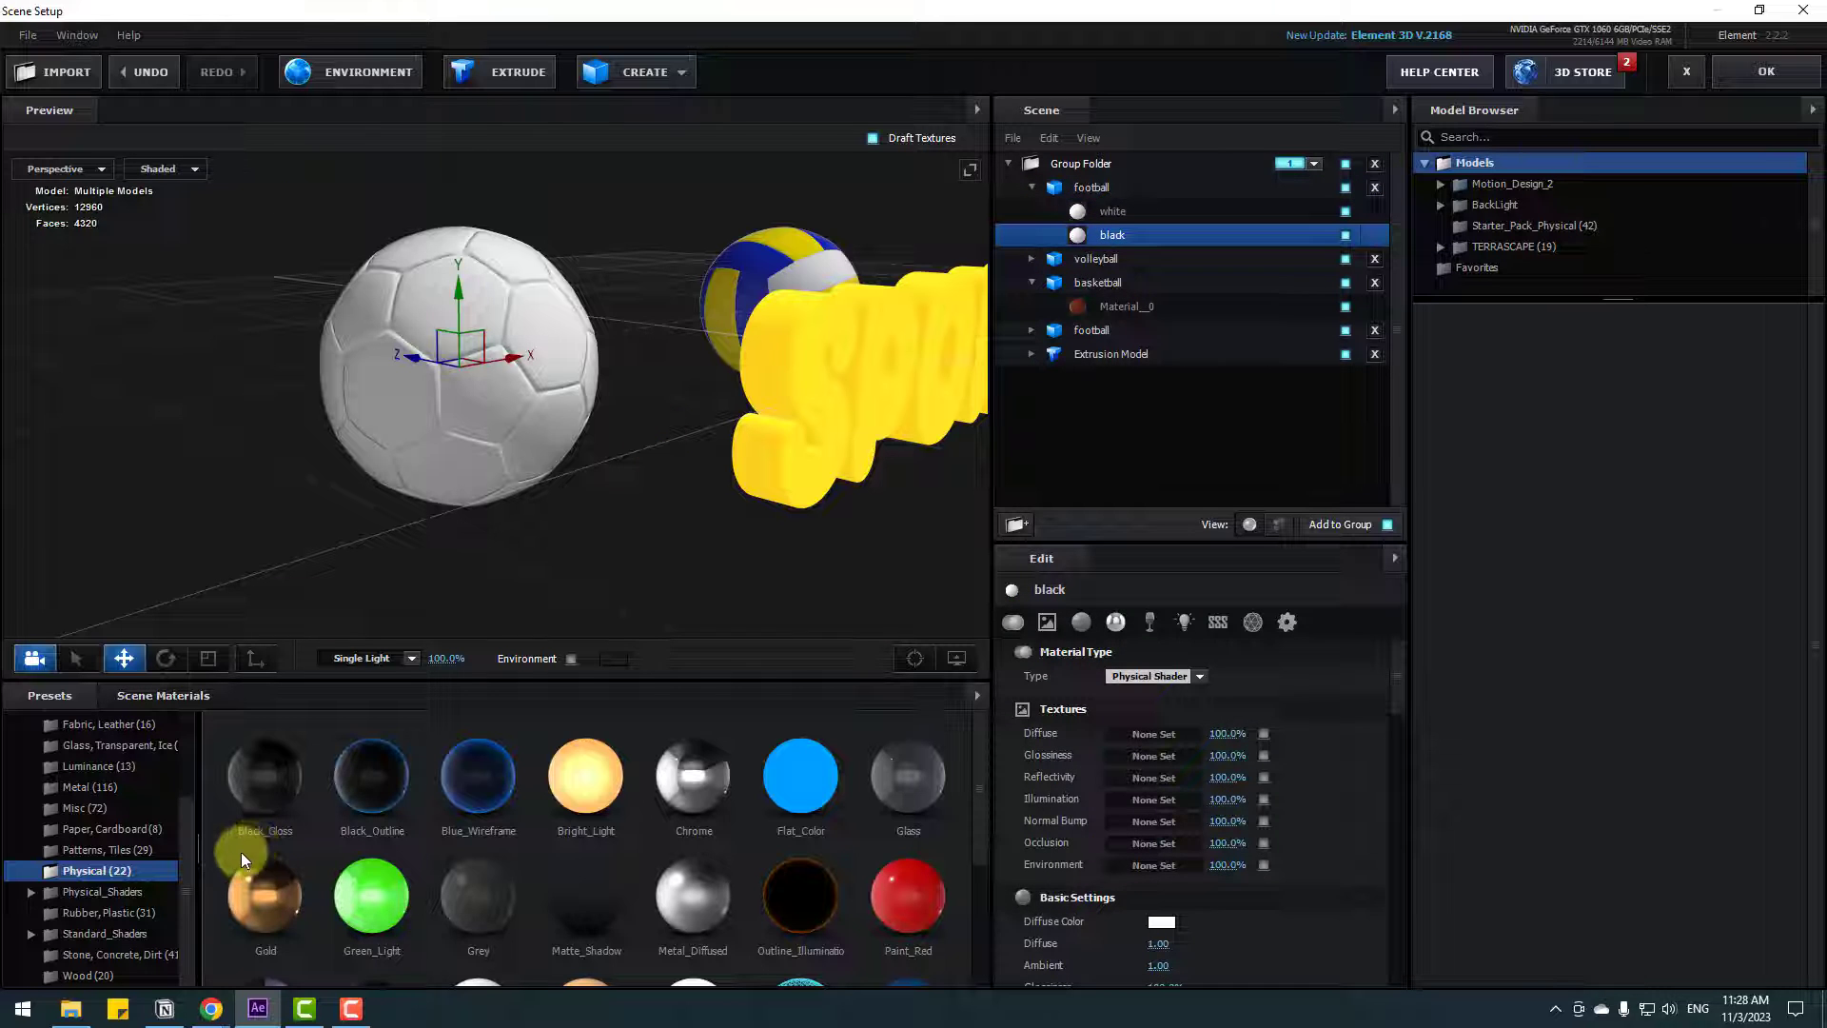
pyautogui.moveTo(264, 795); pyautogui.dragTo(1114, 238)
pyautogui.moveTo(613, 459); pyautogui.dragTo(639, 479)
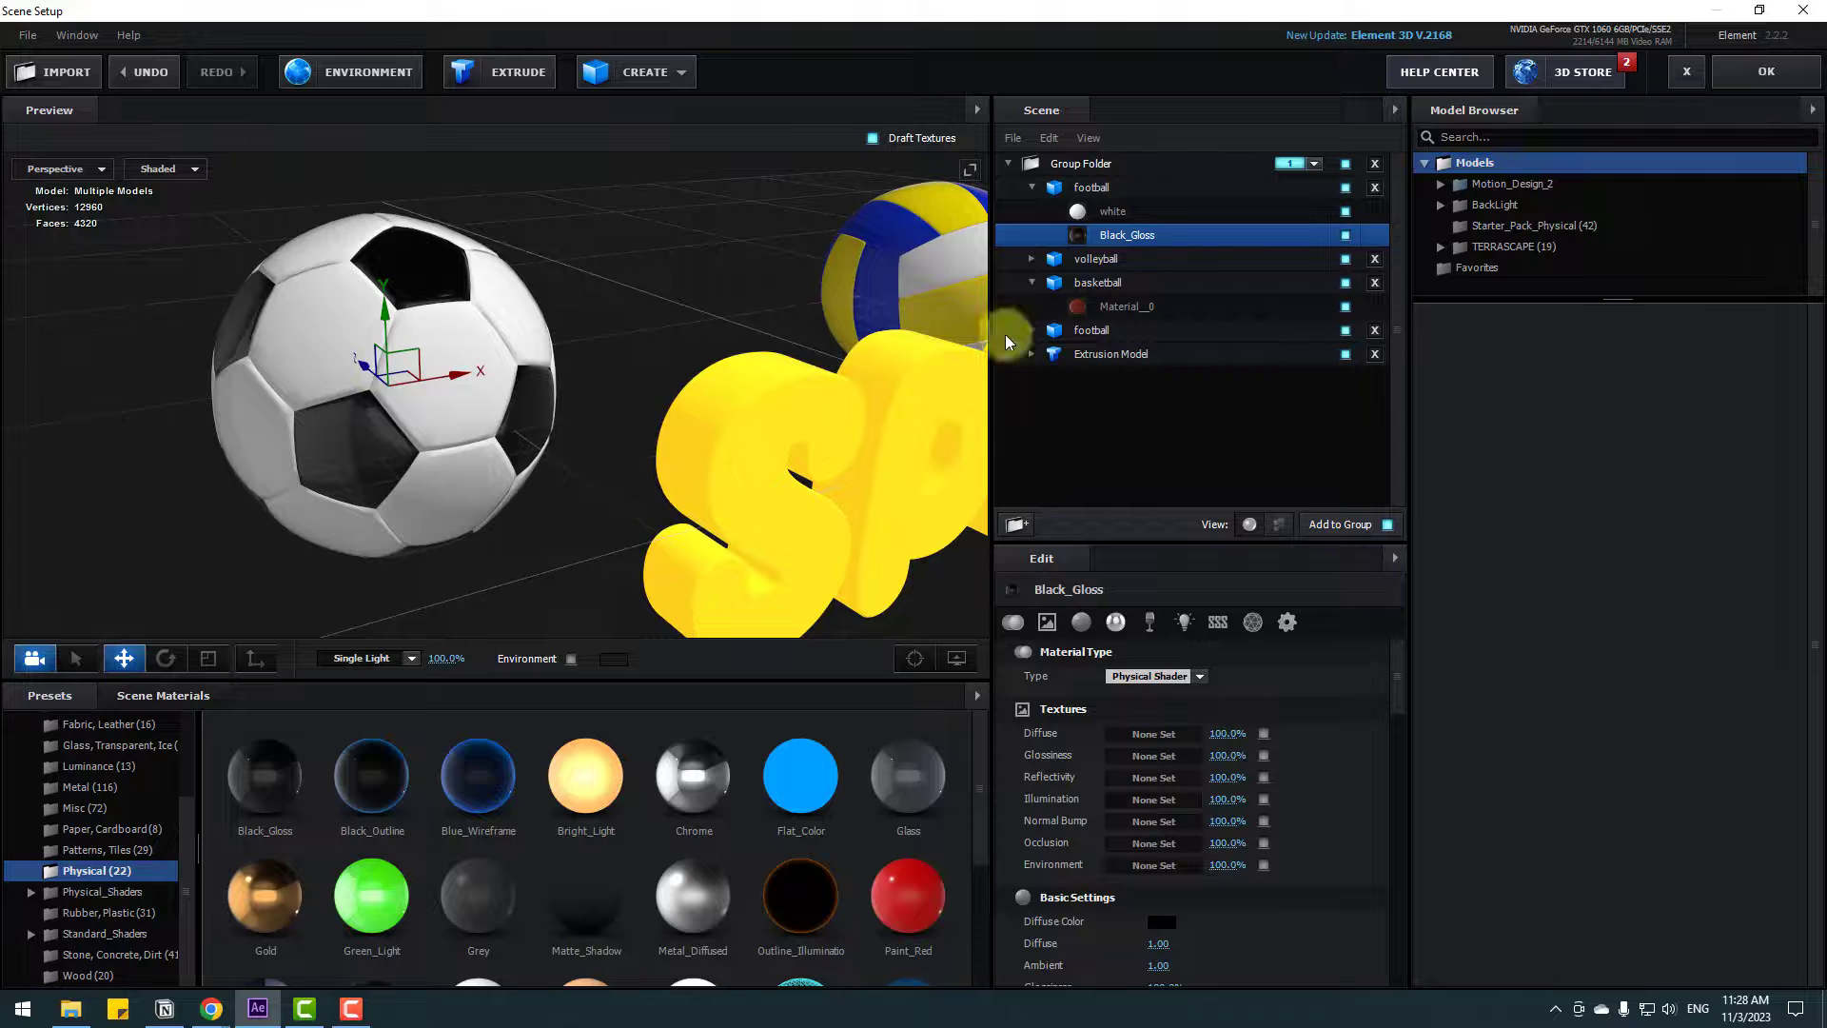
# - Apply the Black_Gloss preset to the soccer ball's white material and set its diffuse color to white
pyautogui.click(1113, 211)
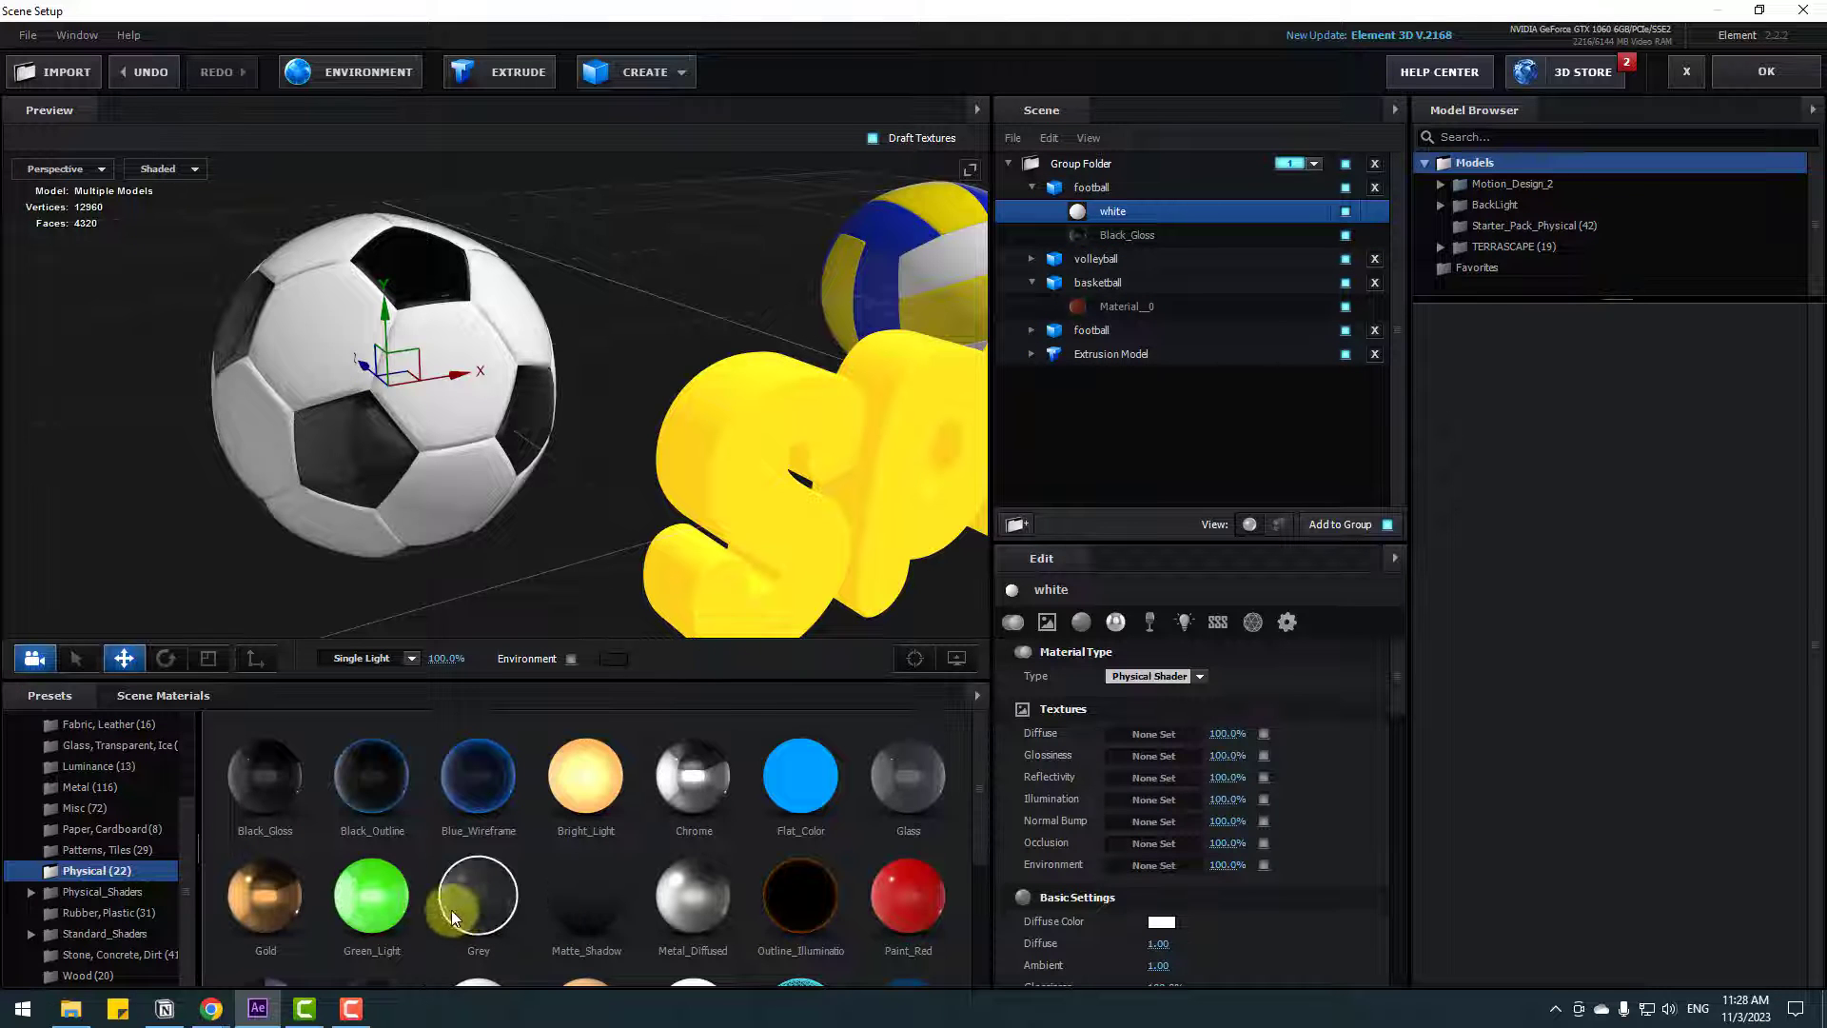
pyautogui.moveTo(253, 786); pyautogui.dragTo(1111, 213)
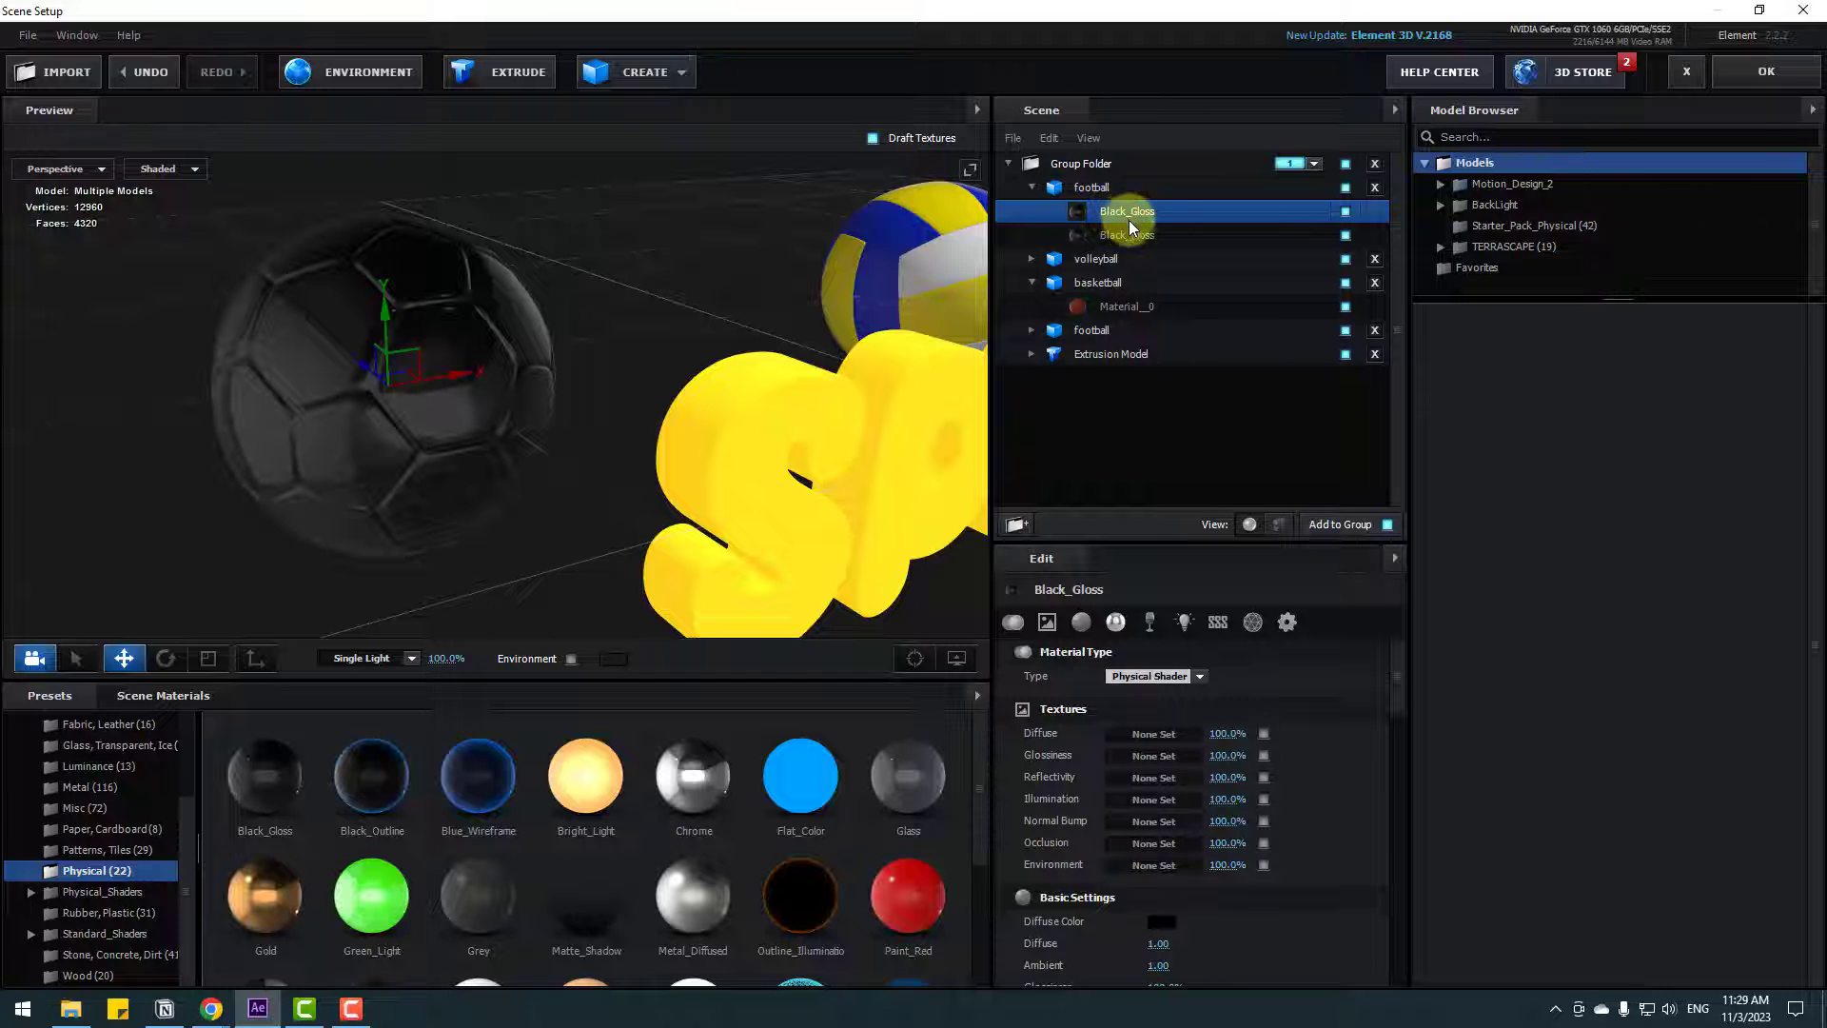
pyautogui.click(1161, 923)
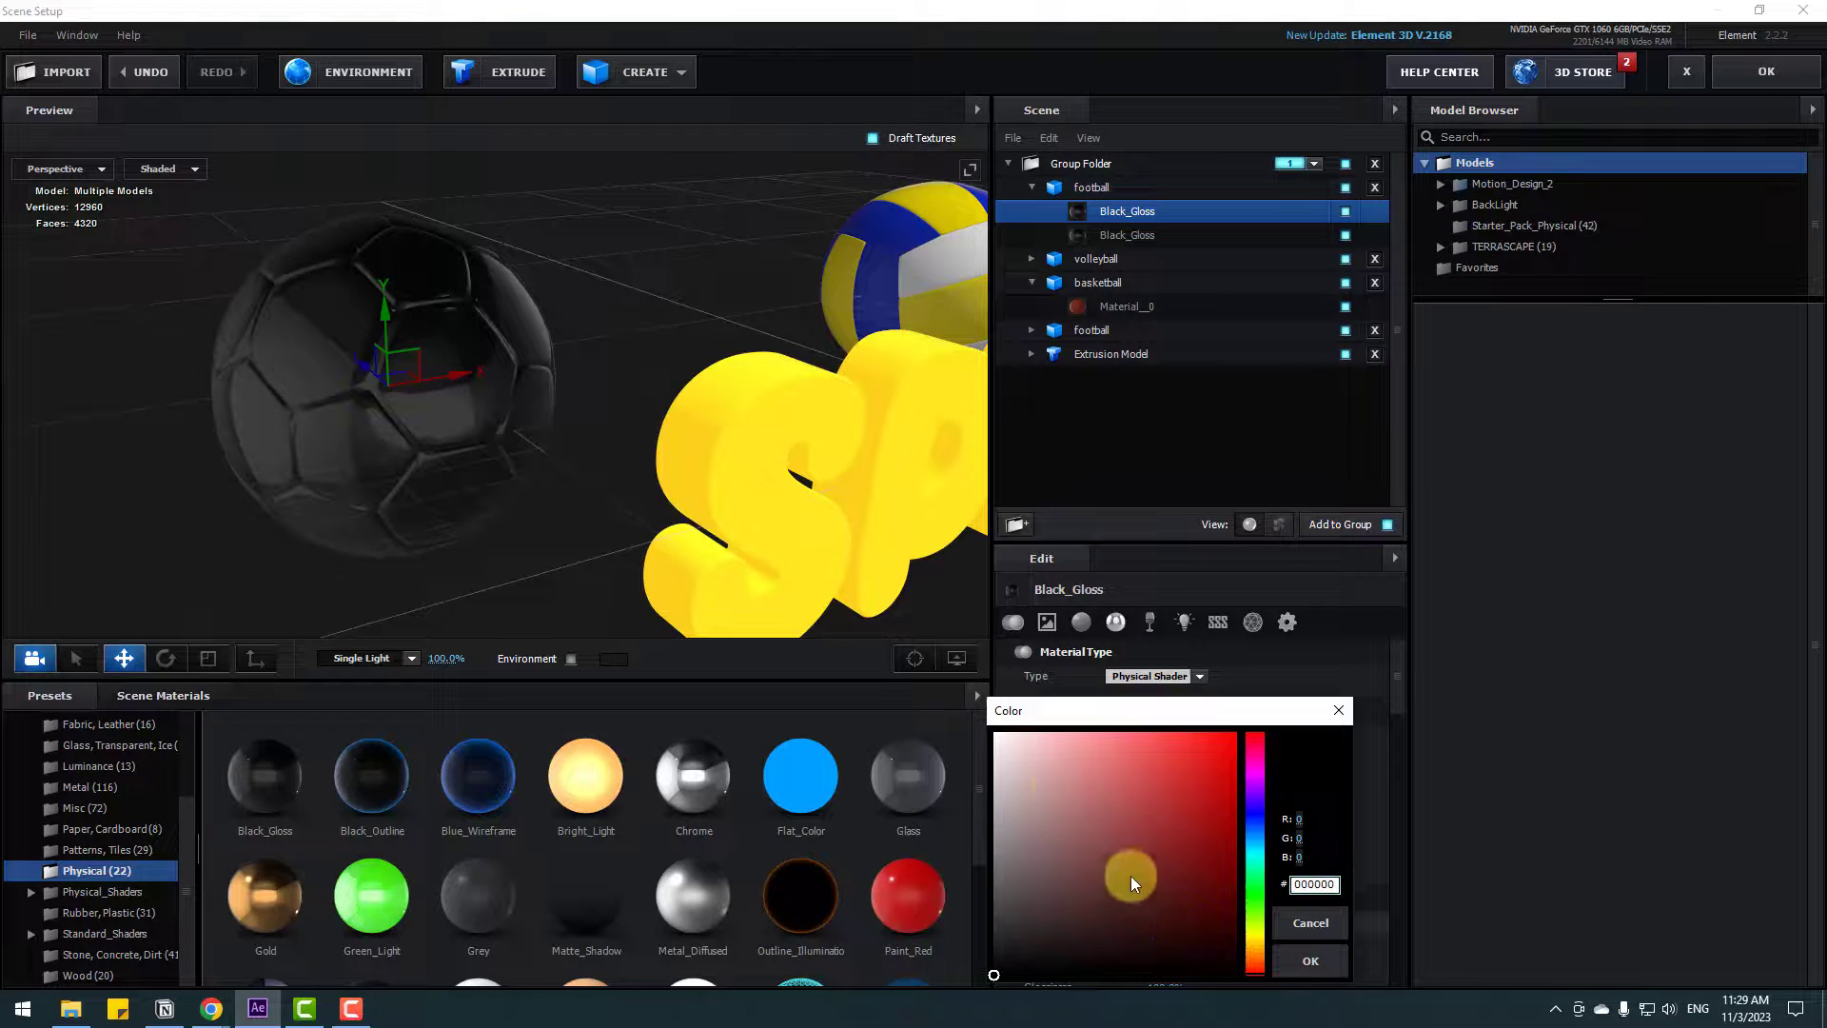
pyautogui.moveTo(1130, 876); pyautogui.dragTo(990, 717)
pyautogui.click(1304, 961)
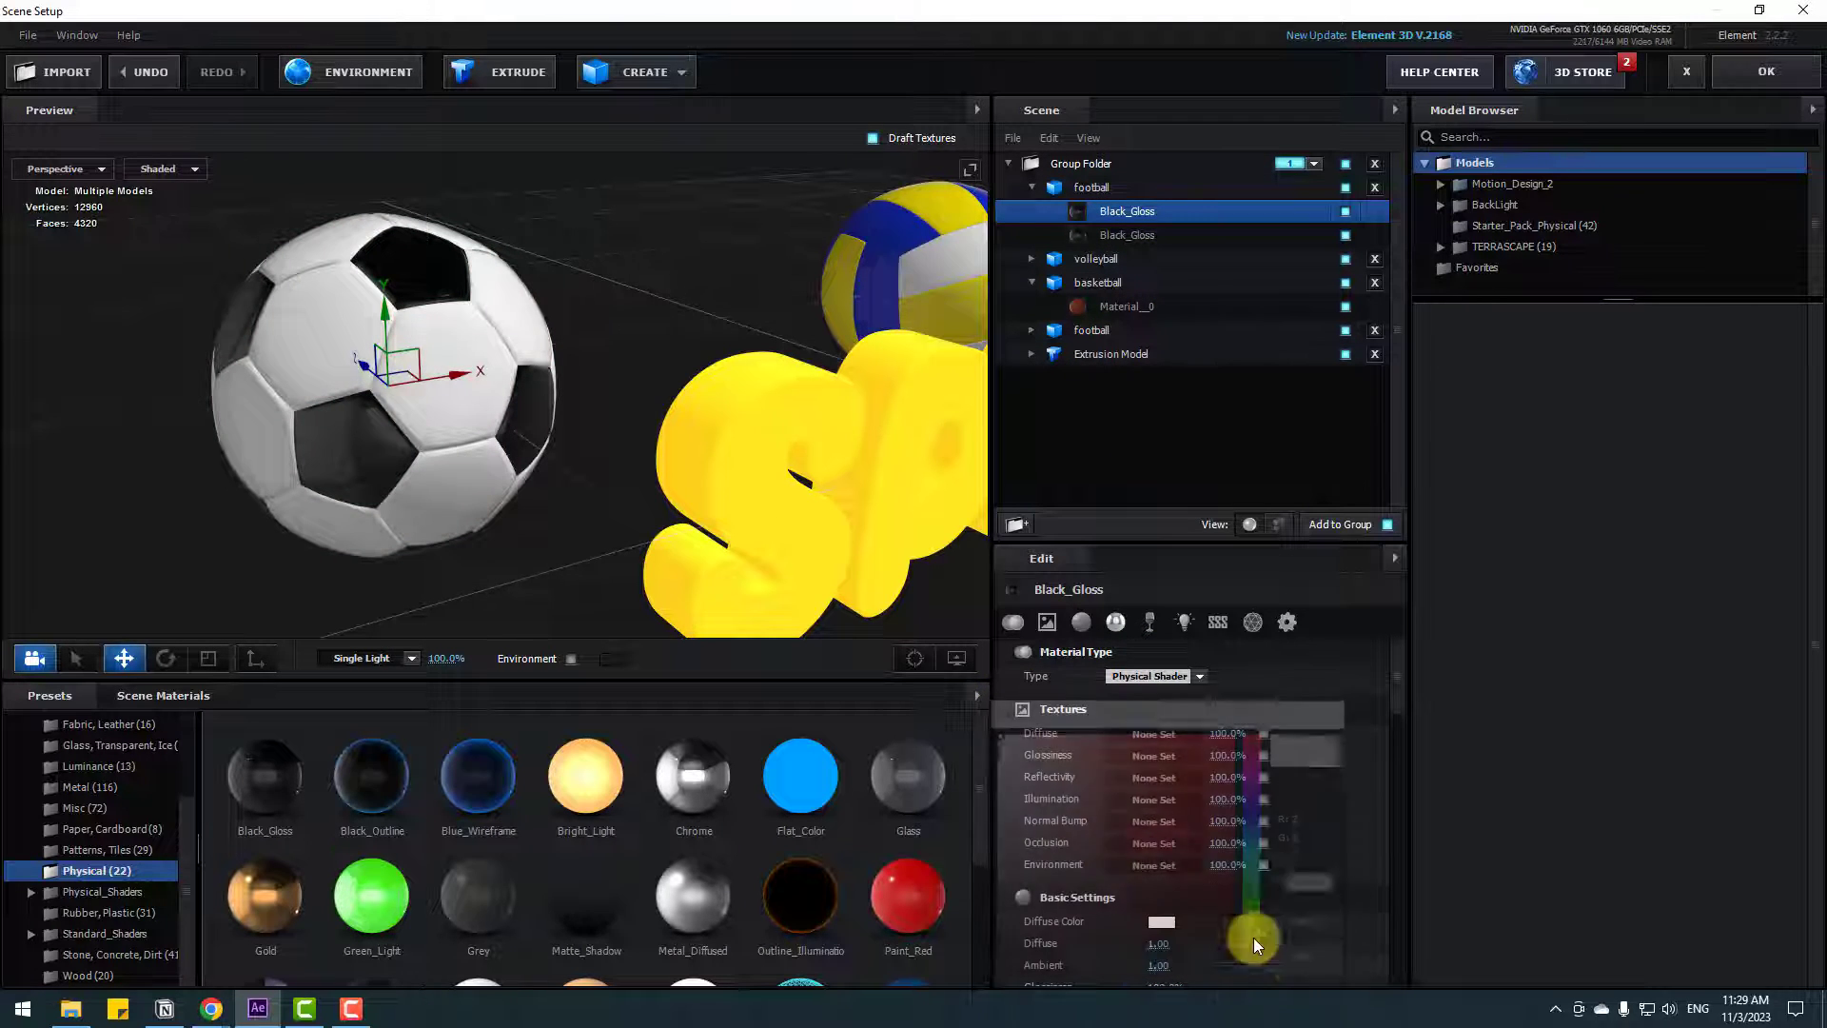
pyautogui.moveTo(428, 488); pyautogui.dragTo(548, 411)
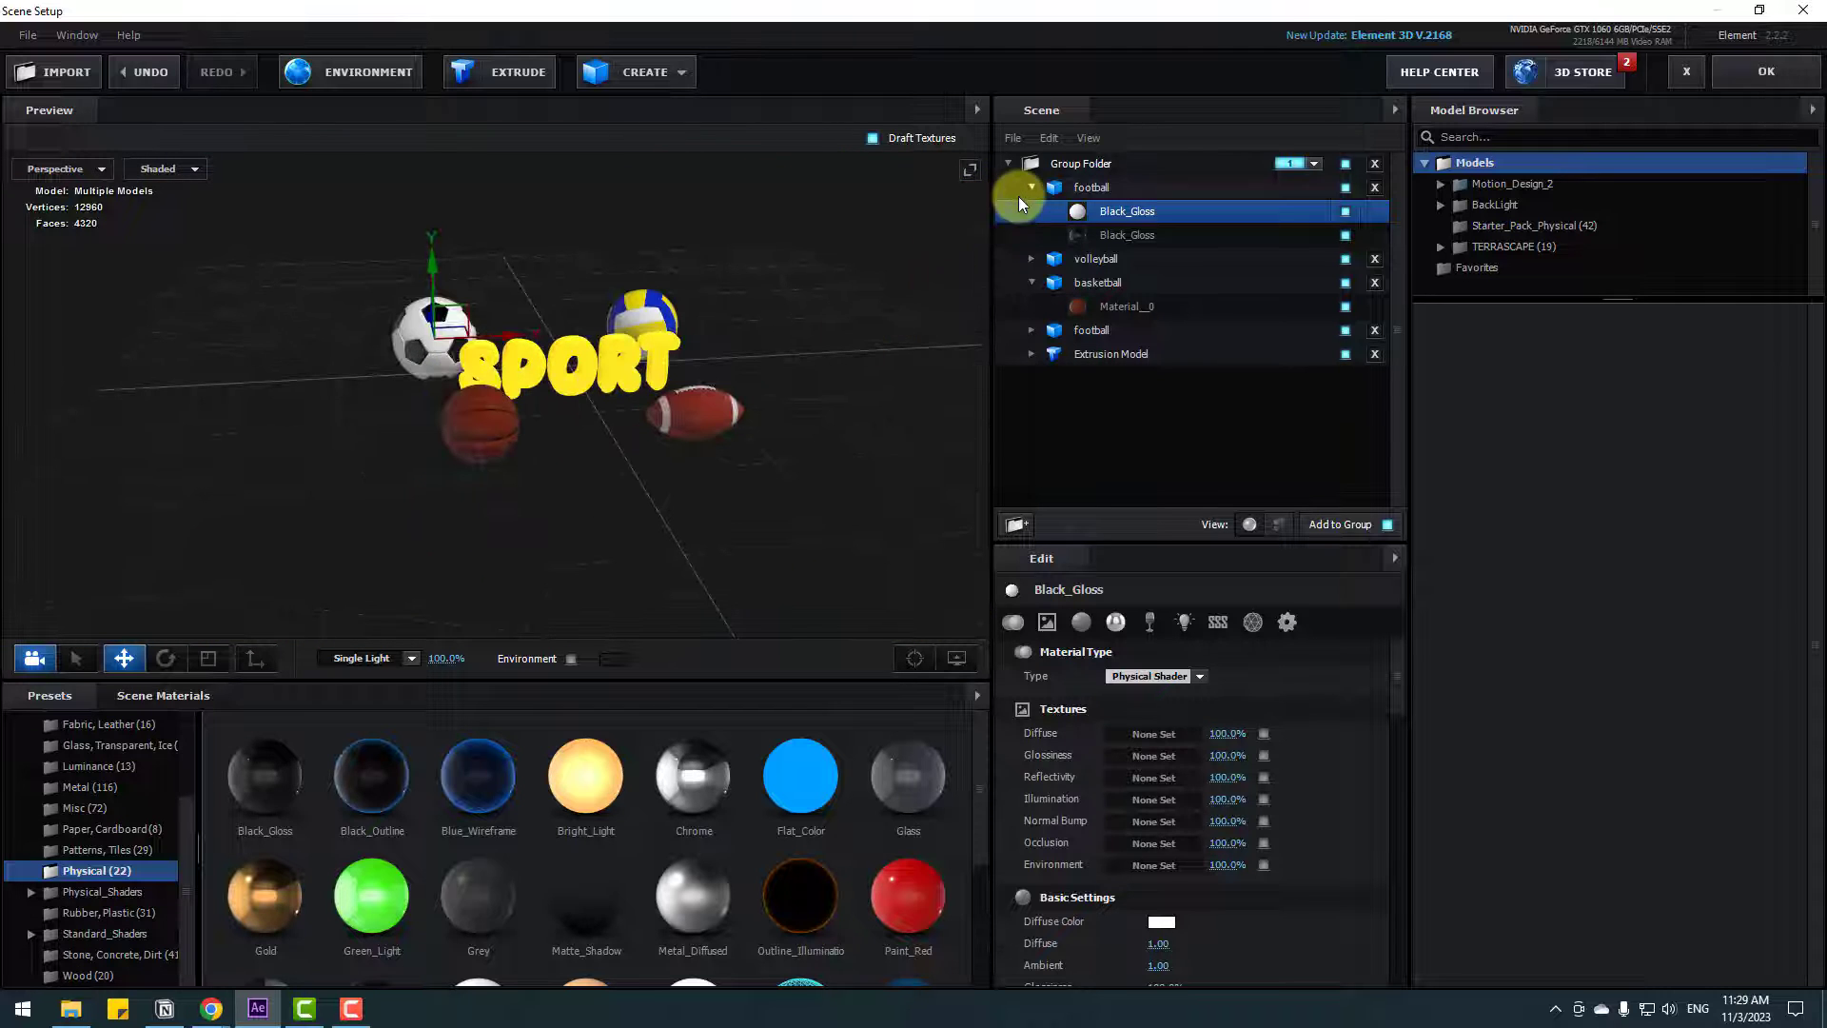
# - Collapse the ball models in the scene list and rename the Extrusion Model to Sport Text
pyautogui.click(1030, 187)
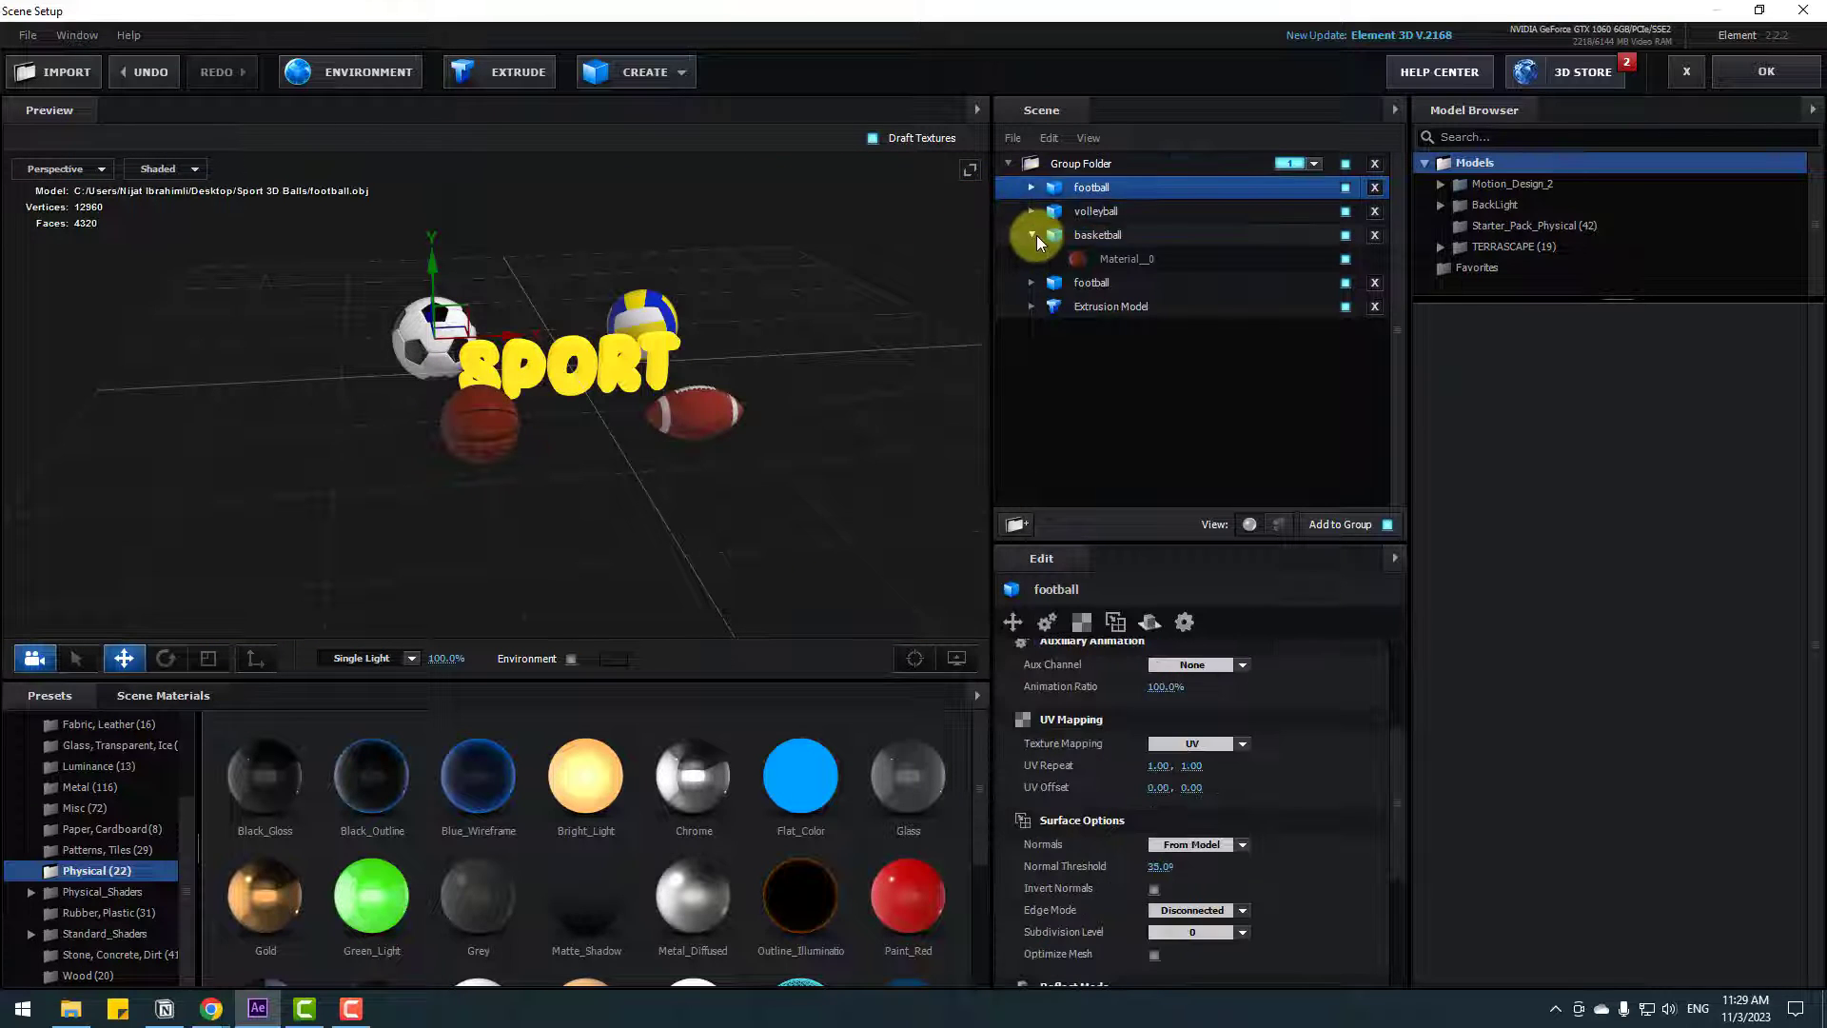
pyautogui.click(1033, 235)
pyautogui.click(1134, 282)
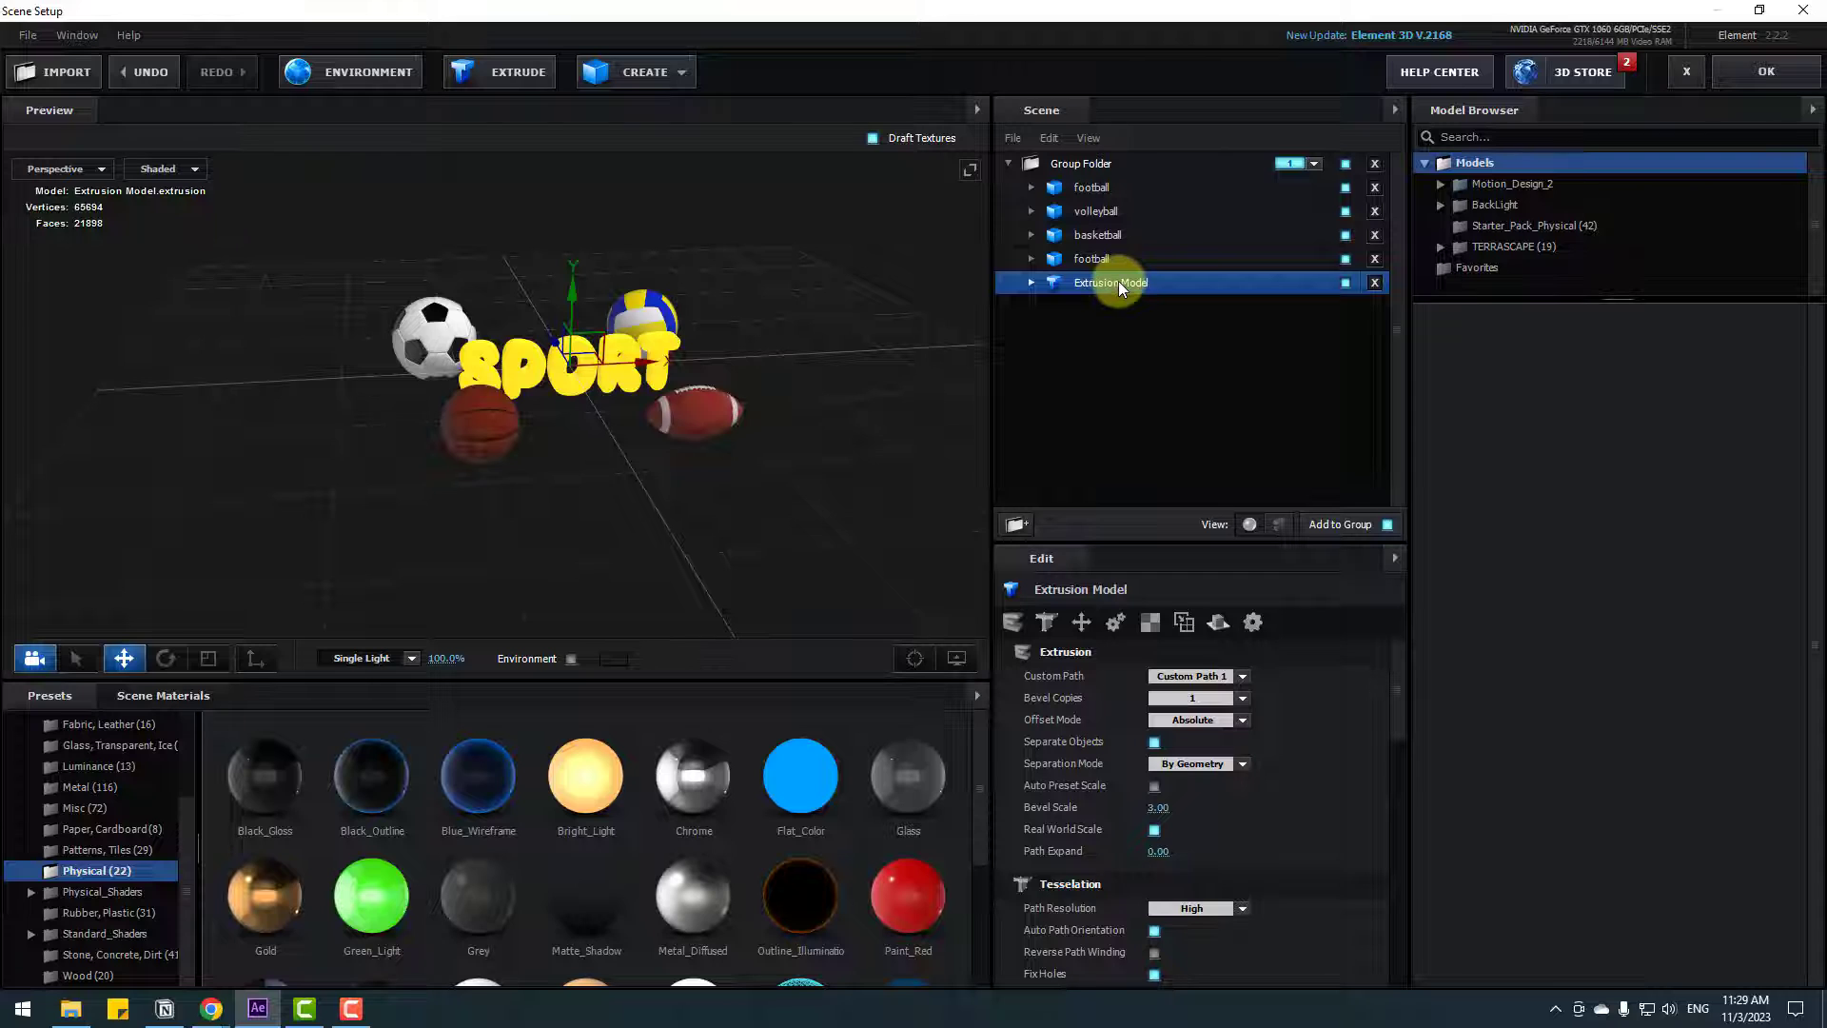
pyautogui.doubleClick(1117, 282)
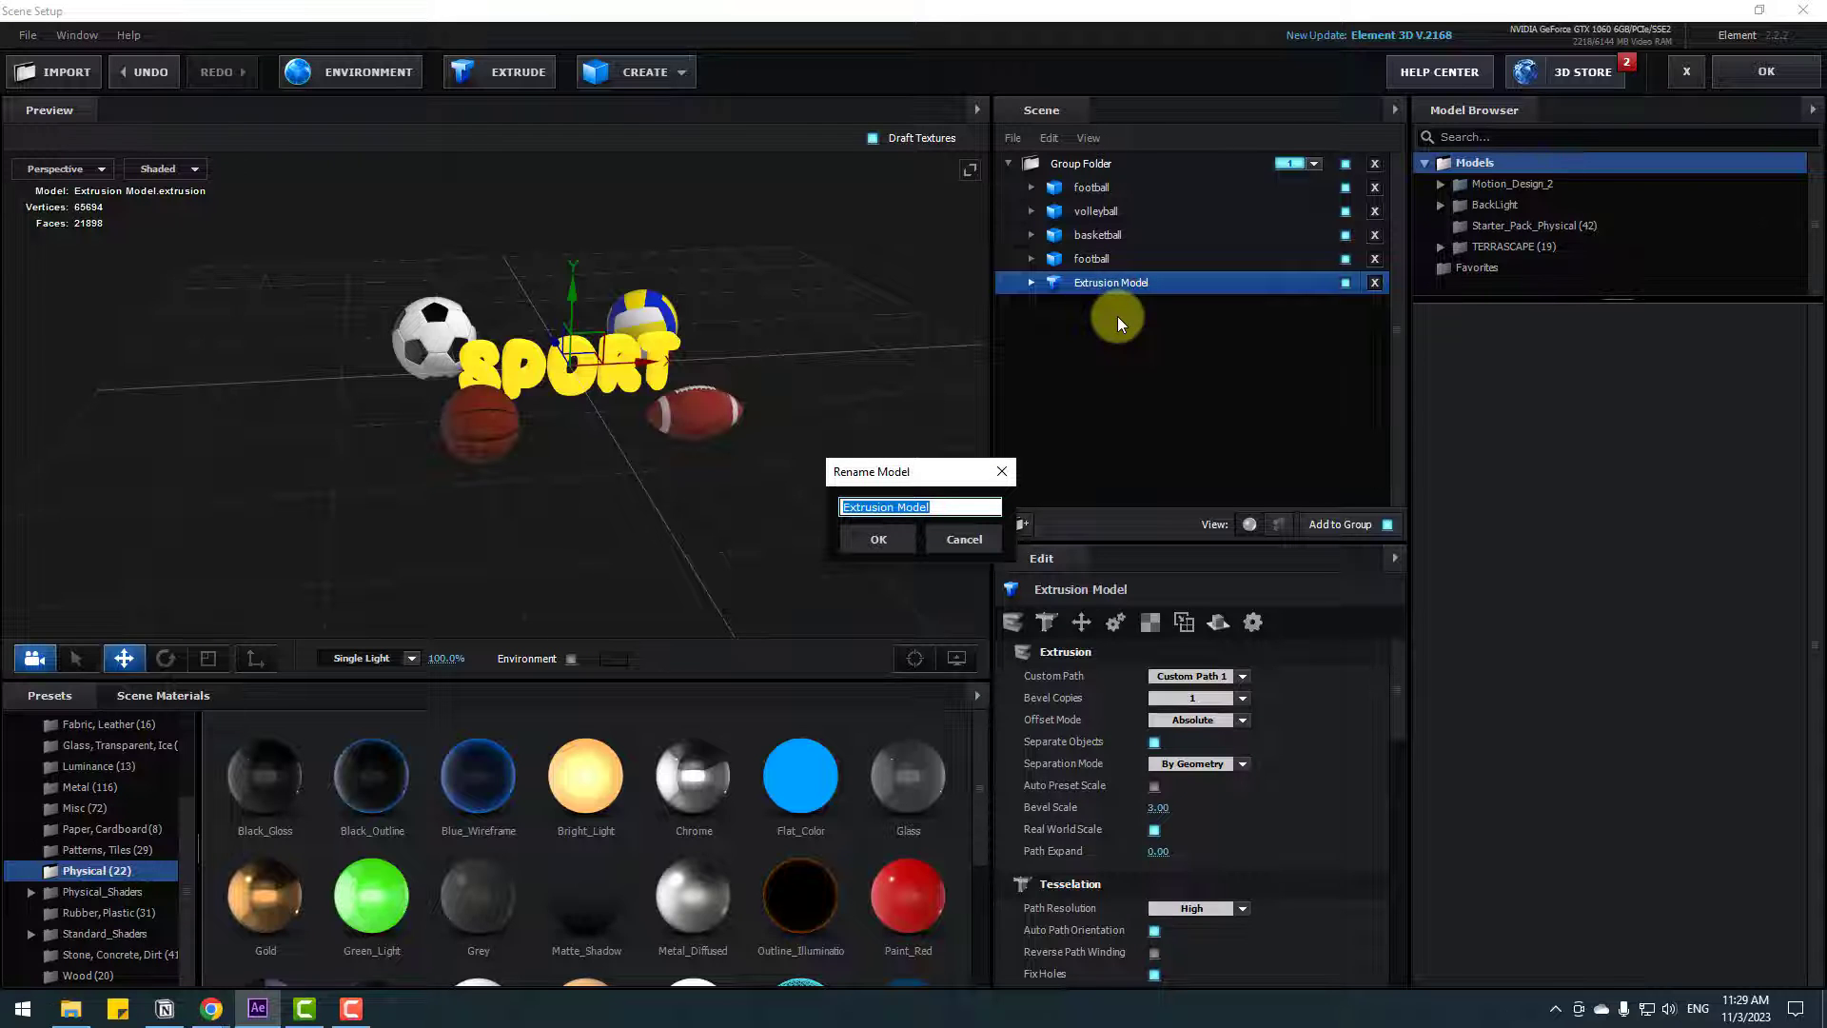
pyautogui.write('Sport Text')
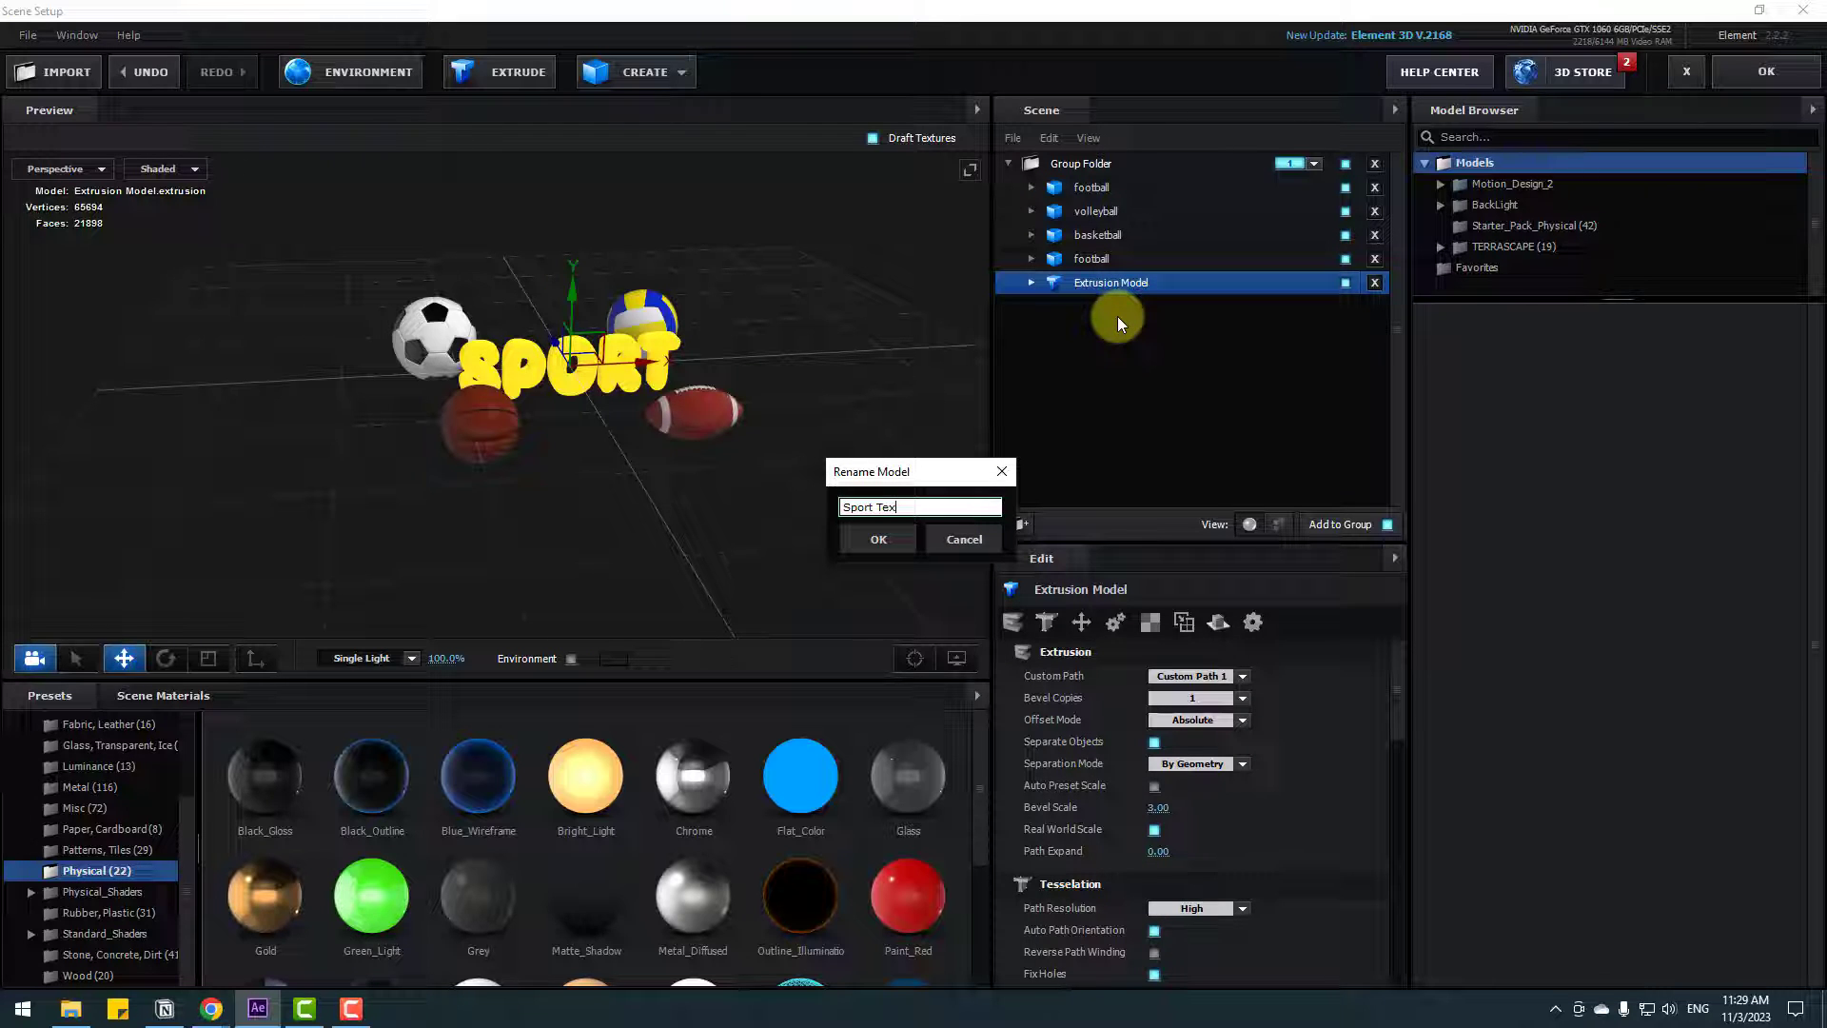
pyautogui.click(886, 540)
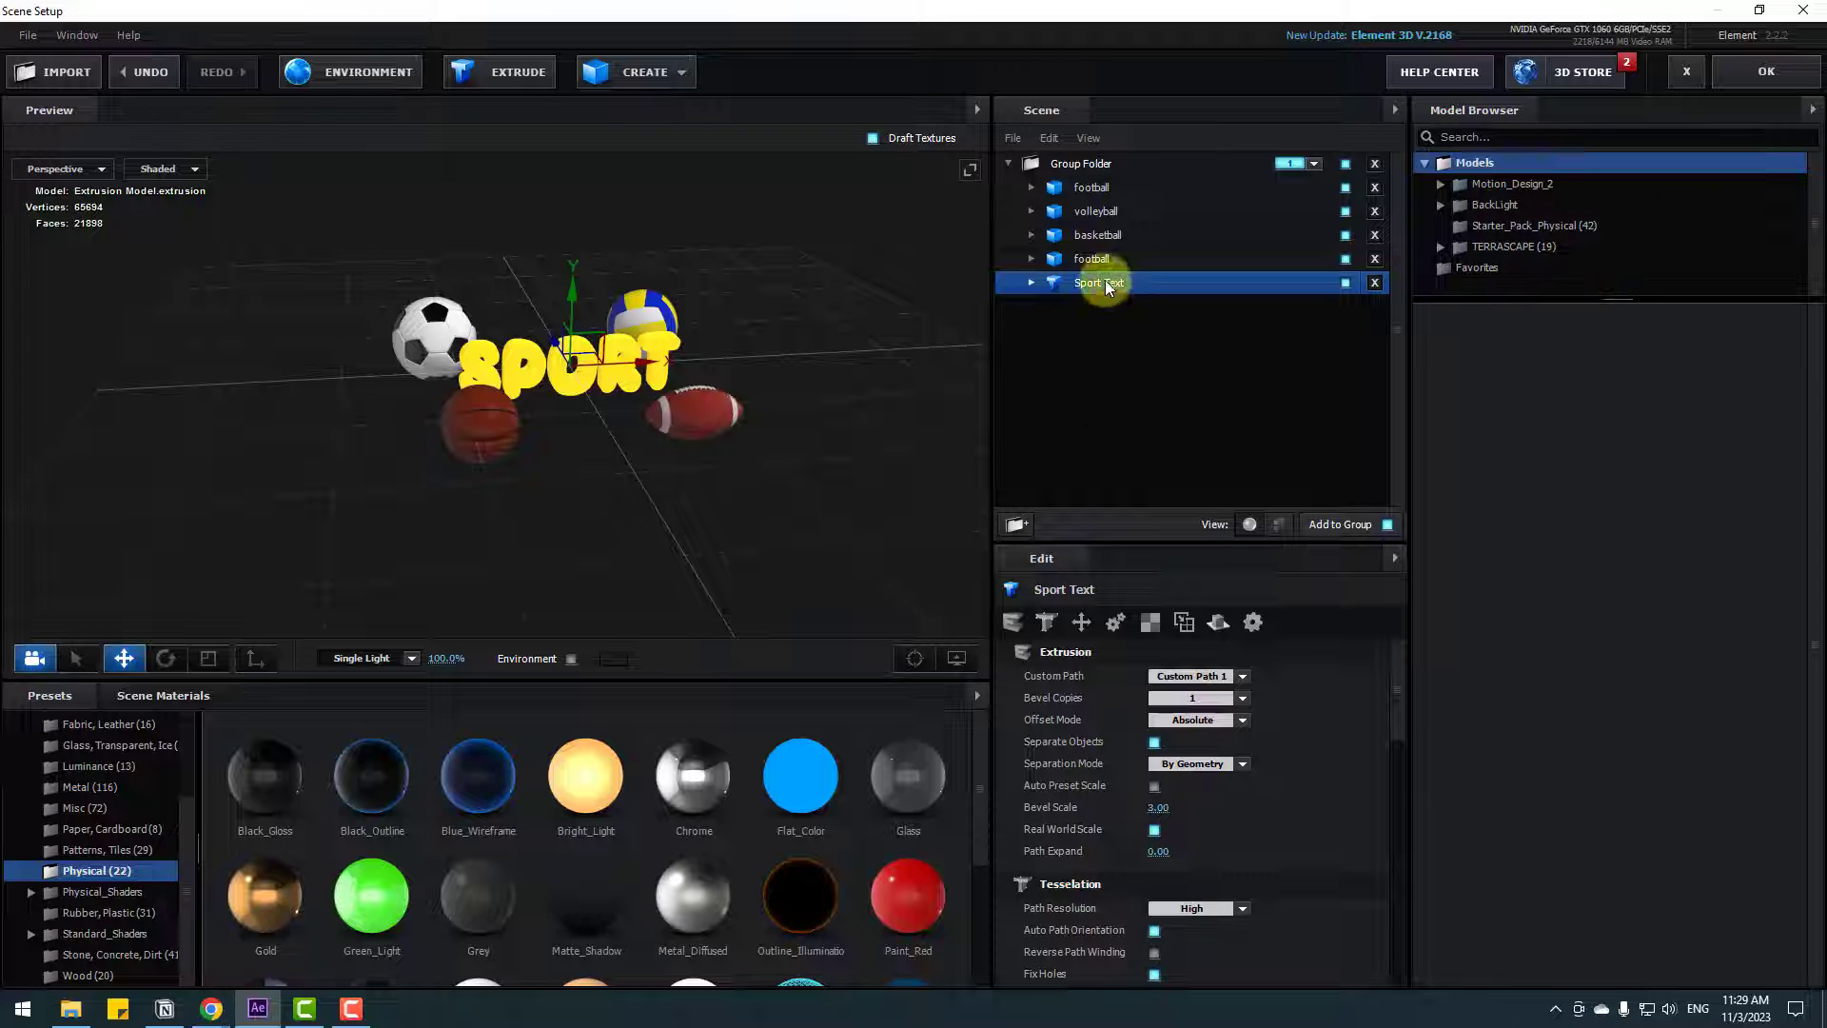
# - Move Sport Text out of the Group Folder to its own top-level entry and collapse the Group Folder
pyautogui.moveTo(1105, 280); pyautogui.dragTo(1105, 431)
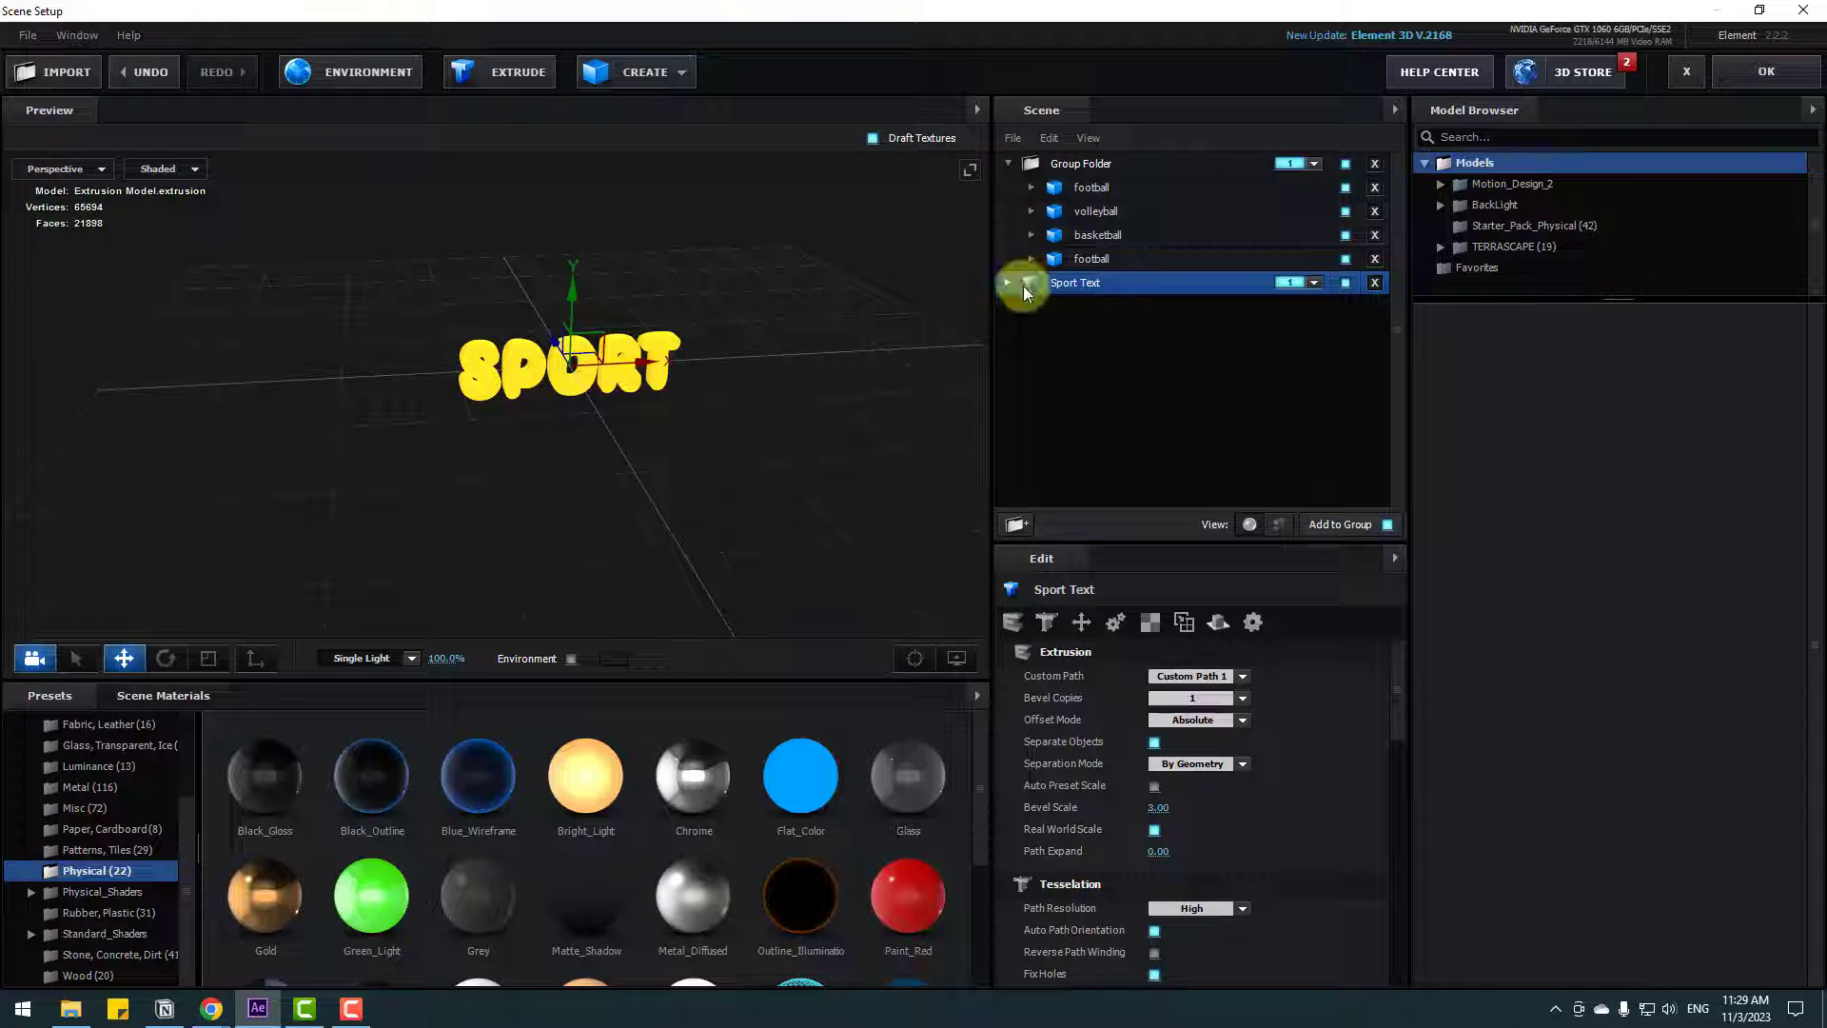
pyautogui.click(1007, 162)
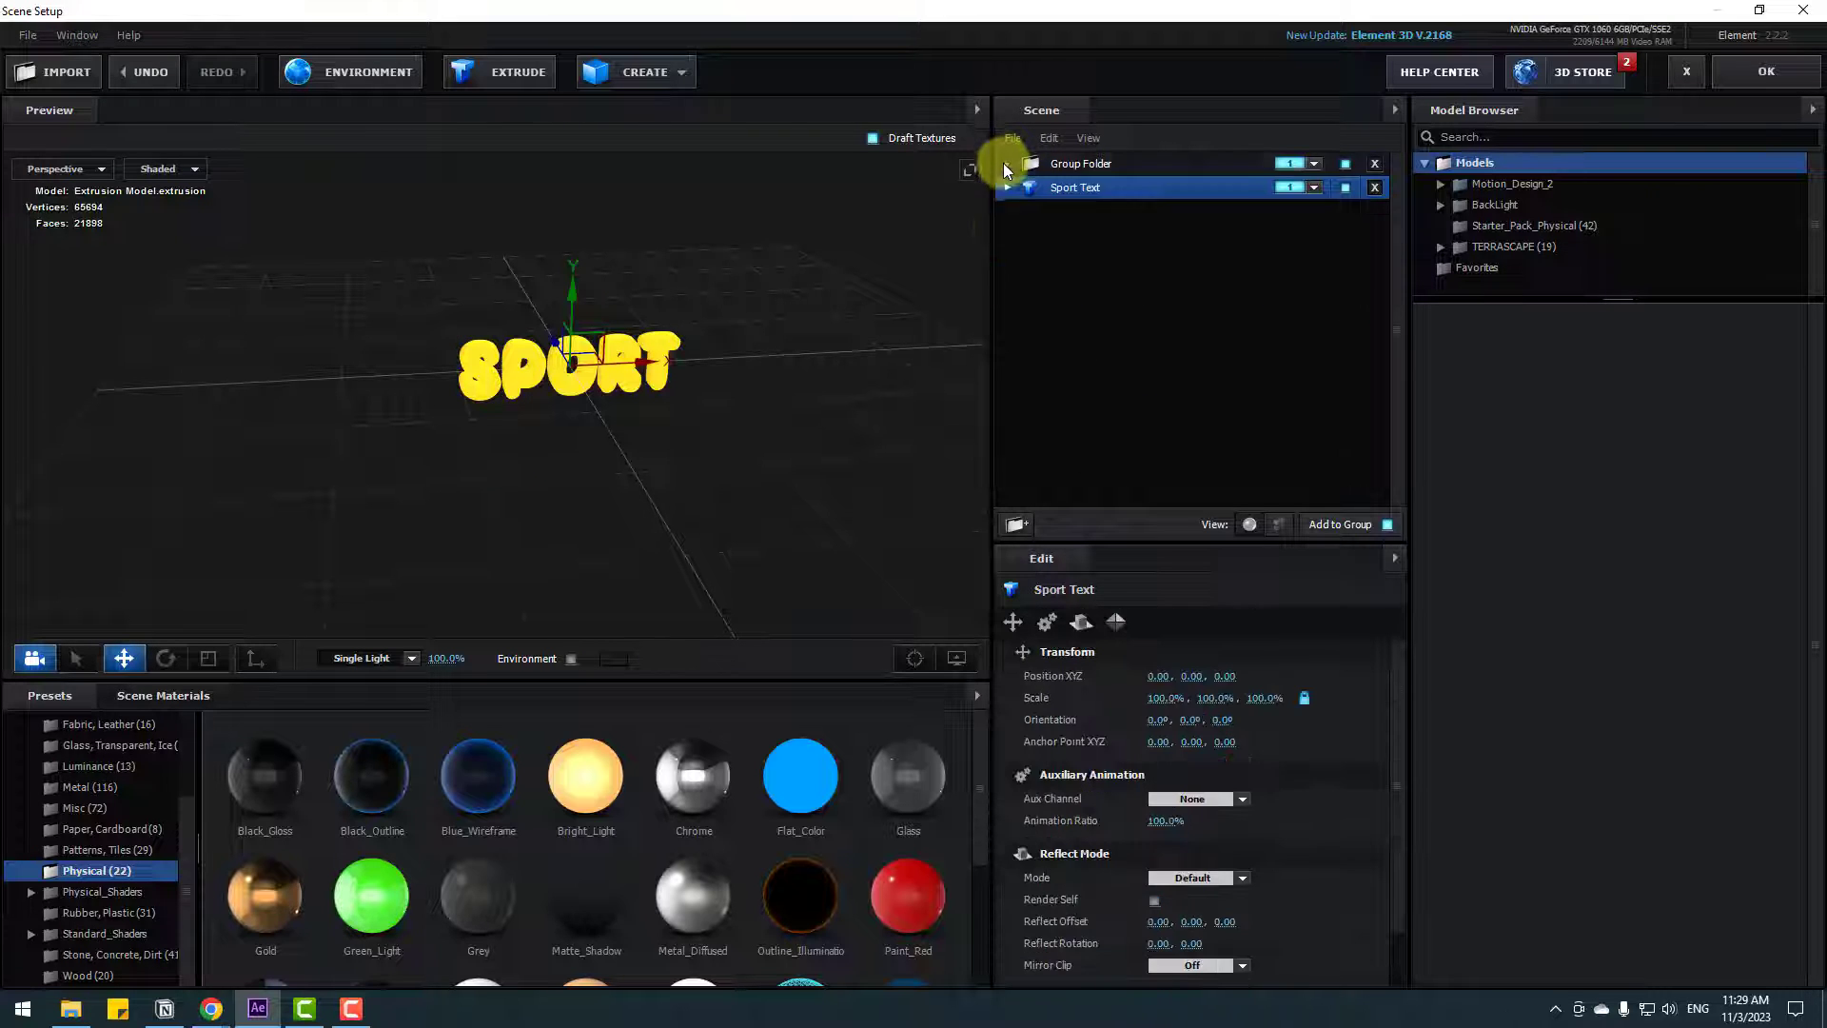
# - Assign the Sport Text model to group 2 and accept the scene setup to return to the composition
pyautogui.click(1078, 190)
pyautogui.click(1314, 188)
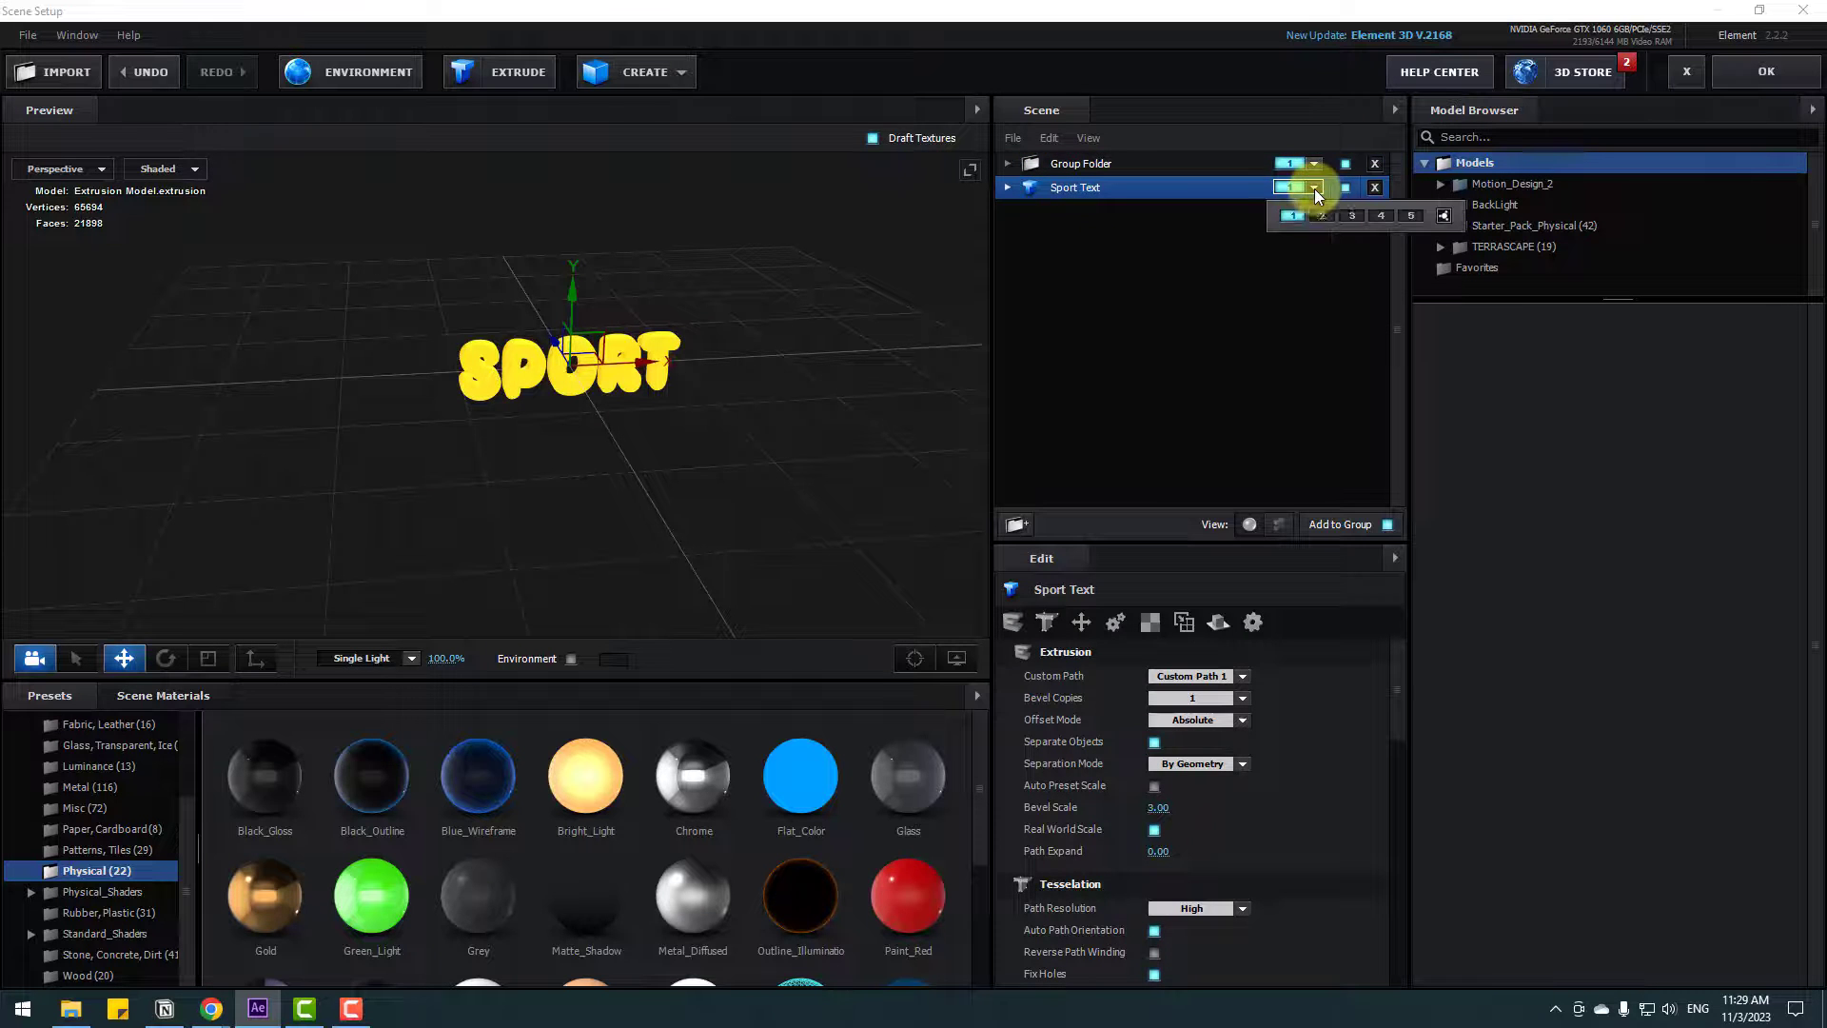
pyautogui.click(1324, 215)
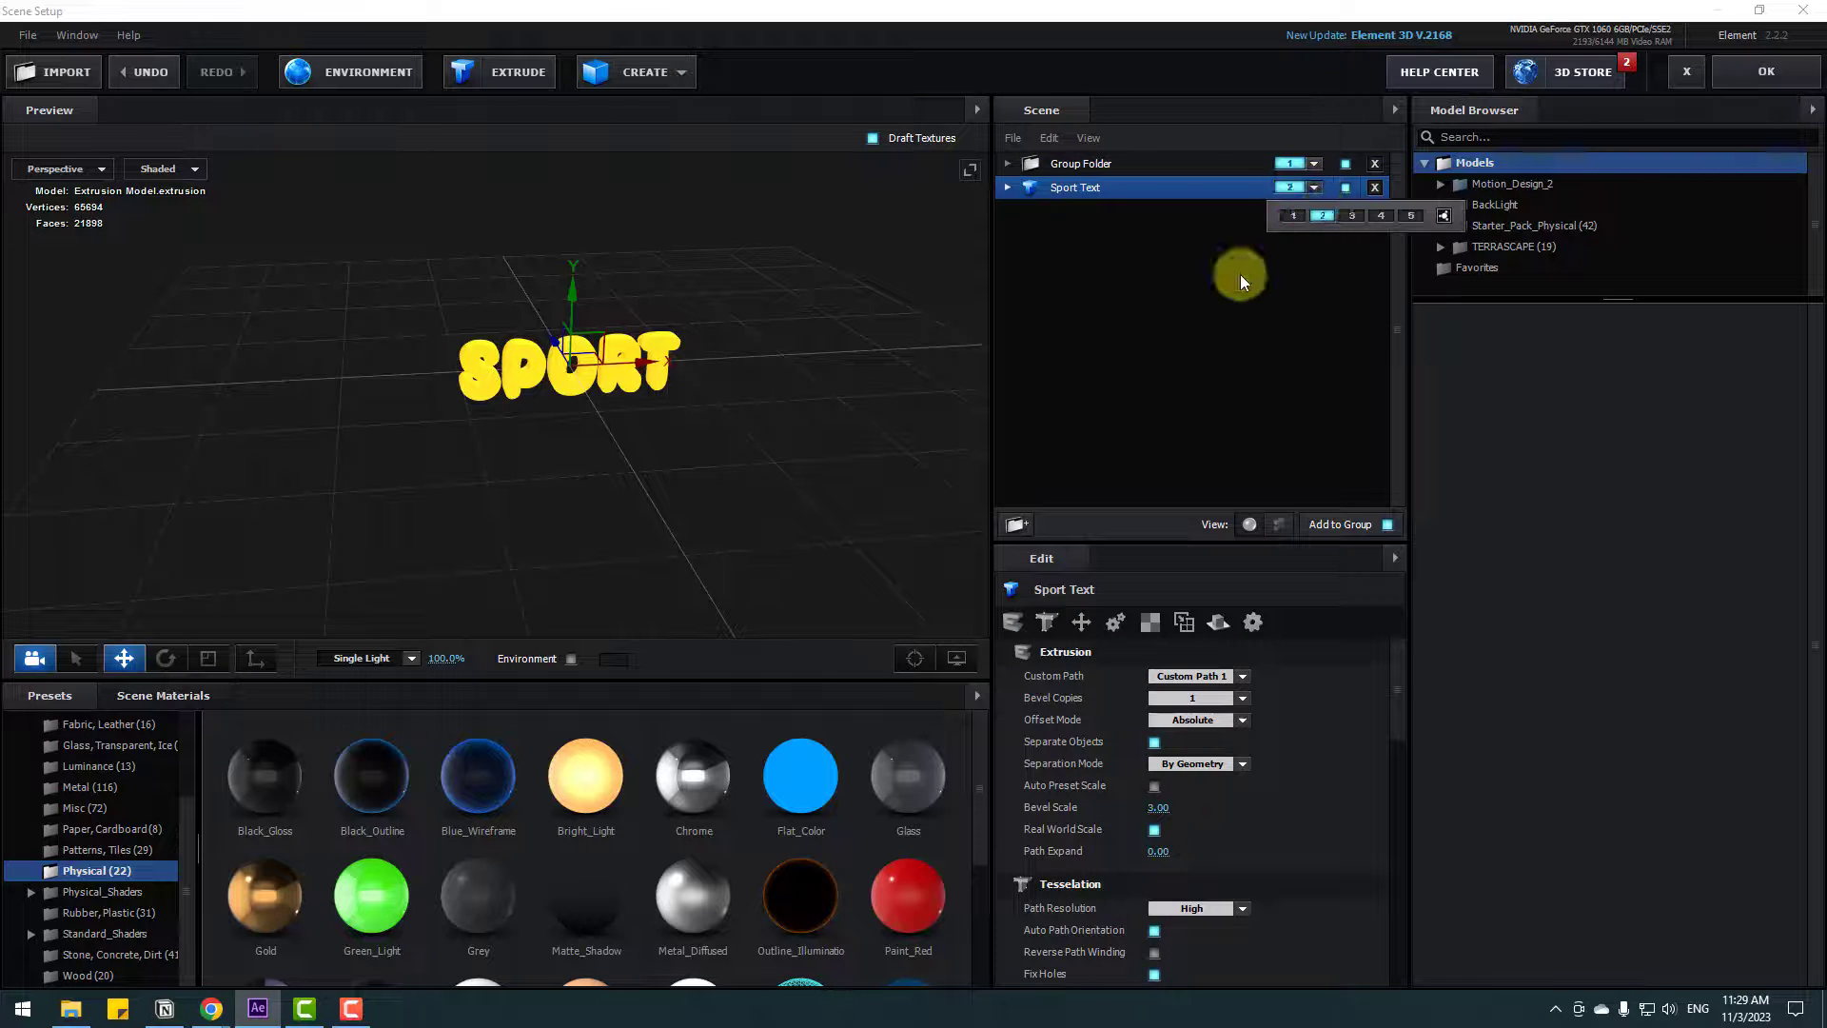
pyautogui.click(1741, 84)
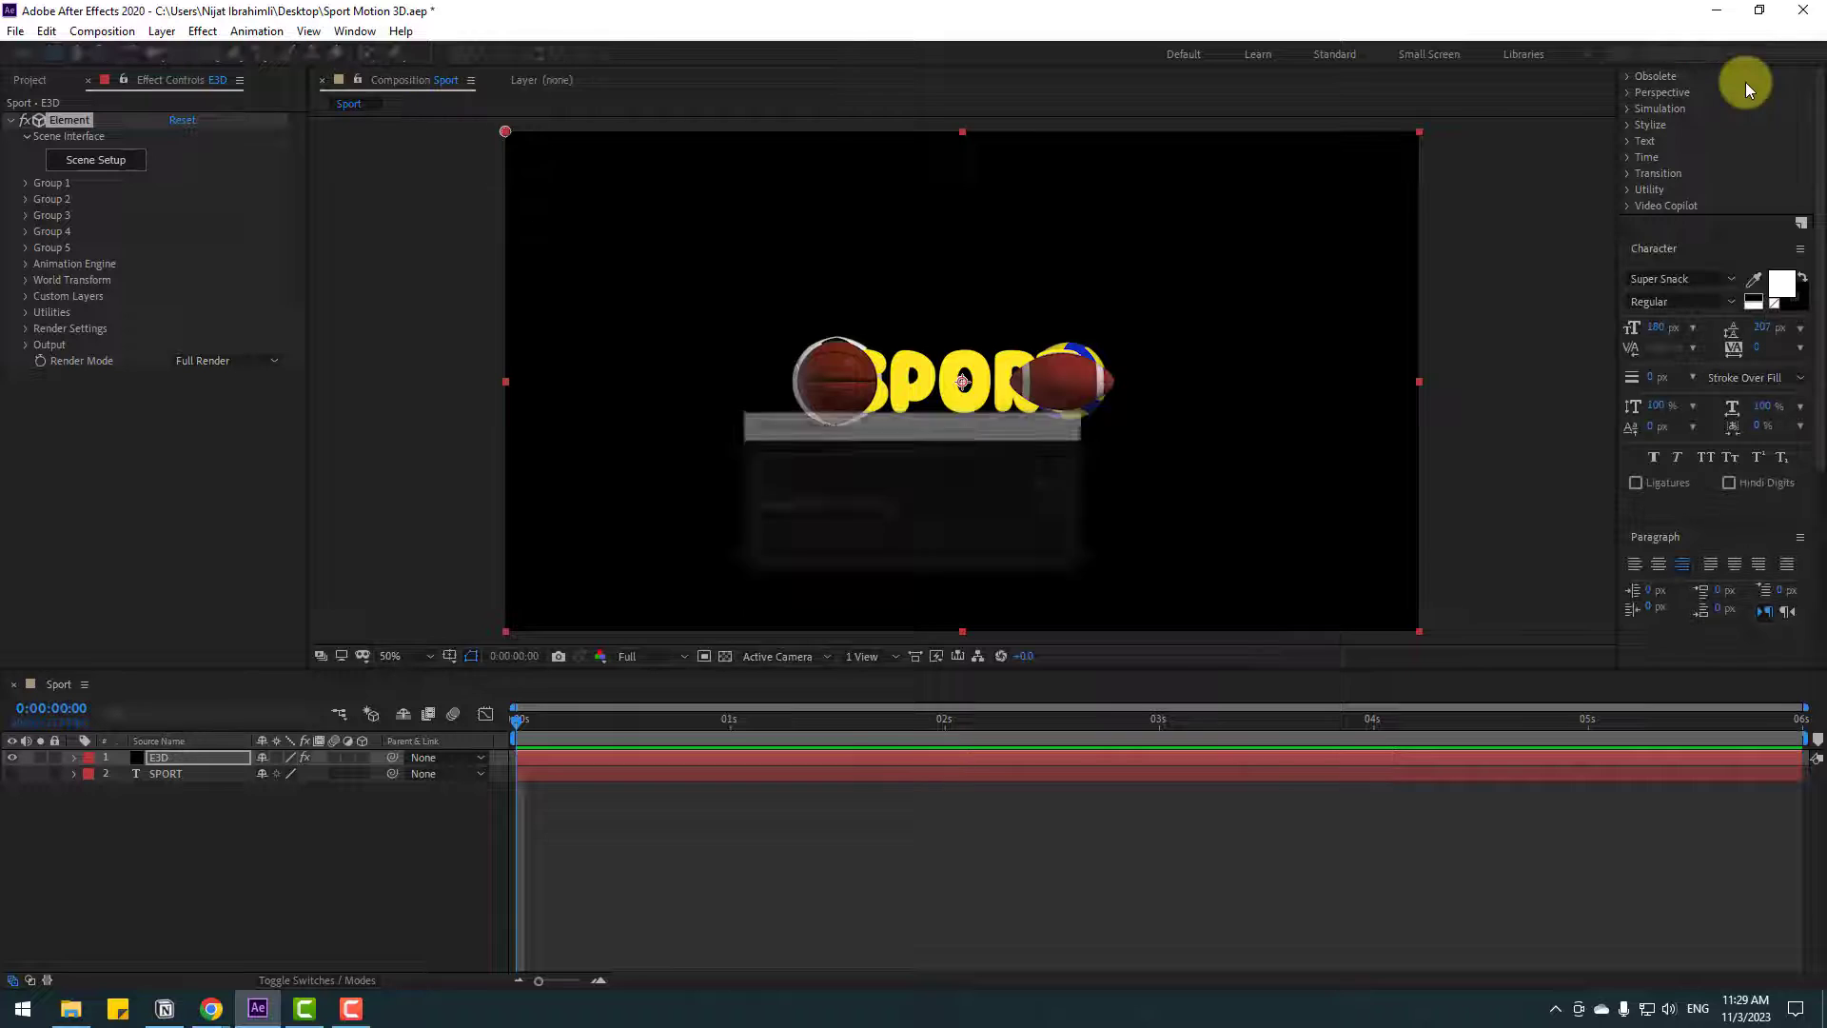
# - Add a new camera layer to the Sport composition with the default camera settings
pyautogui.click(217, 858)
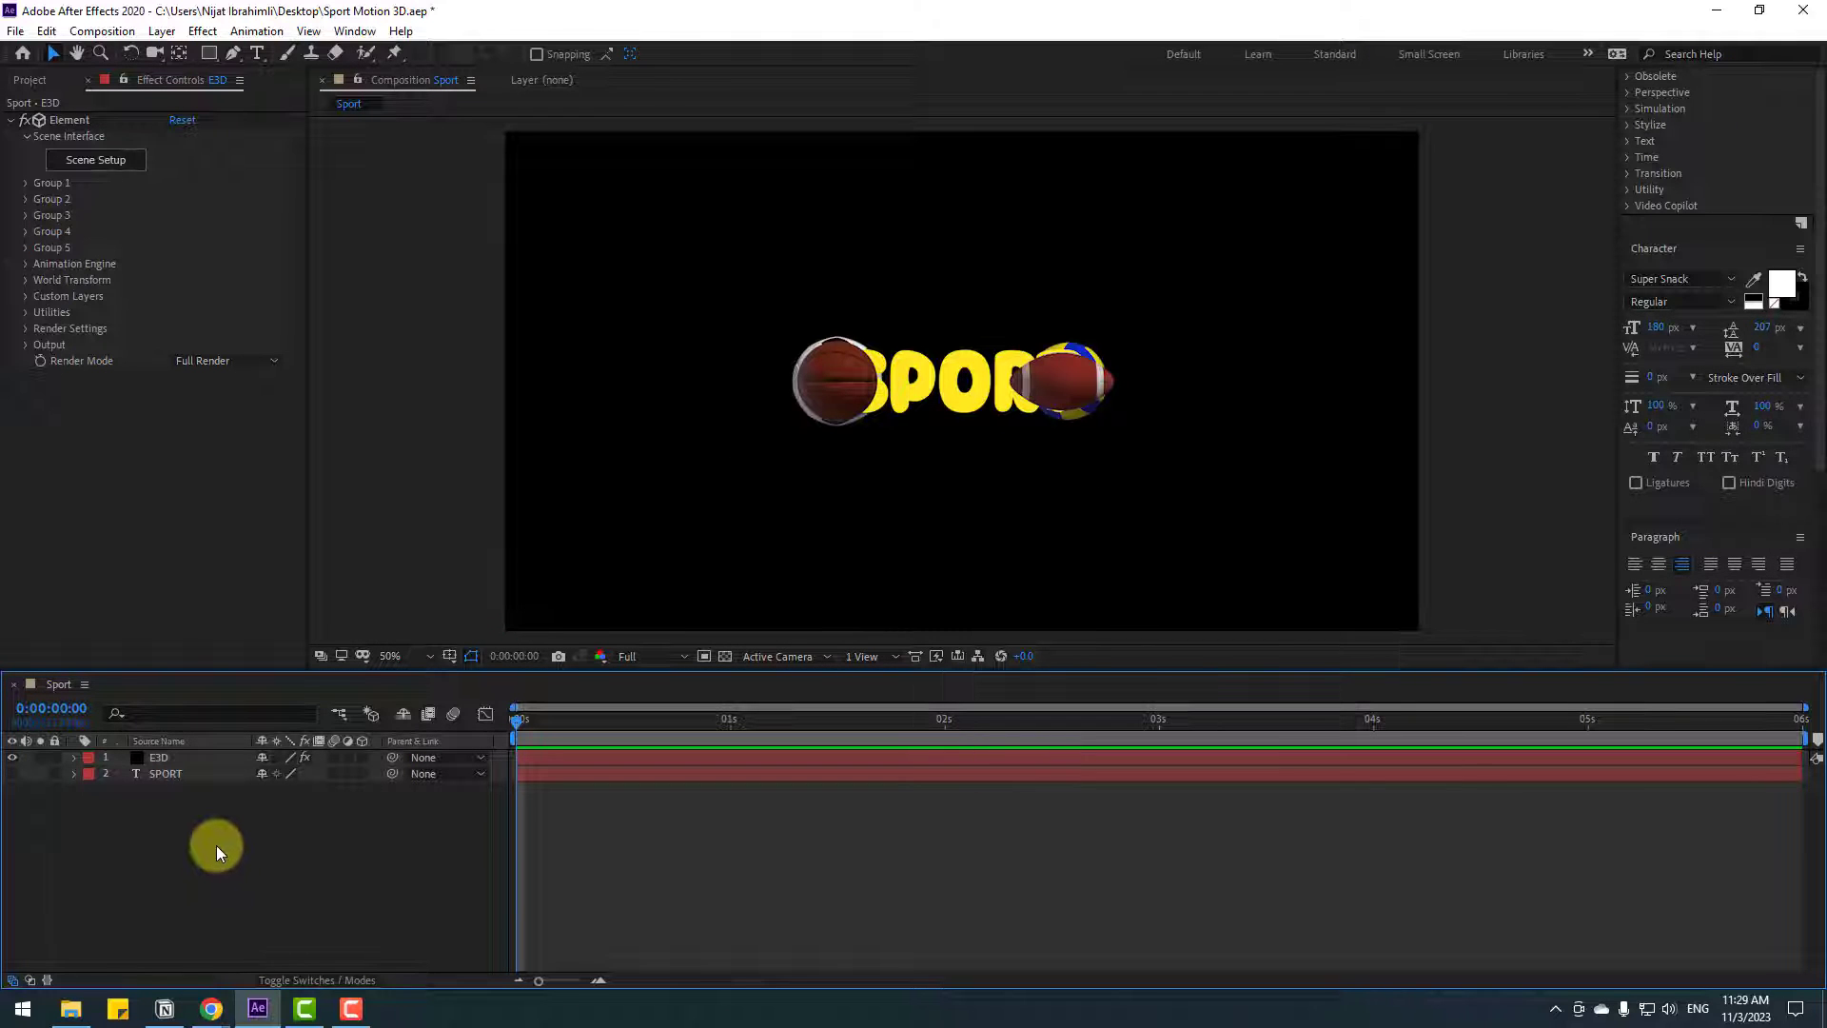
pyautogui.rightClick(187, 825)
pyautogui.moveTo(367, 620)
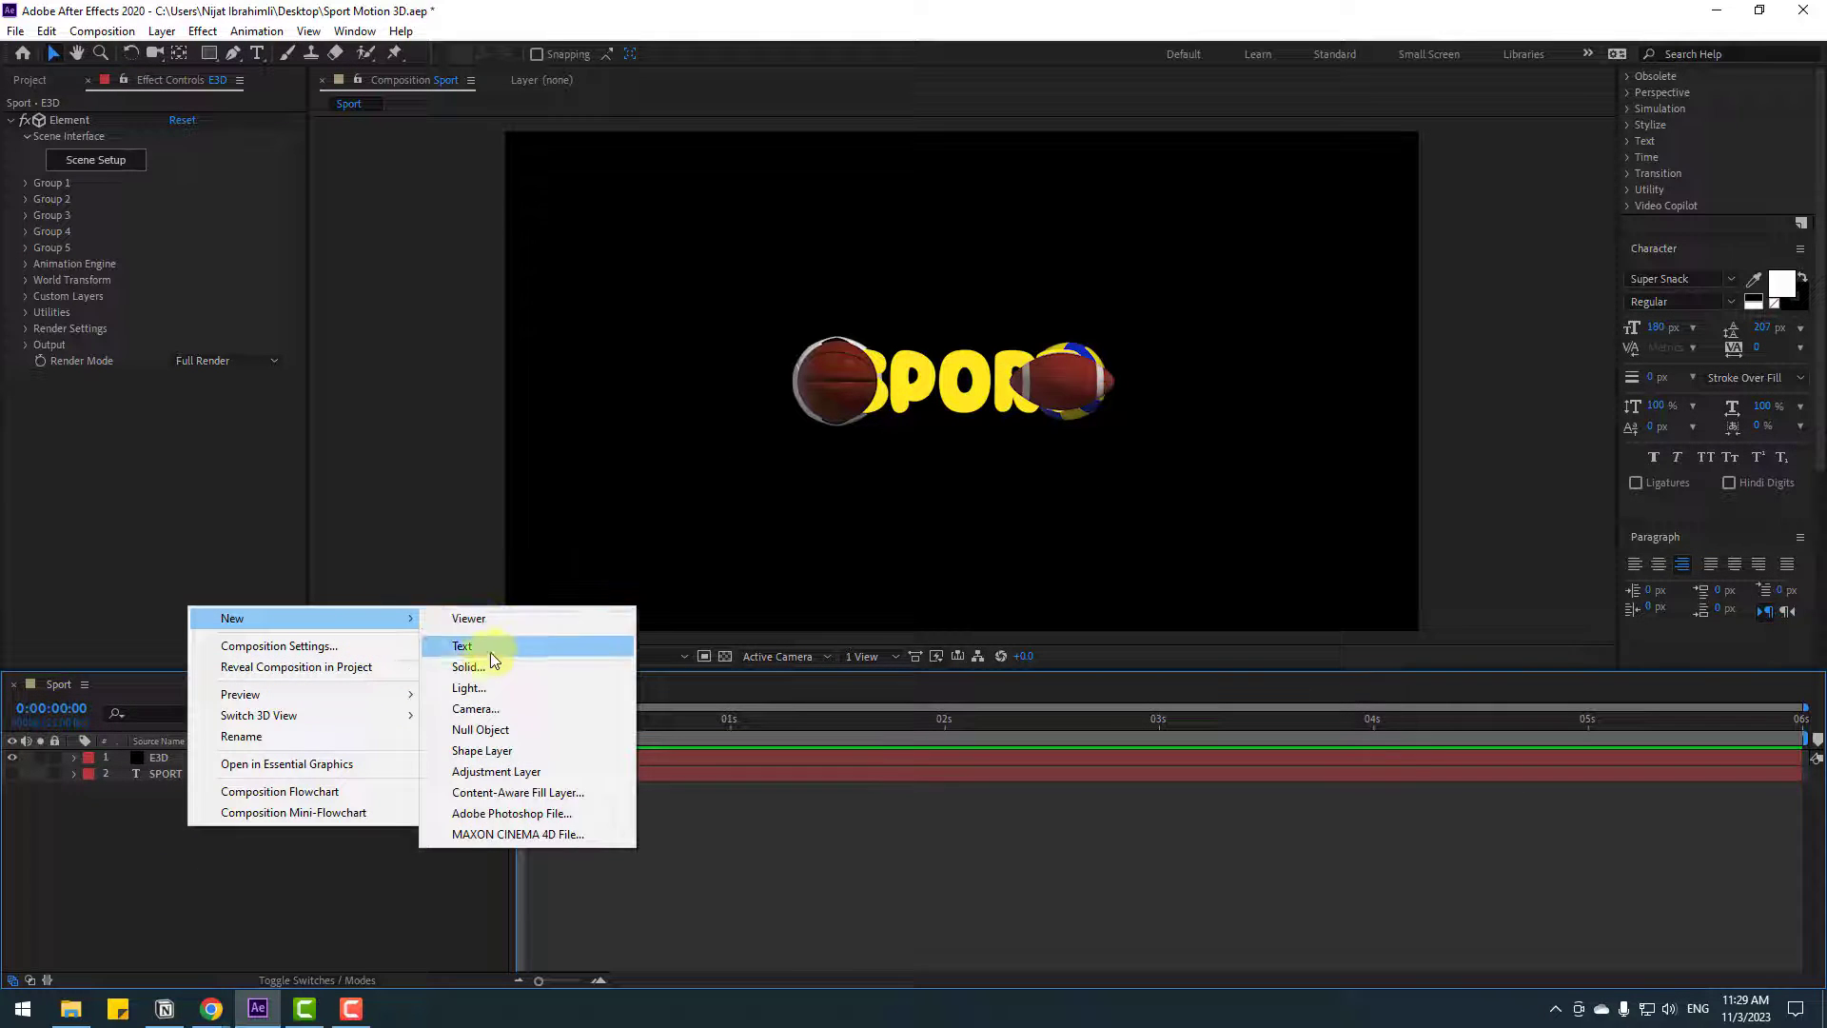
pyautogui.click(475, 709)
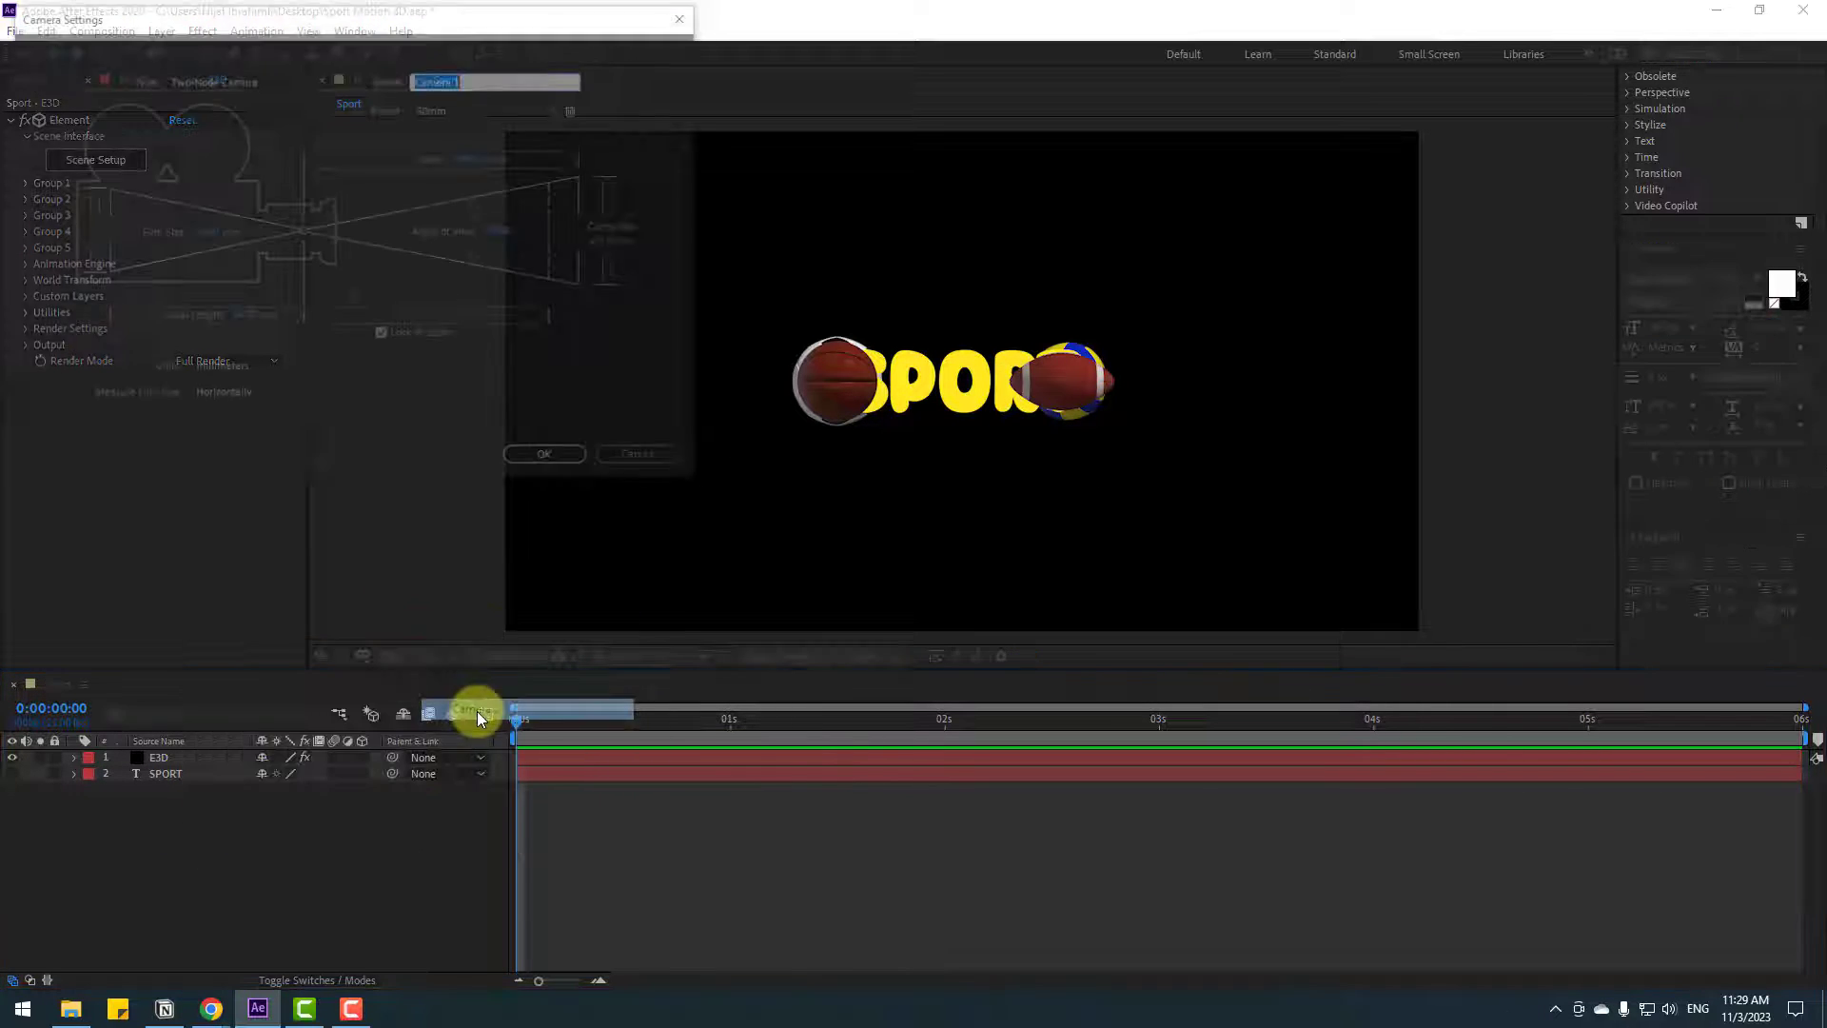
pyautogui.click(552, 460)
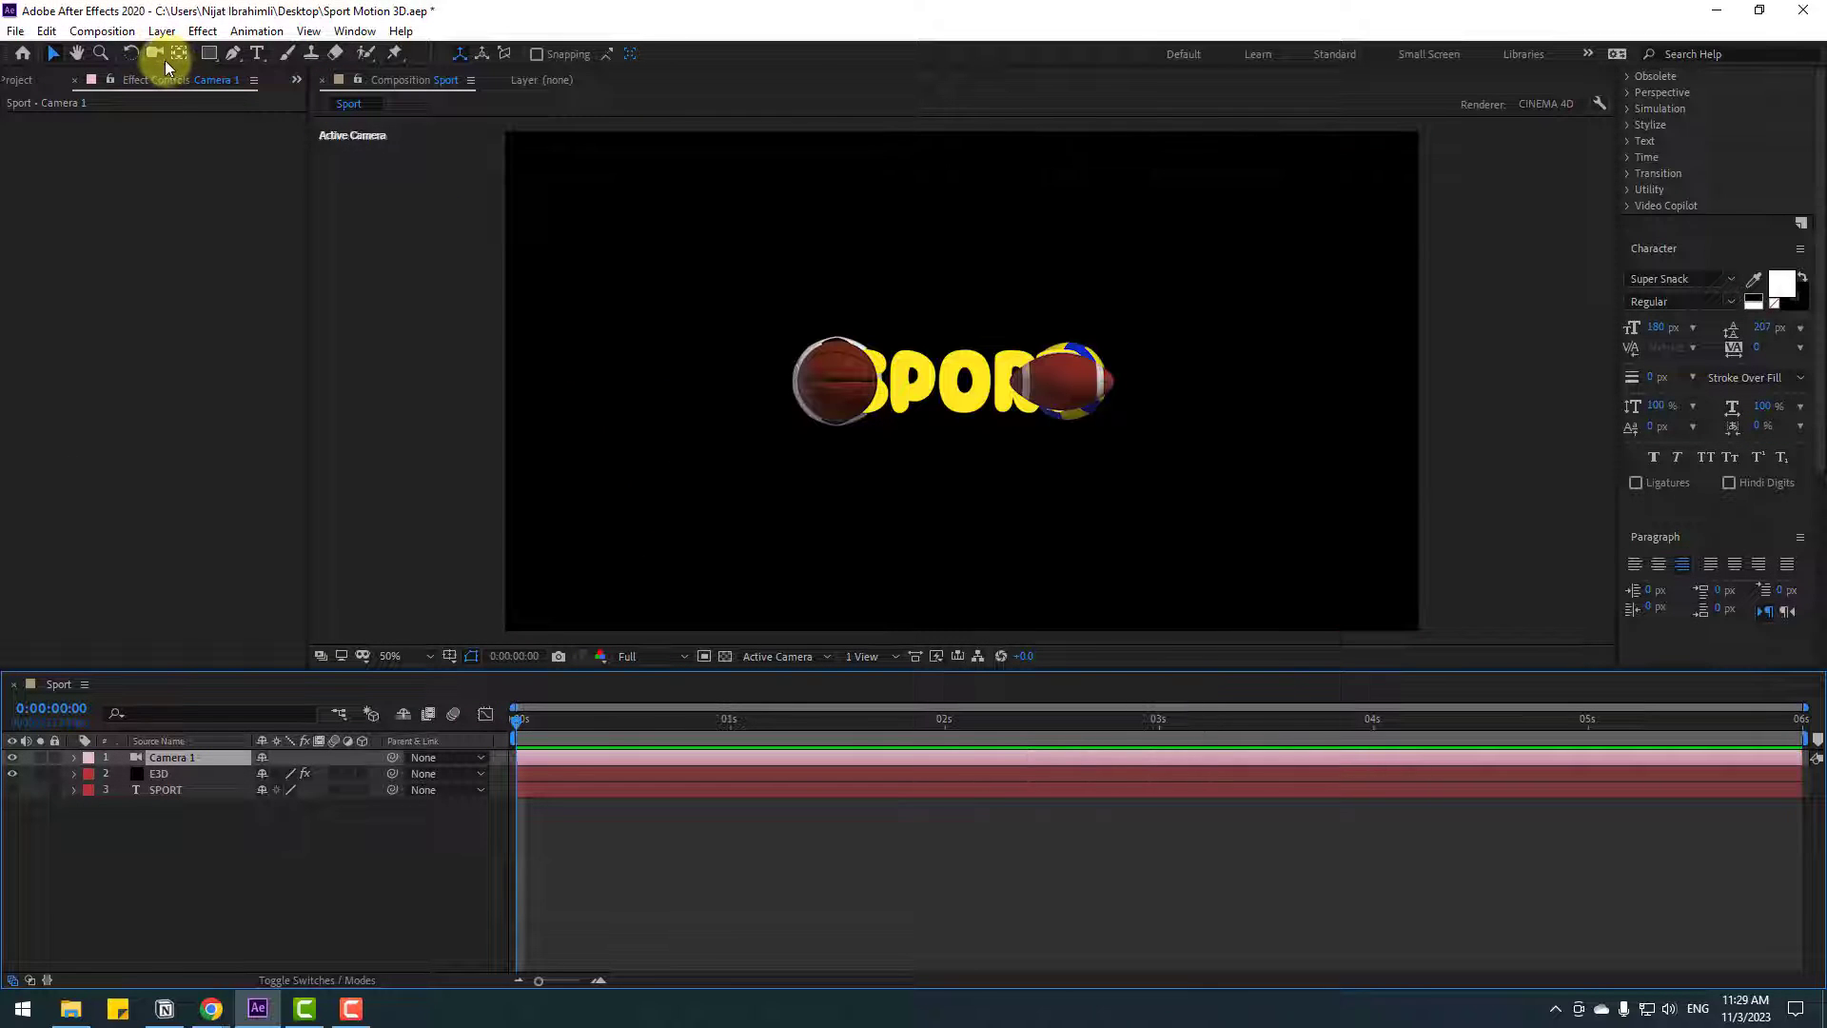
# - Dolly the camera closer so the SPORT text and the balls fill more of the frame
pyautogui.moveTo(150, 55); pyautogui.dragTo(347, 6)
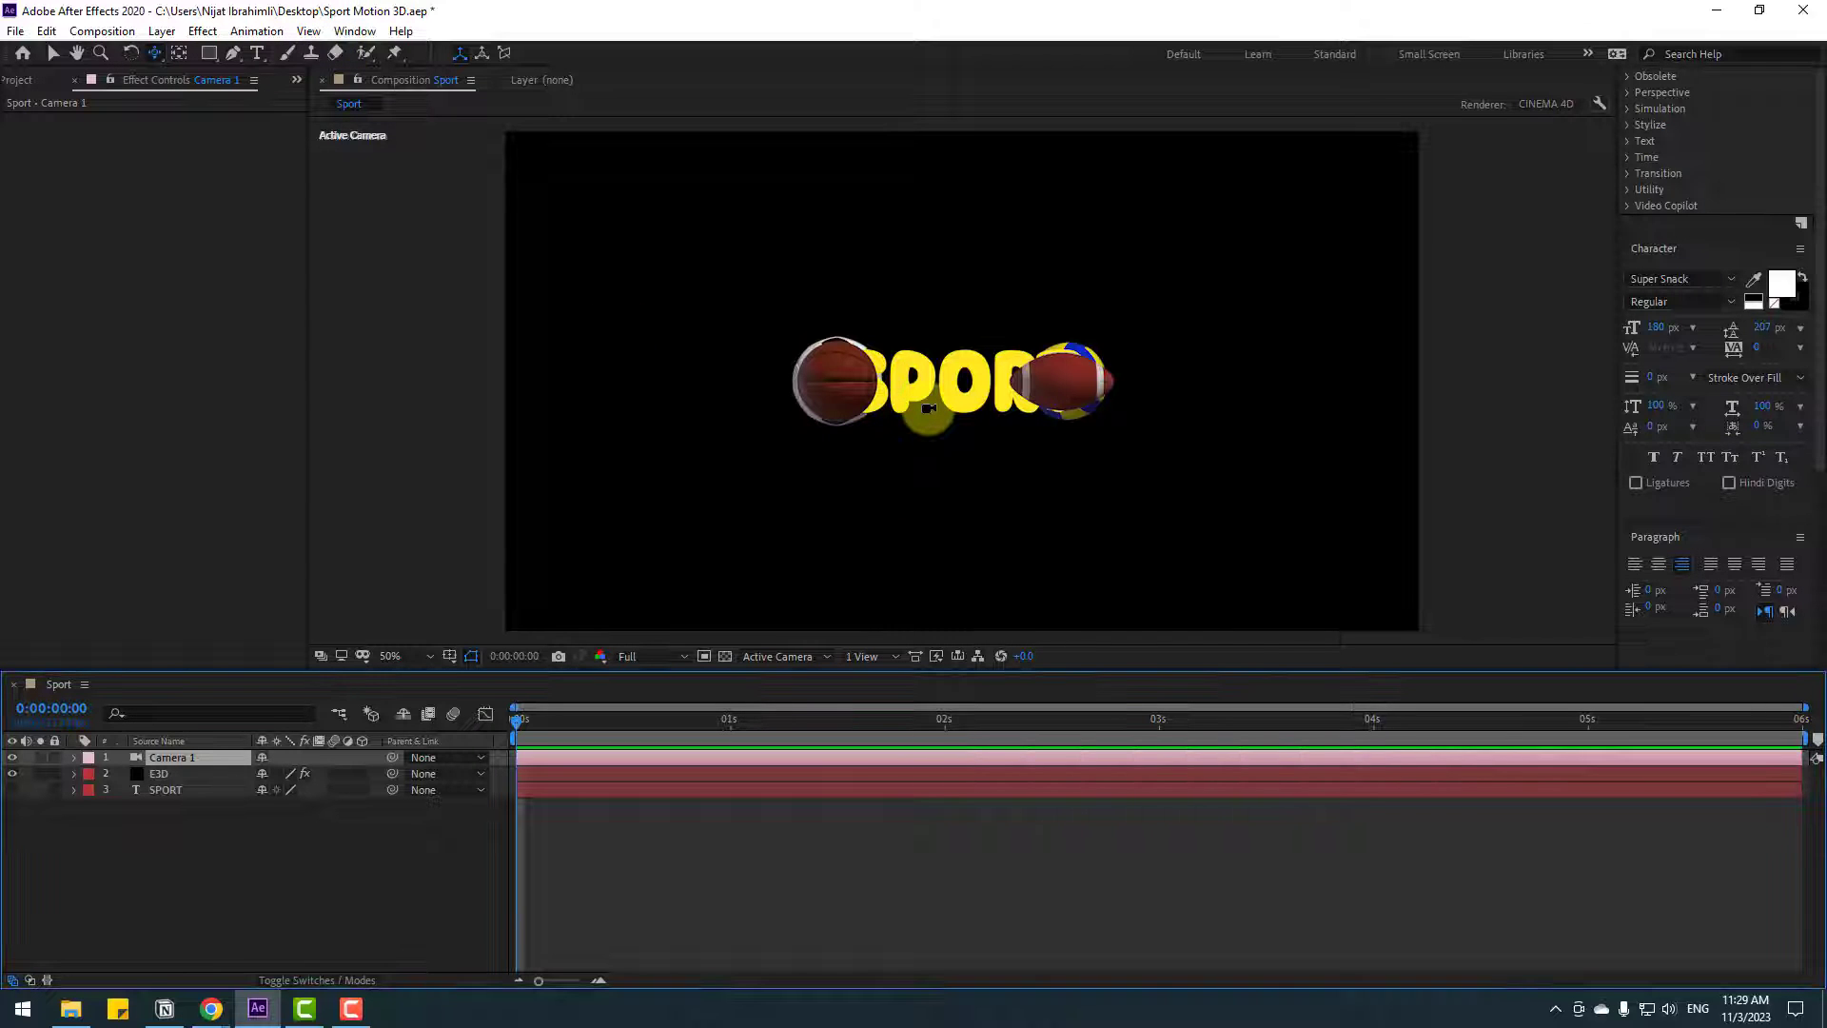
pyautogui.moveTo(928, 409); pyautogui.dragTo(1007, 155)
pyautogui.click(129, 833)
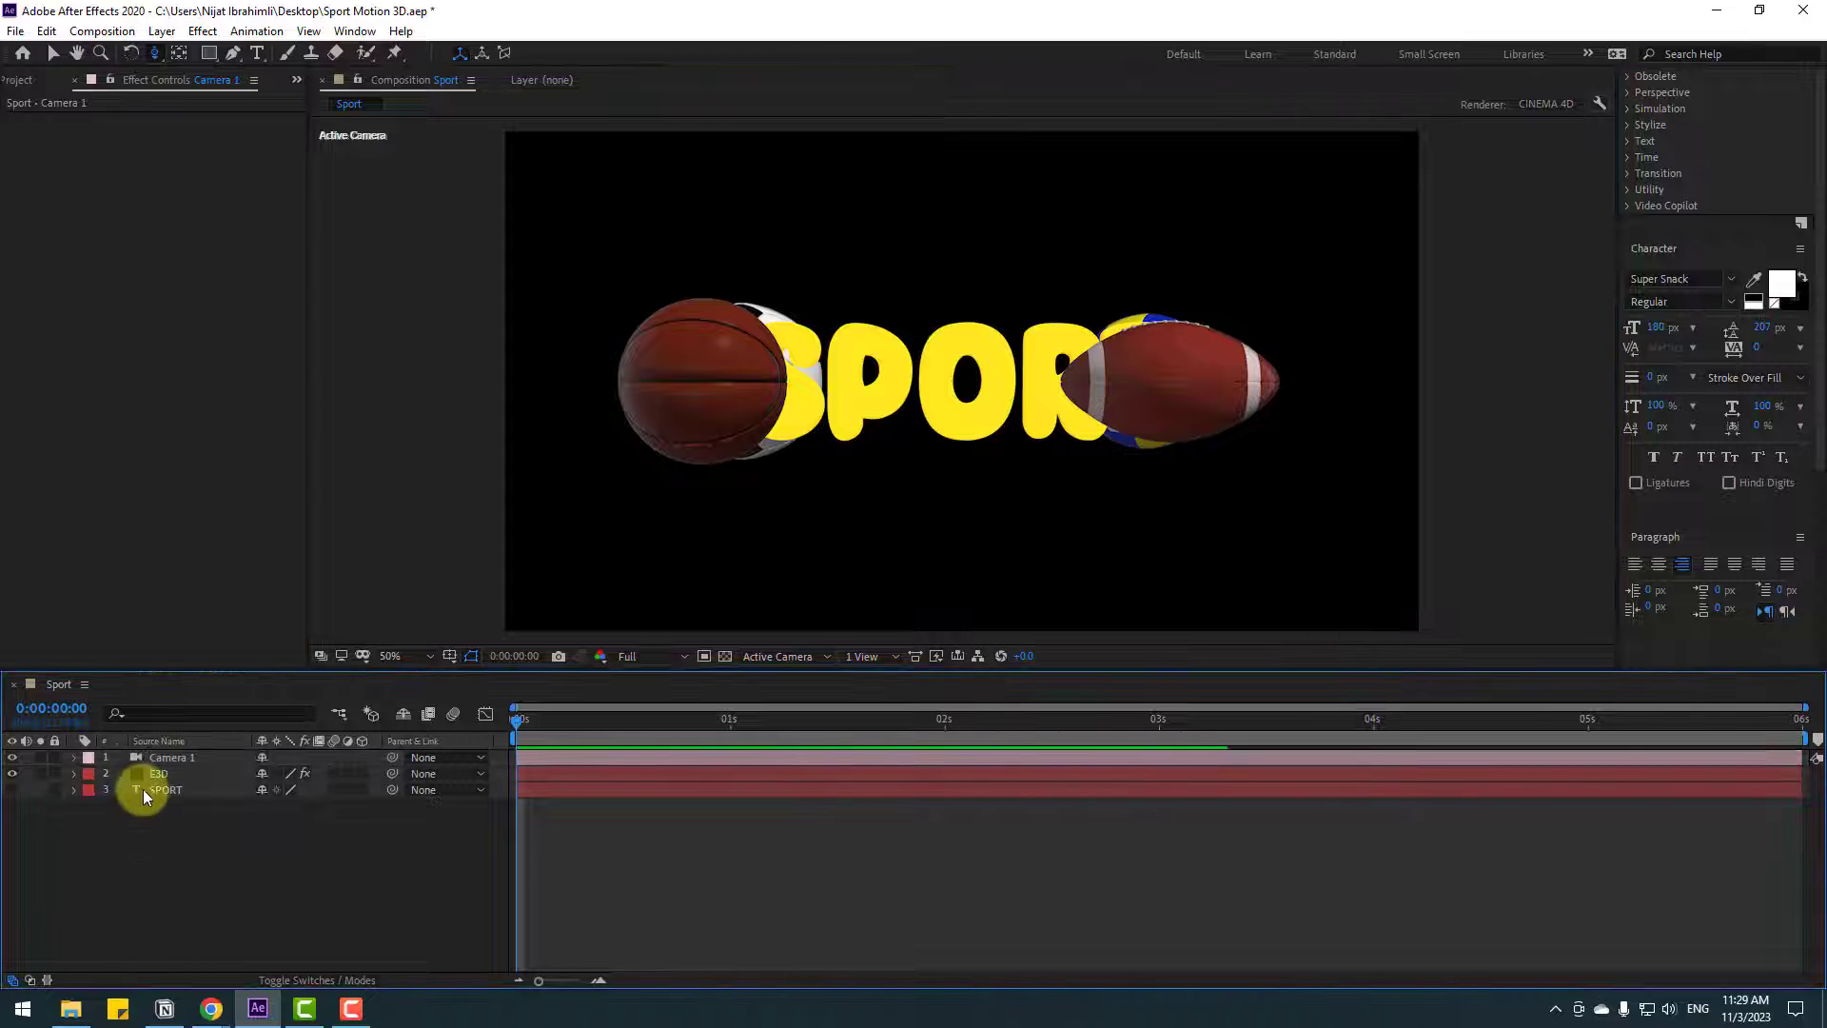
# - Create a black 1920-pixel-wide solid named BG and move it below all other layers
pyautogui.rightClick(141, 814)
pyautogui.moveTo(302, 613)
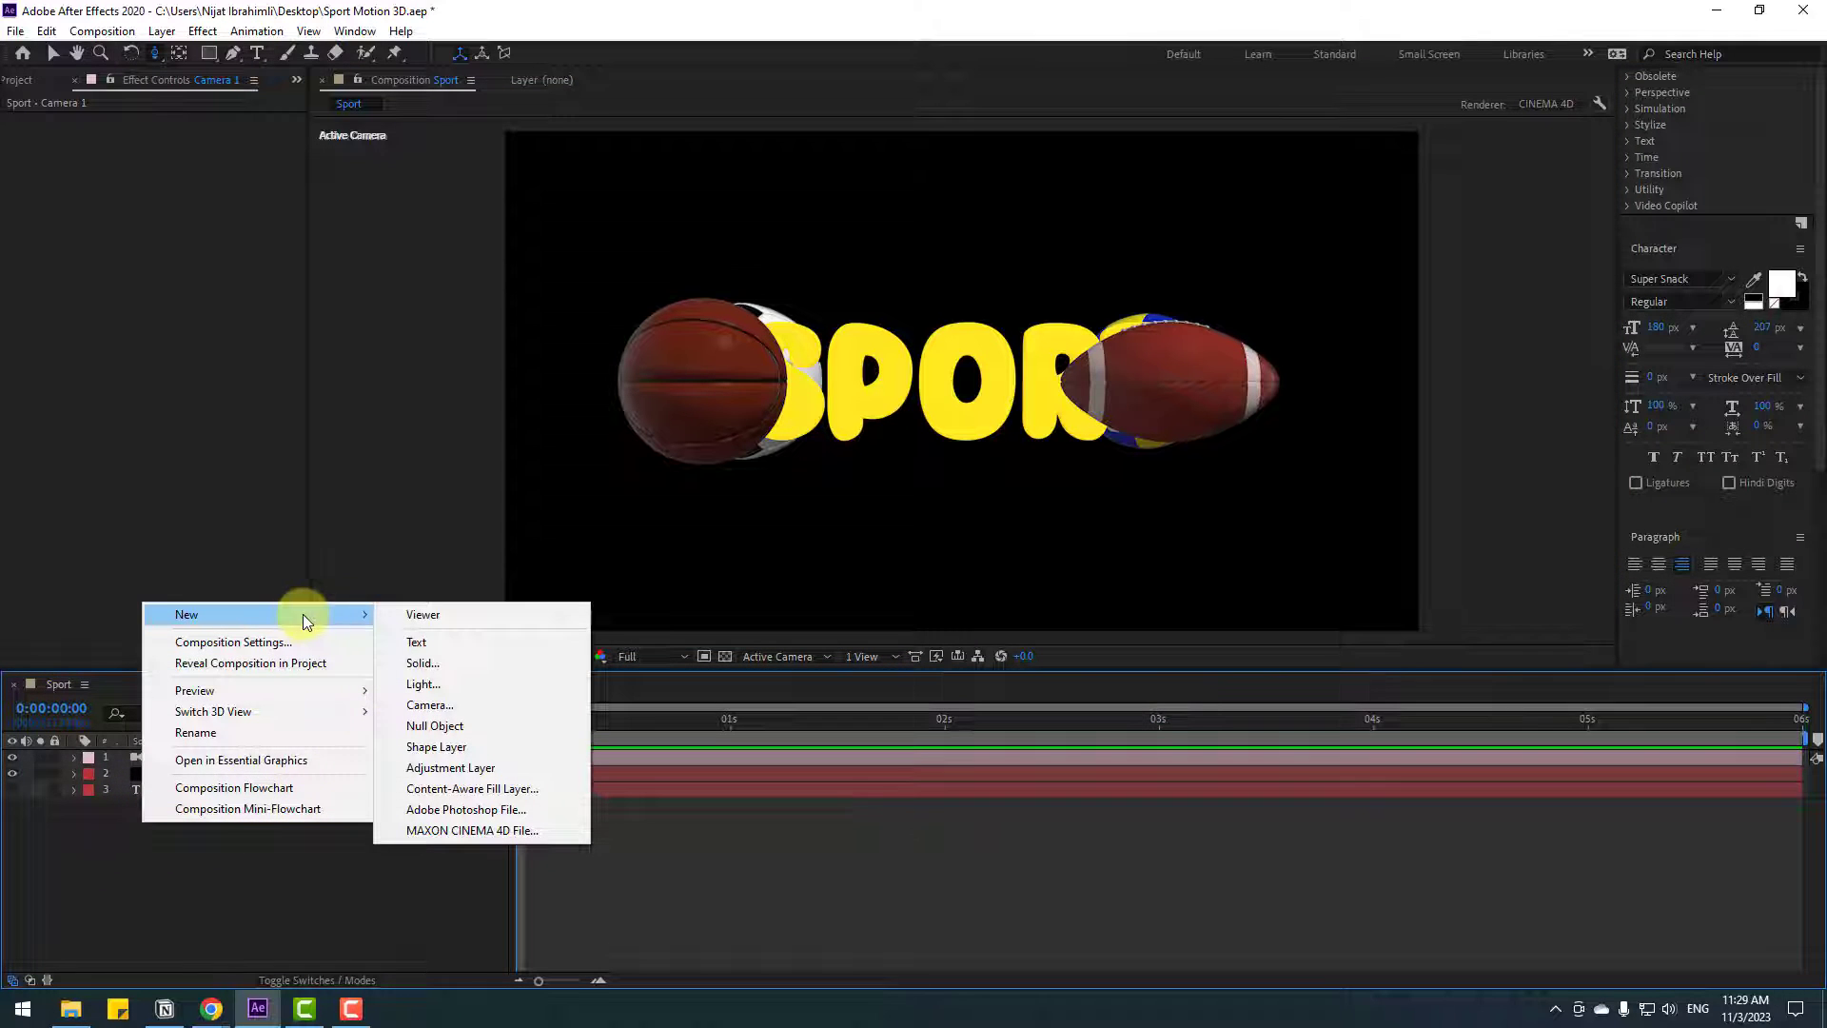
pyautogui.click(425, 664)
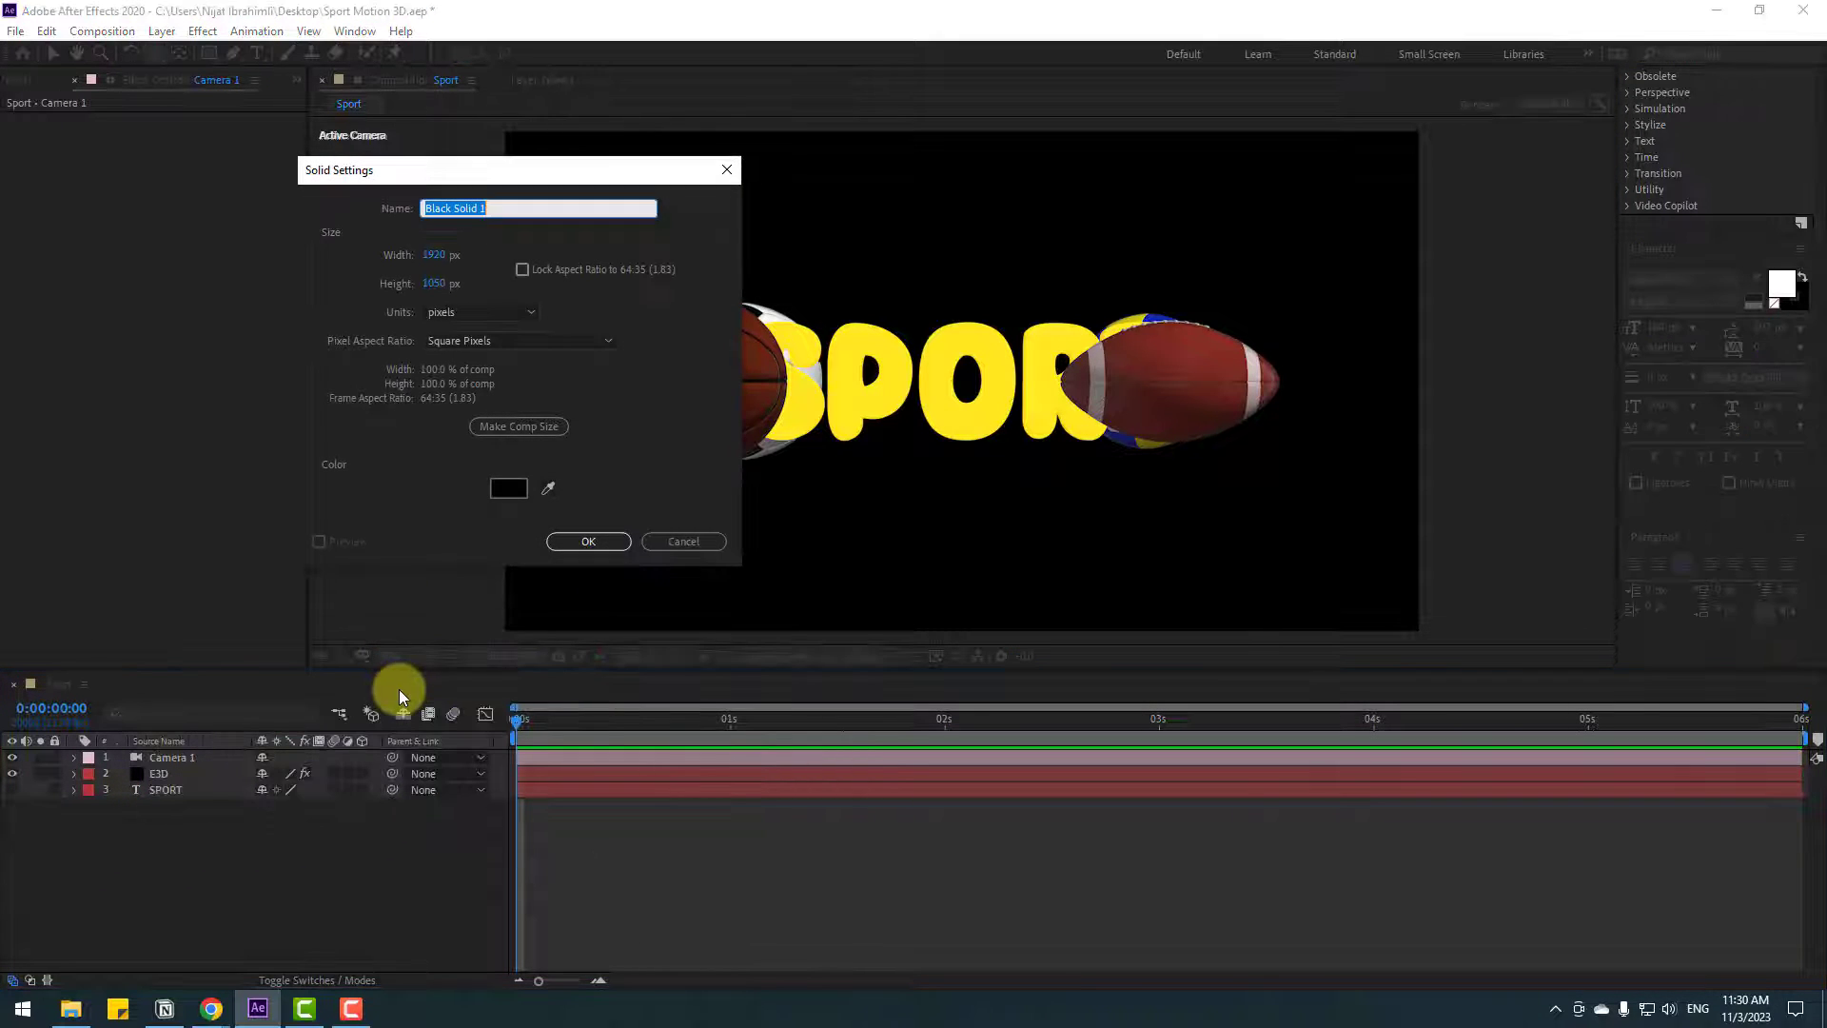
pyautogui.write('BG')
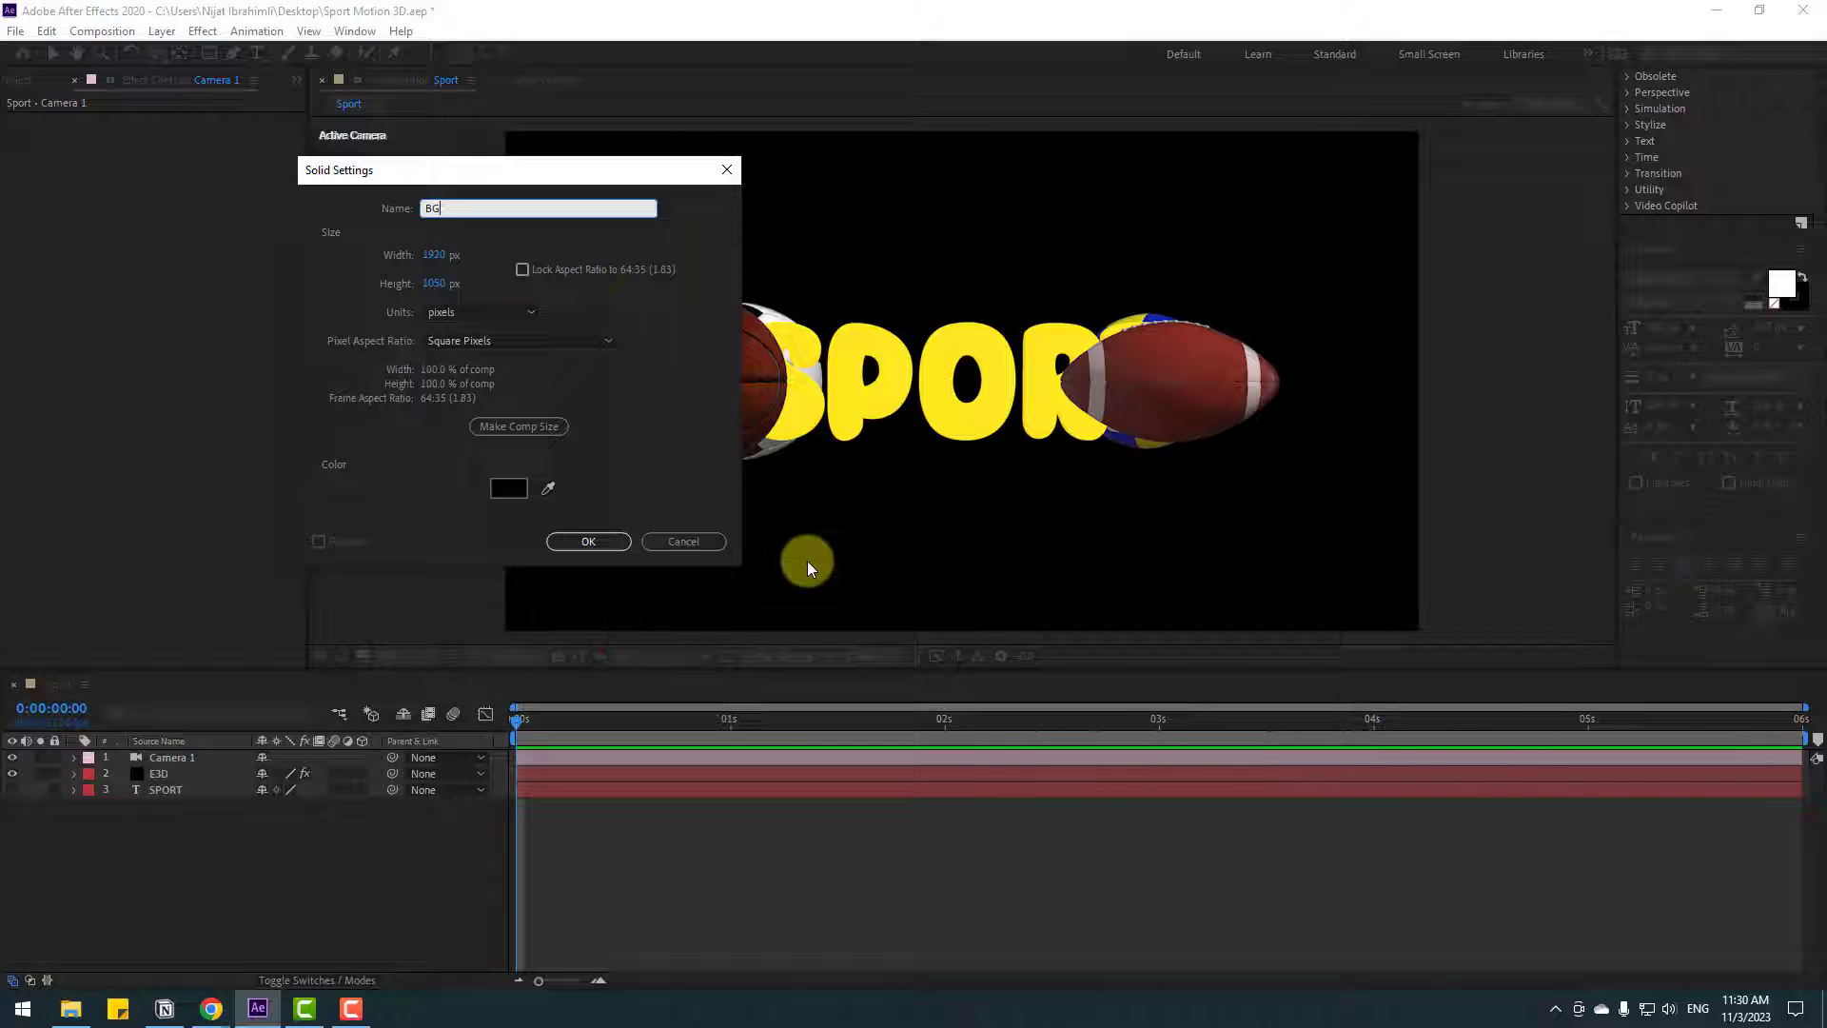
pyautogui.click(588, 540)
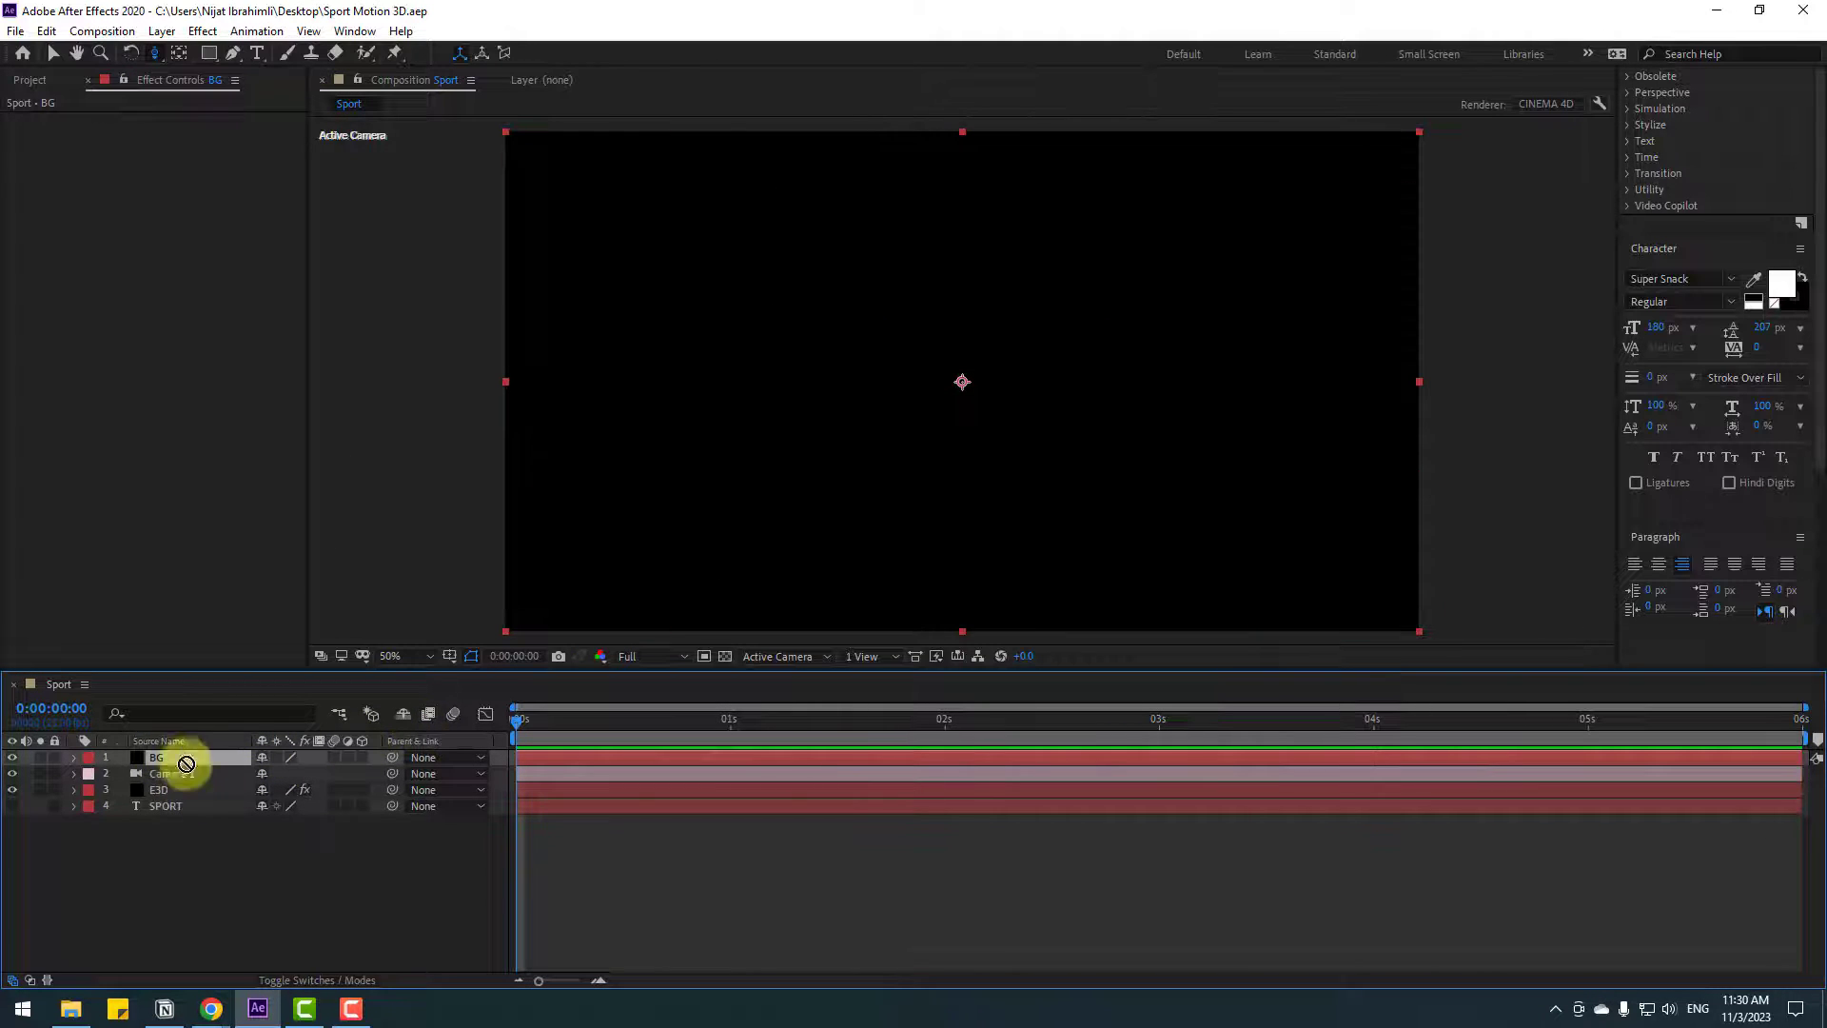
pyautogui.moveTo(184, 760); pyautogui.dragTo(213, 843)
# - Find the Gradient Ramp effect and apply it to the BG layer
pyautogui.click(1701, 132)
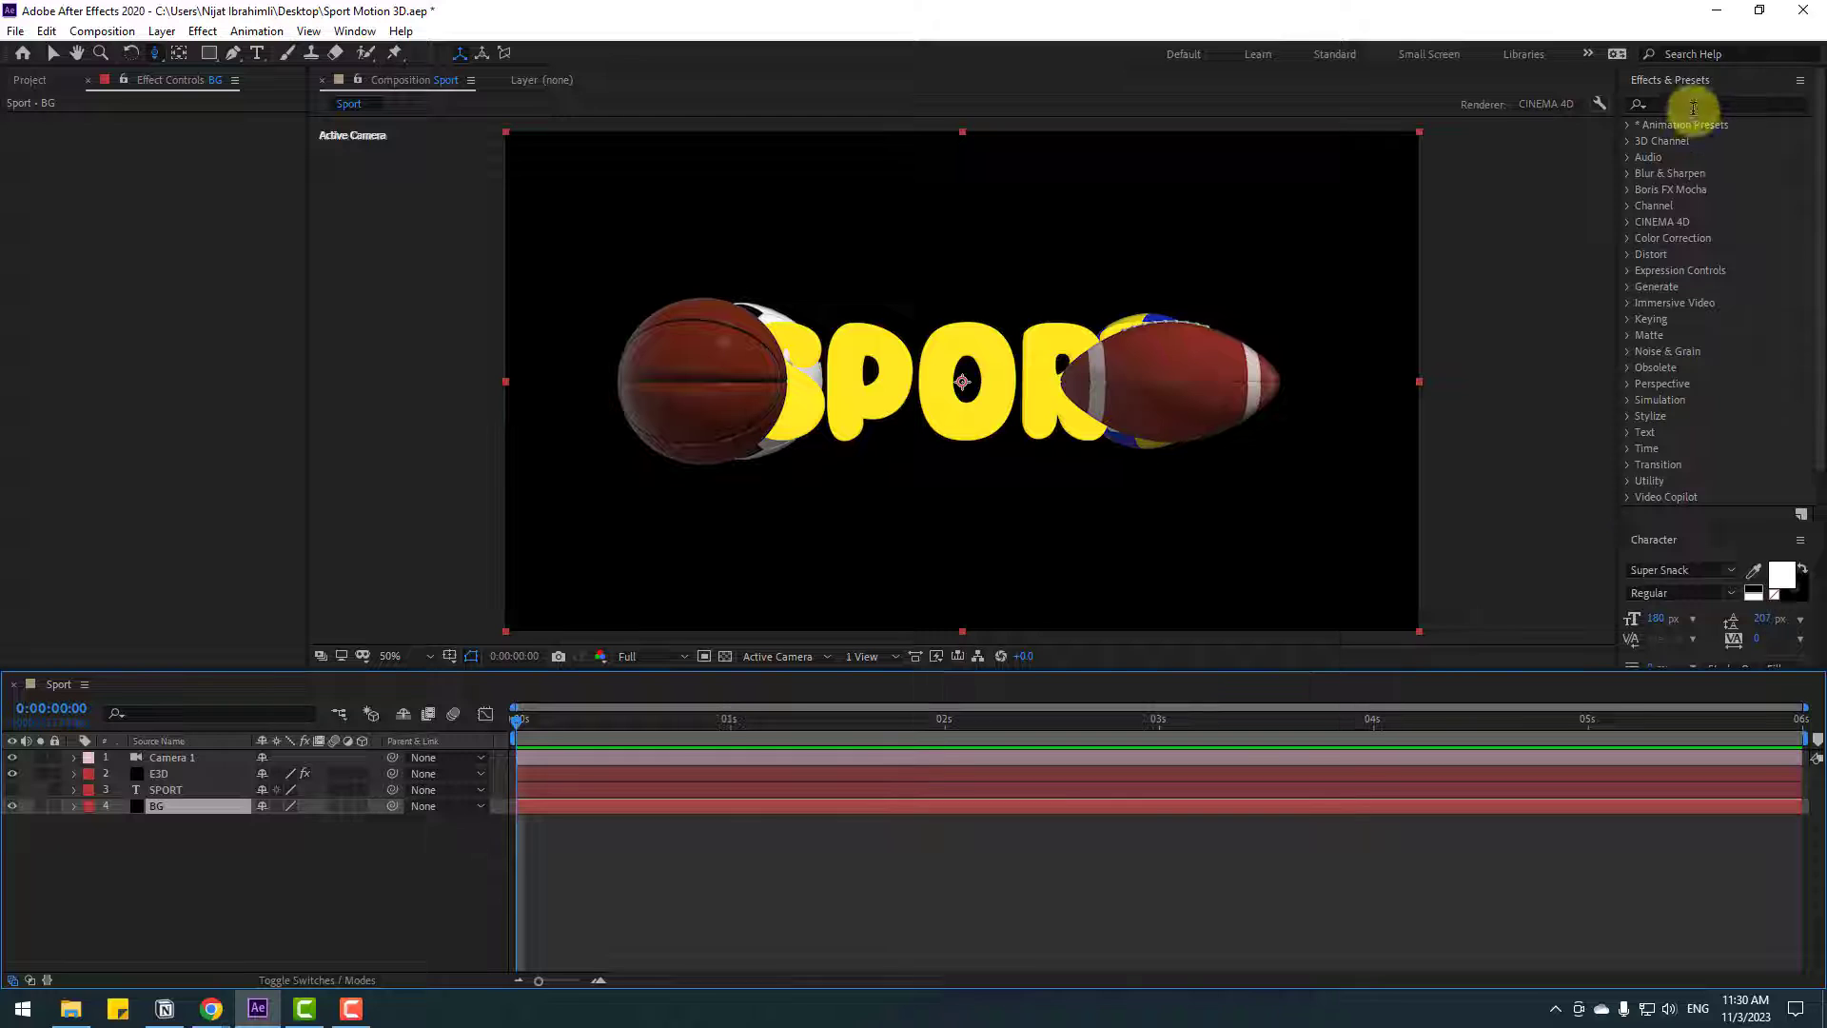
pyautogui.click(1689, 102)
pyautogui.write('grad')
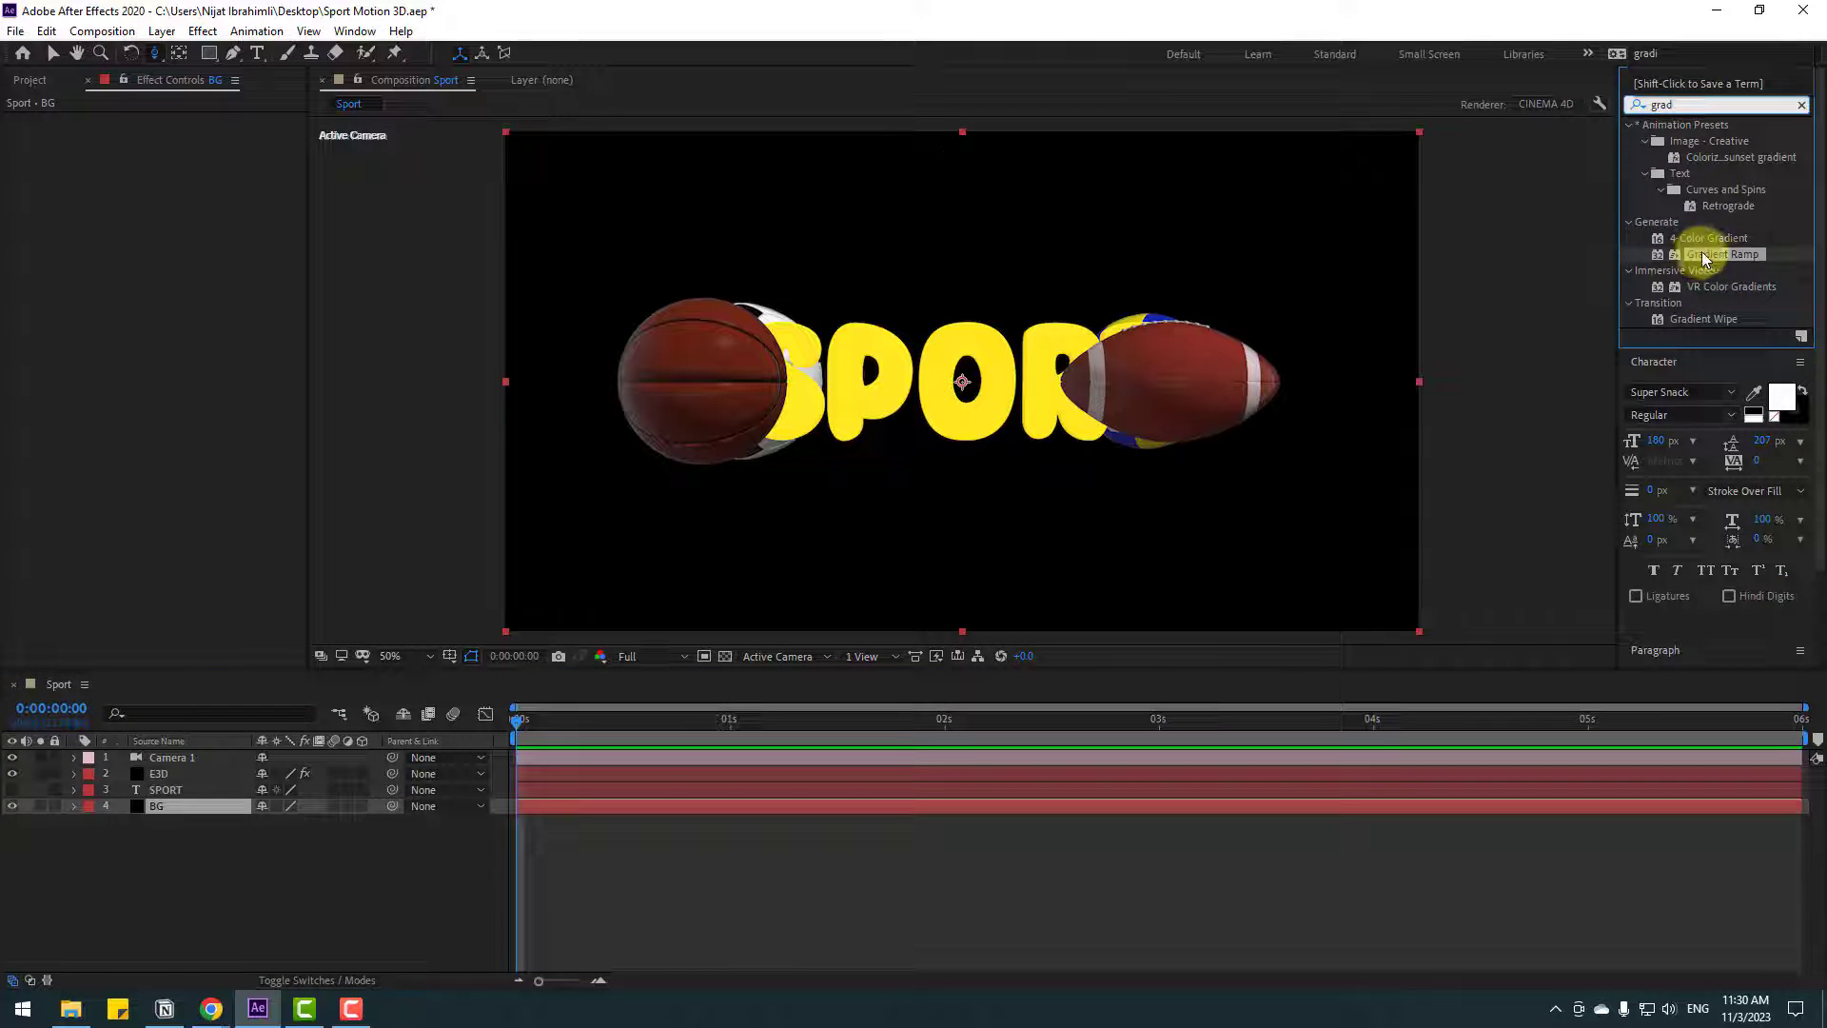
pyautogui.moveTo(1693, 253); pyautogui.dragTo(153, 807)
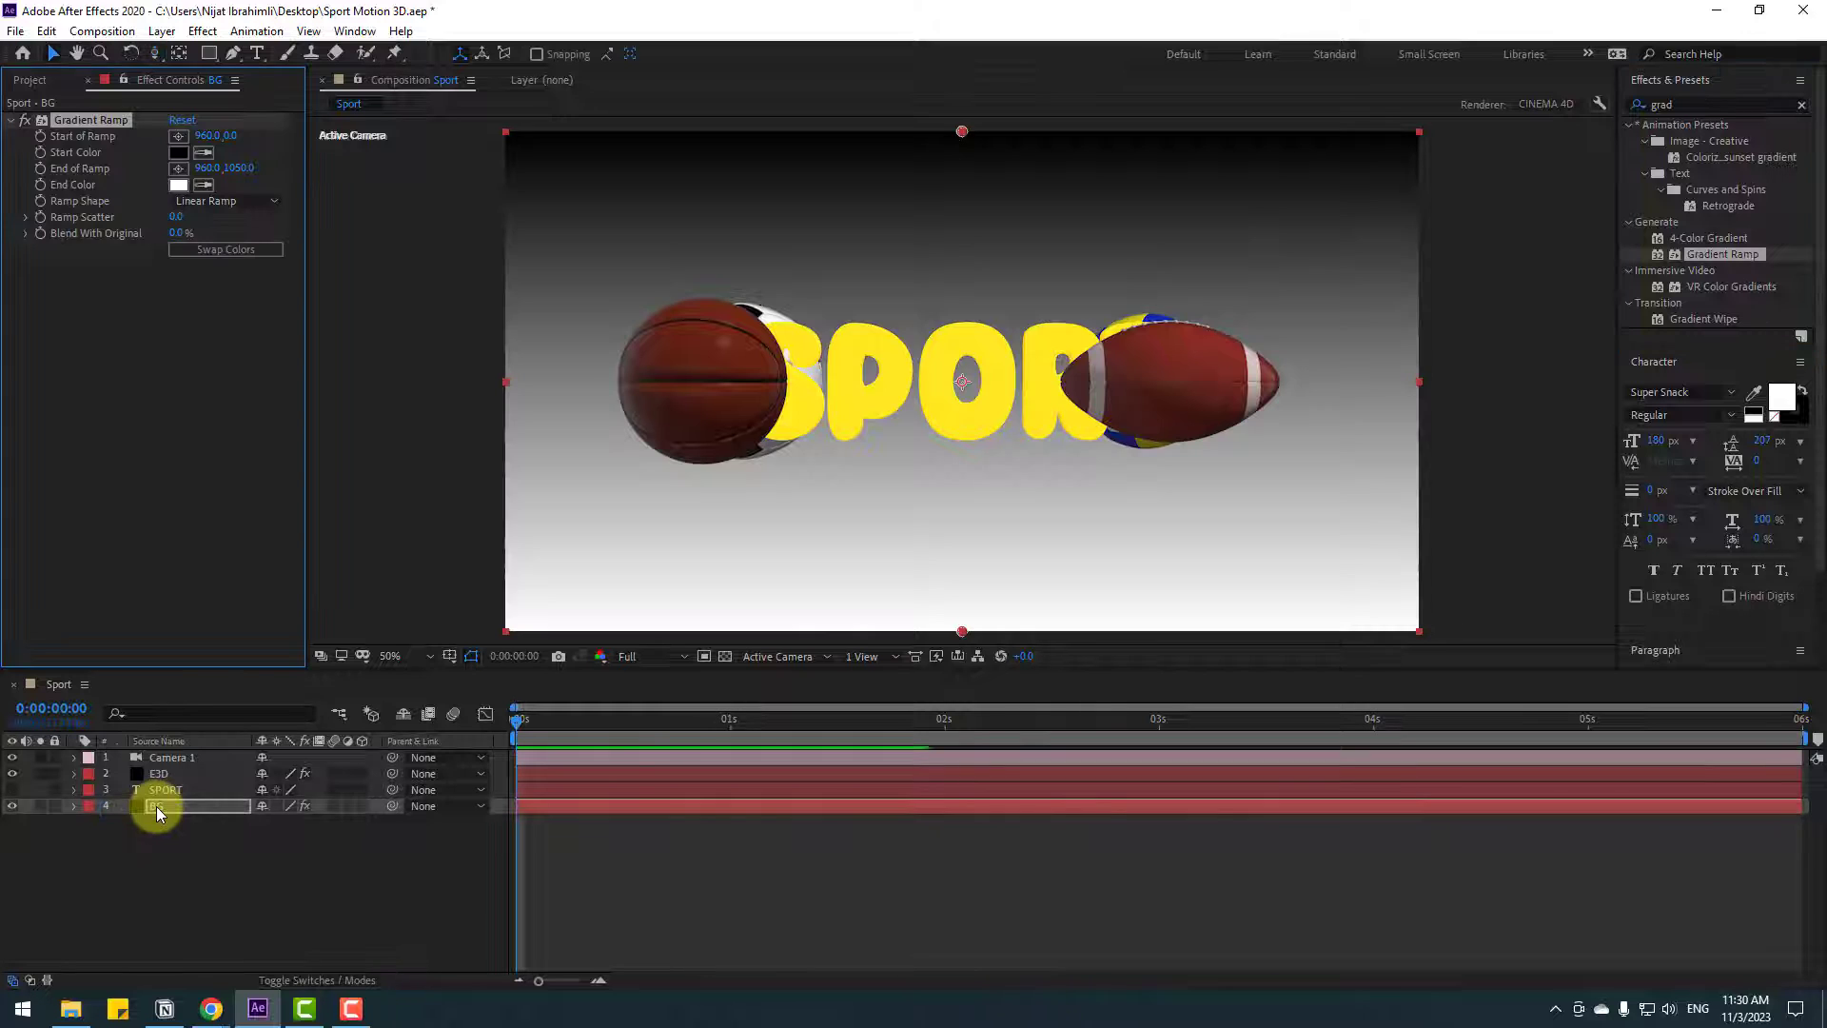
# - Set the end color of the BG gradient to bright cyan (00D8FF)
pyautogui.click(178, 185)
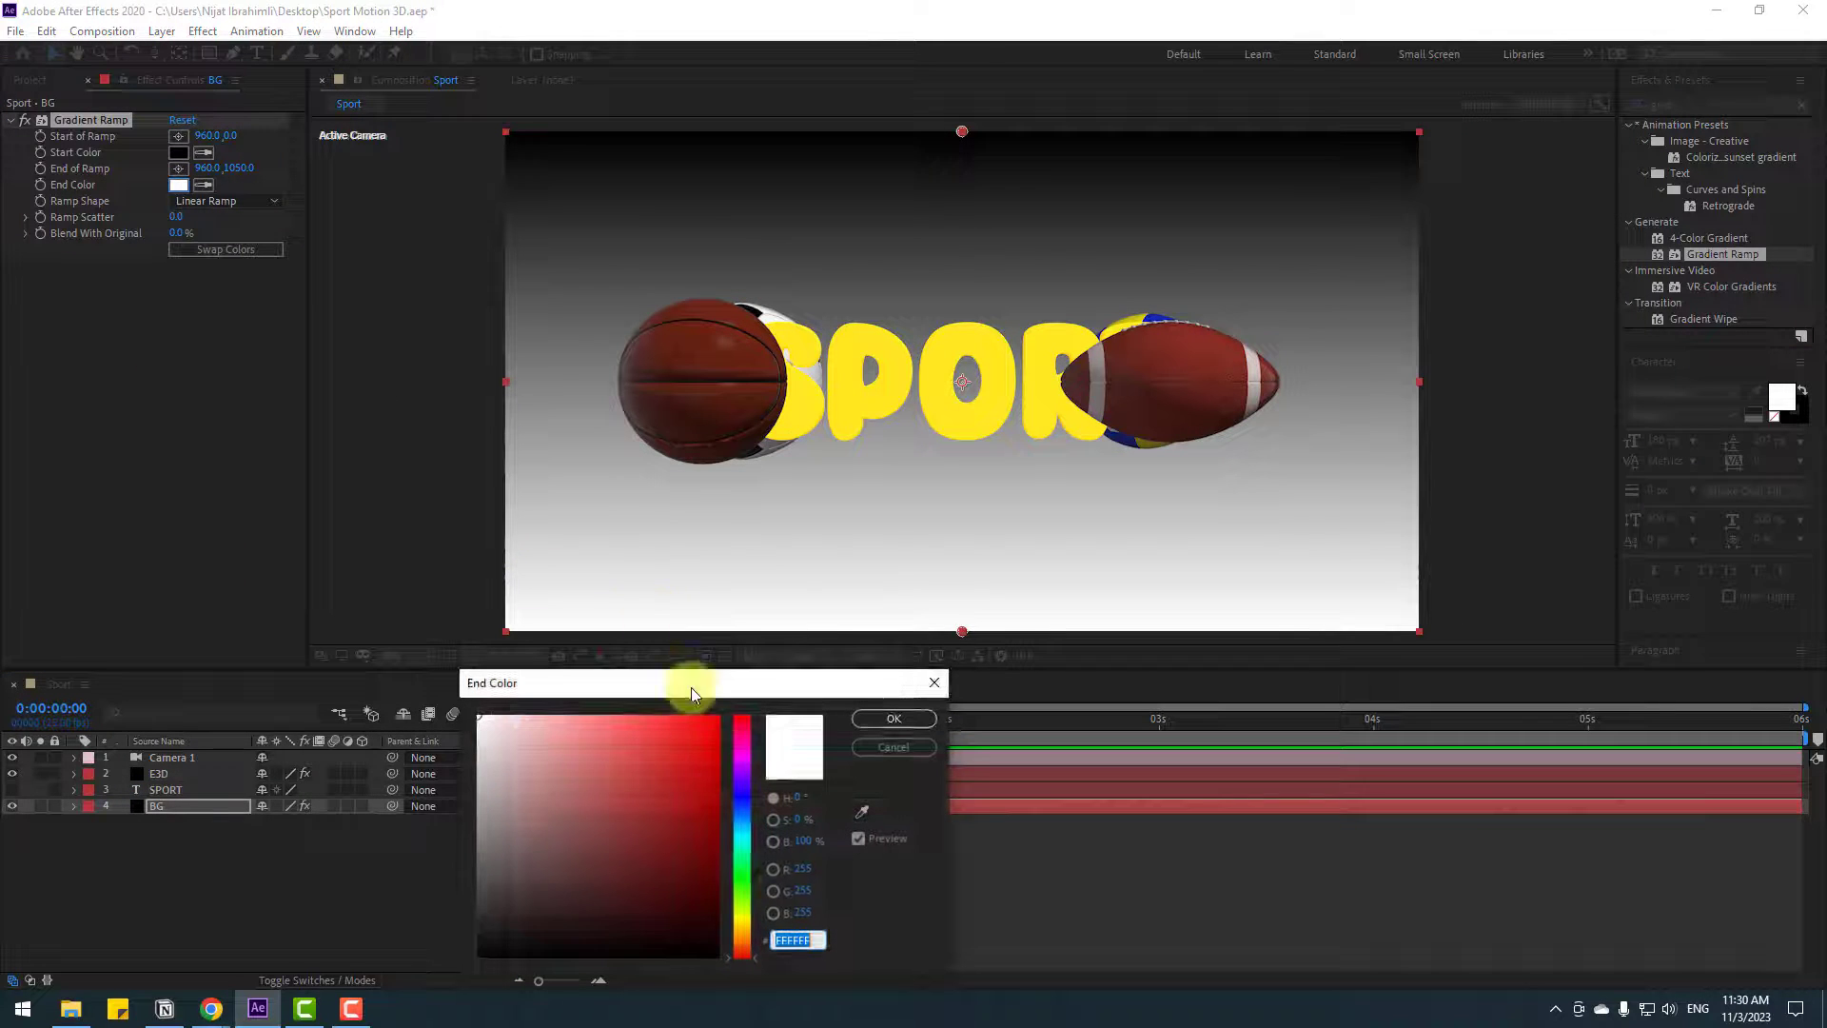
pyautogui.click(741, 816)
pyautogui.moveTo(686, 748); pyautogui.dragTo(720, 716)
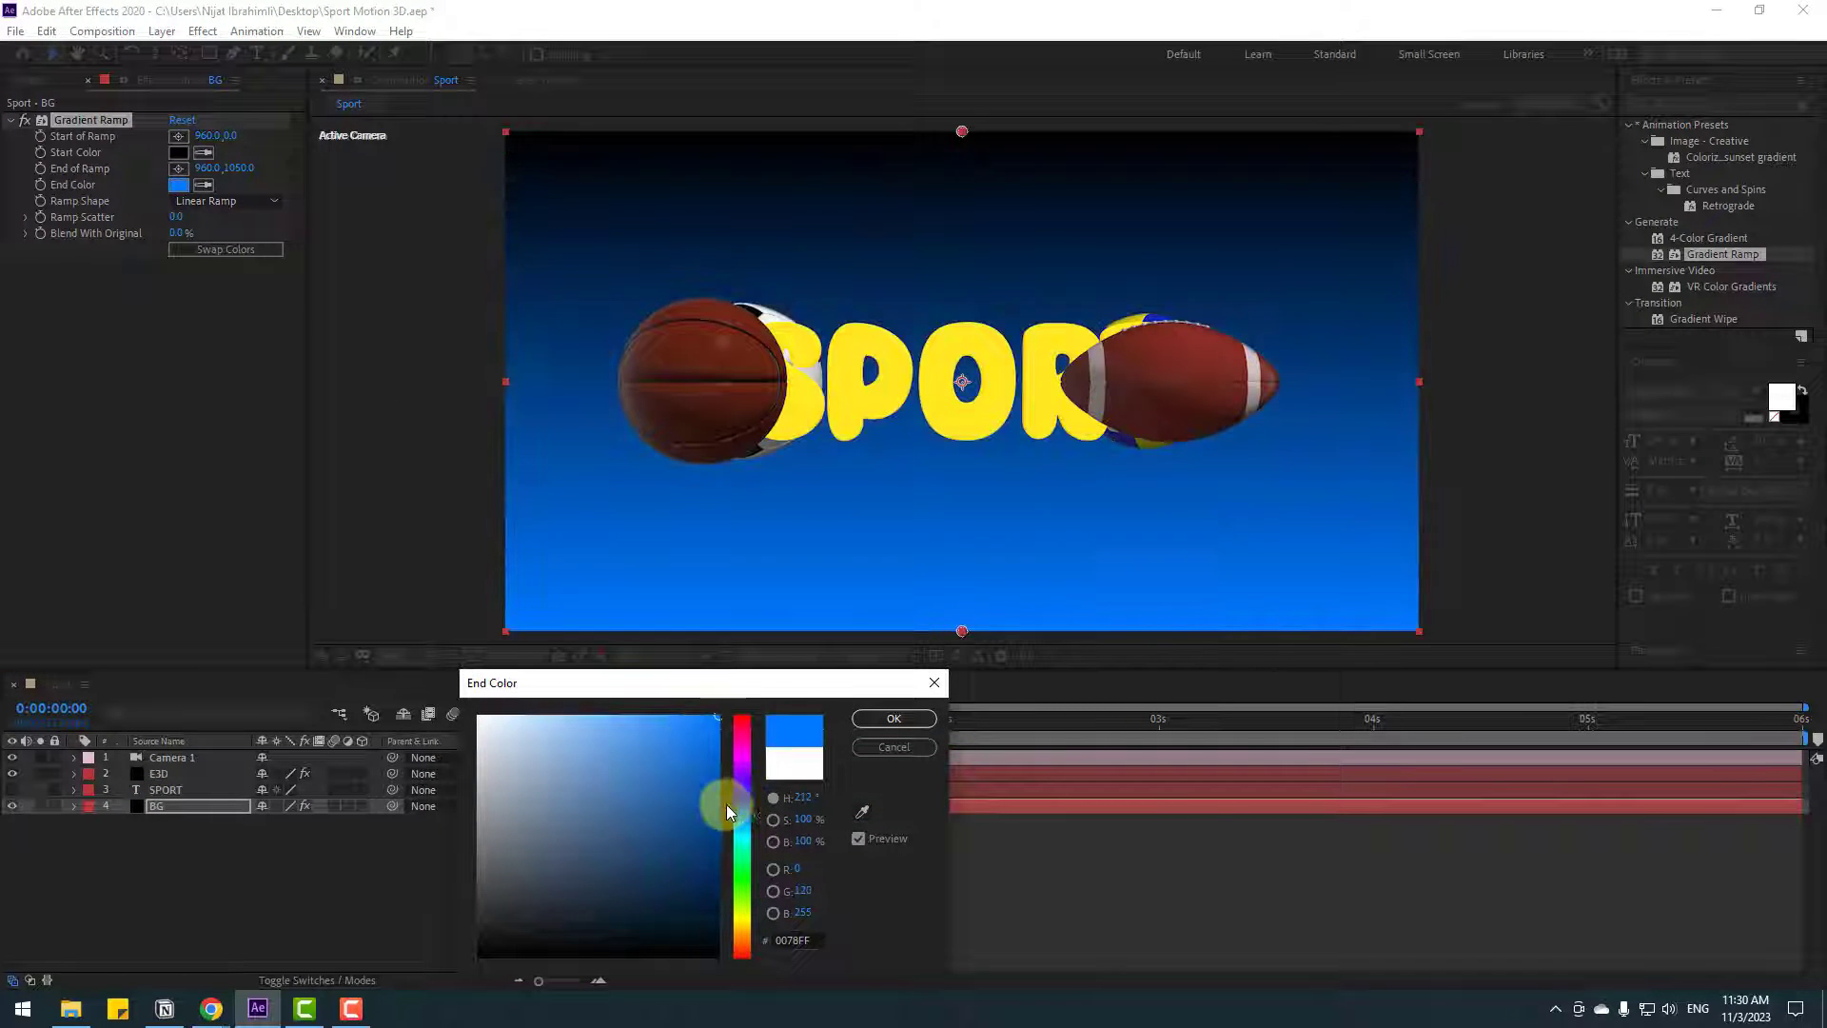
pyautogui.moveTo(741, 807); pyautogui.dragTo(743, 831)
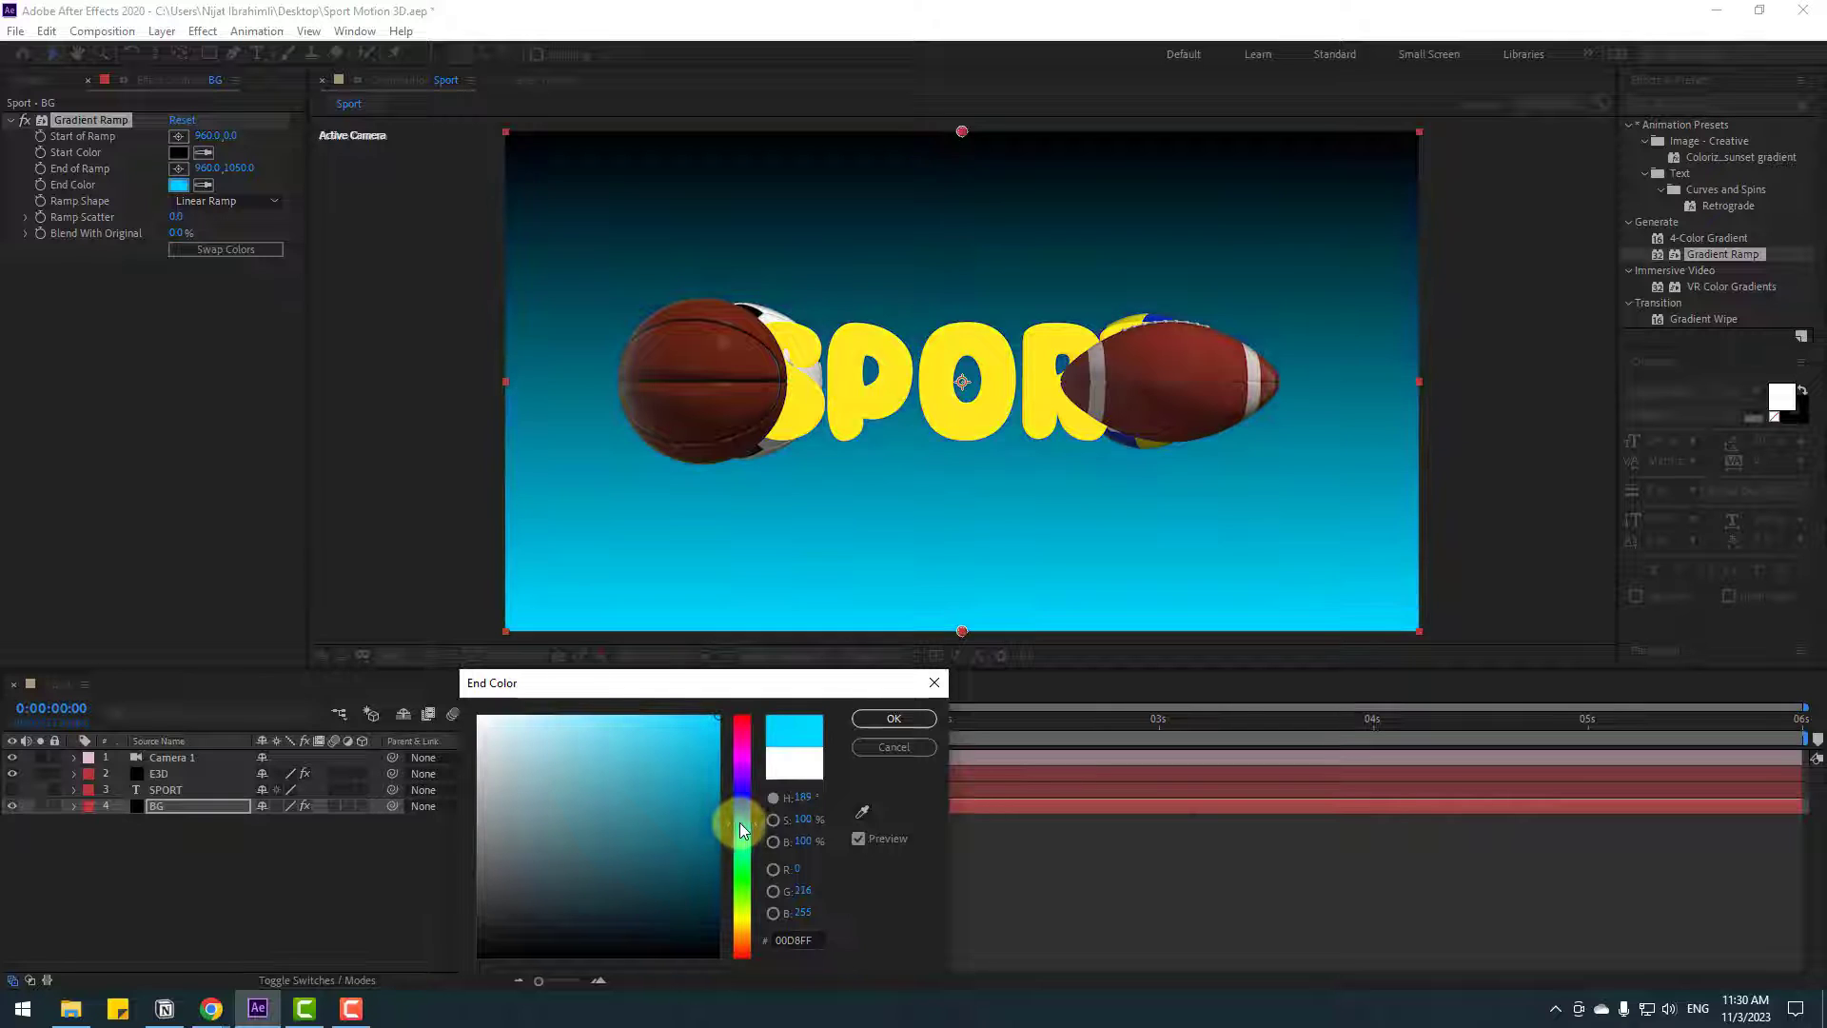
pyautogui.click(893, 718)
# - Set the start color of the BG gradient to near-white (FDFDFD)
pyautogui.click(178, 153)
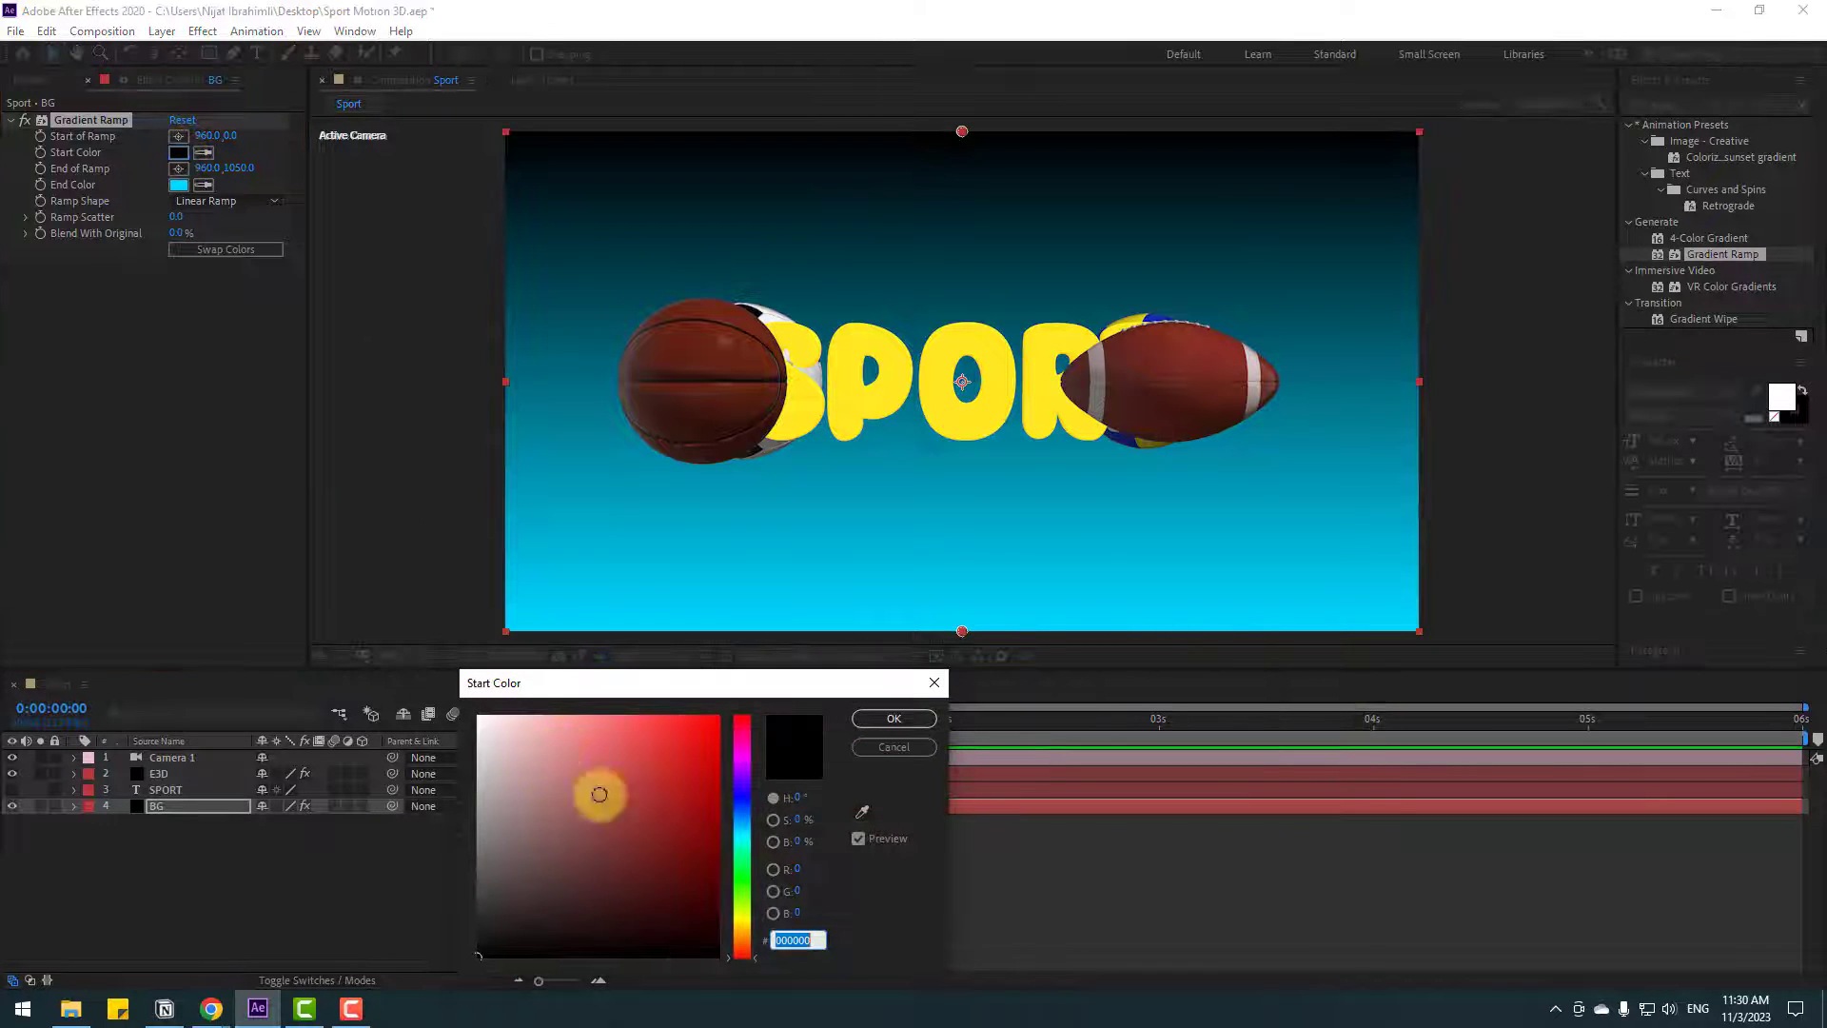
pyautogui.click(742, 819)
pyautogui.moveTo(514, 743); pyautogui.dragTo(479, 717)
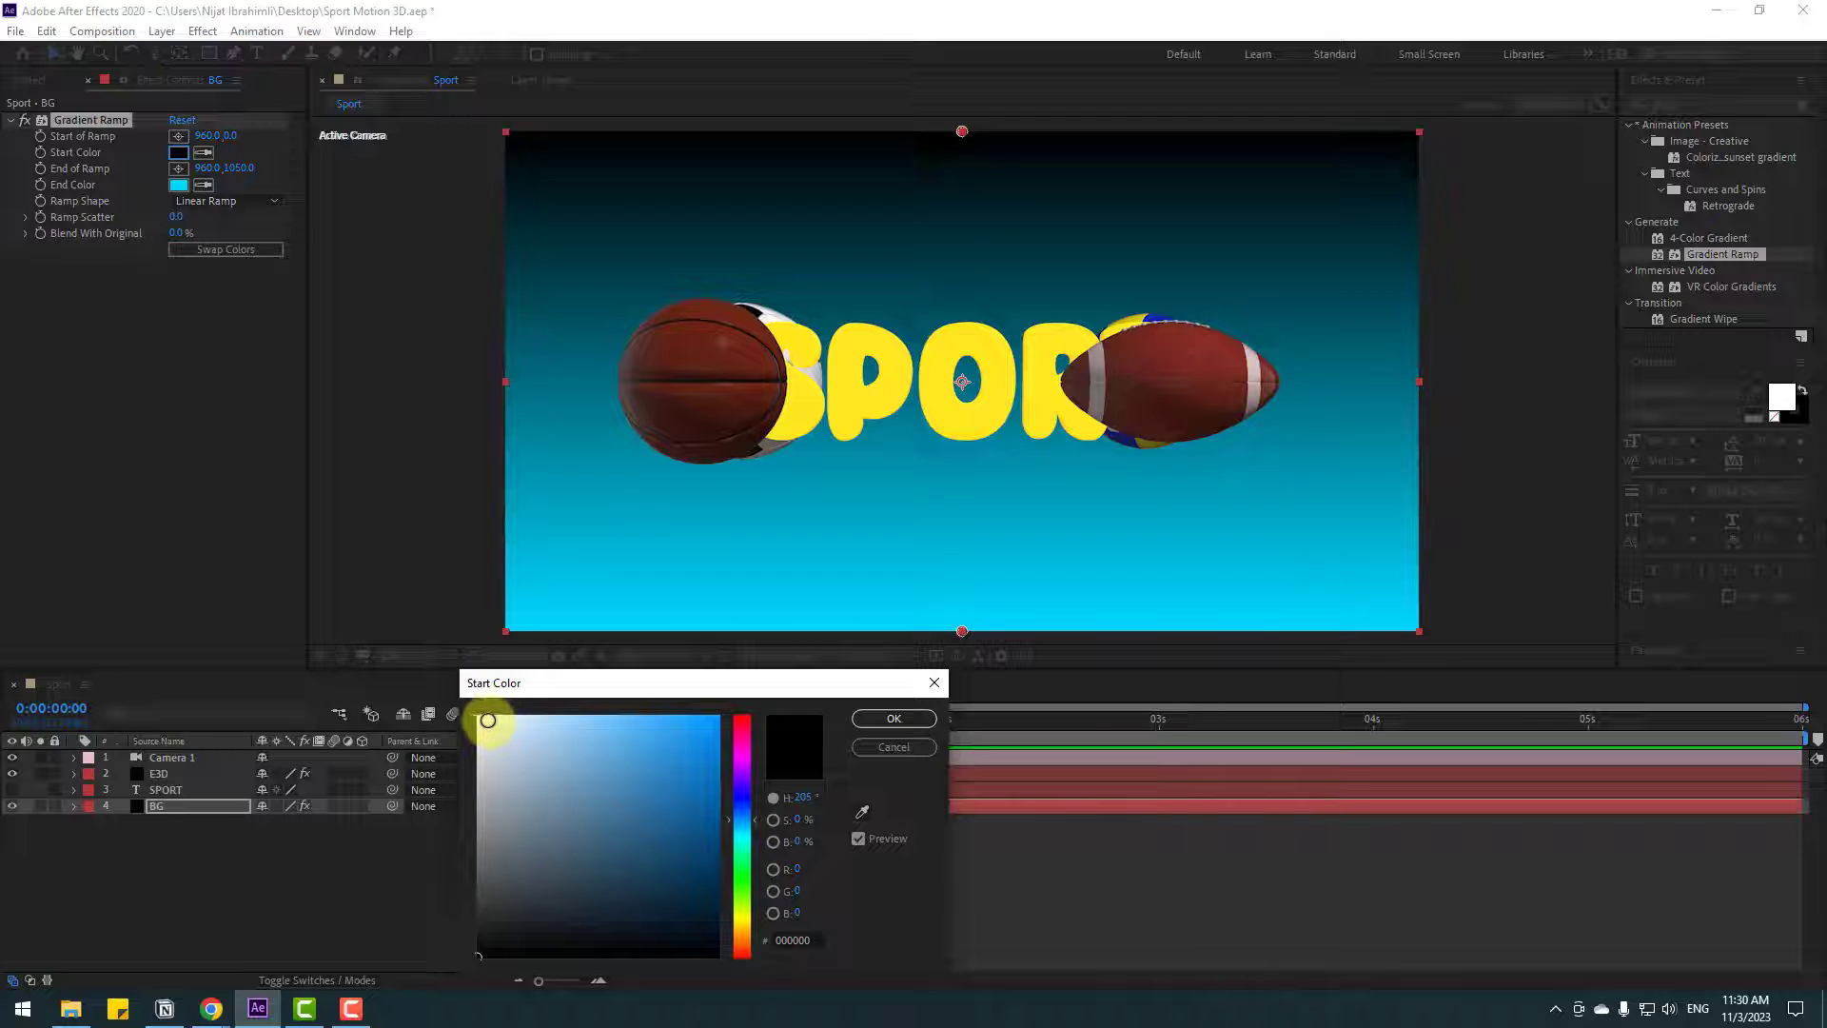
pyautogui.click(868, 727)
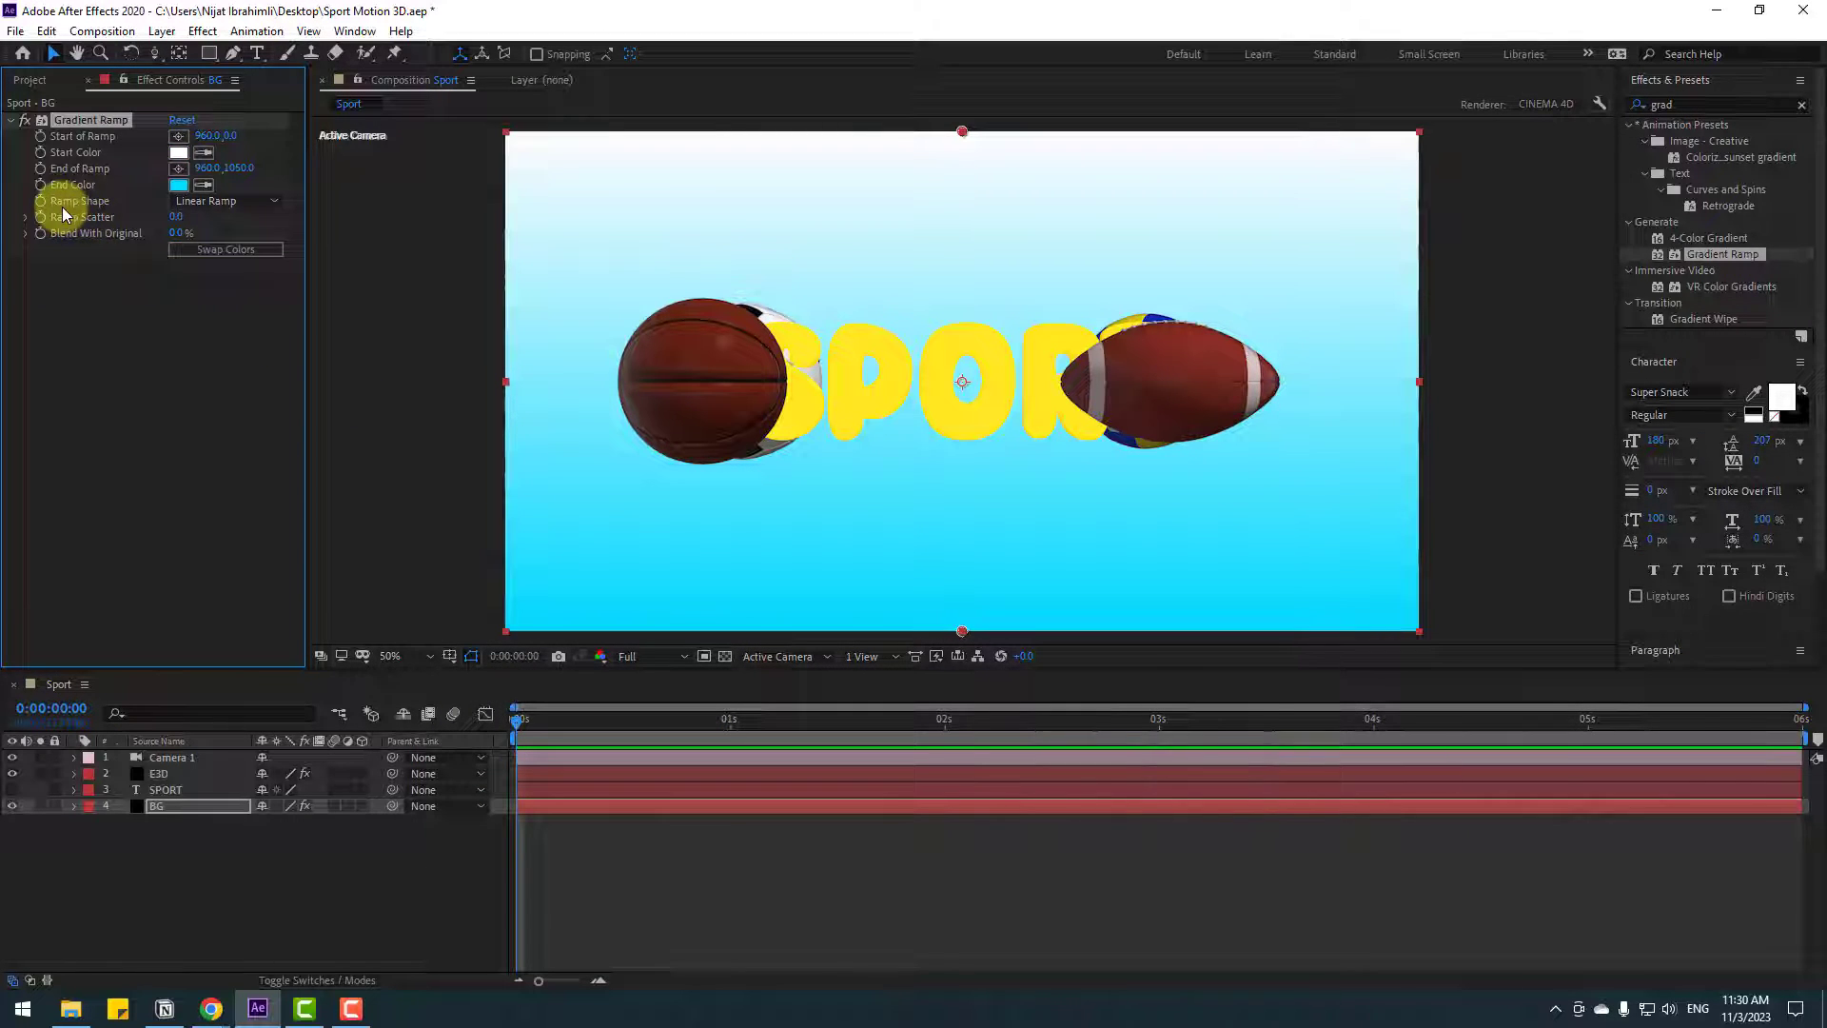
# - Change the ramp shape to Radial Ramp, placing its start near the frame's center at about 892, 444 and its end beyond the lower edge
pyautogui.click(200, 201)
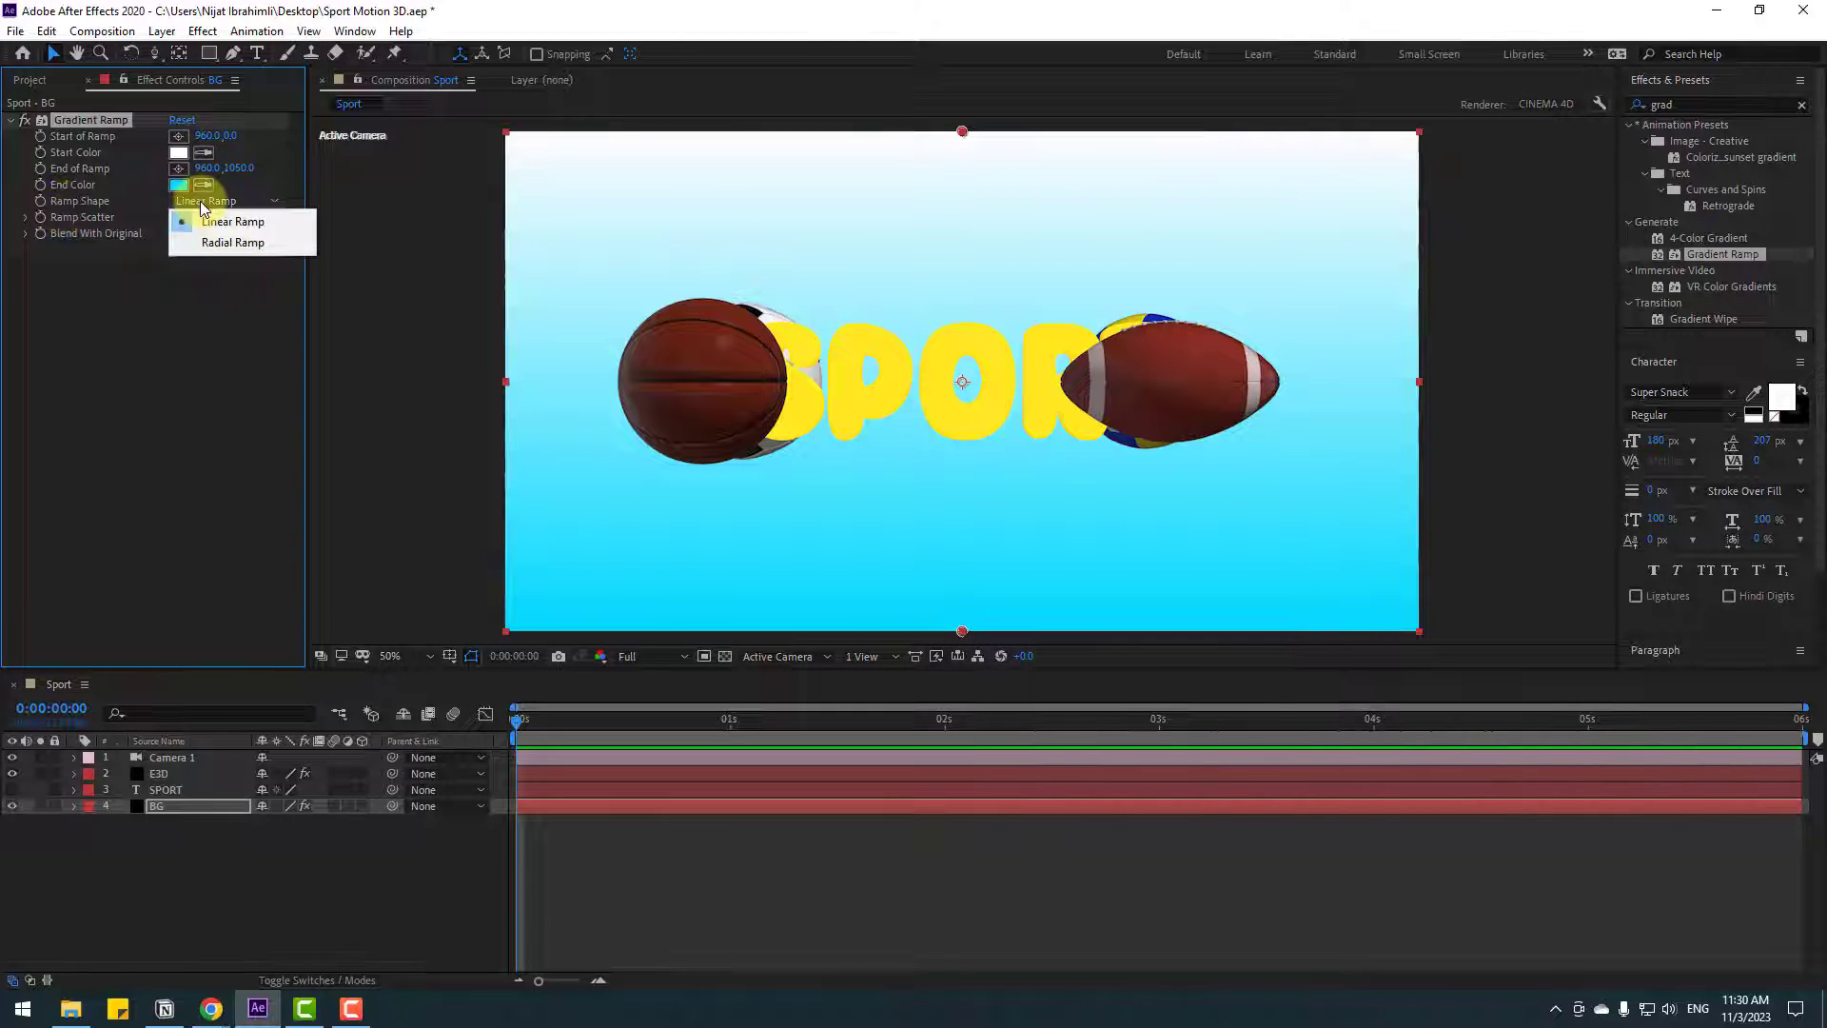
pyautogui.click(230, 244)
pyautogui.scroll(-2, 973, 369)
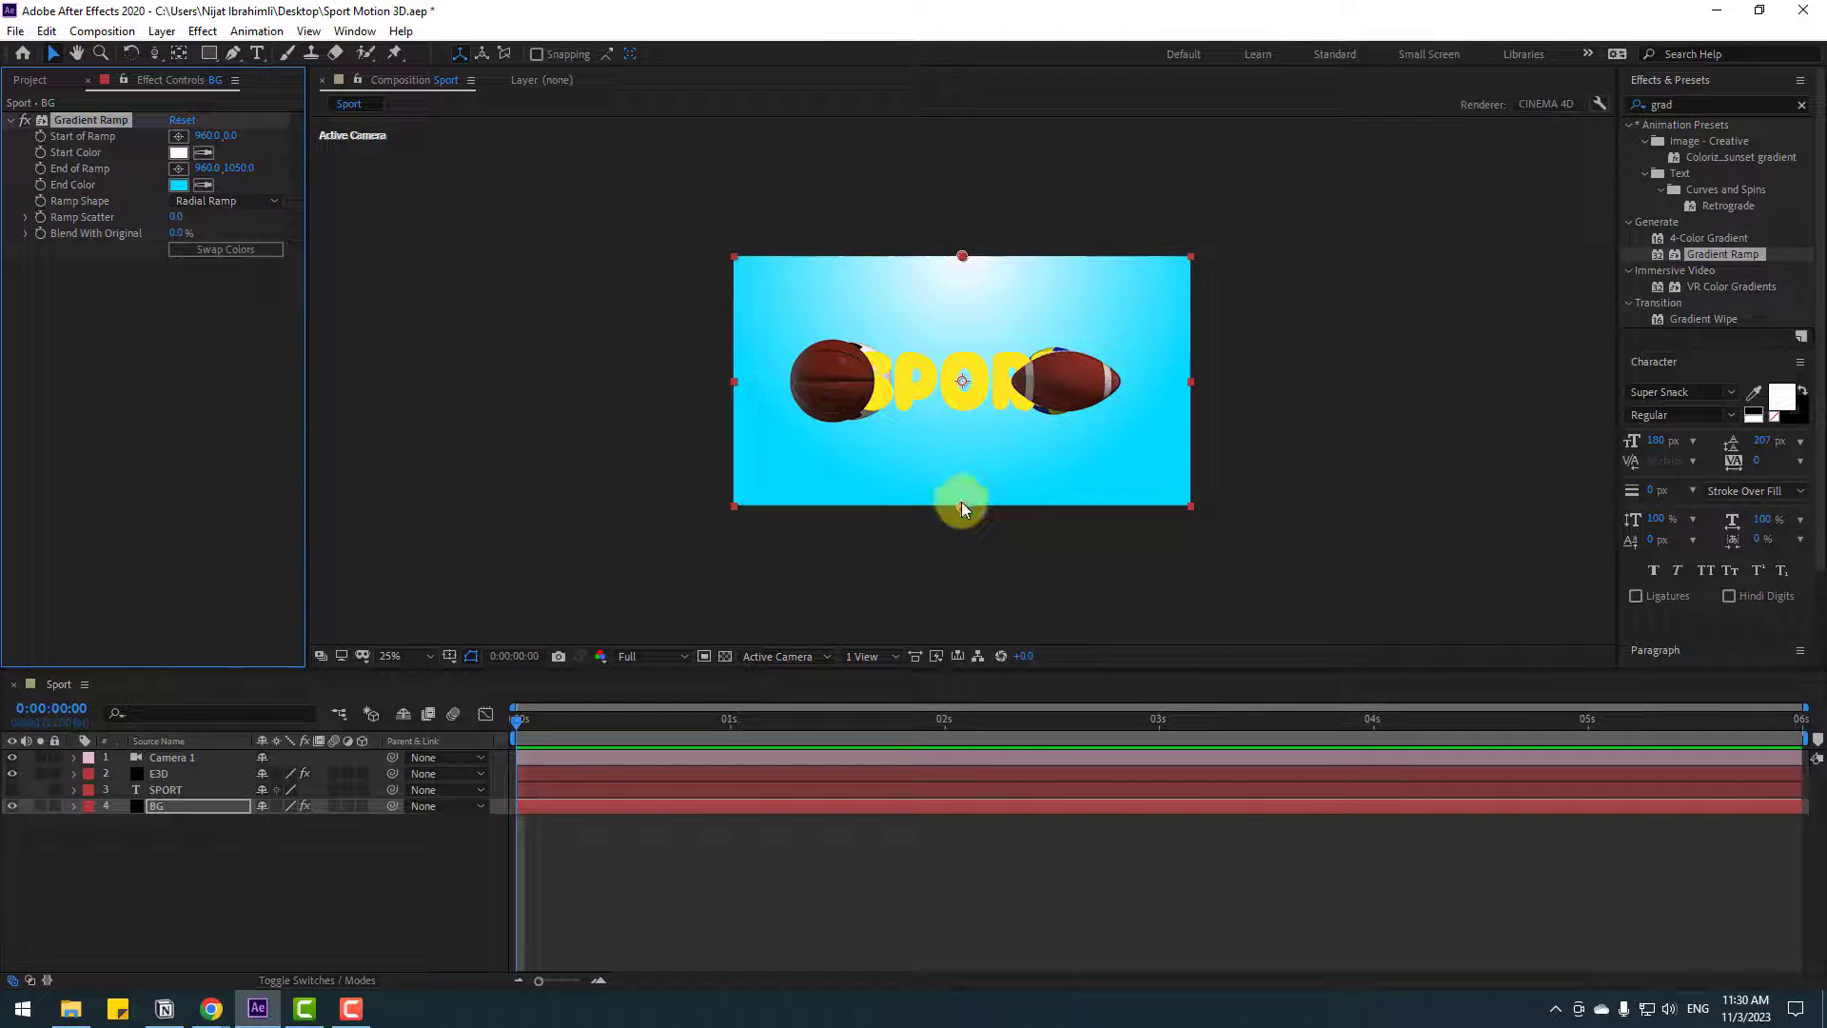
pyautogui.moveTo(962, 510); pyautogui.dragTo(959, 552)
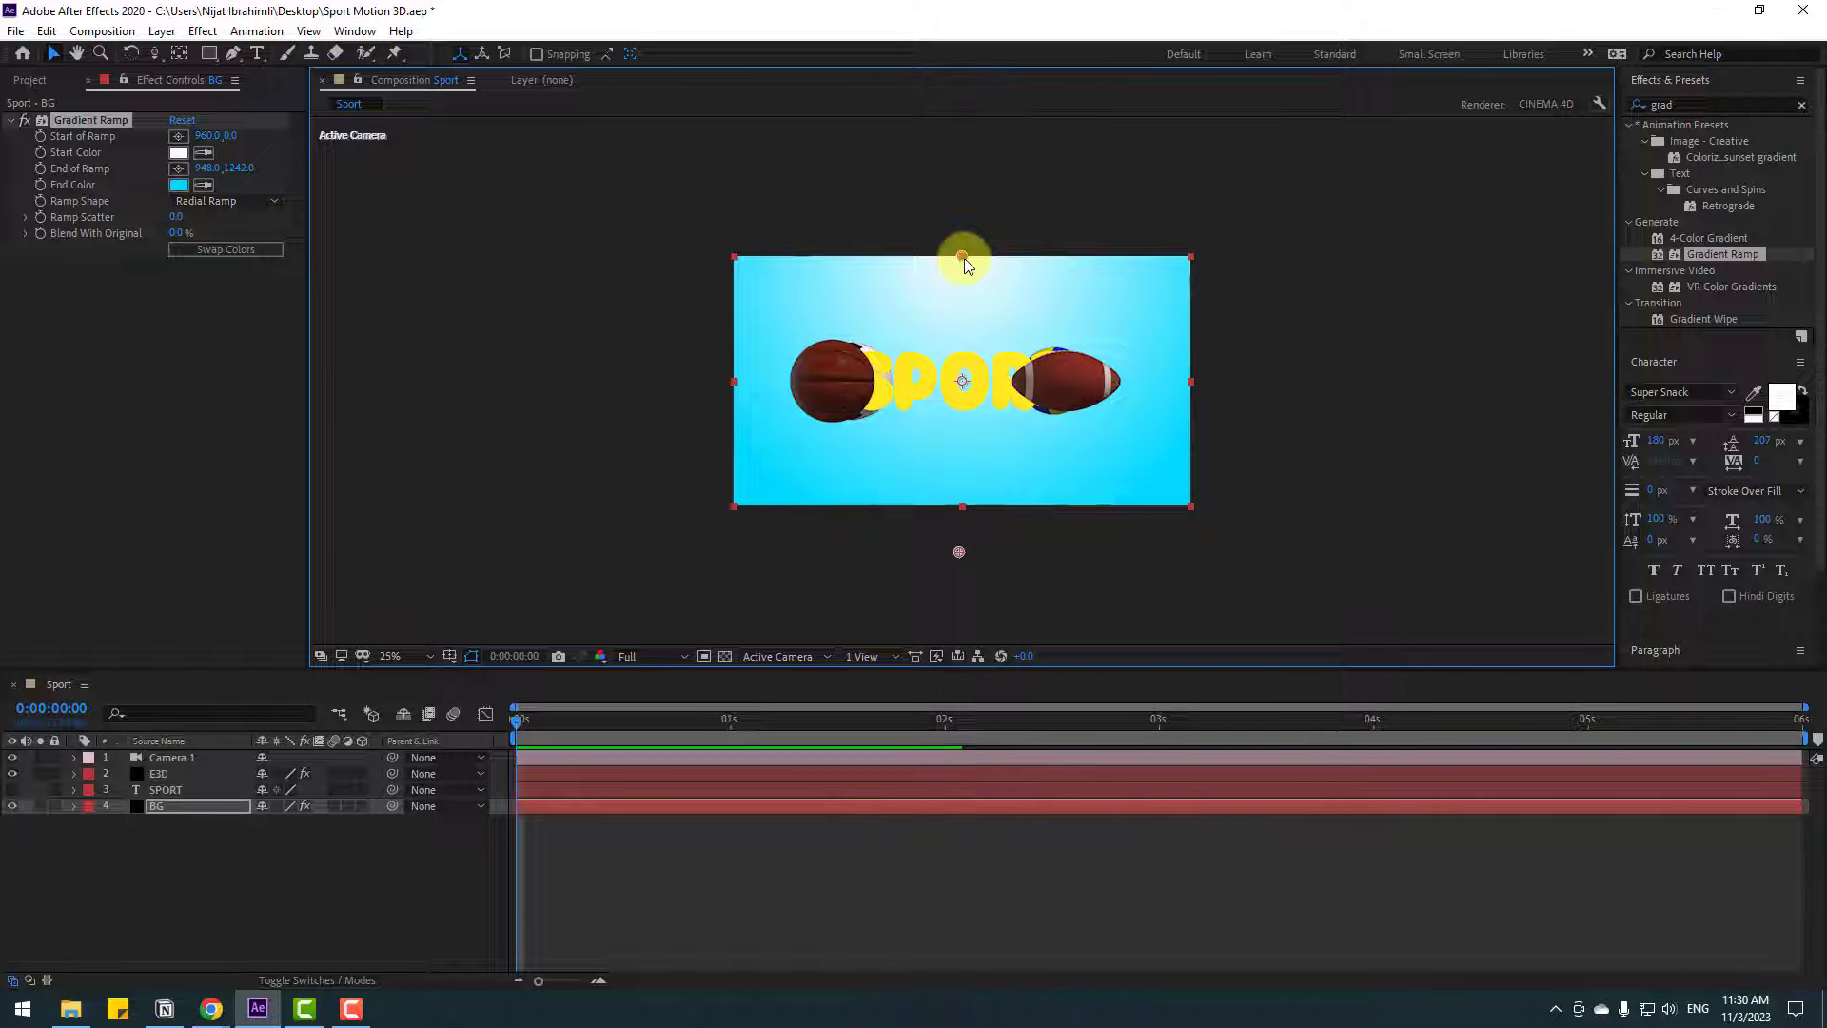
pyautogui.moveTo(963, 253); pyautogui.dragTo(953, 362)
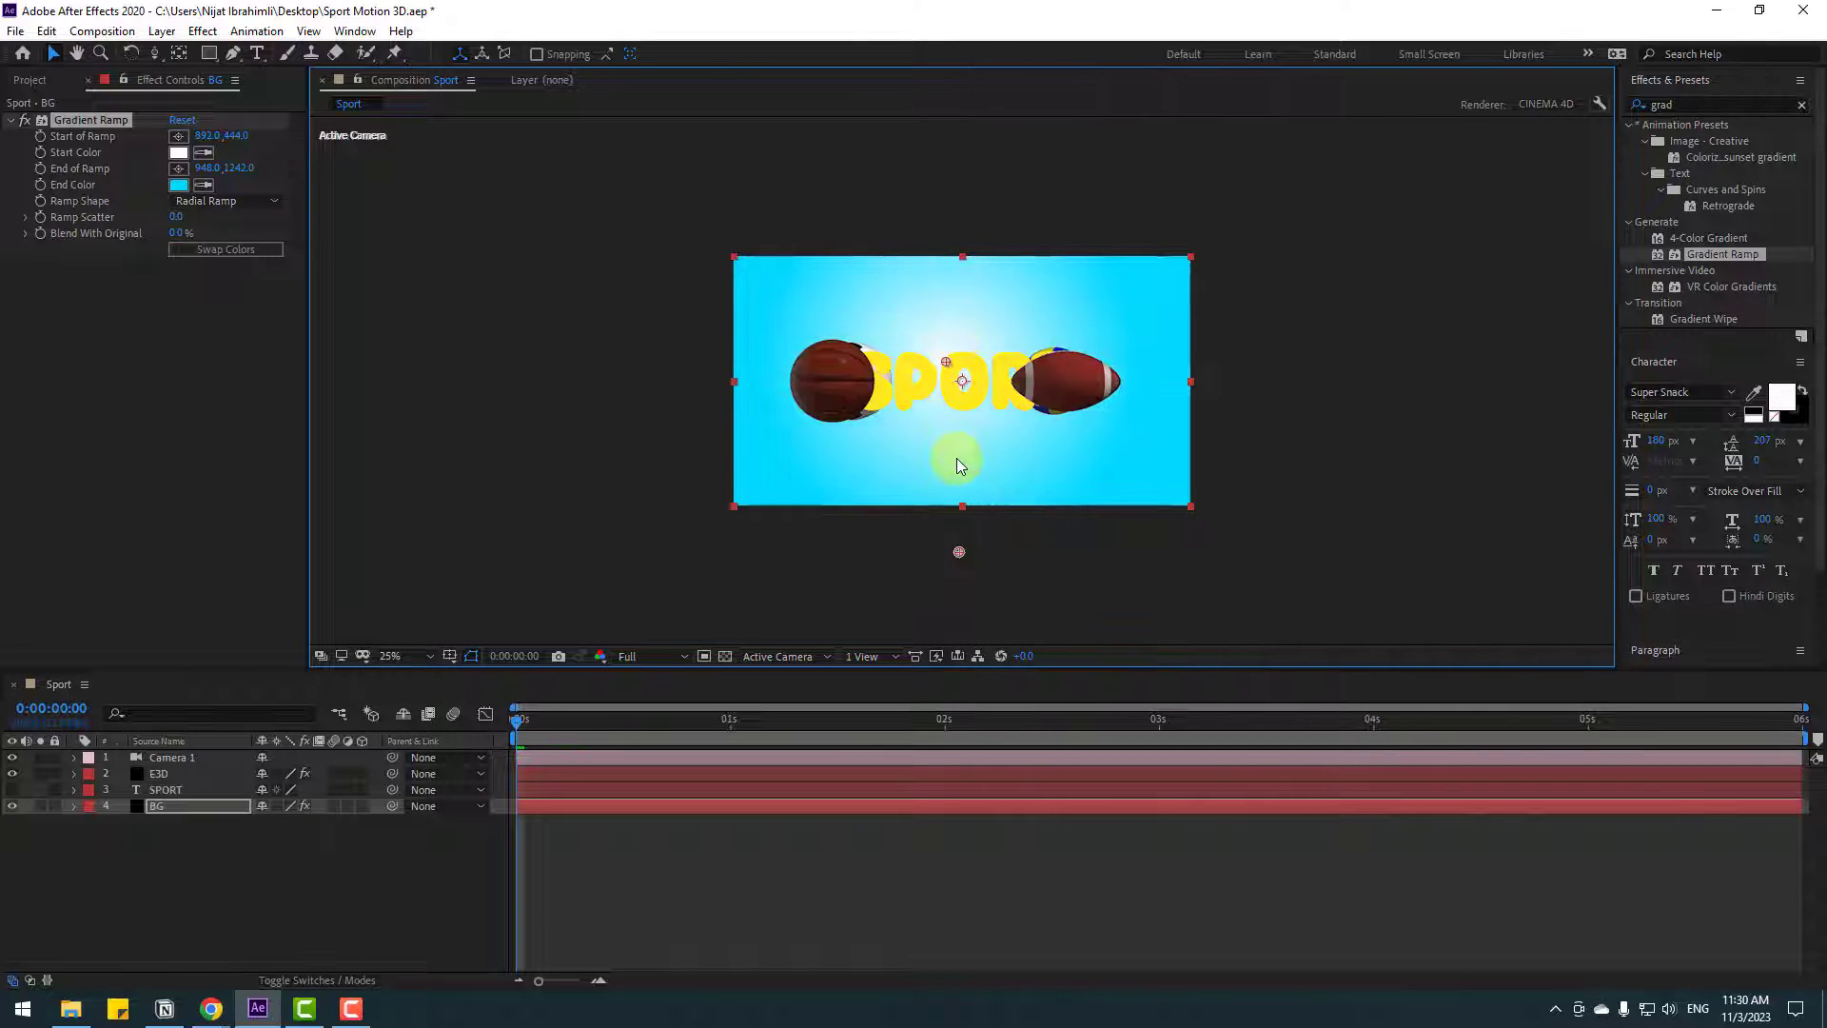
pyautogui.moveTo(957, 556); pyautogui.dragTo(1065, 587)
pyautogui.press('.')
pyautogui.press('.')
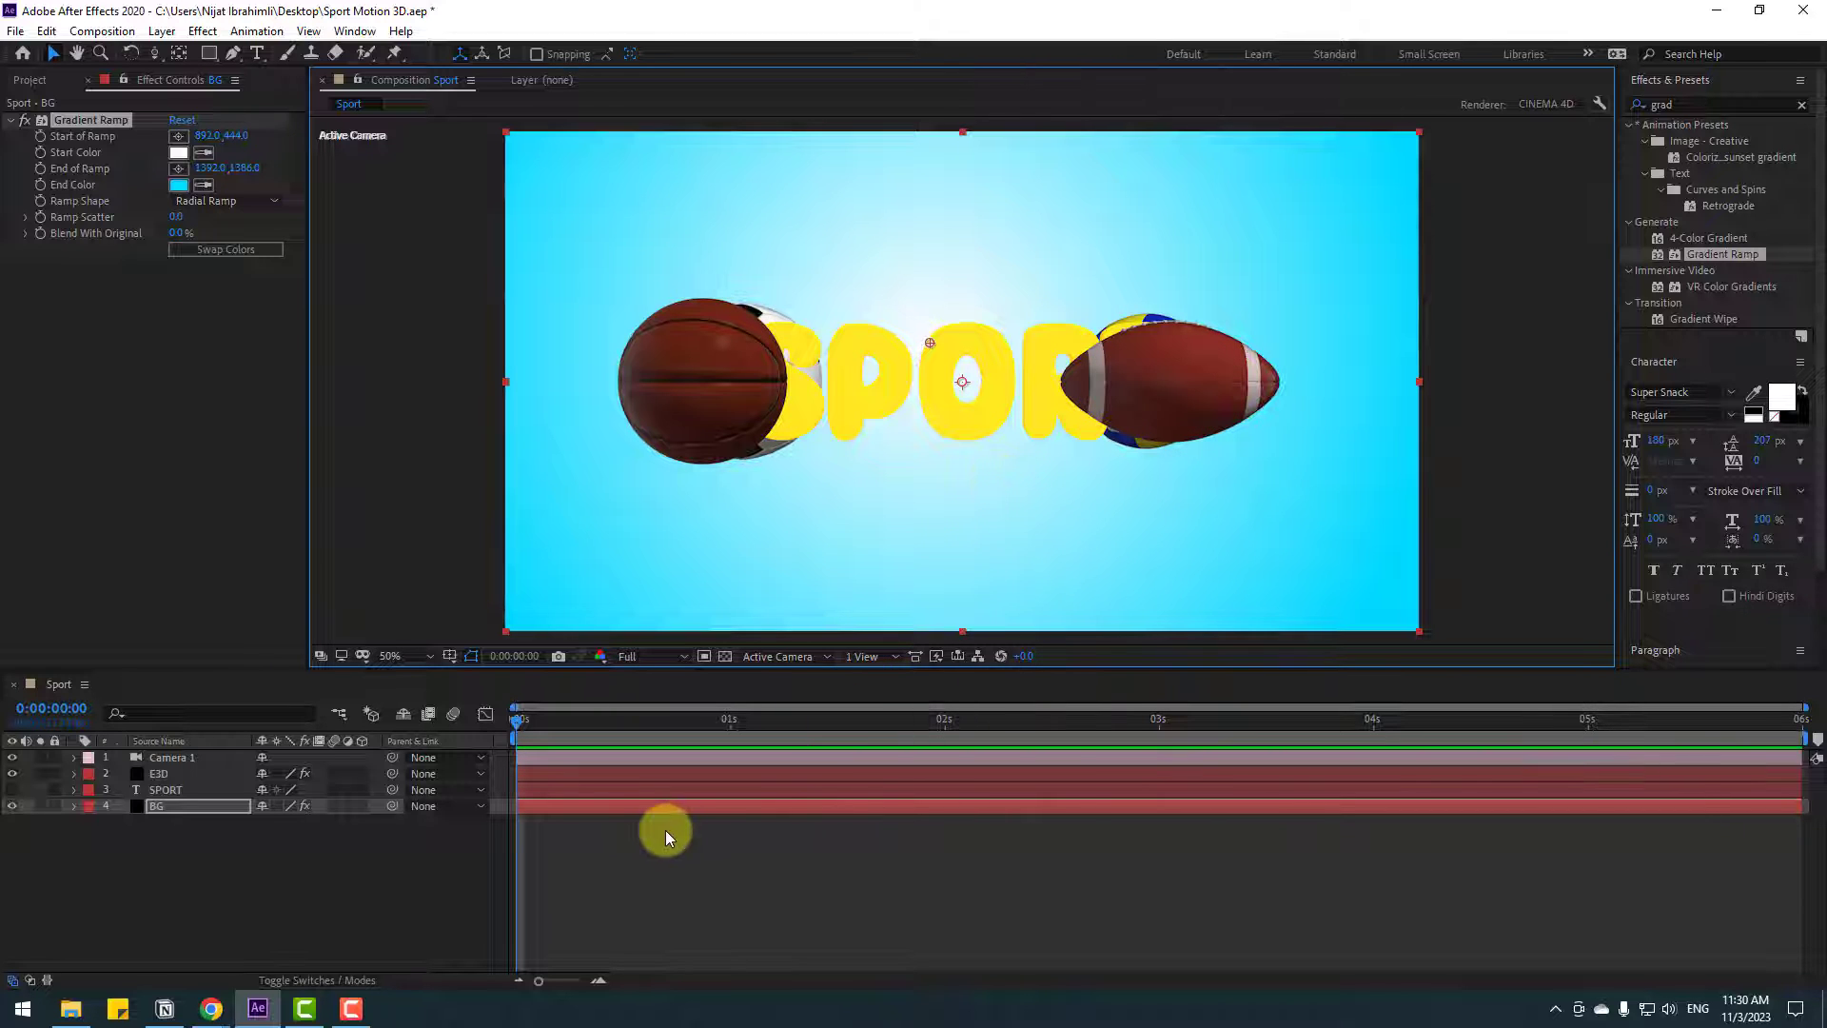
# - Tint the BG gradient's start color to a very light blue (DEF1FF)
pyautogui.click(182, 152)
pyautogui.click(745, 824)
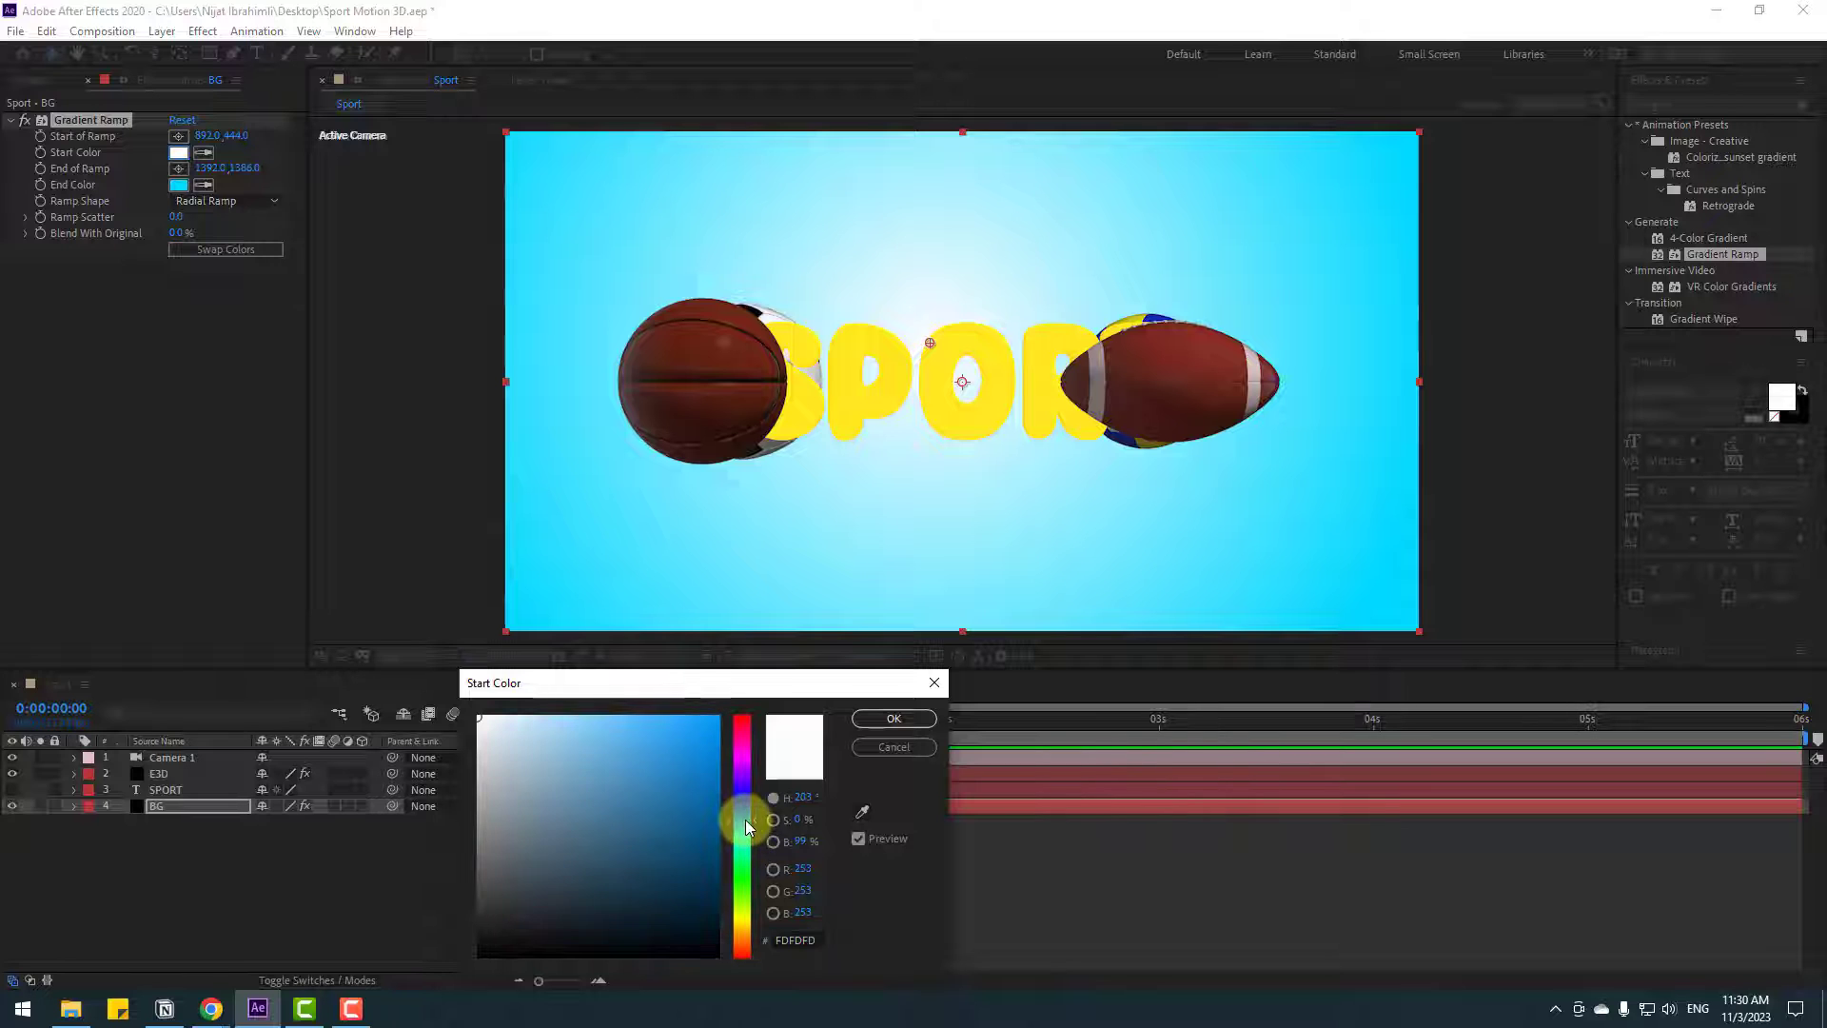
pyautogui.moveTo(514, 739)
pyautogui.mouseDown()
pyautogui.moveTo(530, 726)
pyautogui.moveTo(489, 701)
pyautogui.moveTo(507, 709)
pyautogui.mouseUp()
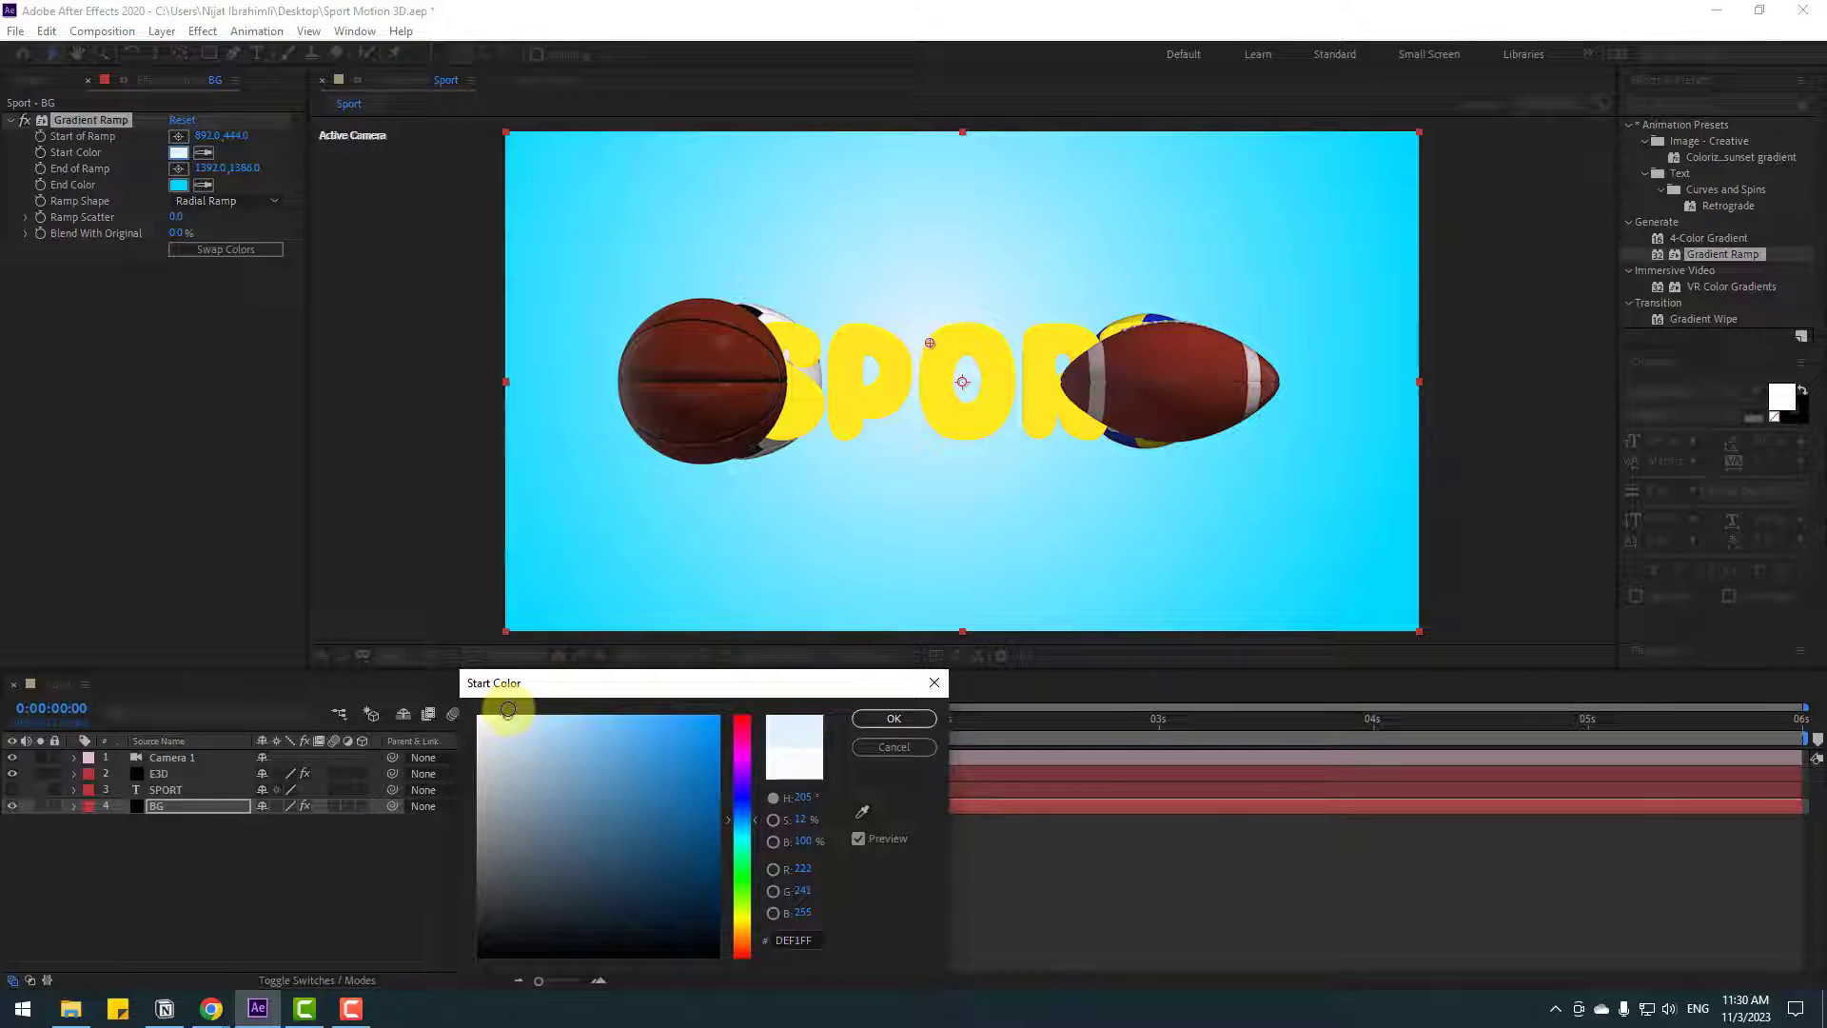
pyautogui.click(890, 717)
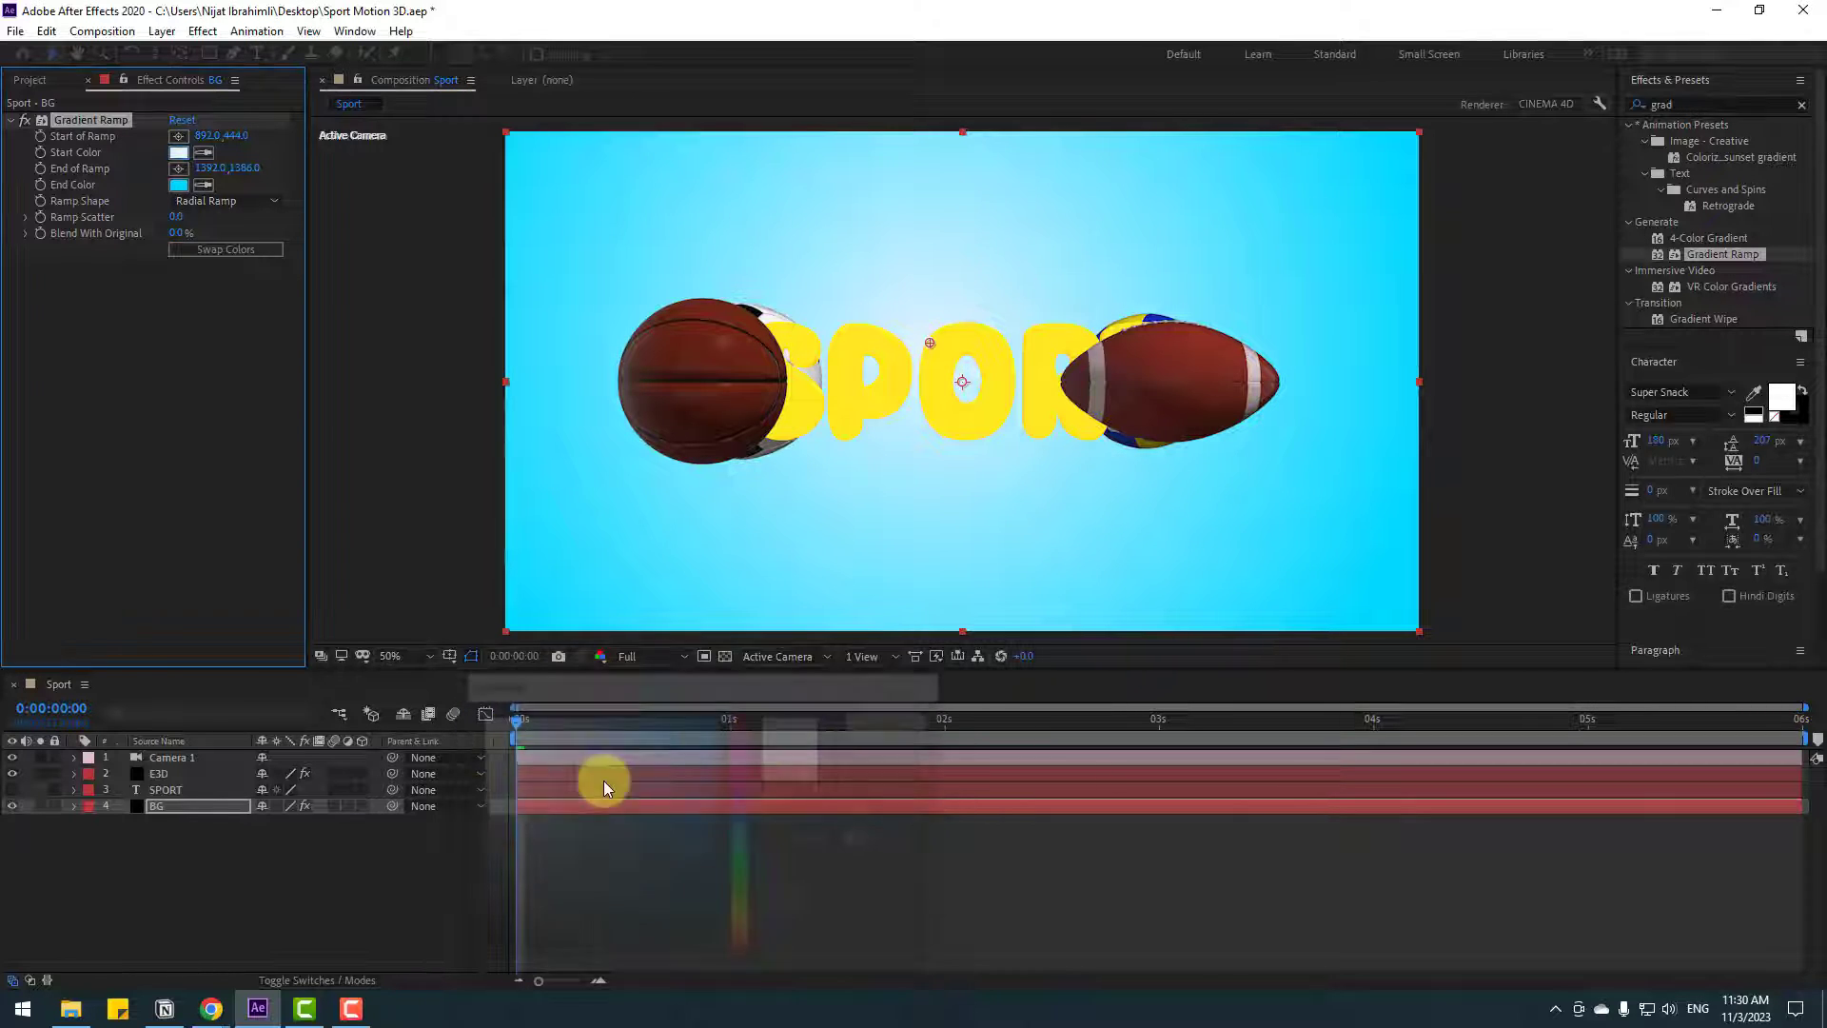
# - Lock the BG layer against changes
pyautogui.click(246, 868)
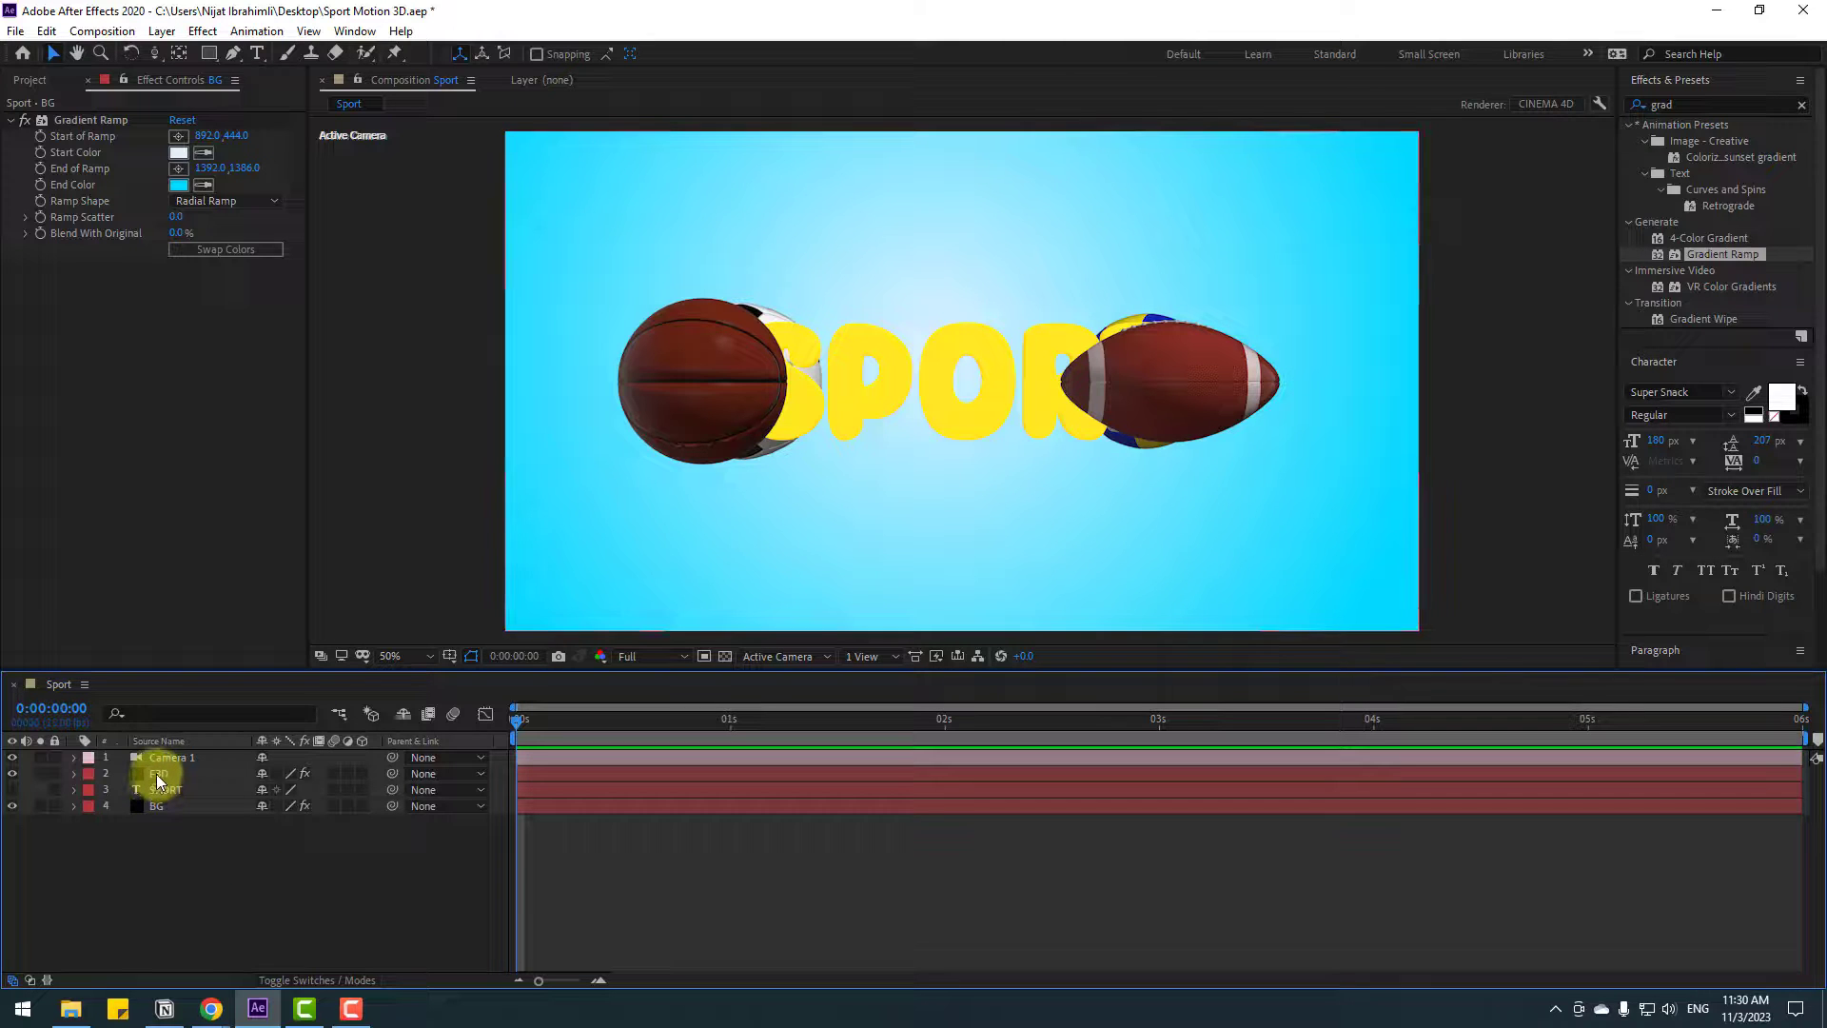
pyautogui.click(100, 809)
pyautogui.click(54, 806)
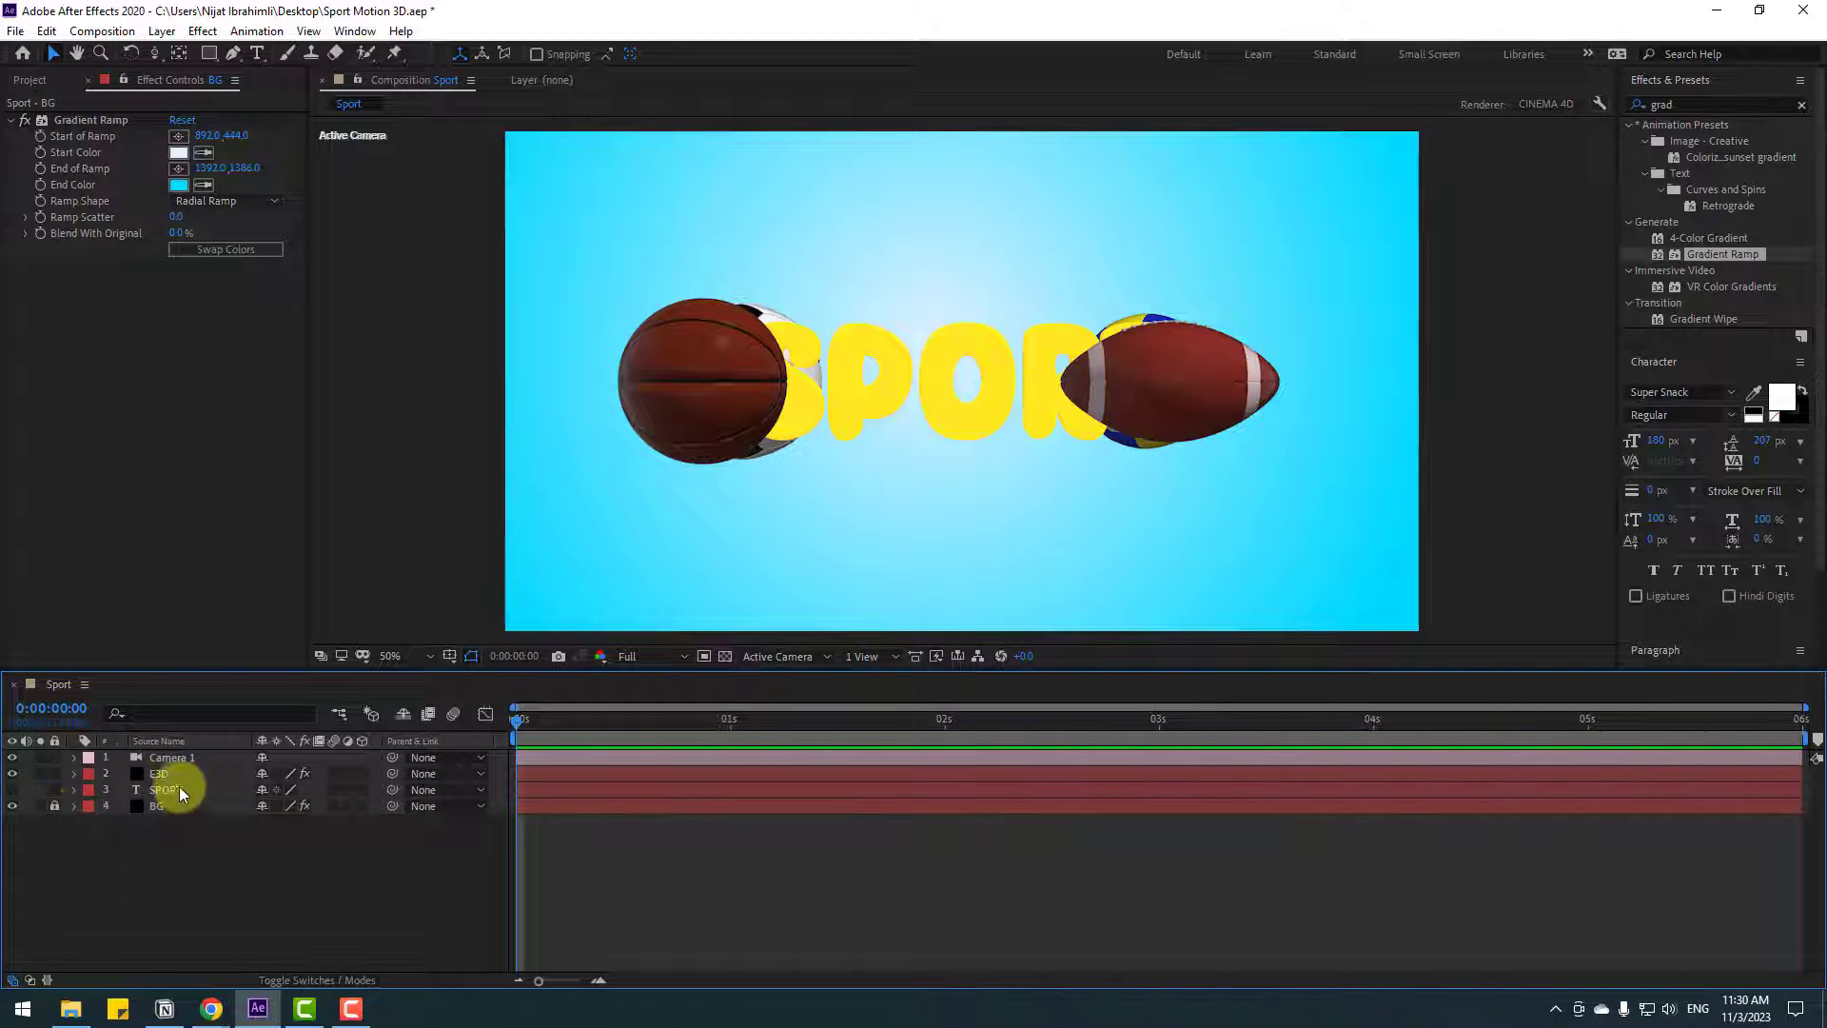
# - Set the additional lighting in the E3D layer's Element render settings to Cinema
pyautogui.click(163, 777)
pyautogui.click(28, 329)
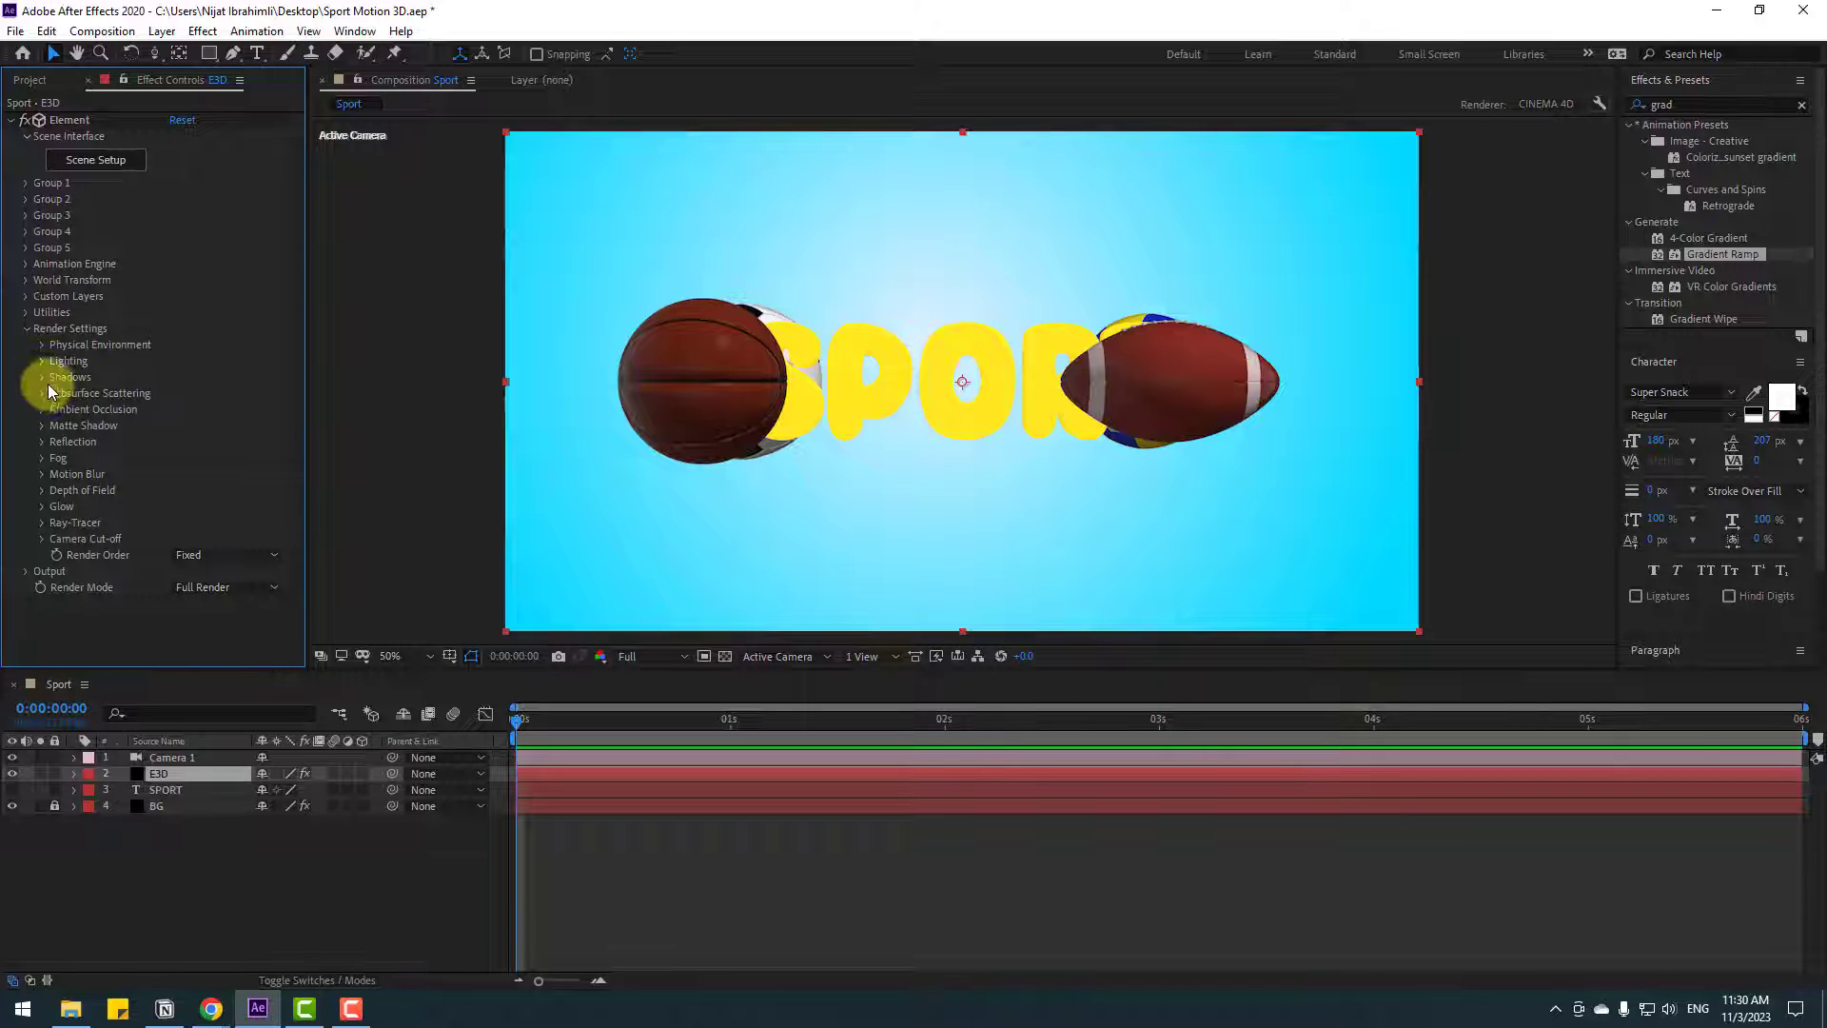
pyautogui.click(41, 362)
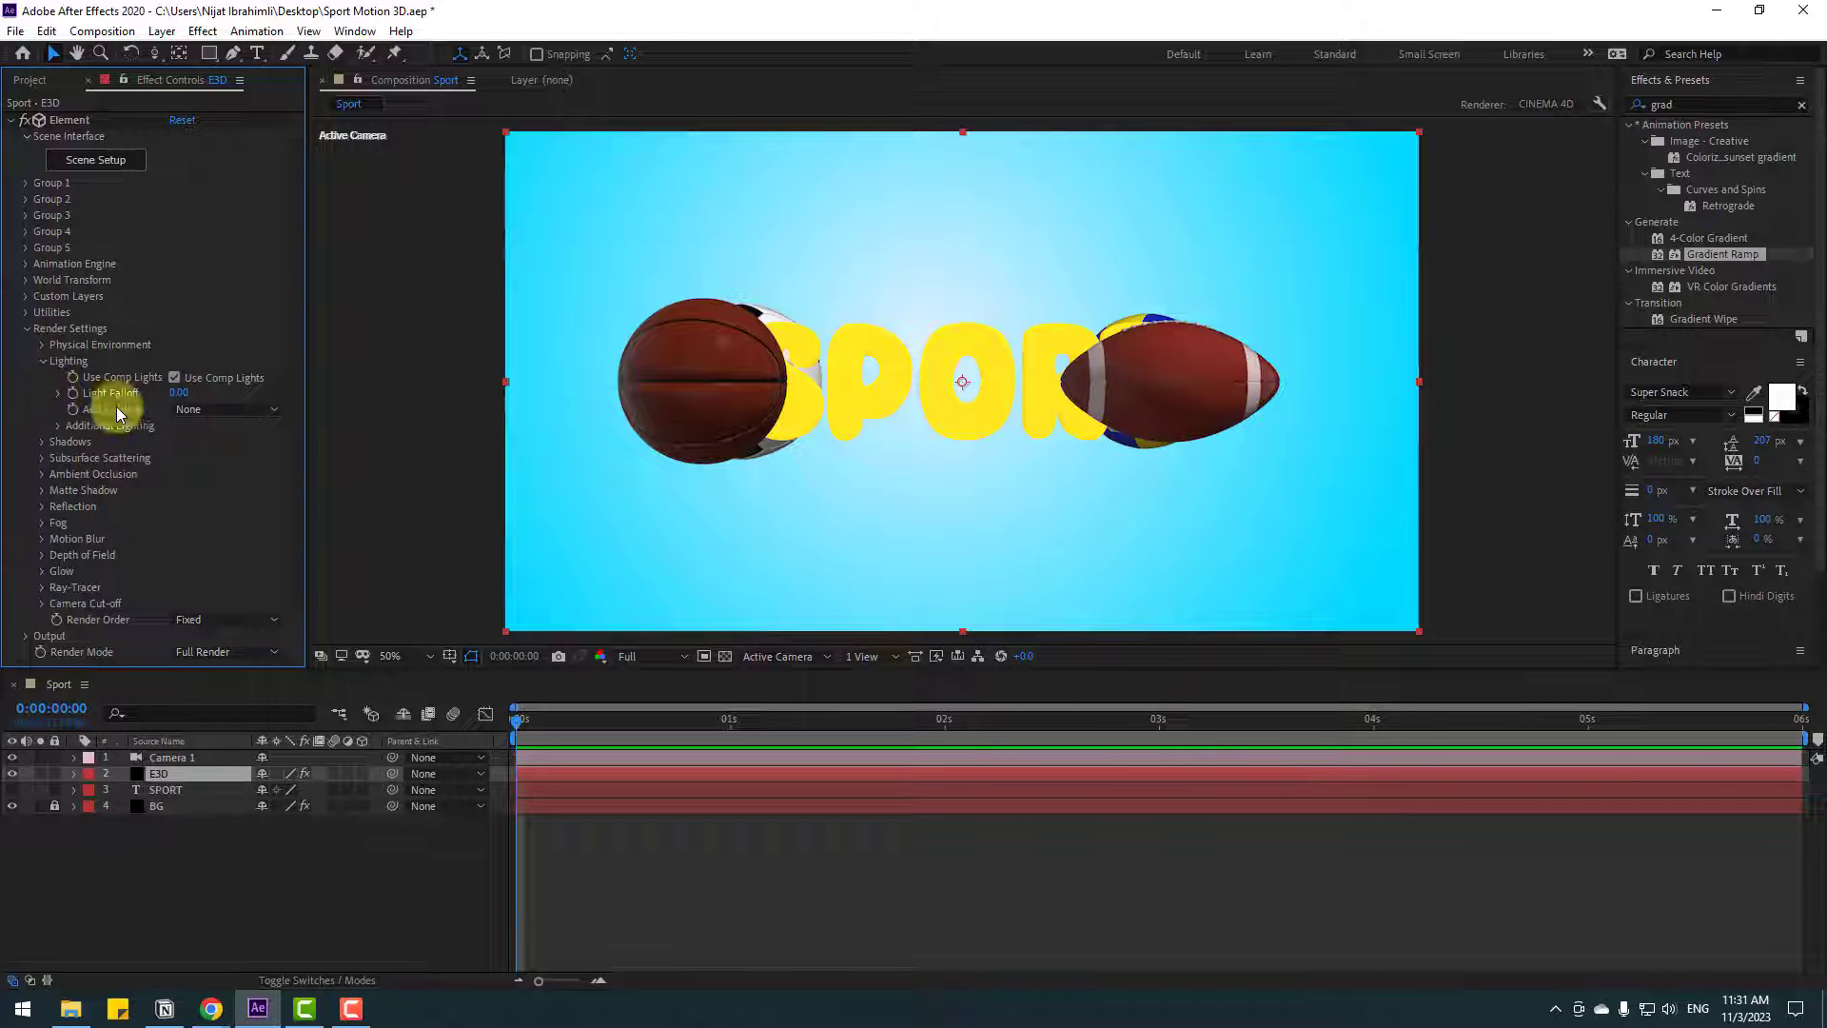
pyautogui.click(217, 409)
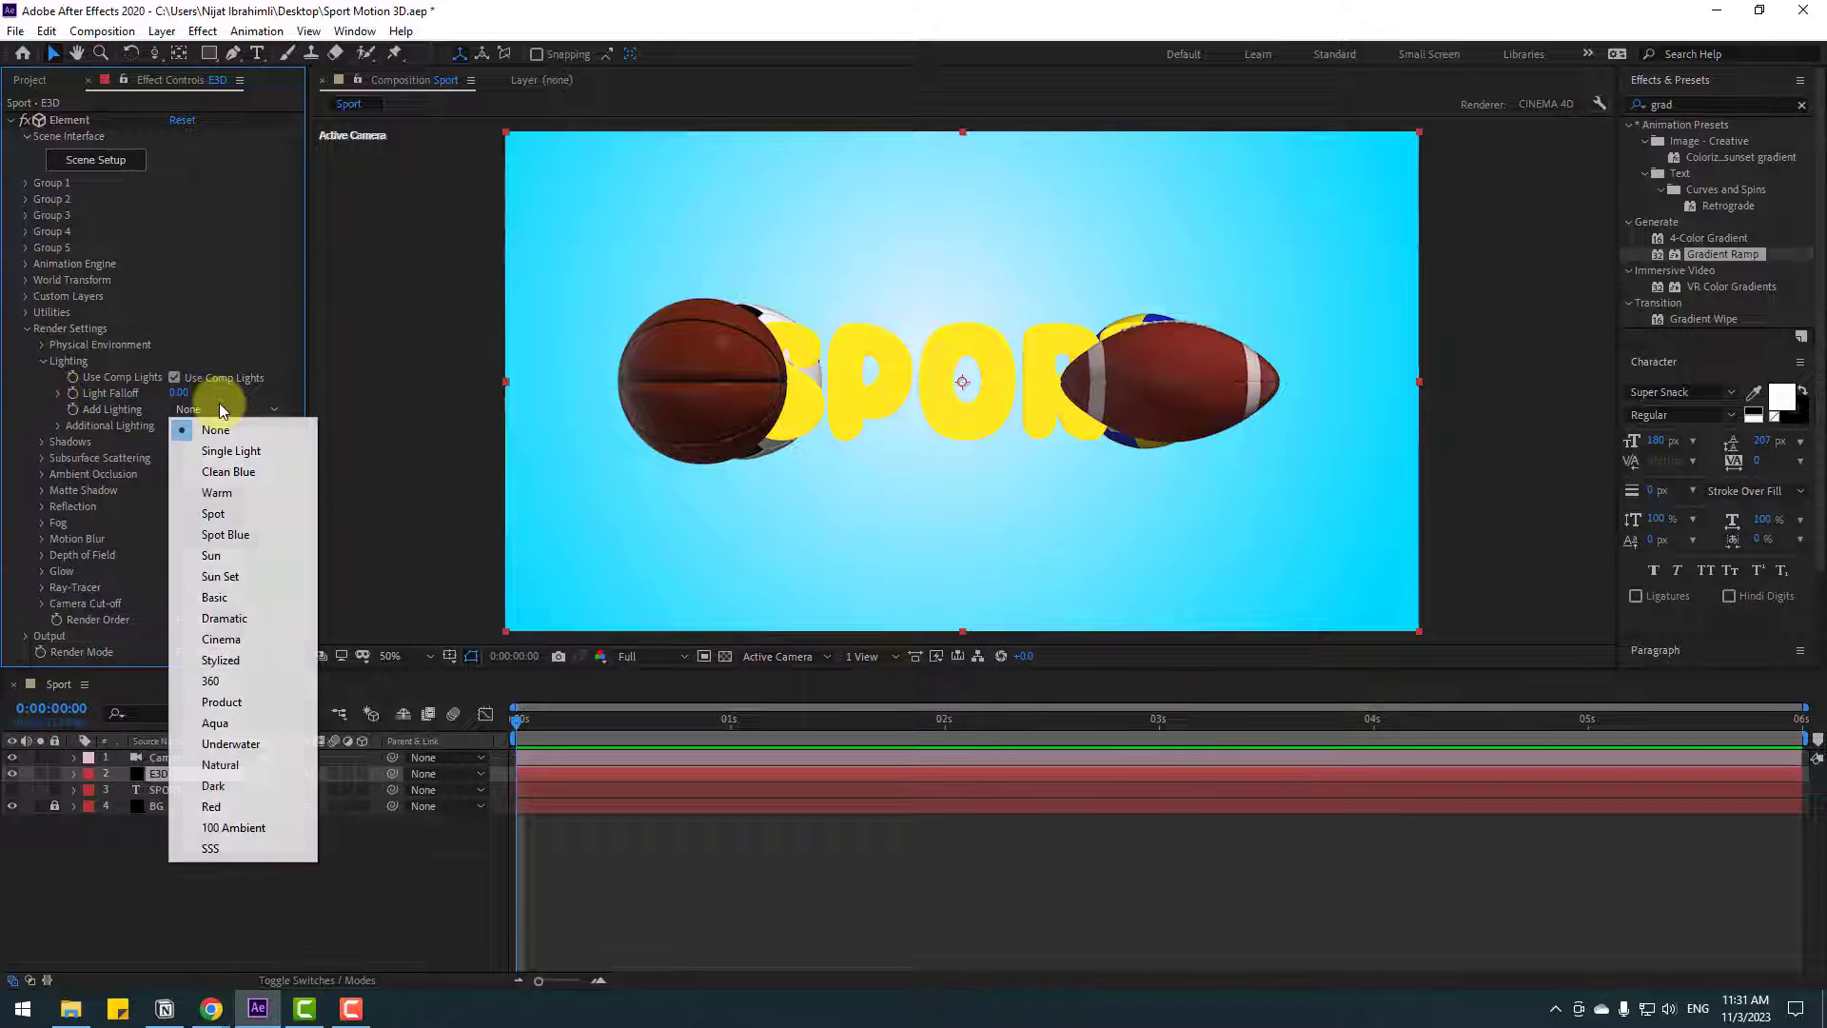
pyautogui.click(221, 638)
pyautogui.click(41, 362)
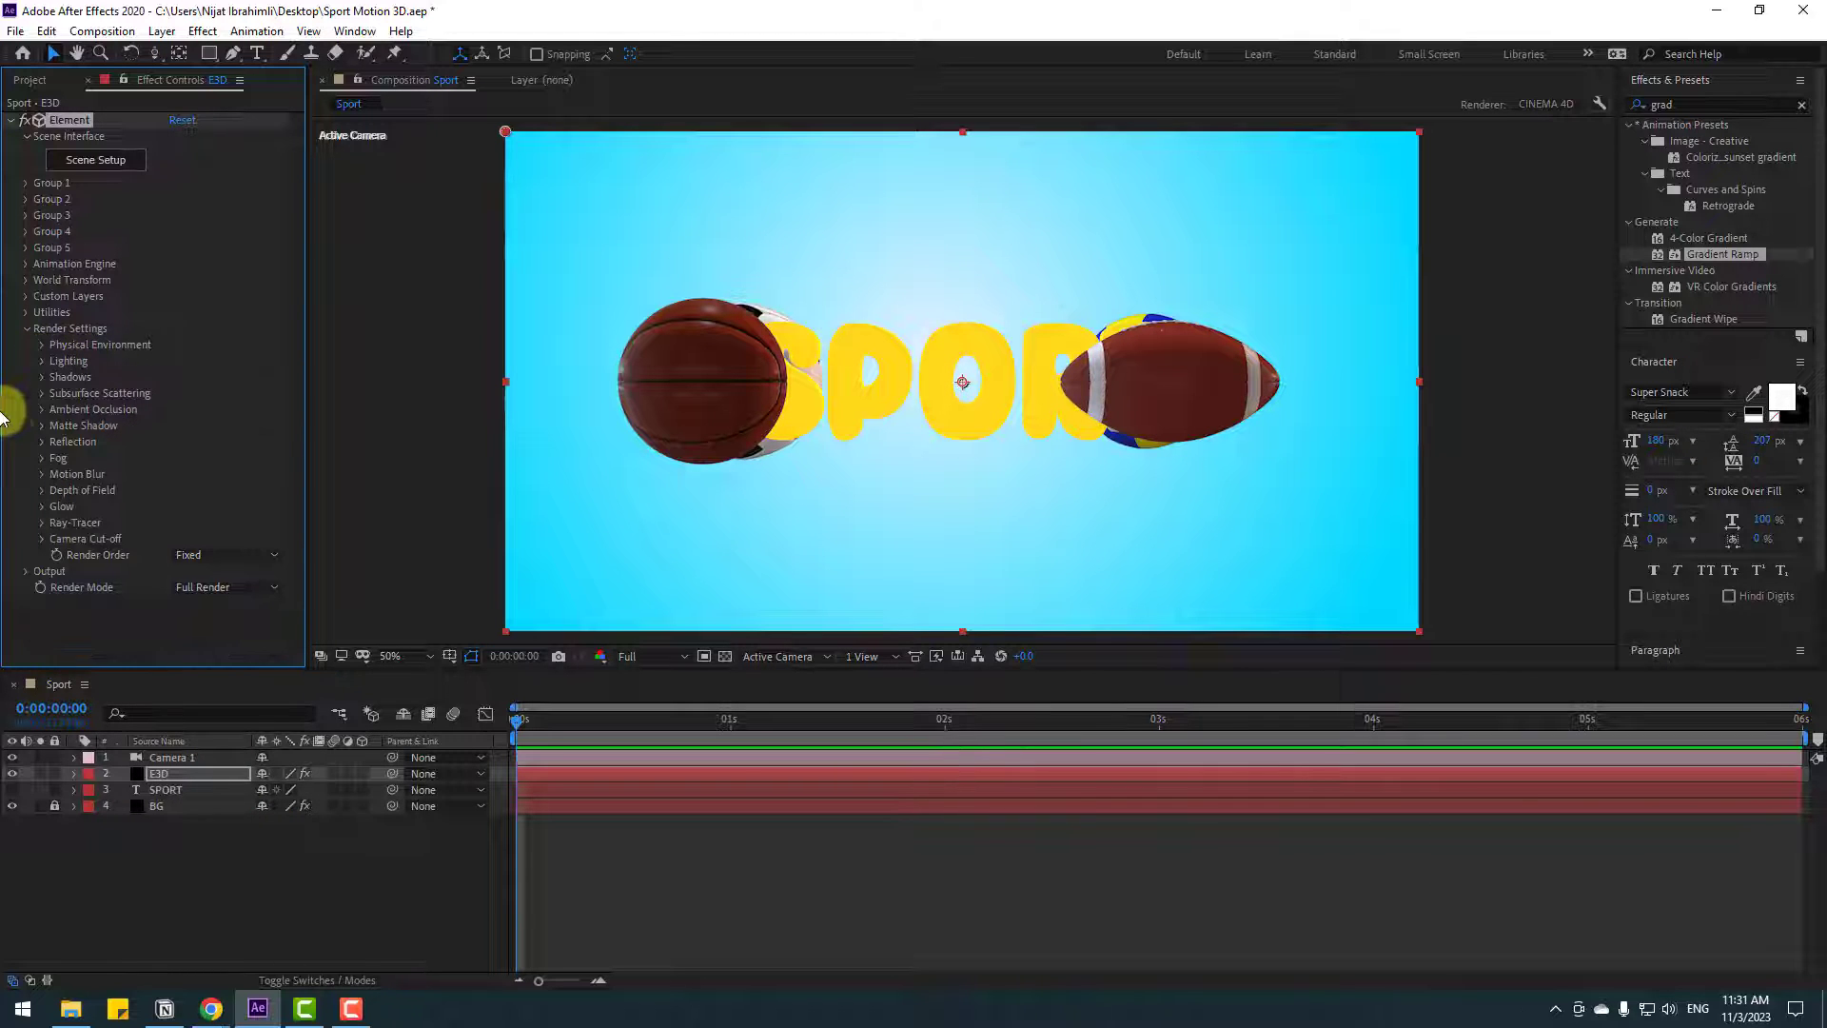
# - Enable ambient occlusion in the E3D layer's render settings and adjust the SSAO intensity
pyautogui.click(41, 409)
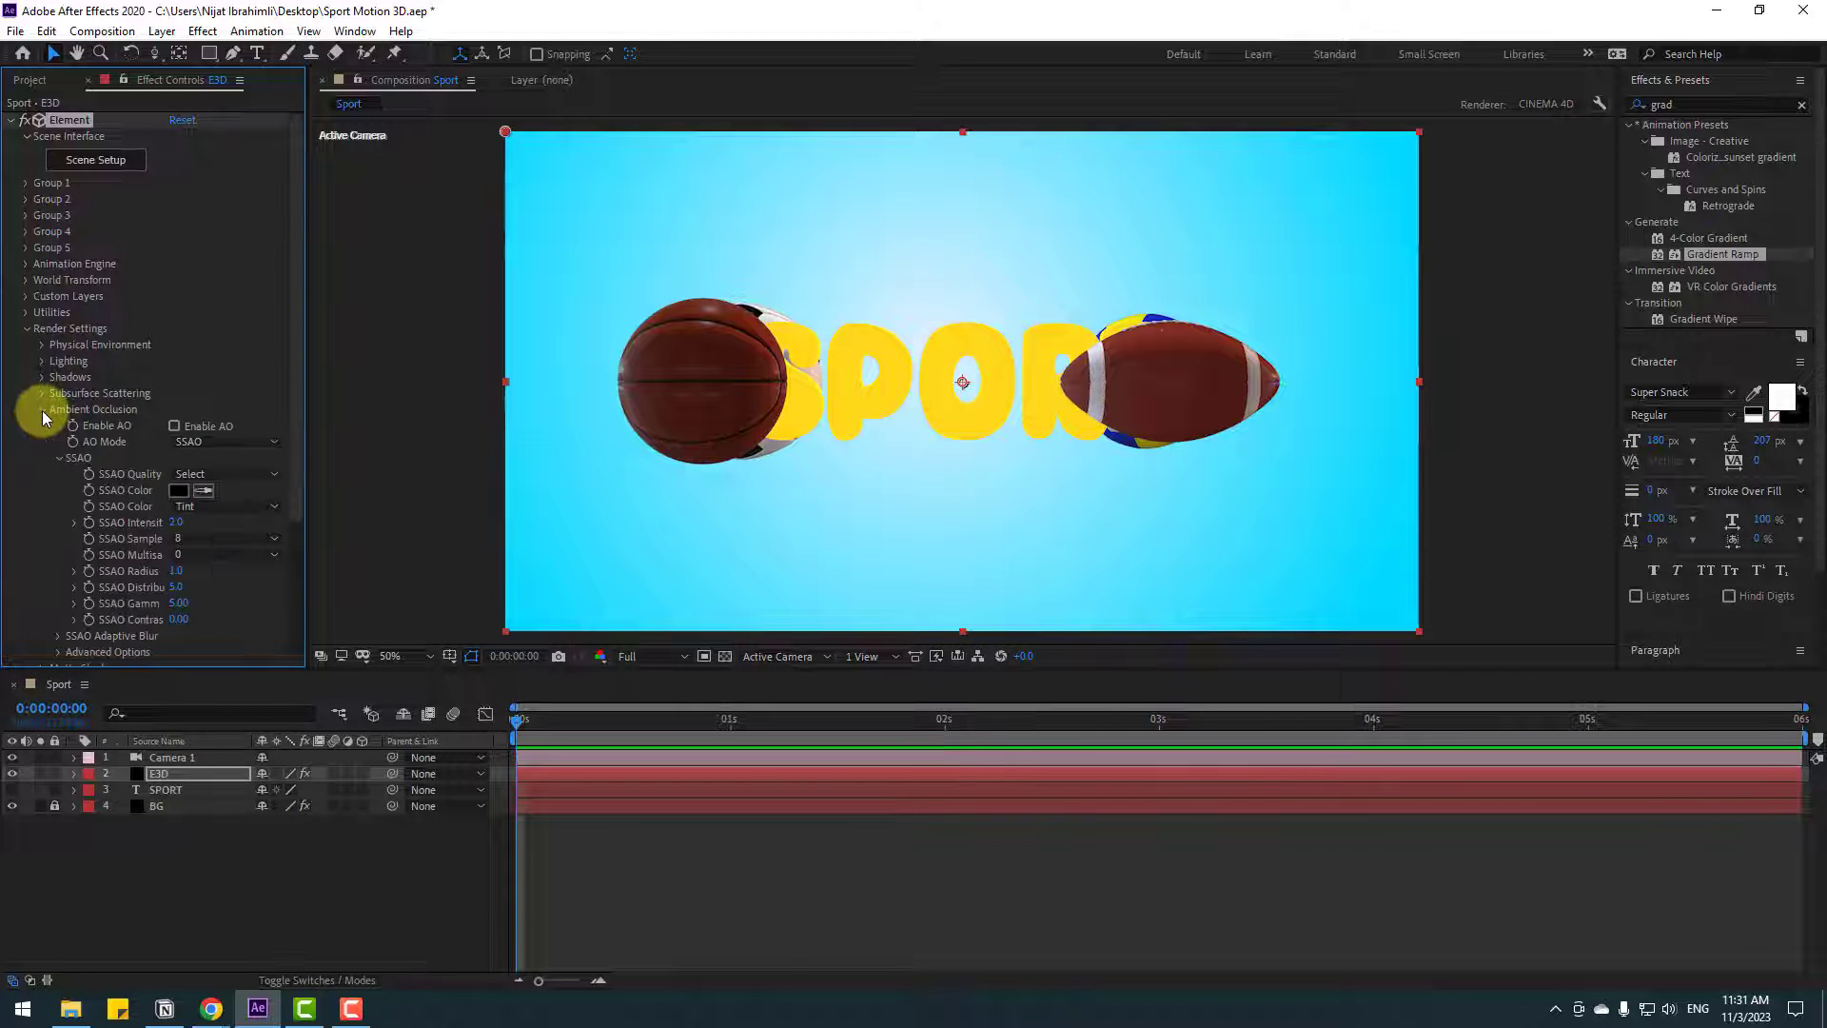
pyautogui.click(173, 424)
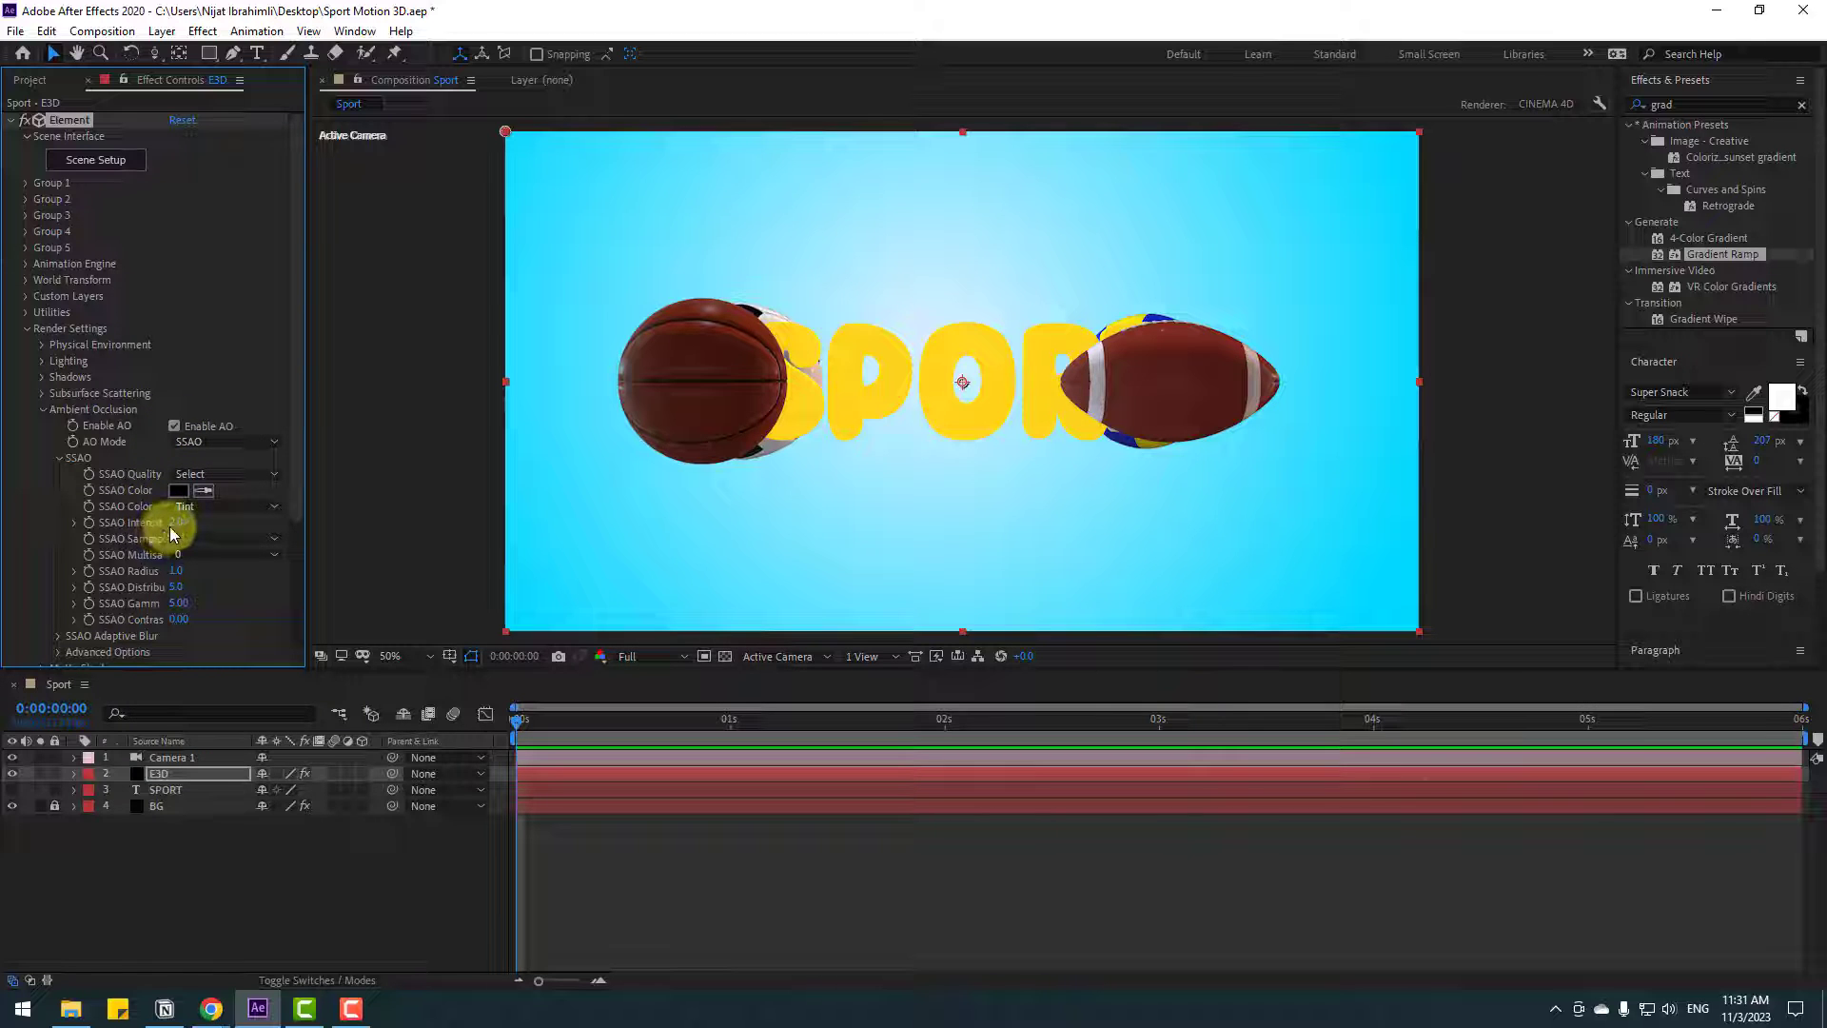
pyautogui.write('3')
pyautogui.press('Return')
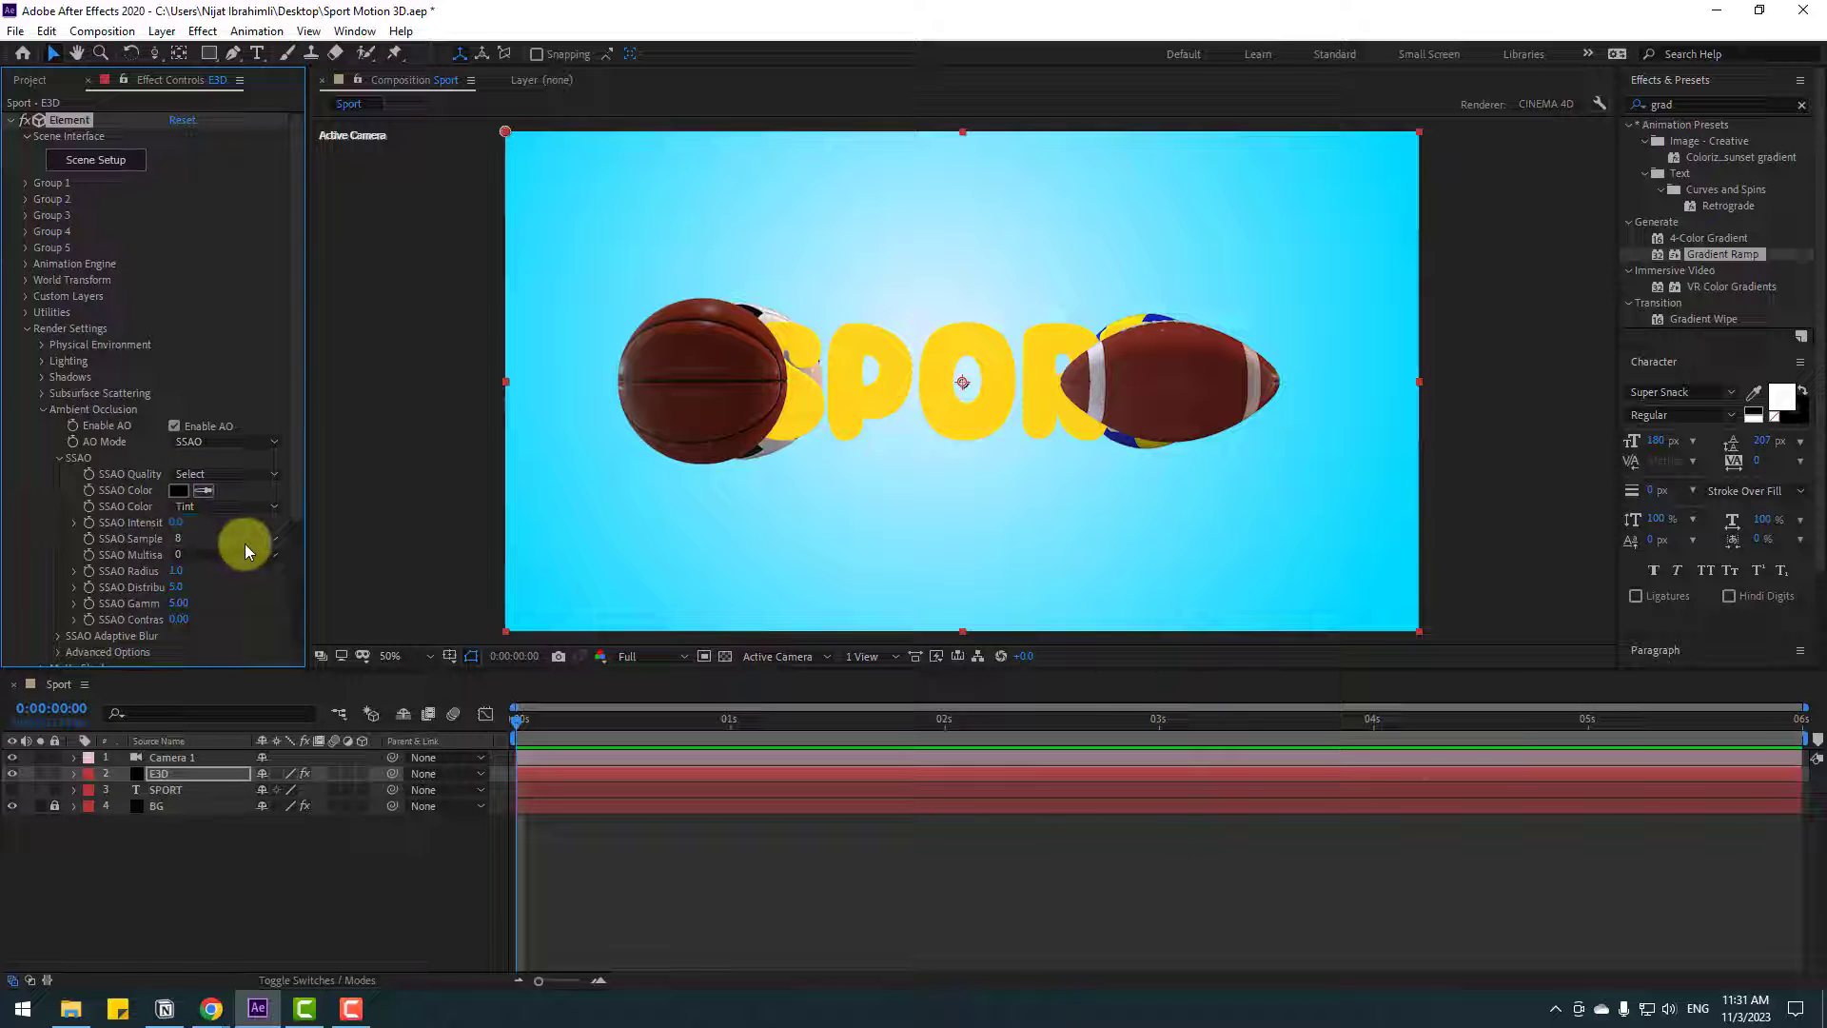
pyautogui.click(40, 409)
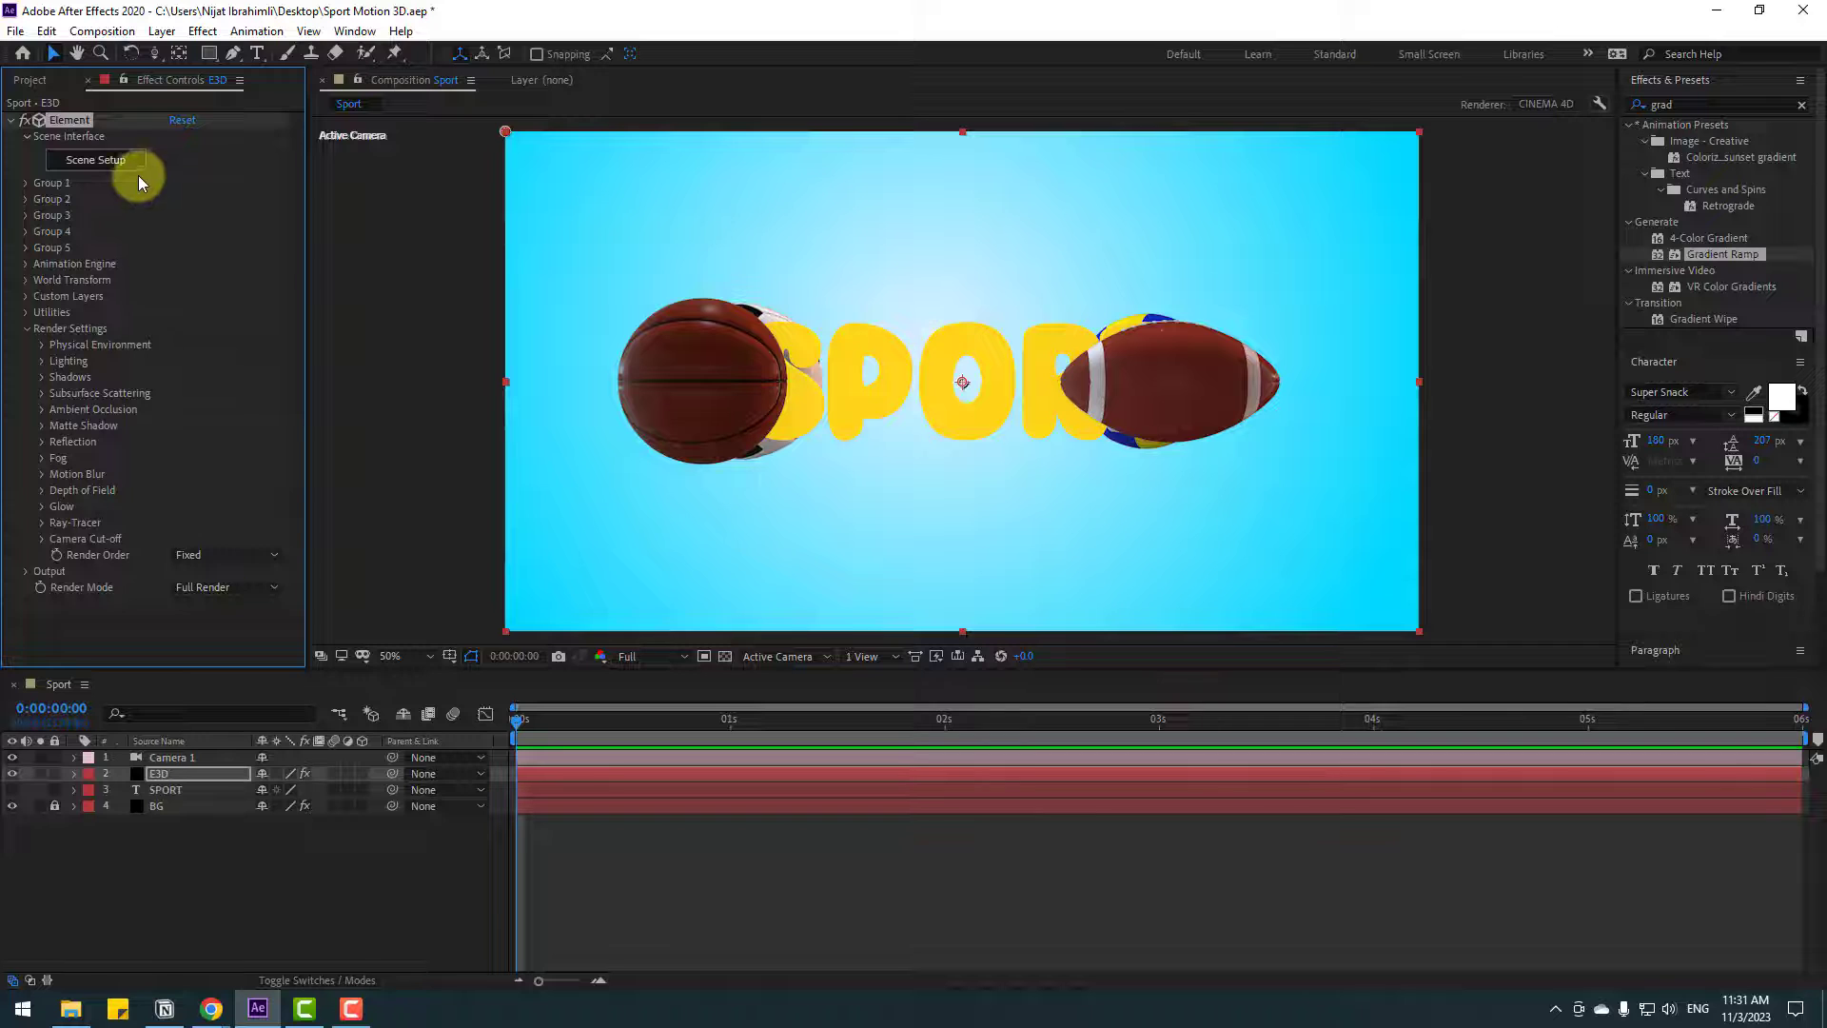
# - In the Element scene setup, apply a BackLight_2K environment with the environment preview turned on, and accept the scene
pyautogui.click(98, 161)
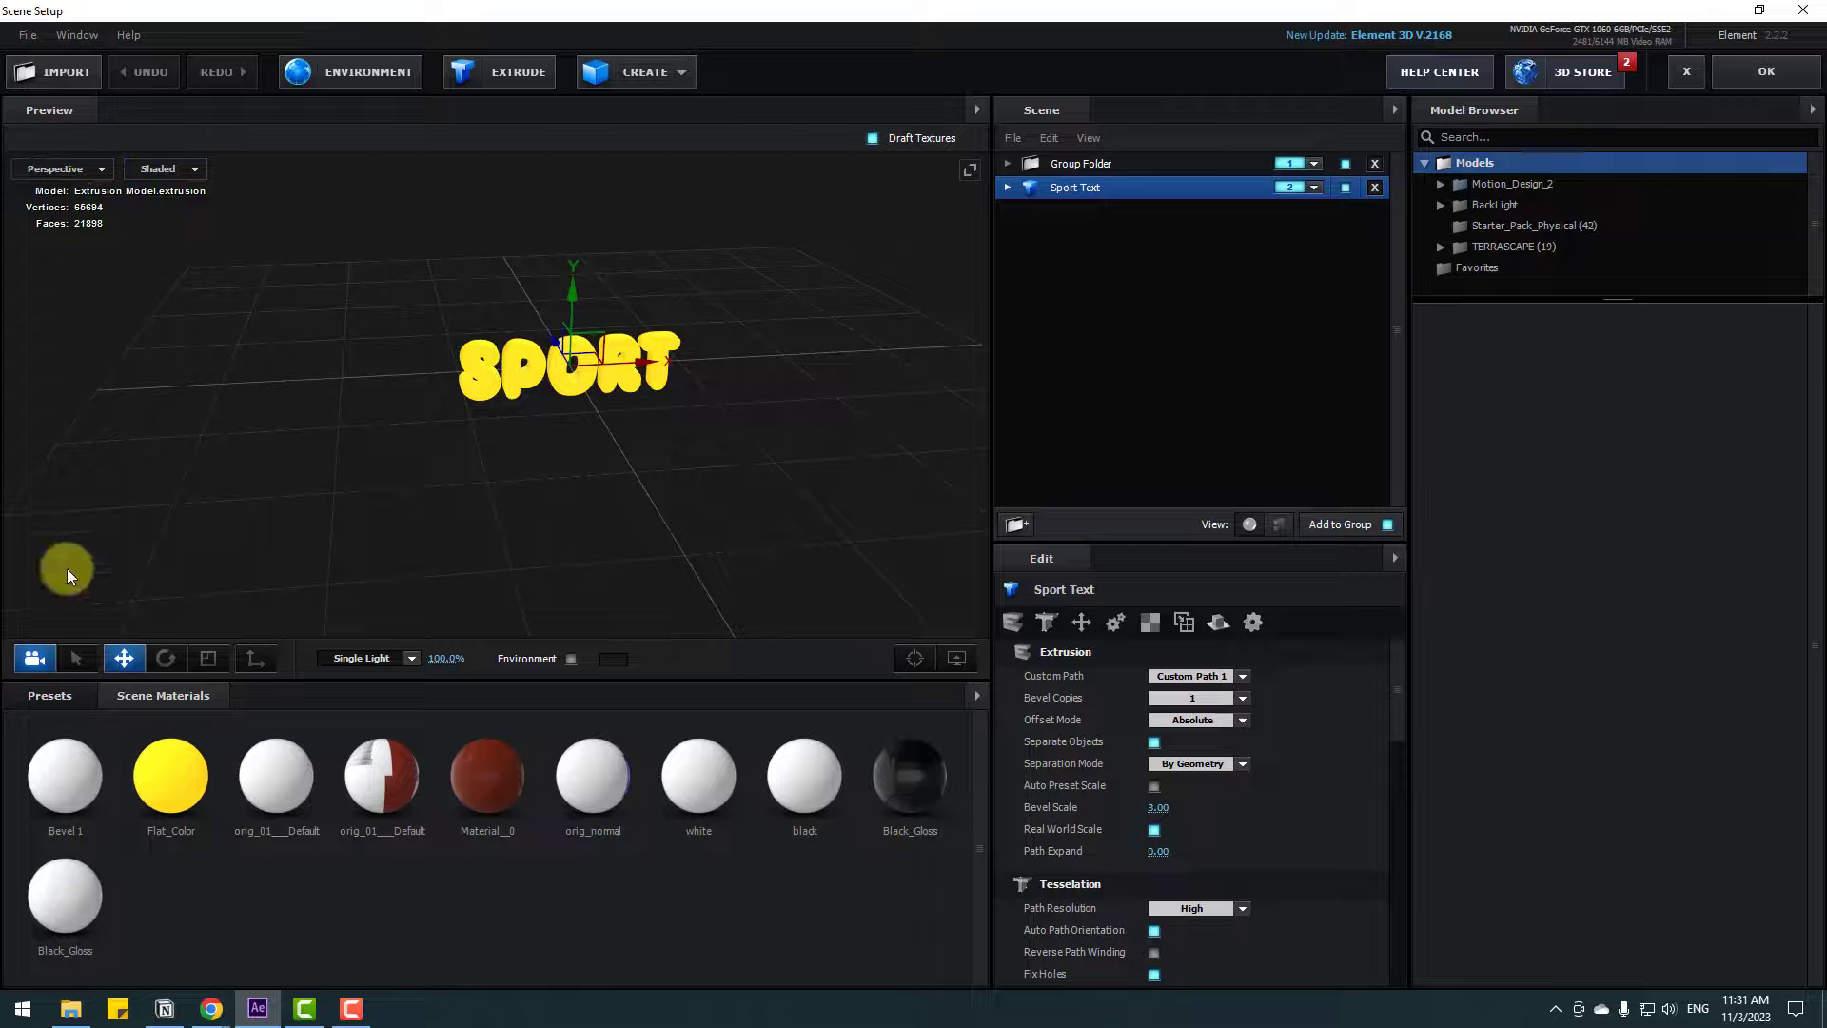
pyautogui.click(50, 696)
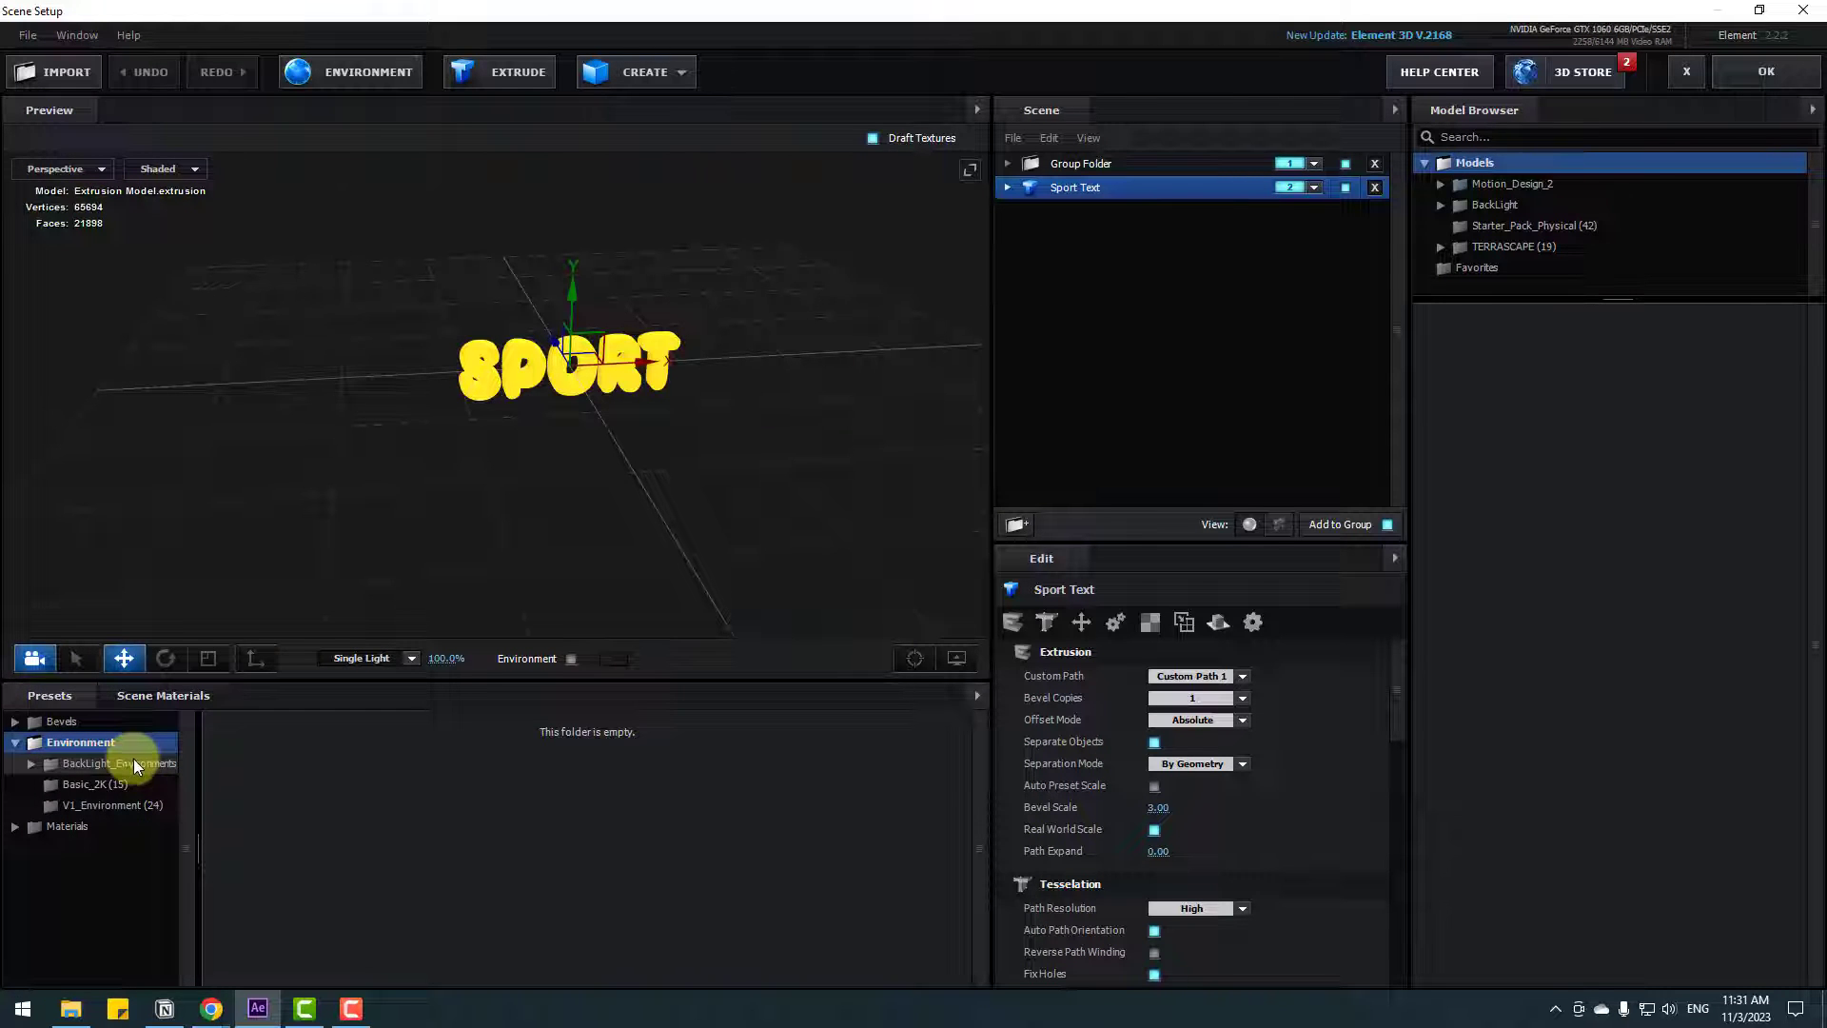
pyautogui.click(95, 763)
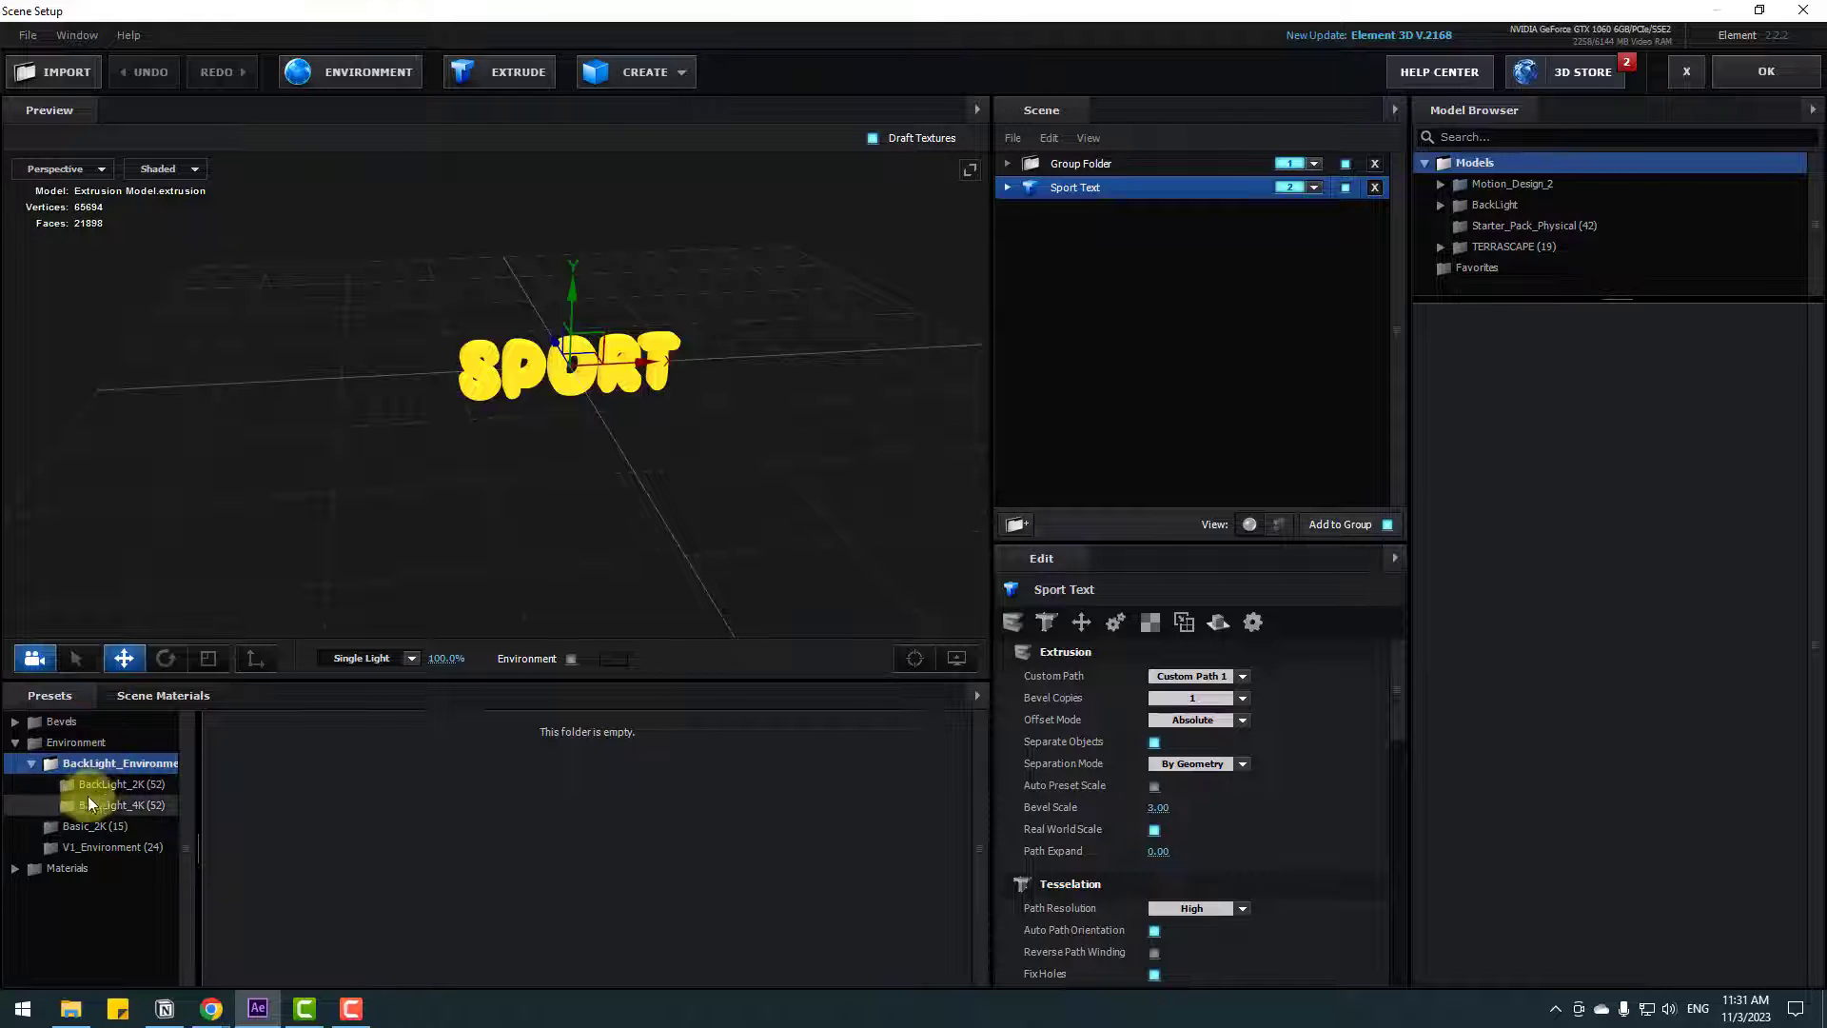
pyautogui.doubleClick(95, 763)
pyautogui.click(99, 786)
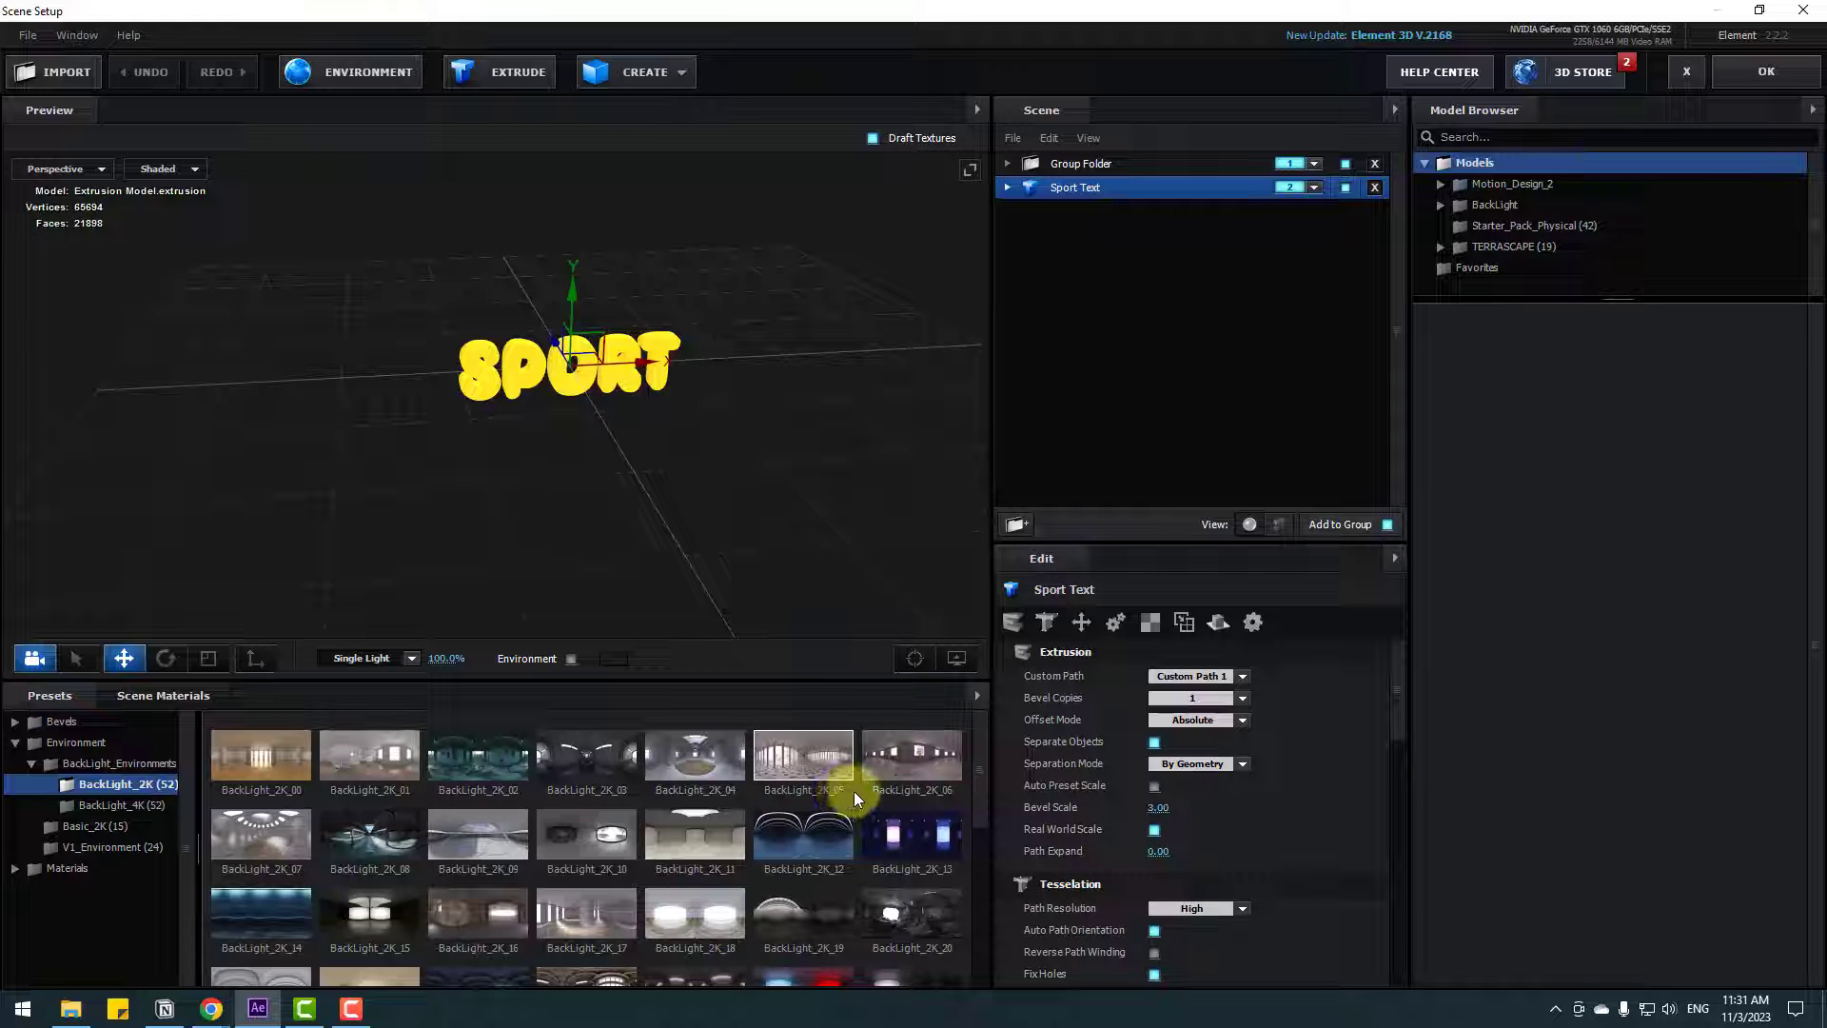
pyautogui.scroll(4, 551, 476)
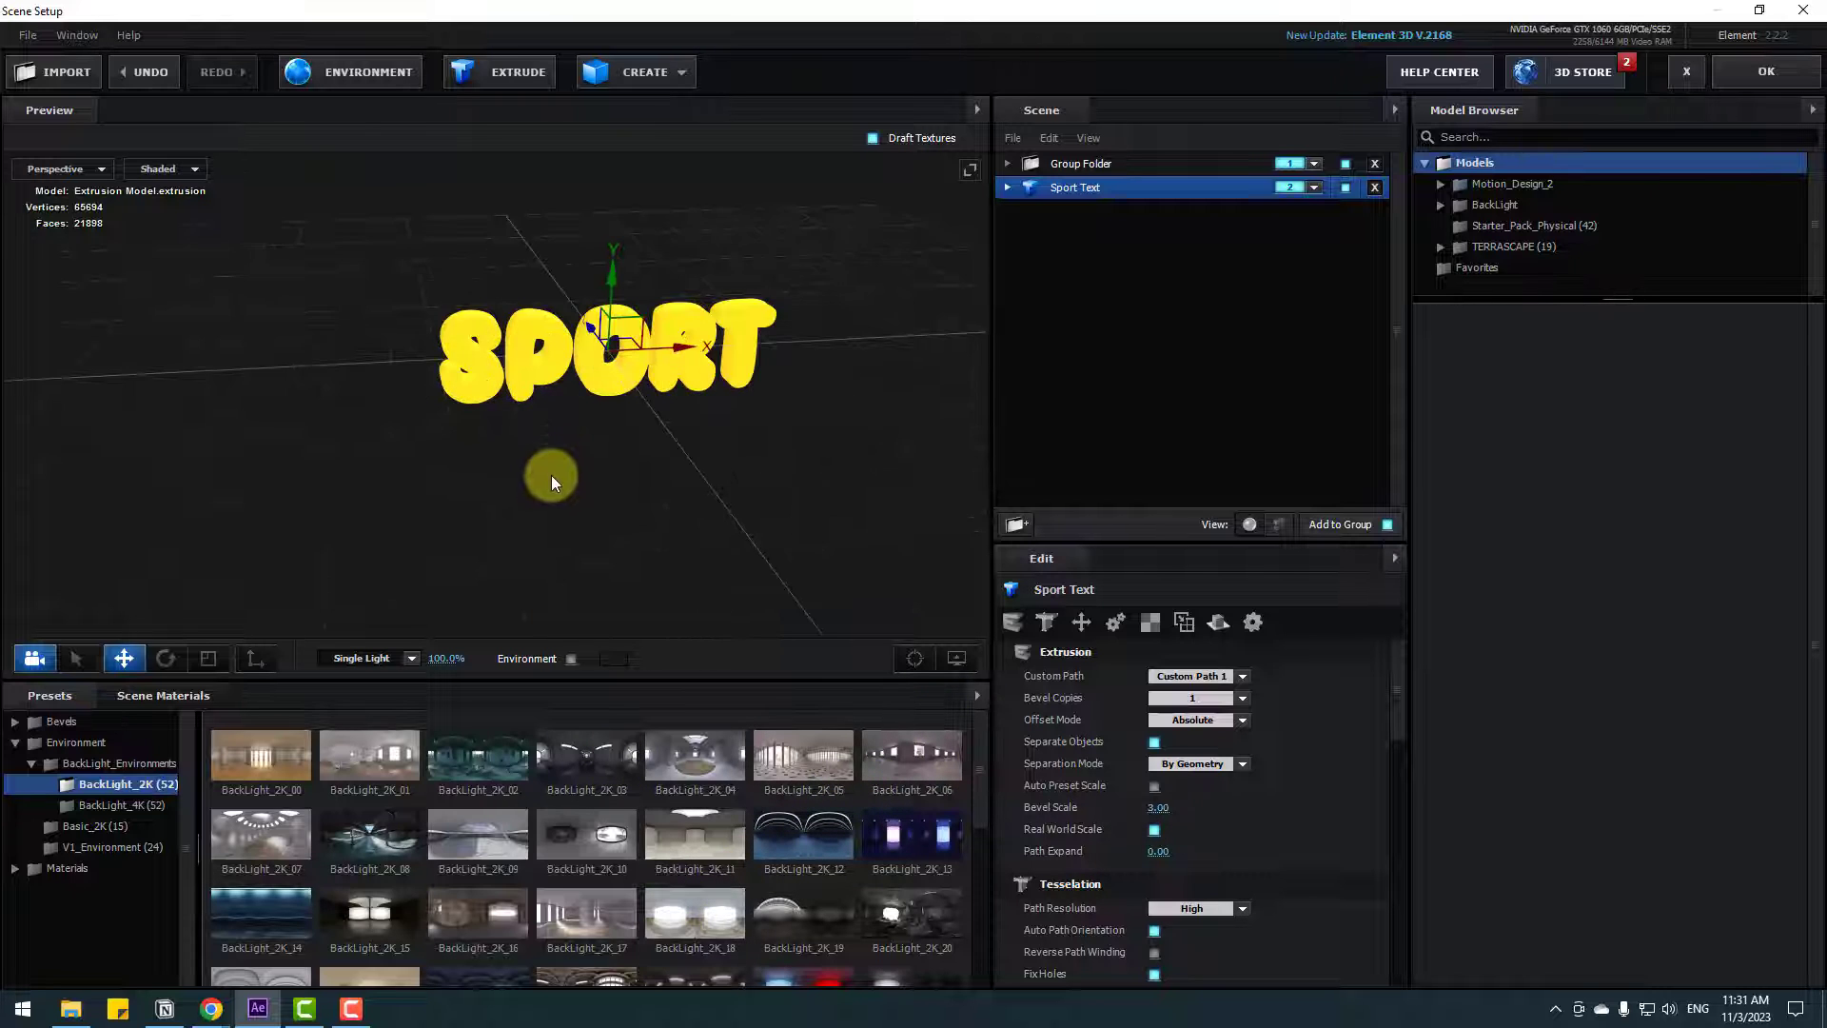
pyautogui.click(570, 659)
pyautogui.moveTo(576, 573); pyautogui.dragTo(614, 455)
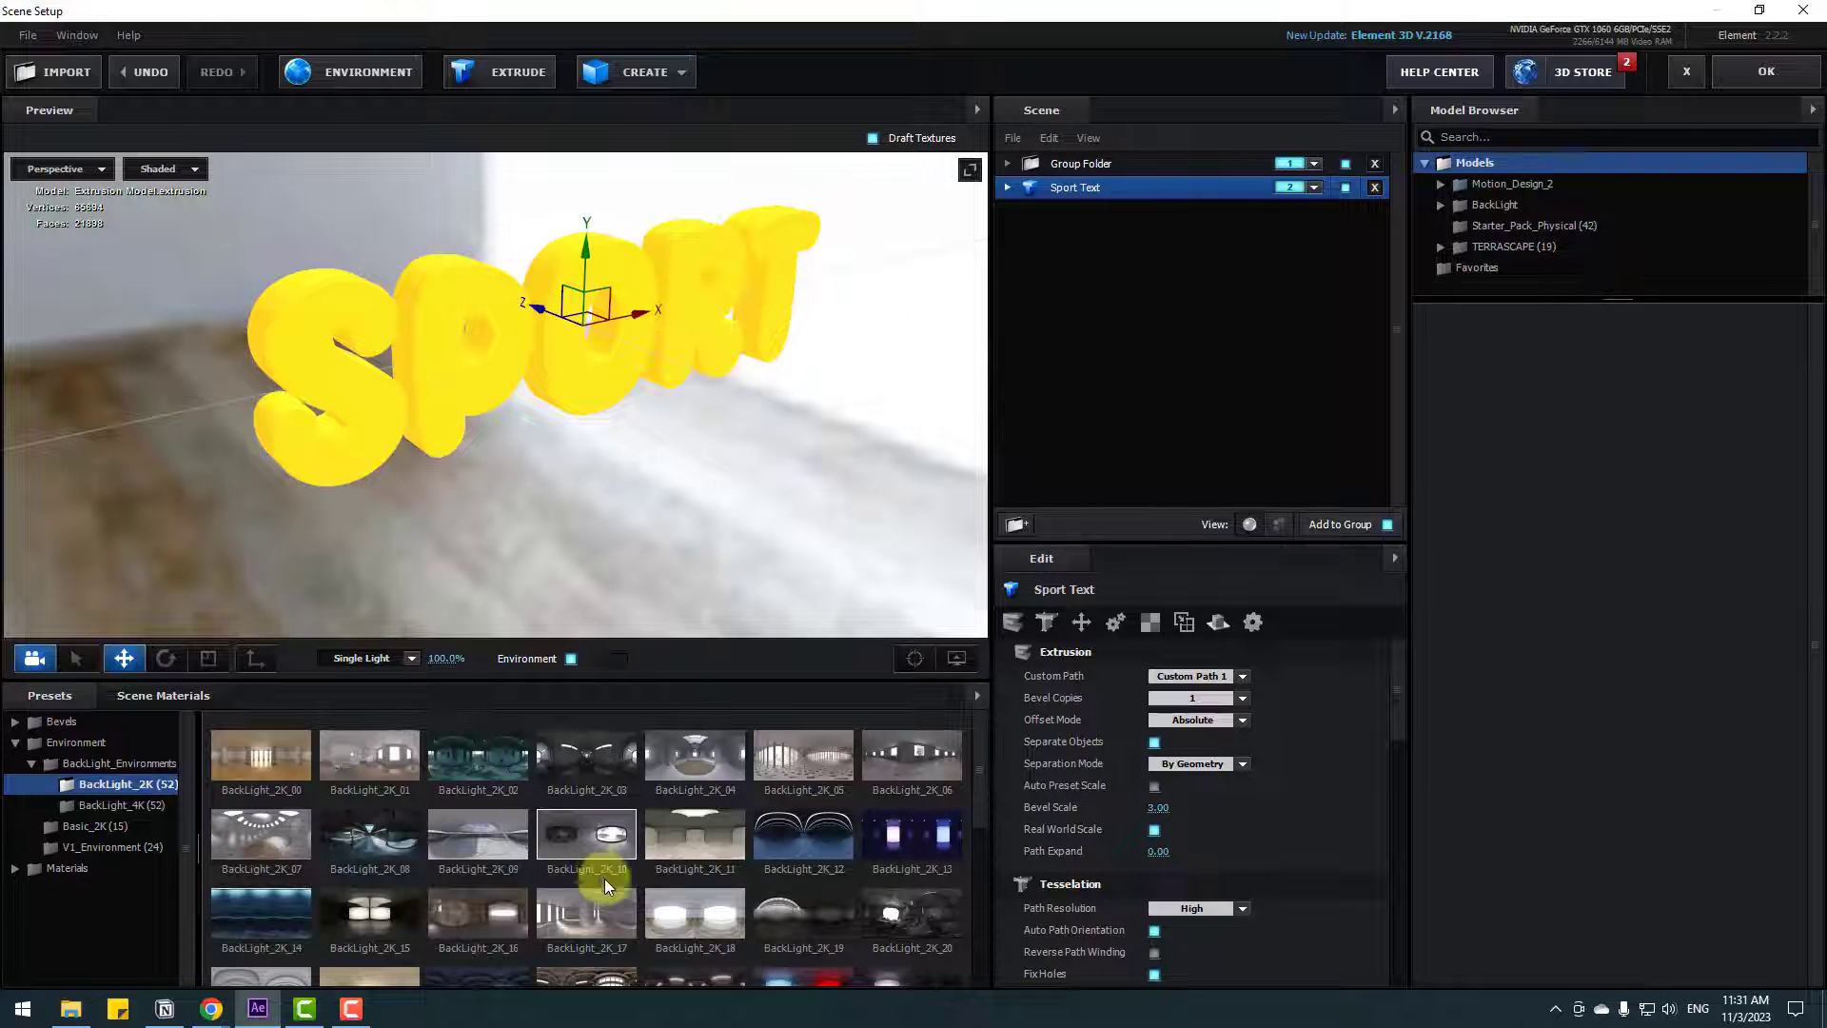
pyautogui.click(685, 851)
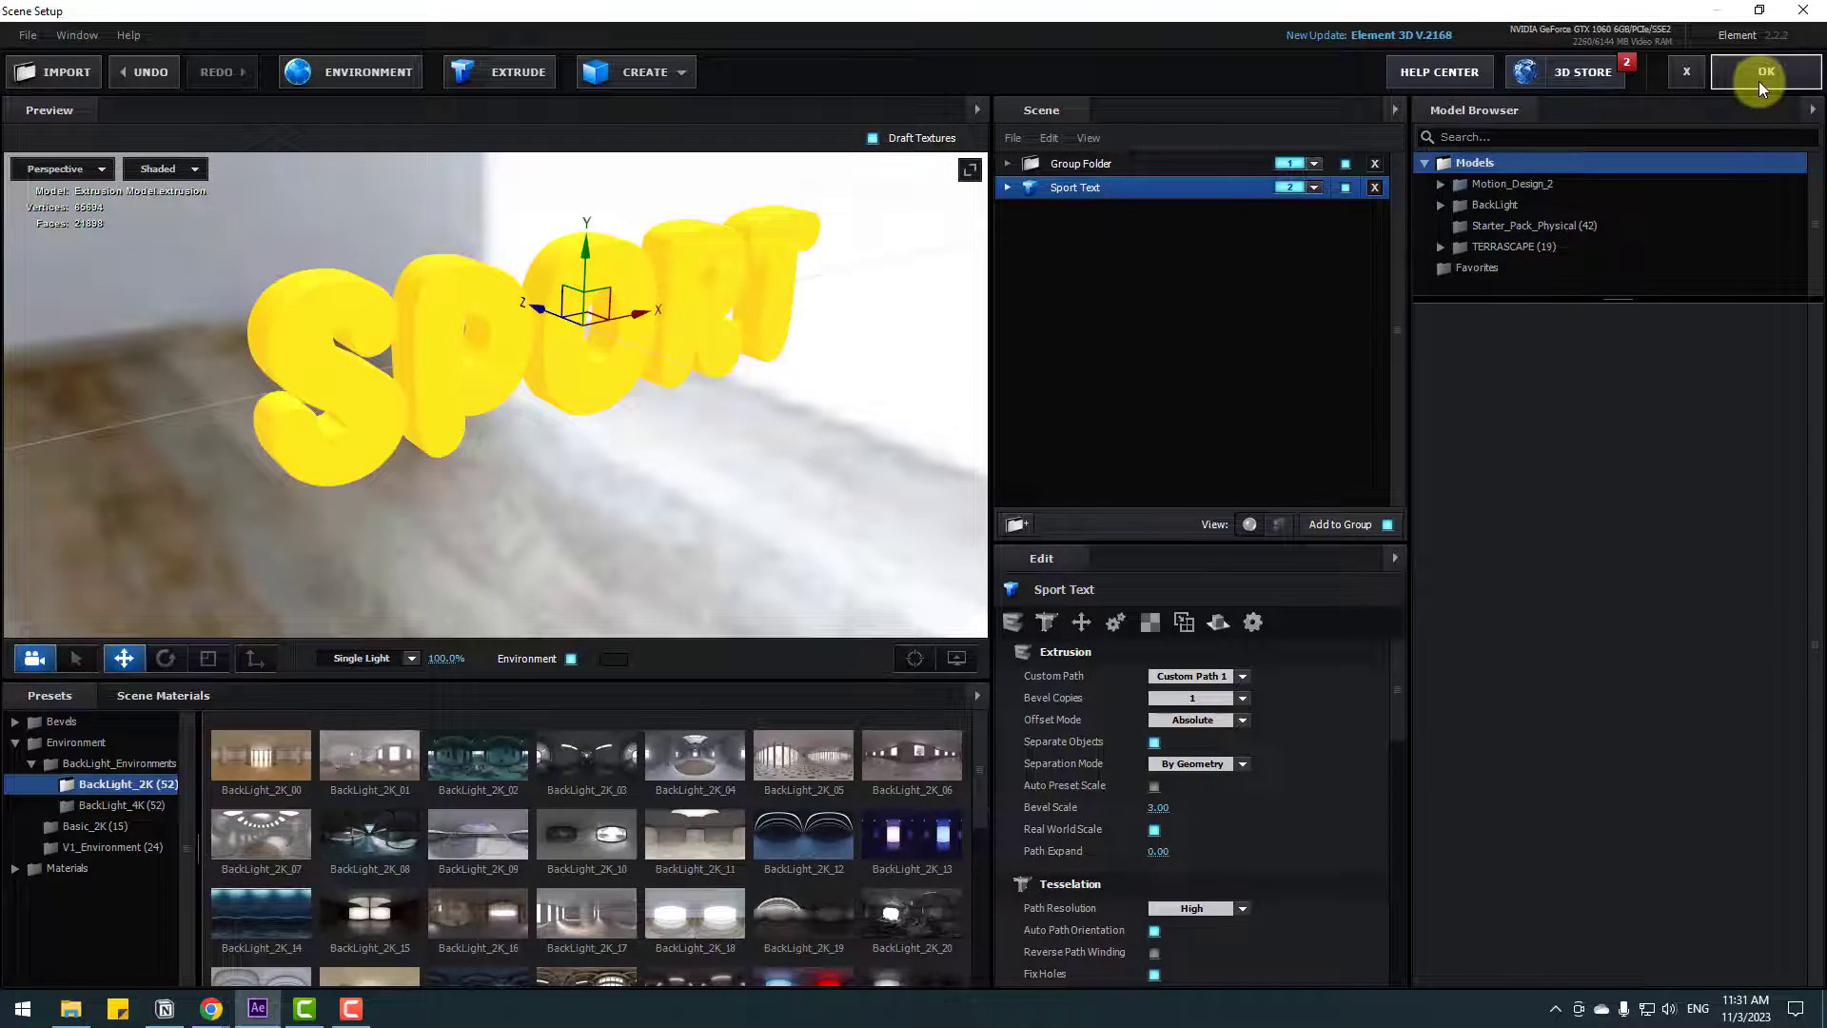
pyautogui.click(1761, 80)
# - Orbit the camera to an angled view of the SPORT text and the balls from slightly above
pyautogui.click(241, 860)
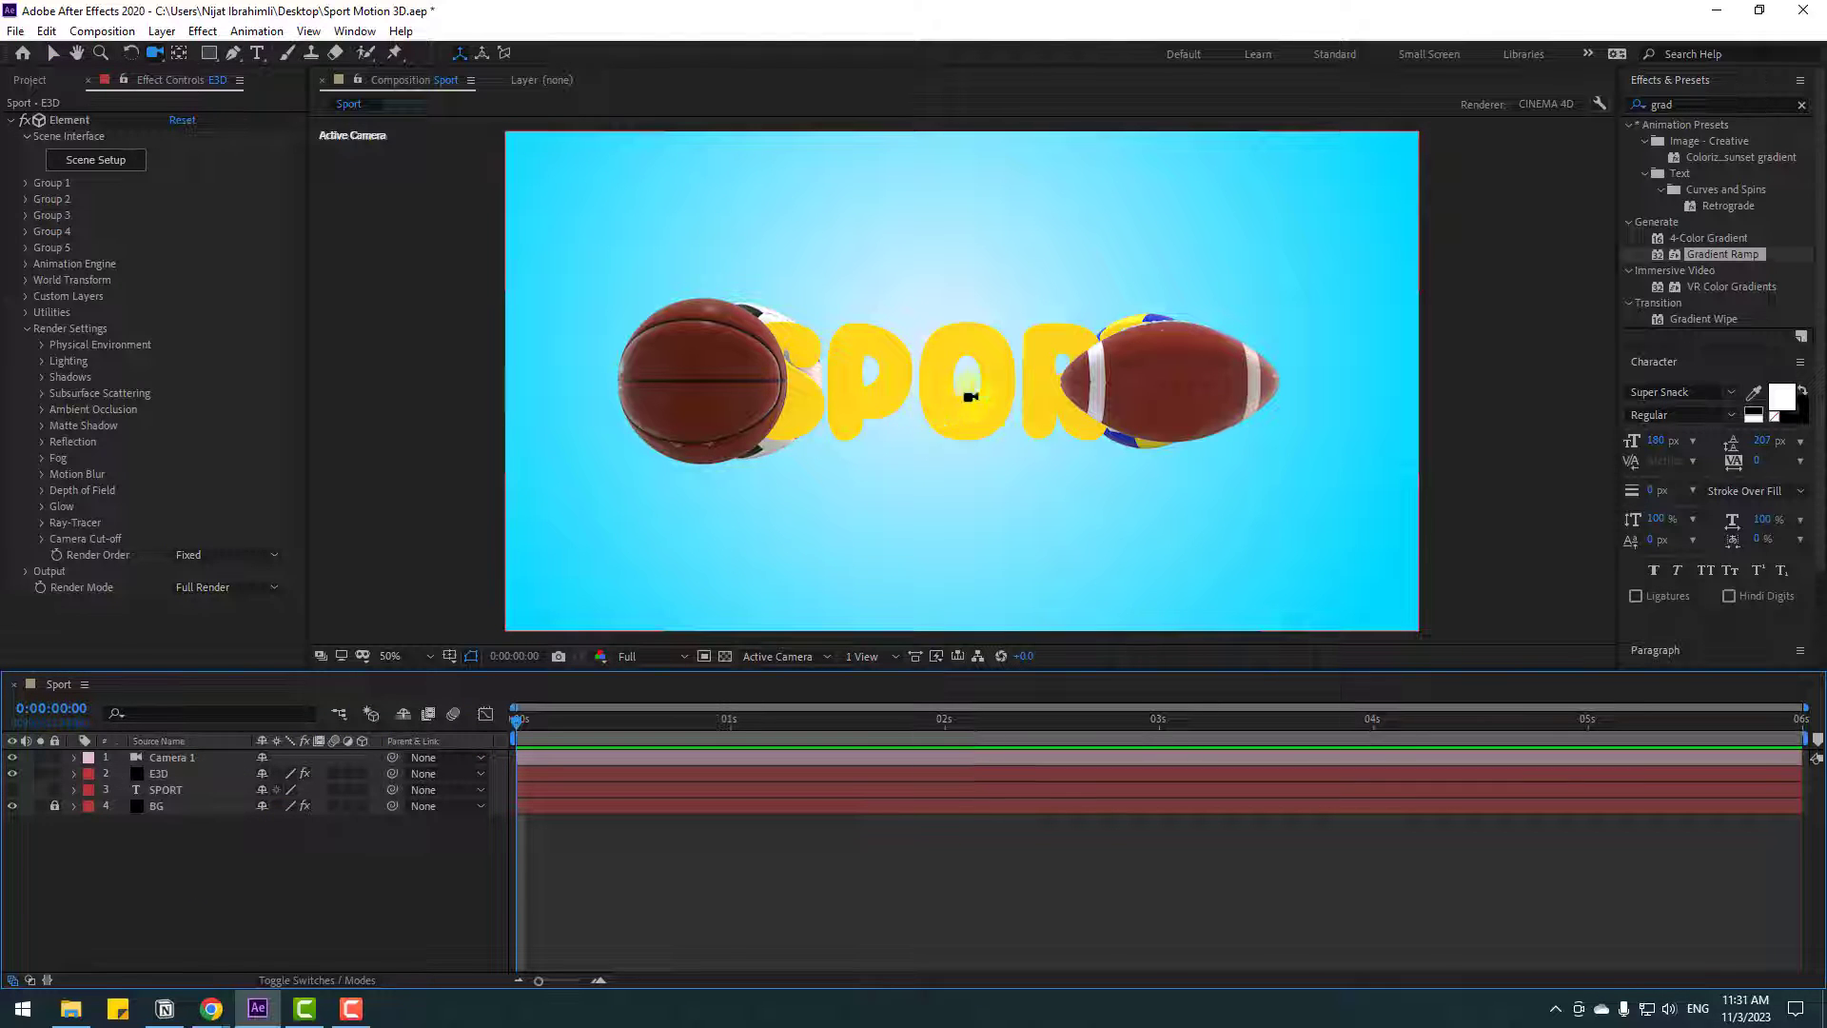
pyautogui.moveTo(987, 387); pyautogui.dragTo(984, 347)
pyautogui.press('c')
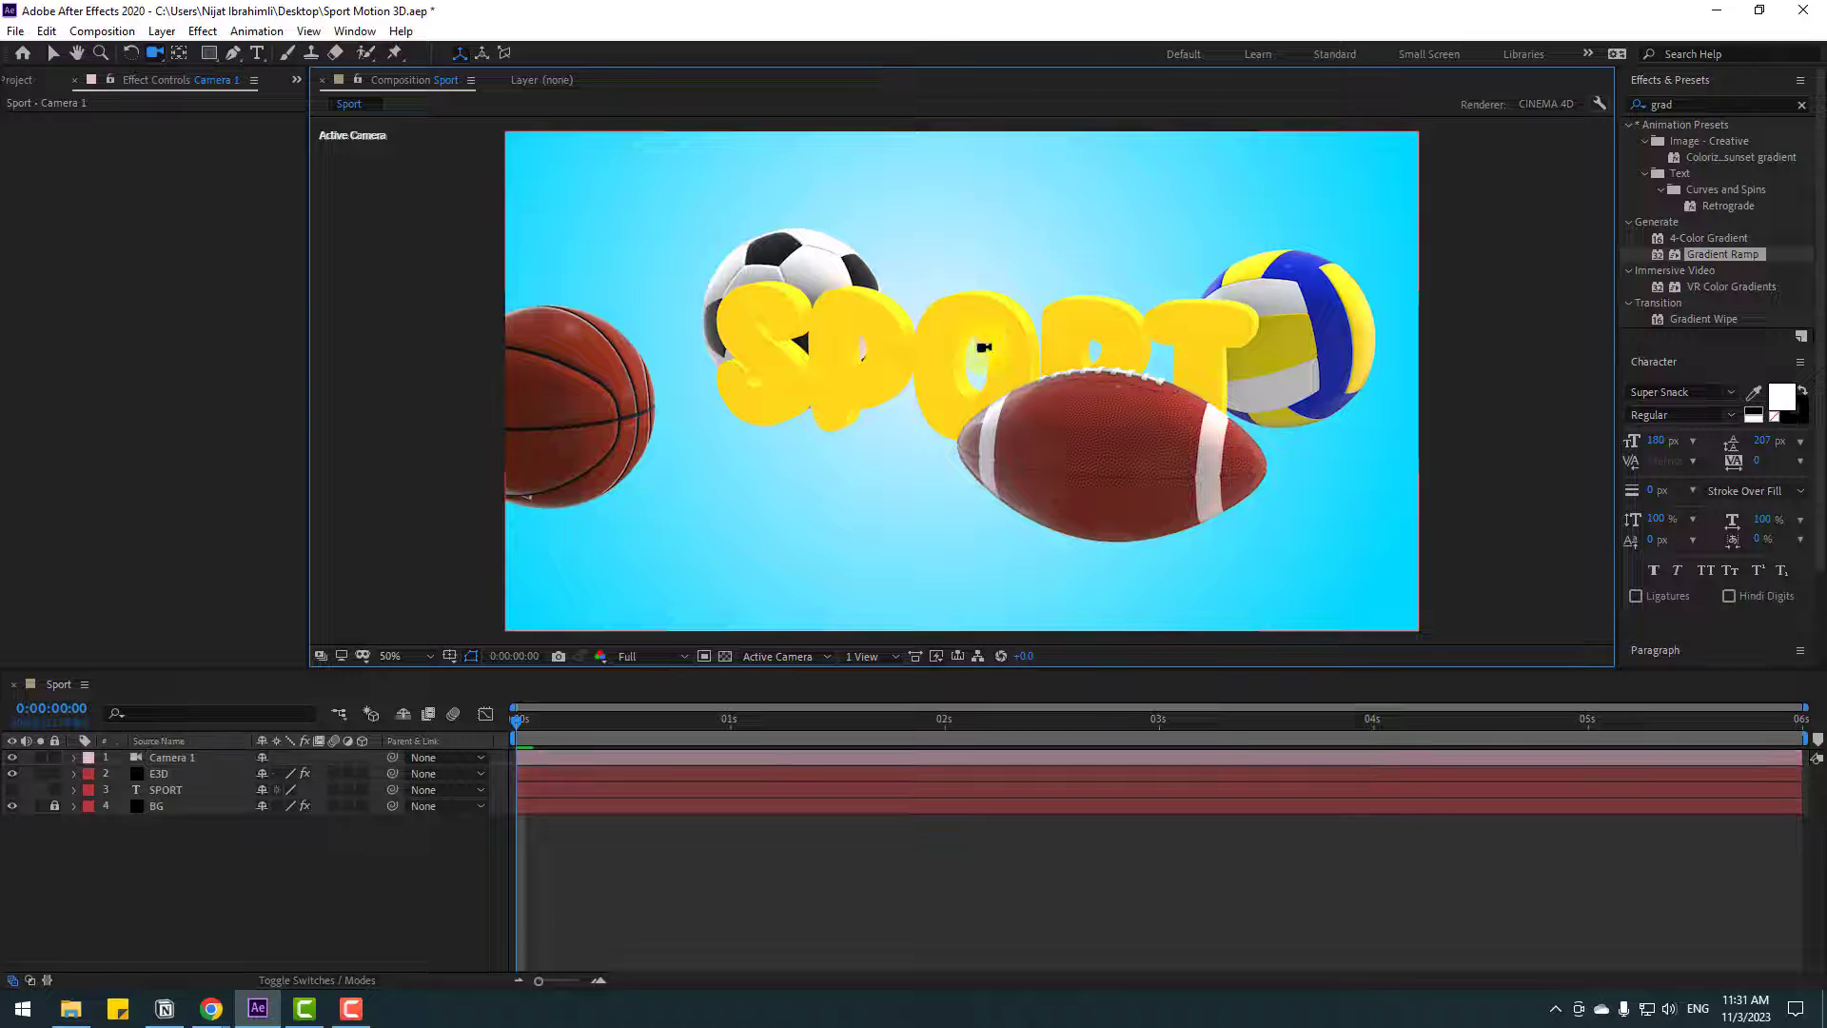
pyautogui.click(162, 841)
pyautogui.press('v')
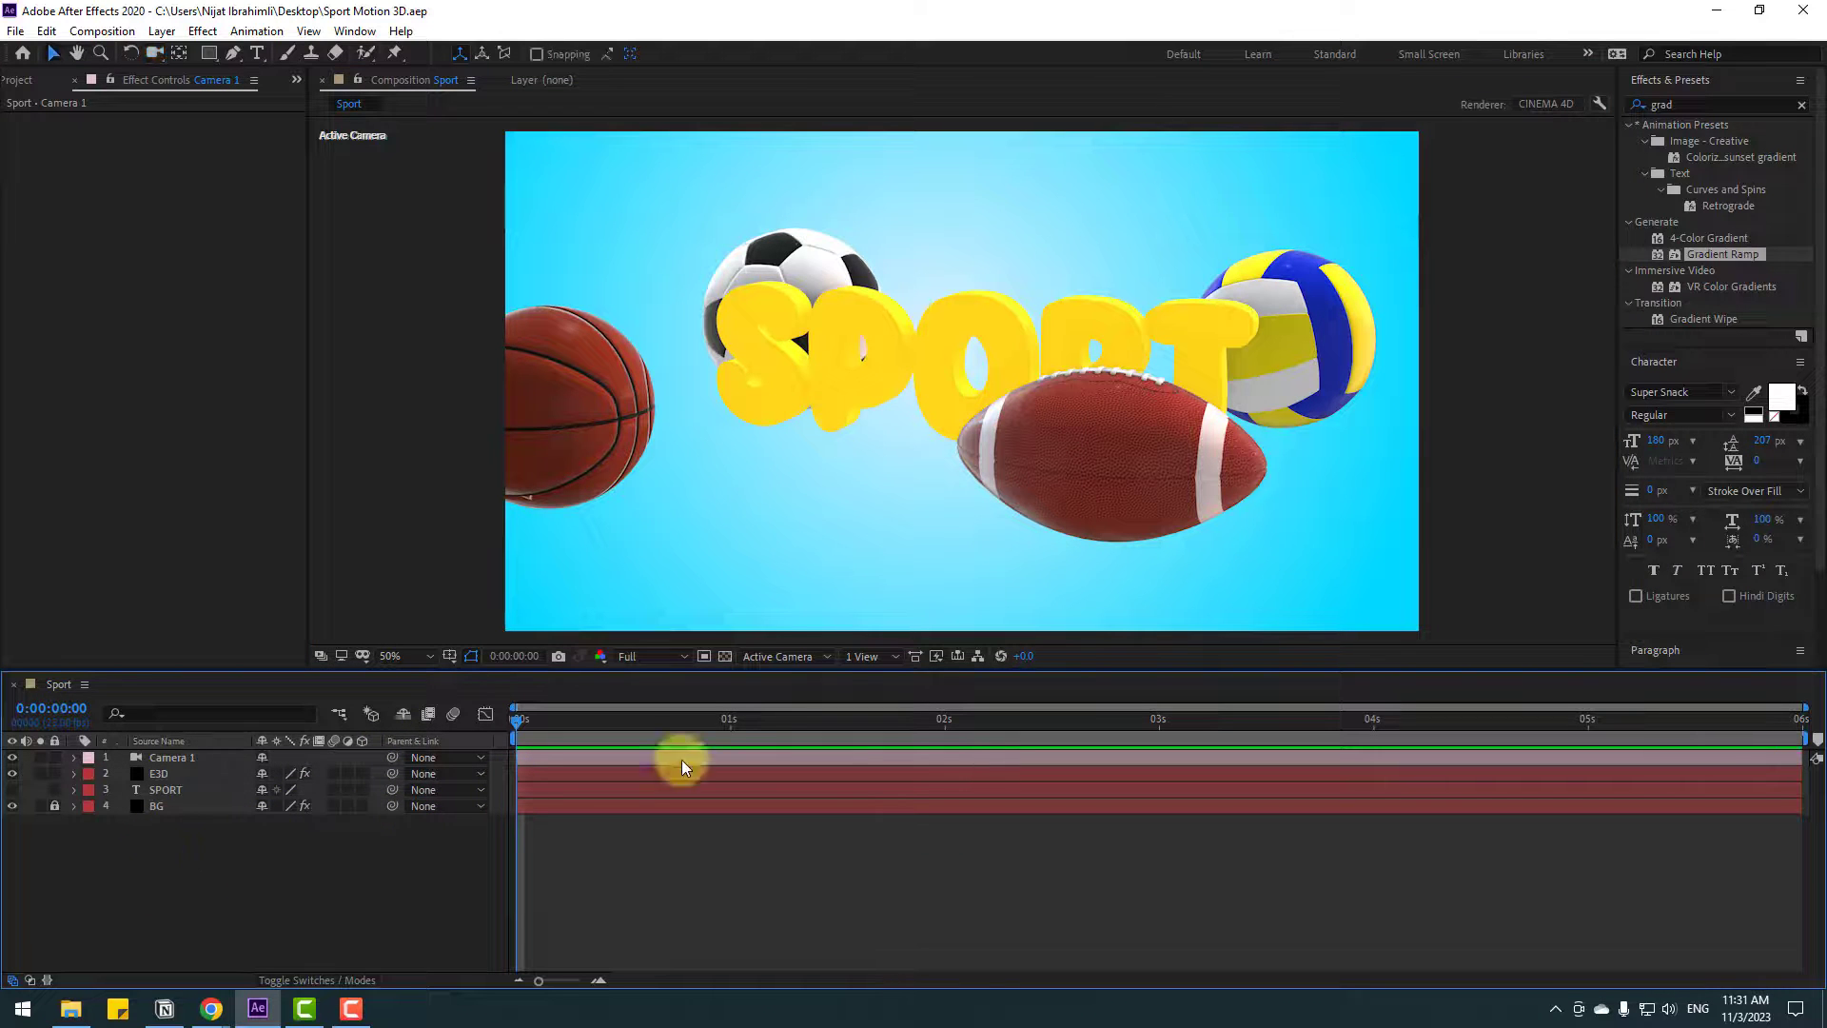
# - View the scene in Custom View 1 and set the E3D layer's Group 1 replicator shape to 3D Grid
pyautogui.click(779, 654)
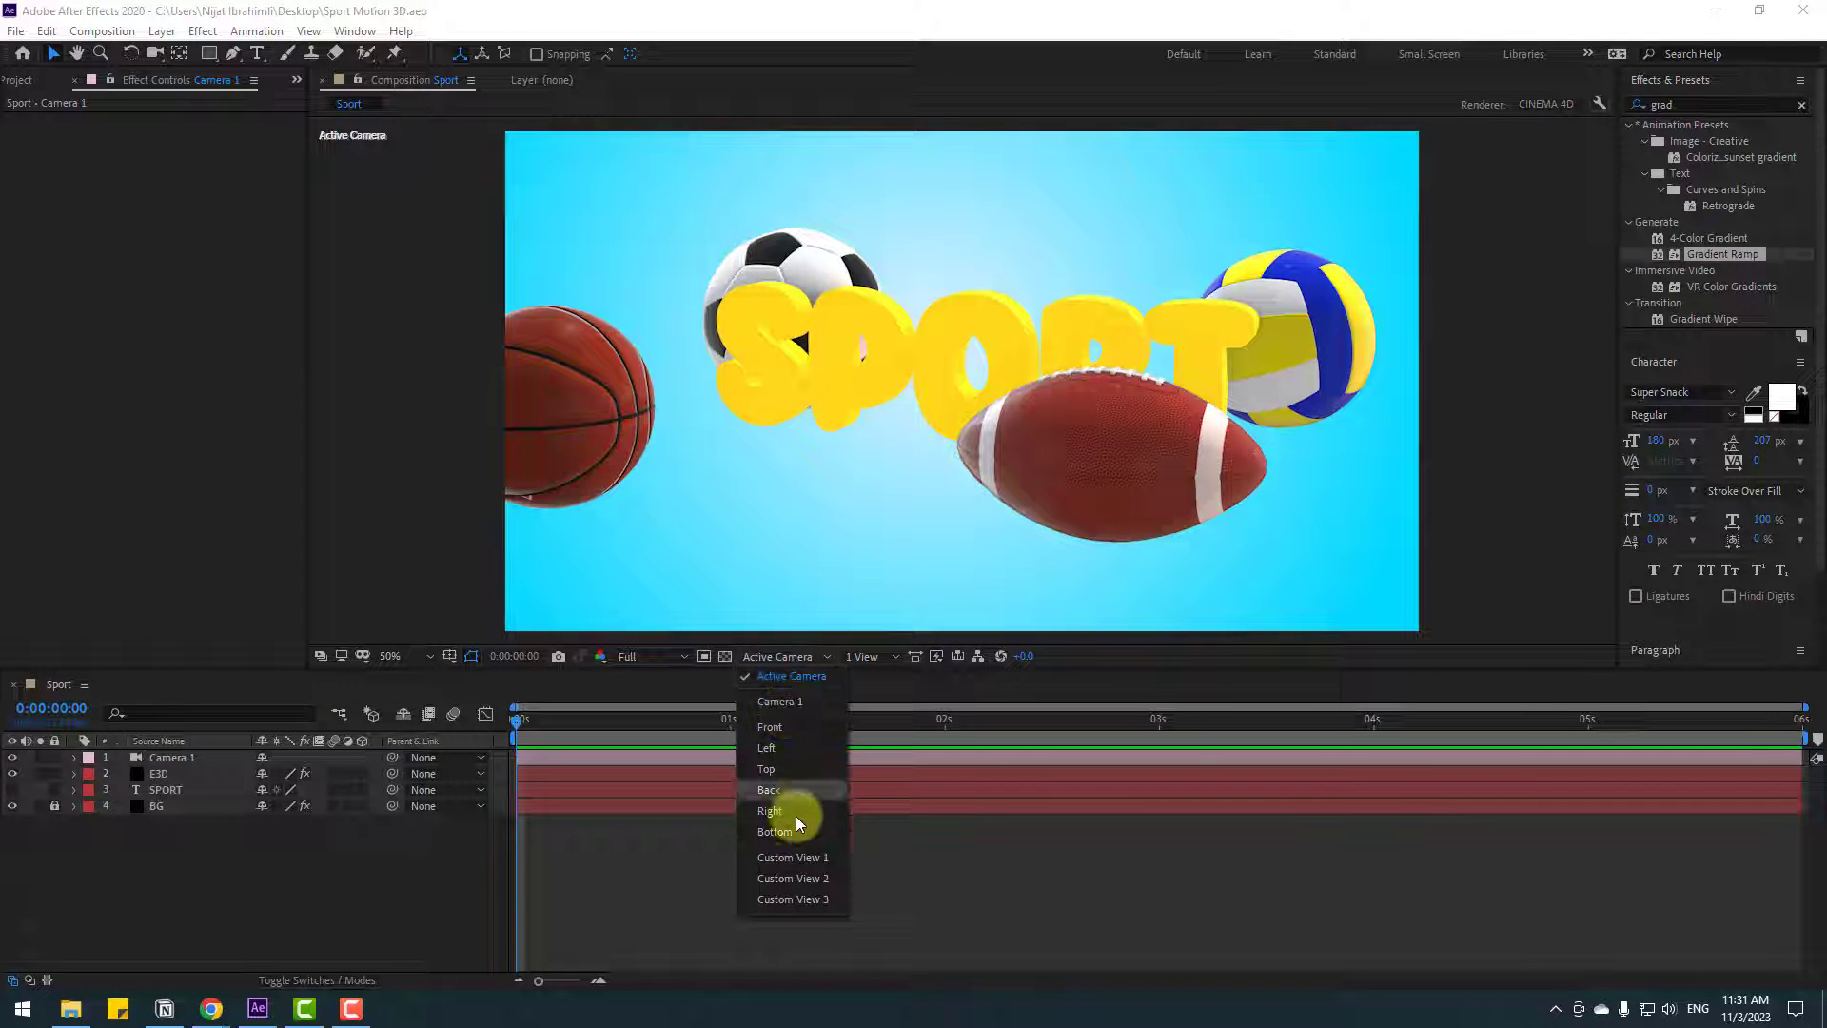
pyautogui.click(782, 860)
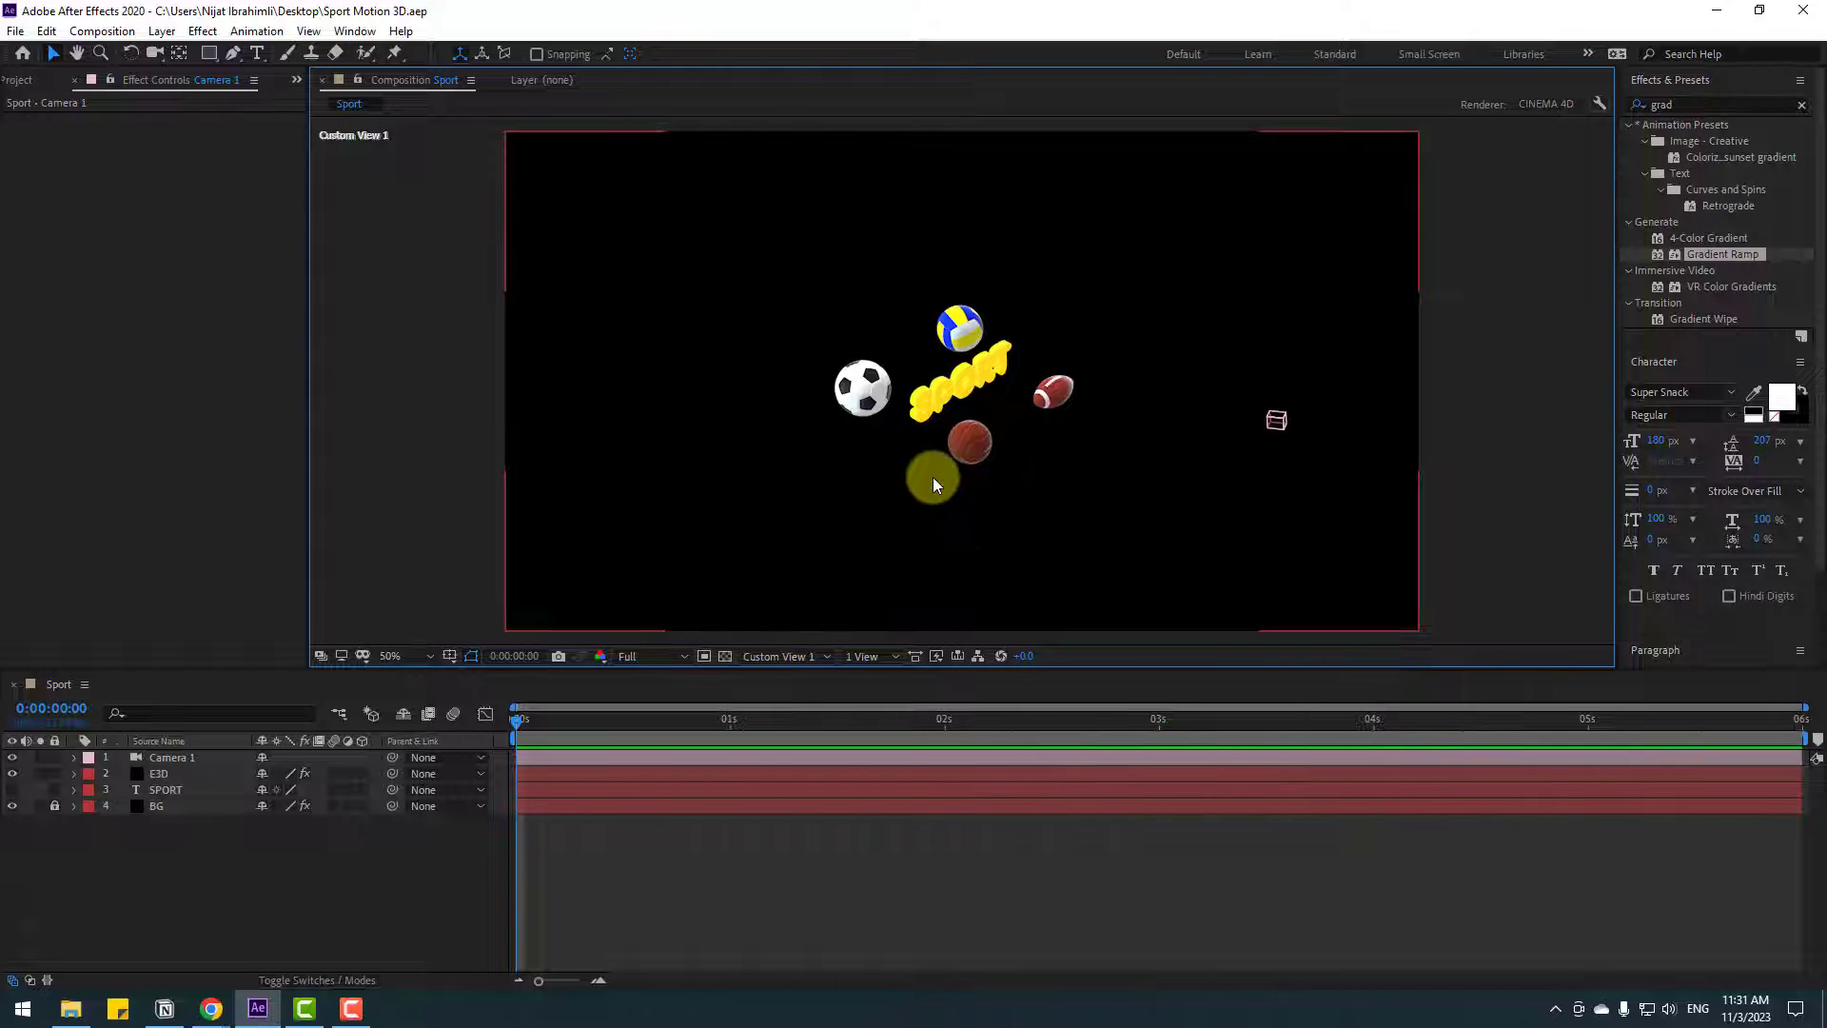
pyautogui.click(146, 774)
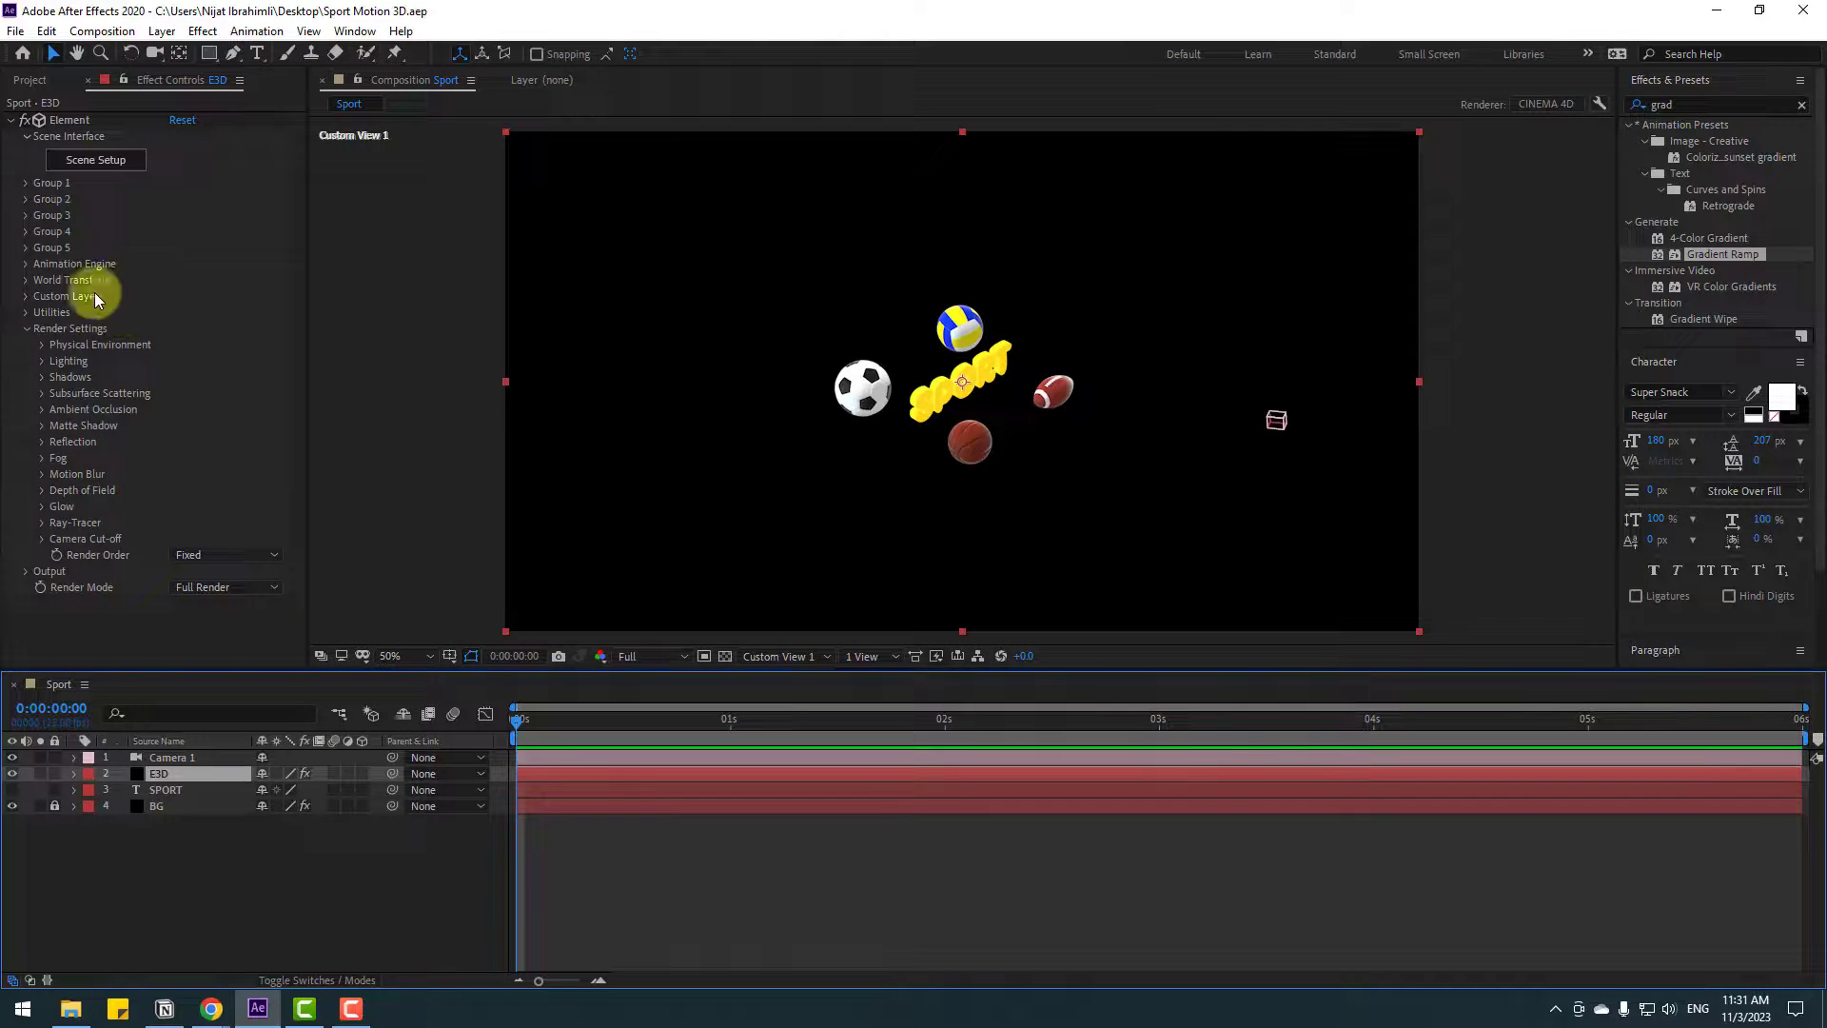
pyautogui.click(26, 183)
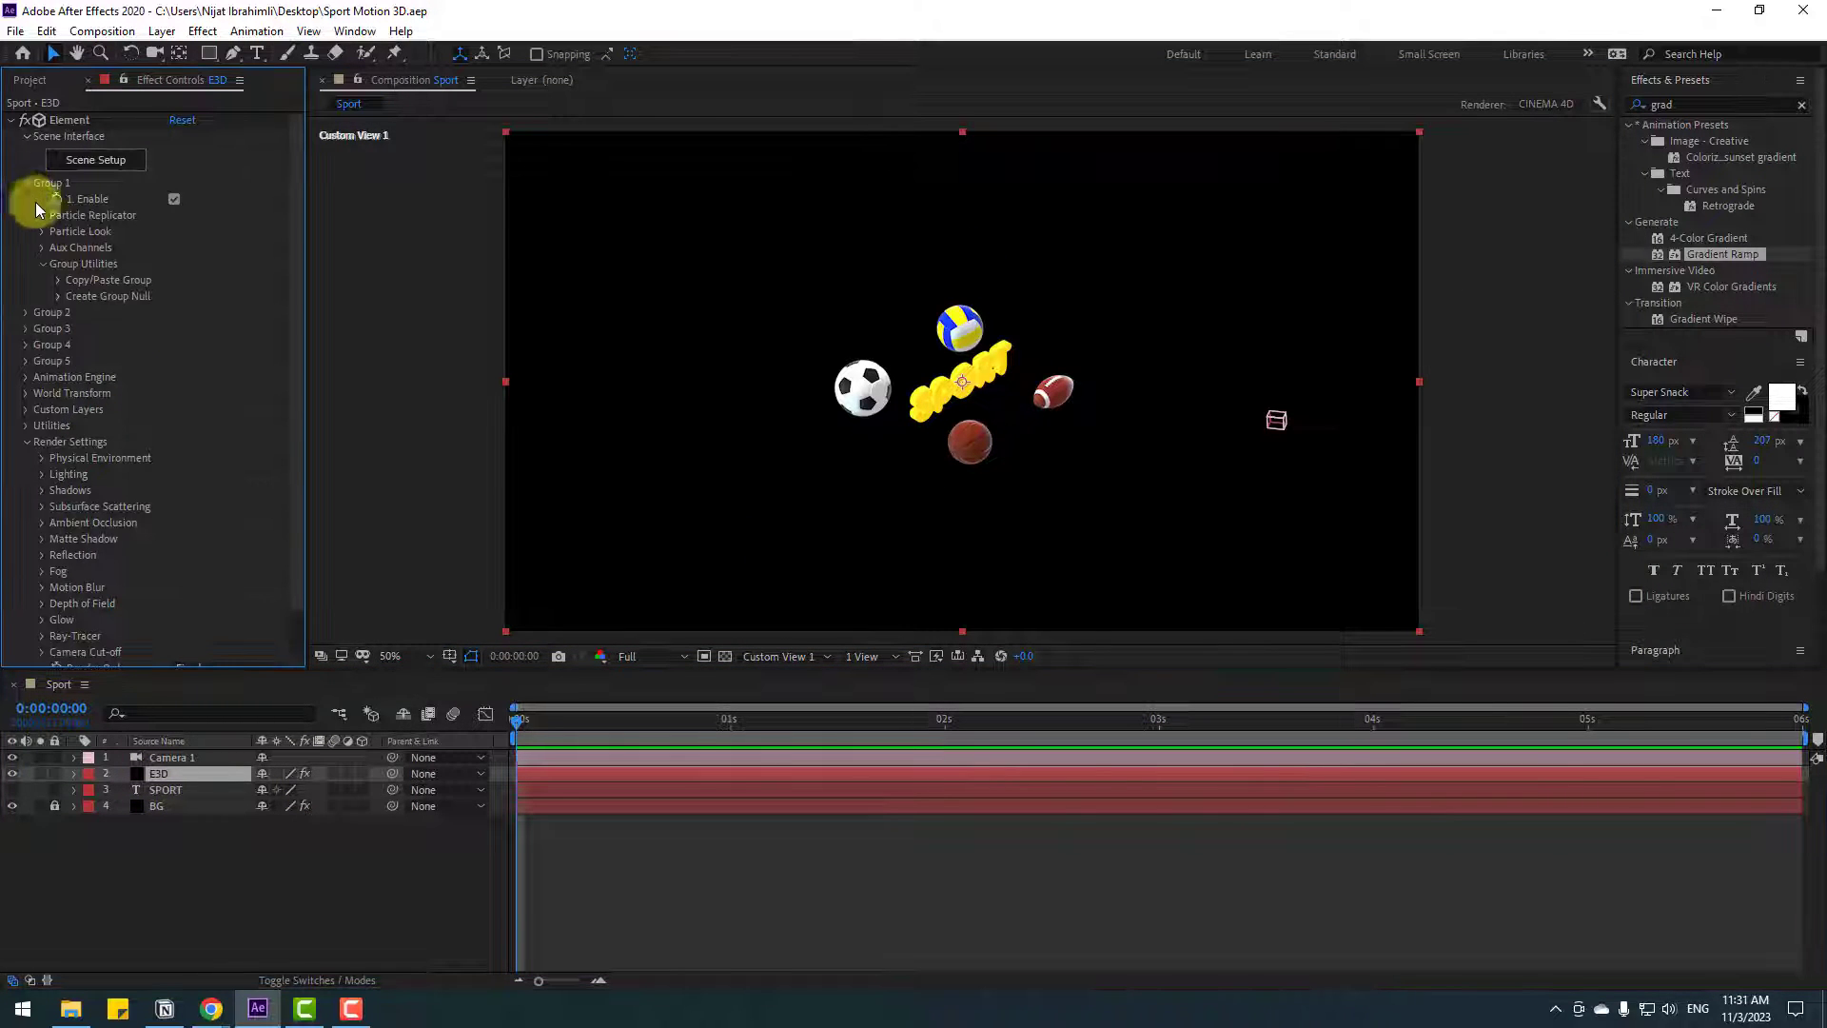
pyautogui.click(41, 265)
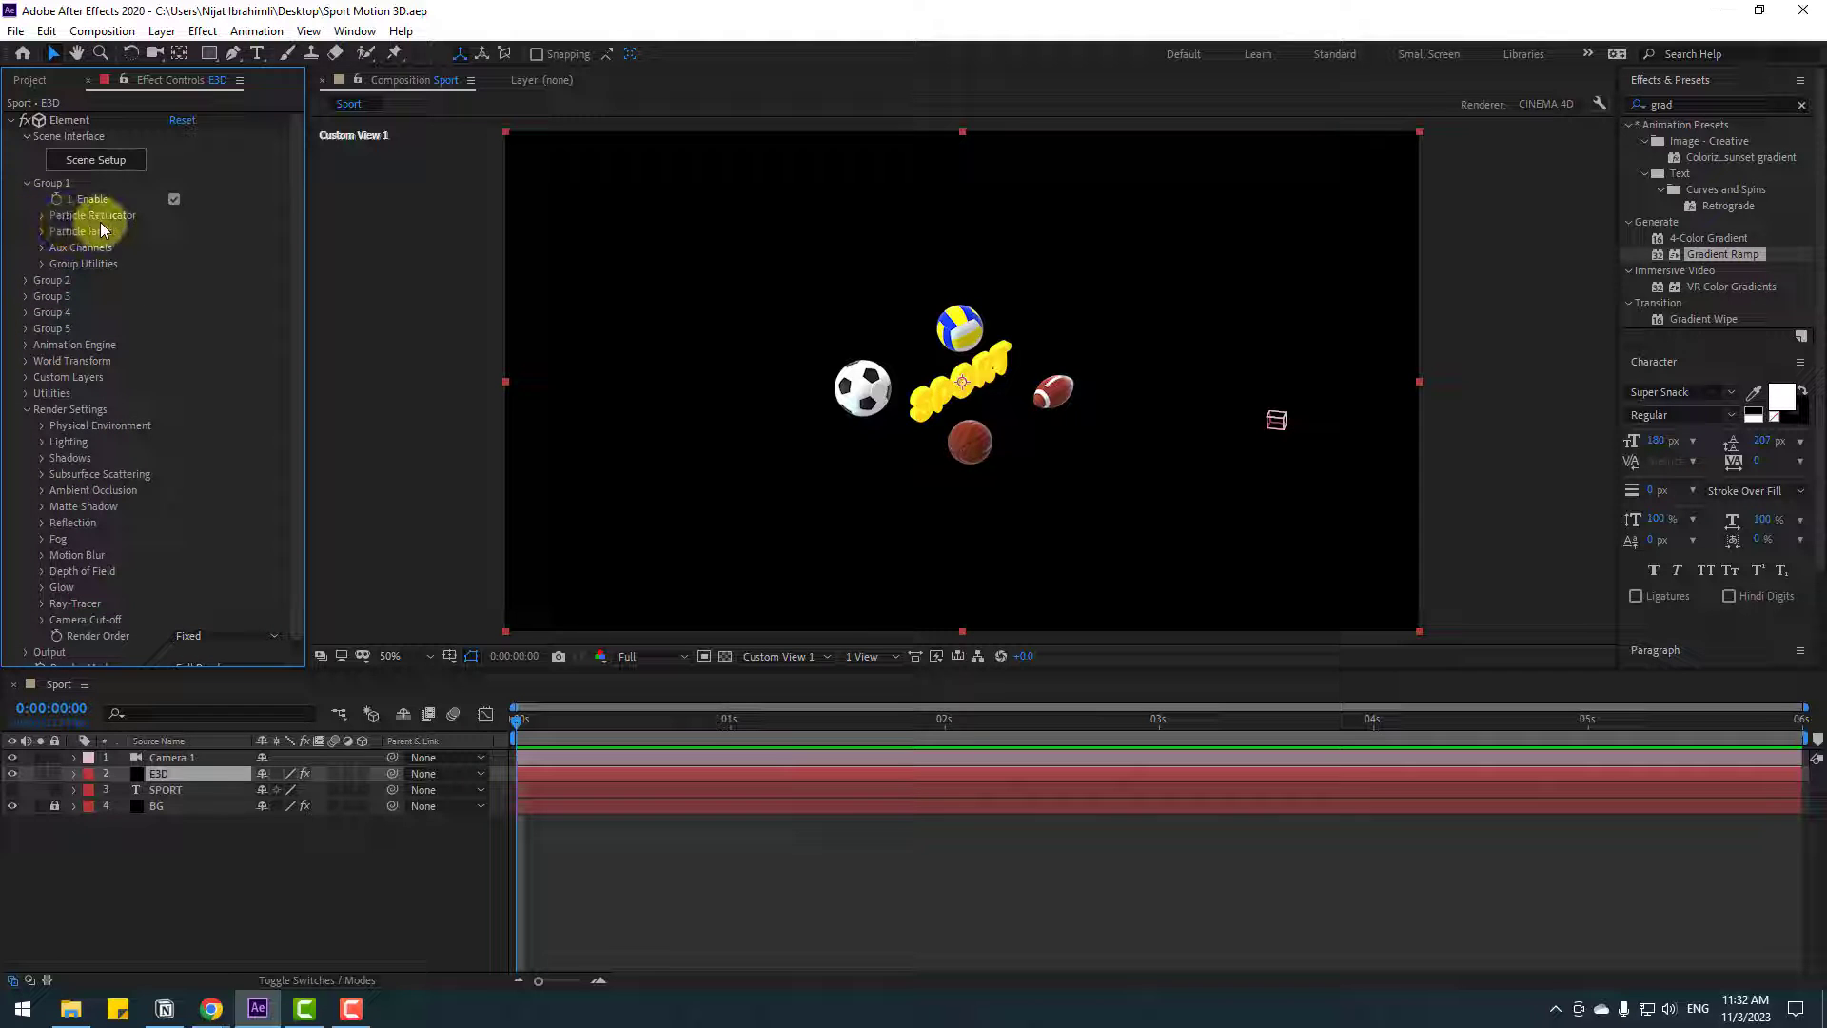
pyautogui.click(41, 217)
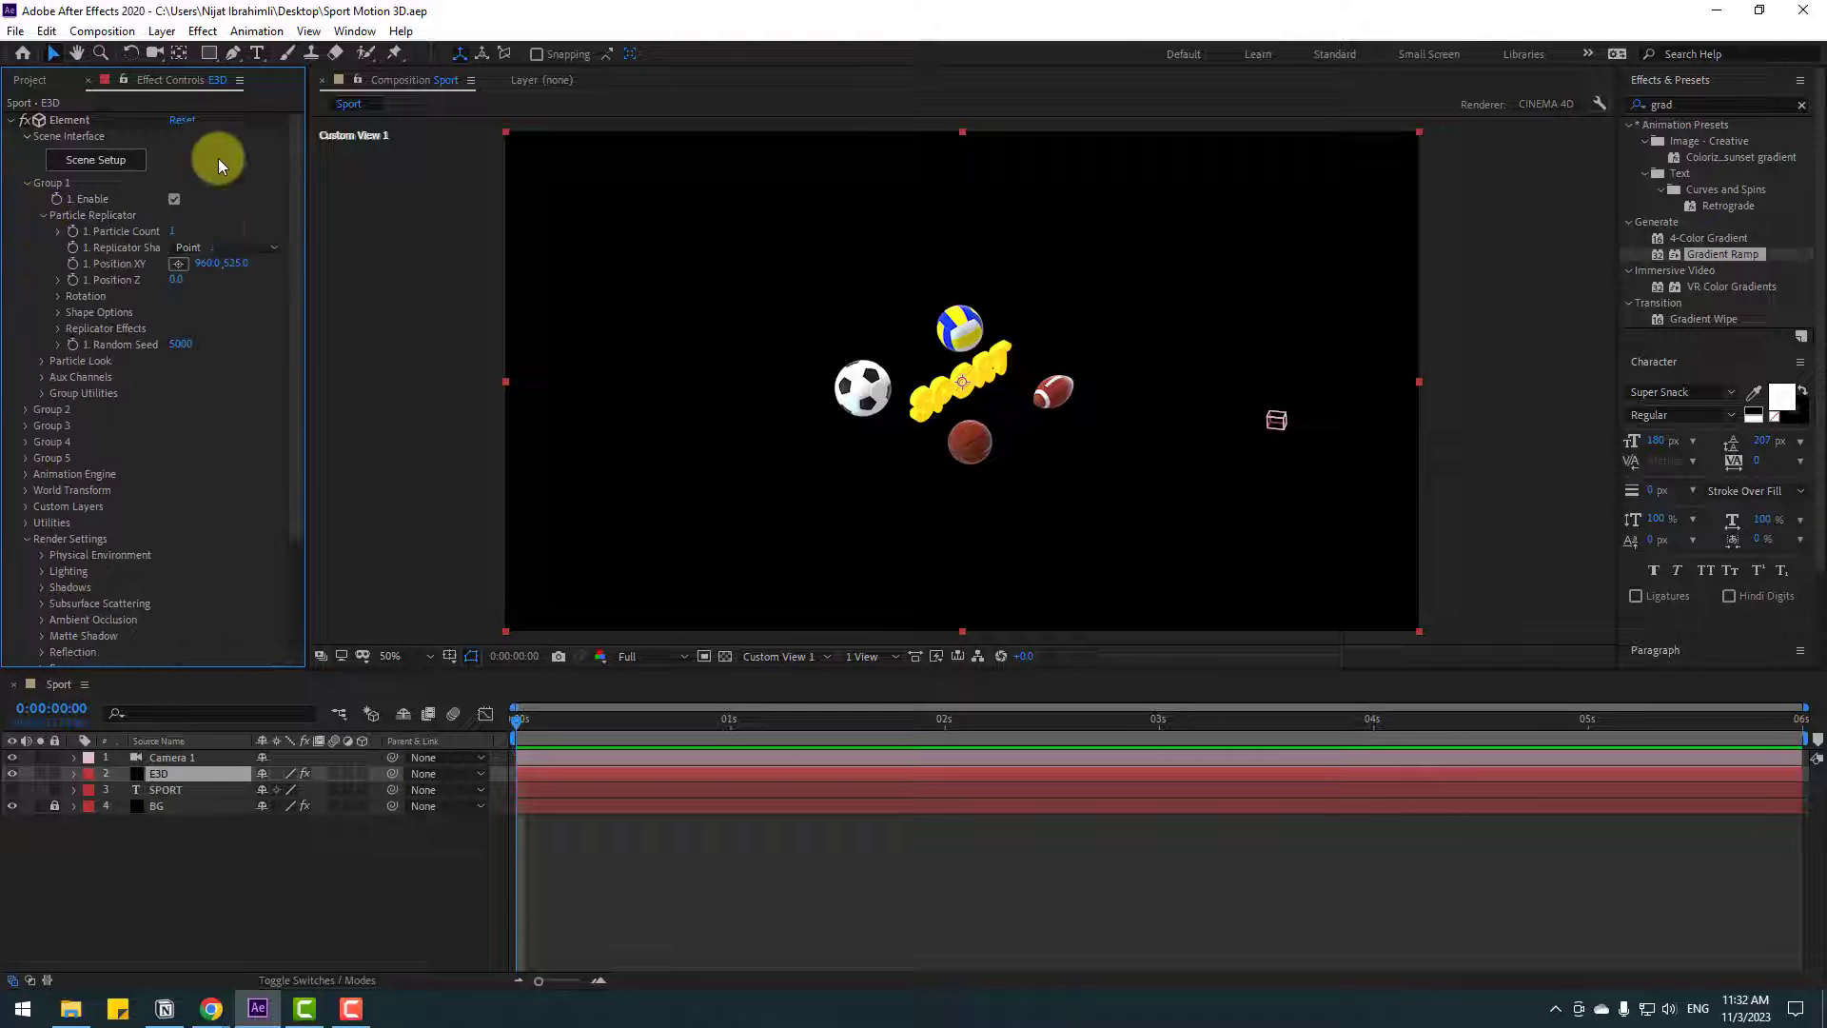
pyautogui.click(186, 248)
pyautogui.click(237, 298)
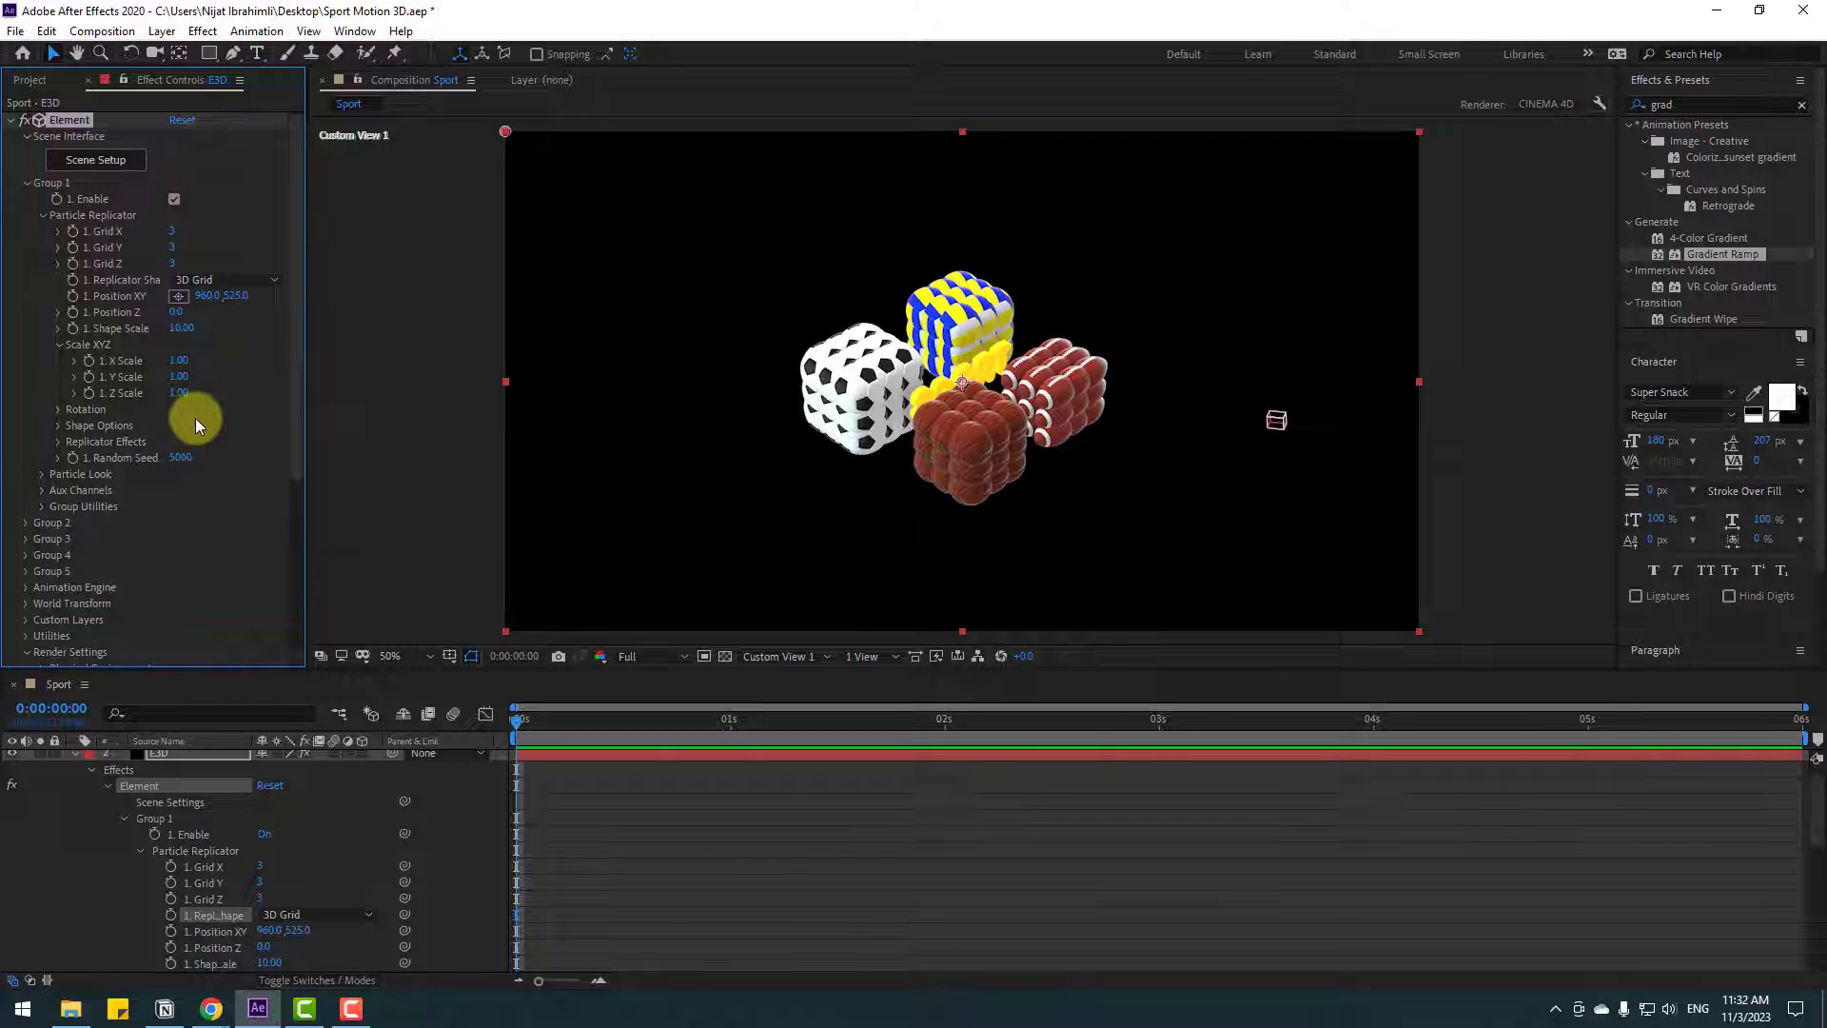
# - Spread the Group 1 grid to scales of about X 3.2, Y 4.2, Z 9.8, with scatter 7.3 and X scatter 5.1
pyautogui.moveTo(192, 361); pyautogui.dragTo(243, 371)
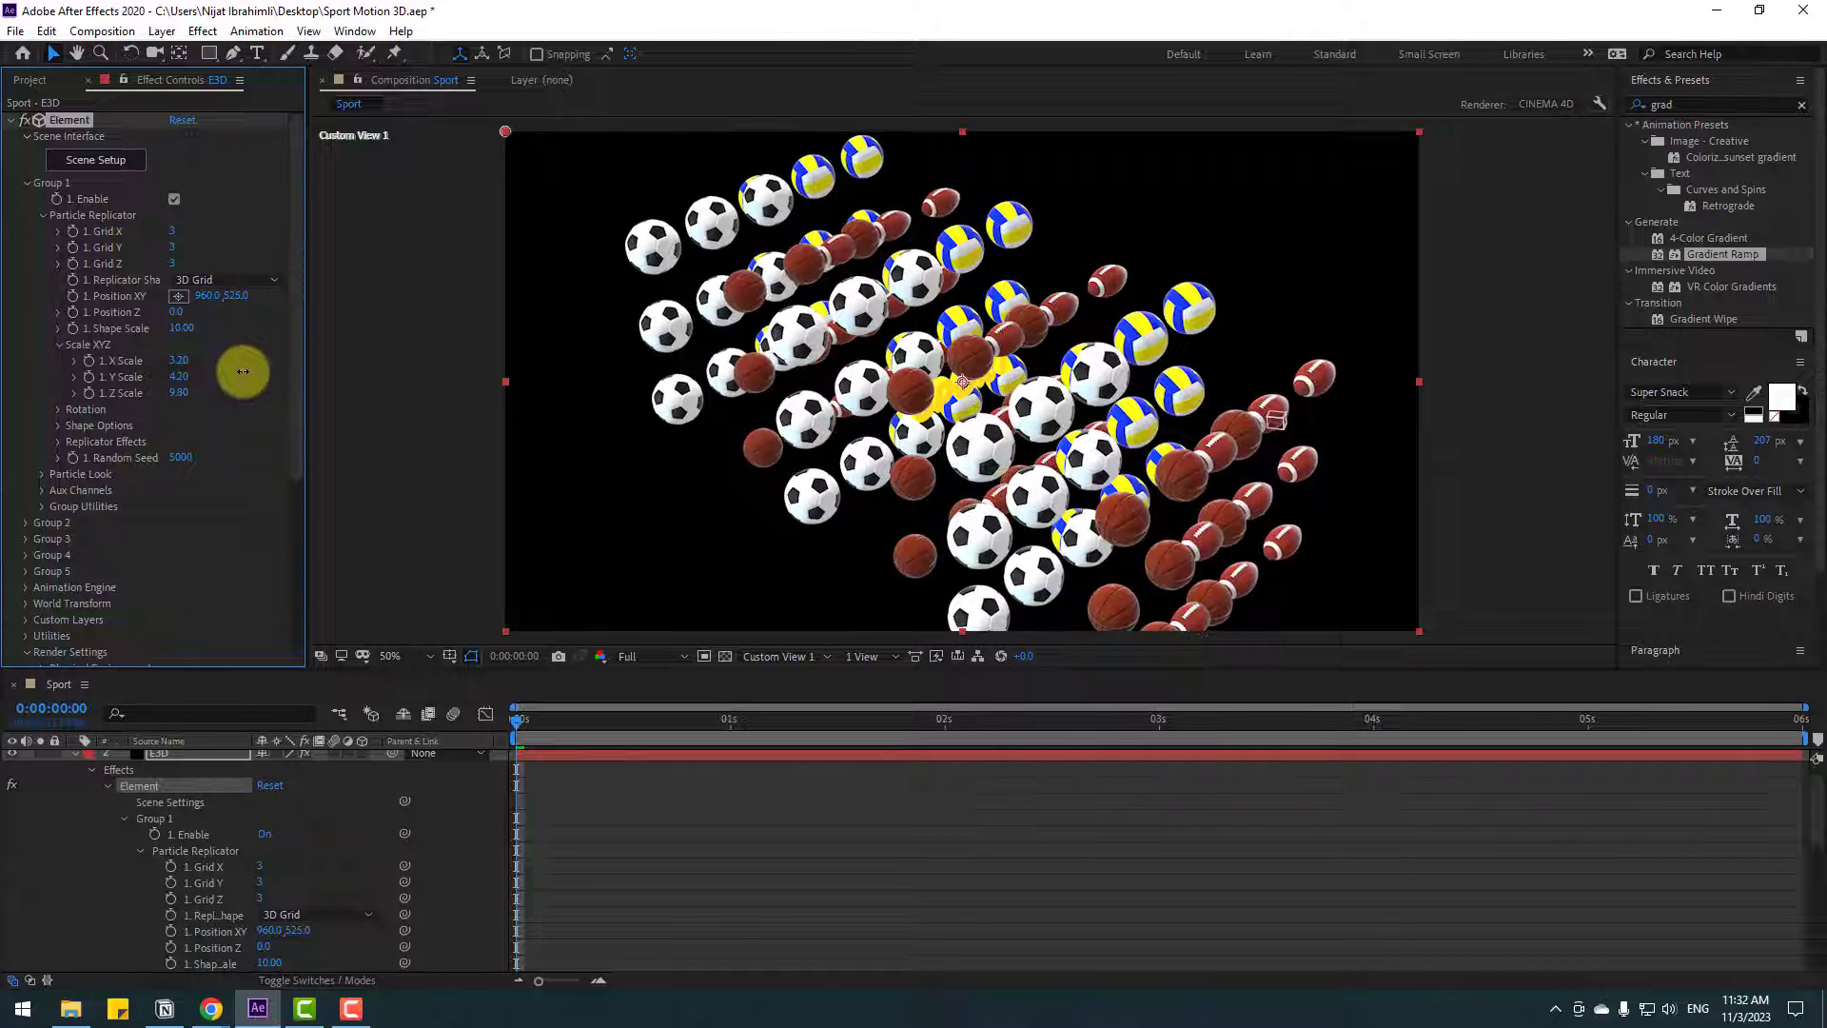
pyautogui.click(59, 441)
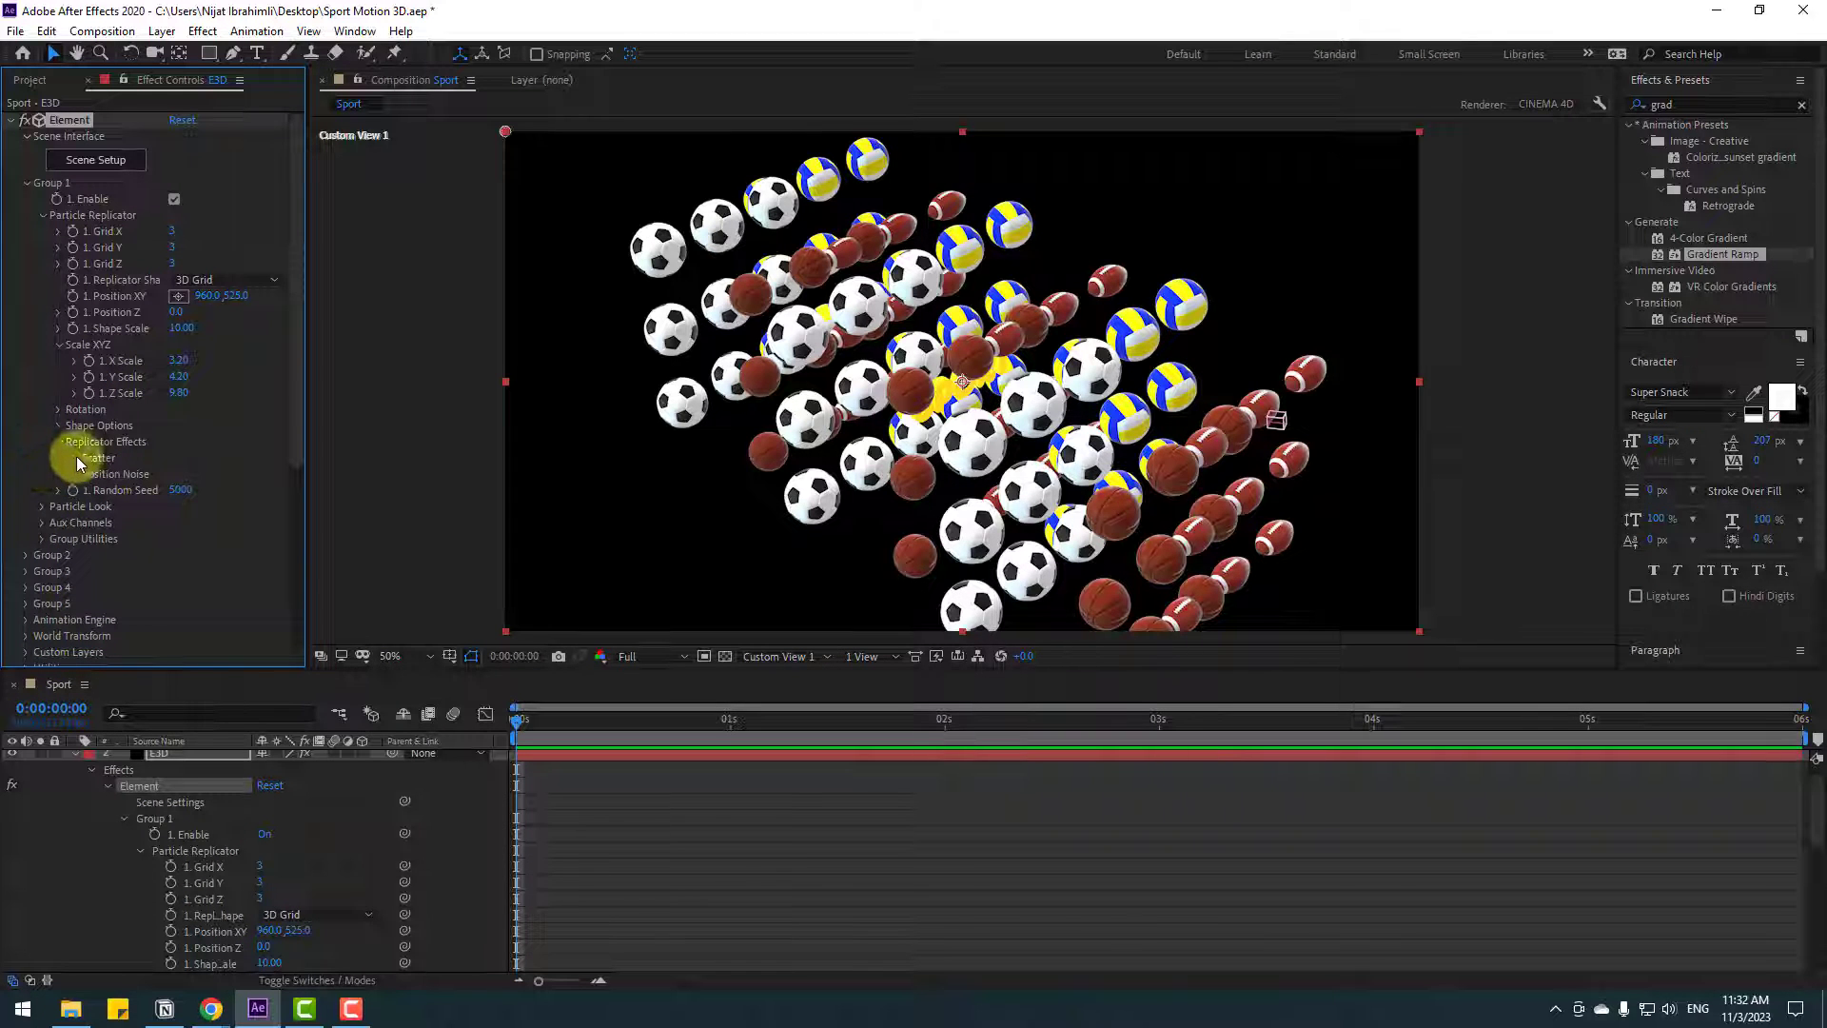
pyautogui.click(76, 457)
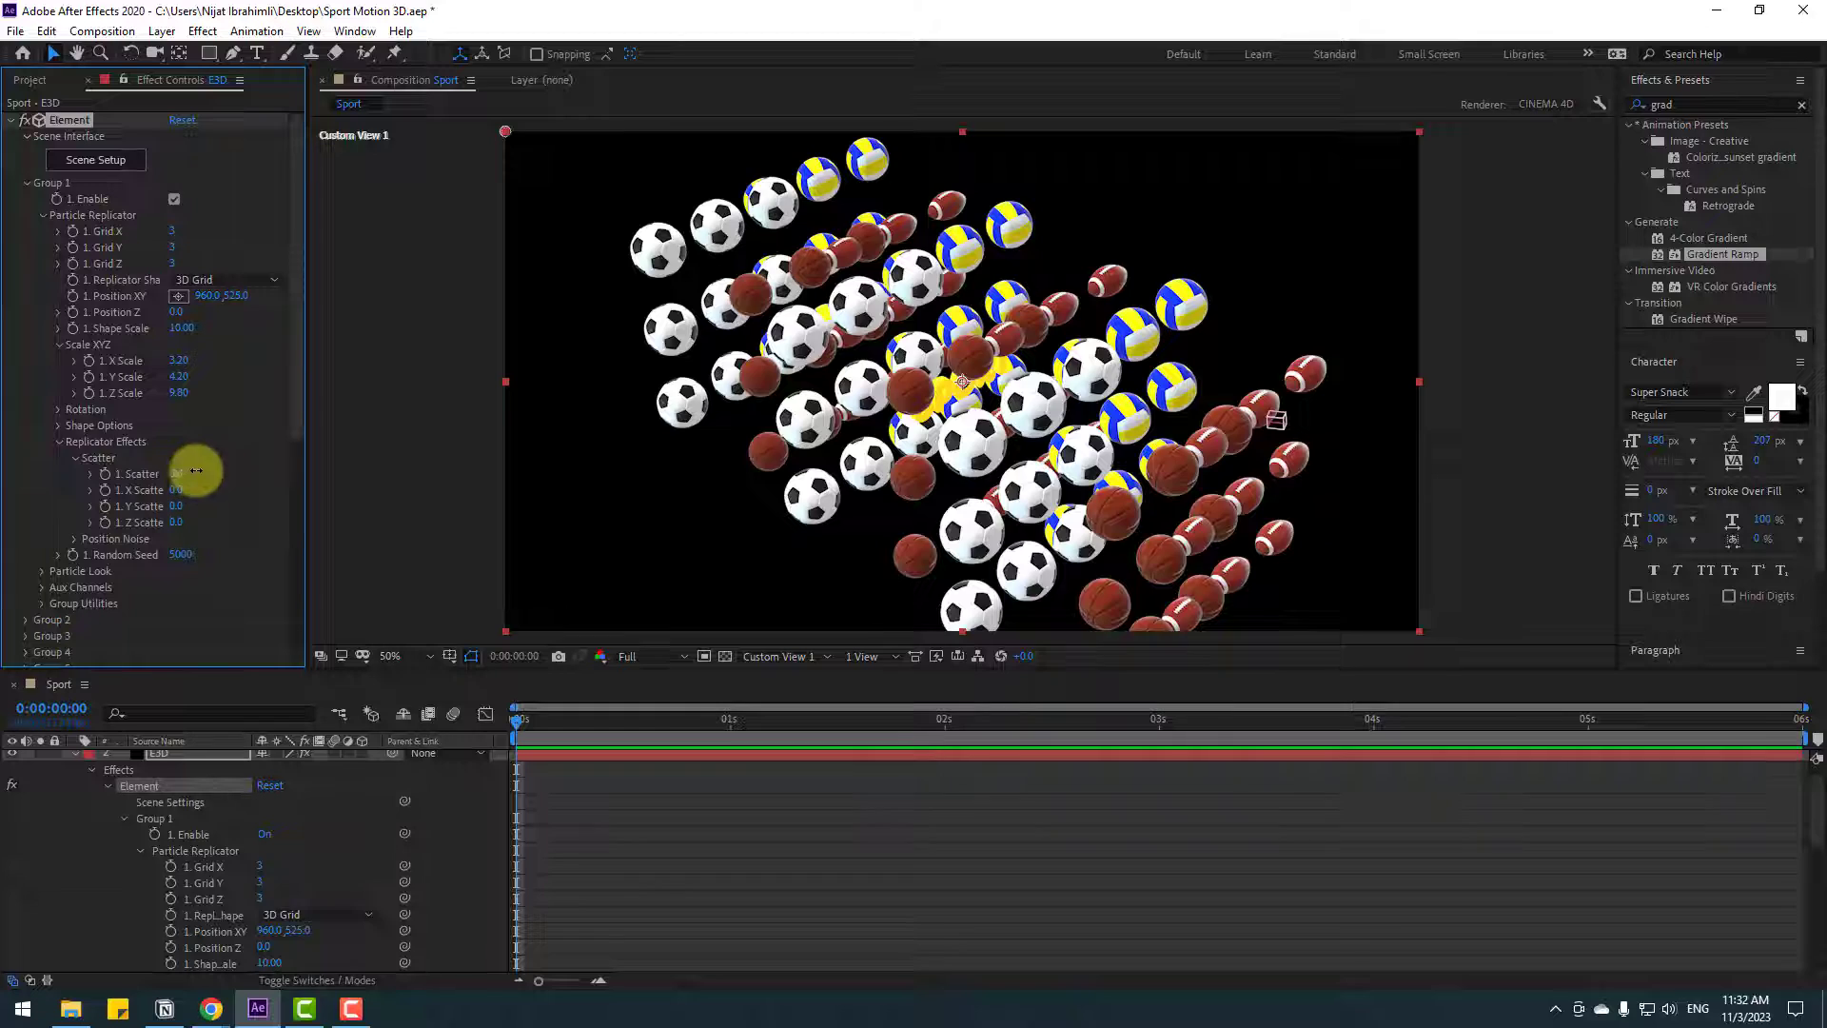
pyautogui.moveTo(196, 470); pyautogui.dragTo(857, 357)
pyautogui.moveTo(181, 489); pyautogui.dragTo(571, 461)
# - Return to the Active Camera view and reduce the Group 1 grid counts along X and Z to 2
pyautogui.click(796, 656)
pyautogui.click(794, 683)
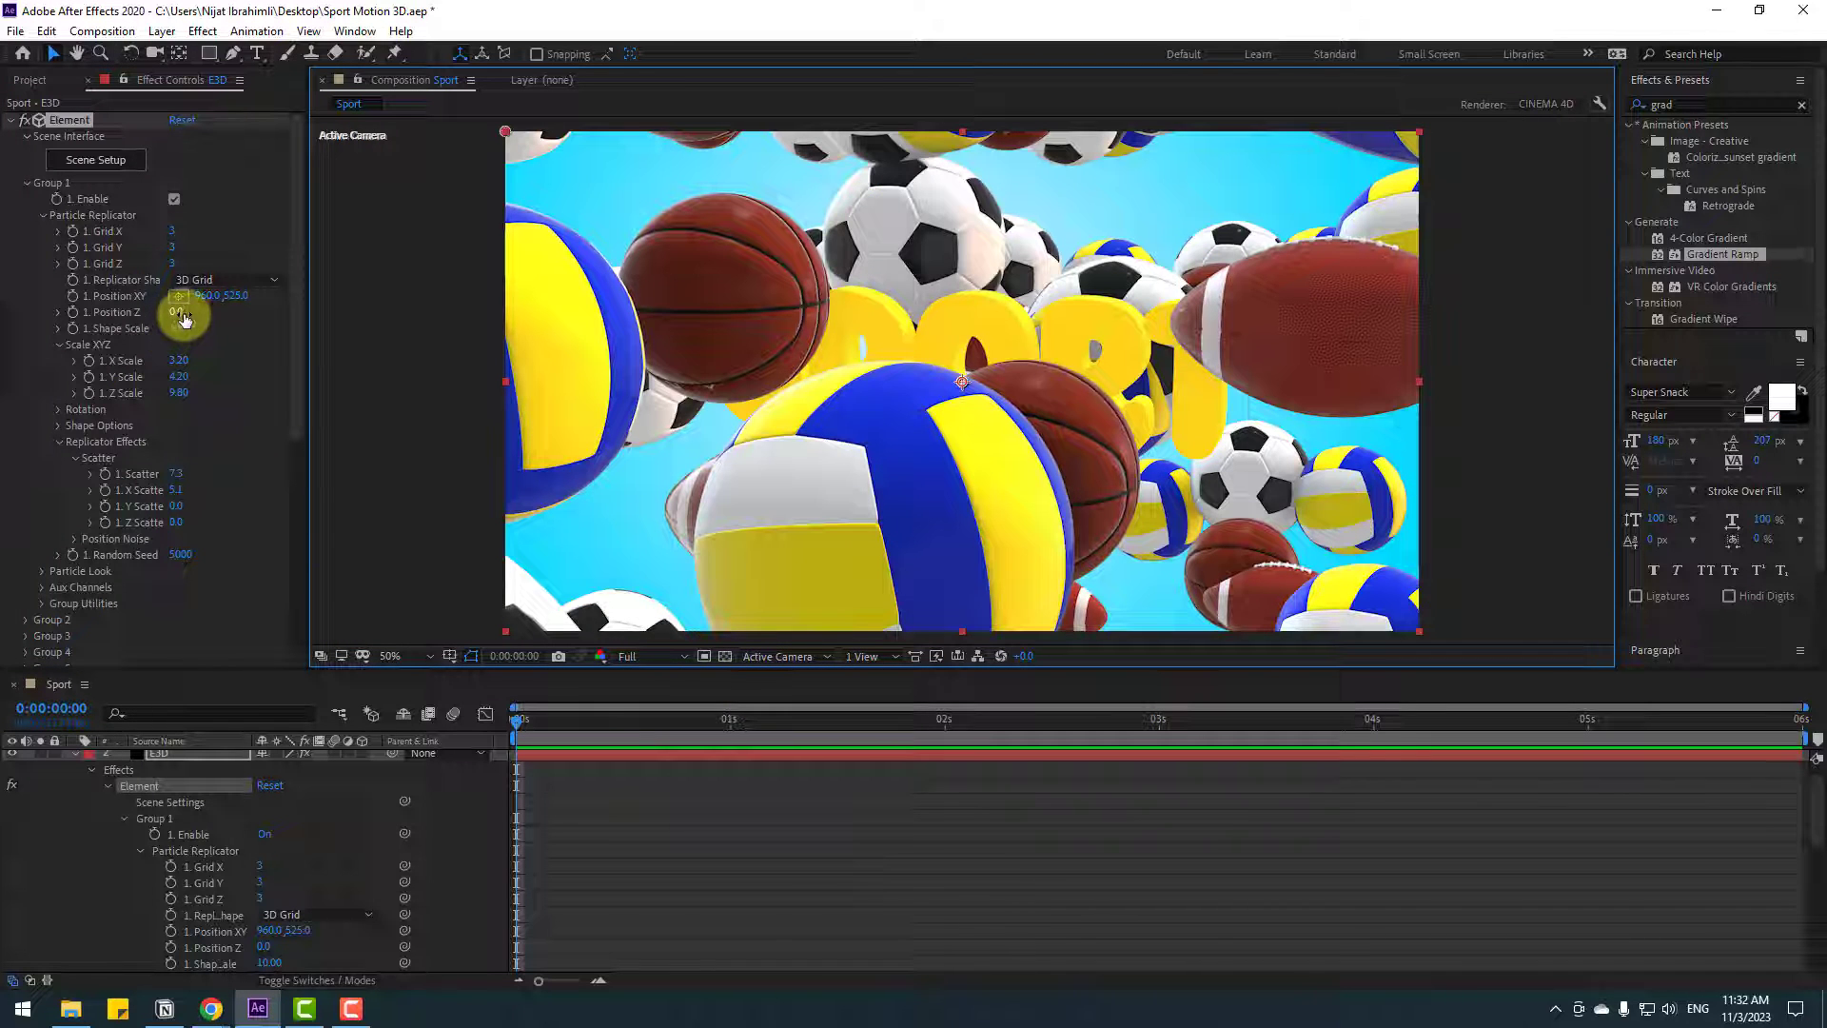
pyautogui.moveTo(173, 240); pyautogui.dragTo(197, 293)
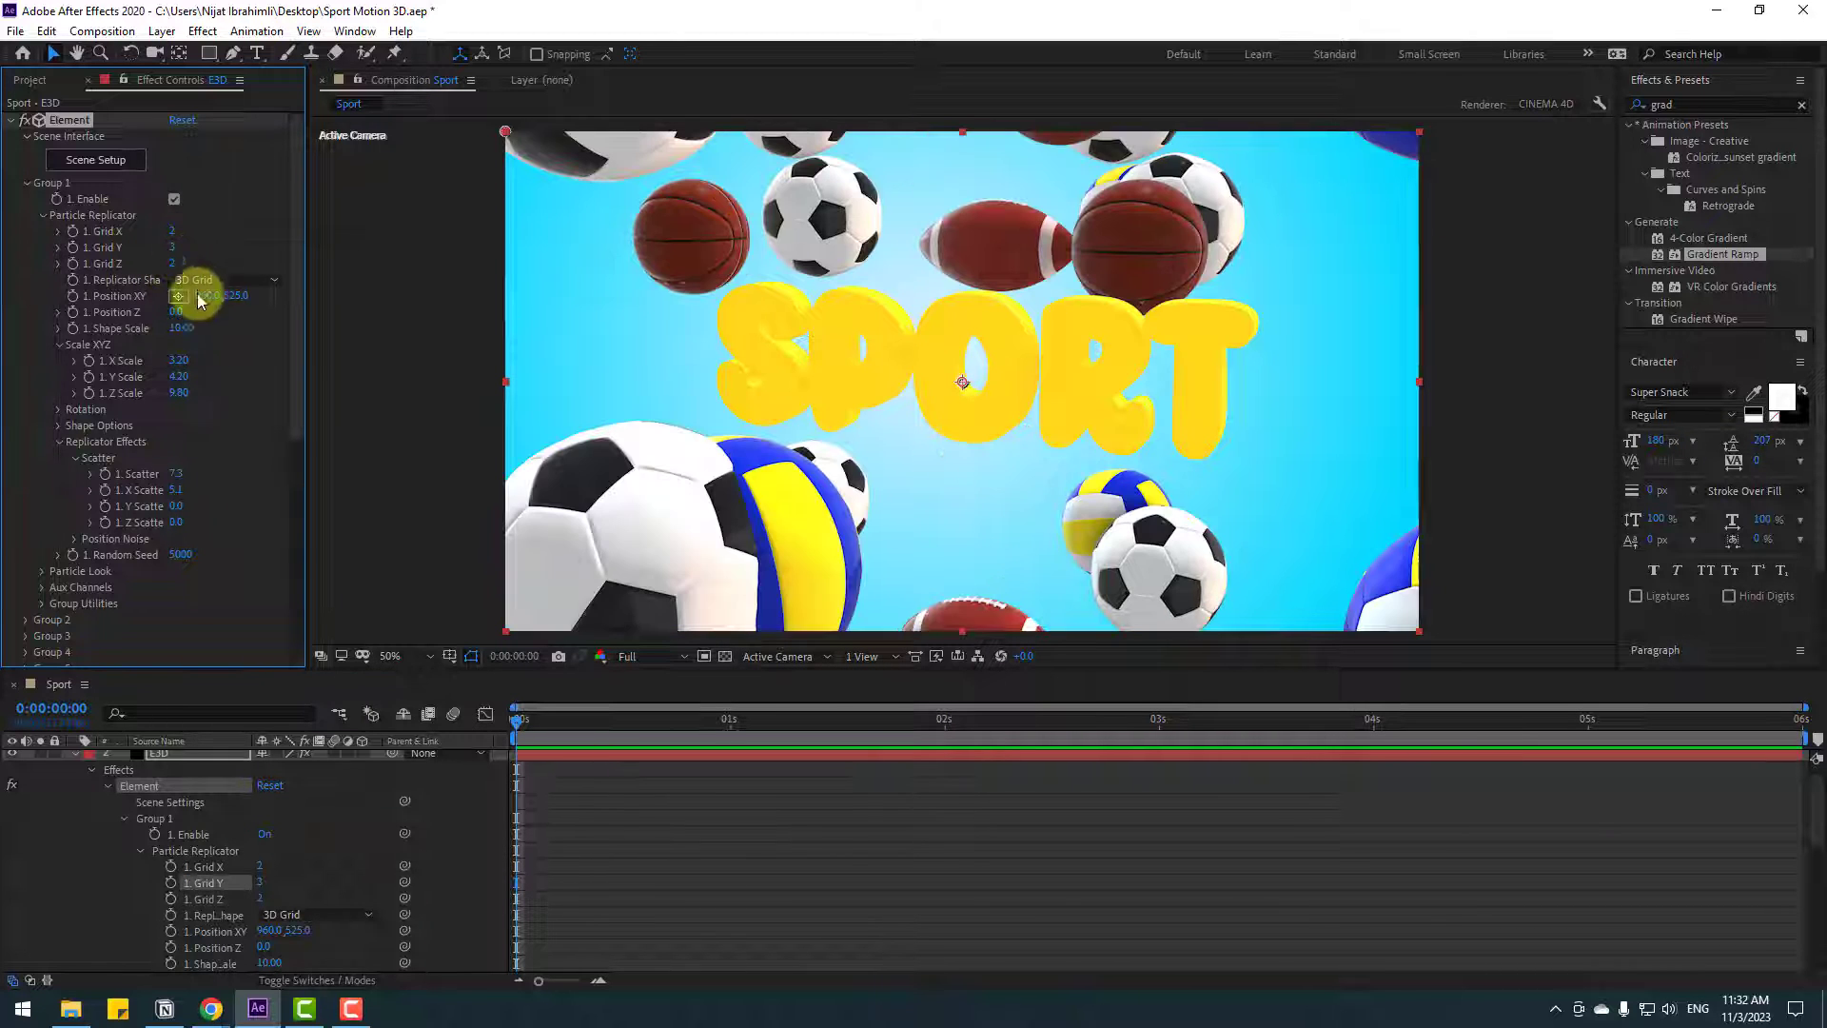
# - Refine Group 1's scatter to 5.7 with X -8.7, Y -1.4 and Z 28.6, and shift its position to about 788, 525
pyautogui.moveTo(174, 479); pyautogui.dragTo(409, 429)
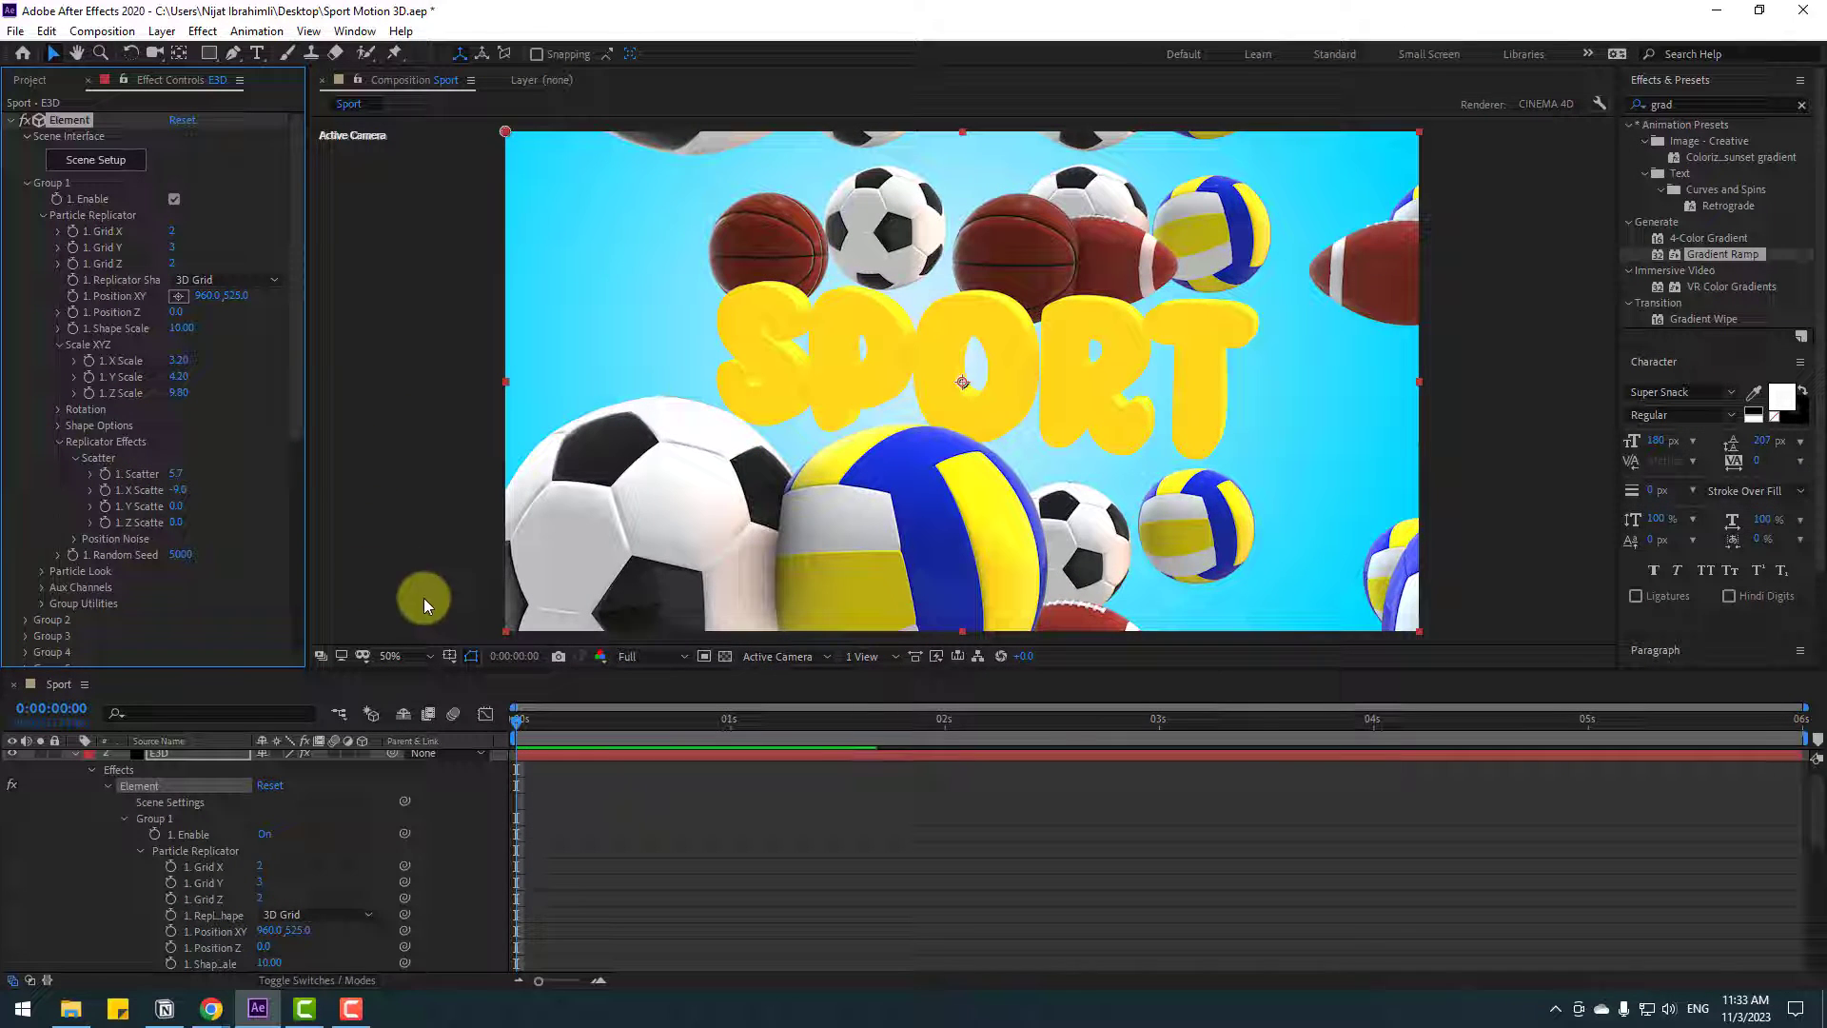
pyautogui.moveTo(164, 515); pyautogui.dragTo(84, 555)
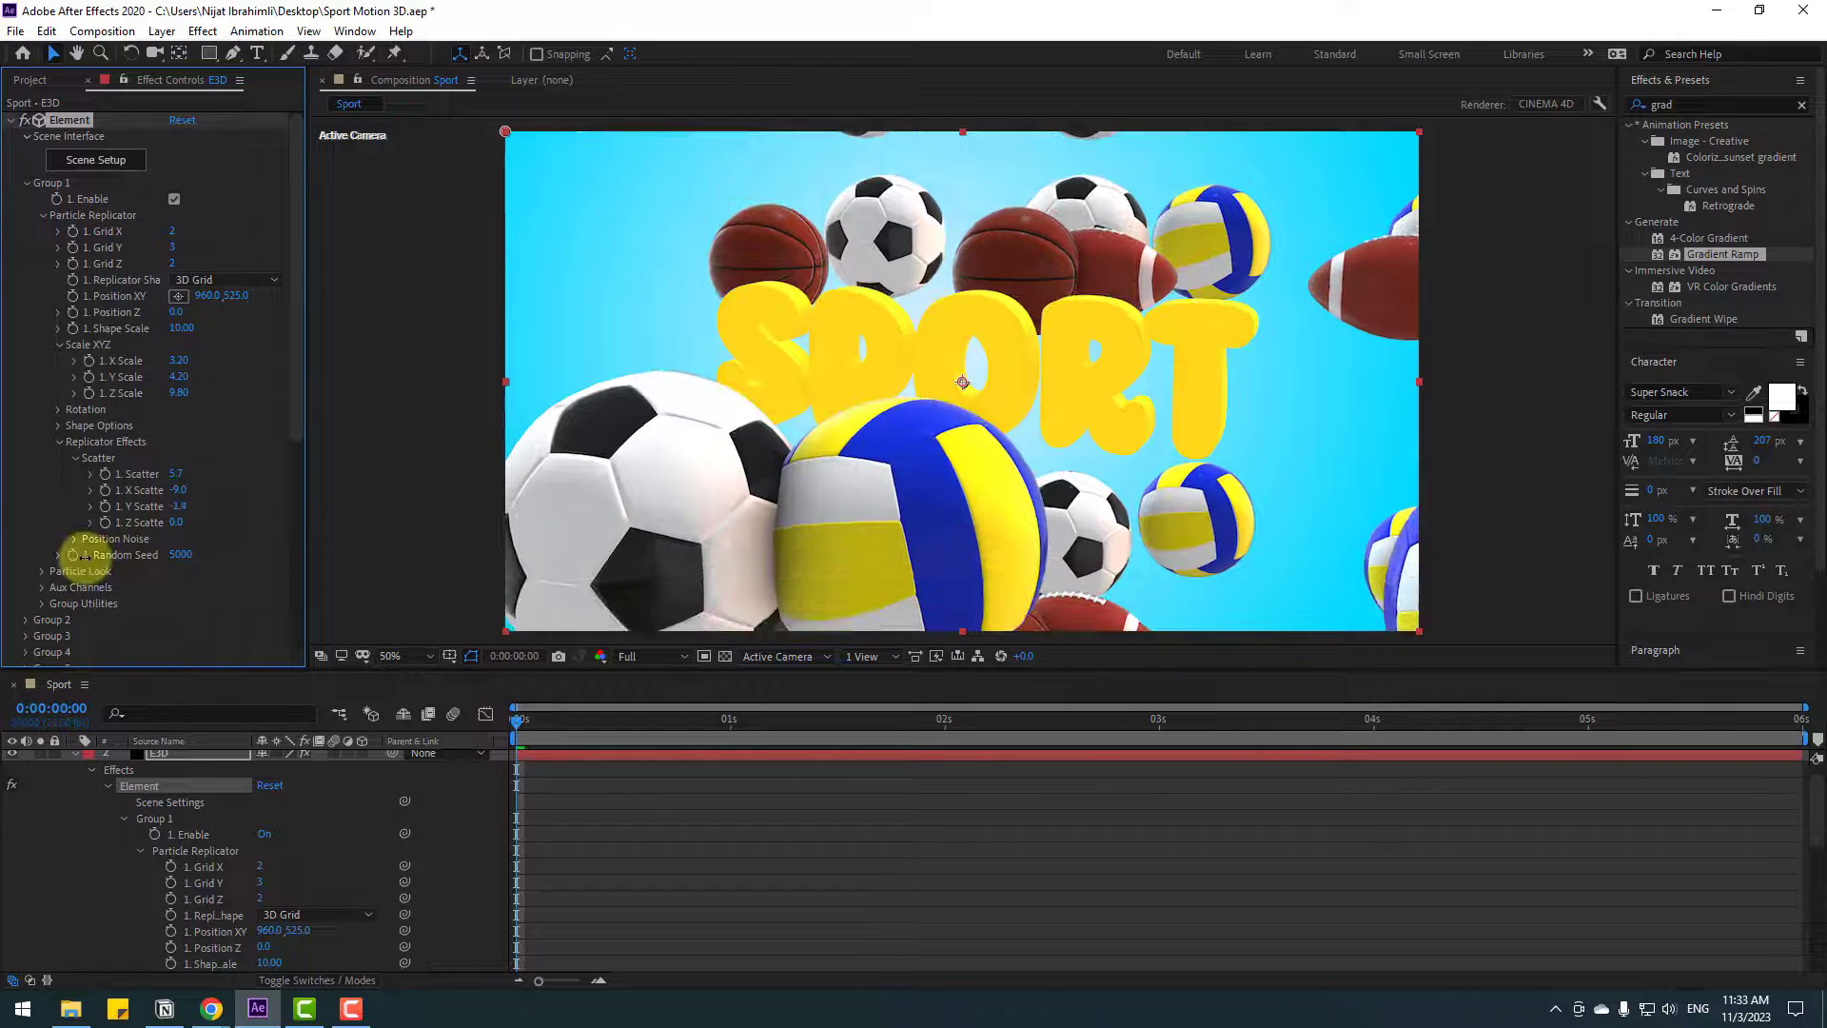
pyautogui.moveTo(178, 489); pyautogui.dragTo(155, 437)
pyautogui.moveTo(176, 521); pyautogui.dragTo(1419, 212)
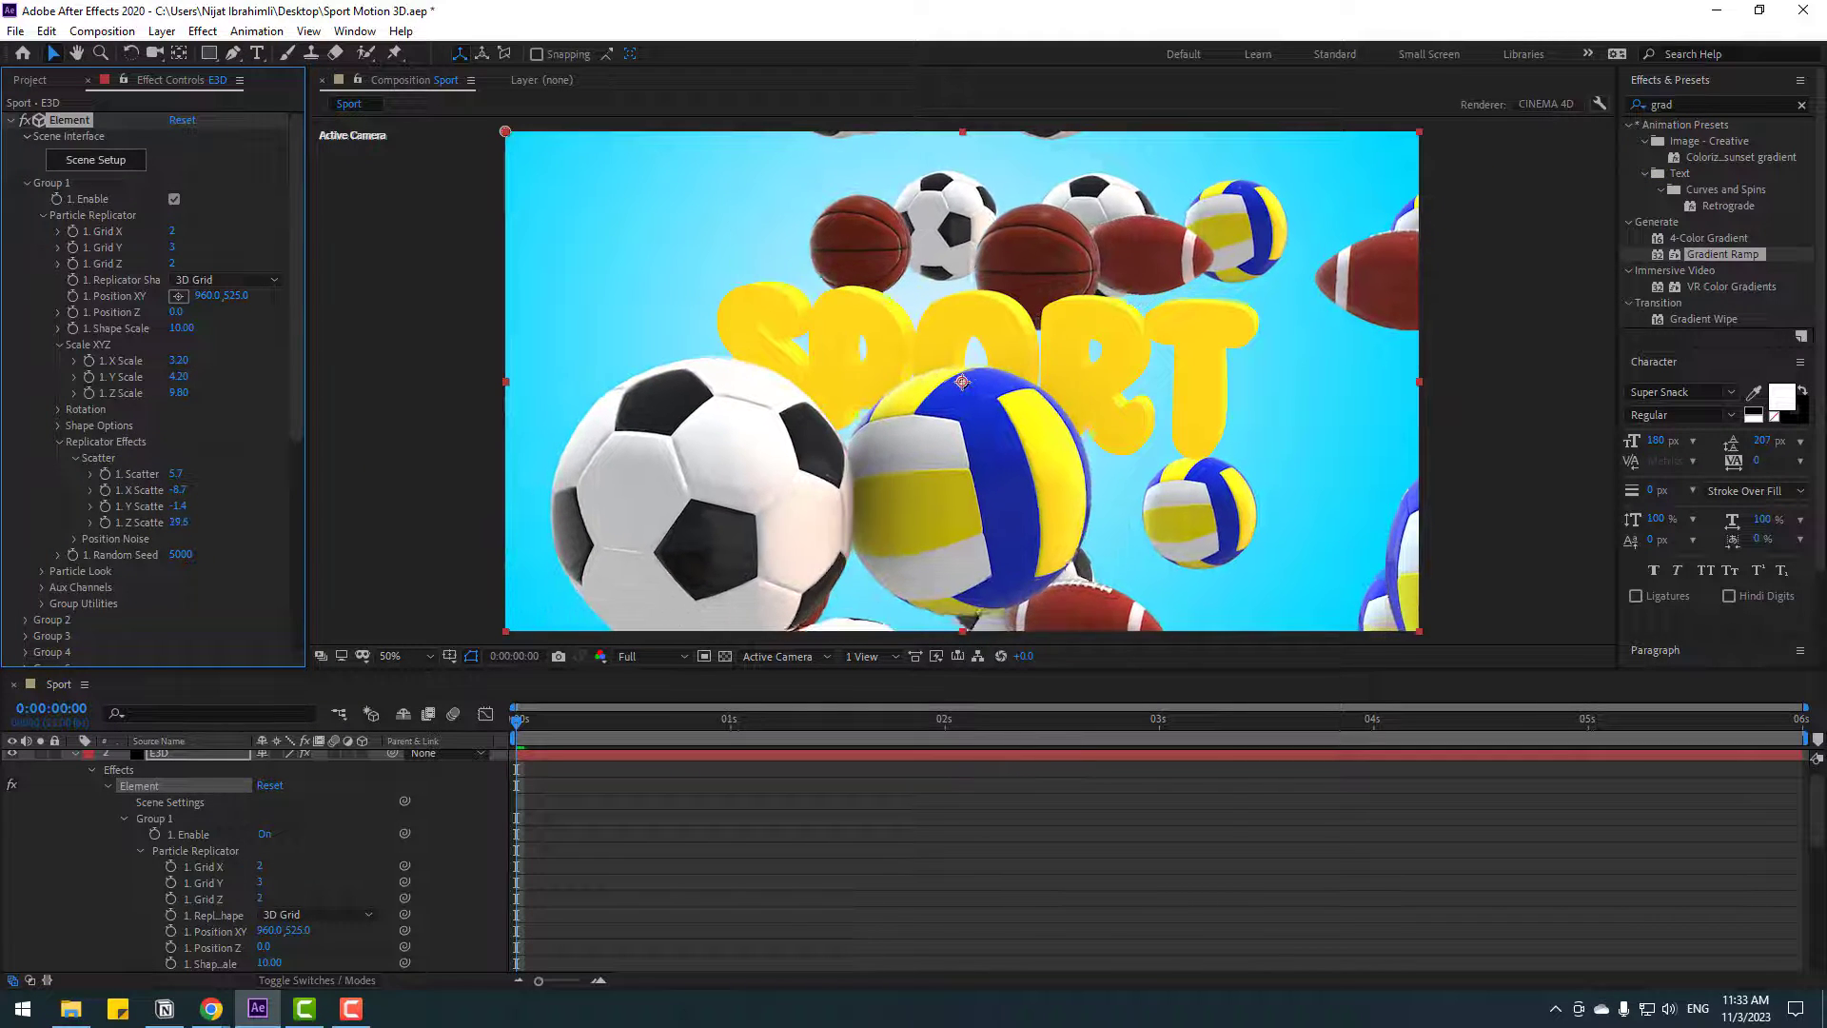
pyautogui.moveTo(647, 513); pyautogui.dragTo(346, 510)
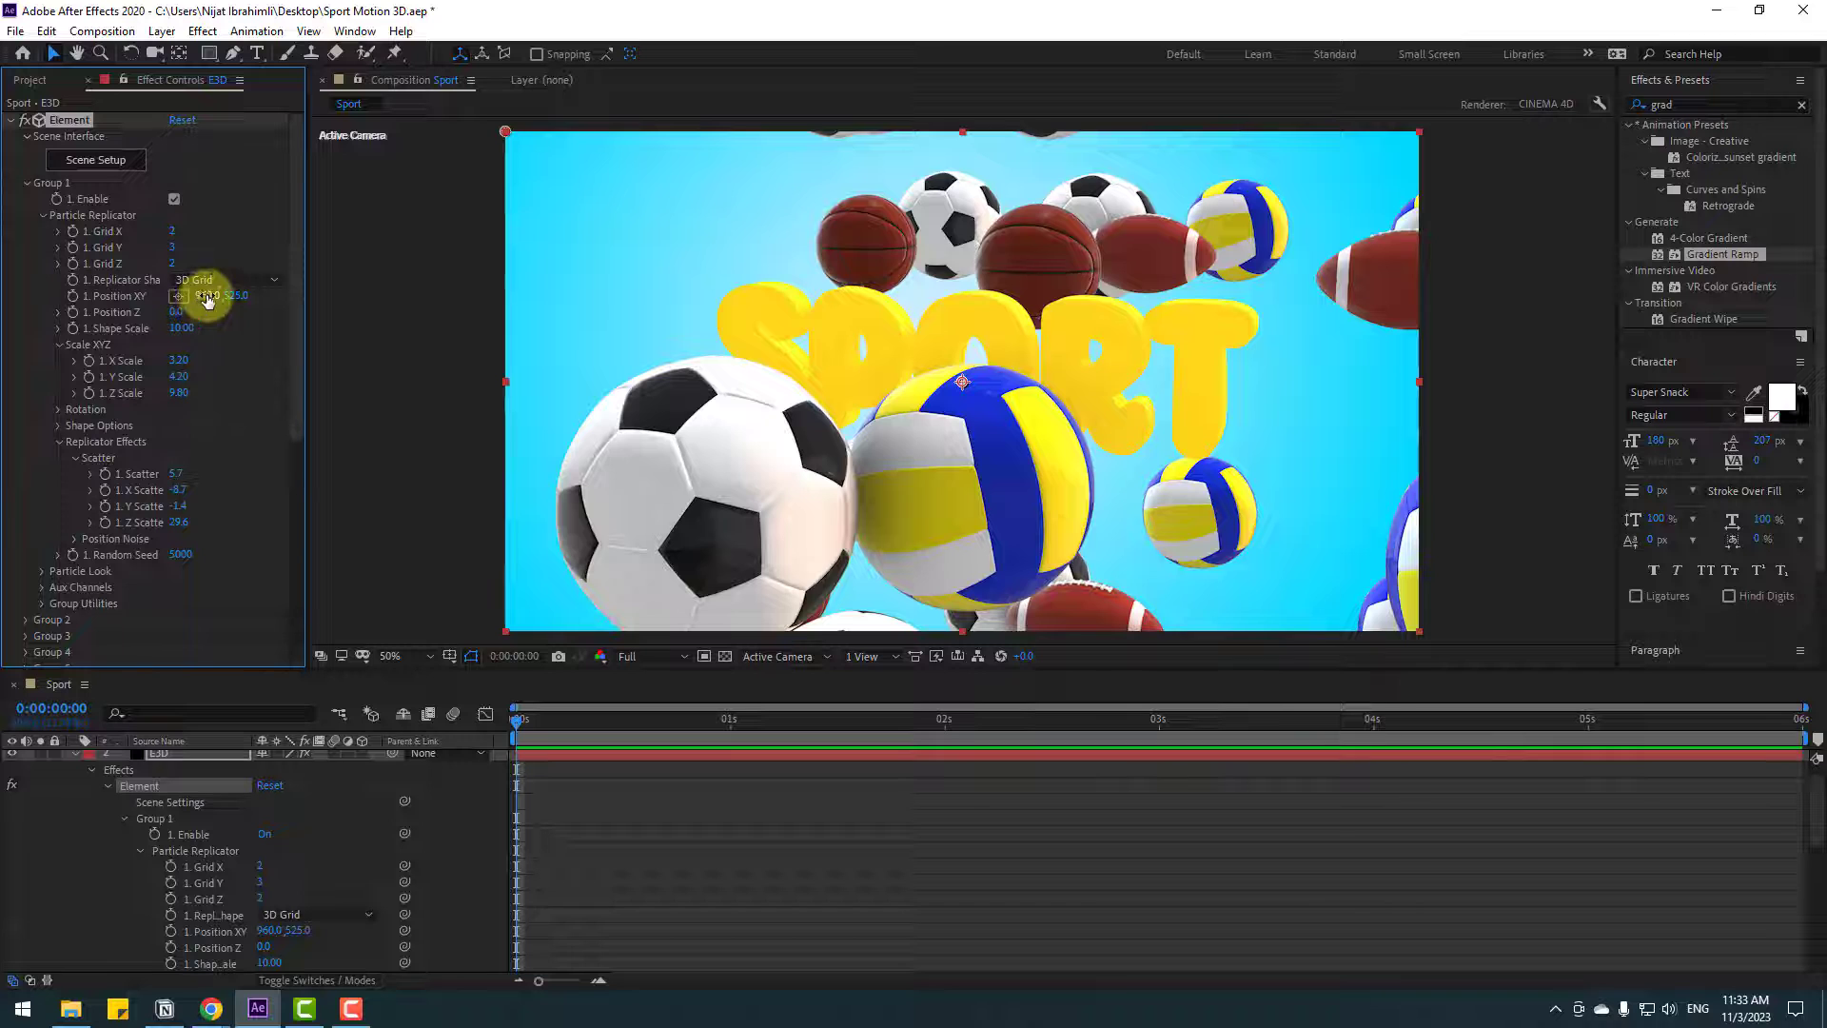
pyautogui.moveTo(203, 293); pyautogui.dragTo(48, 294)
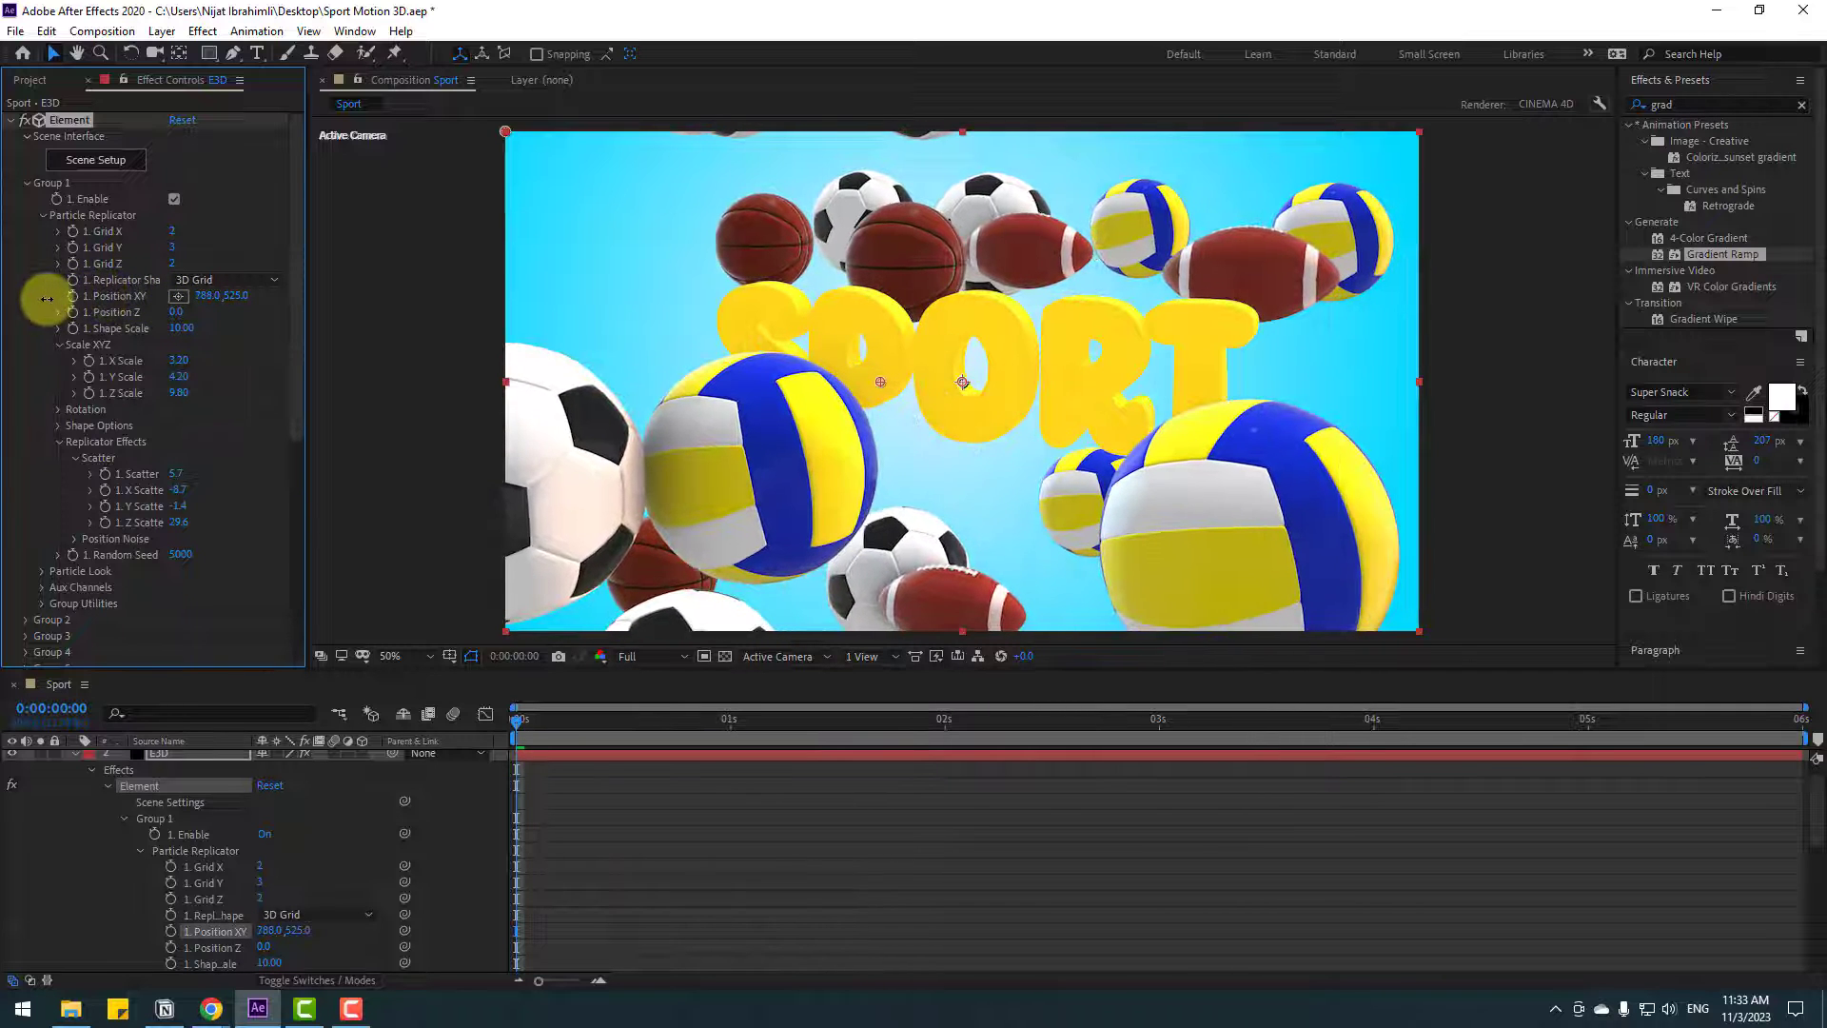
# - Set Group 1's scales to X 9.2, Y 3.5, Z 15.5, scatter to 3.5, position to 862, 525 and random seed to 19100
pyautogui.moveTo(200, 367)
pyautogui.mouseDown()
pyautogui.moveTo(180, 359)
pyautogui.moveTo(261, 342)
pyautogui.moveTo(180, 395)
pyautogui.moveTo(223, 381)
pyautogui.mouseUp()
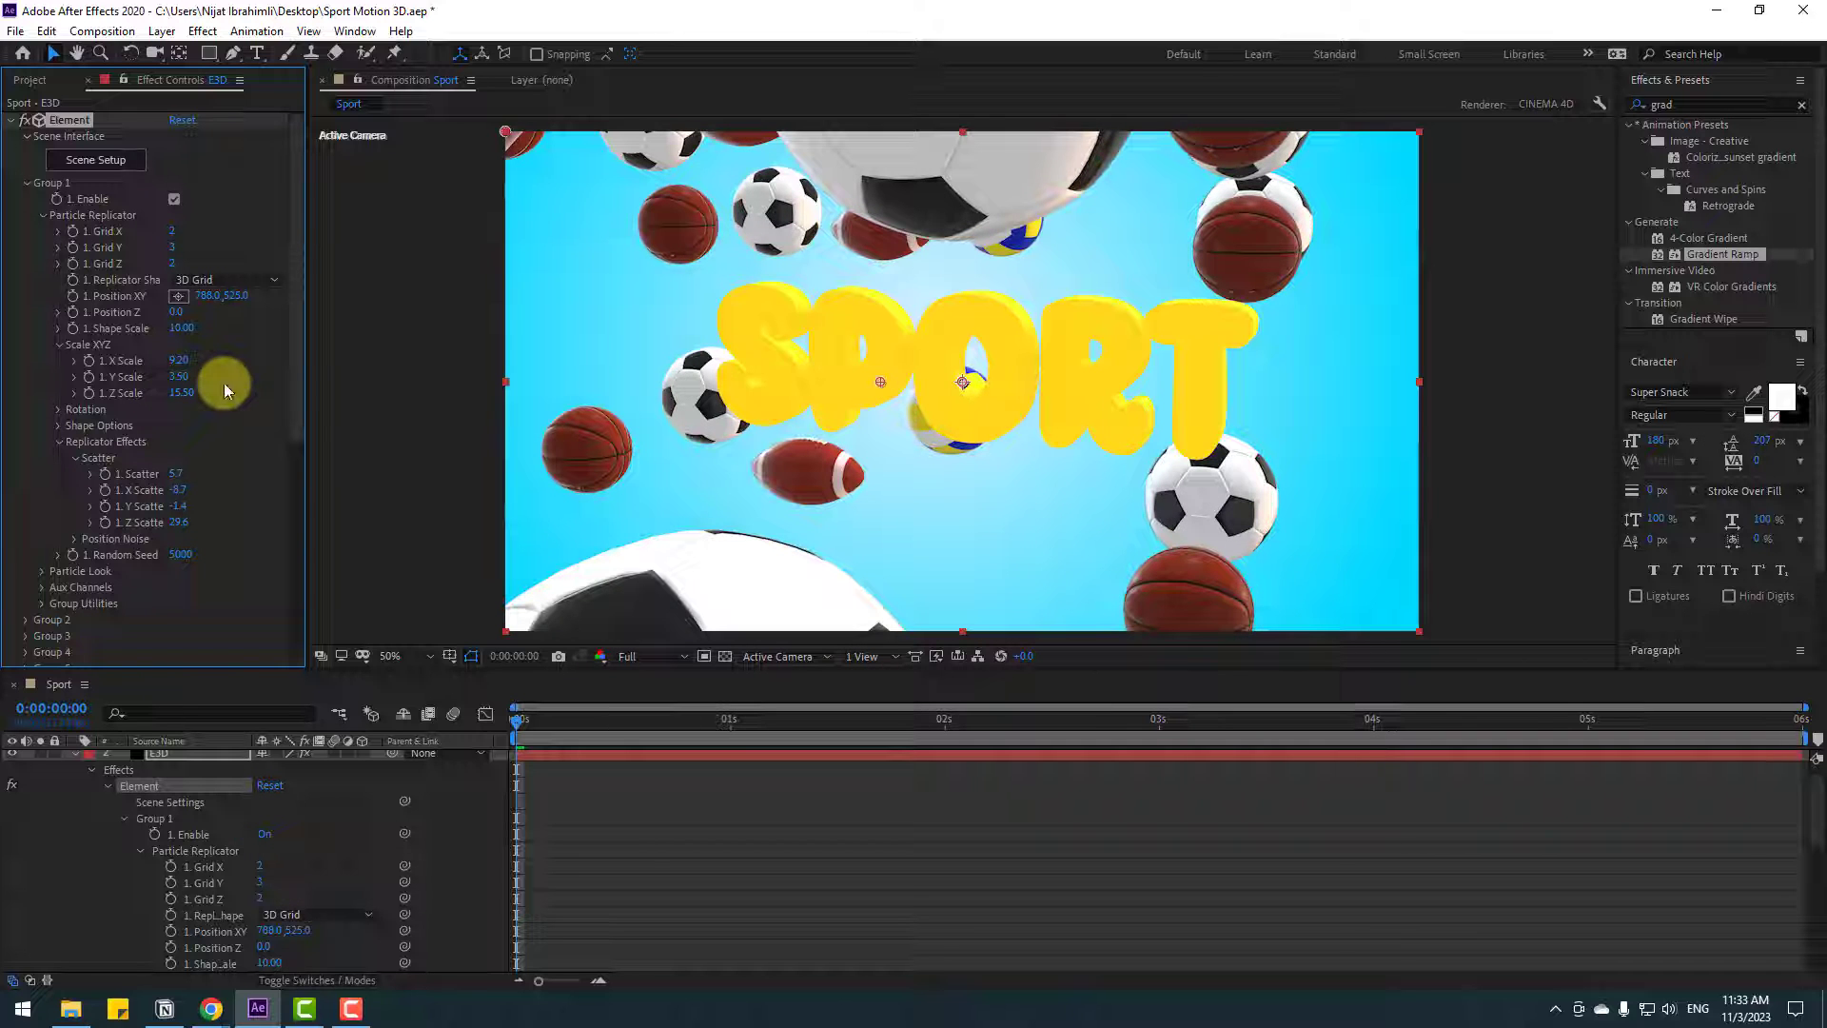
pyautogui.moveTo(176, 478); pyautogui.dragTo(8, 514)
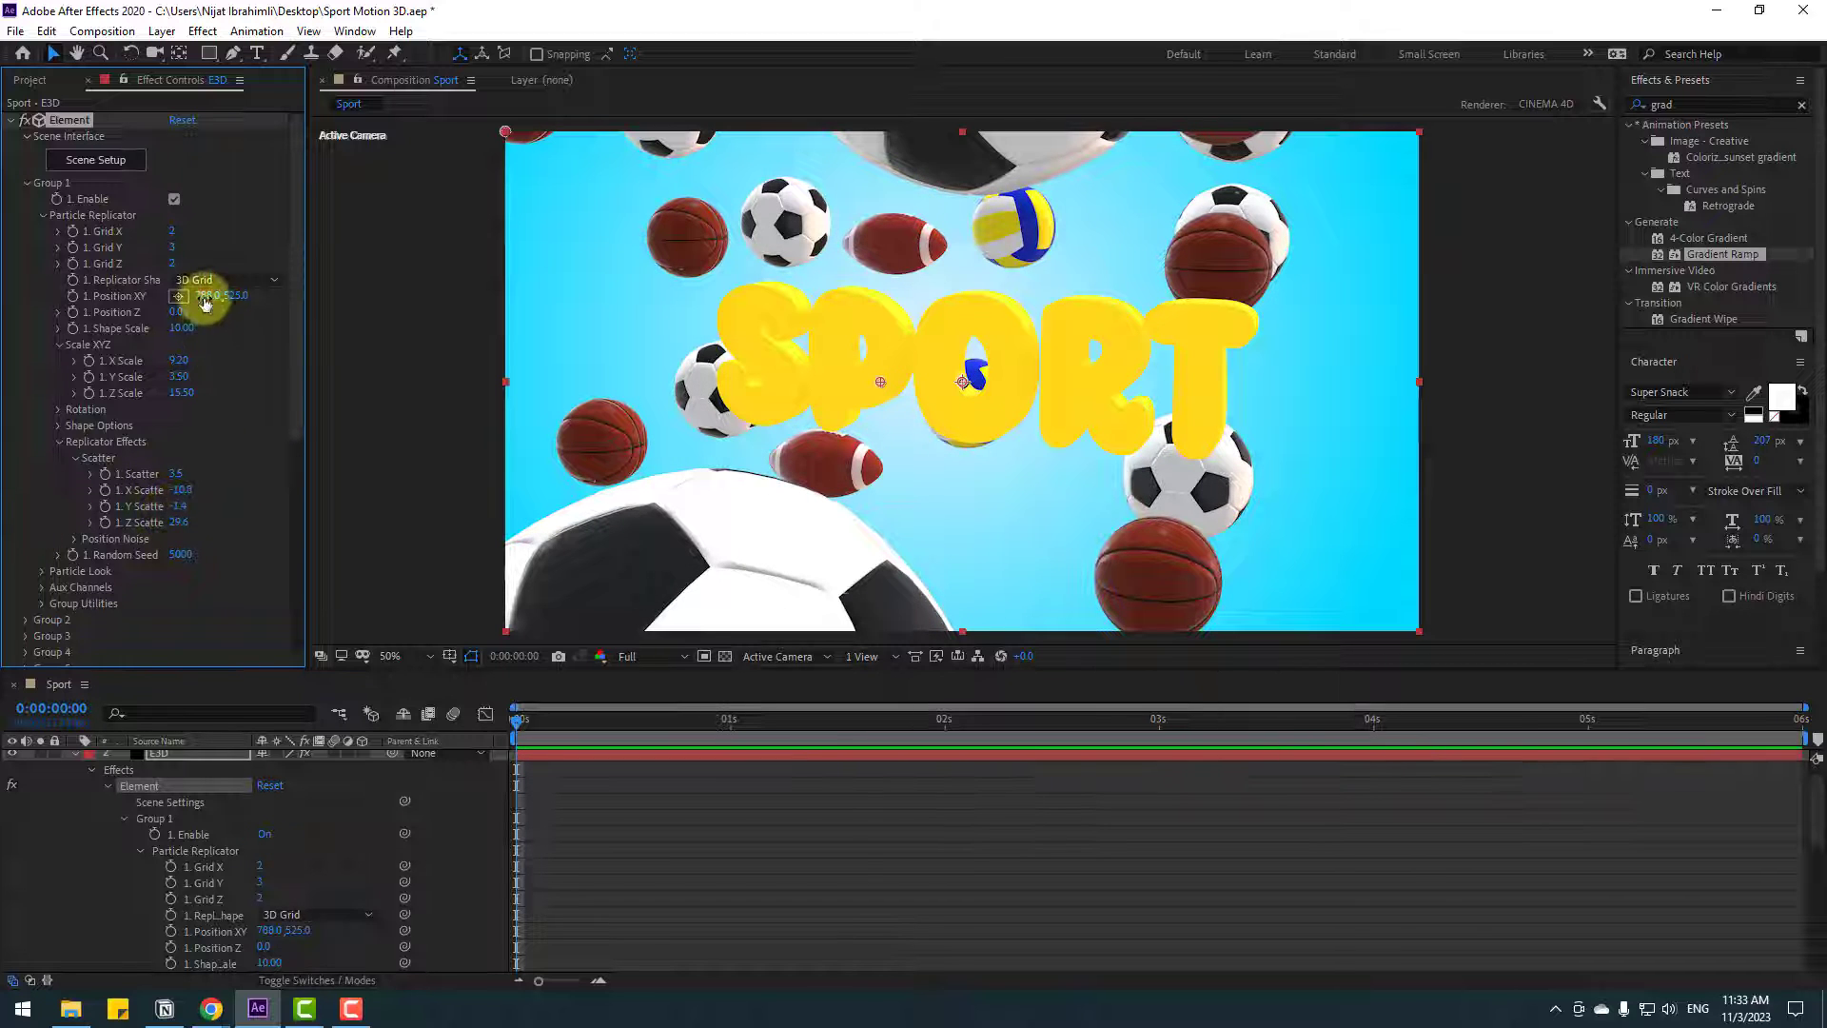
pyautogui.moveTo(202, 296); pyautogui.dragTo(273, 297)
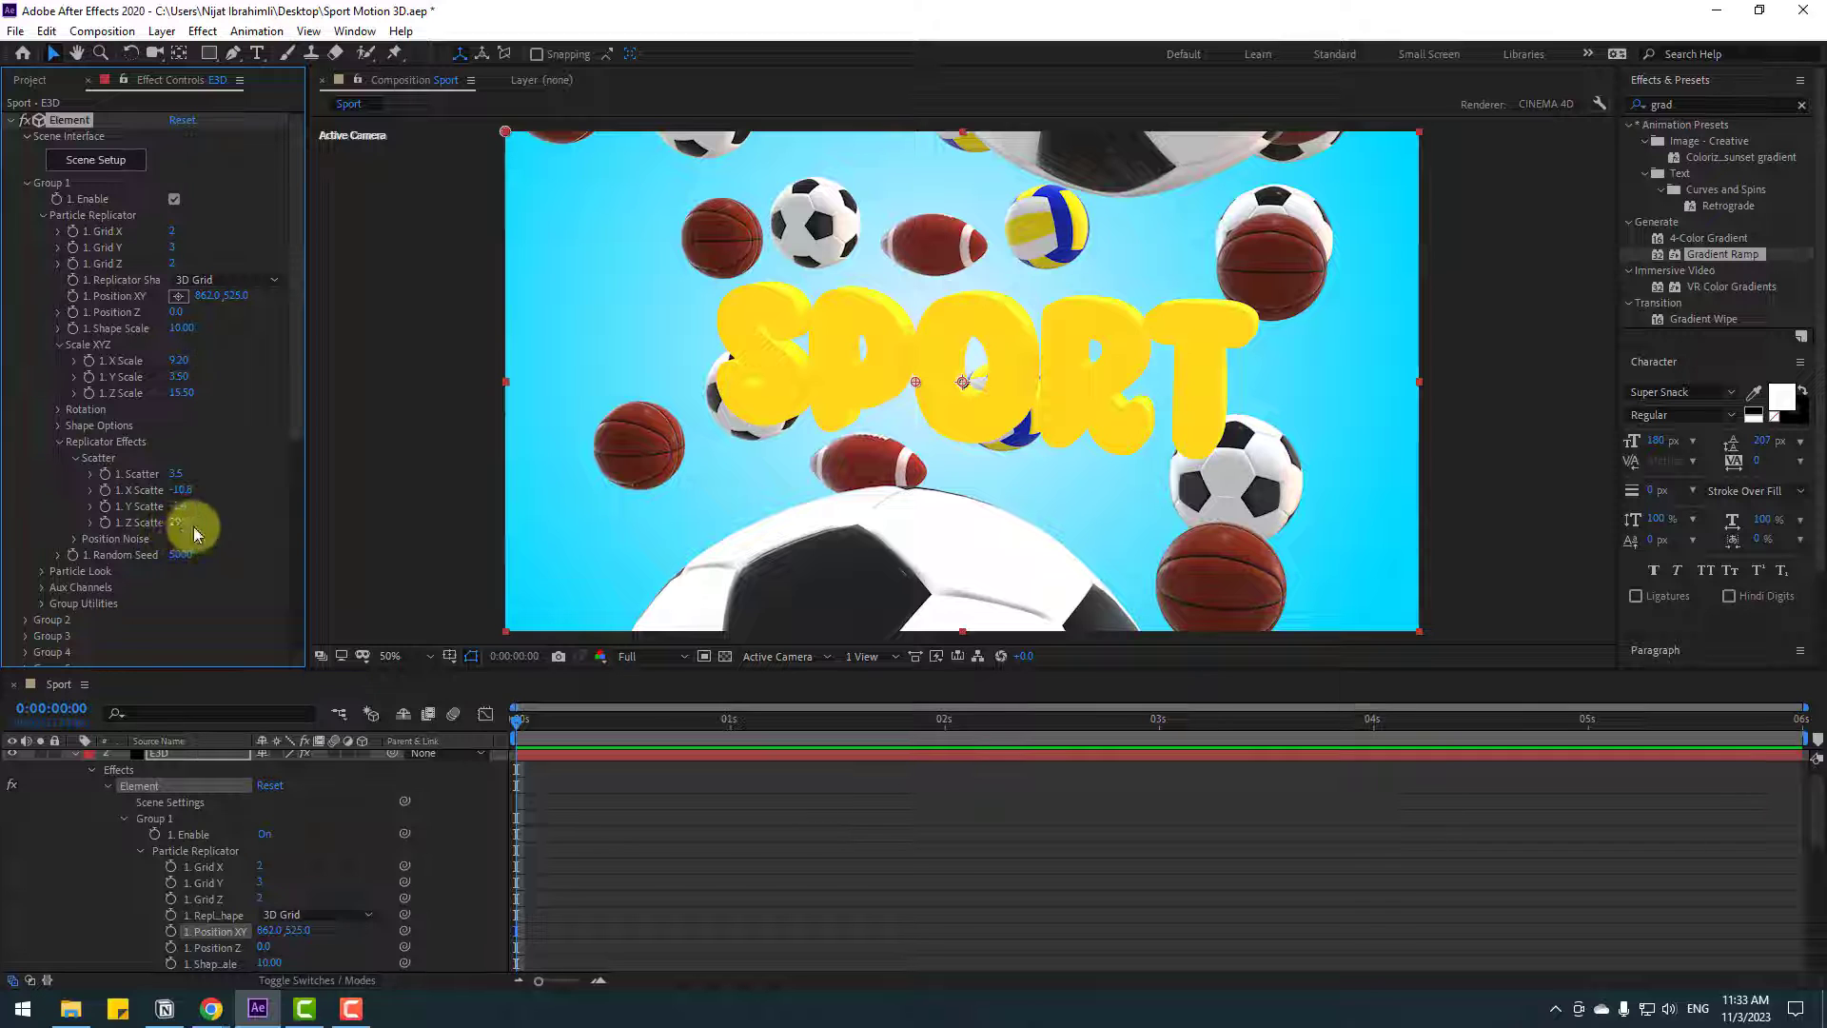
pyautogui.moveTo(174, 564); pyautogui.dragTo(272, 530)
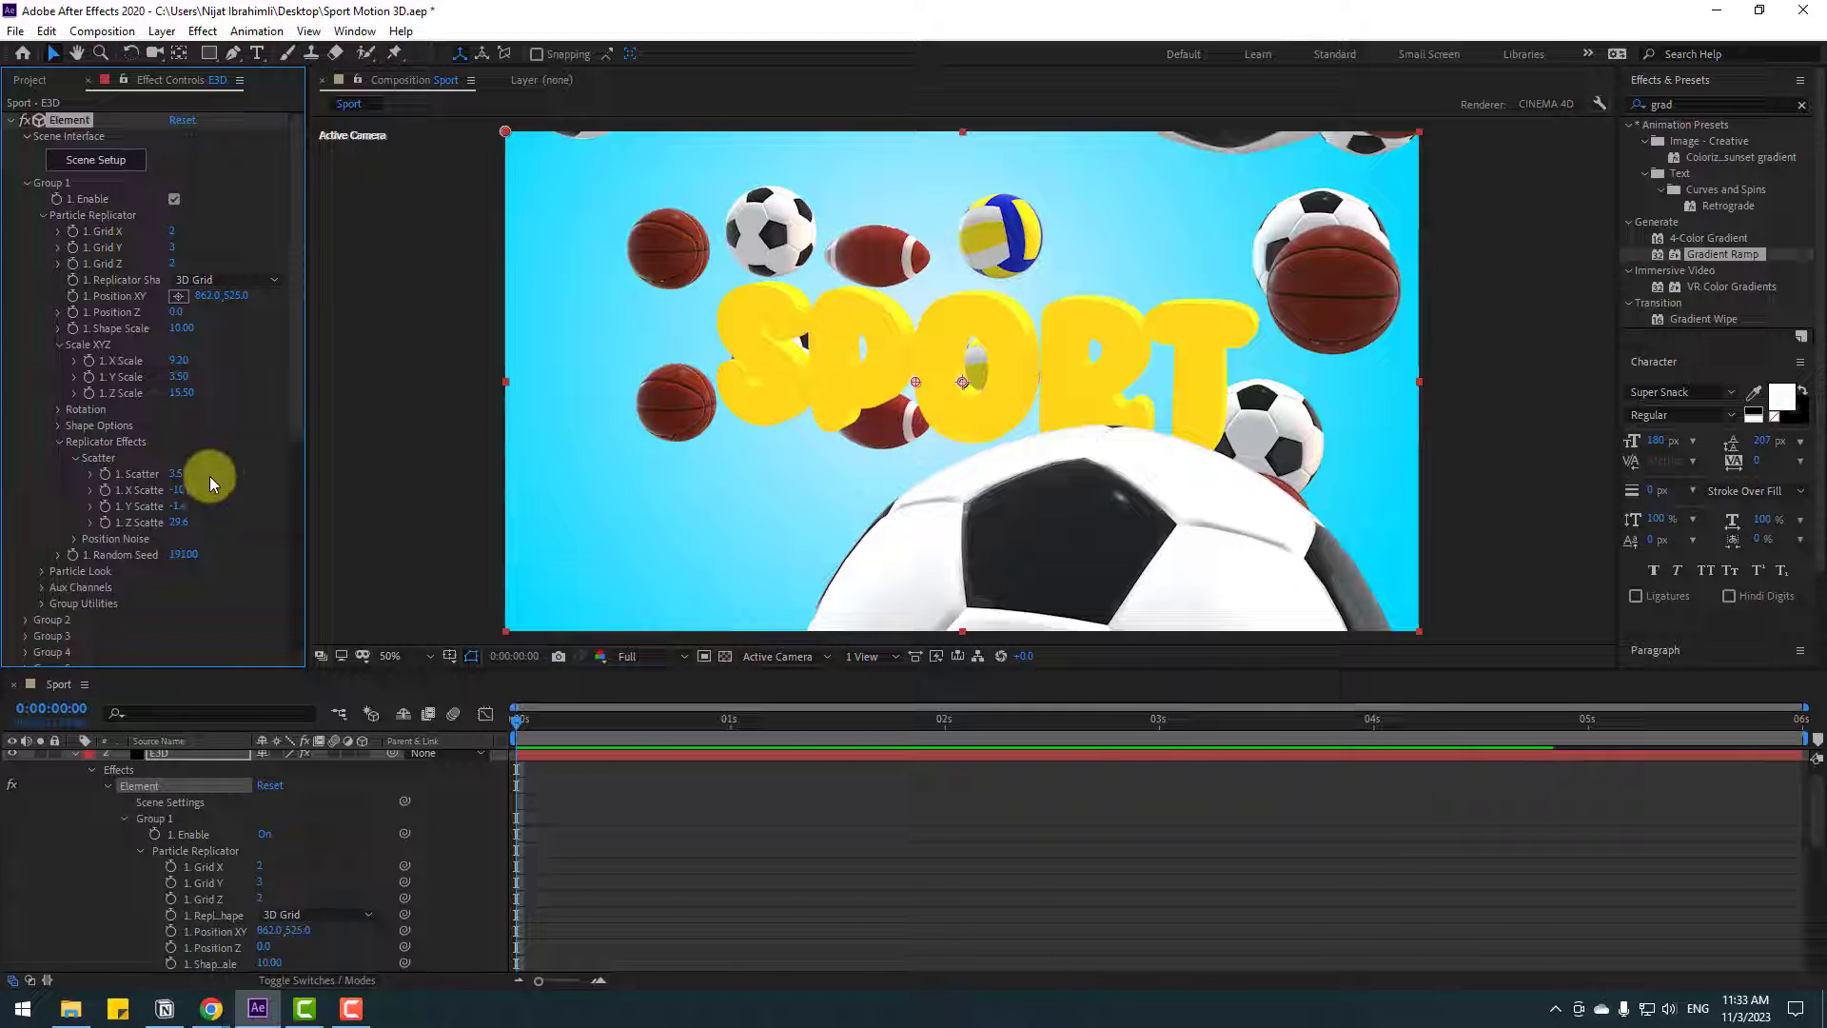
# - Adjust Group 1's scatter to 5.5, with X about -10.5 and Y -0.3, in Custom View 1, and return to Active Camera
pyautogui.moveTo(180, 489)
pyautogui.mouseDown()
pyautogui.moveTo(240, 482)
pyautogui.moveTo(180, 489)
pyautogui.mouseUp()
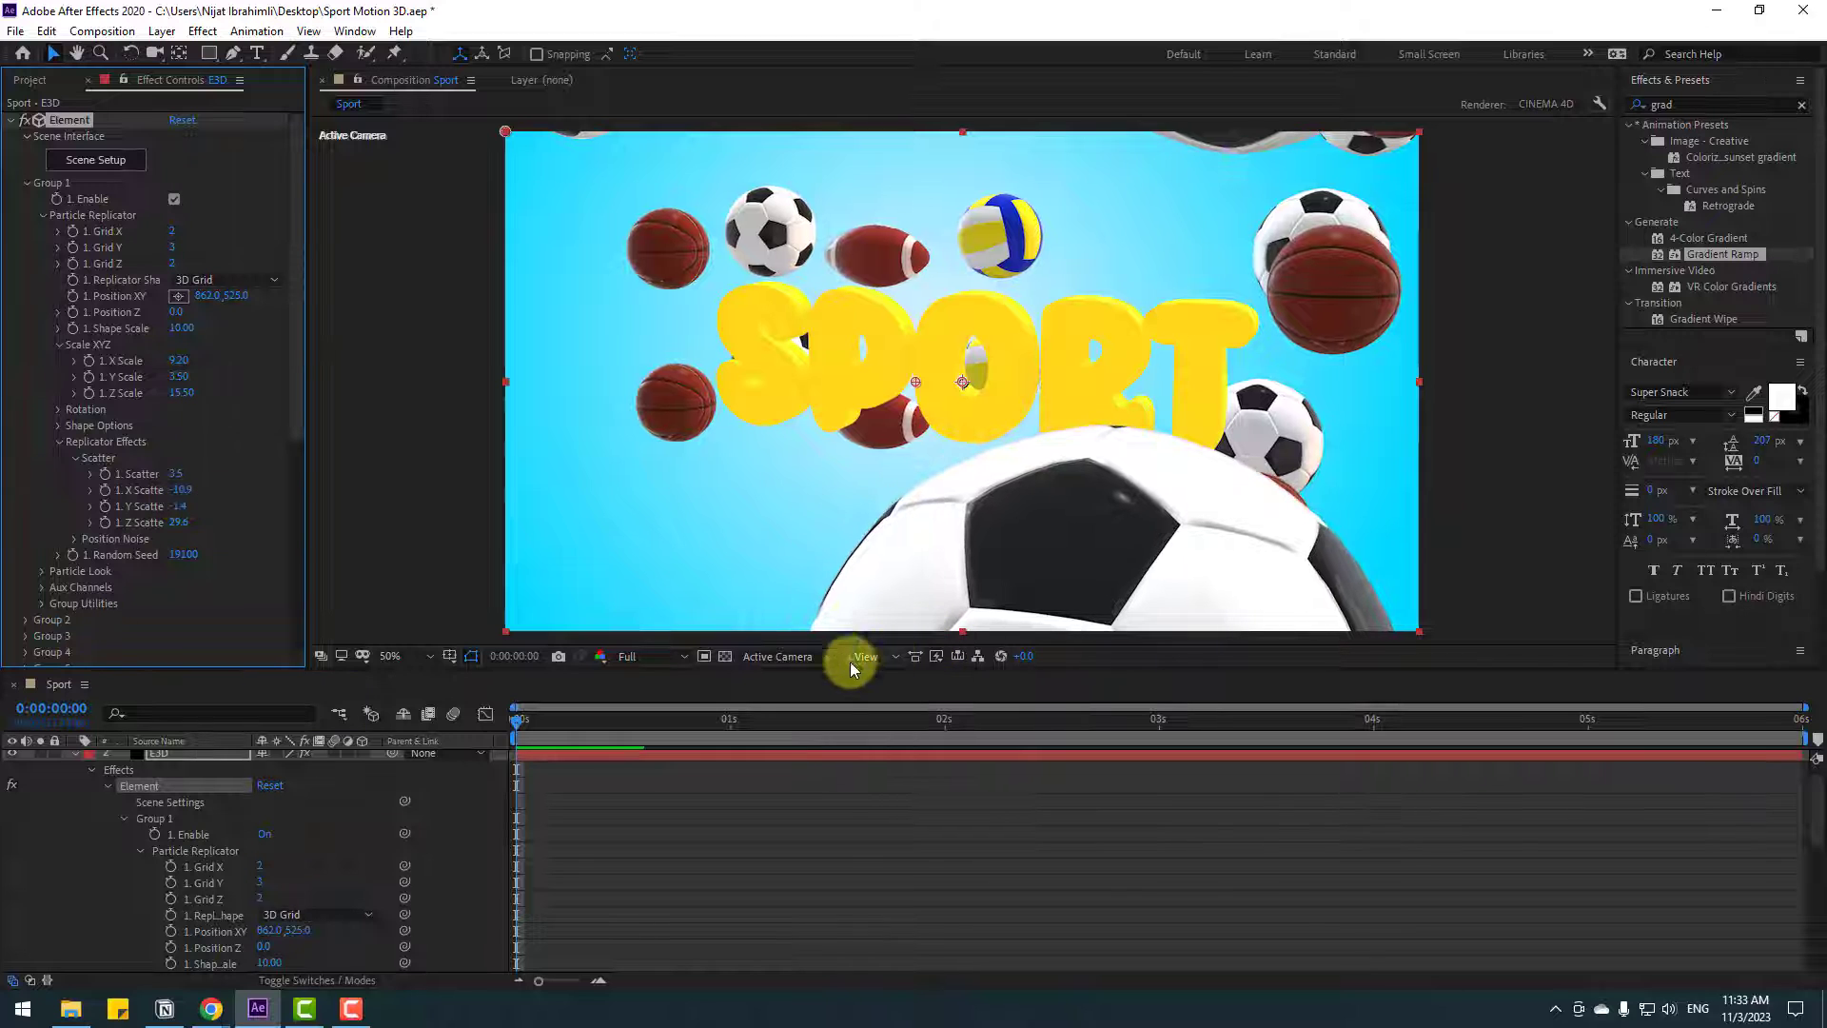
pyautogui.click(786, 656)
pyautogui.click(775, 857)
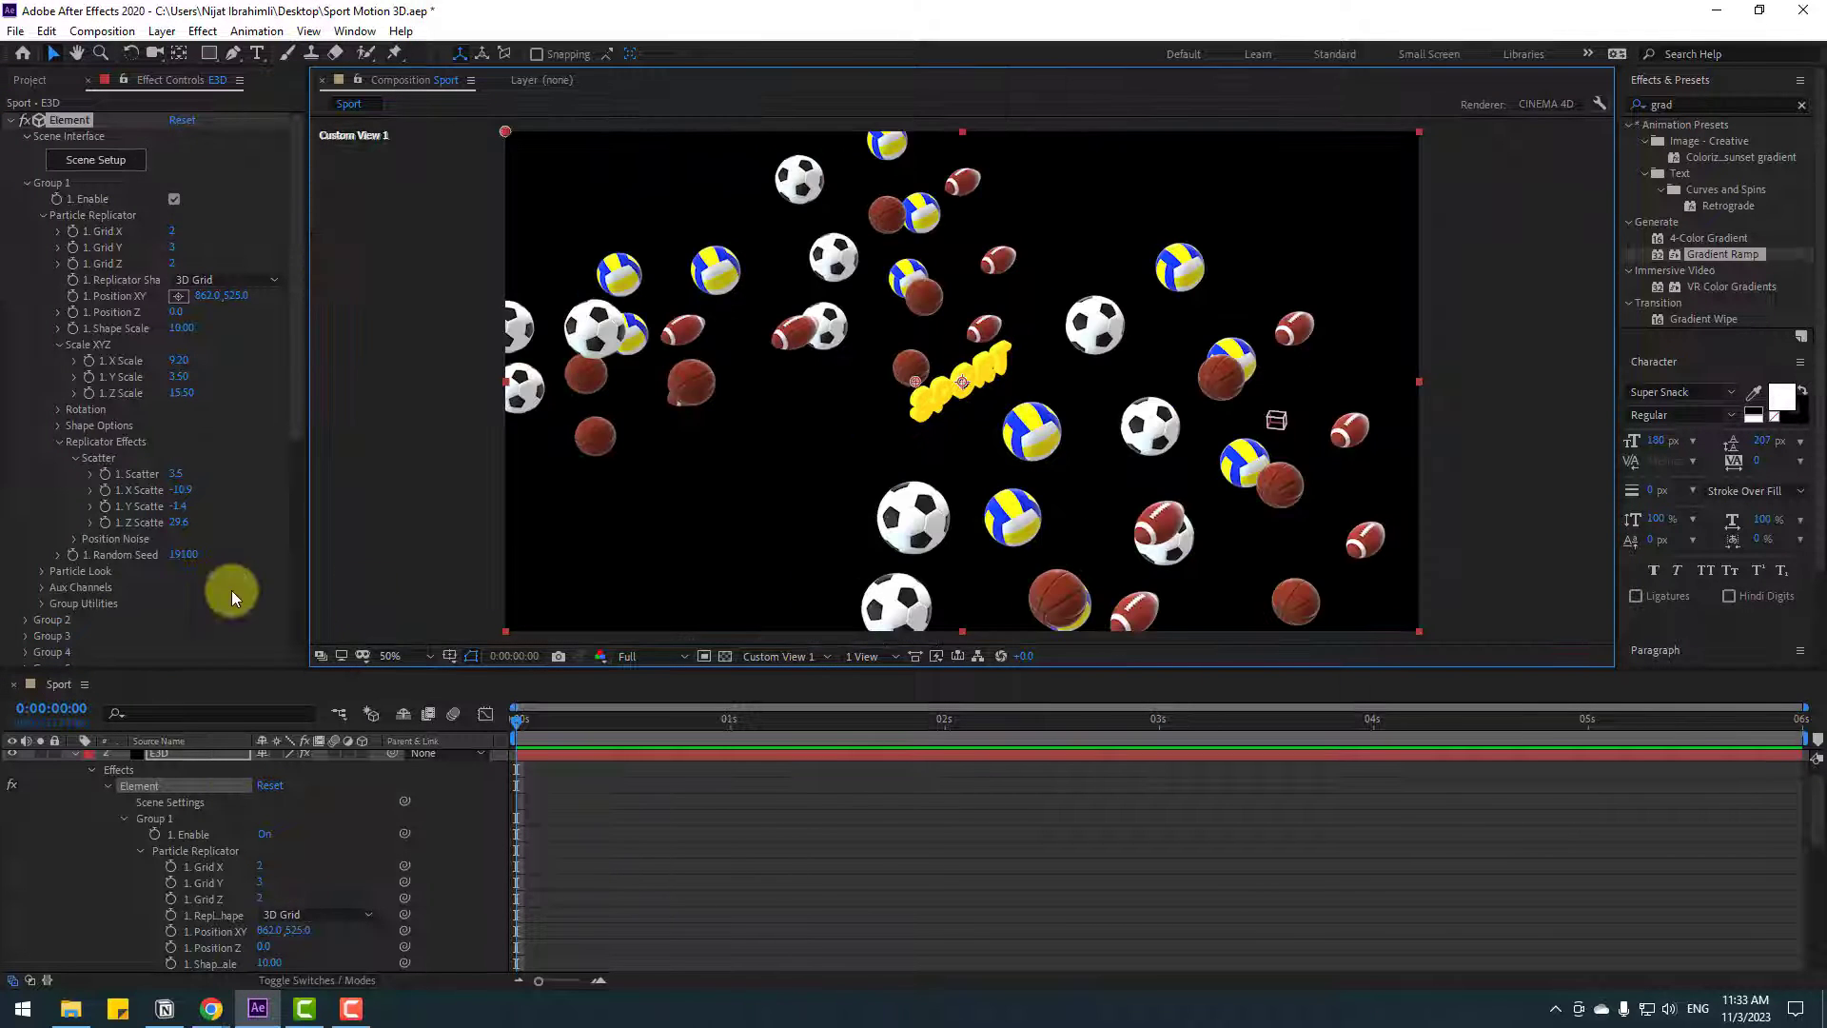
pyautogui.moveTo(178, 506); pyautogui.dragTo(359, 457)
pyautogui.click(787, 658)
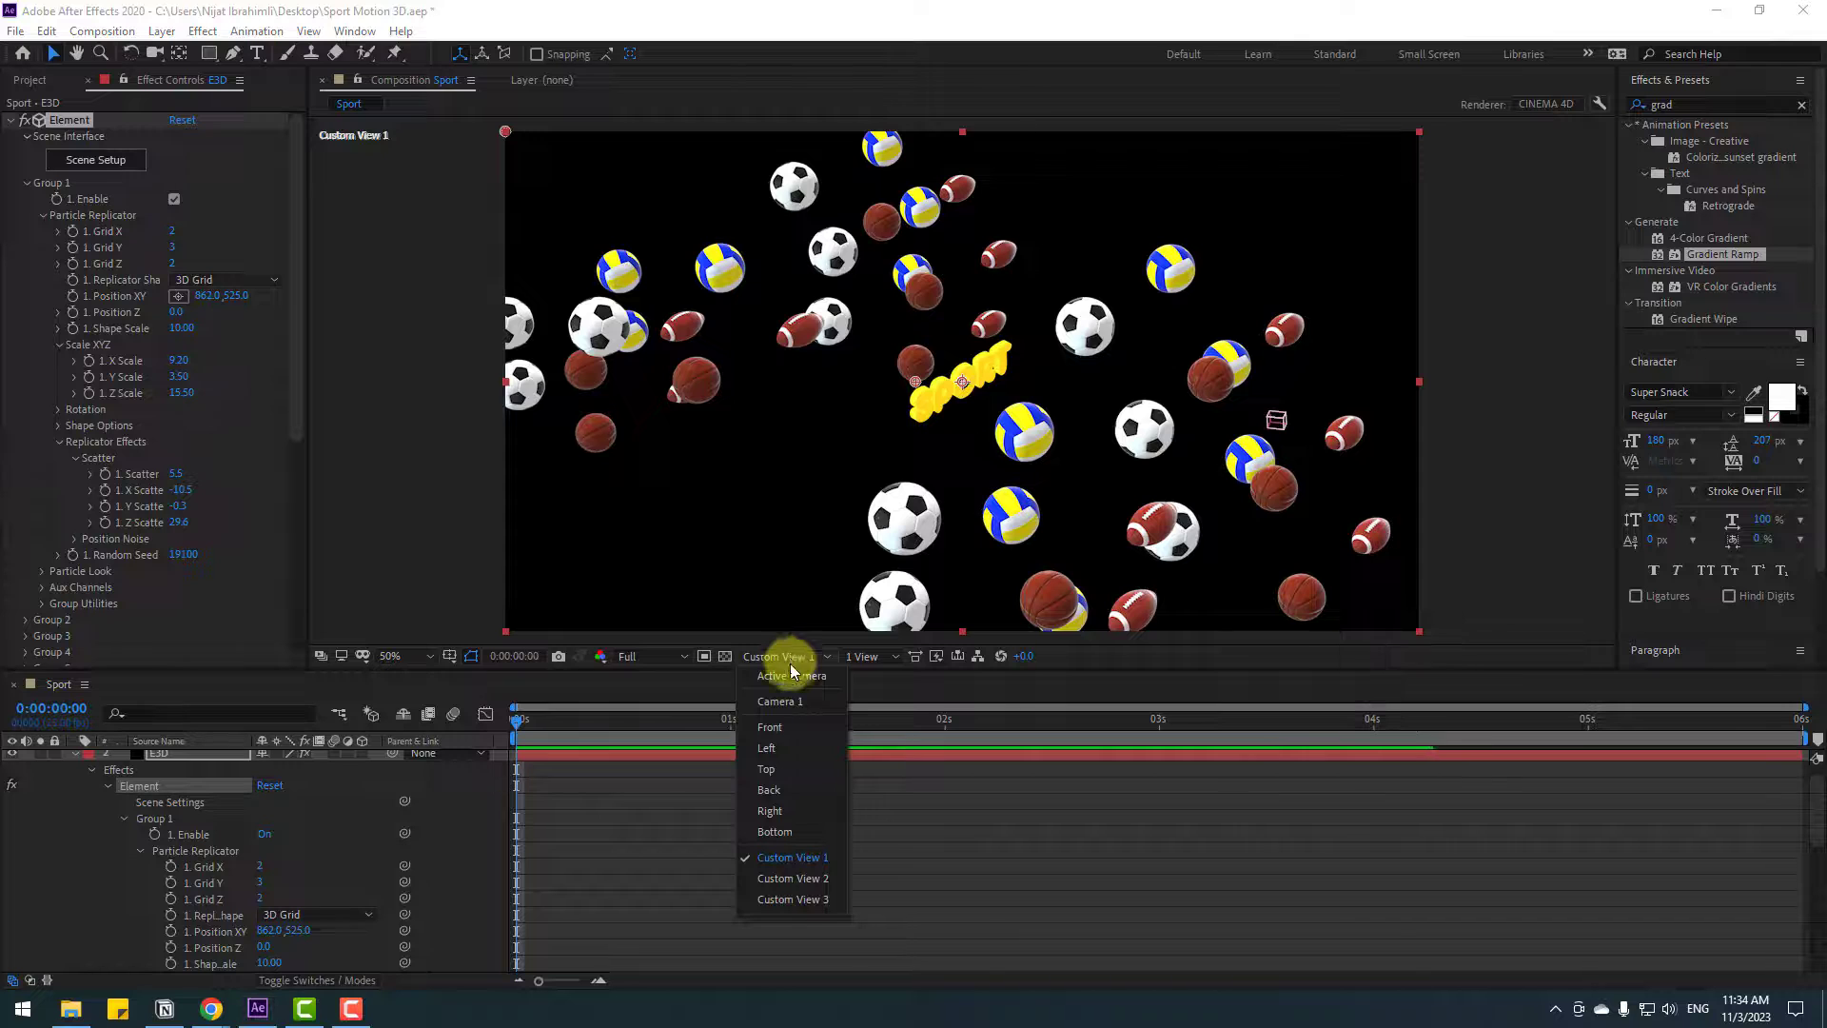
pyautogui.click(789, 677)
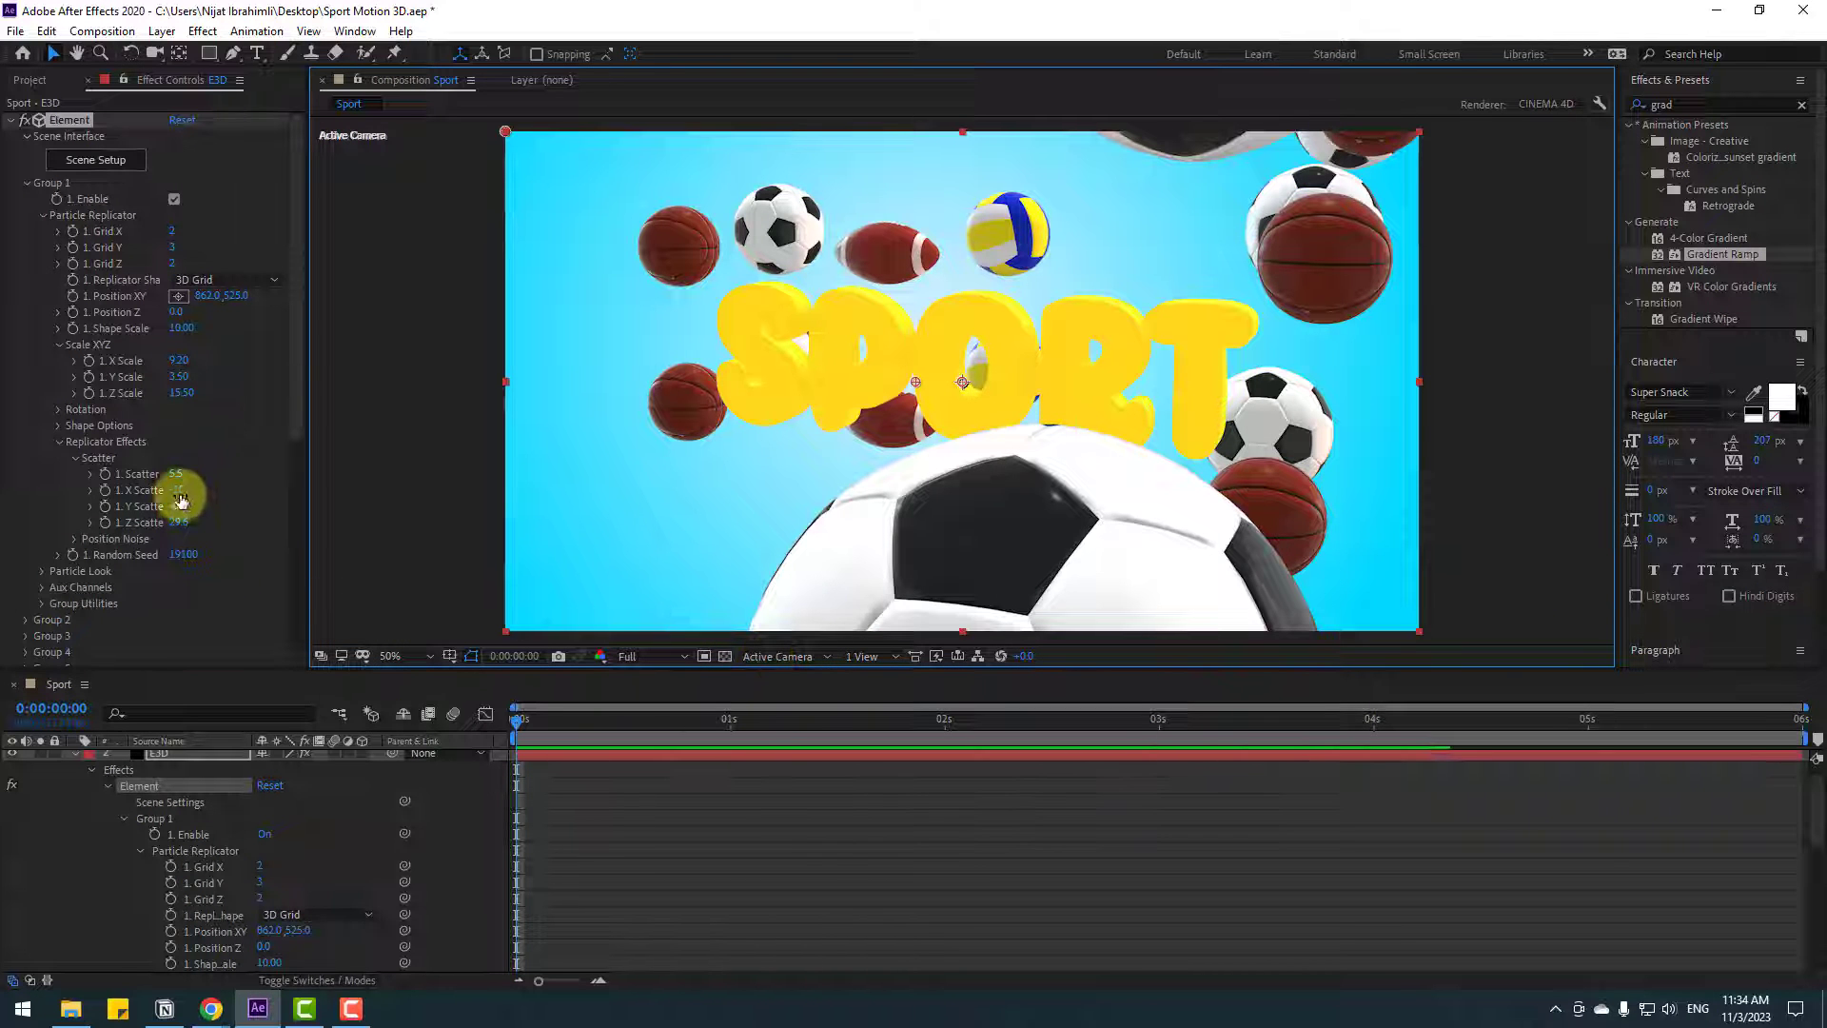
# - Set Group 1's X scatter to about -19.3, Y scale to 4.3 and shape scale to 6.4
pyautogui.moveTo(180, 498)
pyautogui.mouseDown()
pyautogui.moveTo(266, 490)
pyautogui.moveTo(181, 490)
pyautogui.mouseUp()
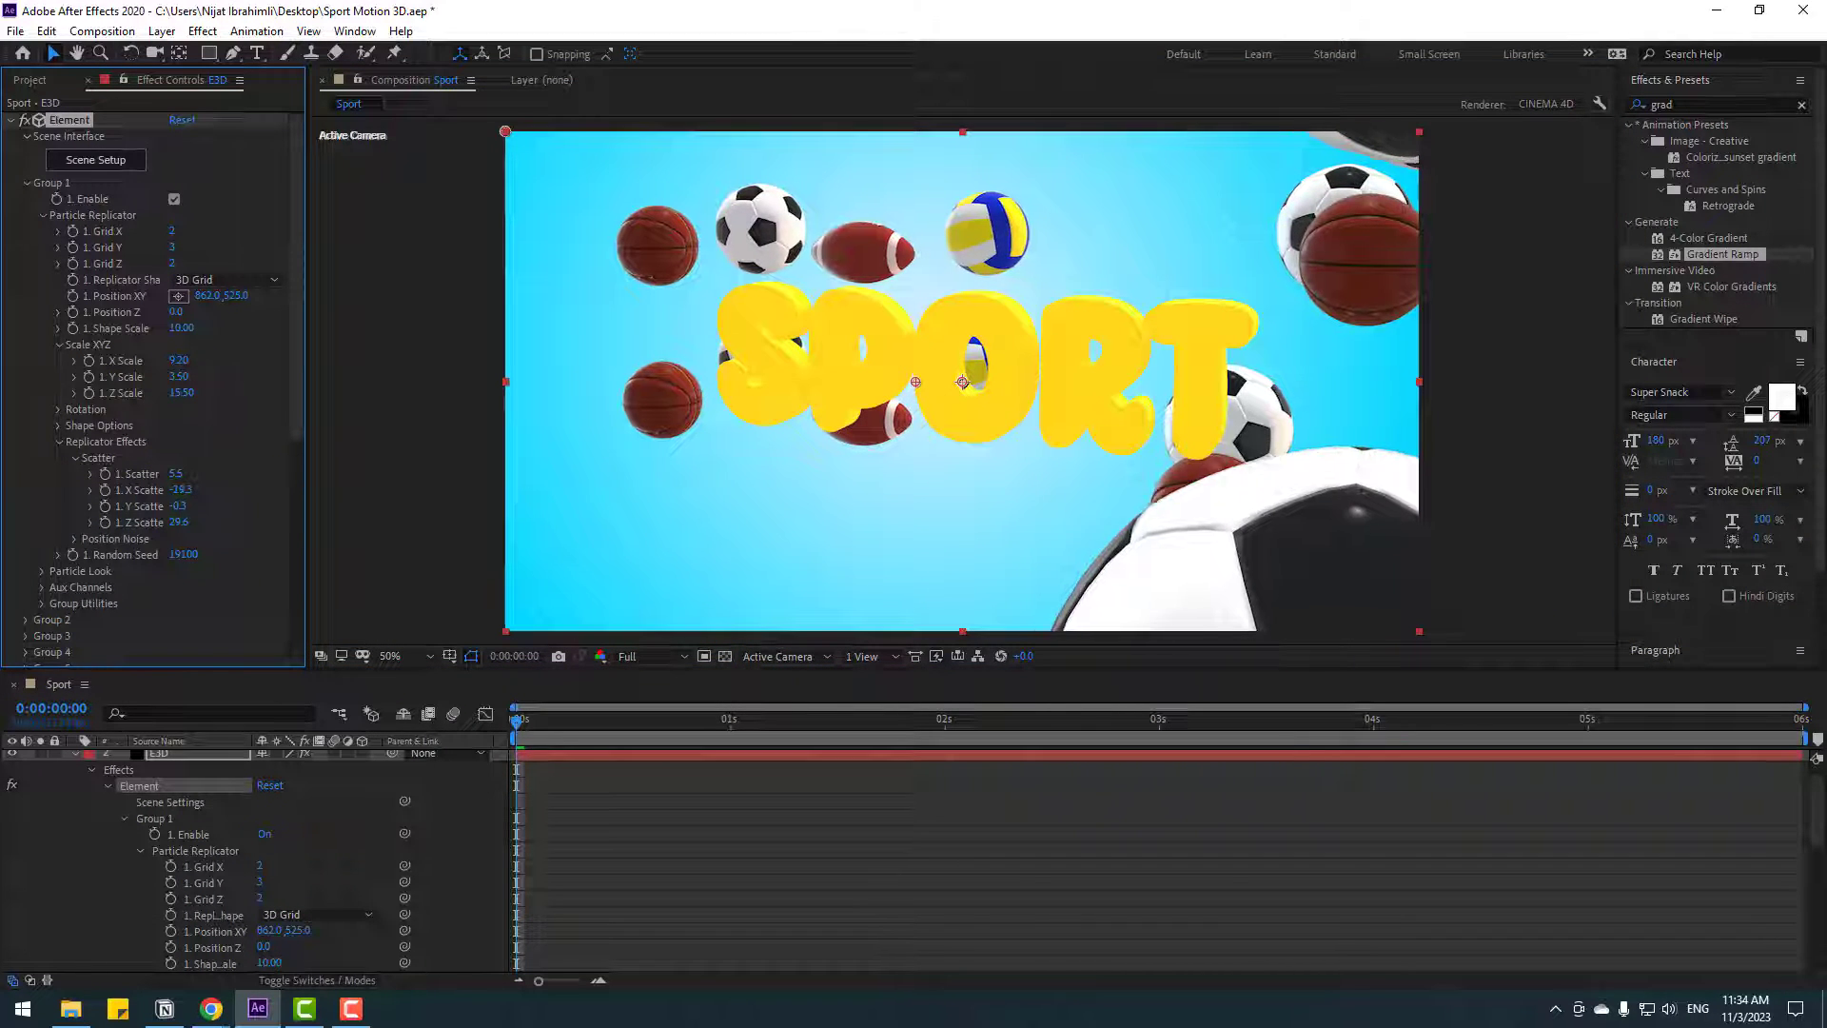
pyautogui.moveTo(178, 377)
pyautogui.mouseDown()
pyautogui.moveTo(150, 379)
pyautogui.moveTo(204, 379)
pyautogui.moveTo(181, 379)
pyautogui.mouseUp()
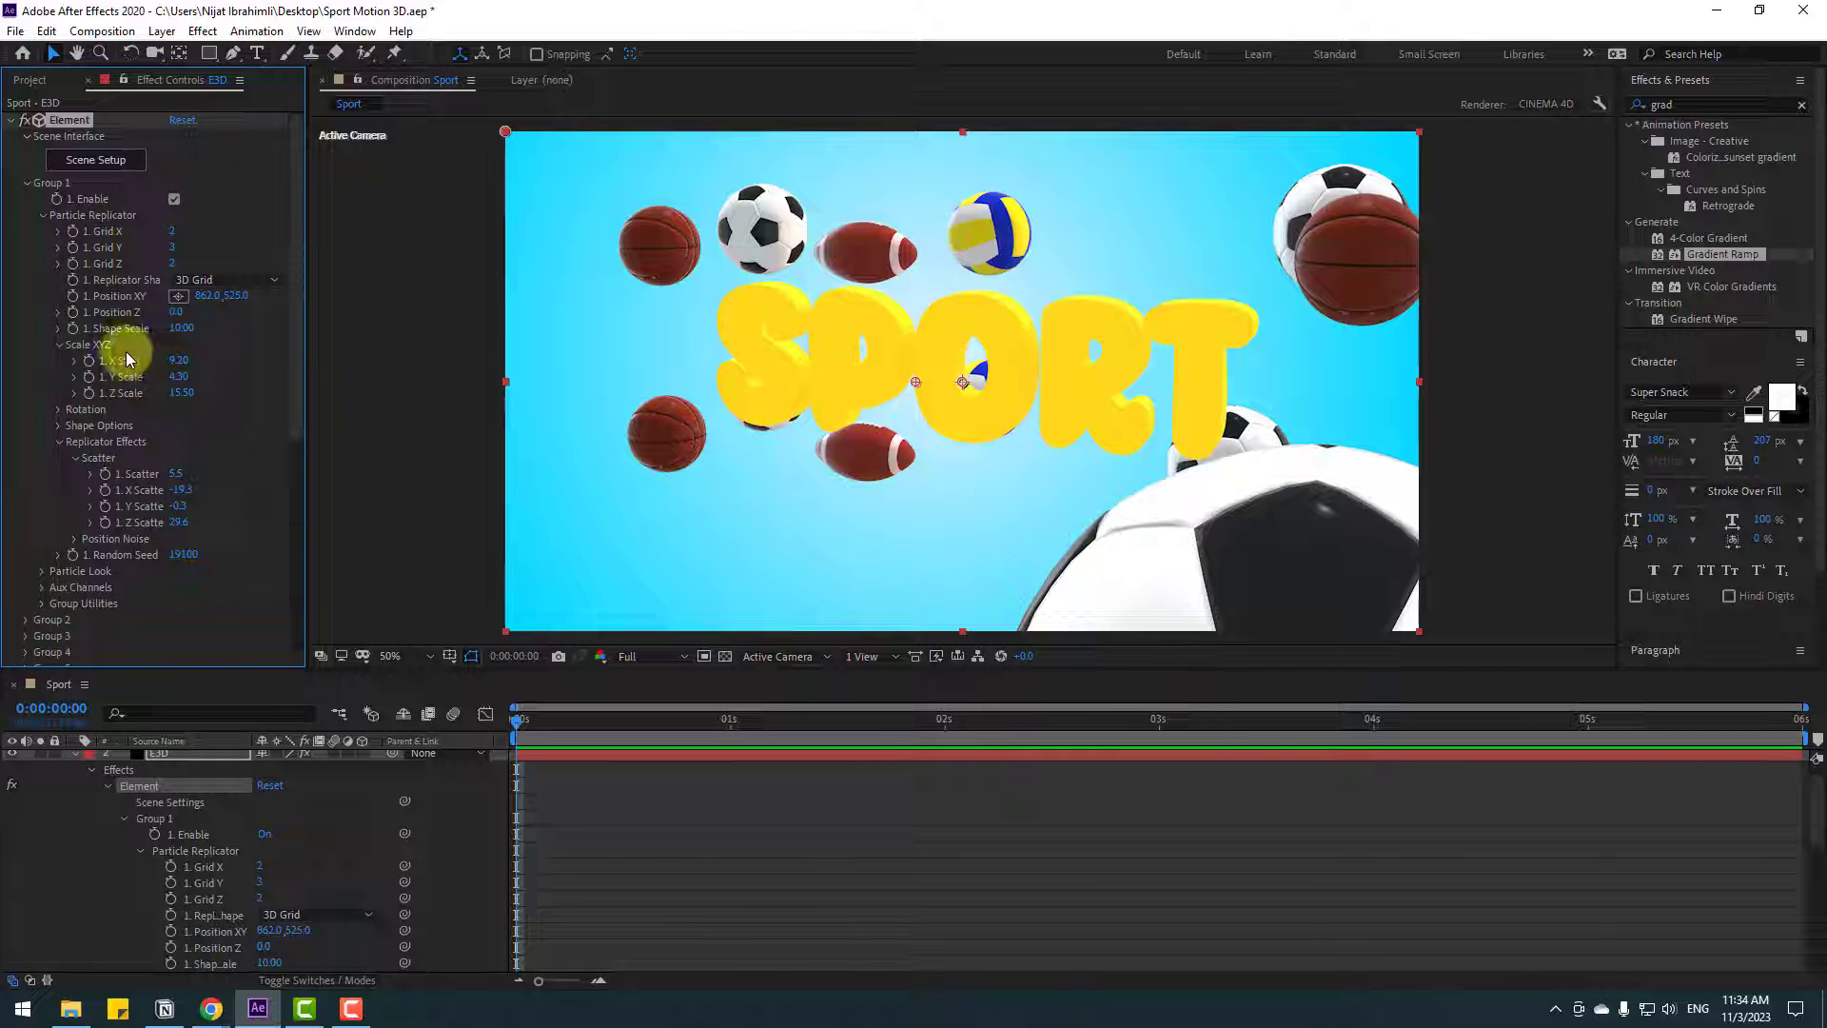
pyautogui.moveTo(180, 327); pyautogui.dragTo(148, 338)
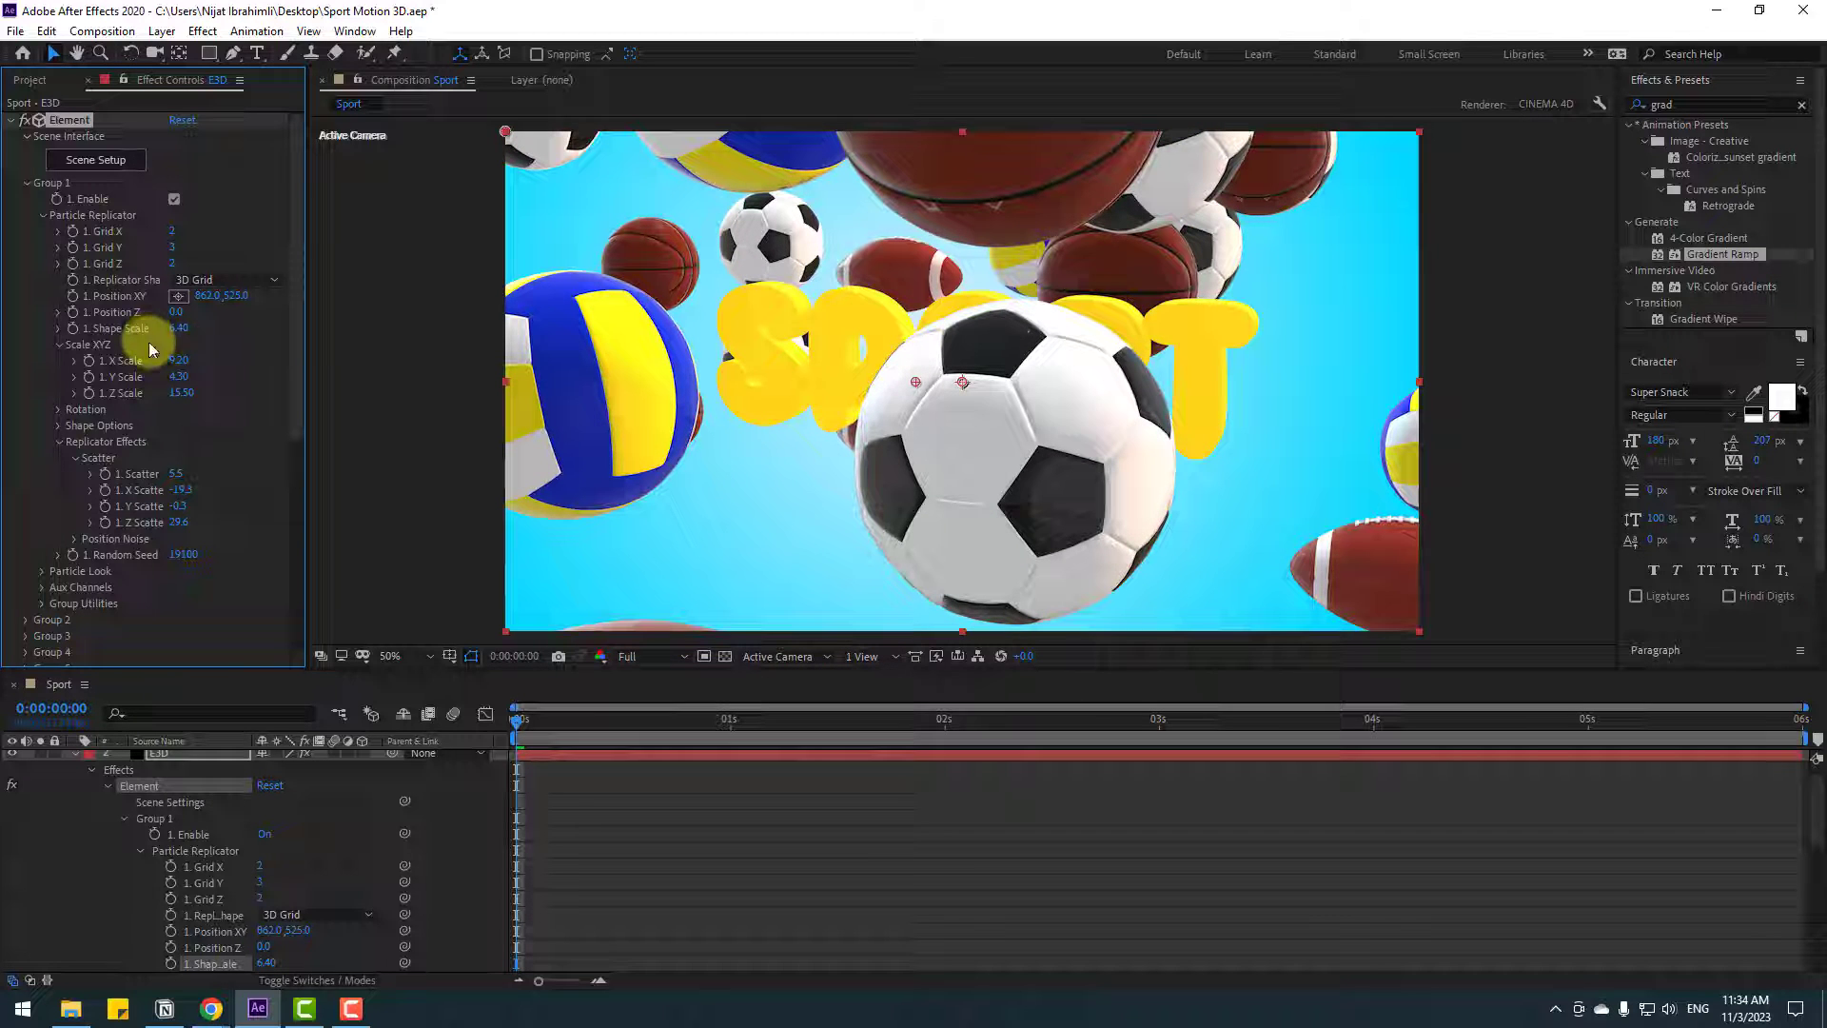
# - Refine Group 1's scatter to about X -30.9, Y -5.4, Z 42.6 and its scales to X 10.6, Y 3.8, Z 16.2
pyautogui.moveTo(181, 489); pyautogui.dragTo(2, 519)
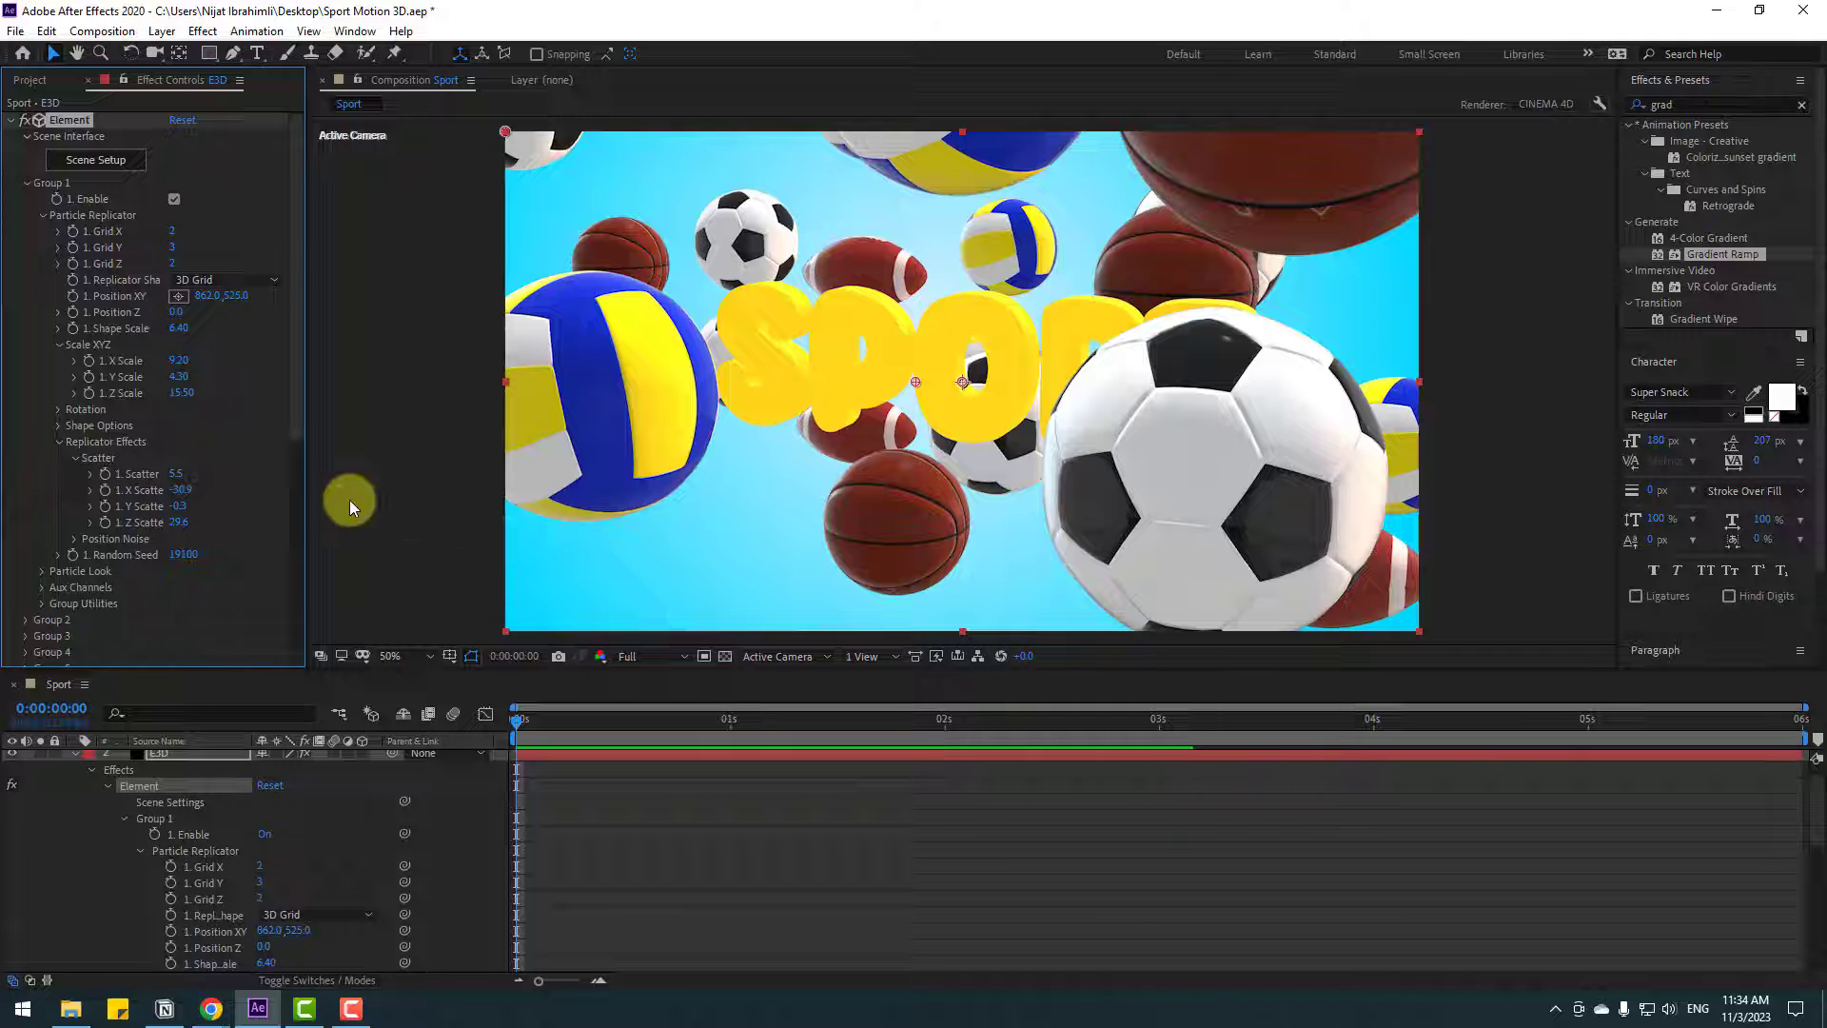
pyautogui.moveTo(184, 508); pyautogui.dragTo(41, 550)
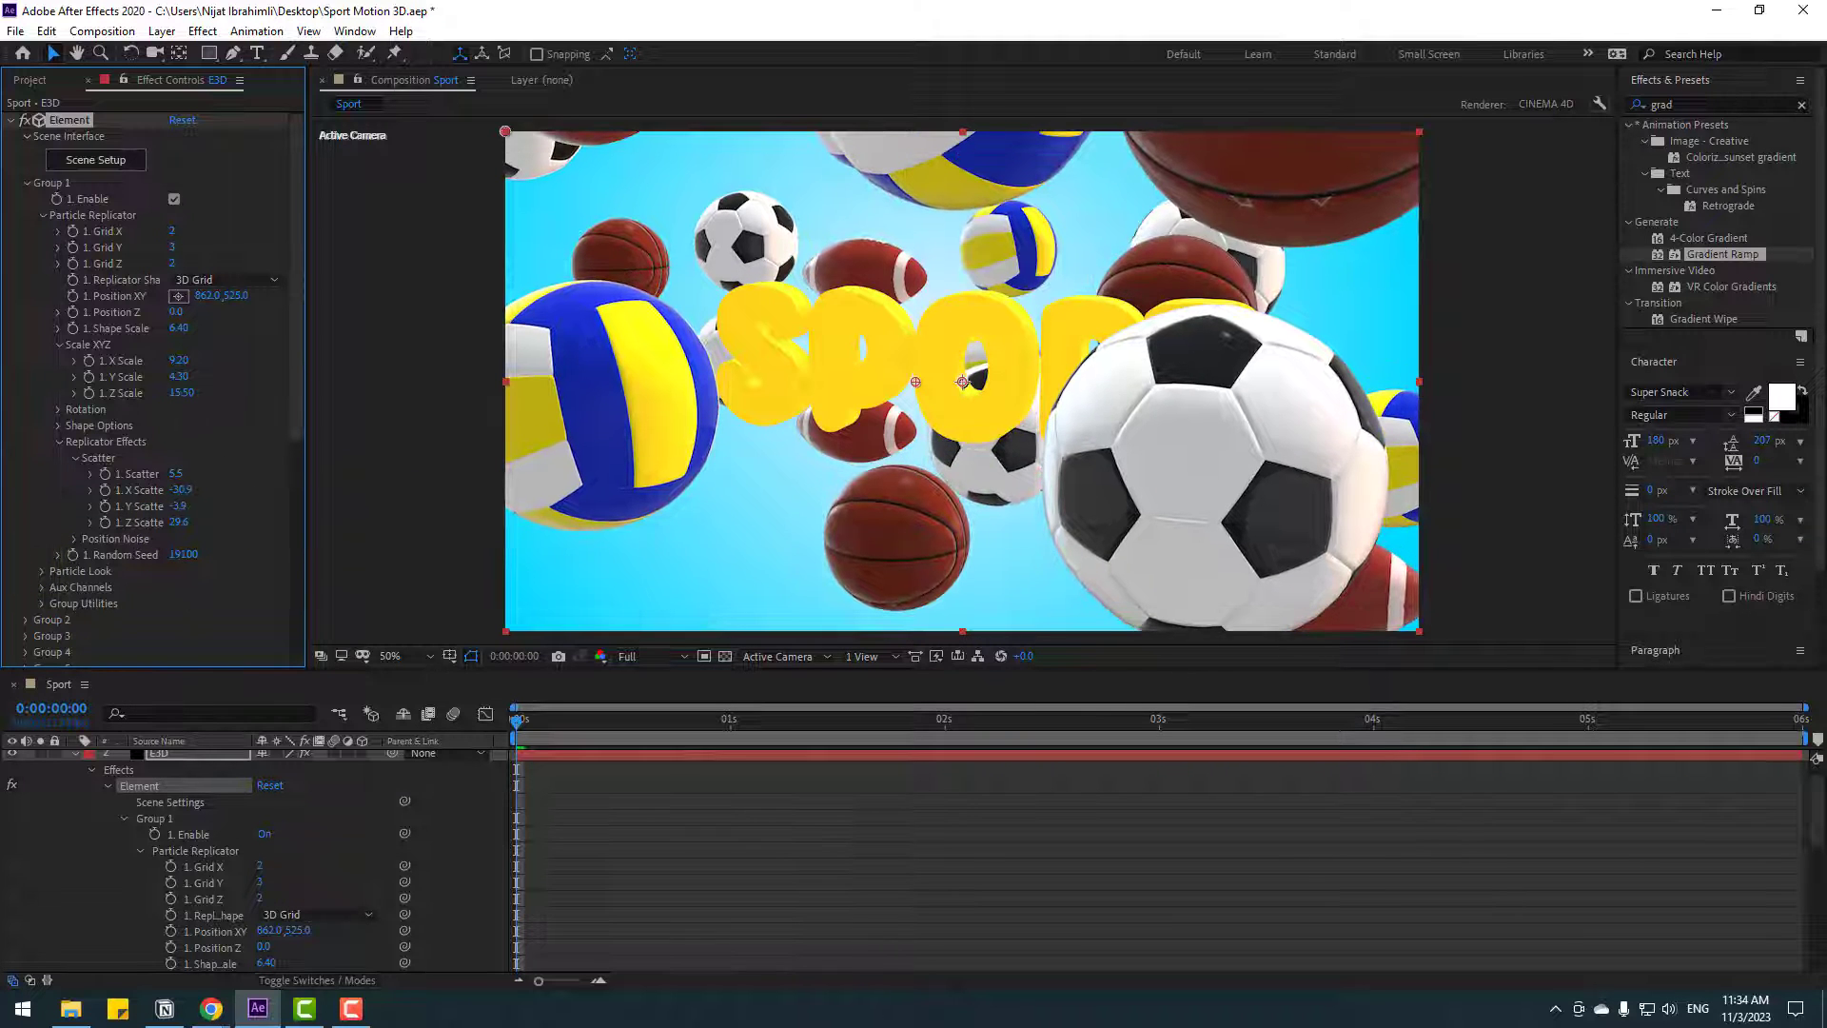
pyautogui.moveTo(204, 518); pyautogui.dragTo(242, 519)
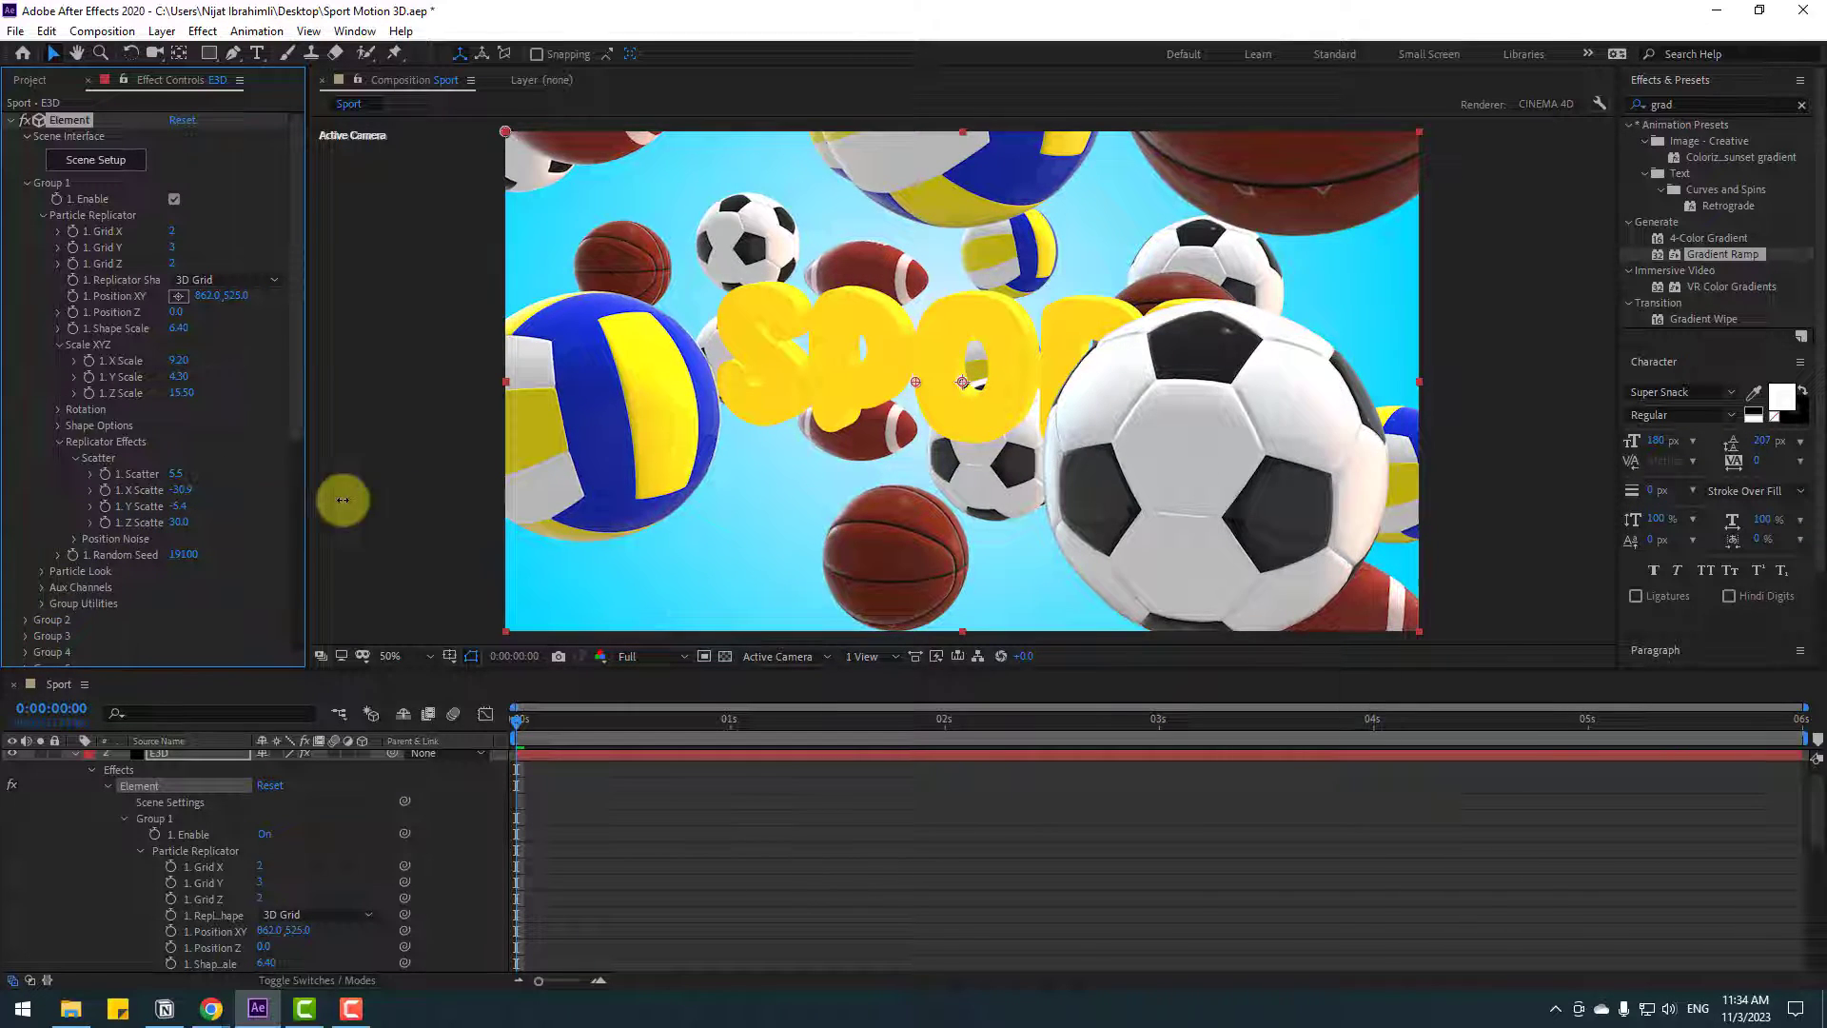
pyautogui.moveTo(928, 360); pyautogui.dragTo(1150, 251)
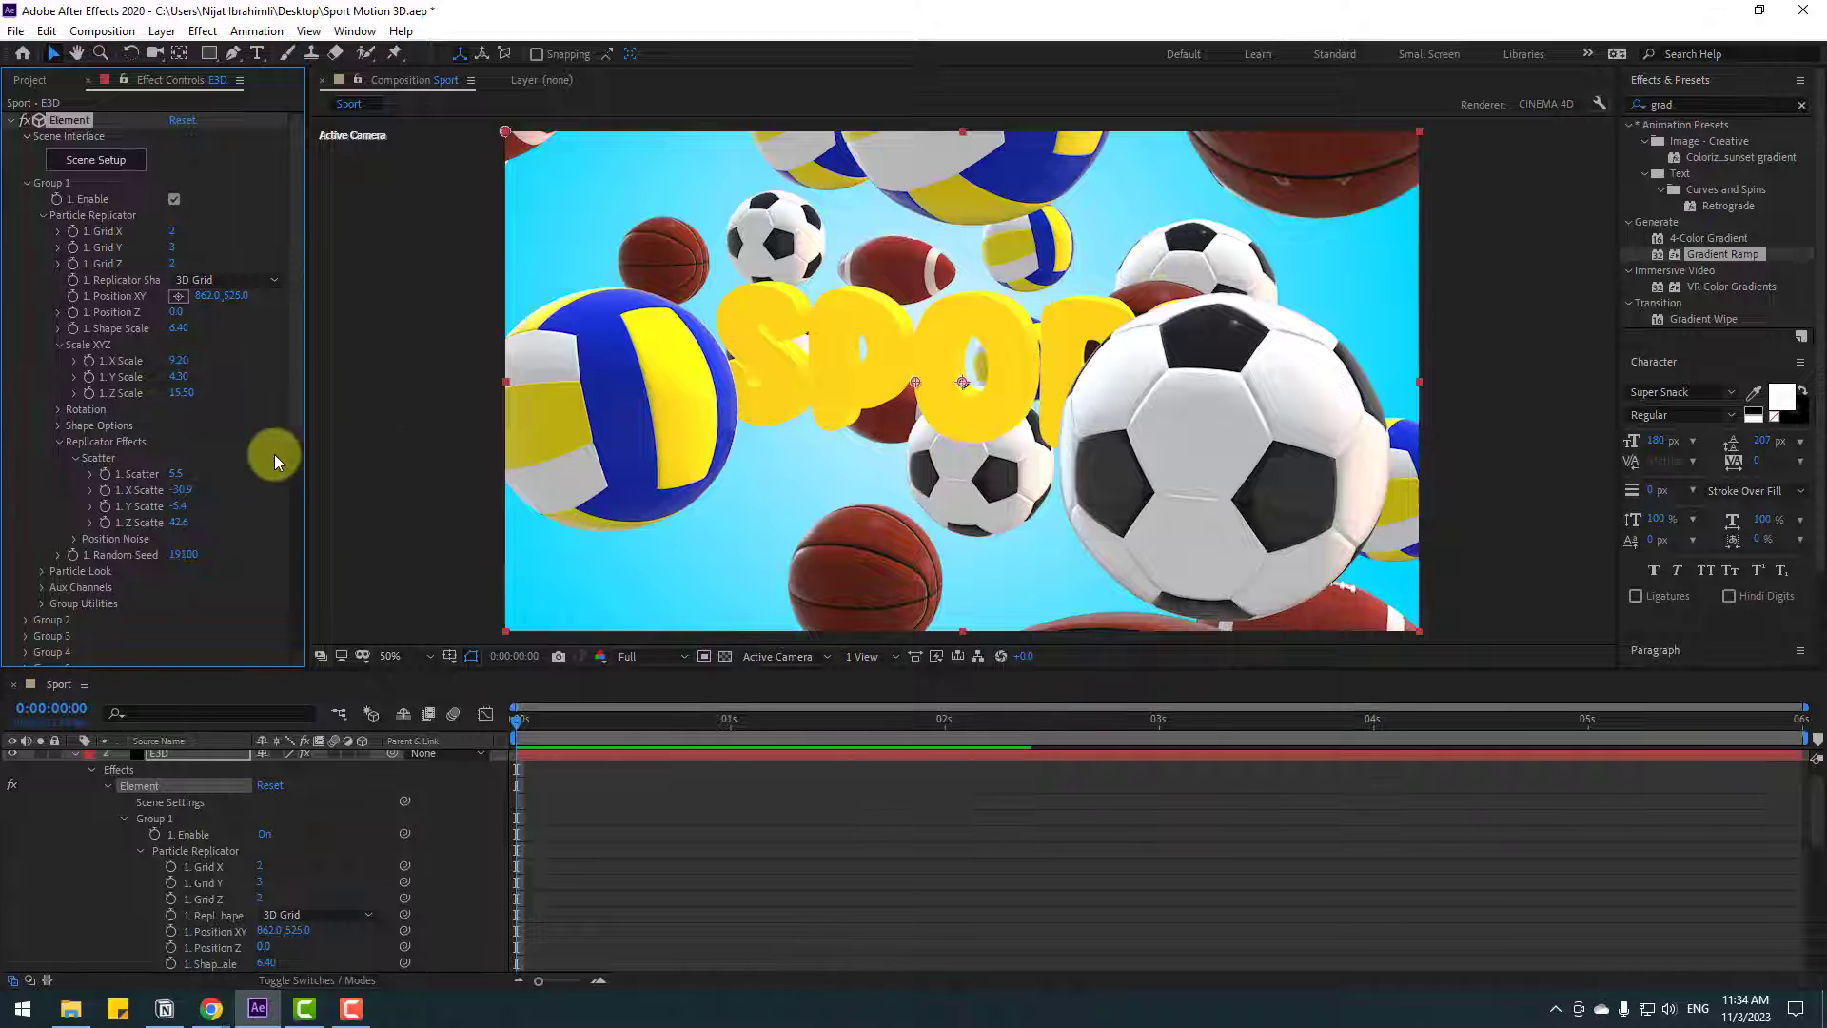
pyautogui.moveTo(180, 393); pyautogui.dragTo(197, 359)
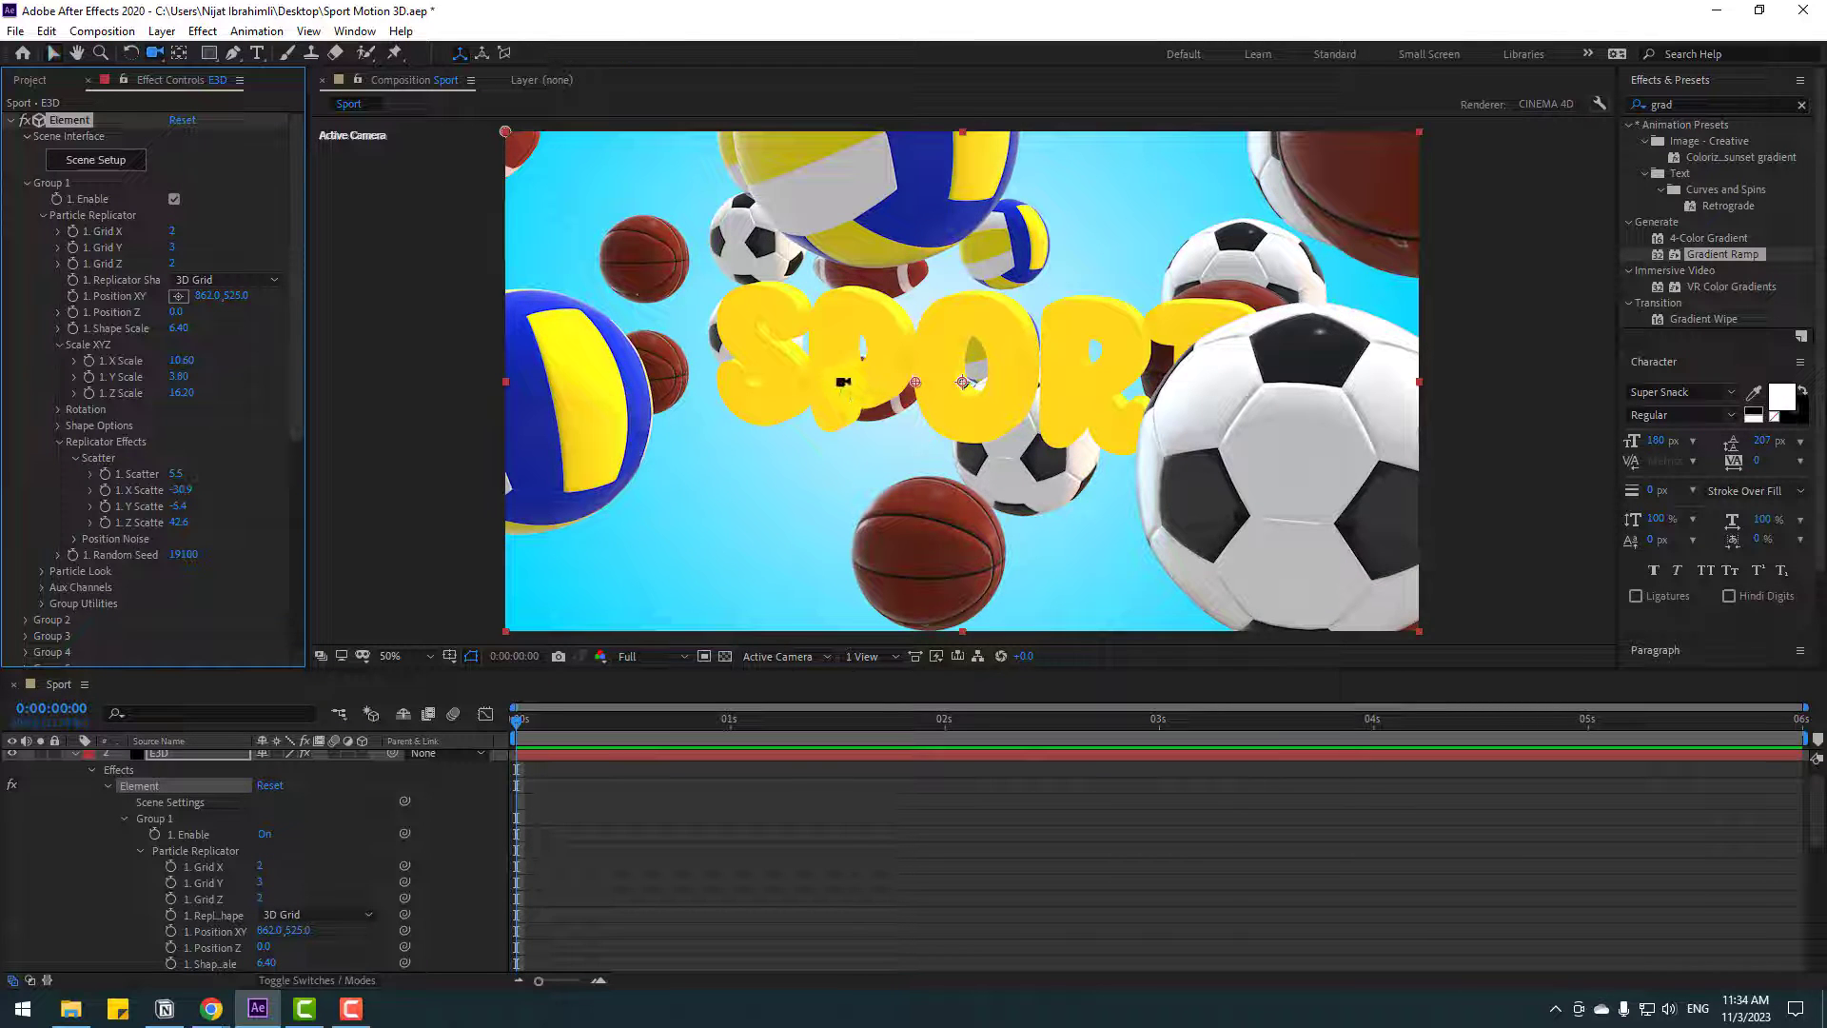
# - Orbit the camera until the SPORT text faces the viewer more directly between the balls
pyautogui.moveTo(842, 382)
pyautogui.mouseDown()
pyautogui.moveTo(860, 379)
pyautogui.moveTo(842, 375)
pyautogui.mouseUp()
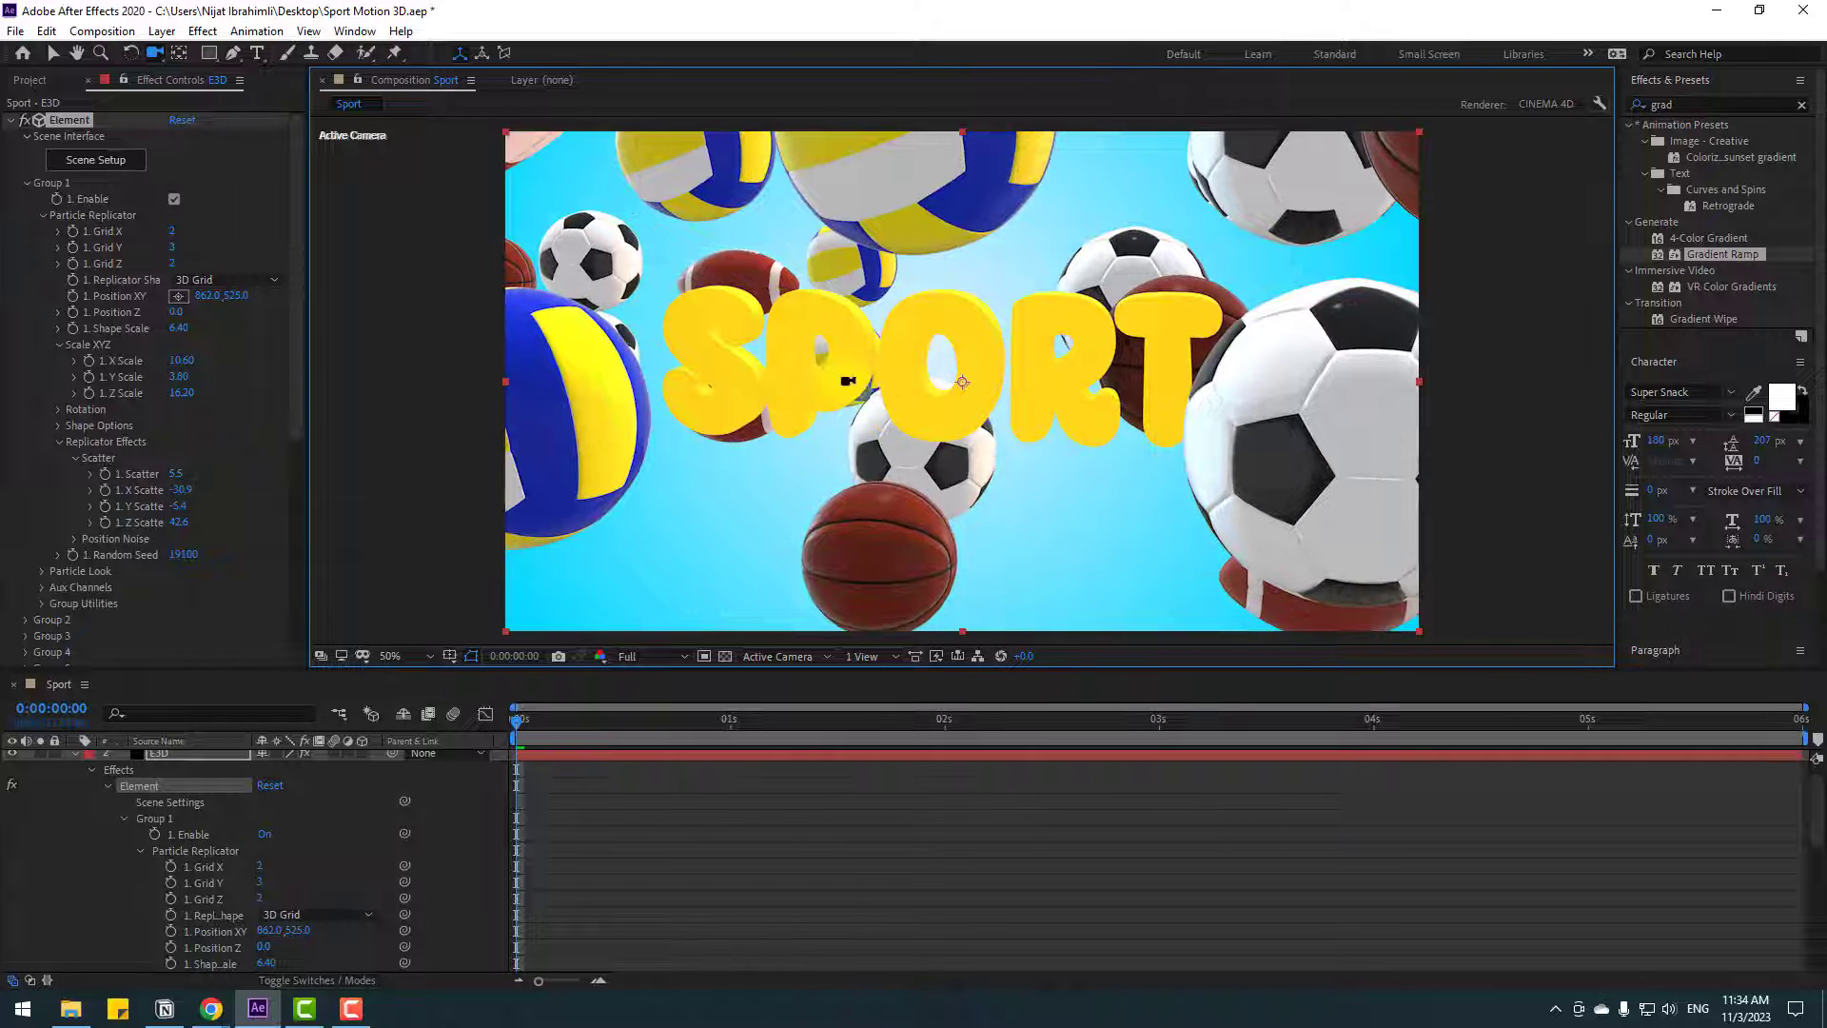
pyautogui.click(1060, 618)
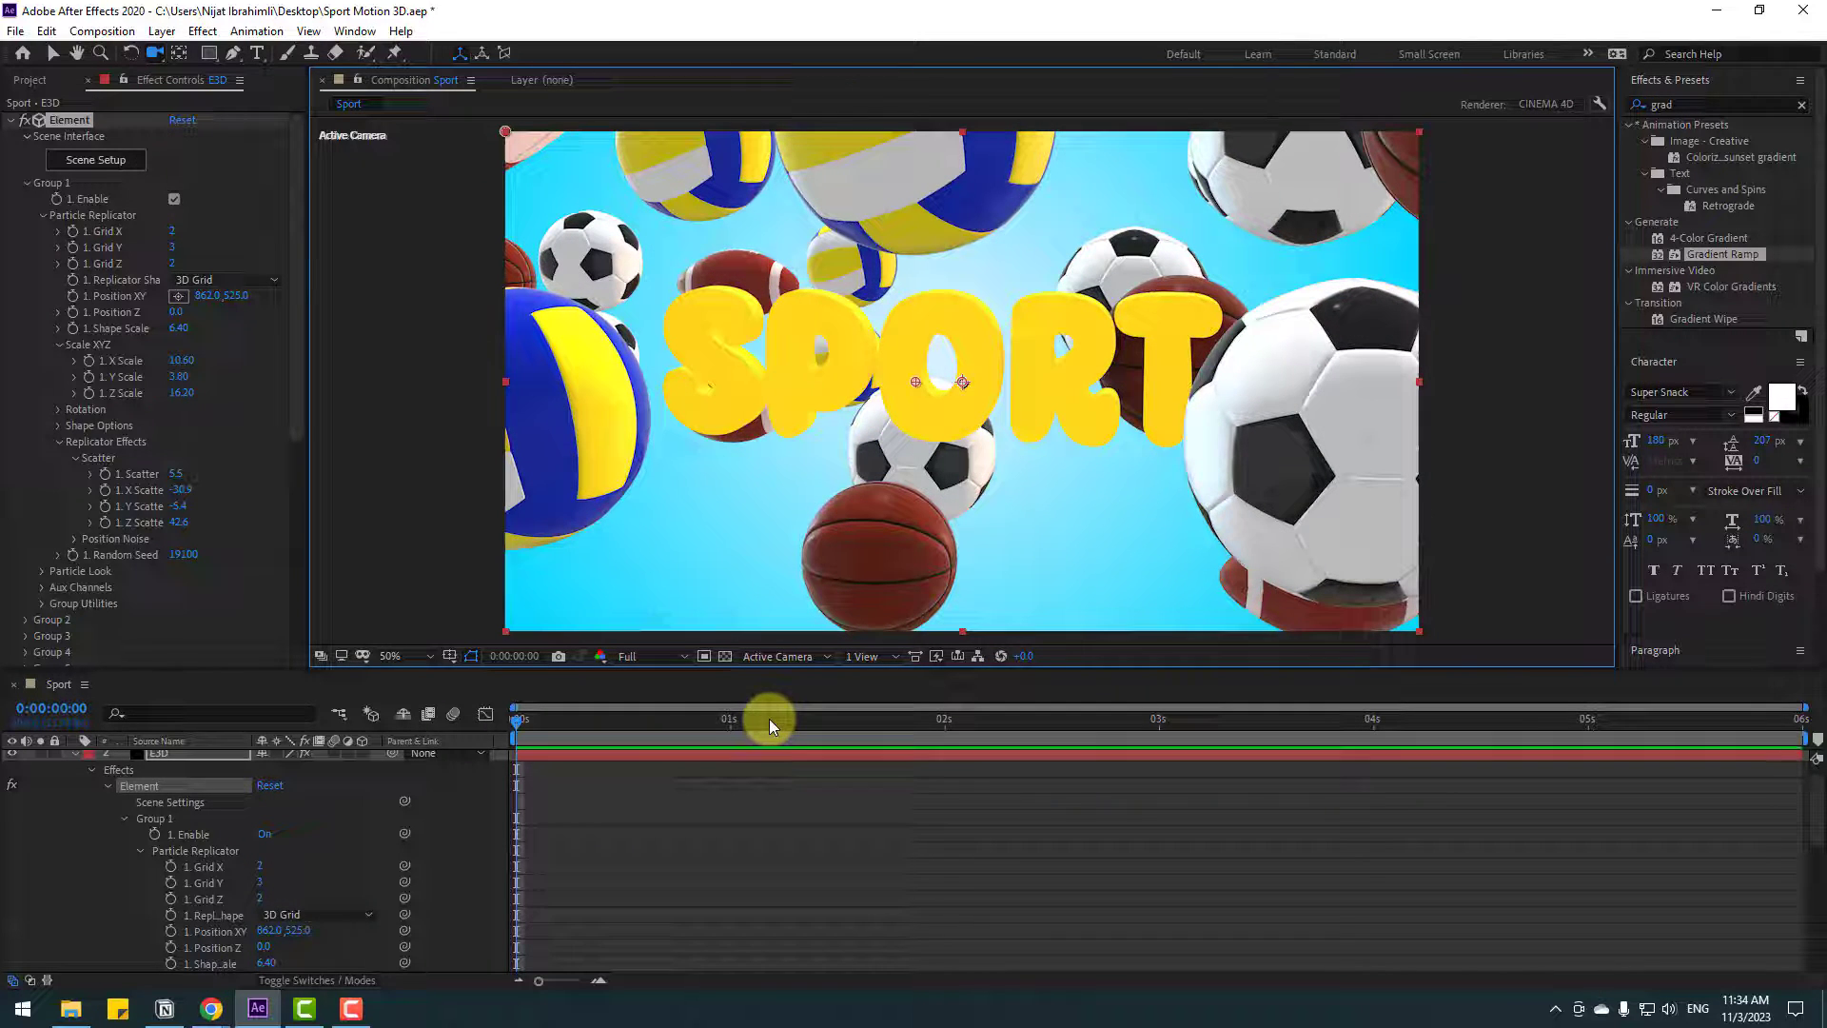
pyautogui.press('v')
# - Enable depth of field on Camera 1 and set the preview resolution to Quarter
pyautogui.scroll(1, 75, 803)
pyautogui.click(76, 773)
pyautogui.click(119, 761)
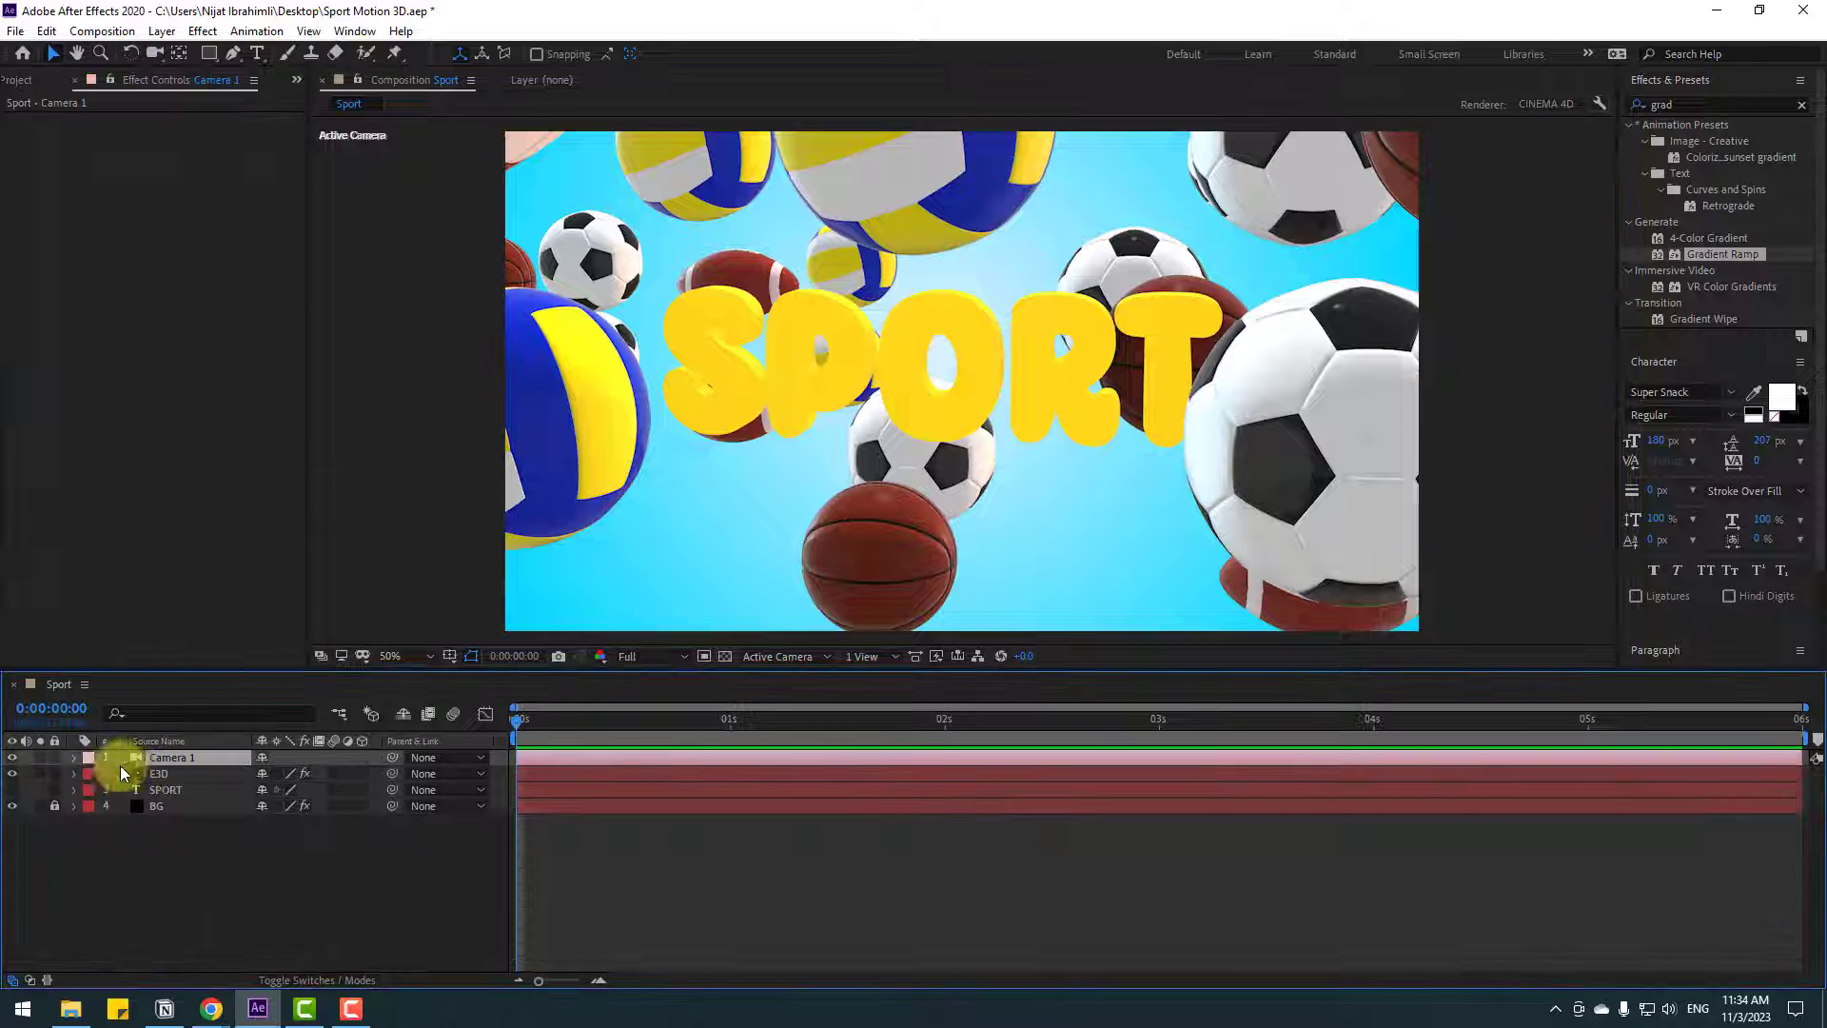
pyautogui.click(74, 758)
pyautogui.click(92, 791)
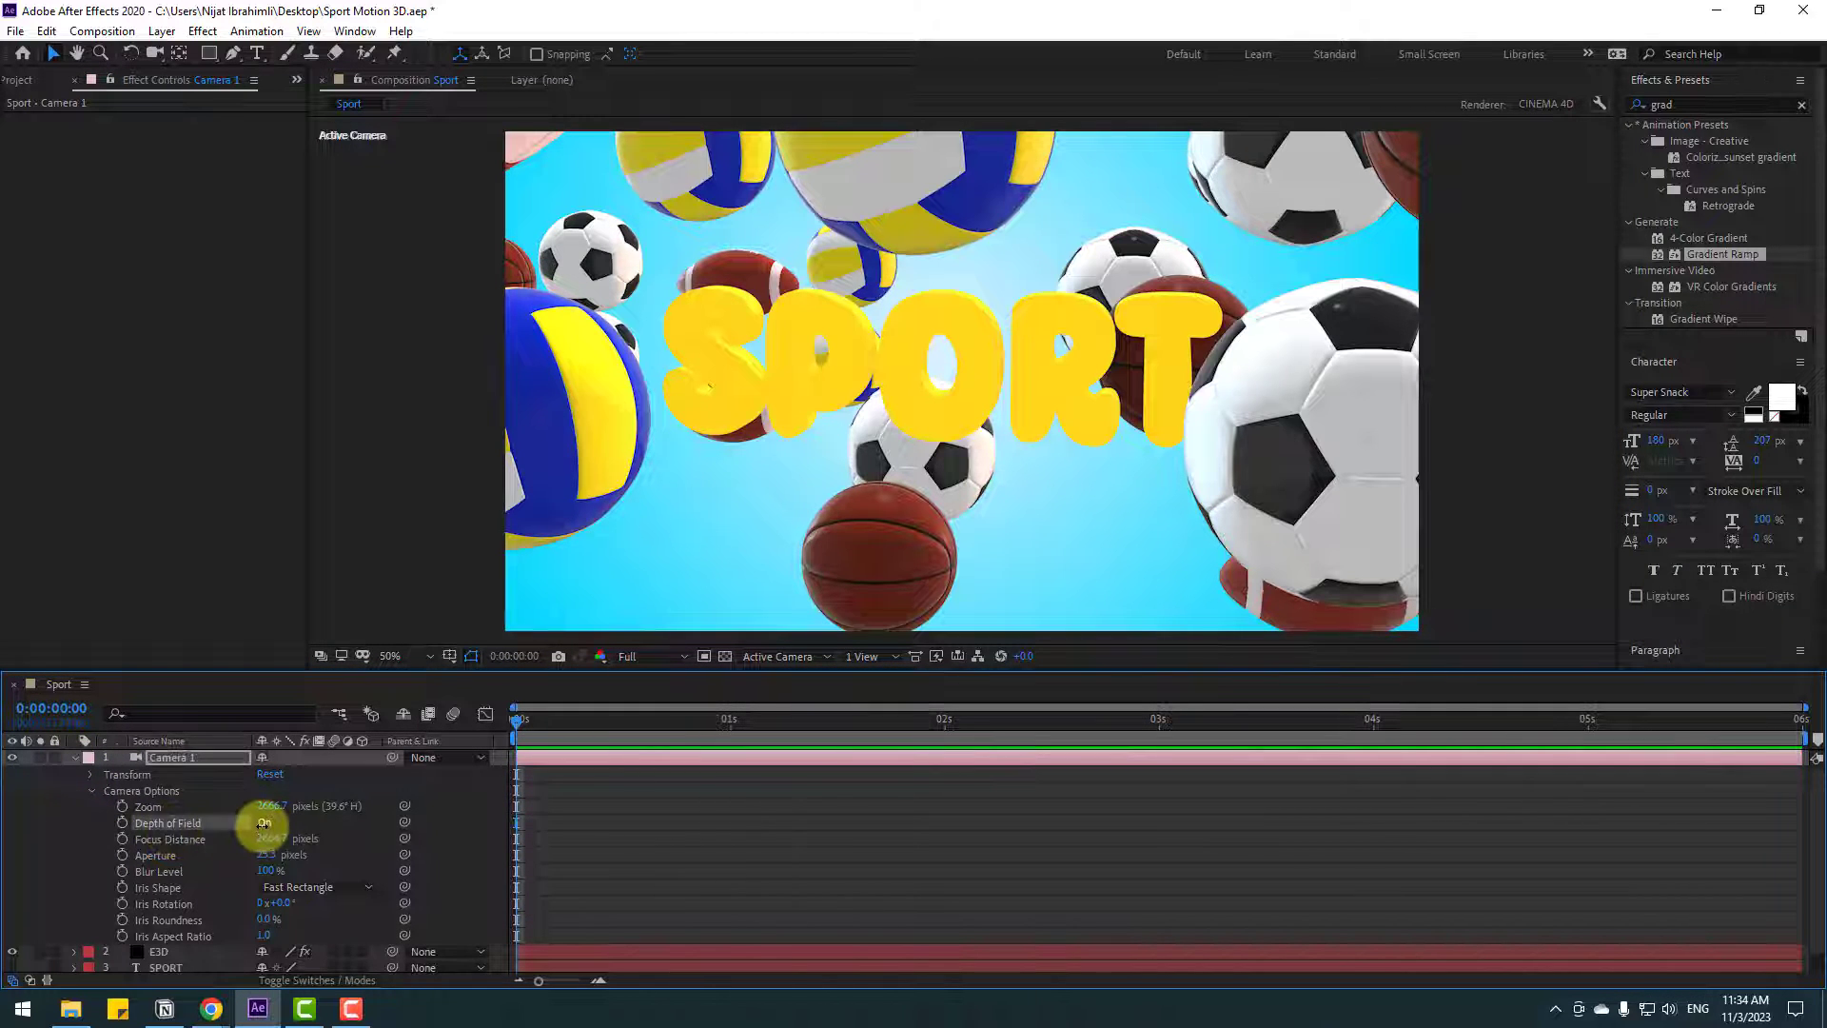
pyautogui.click(650, 657)
pyautogui.click(649, 763)
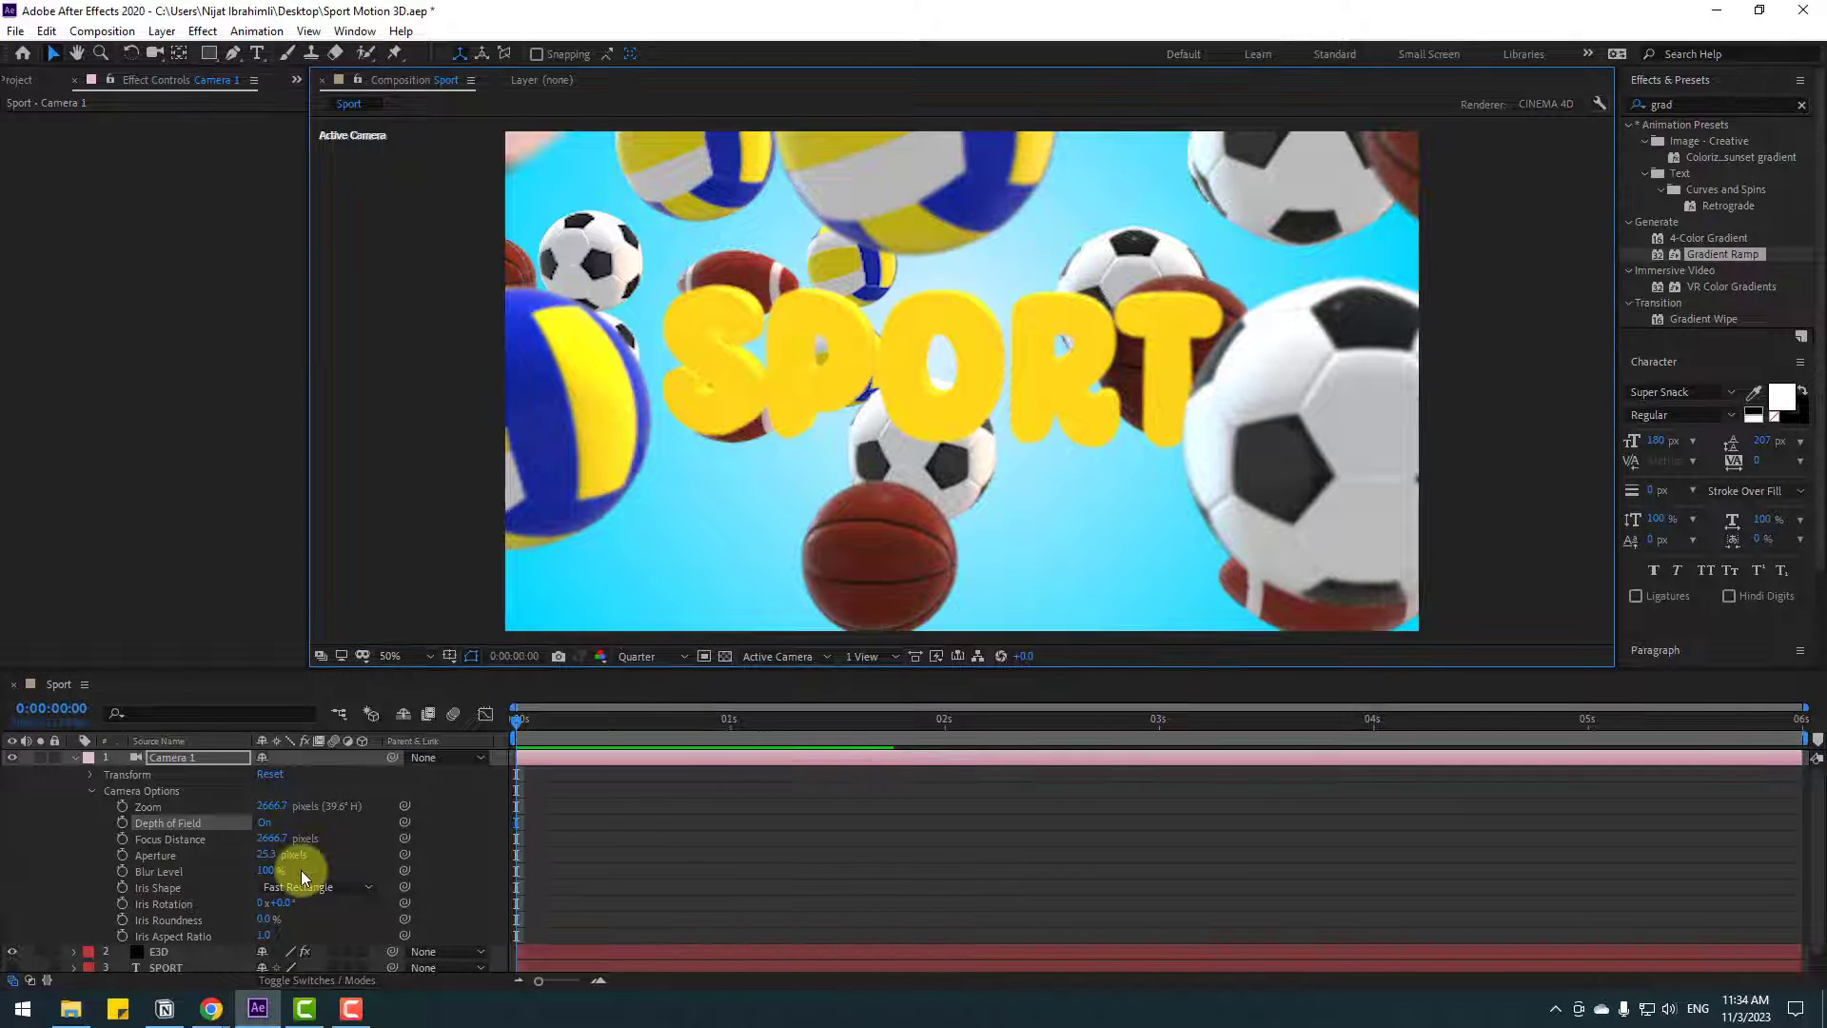
# - Set Camera 1's aperture to 150 and blur level to 125%, and bring the SPORT text into focus at about 1140.7 pixels
pyautogui.click(266, 857)
pyautogui.write('1')
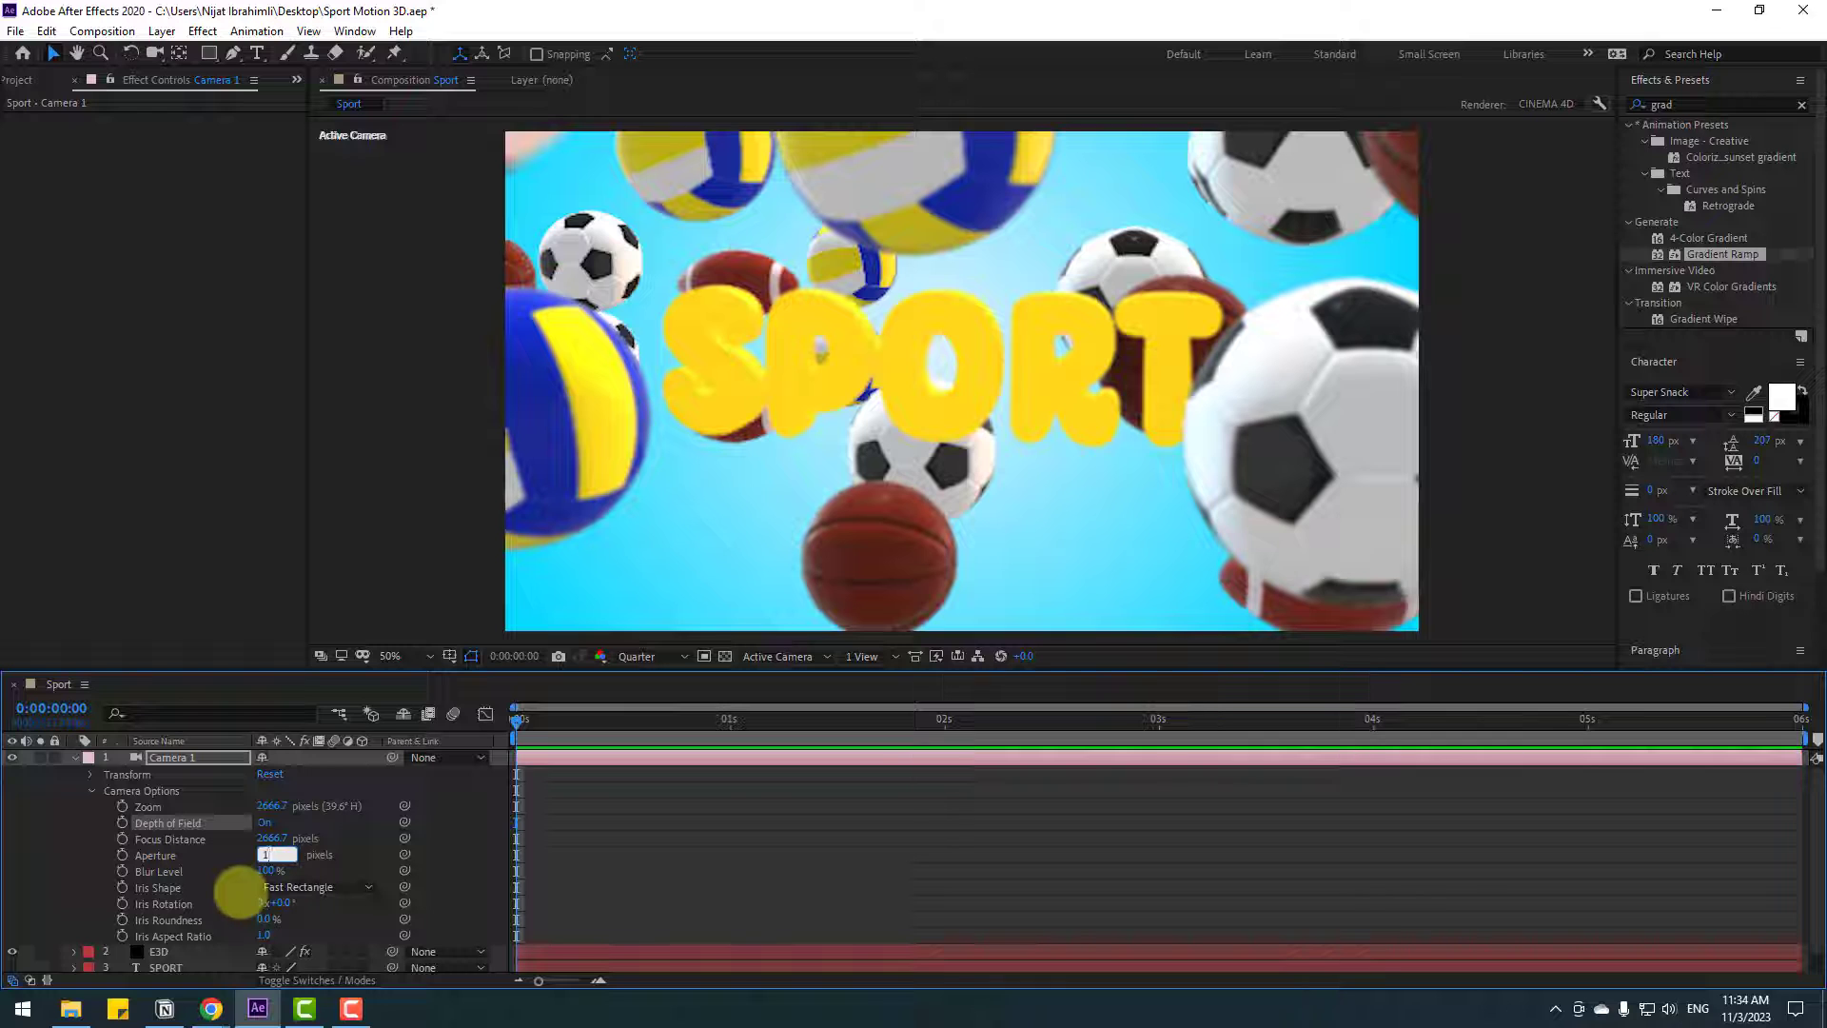
pyautogui.write('50')
pyautogui.press('Return')
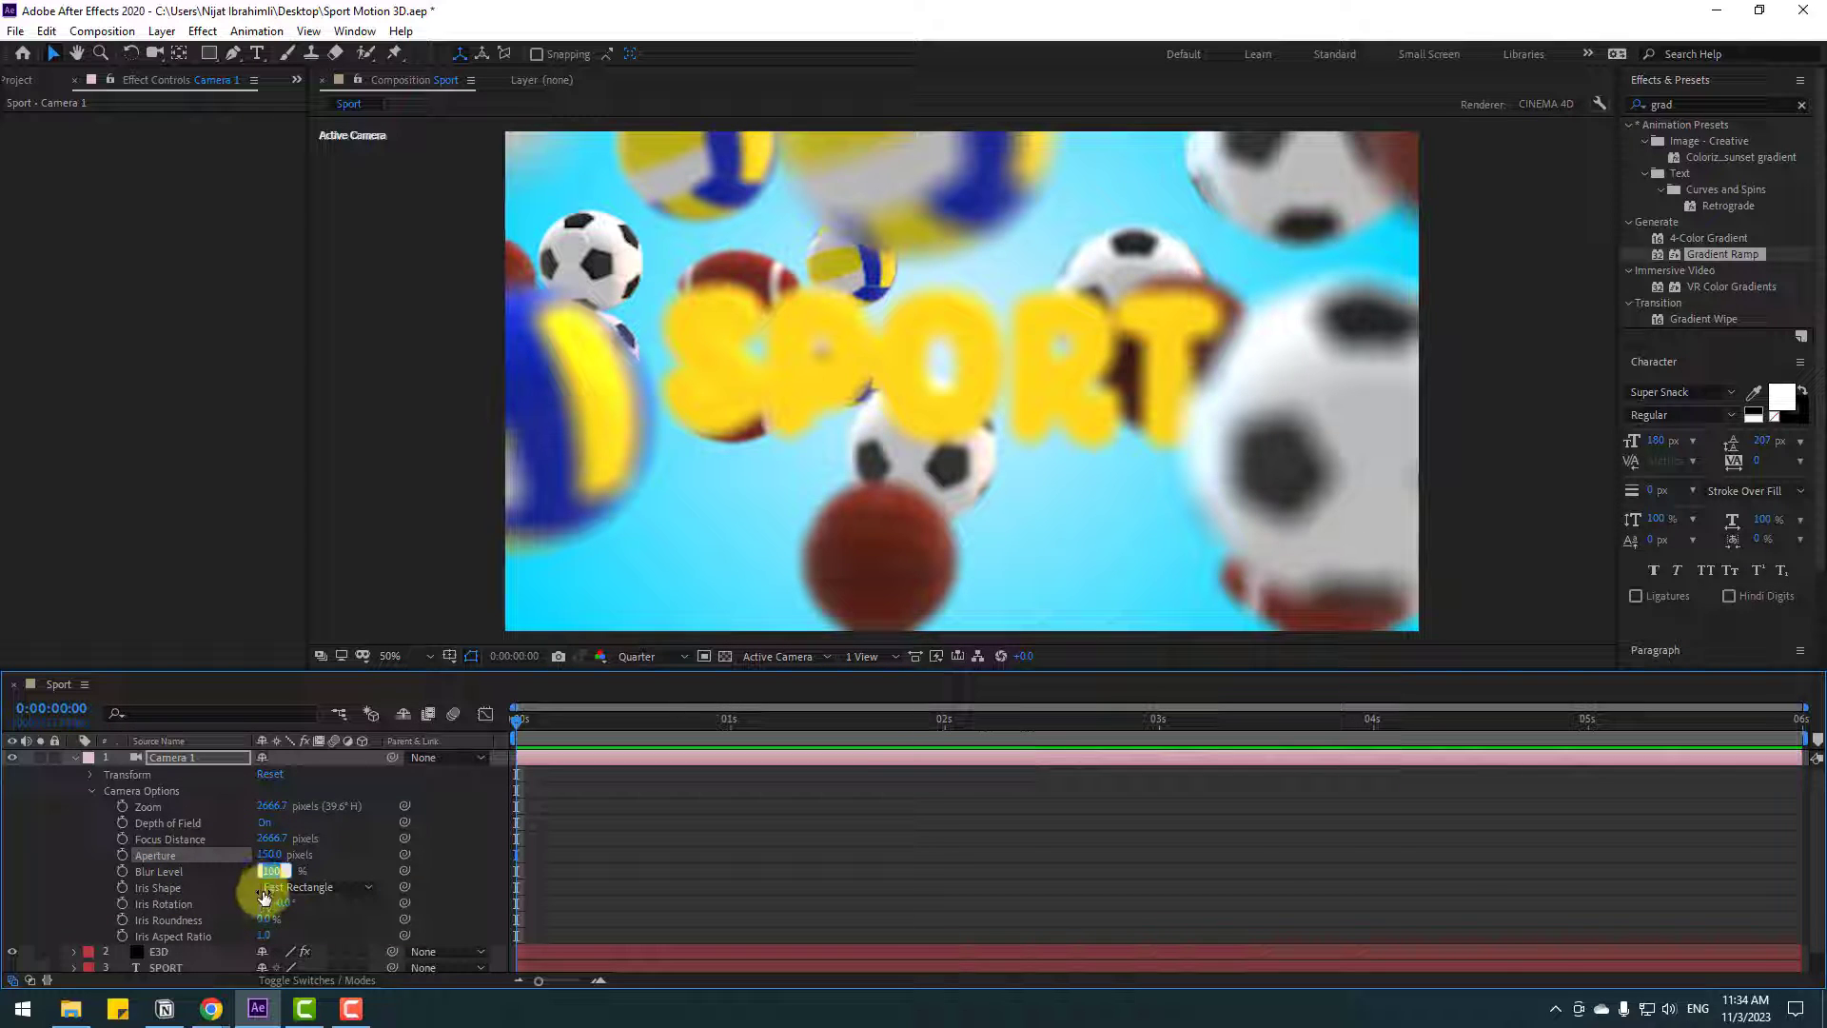
pyautogui.press('Return')
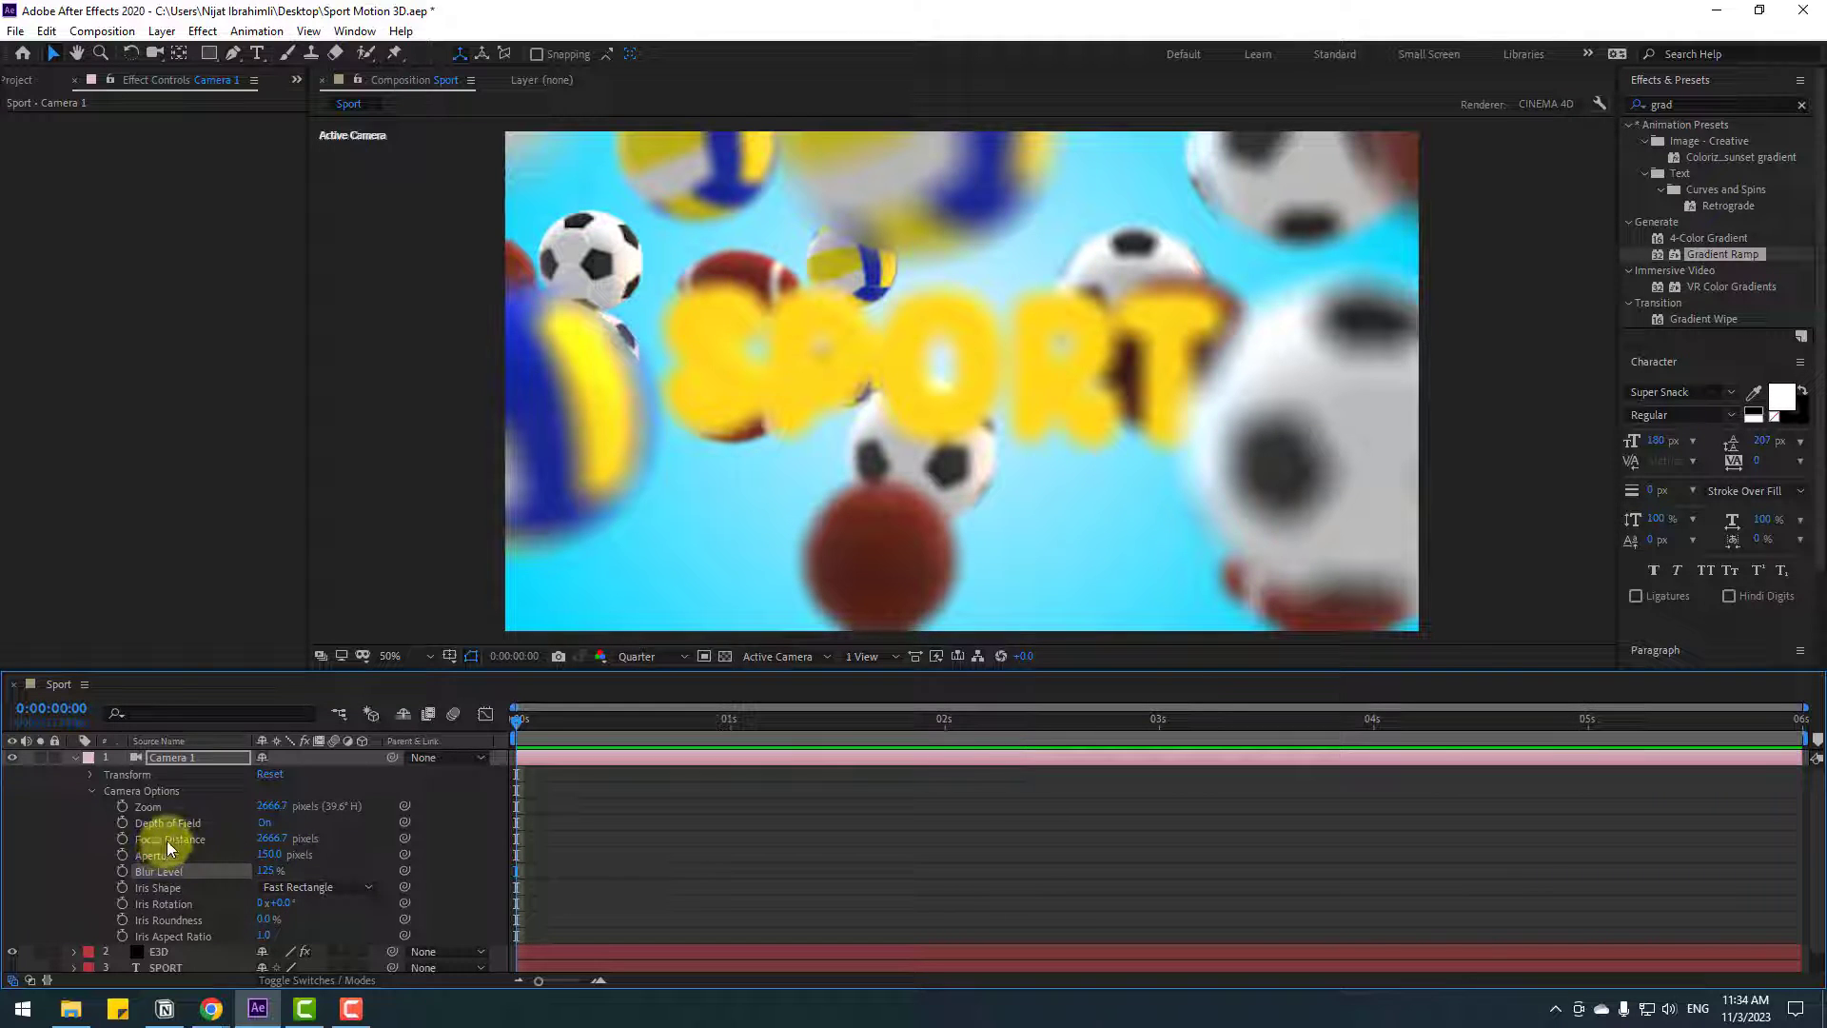
pyautogui.moveTo(271, 844); pyautogui.dragTo(423, 811)
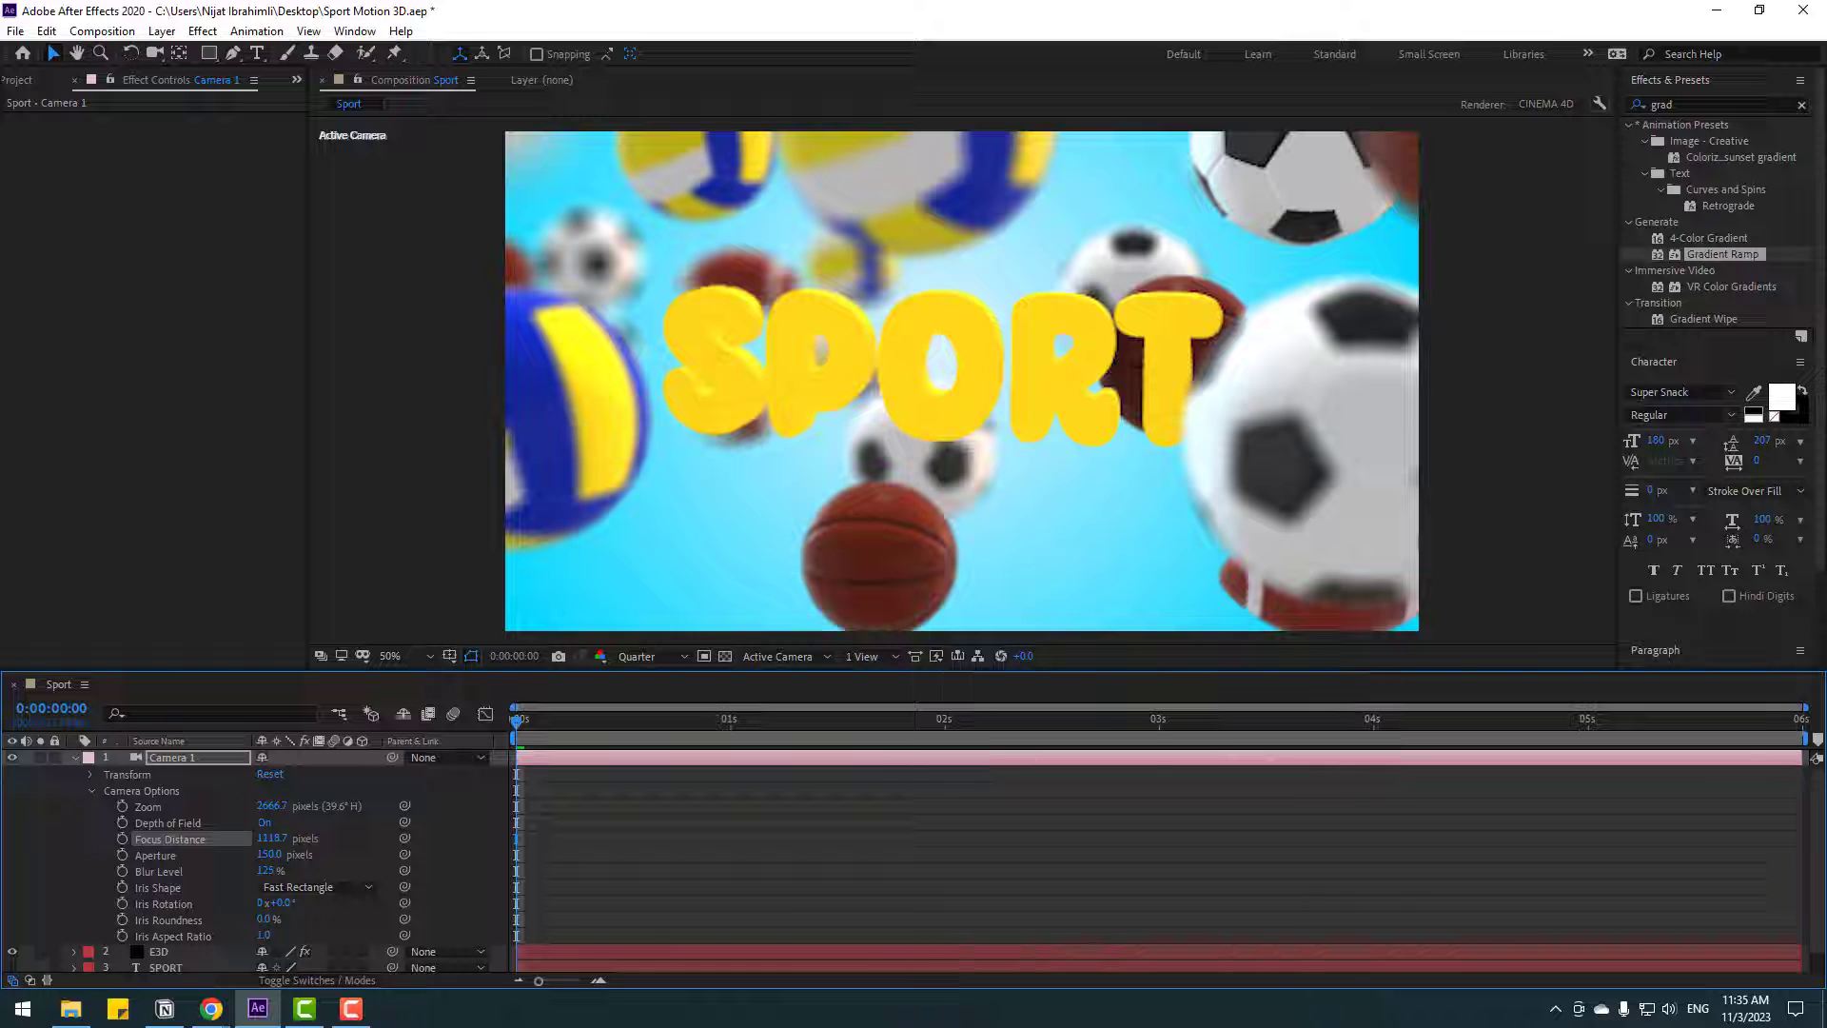
pyautogui.moveTo(271, 838); pyautogui.dragTo(285, 838)
pyautogui.click(160, 951)
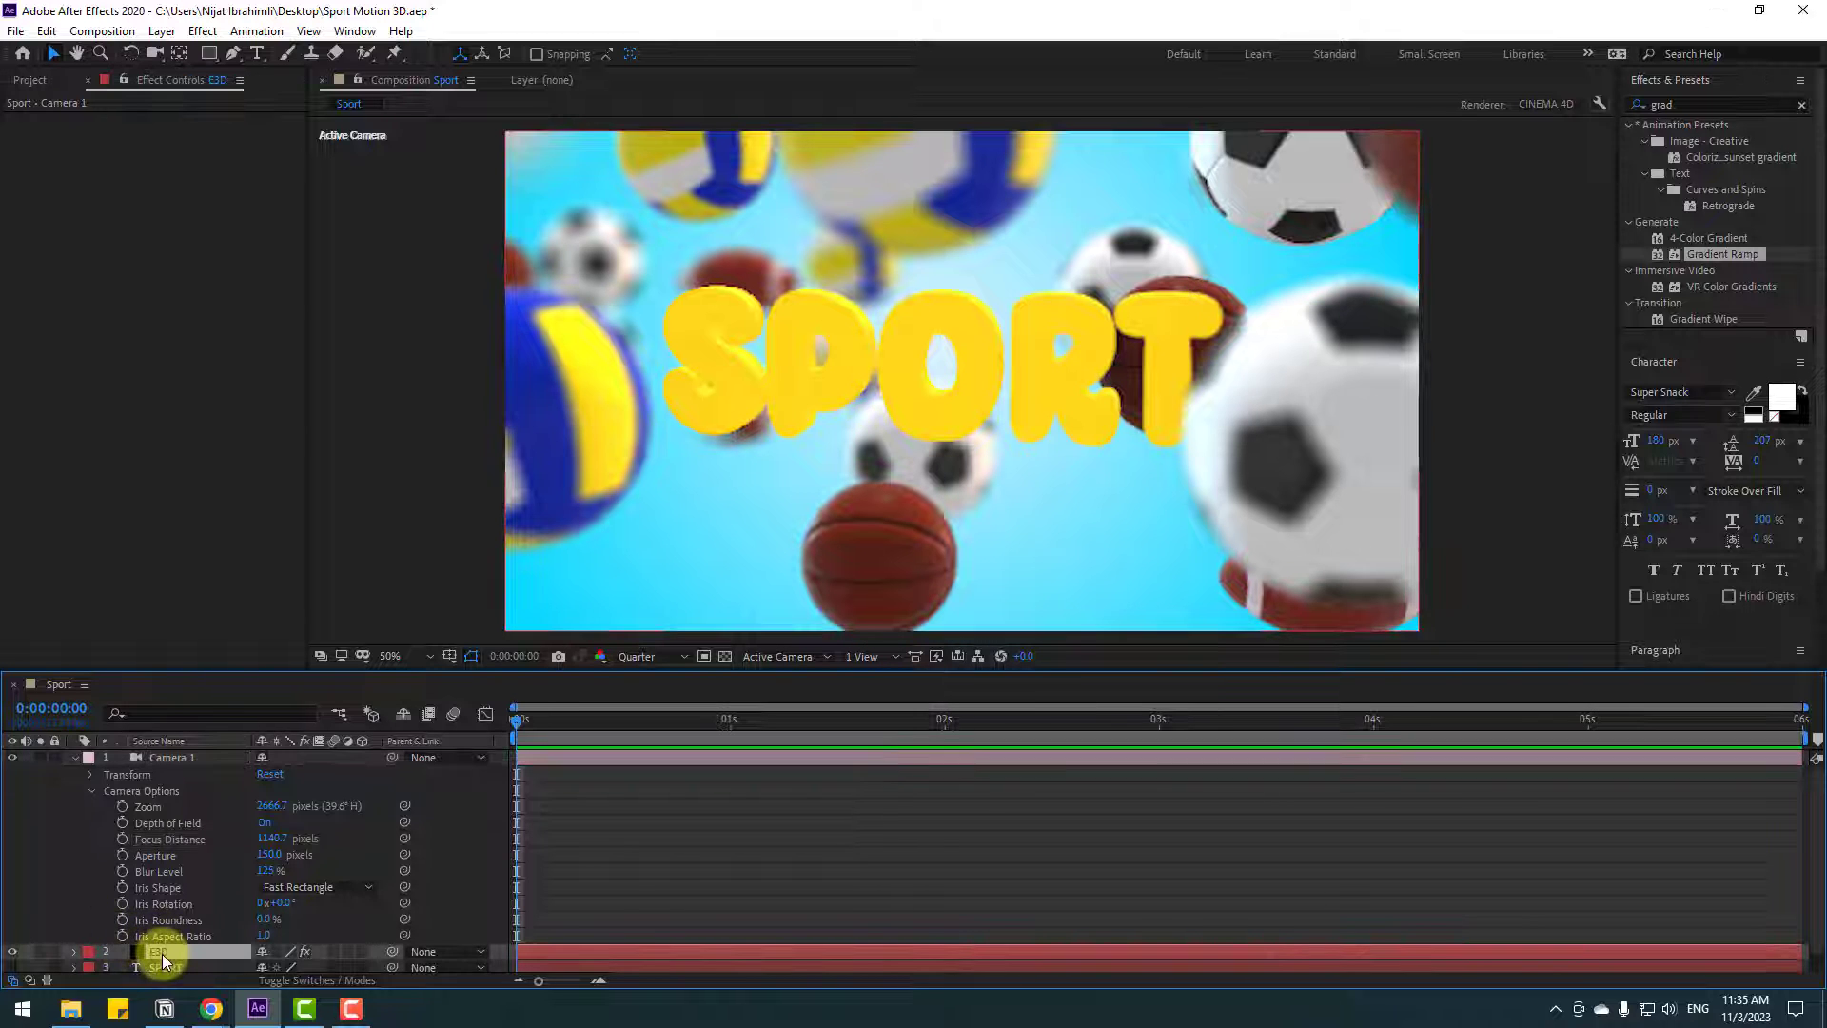
pyautogui.scroll(-5, 243, 514)
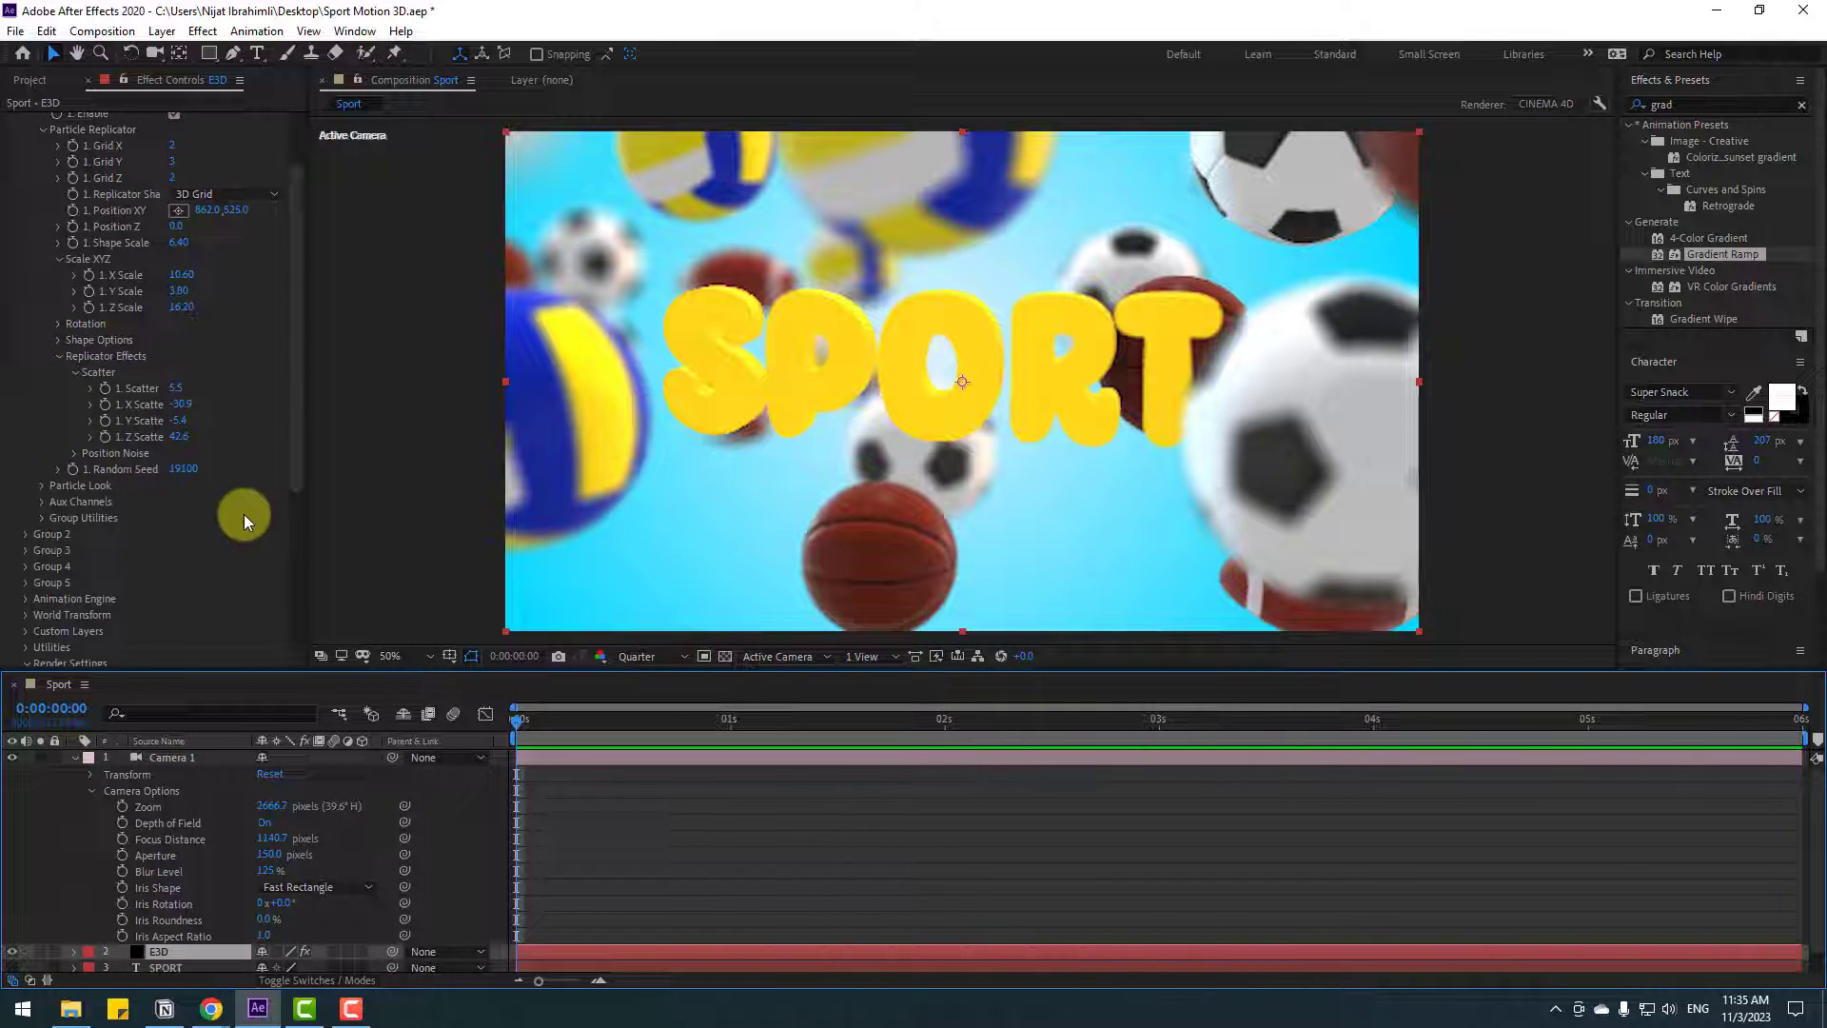
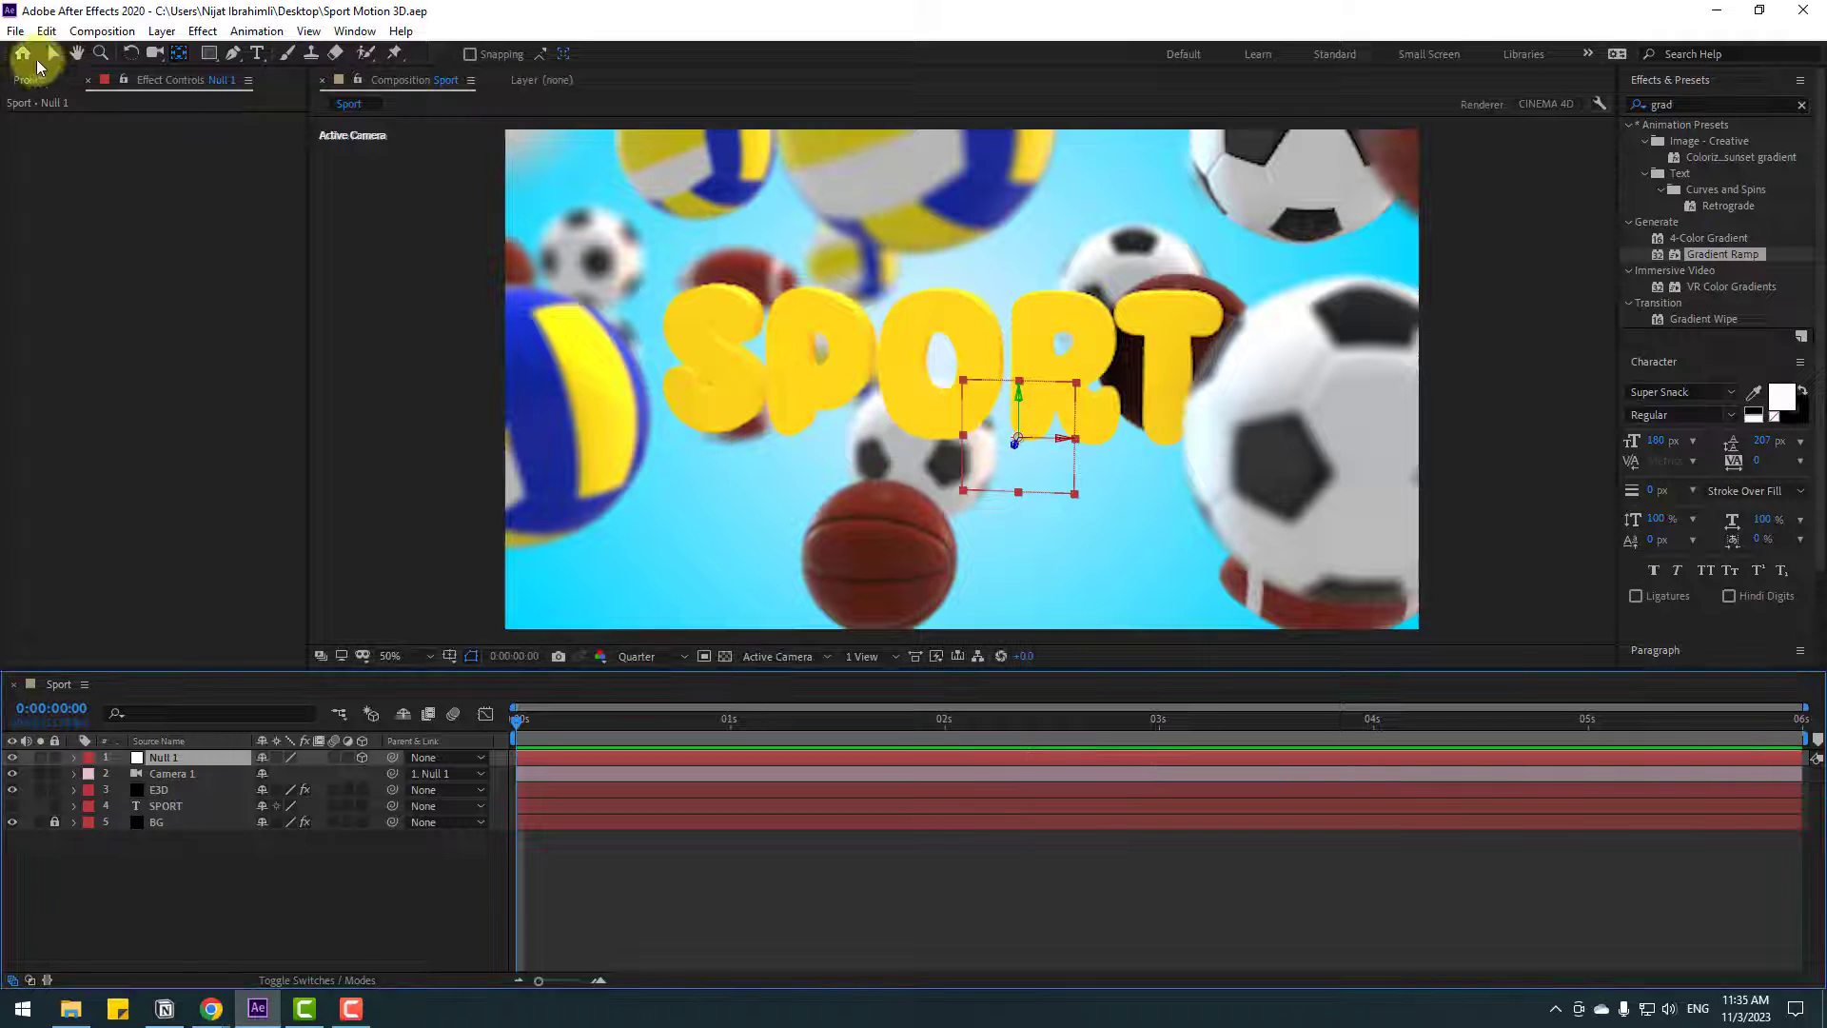
# - Add X, Y and Z Rotation keyframes to the Null 1 layer at 0:00:00:00
pyautogui.click(55, 54)
pyautogui.click(154, 755)
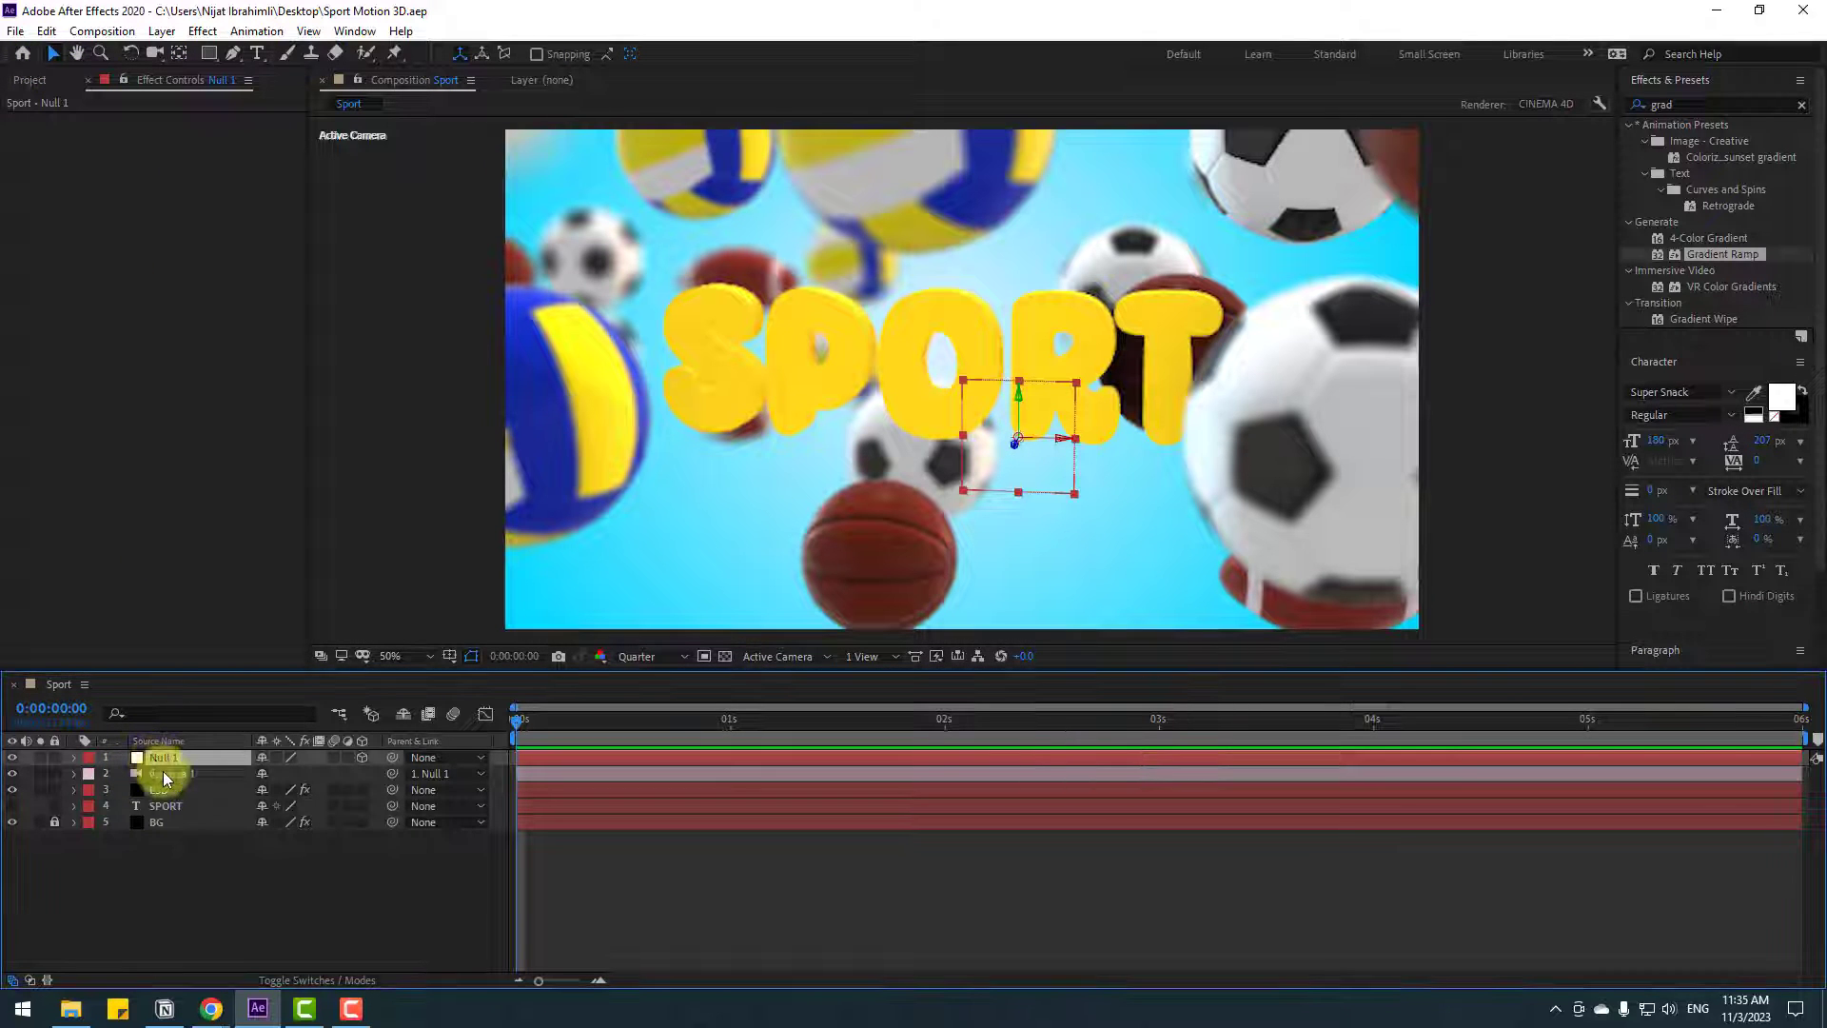
pyautogui.press('r')
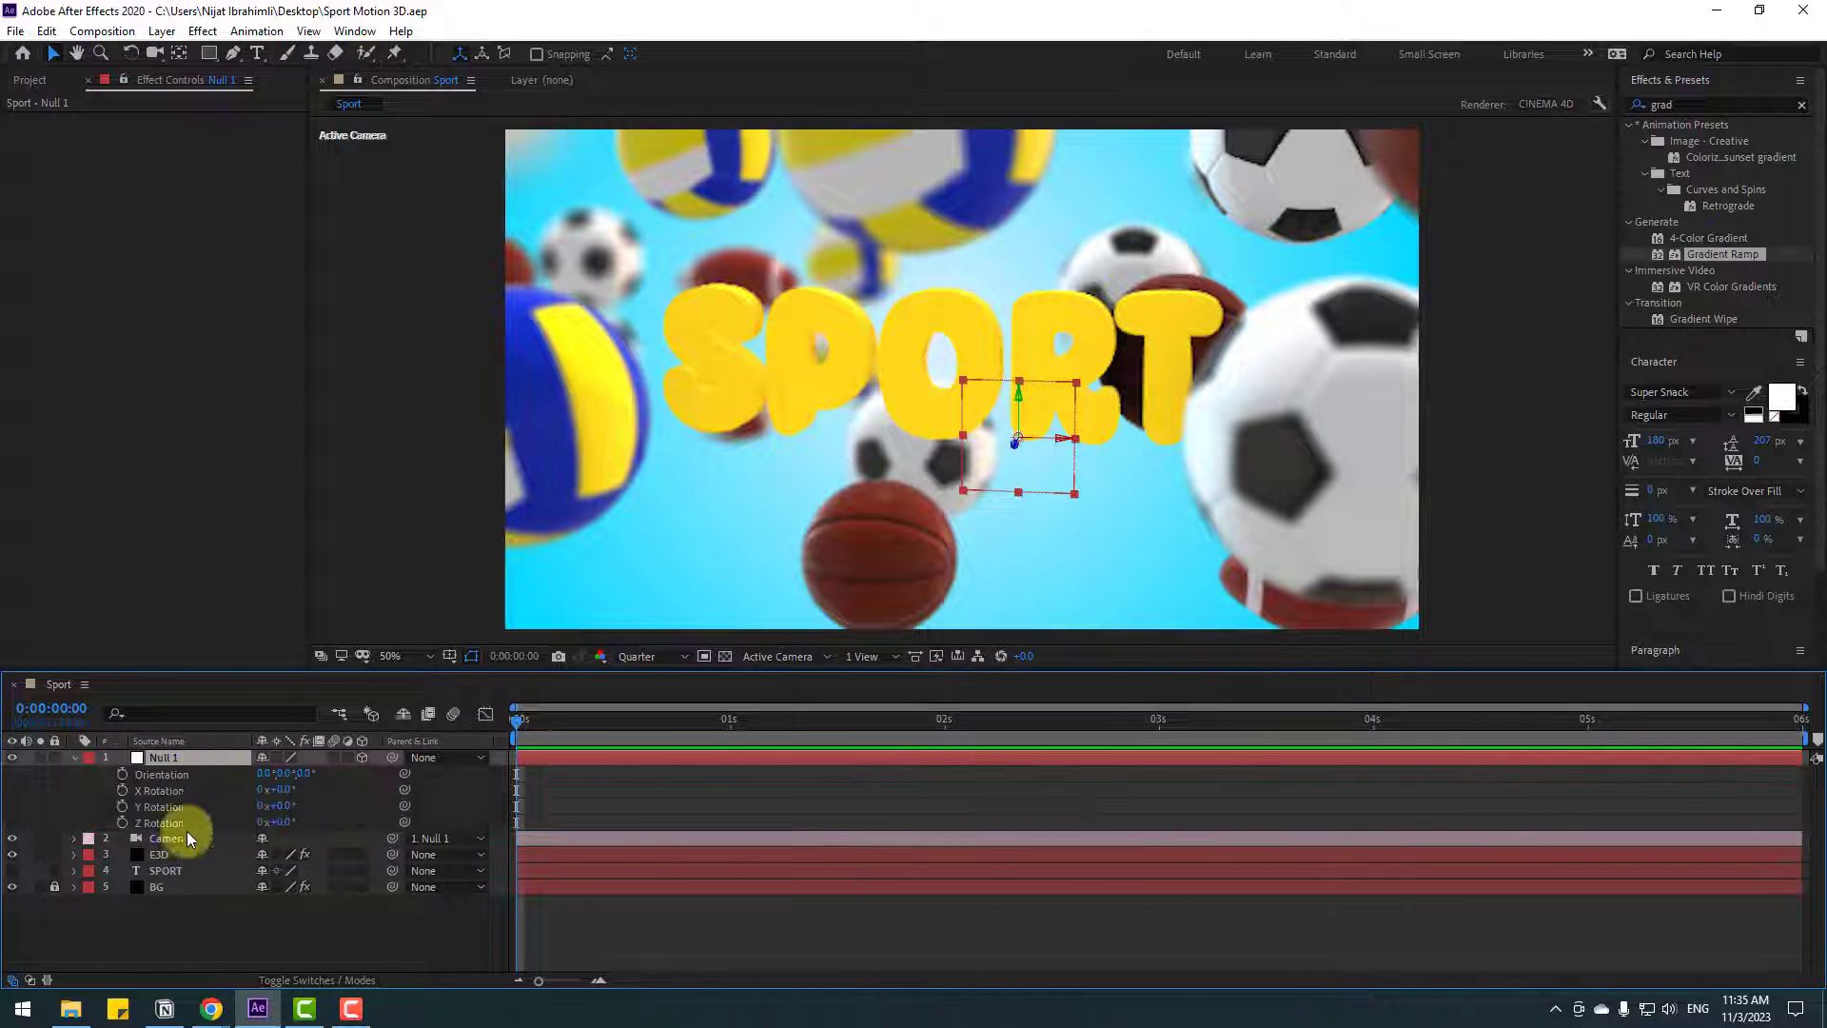
pyautogui.click(122, 807)
pyautogui.click(122, 822)
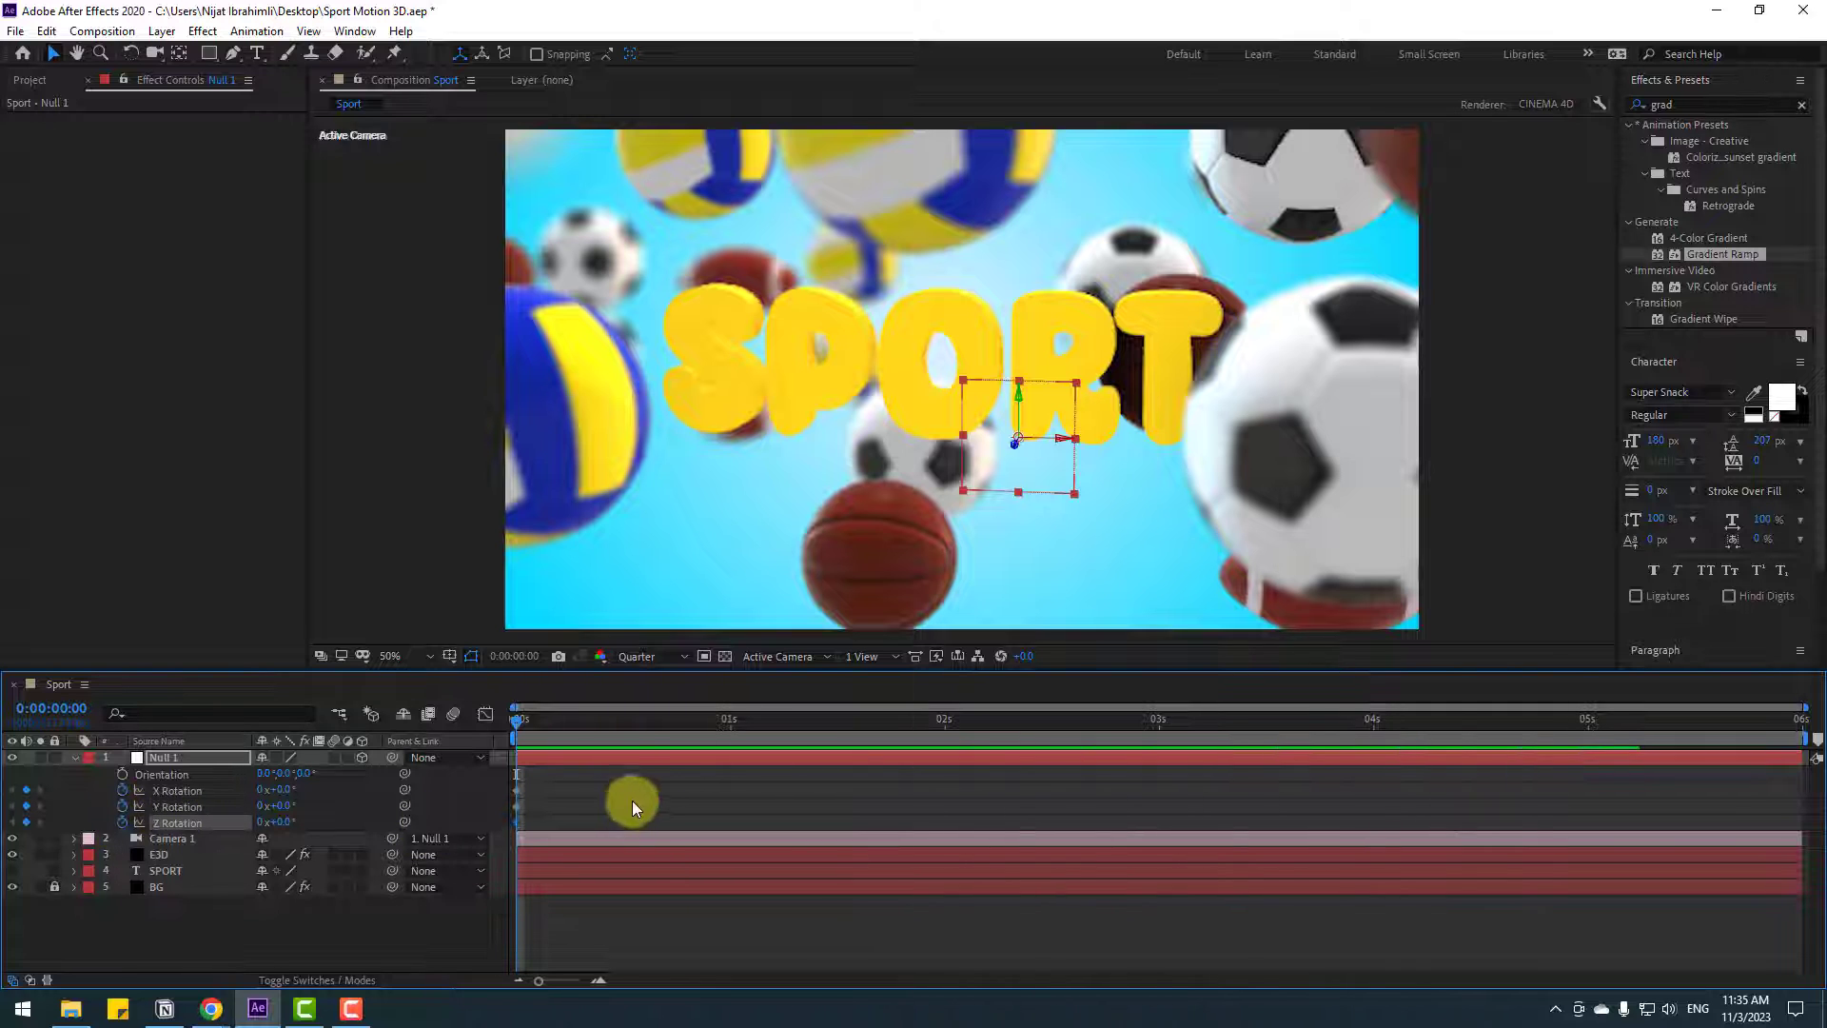
# - Animate Null 1's Y Rotation from a positive angle at the start to about -11° at 0:00:05:24
pyautogui.moveTo(995, 734); pyautogui.dragTo(1799, 735)
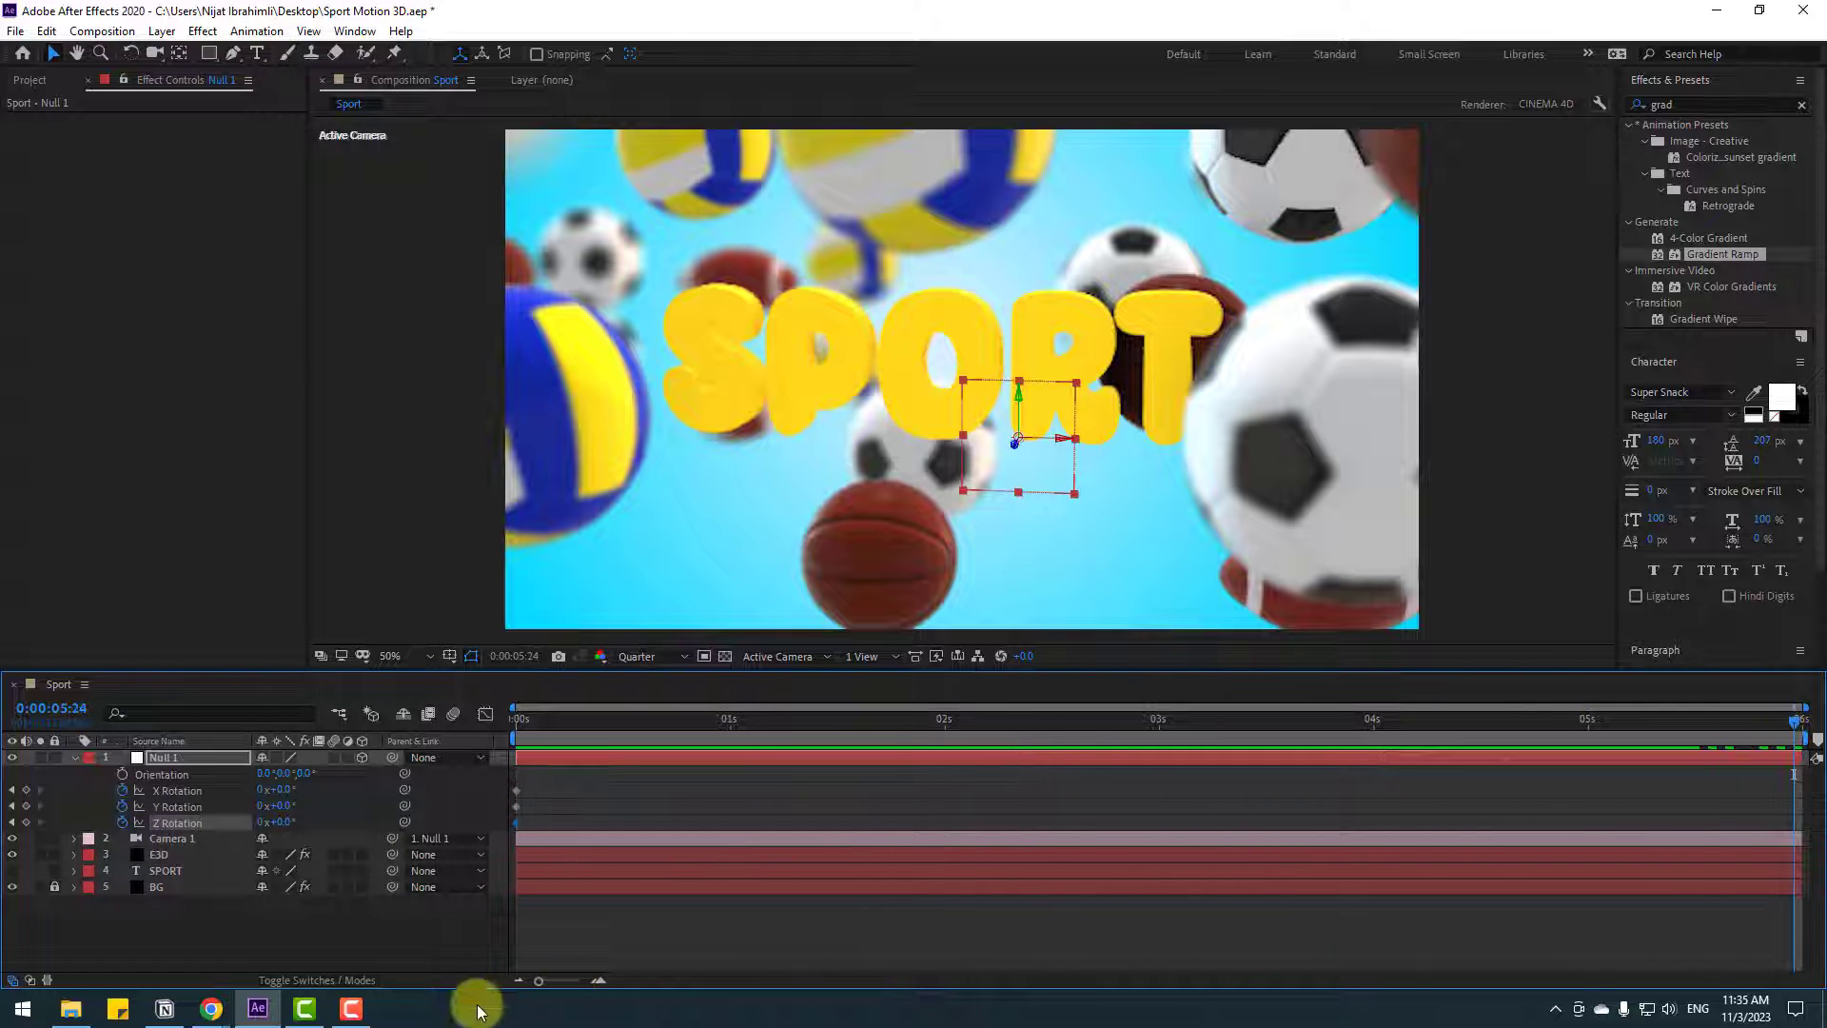
pyautogui.click(360, 933)
pyautogui.moveTo(284, 807); pyautogui.dragTo(271, 806)
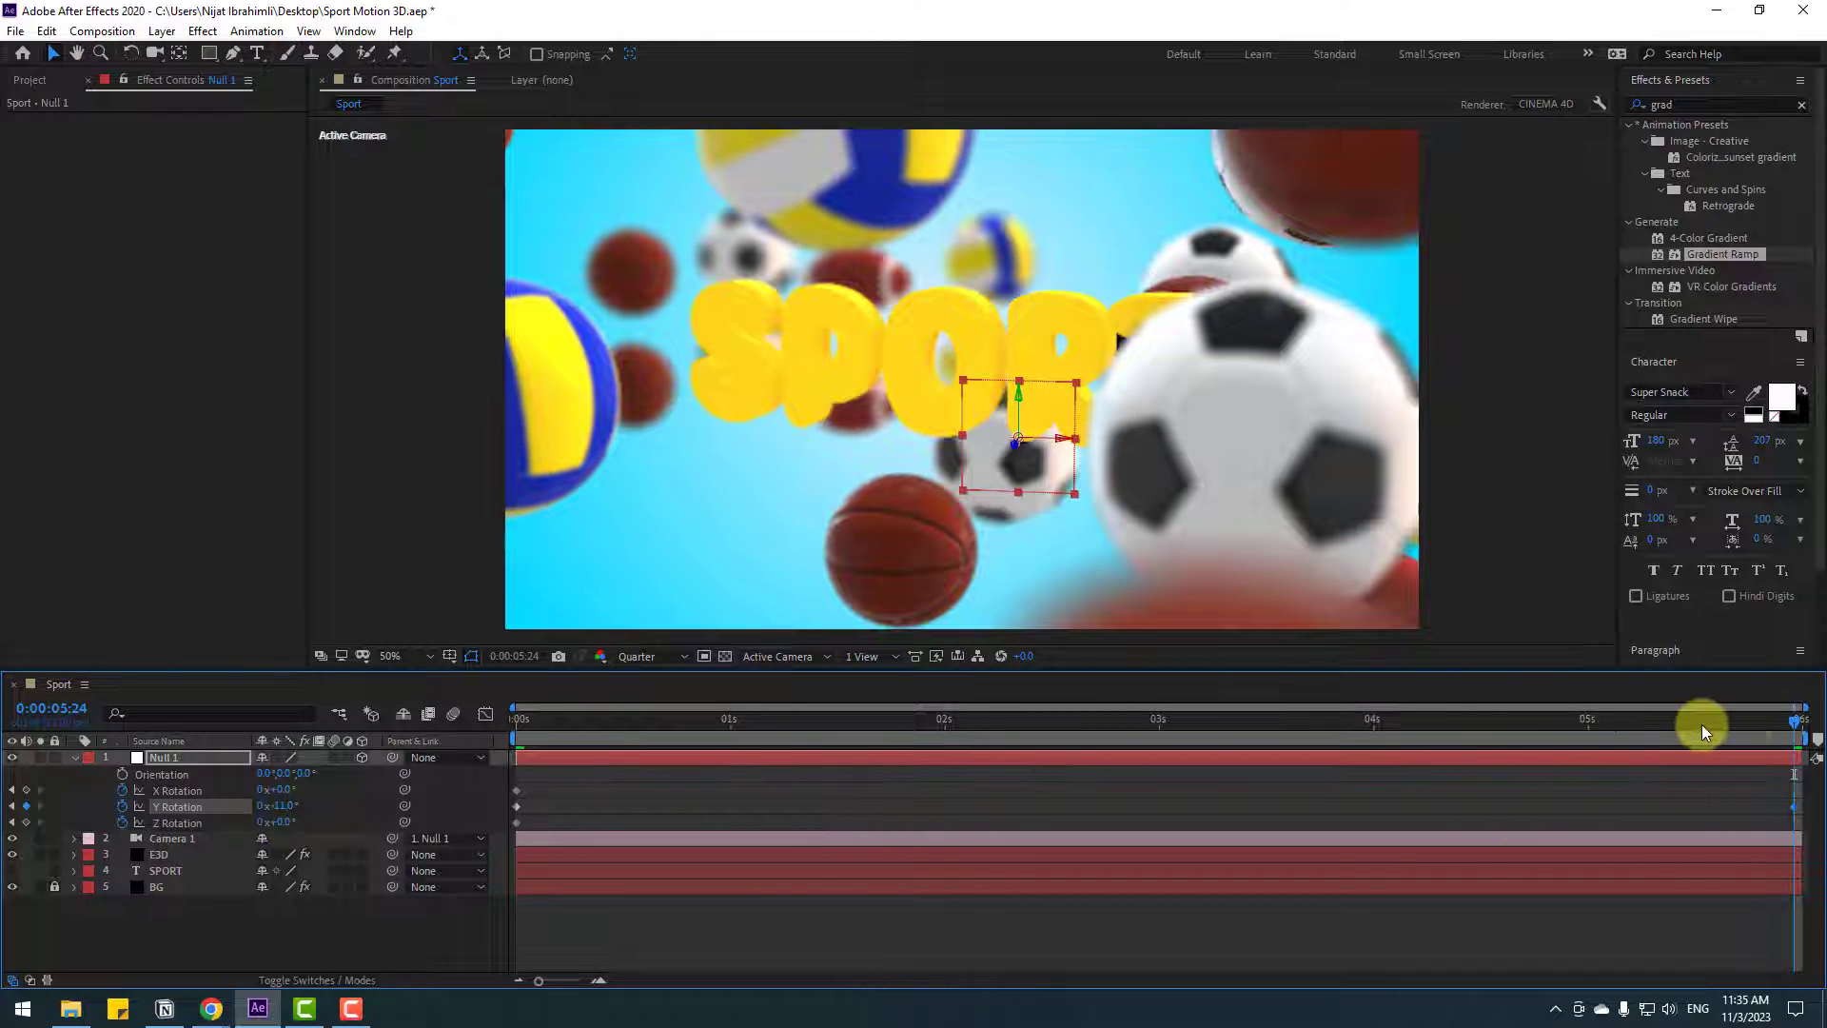
pyautogui.moveTo(1702, 723); pyautogui.dragTo(522, 722)
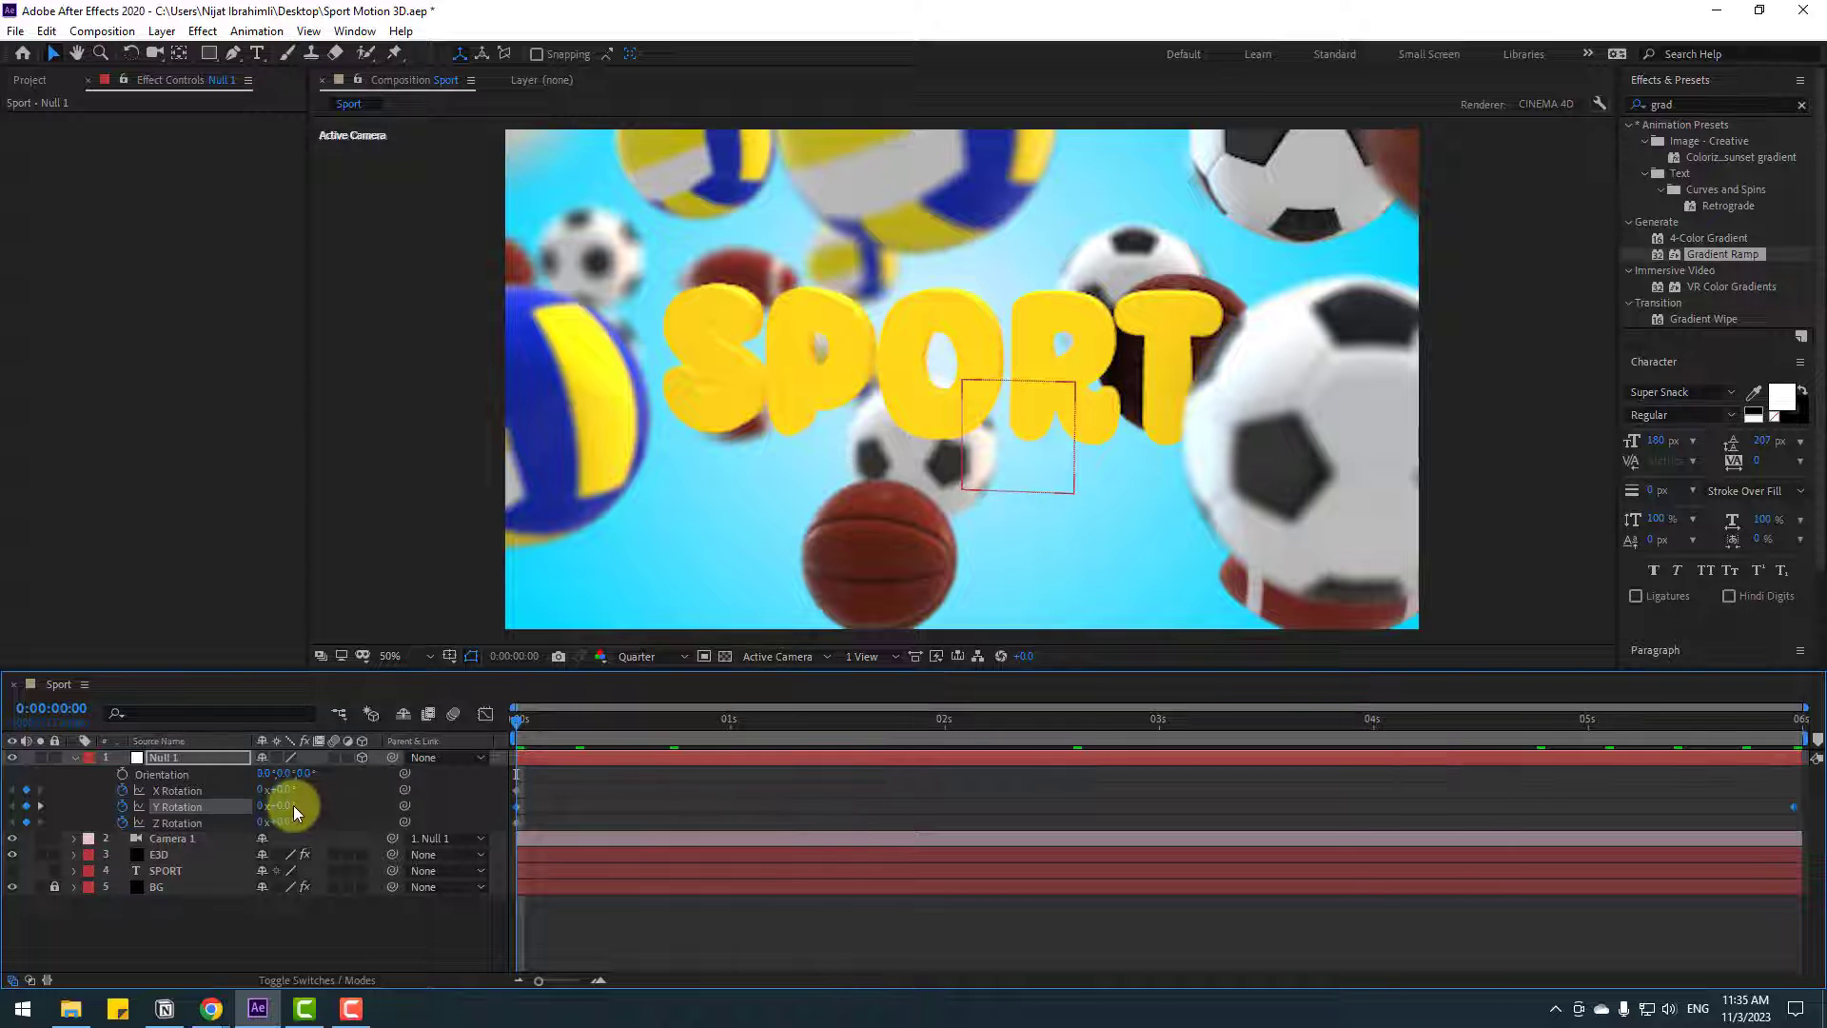
pyautogui.moveTo(295, 805); pyautogui.dragTo(297, 804)
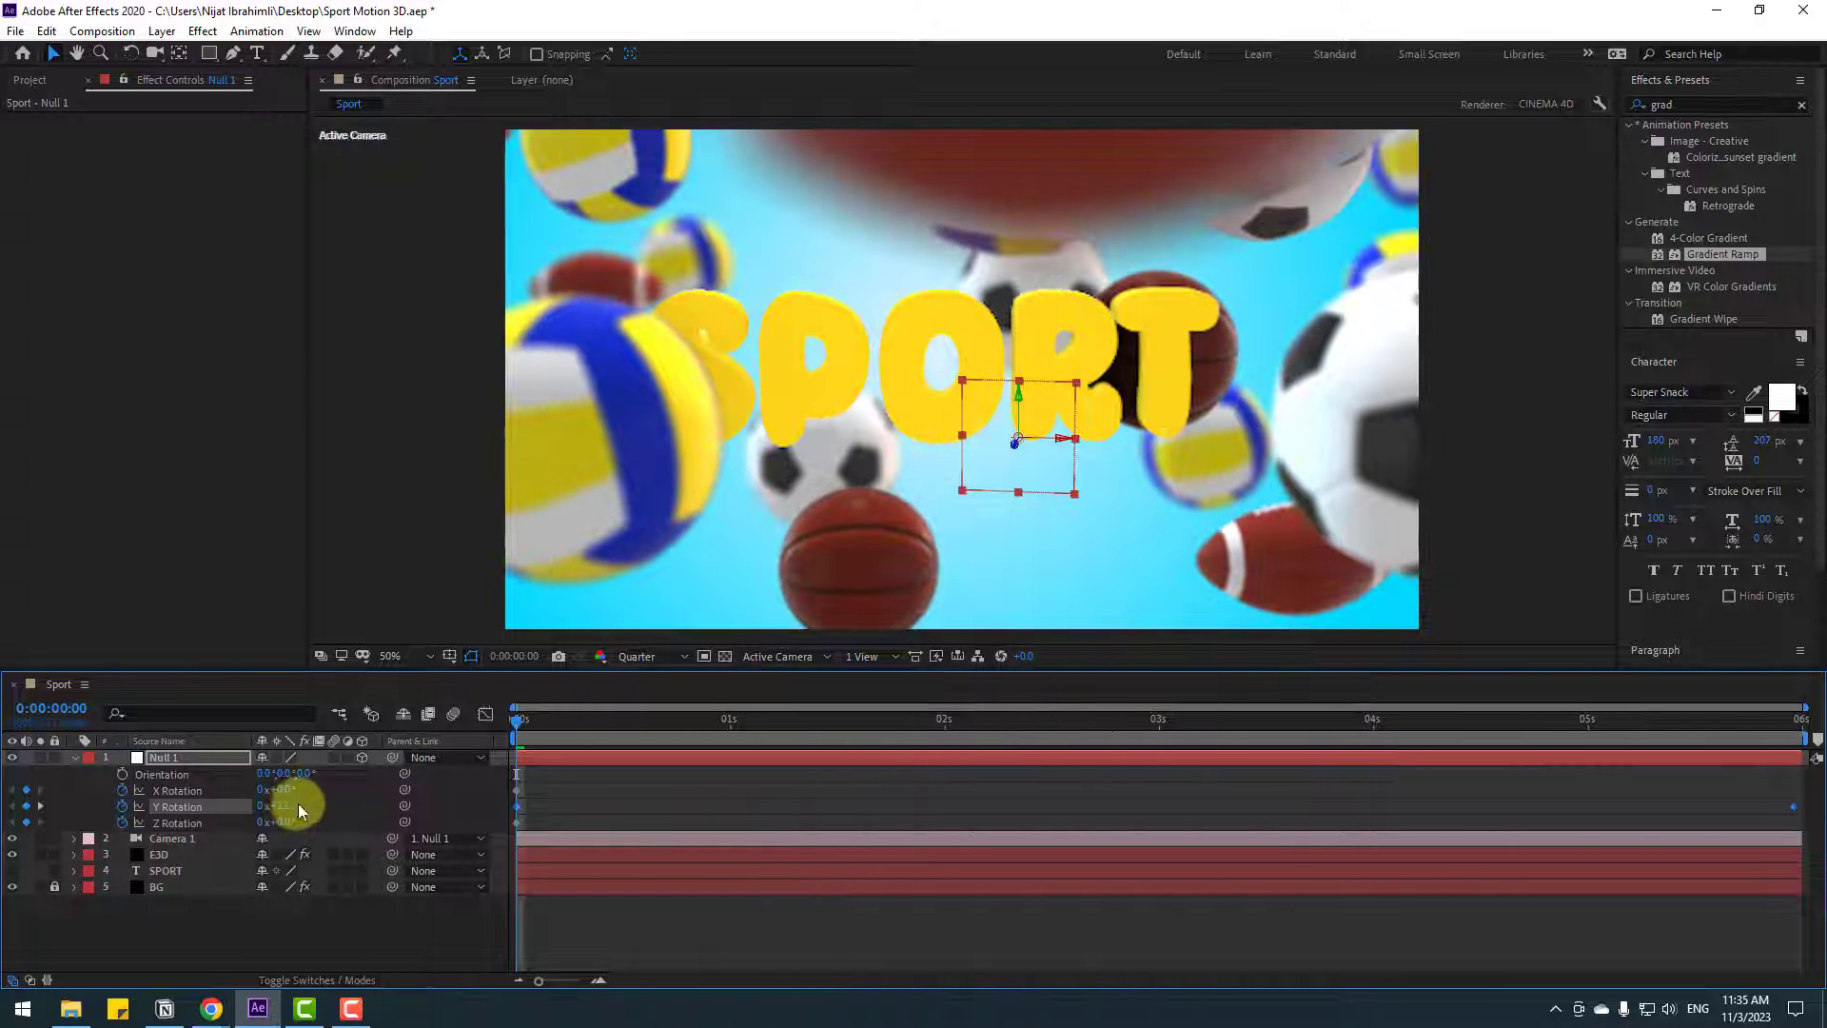
# - Preview the animation, and animate Null 1's Z Rotation from 6° at 0:00:00:00 to -5° at 0:00:05:24
pyautogui.press('space')
pyautogui.press('space')
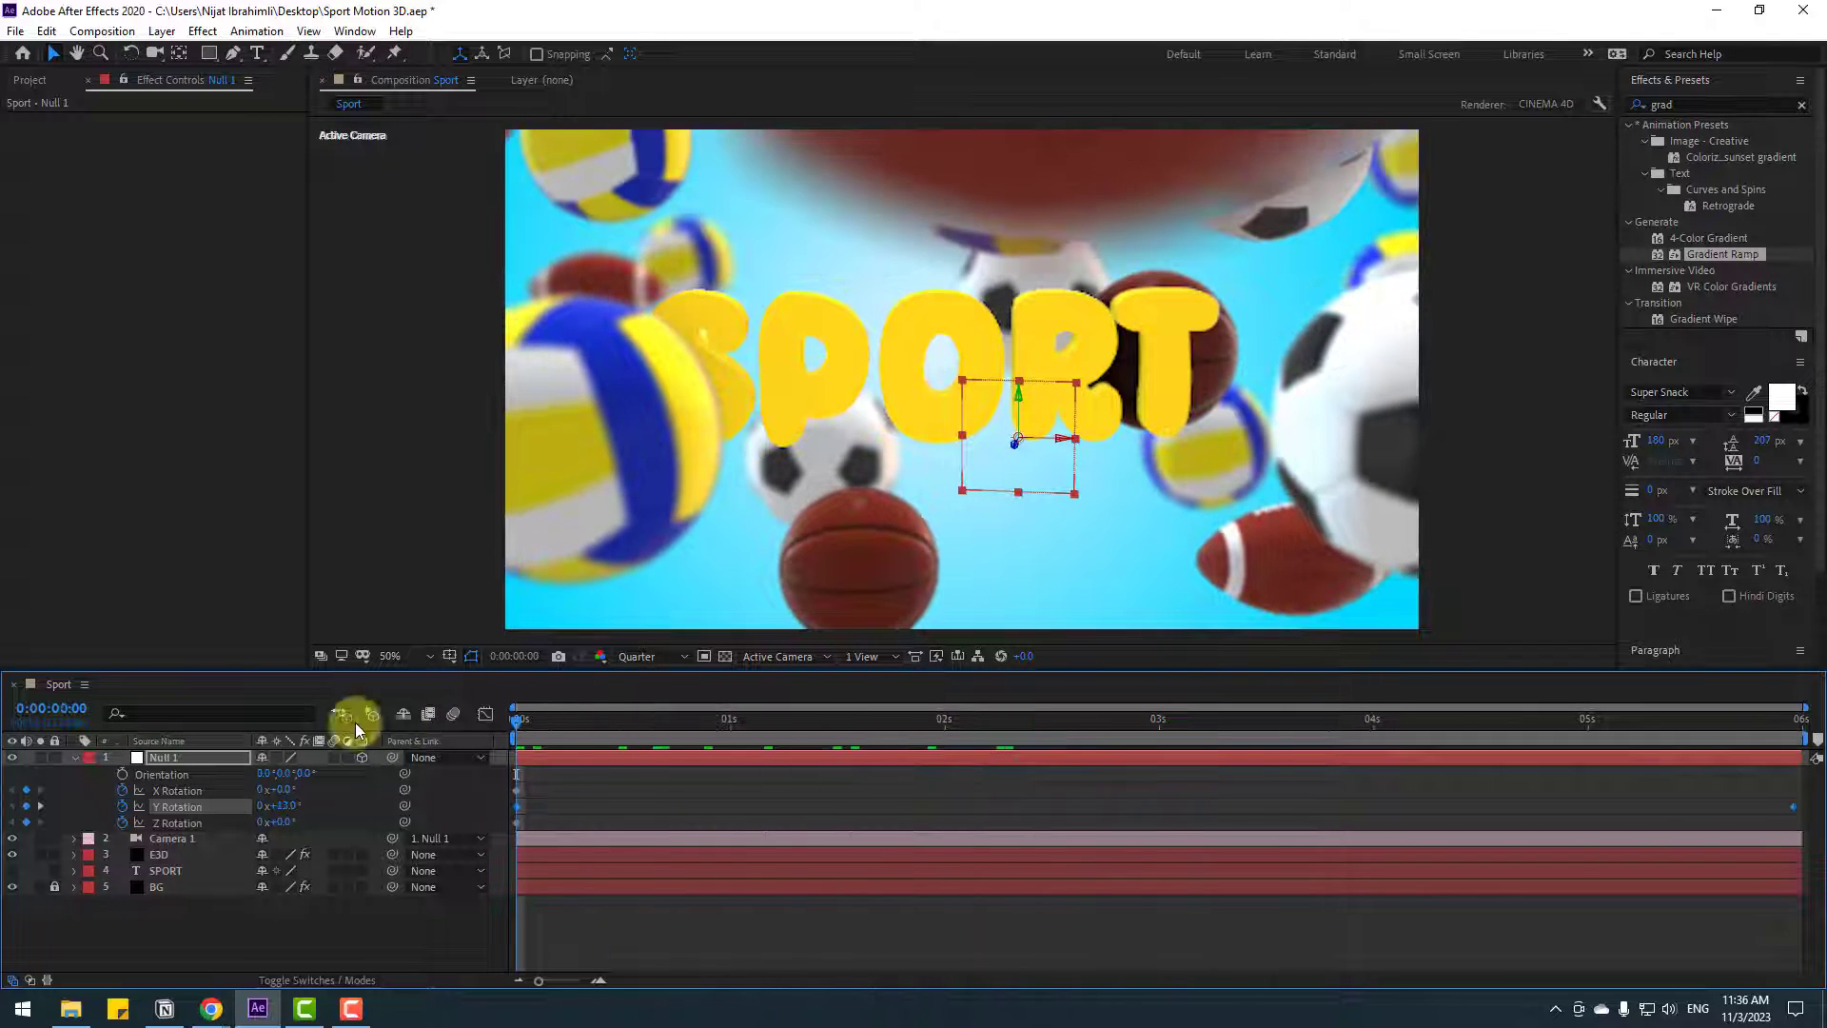
pyautogui.moveTo(279, 822); pyautogui.dragTo(285, 822)
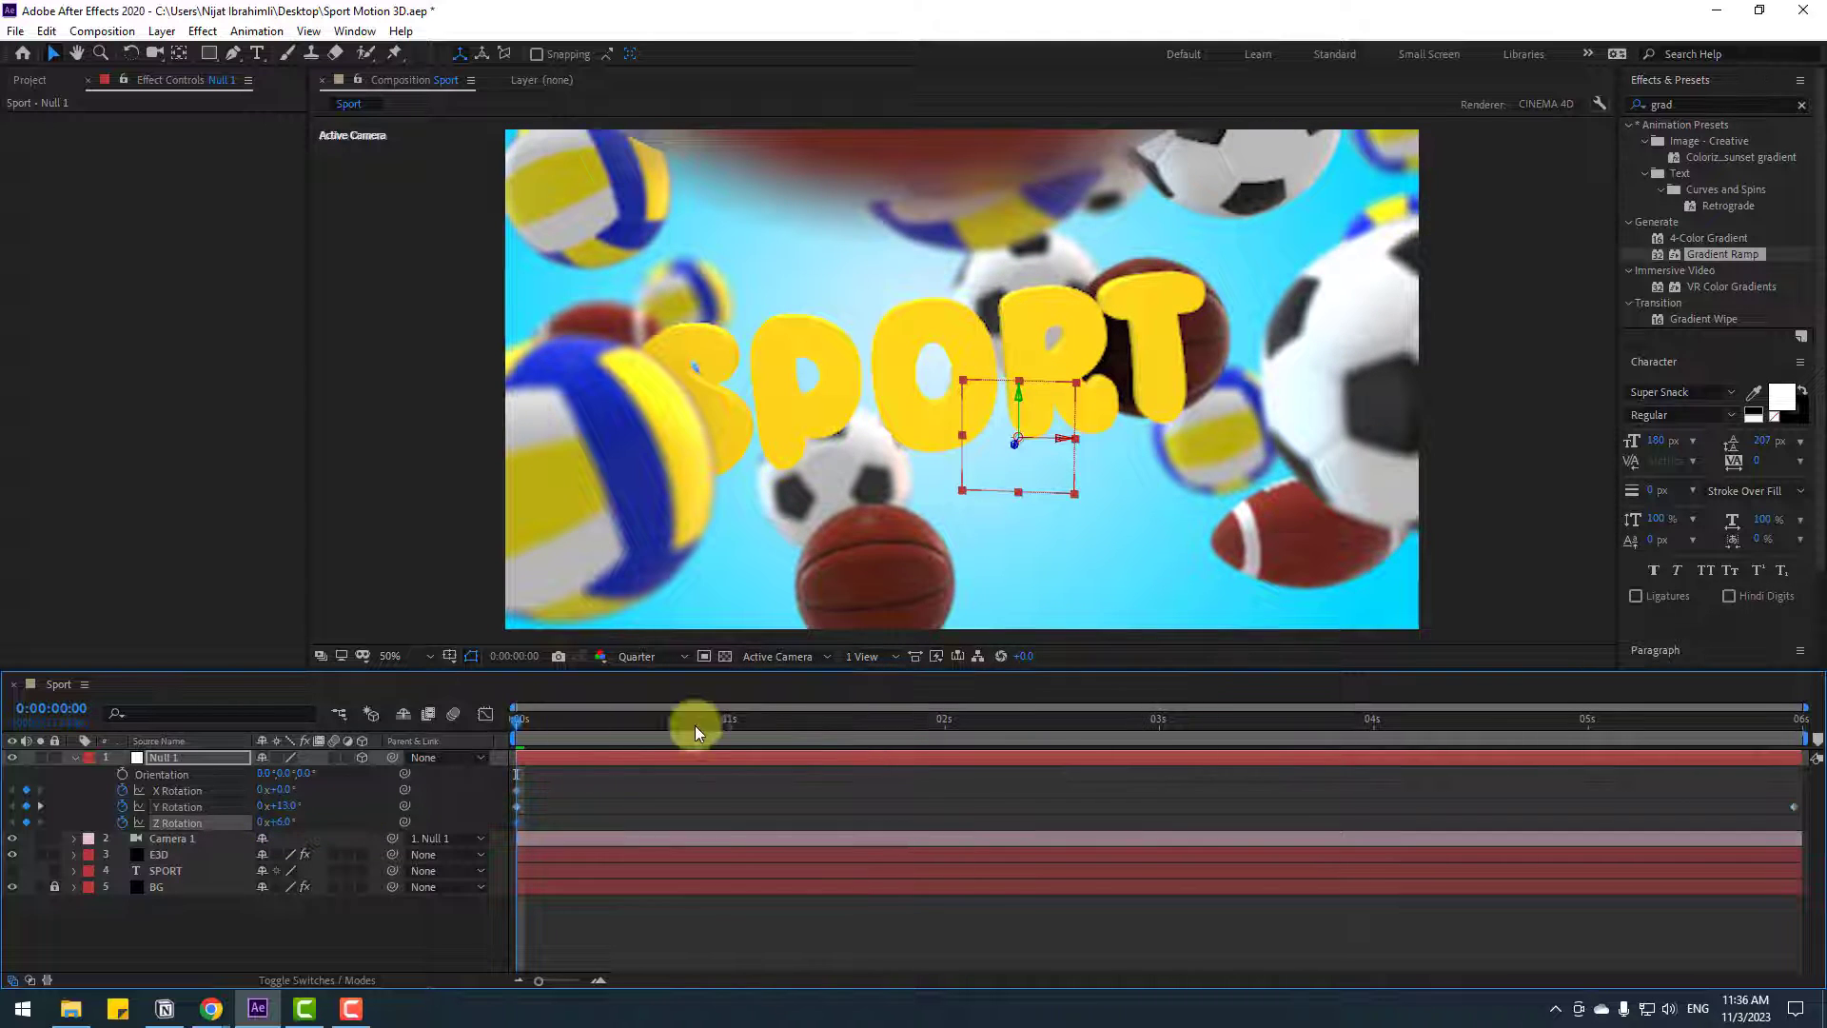
pyautogui.moveTo(695, 725); pyautogui.dragTo(1803, 726)
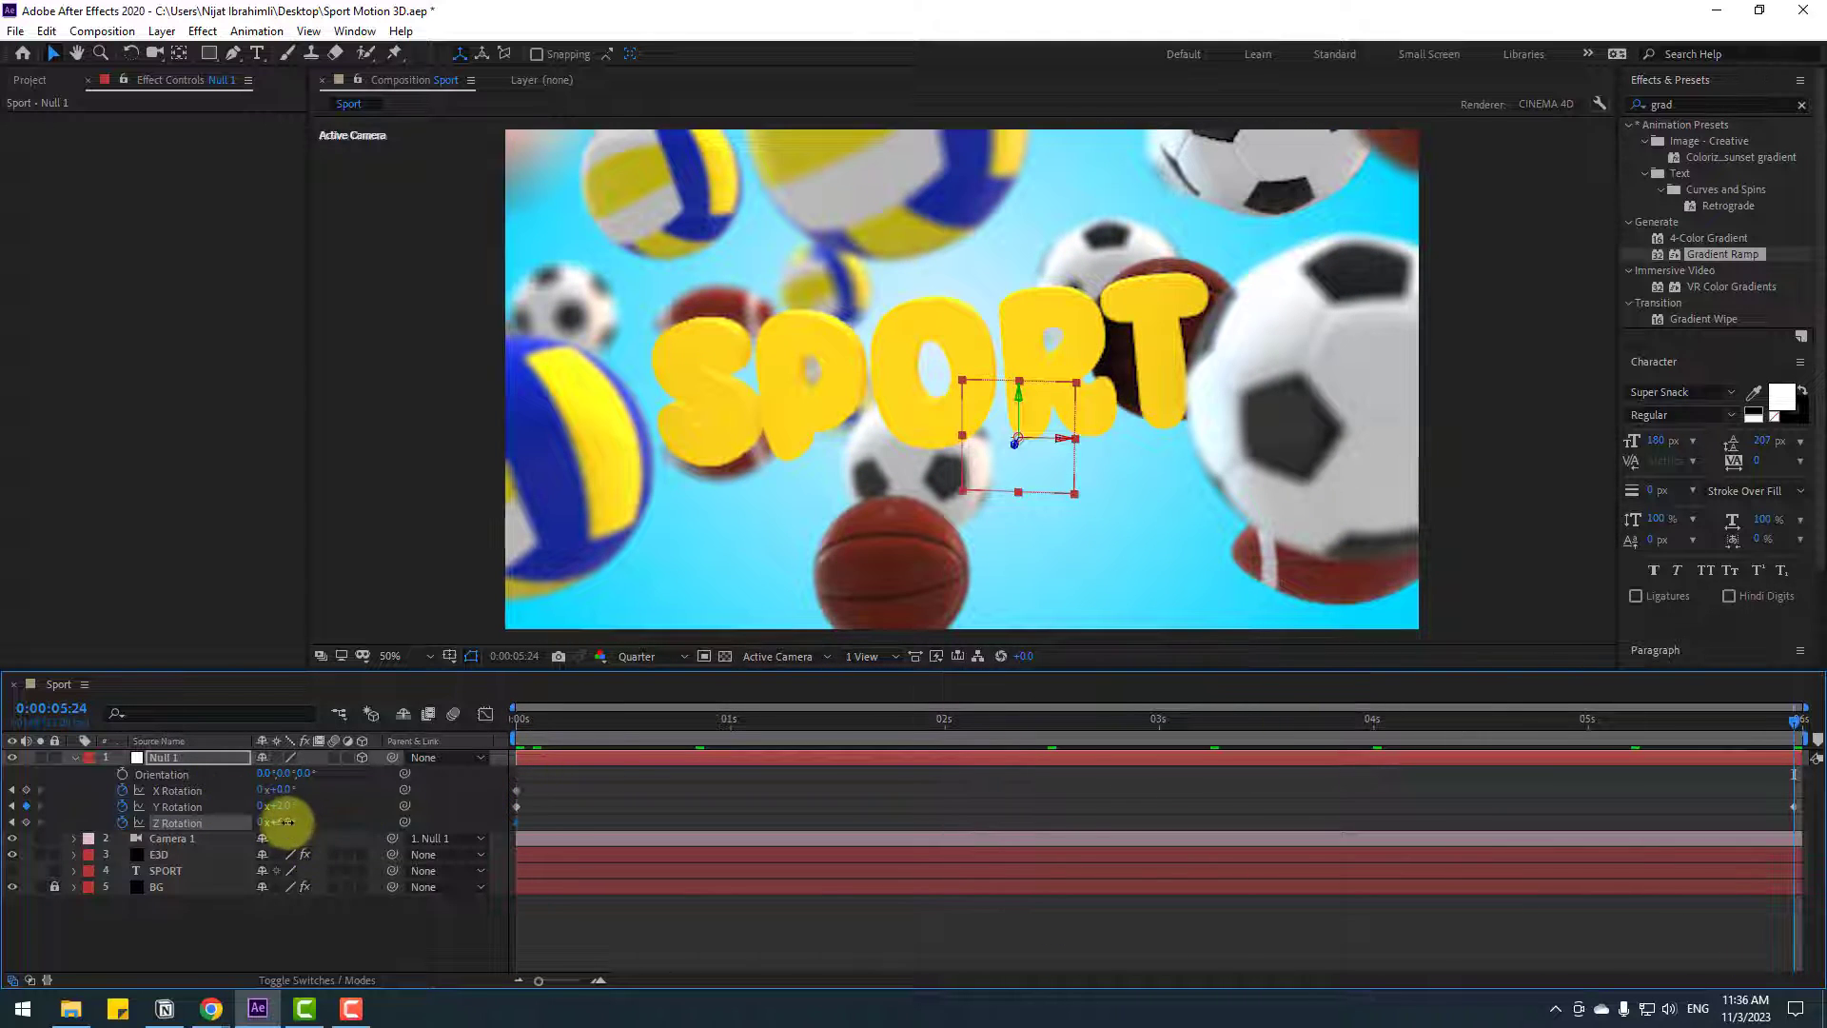
pyautogui.moveTo(286, 823); pyautogui.dragTo(277, 824)
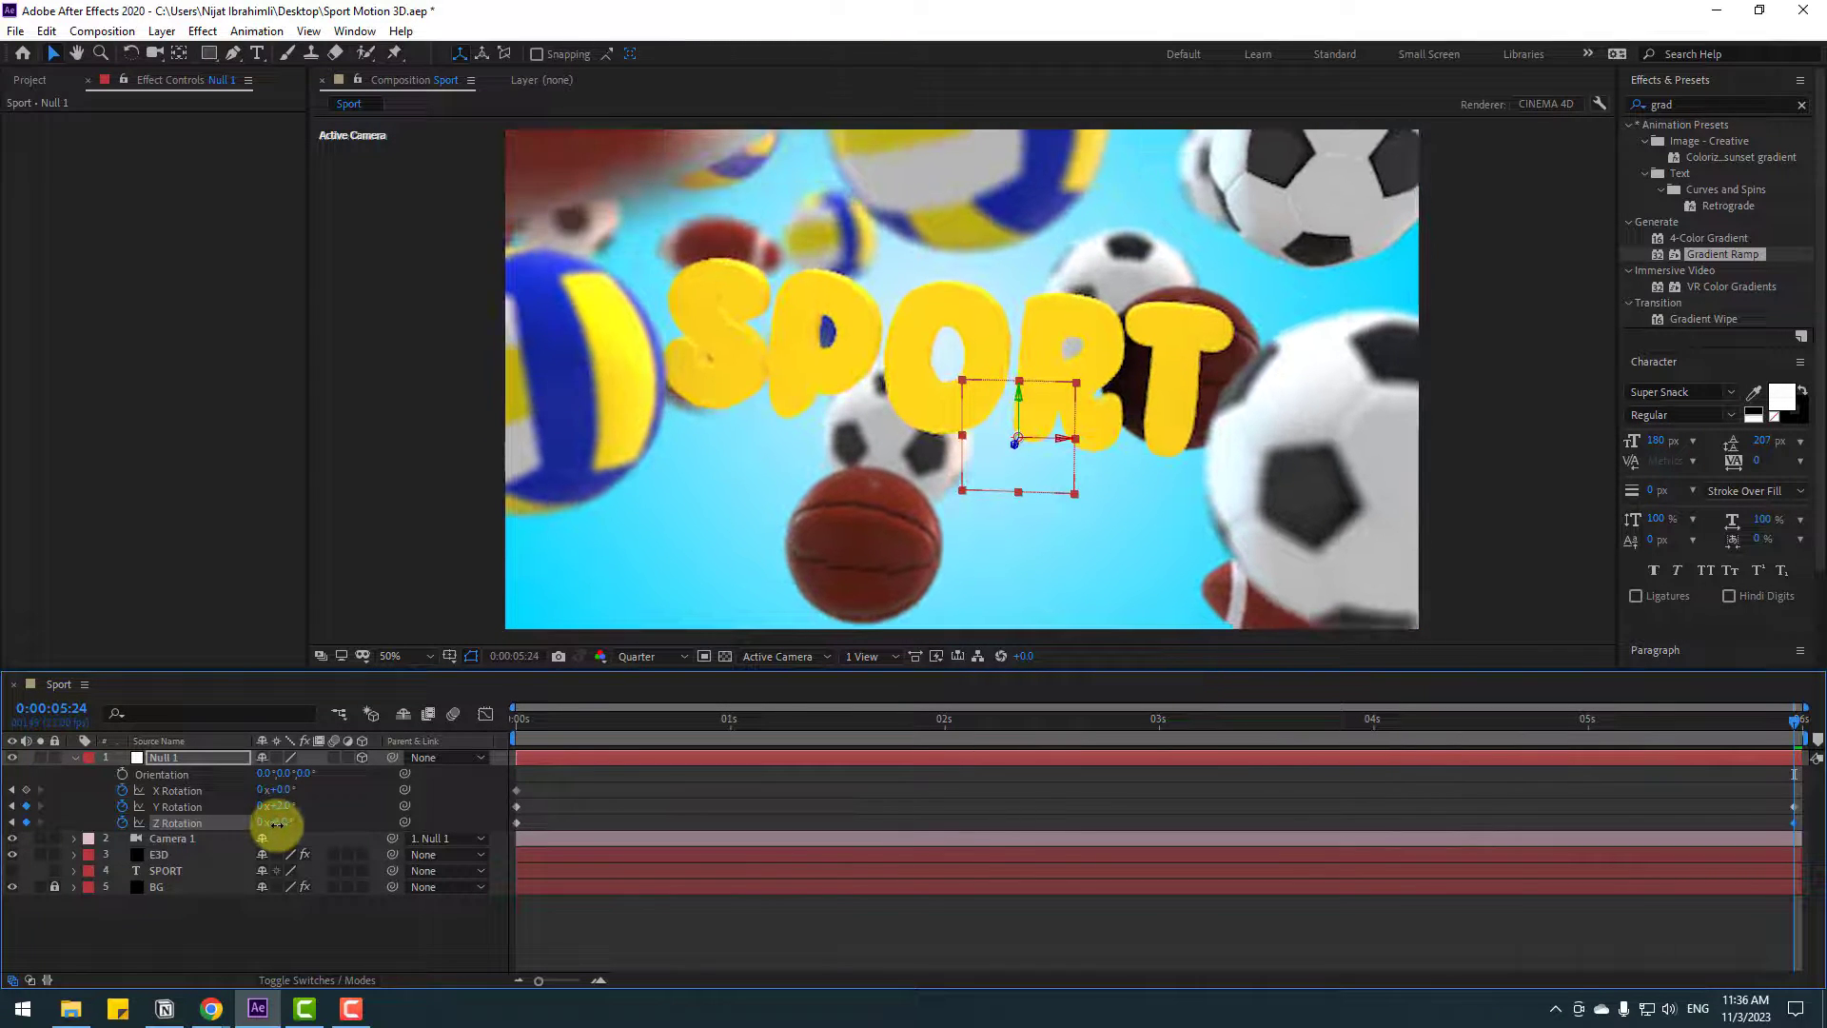
pyautogui.moveTo(1792, 720)
pyautogui.mouseDown()
pyautogui.moveTo(814, 756)
pyautogui.moveTo(362, 801)
pyautogui.moveTo(1803, 723)
pyautogui.mouseUp()
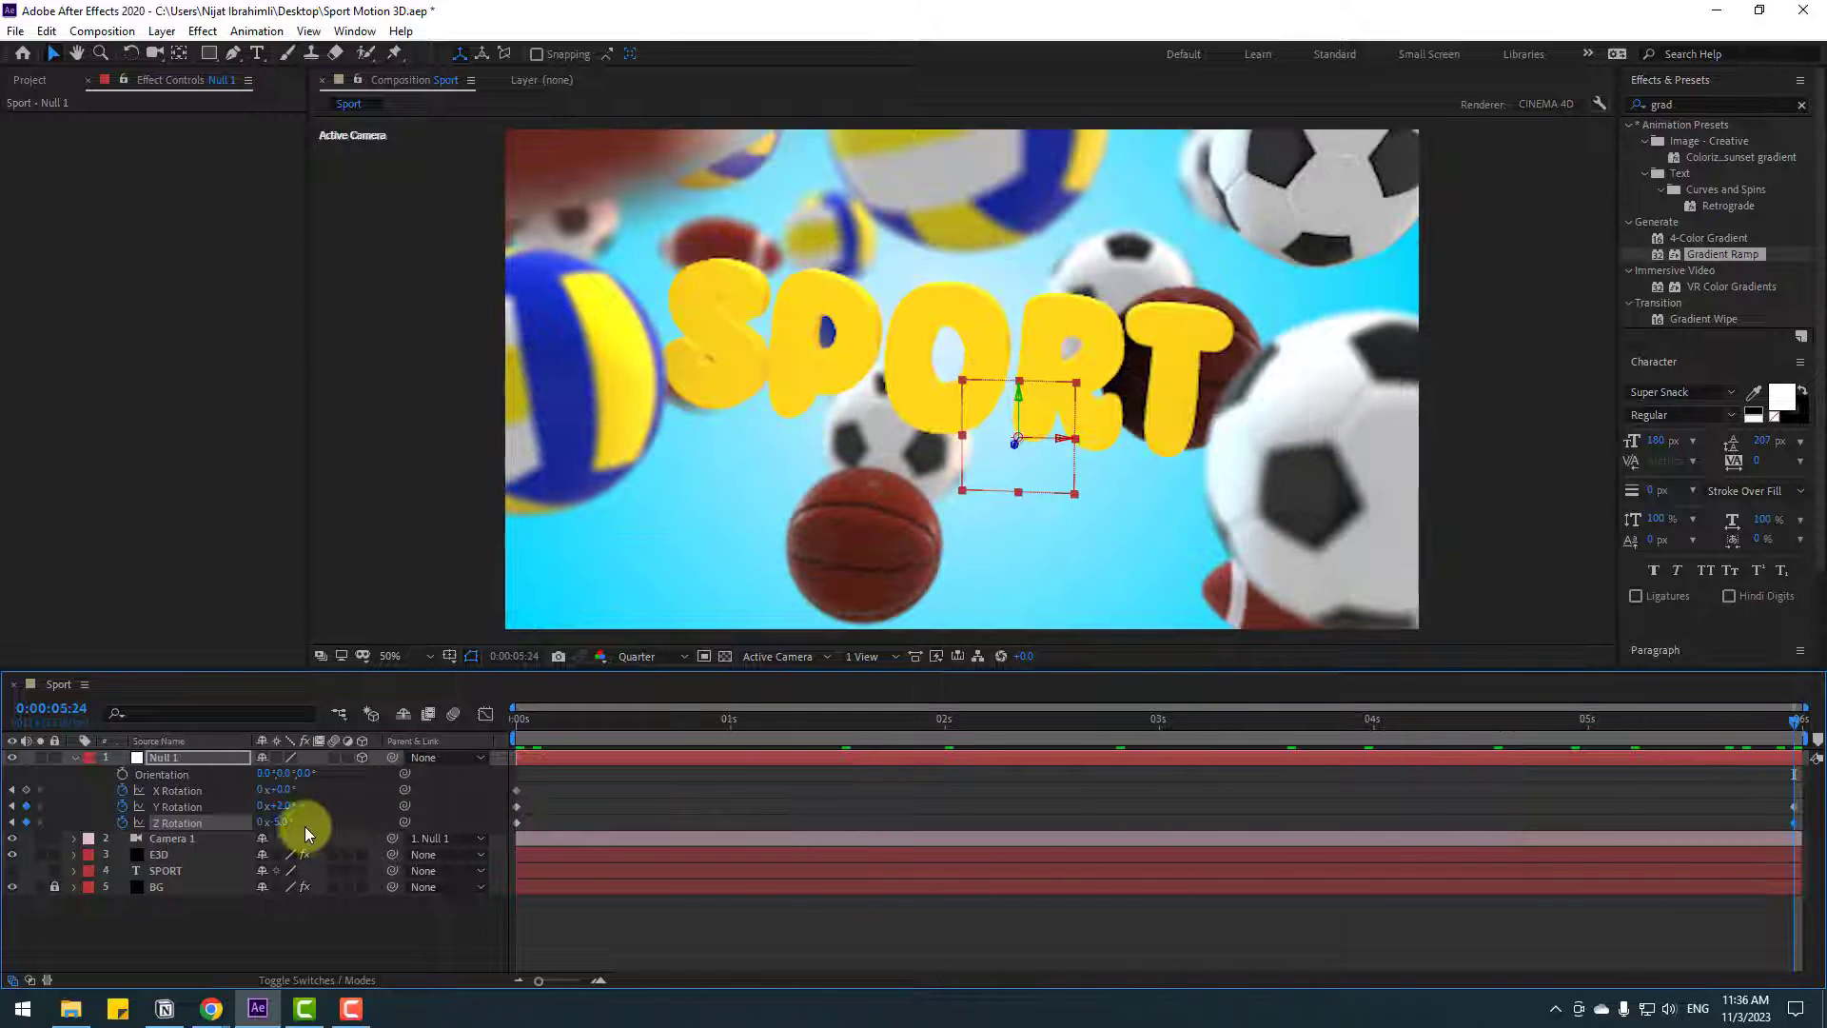
# - Animate Null 1's X Rotation with a new start value and 9° at 0:00:05:24, and preview the camera move
pyautogui.moveTo(286, 790); pyautogui.dragTo(289, 789)
pyautogui.moveTo(1602, 724); pyautogui.dragTo(277, 787)
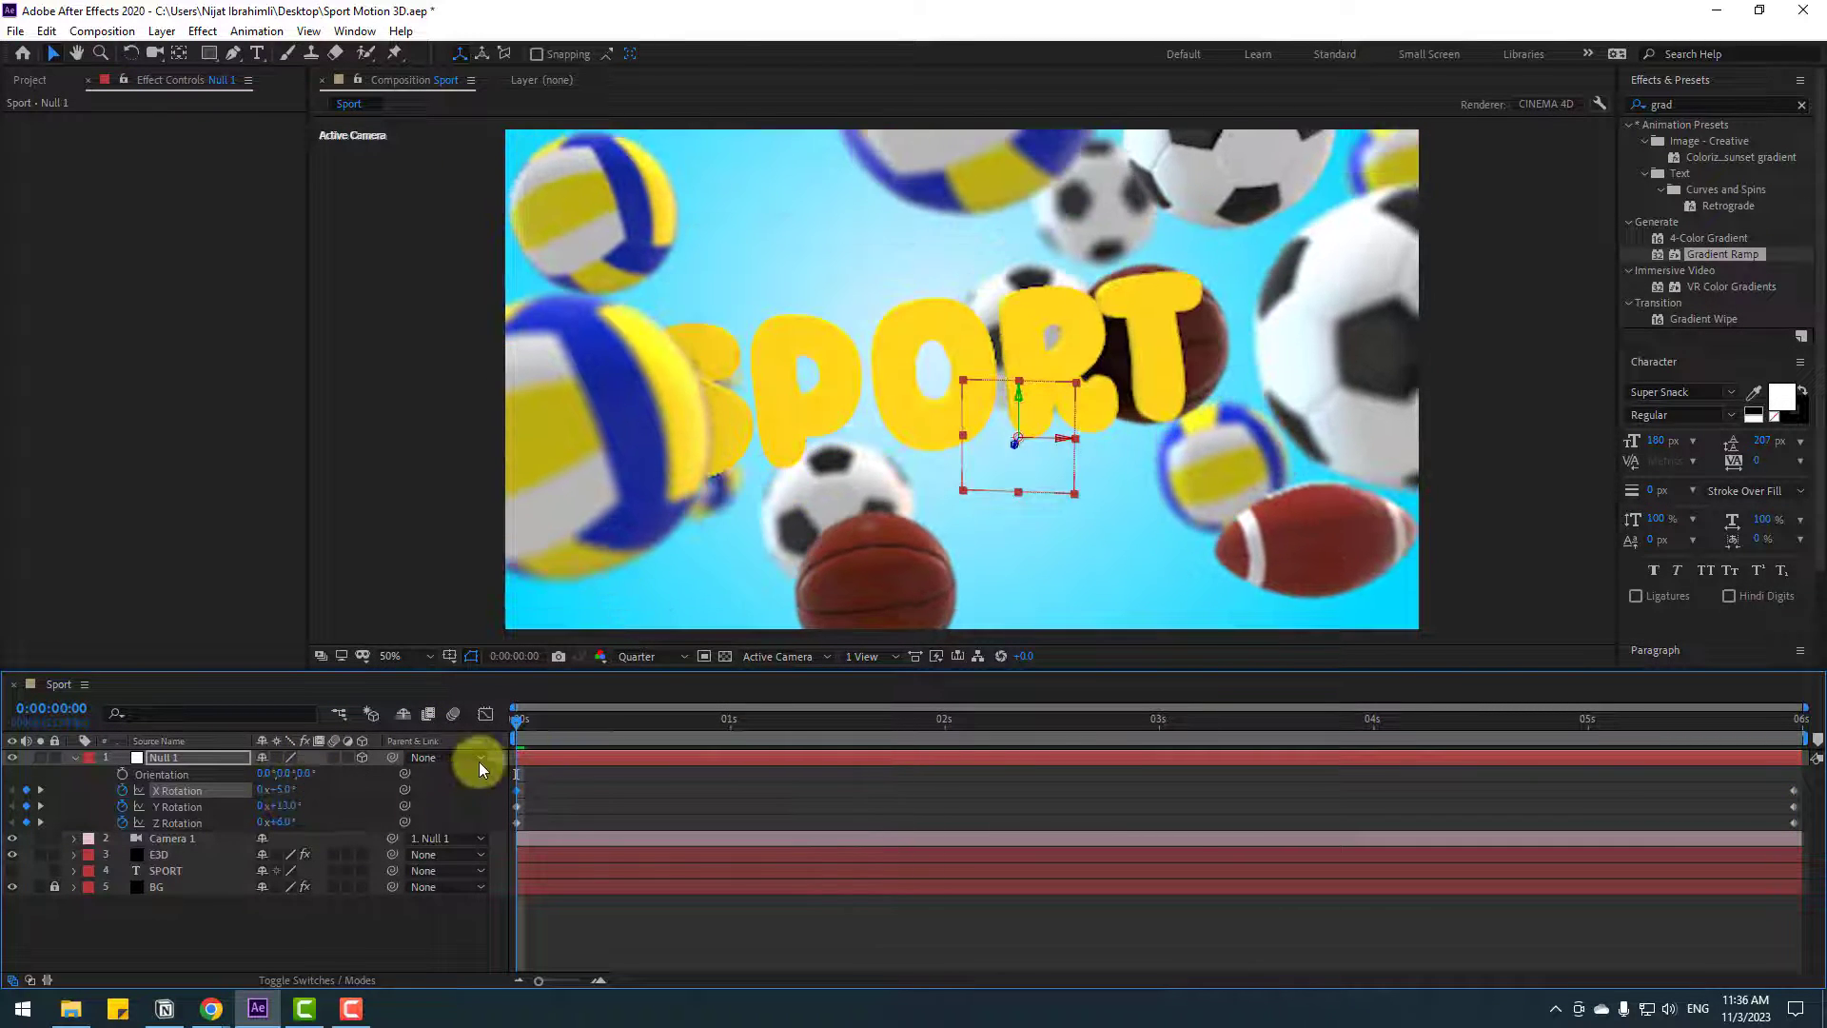
pyautogui.moveTo(869, 726); pyautogui.dragTo(1798, 723)
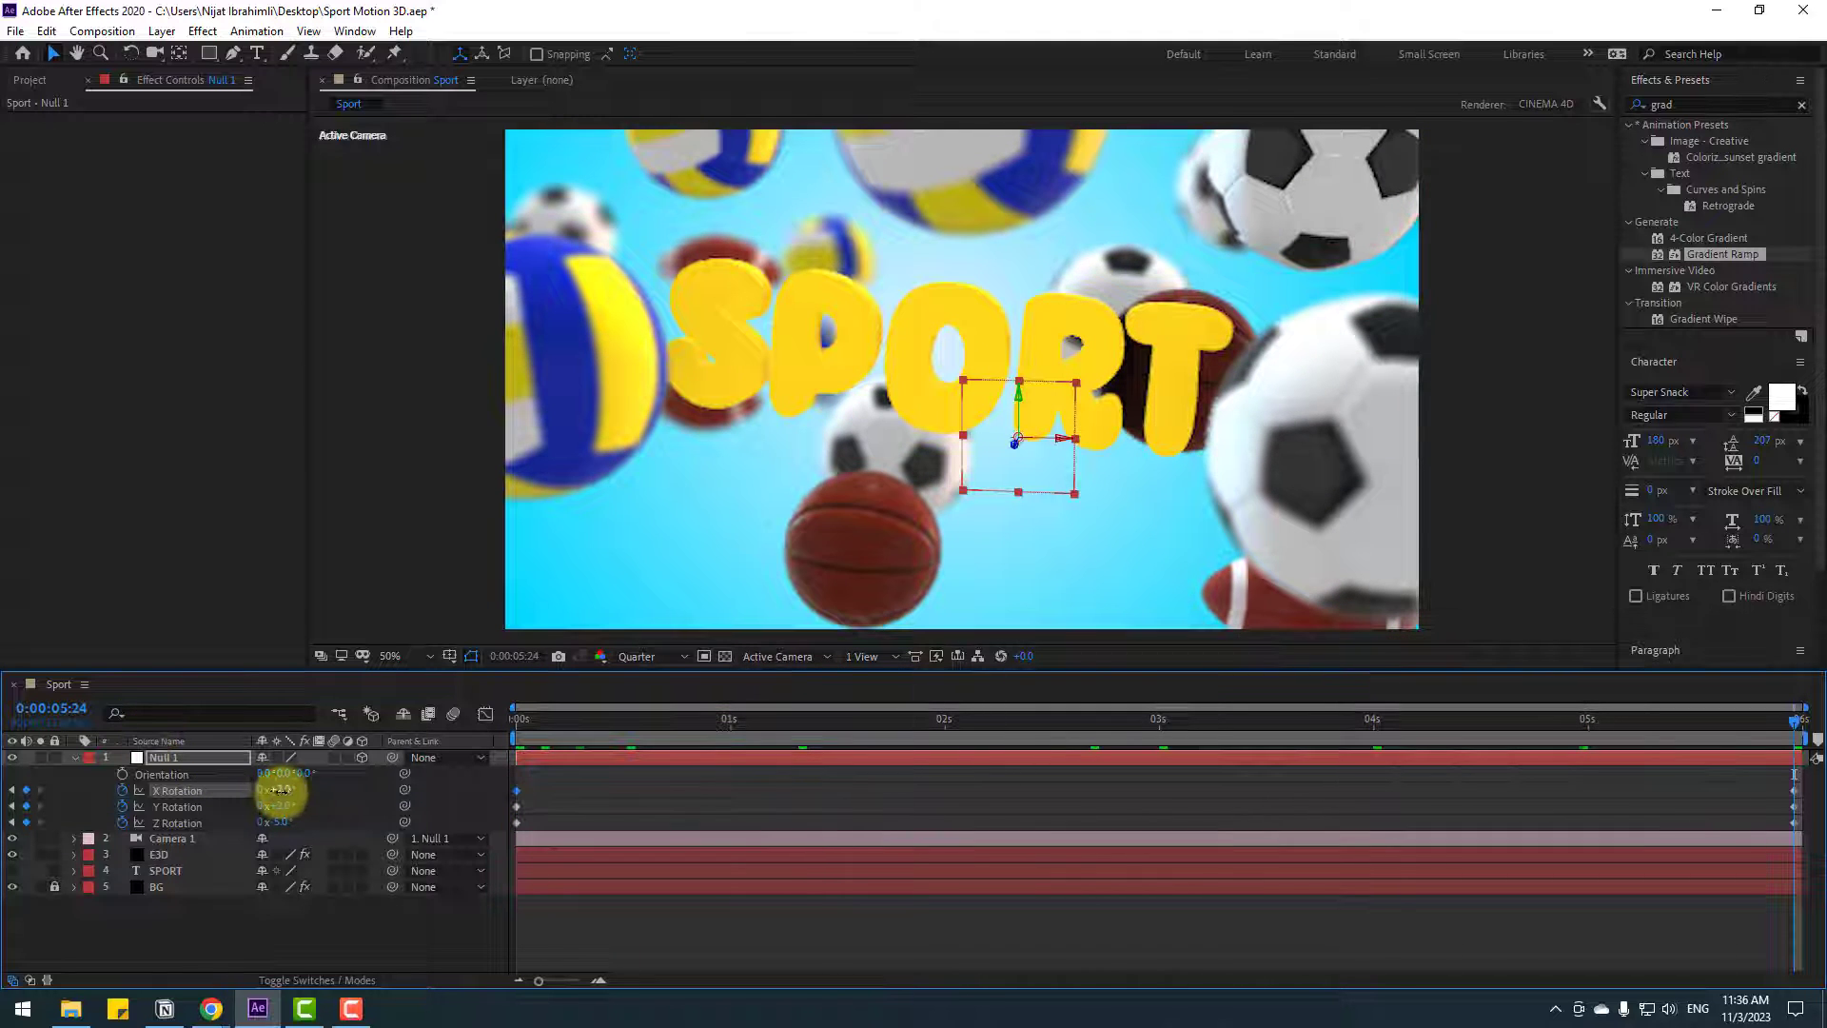
pyautogui.moveTo(278, 790); pyautogui.dragTo(286, 789)
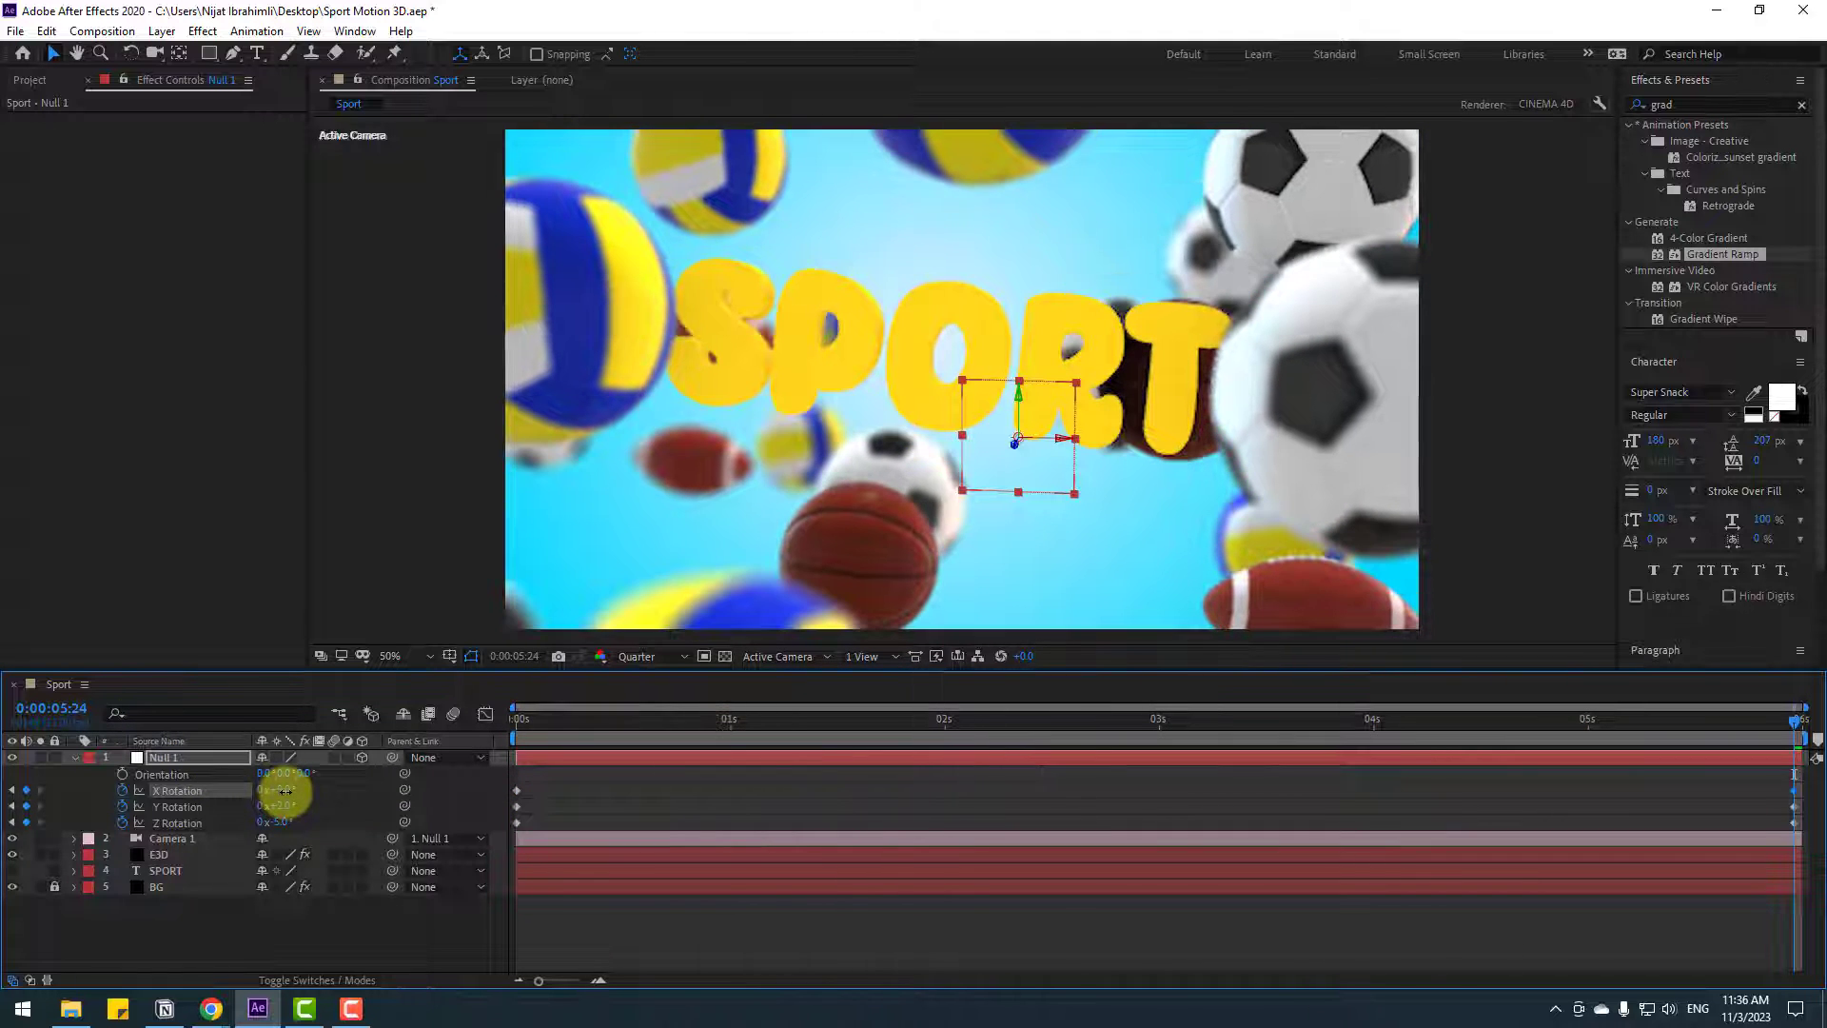
pyautogui.click(1311, 928)
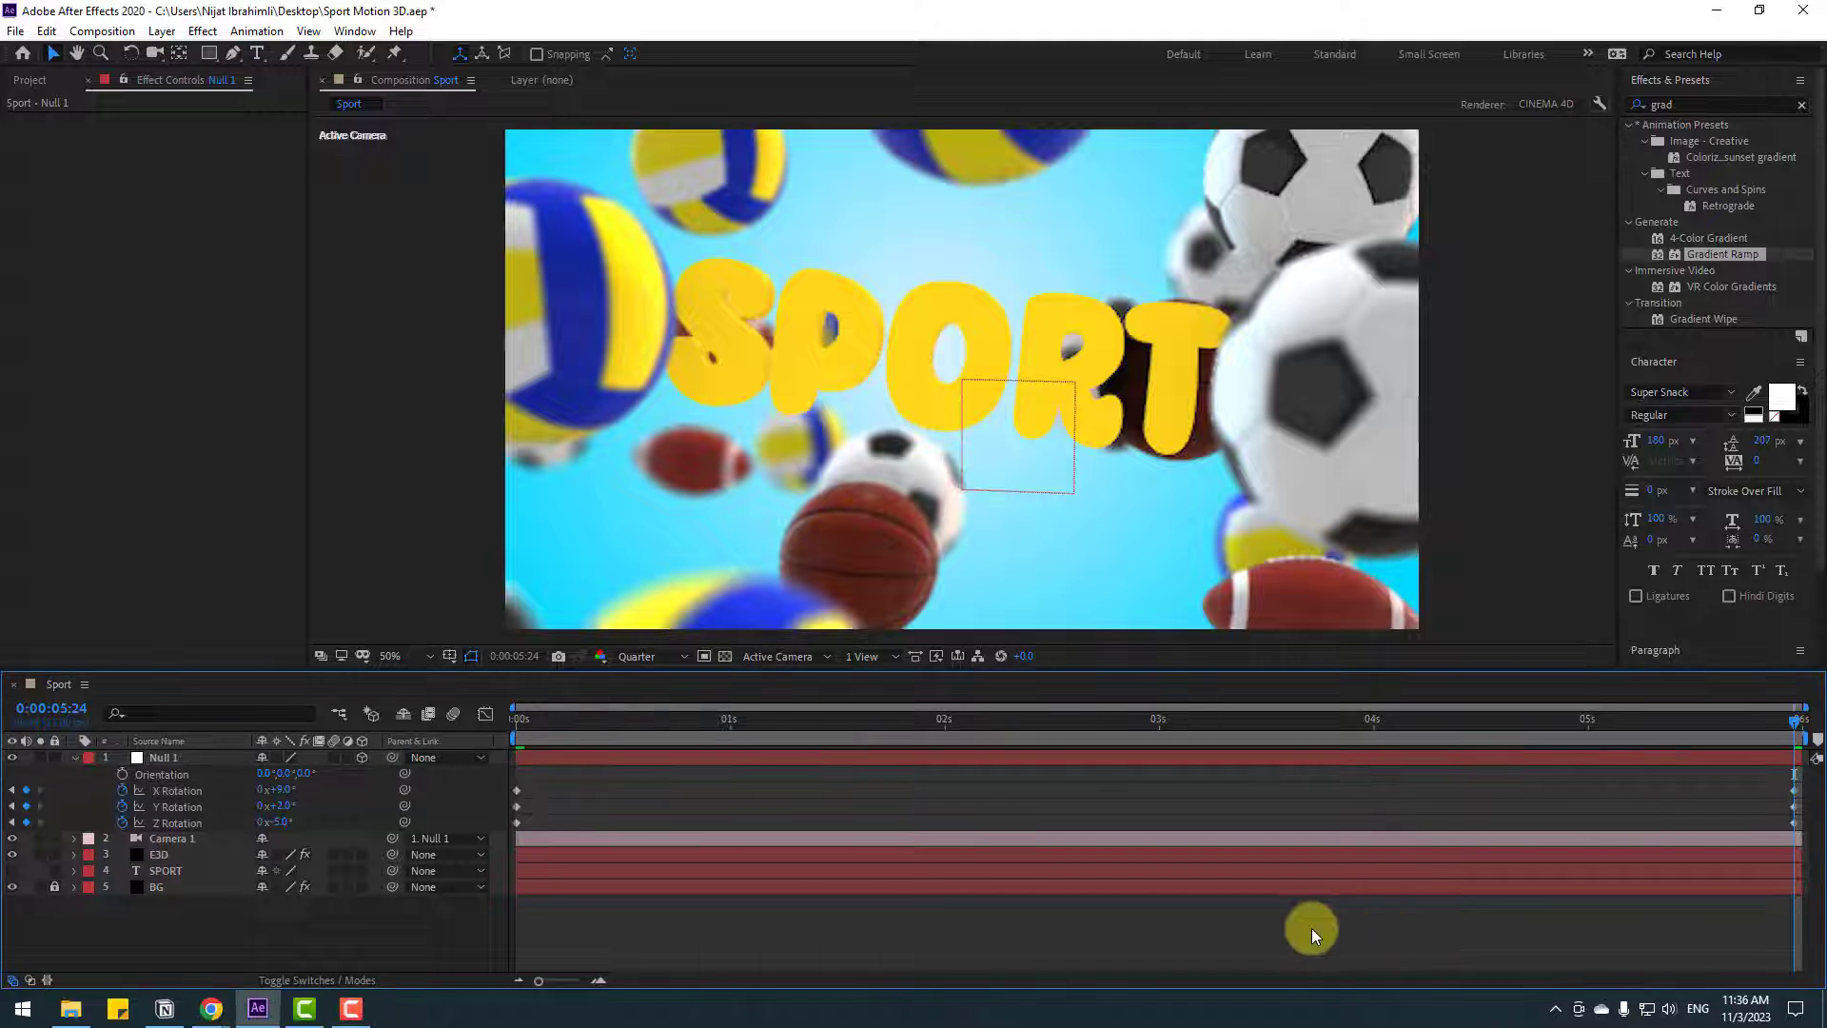
pyautogui.press('space')
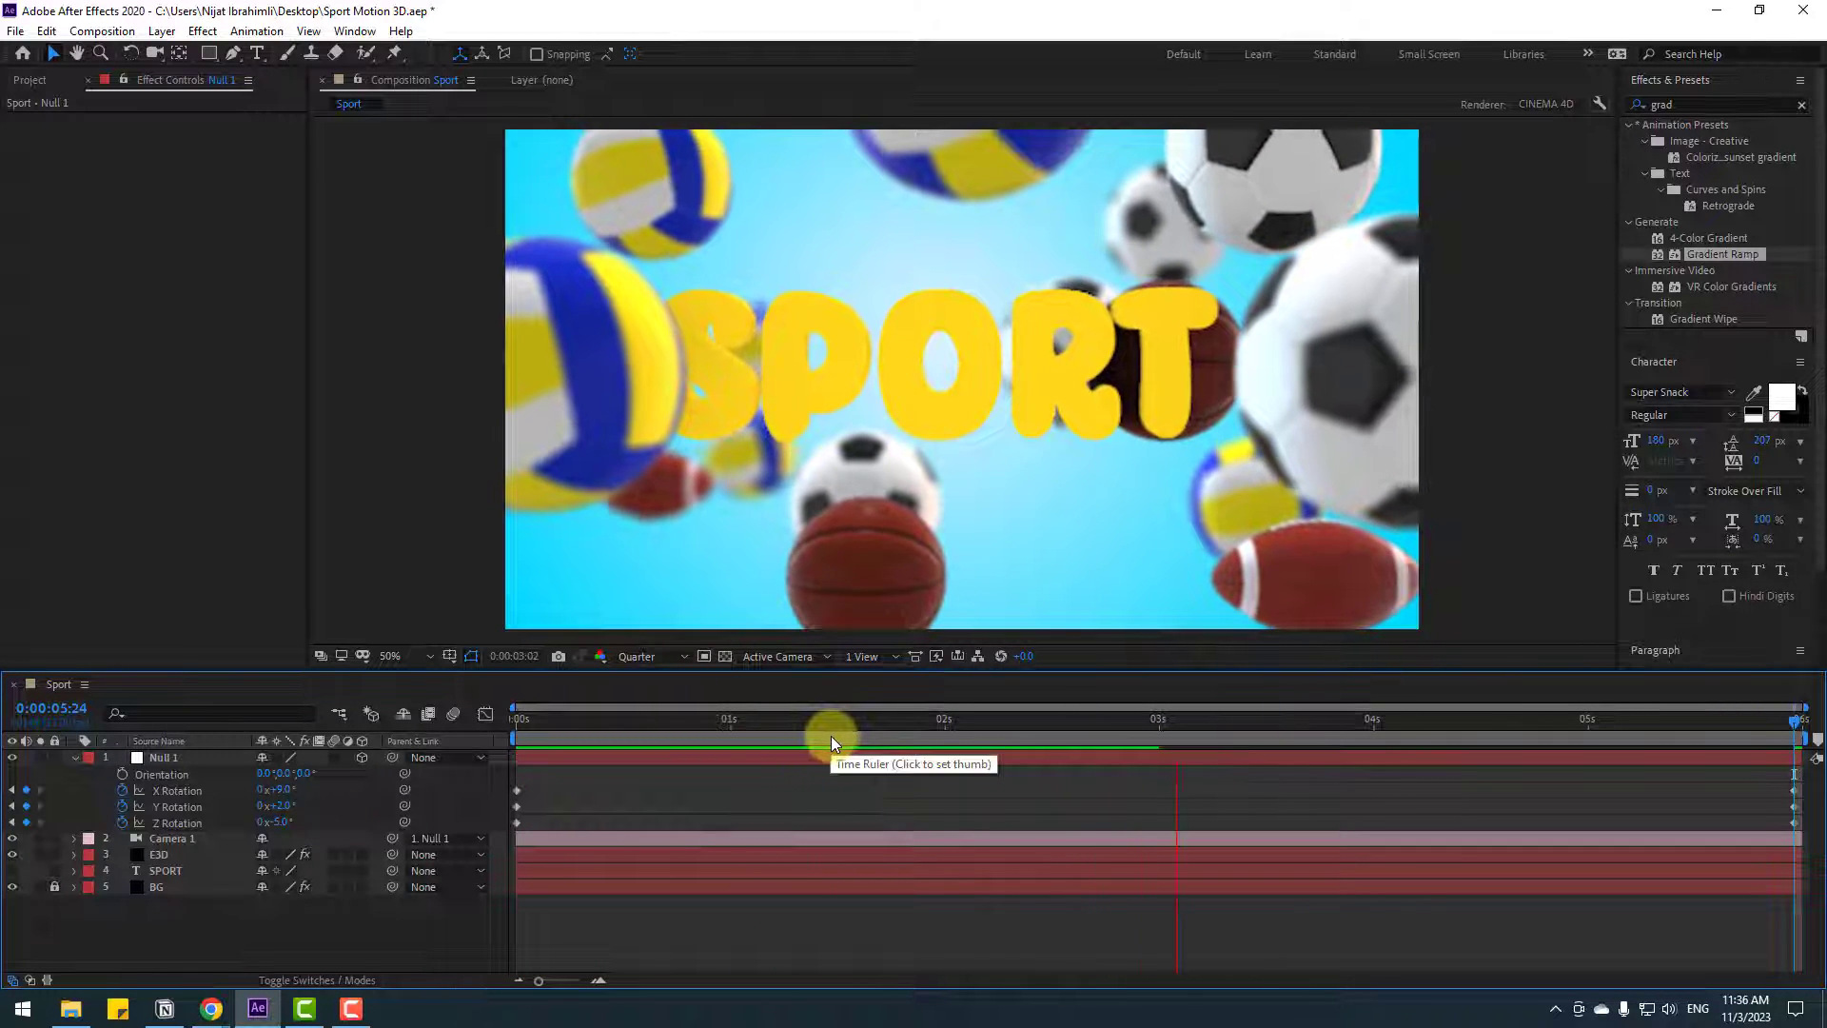
pyautogui.press('space')
# - Enable Multi-Object in the Particle Look settings of Group 1 in the E3D layer's Element effect
pyautogui.click(74, 758)
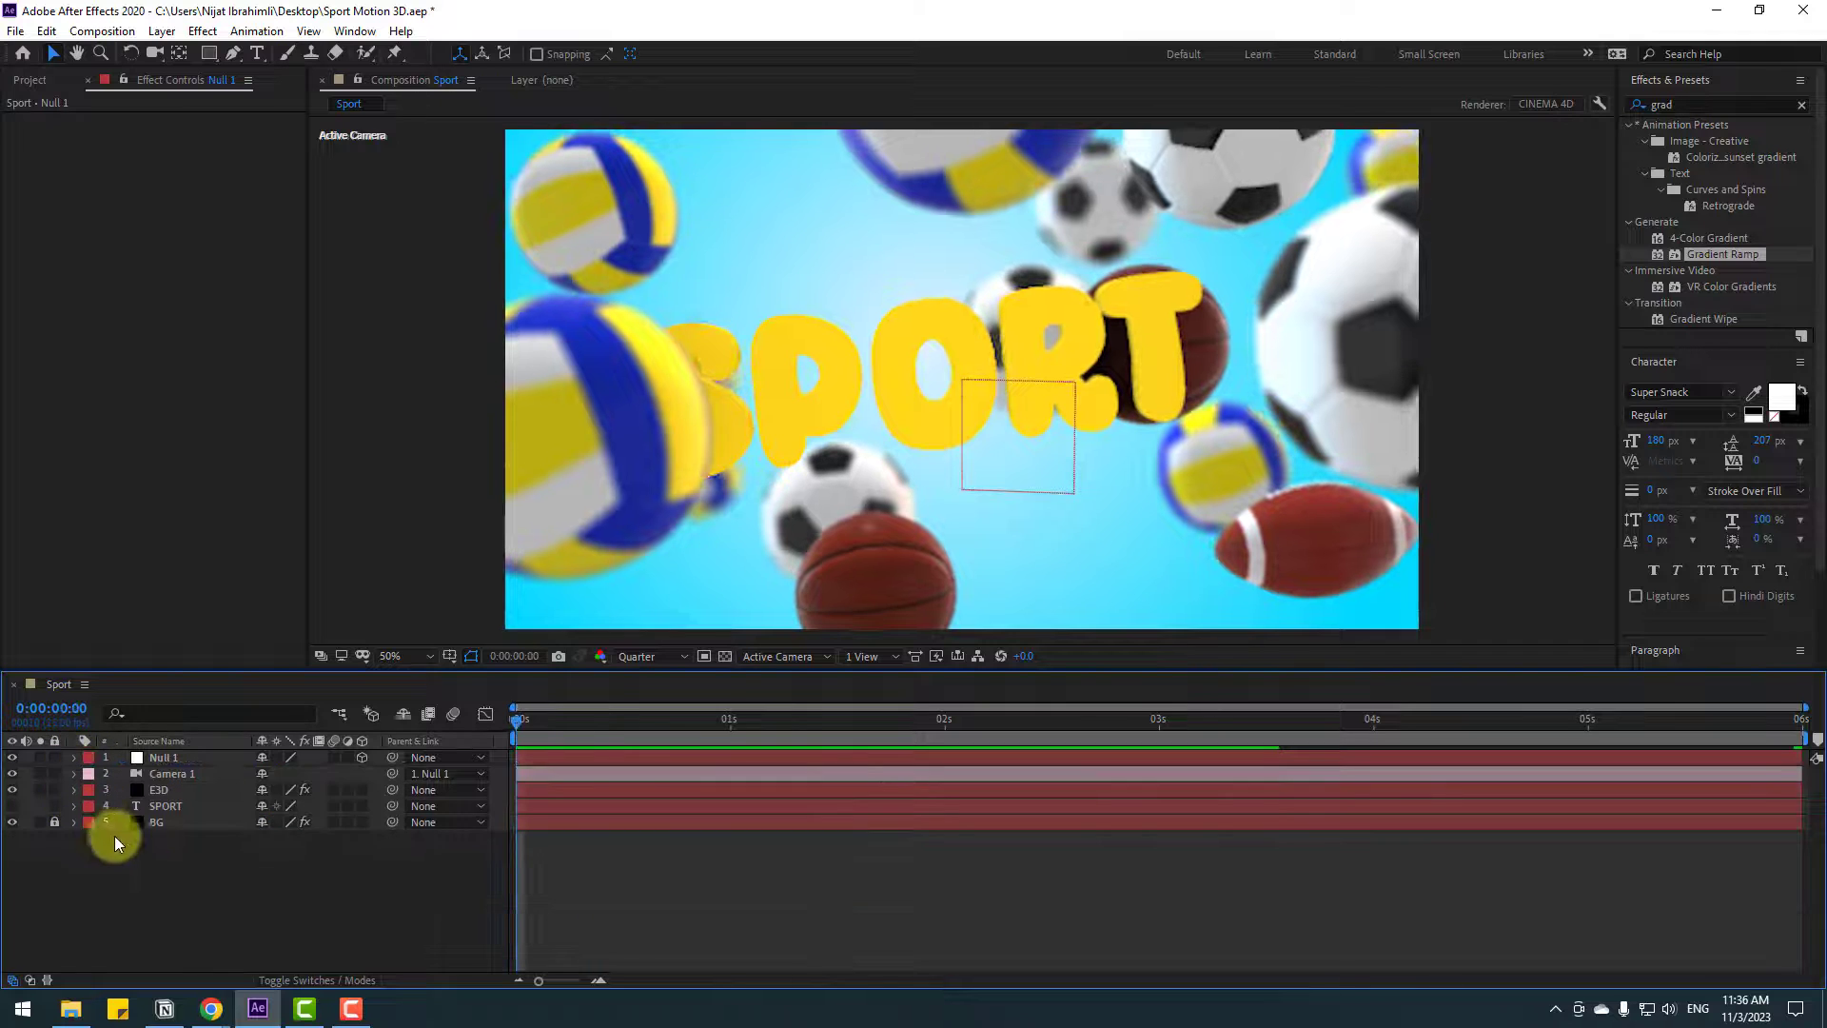
pyautogui.click(157, 792)
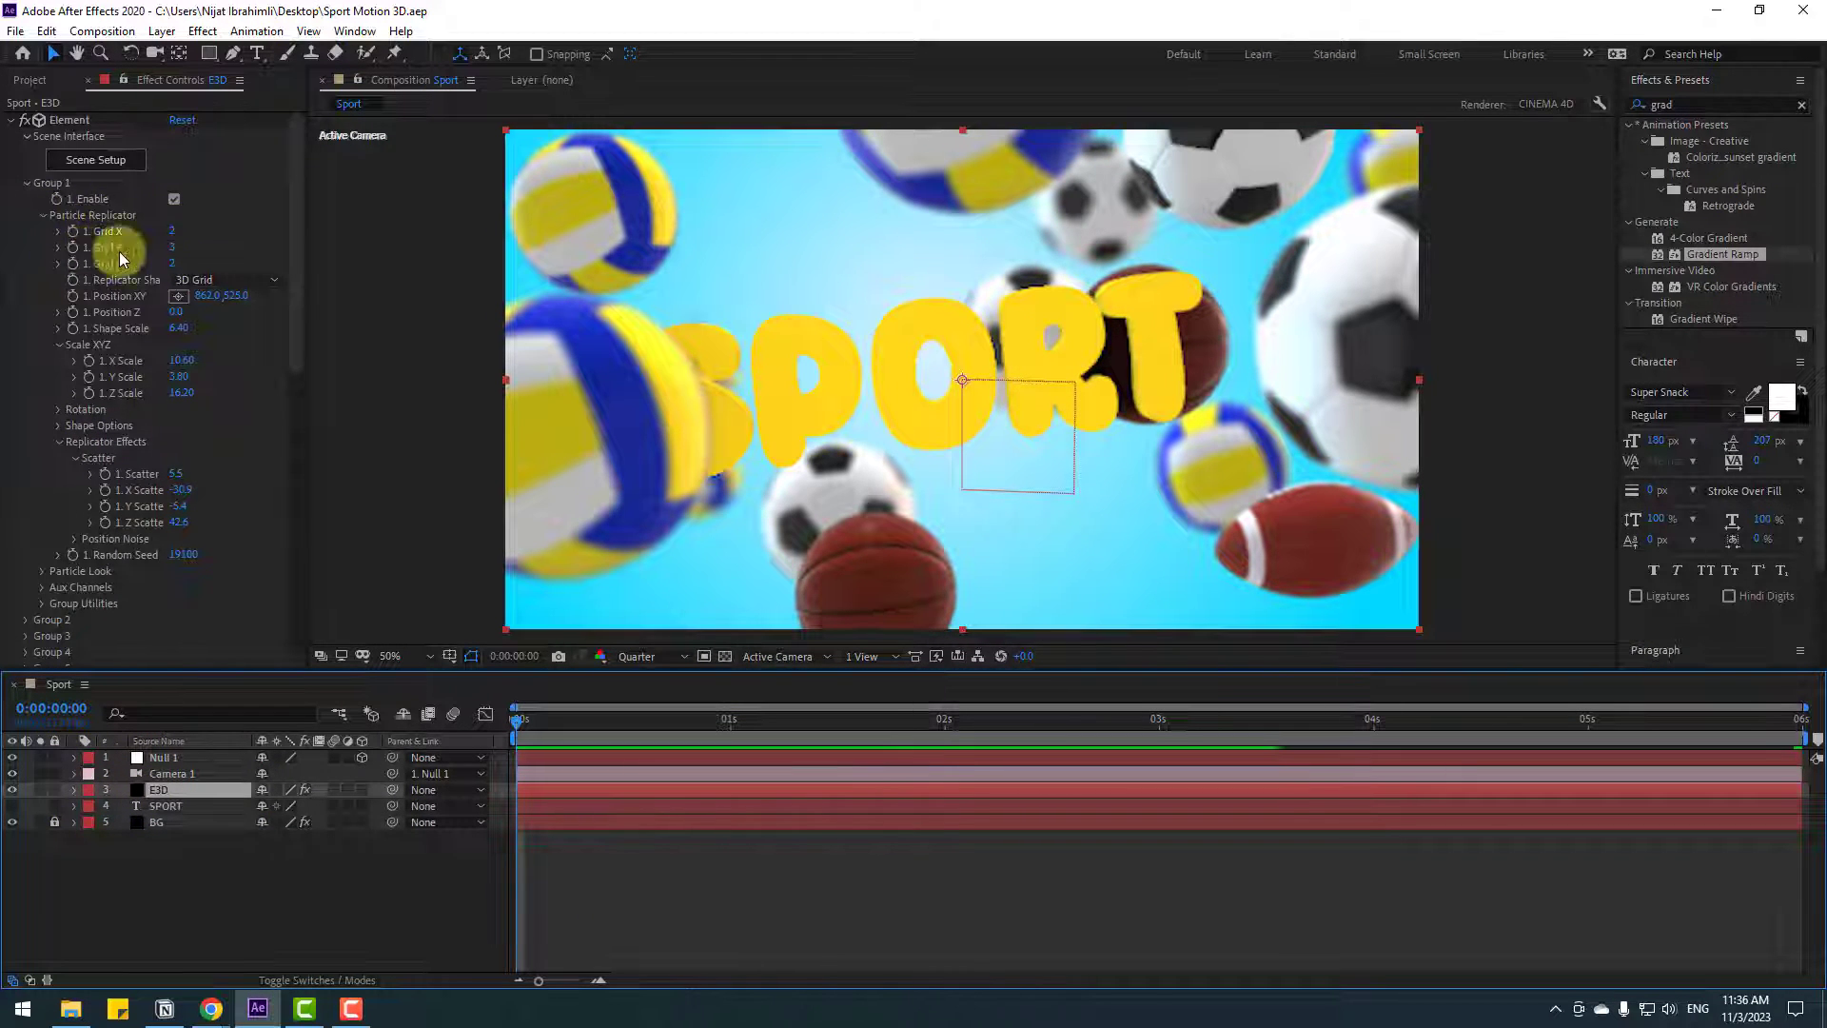
pyautogui.click(42, 216)
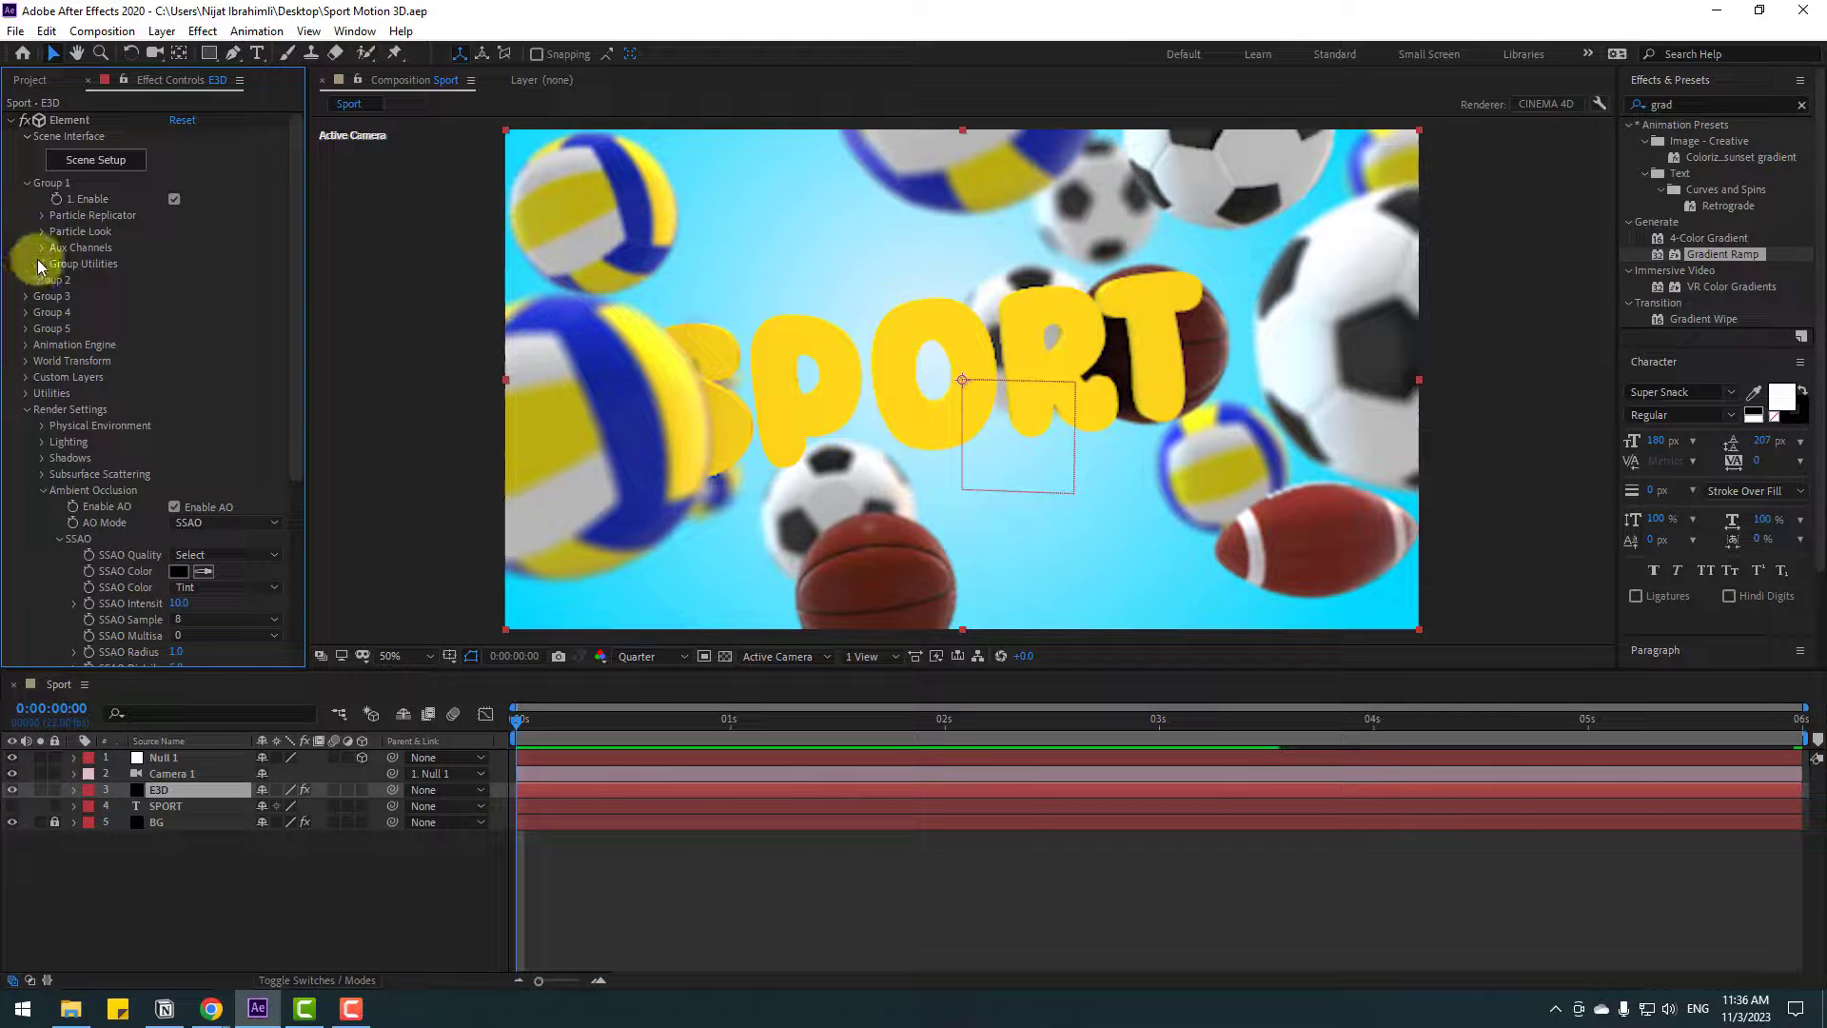
pyautogui.click(43, 234)
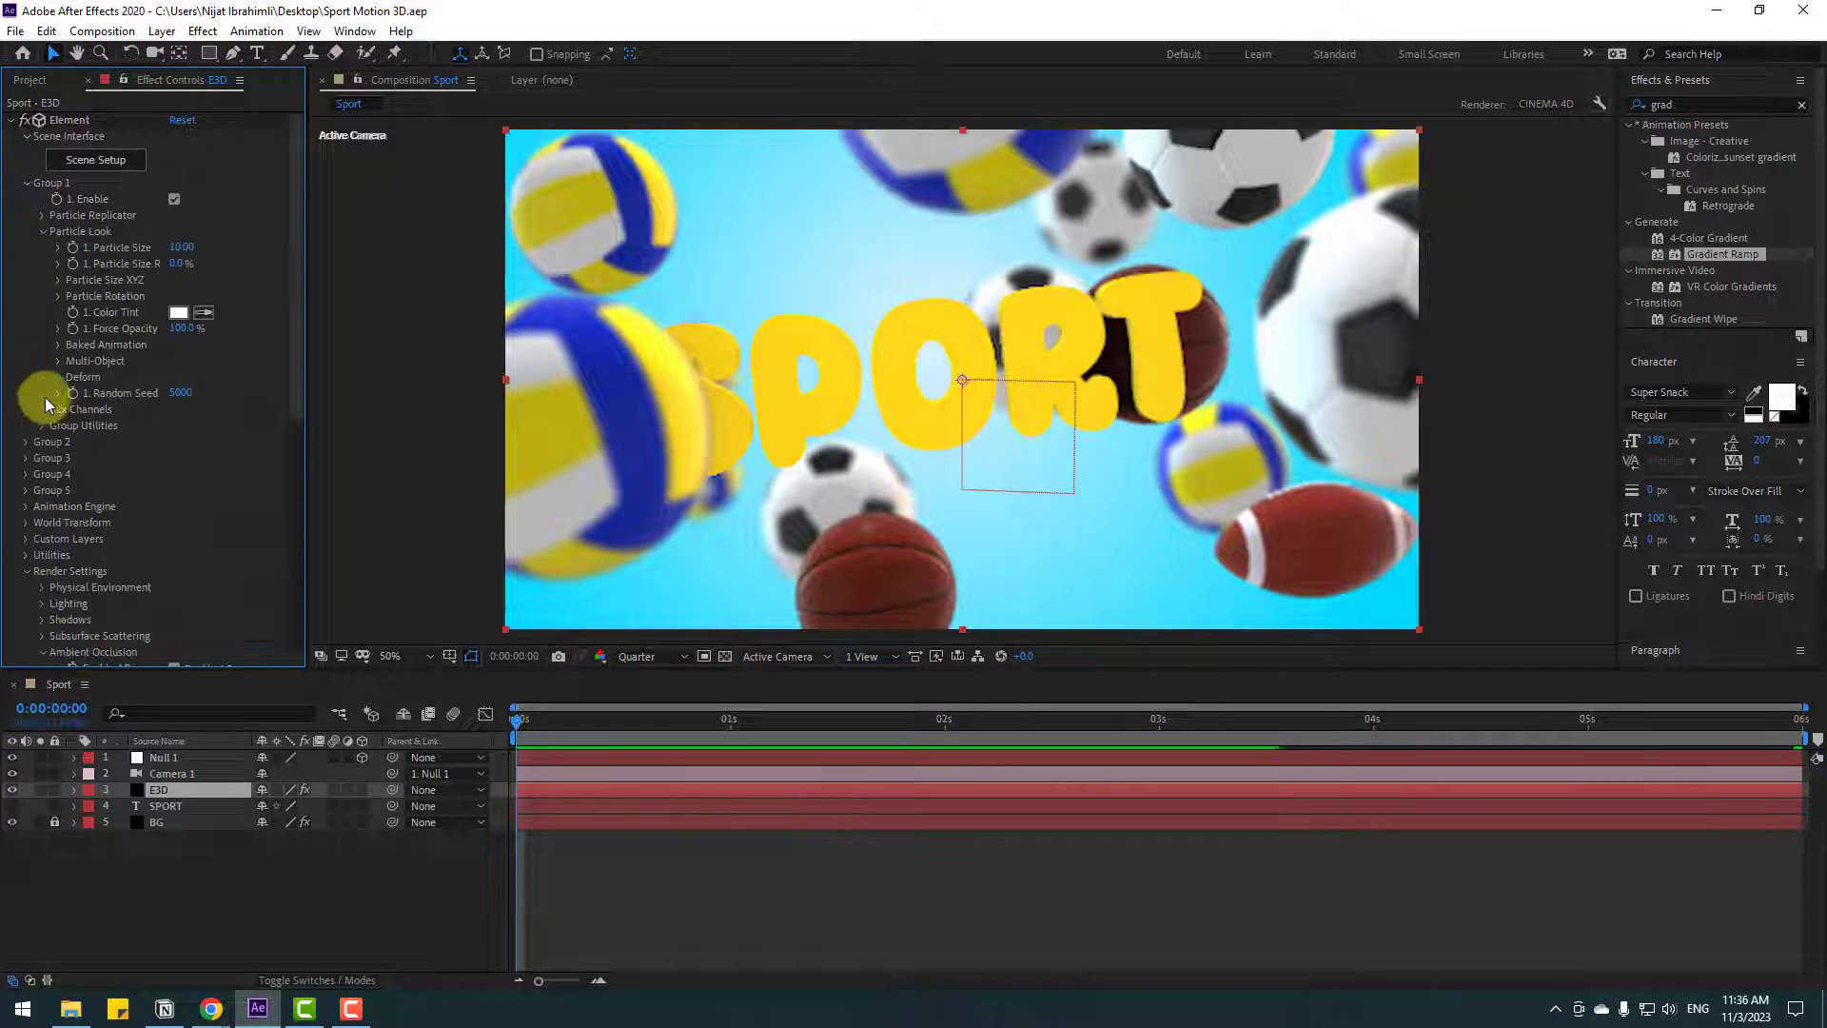
pyautogui.click(60, 362)
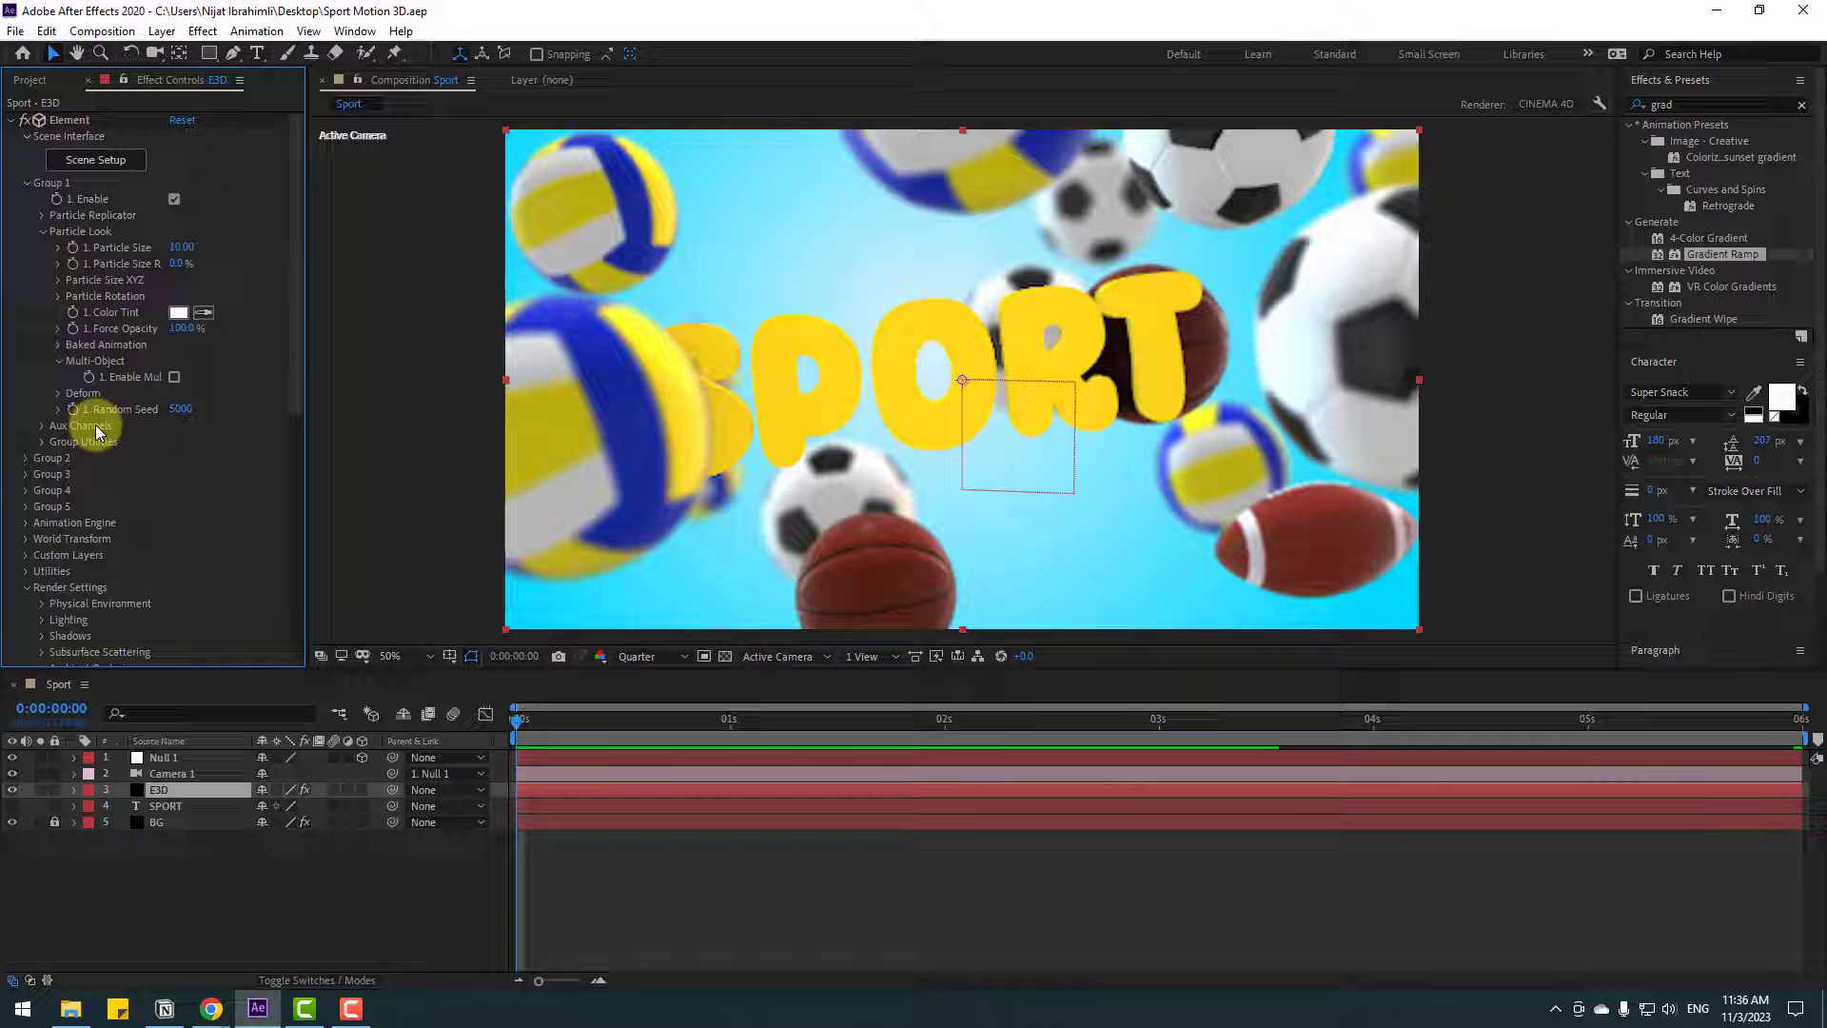
pyautogui.click(174, 377)
# - Animate Group 1's Multi-Object random rotation from 0° at 0:00:00:00 to 248° at 0:00:05:24, and preview it
pyautogui.scroll(-2, 106, 528)
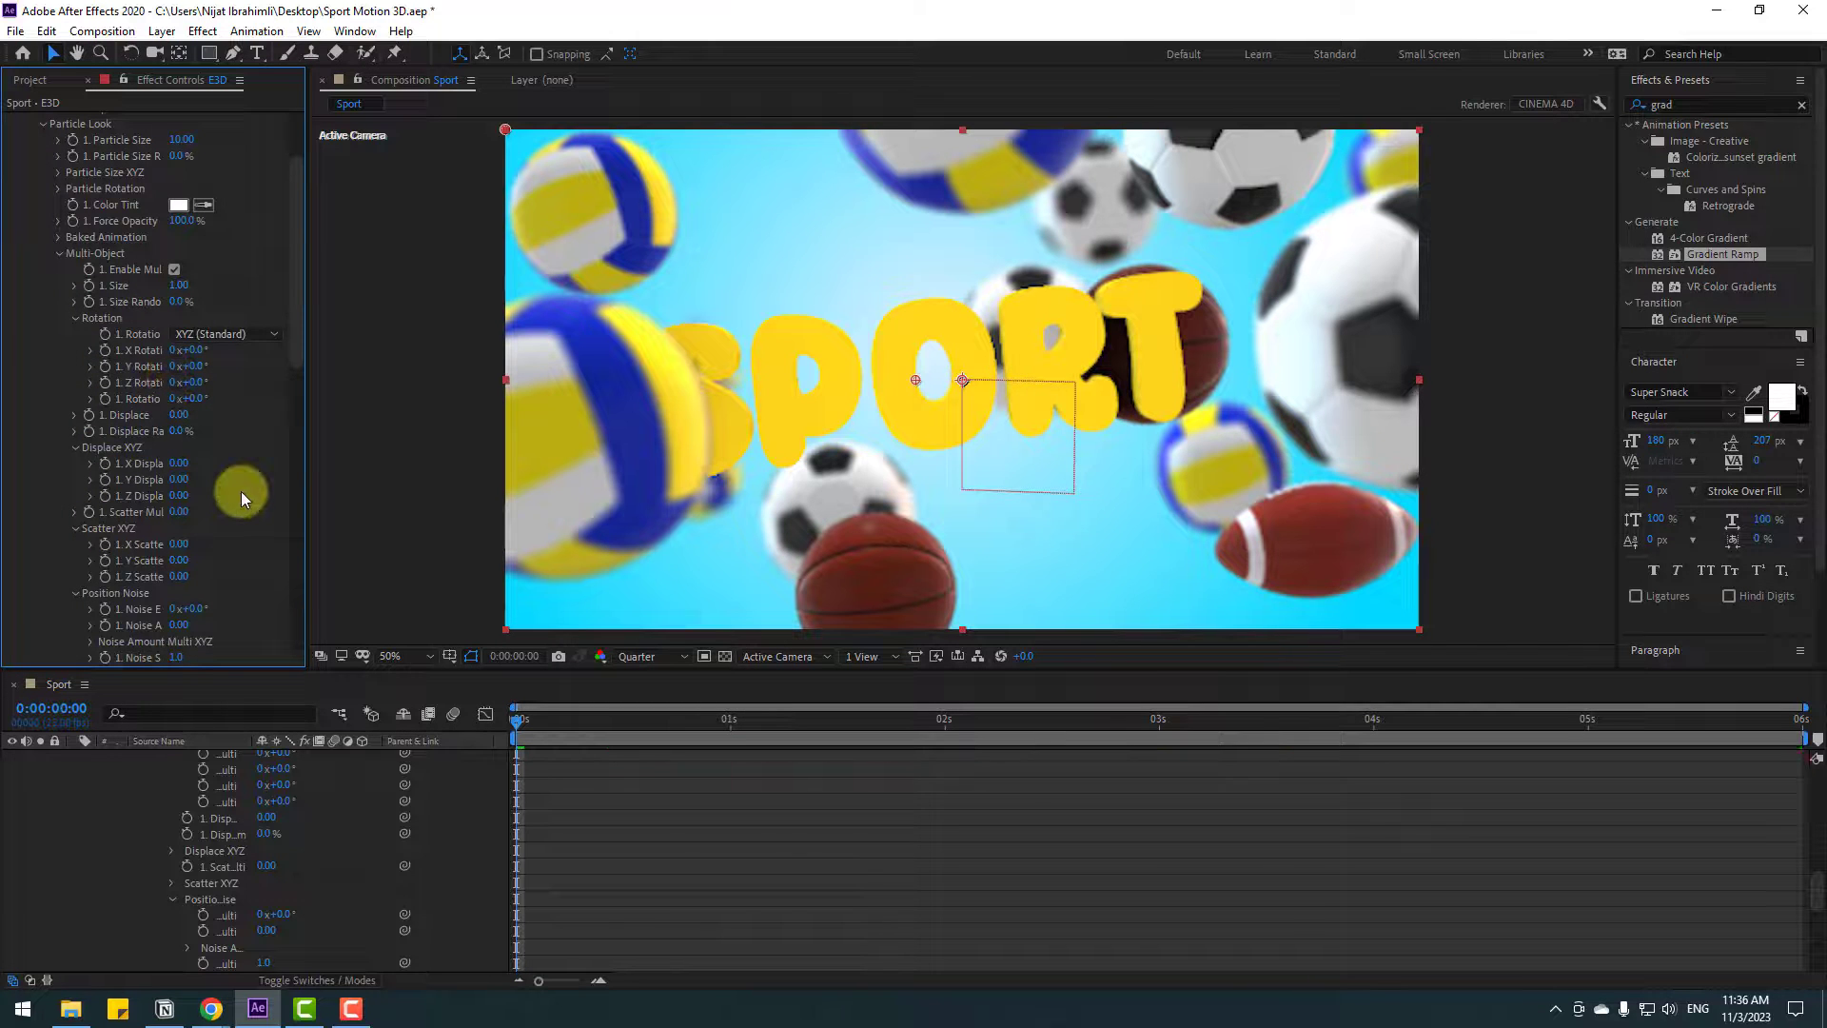
pyautogui.moveTo(197, 399); pyautogui.dragTo(107, 407)
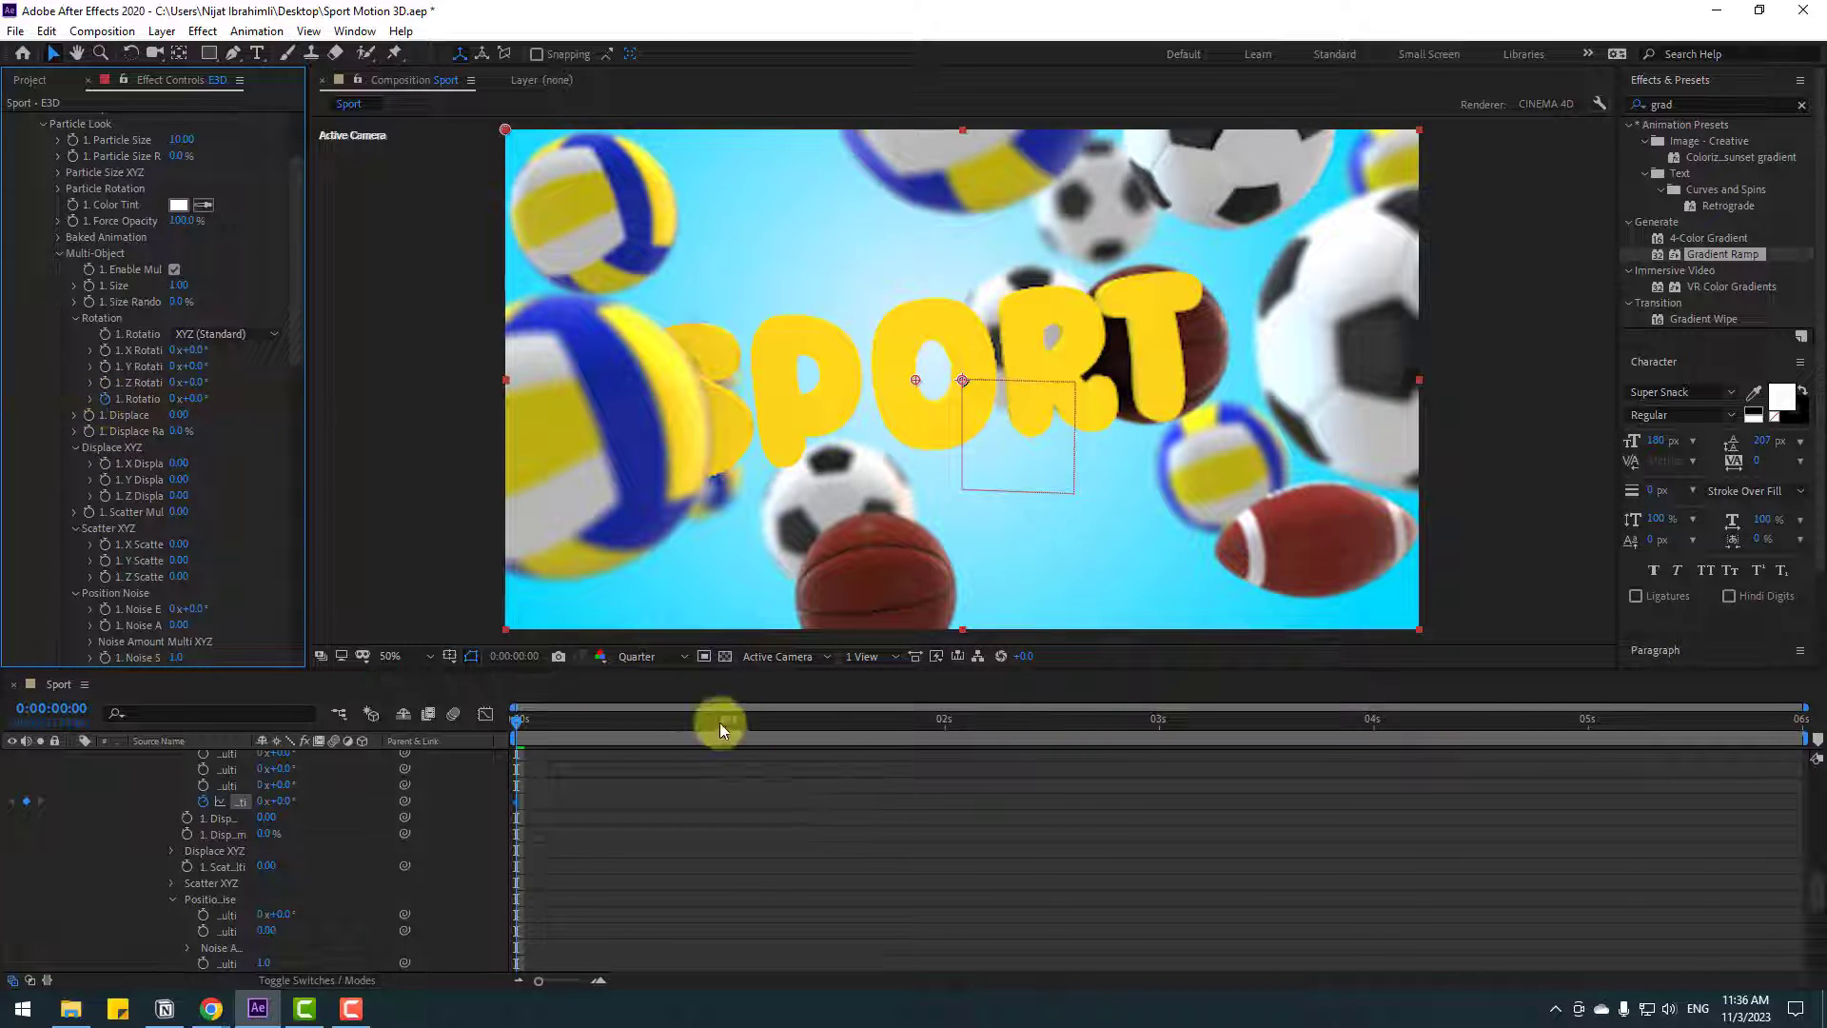
pyautogui.moveTo(579, 723); pyautogui.dragTo(1798, 720)
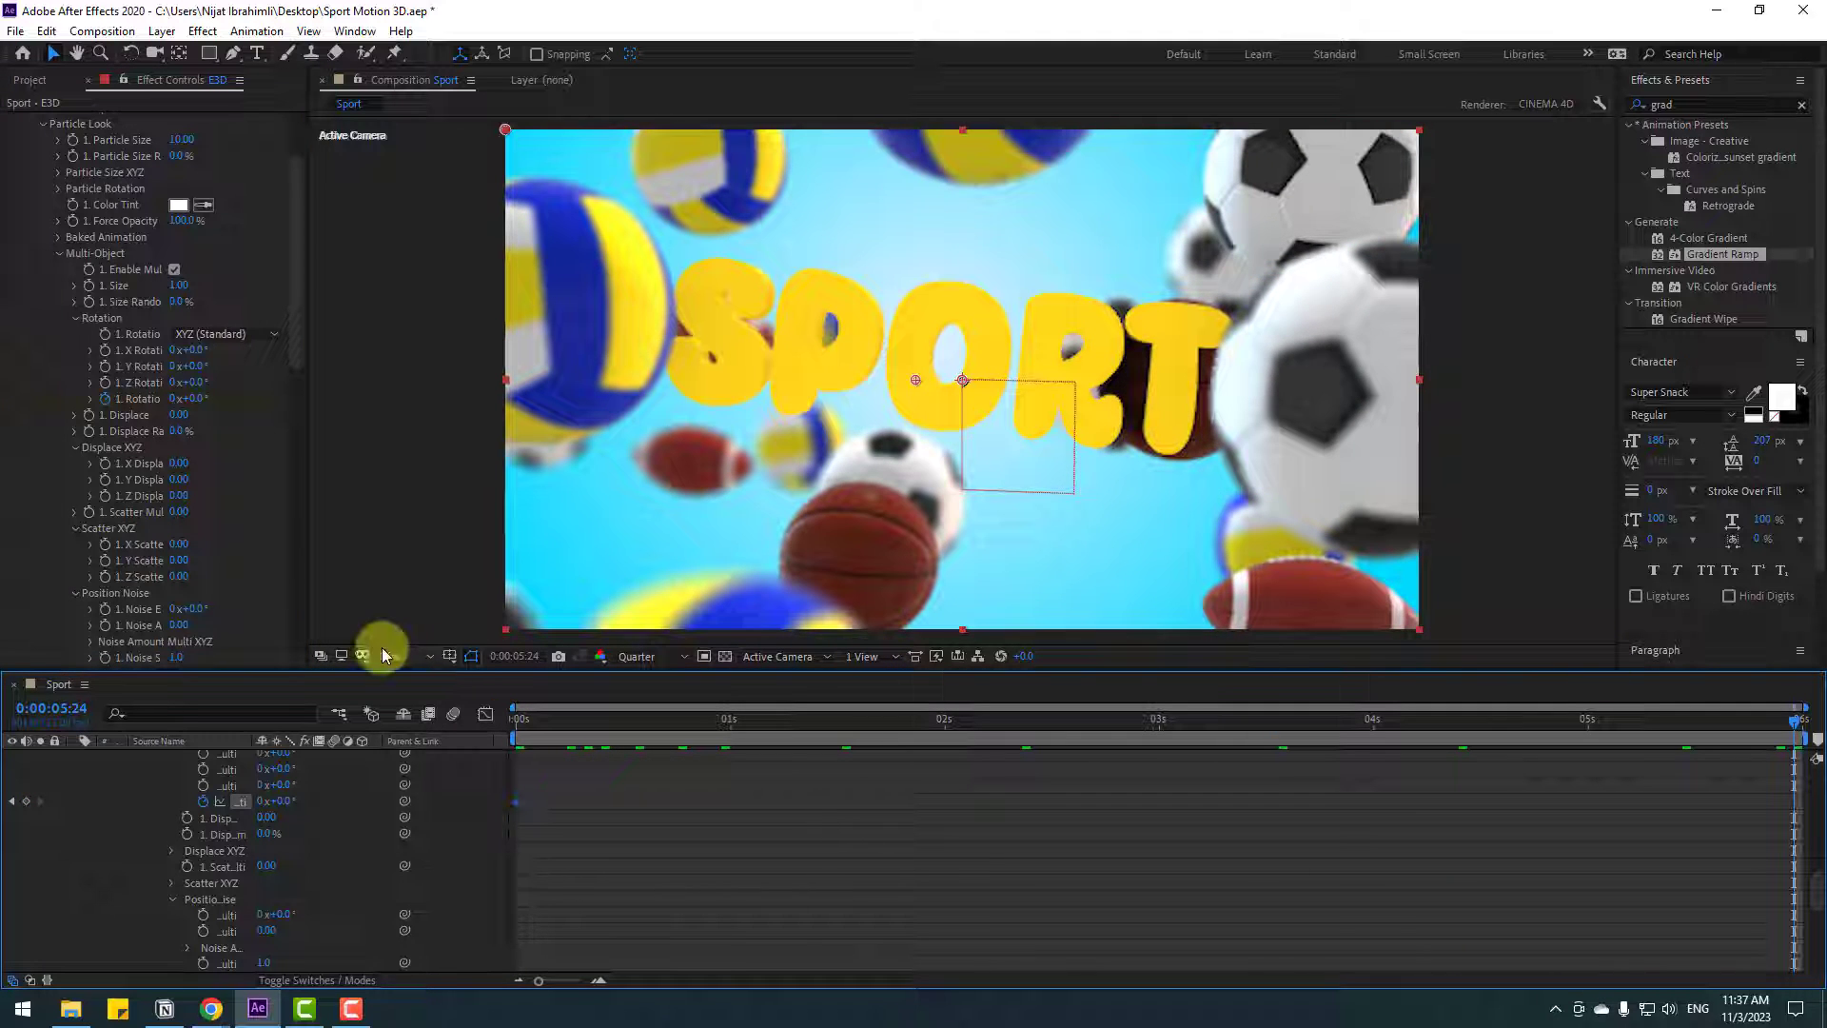
pyautogui.moveTo(202, 394); pyautogui.dragTo(442, 387)
pyautogui.press('space')
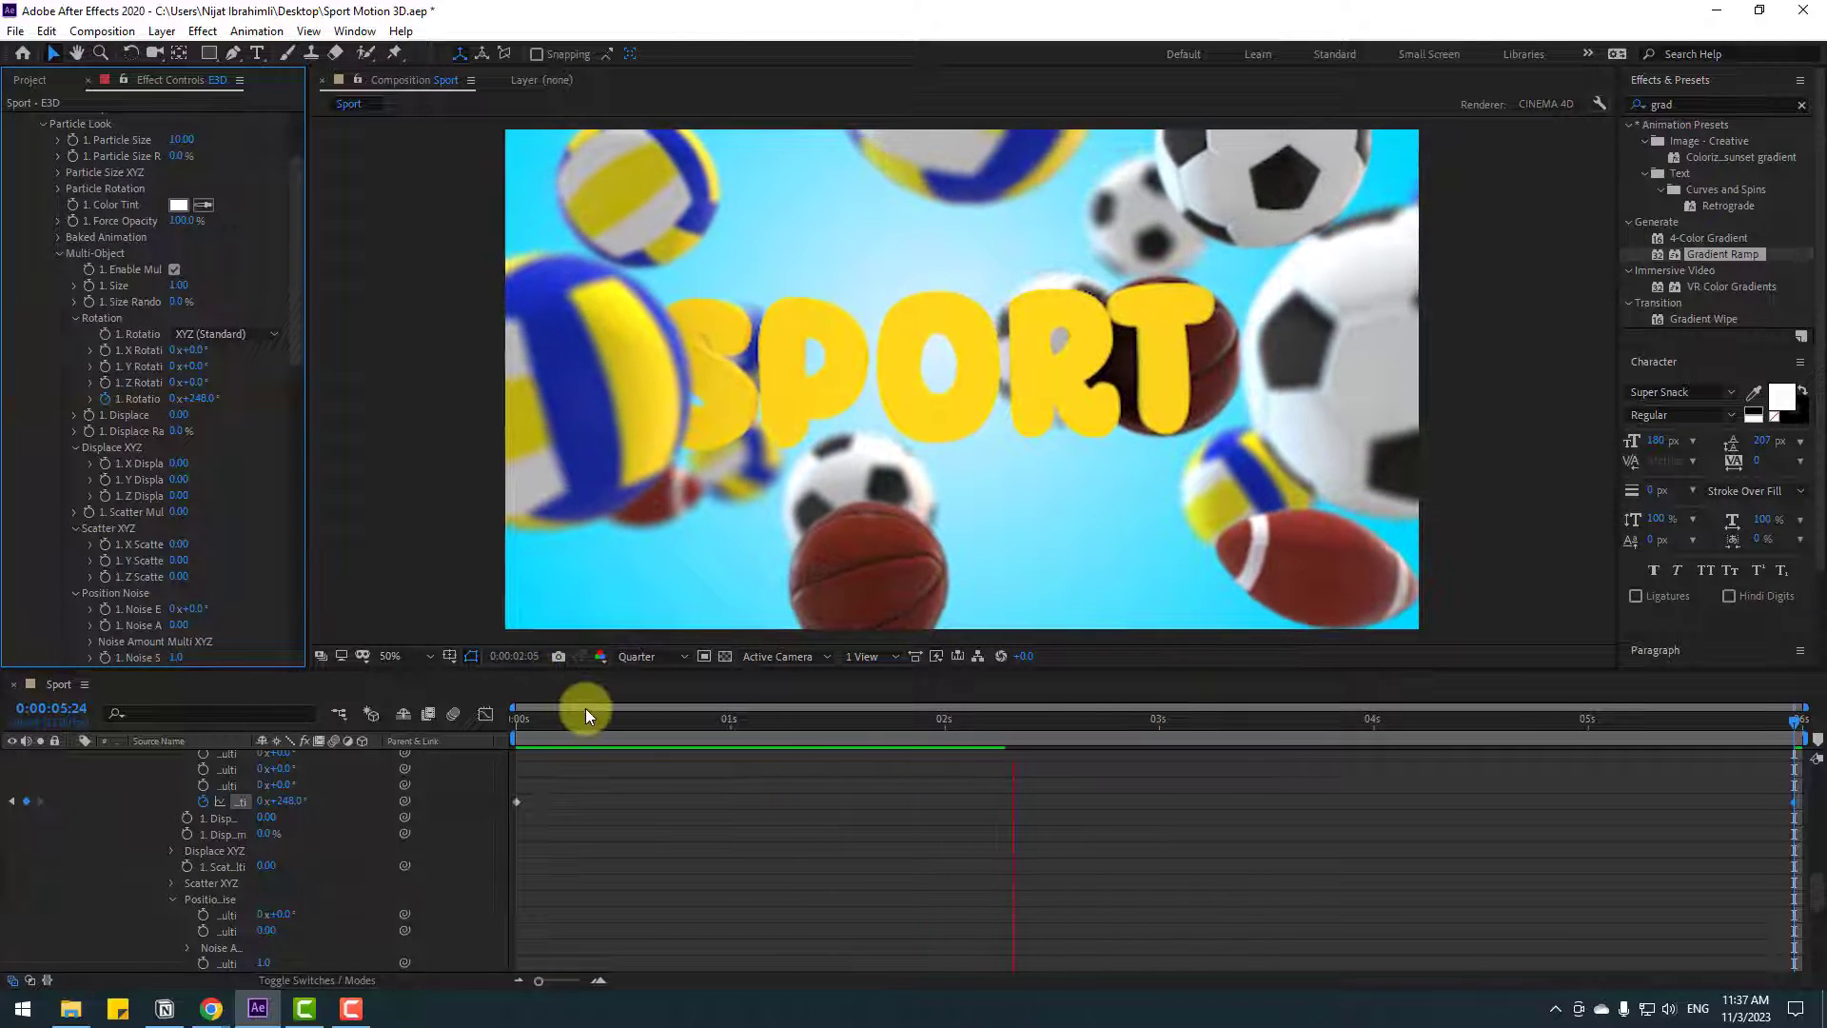
# - Animate Group 1's Scatter Multi from 0.00 at the start to 2.19 at 0:00:05:24, and preview the composition
pyautogui.moveTo(717, 720); pyautogui.dragTo(1798, 721)
pyautogui.press('Home')
pyautogui.click(89, 512)
pyautogui.moveTo(177, 517); pyautogui.dragTo(375, 504)
pyautogui.click(931, 791)
pyautogui.press('space')
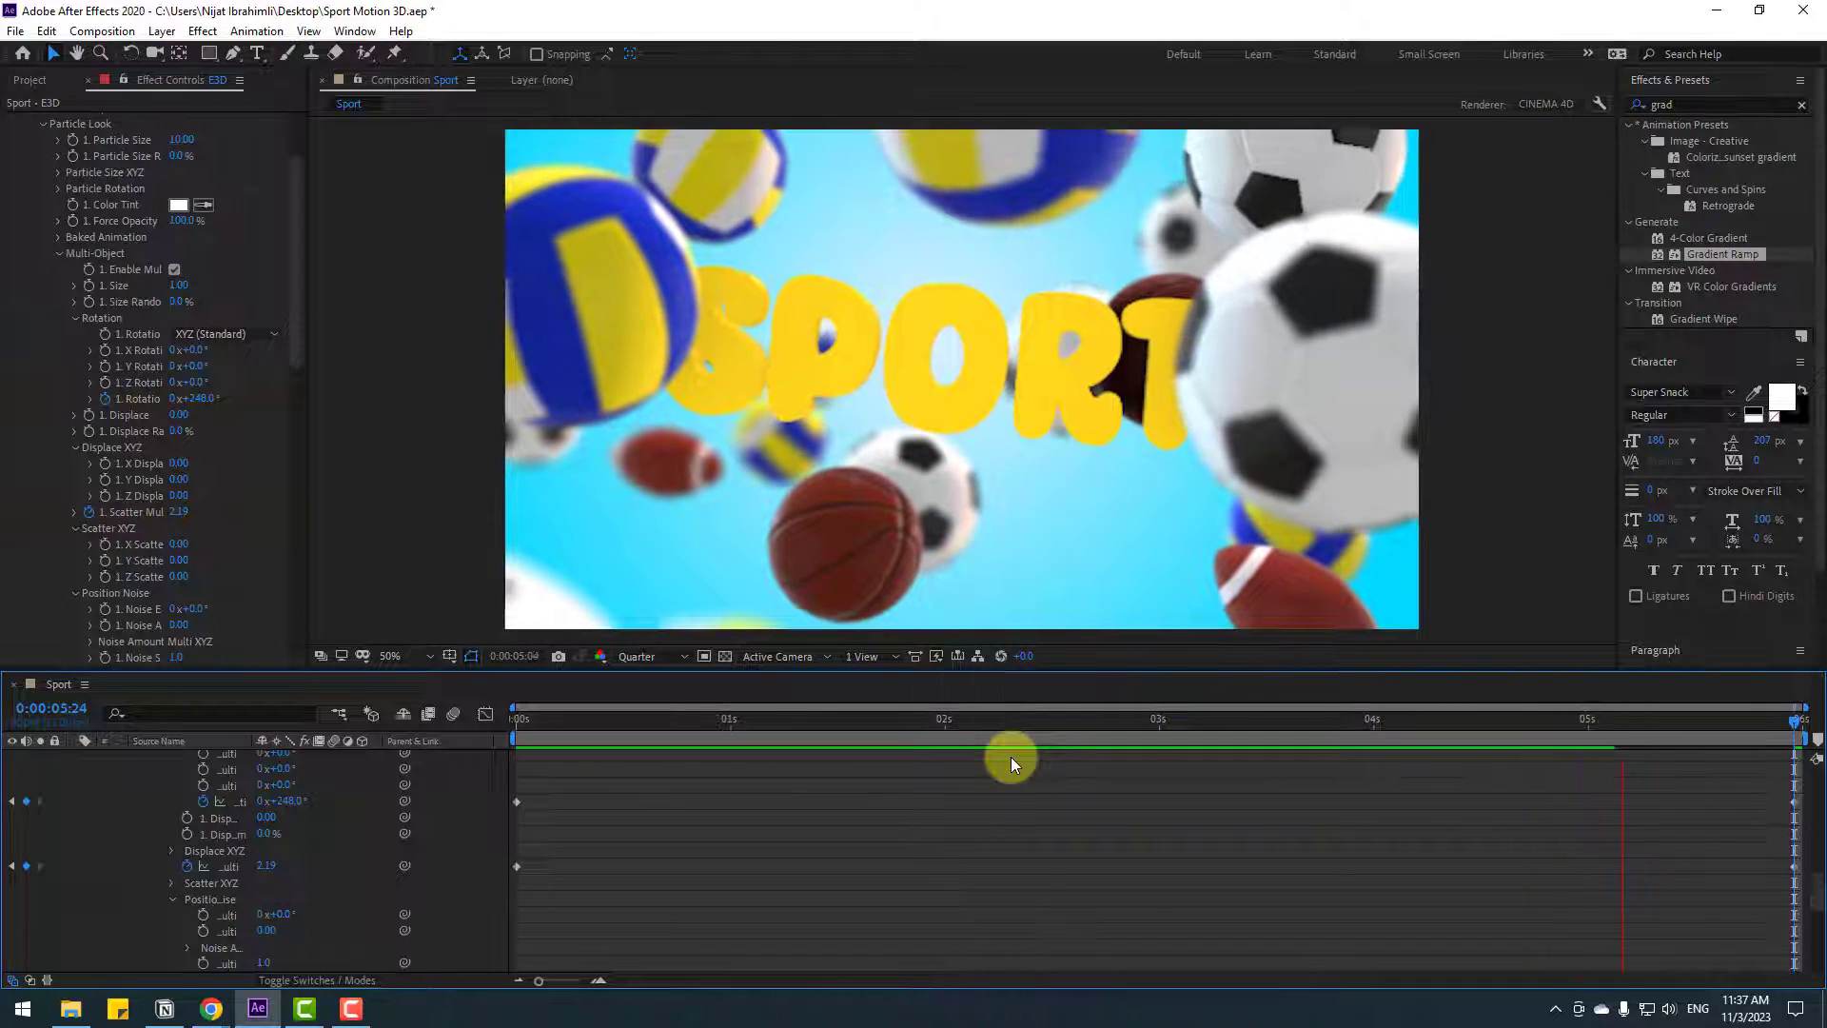
pyautogui.click(877, 720)
# - Unlock the BG layer and set its Gradient Ramp start color to the light blue B7DCF6
pyautogui.scroll(15, 226, 826)
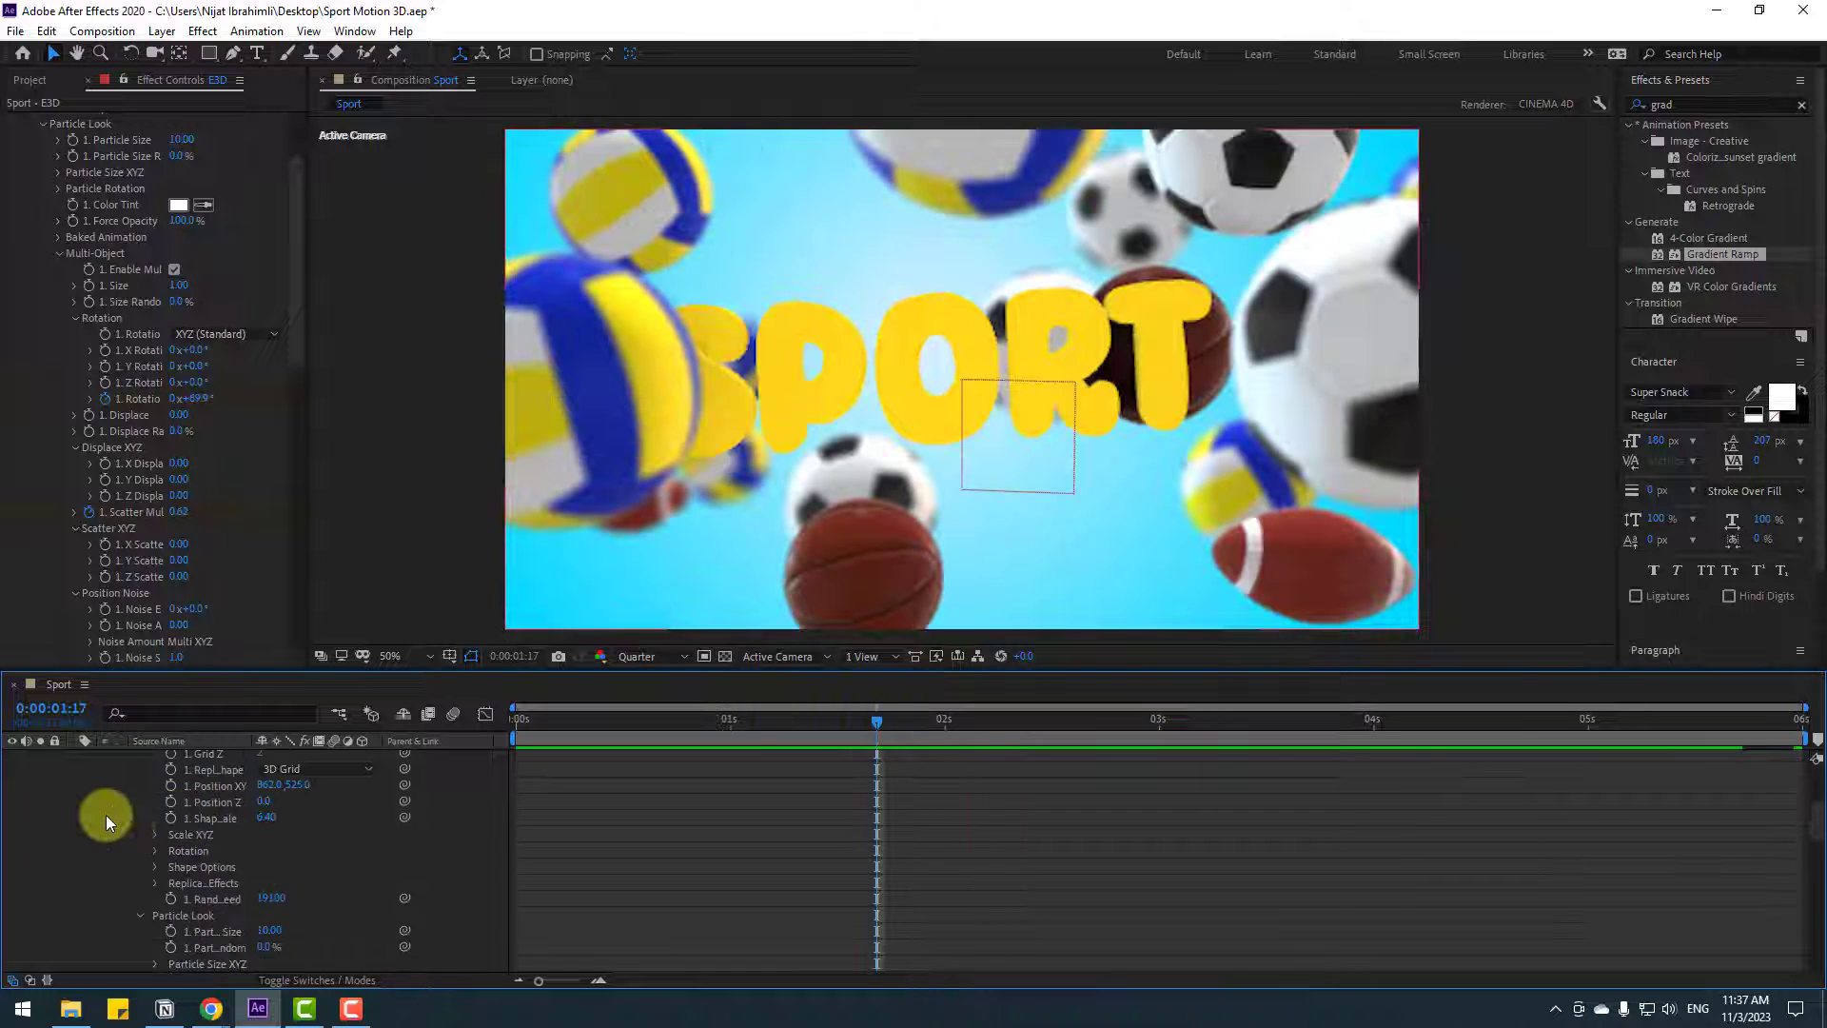
pyautogui.click(66, 791)
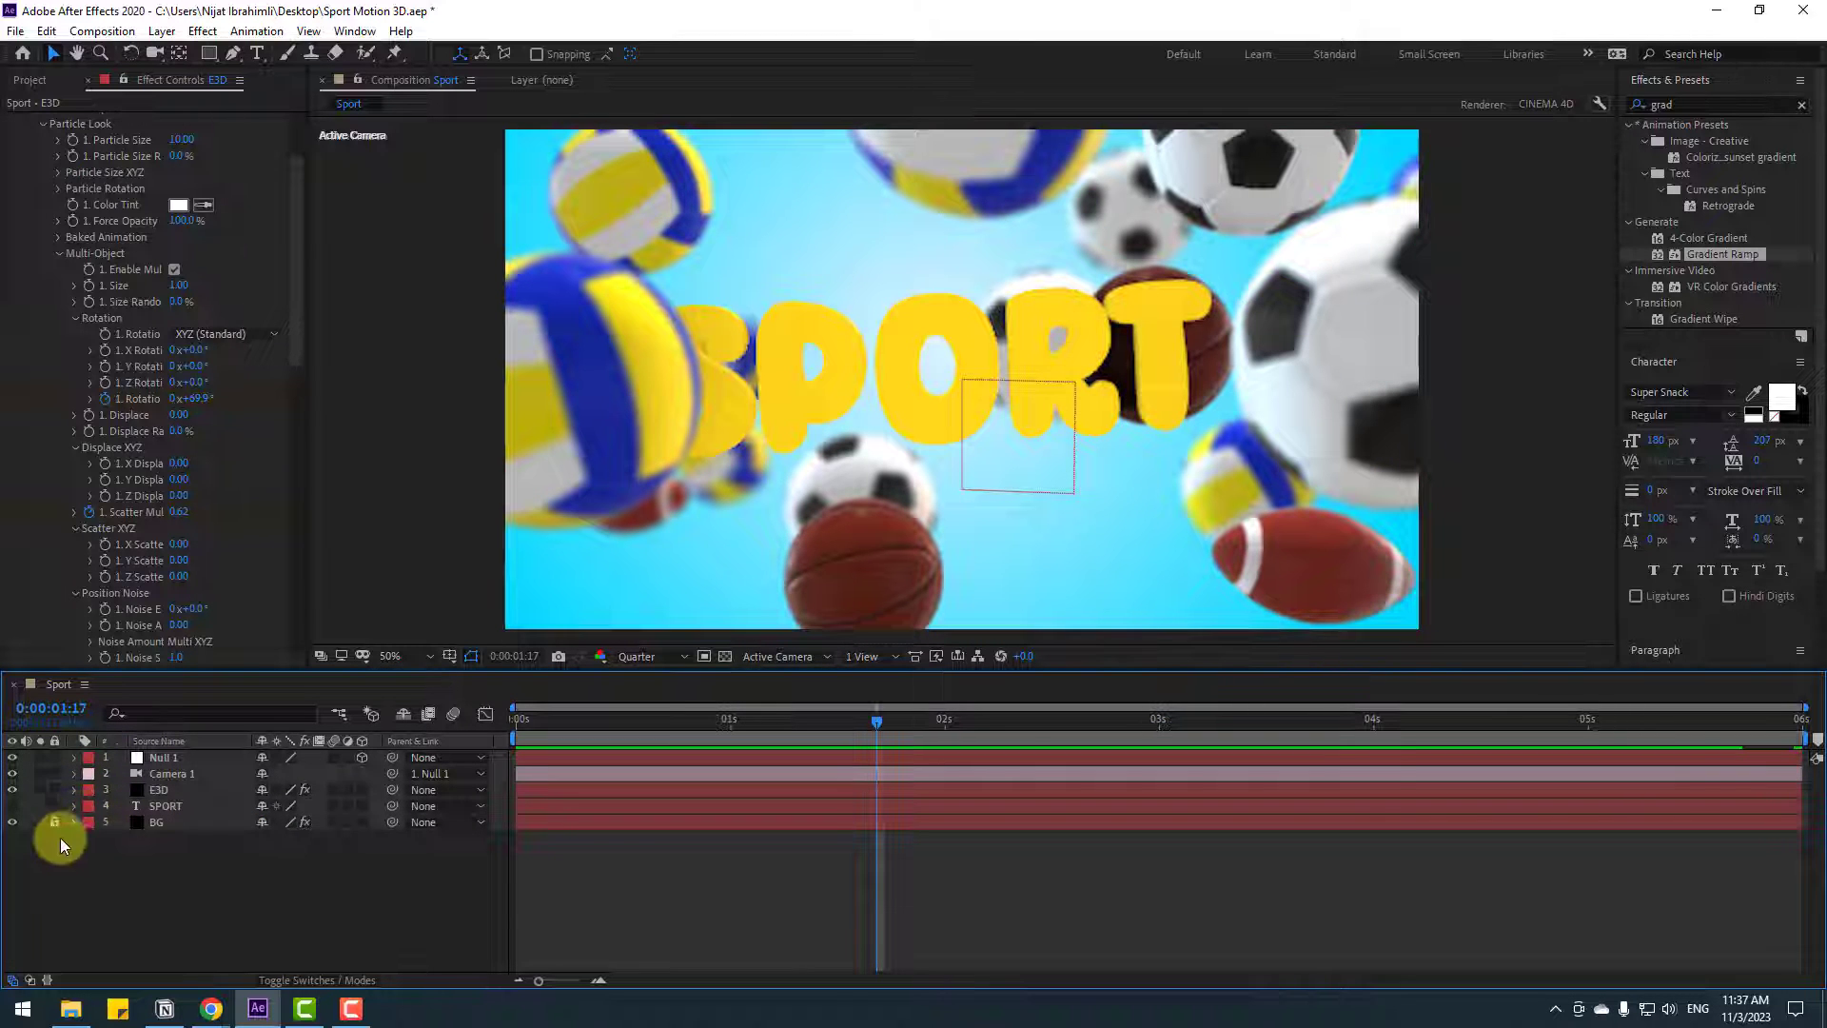
pyautogui.click(163, 820)
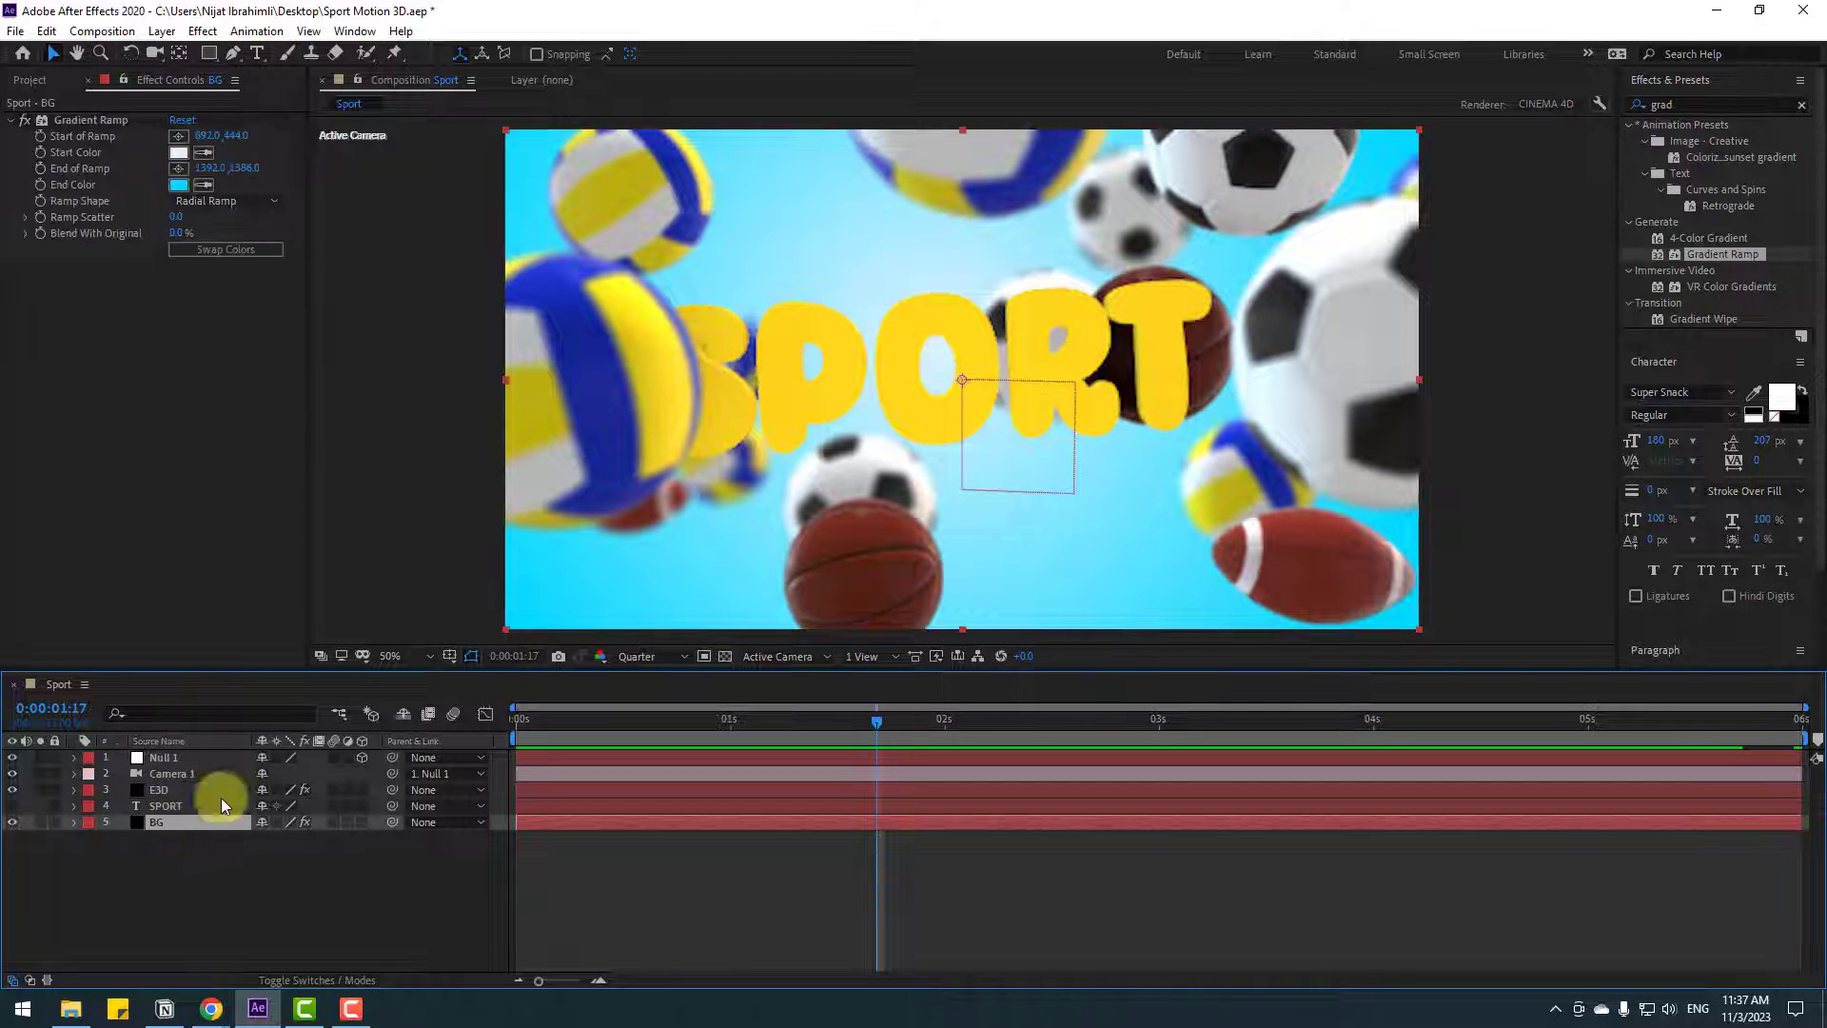
pyautogui.click(179, 154)
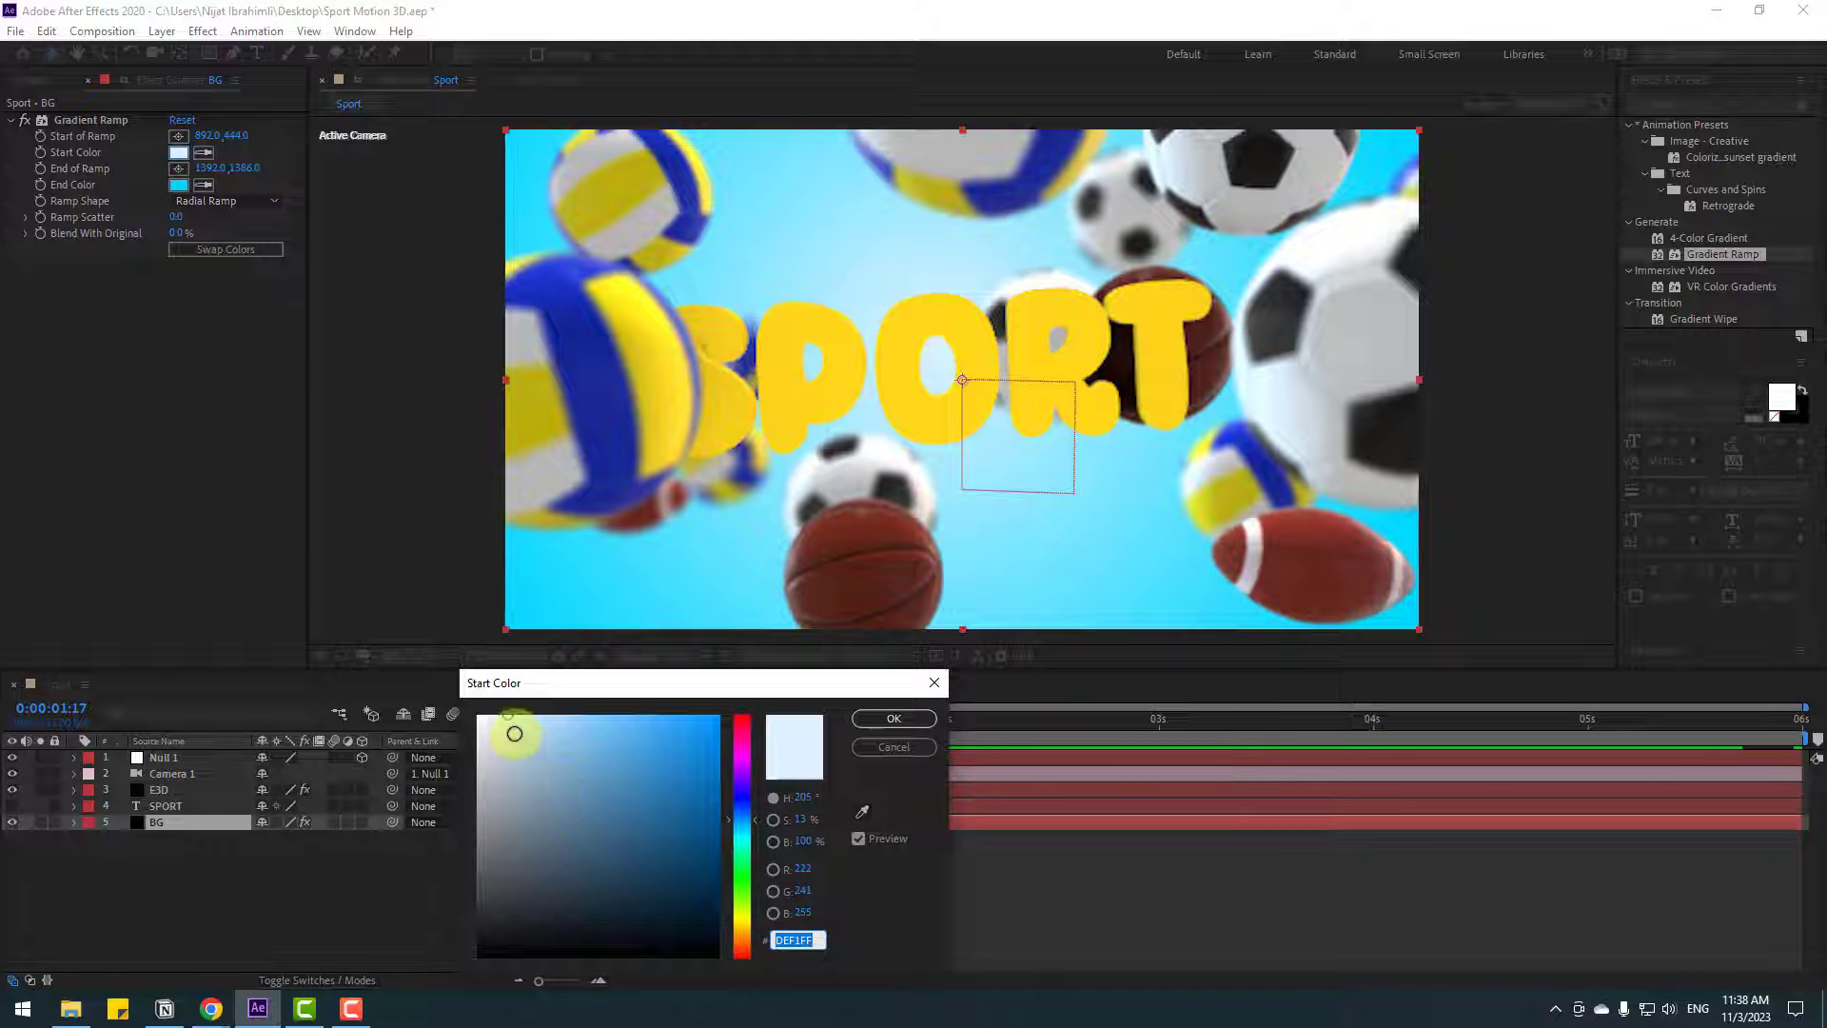
pyautogui.moveTo(511, 722); pyautogui.dragTo(538, 723)
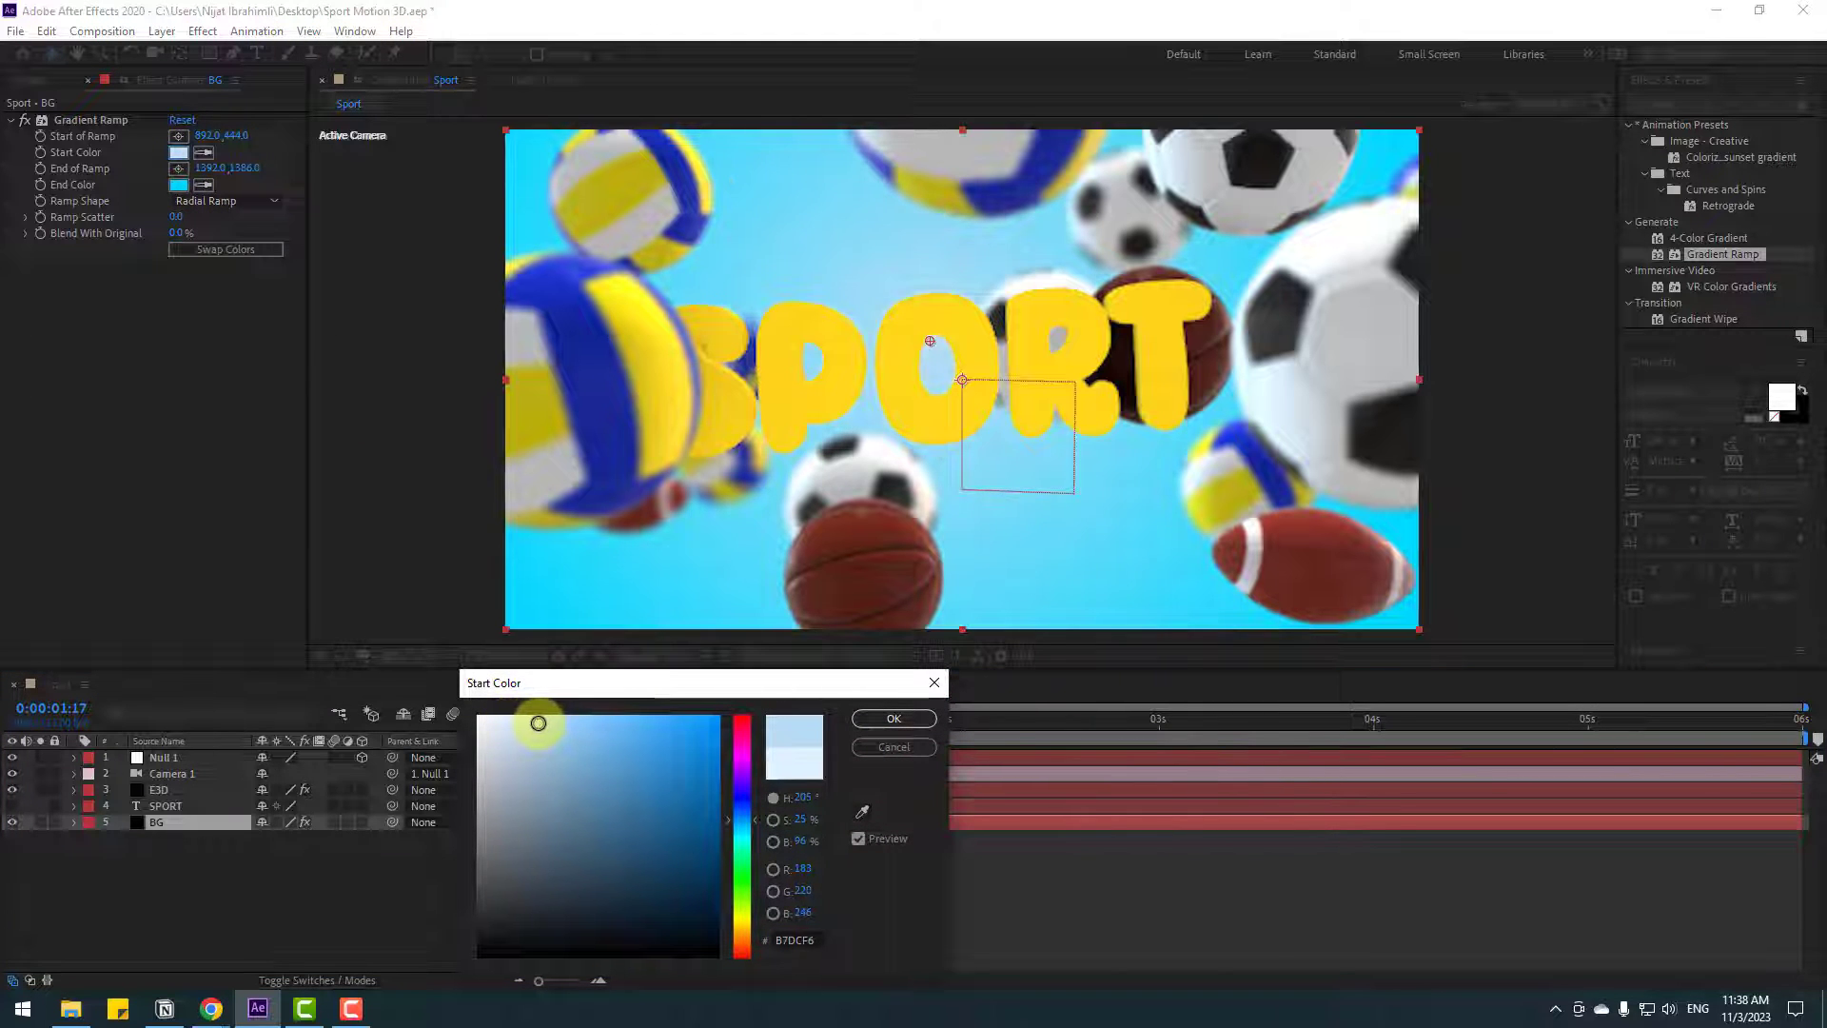
pyautogui.click(894, 718)
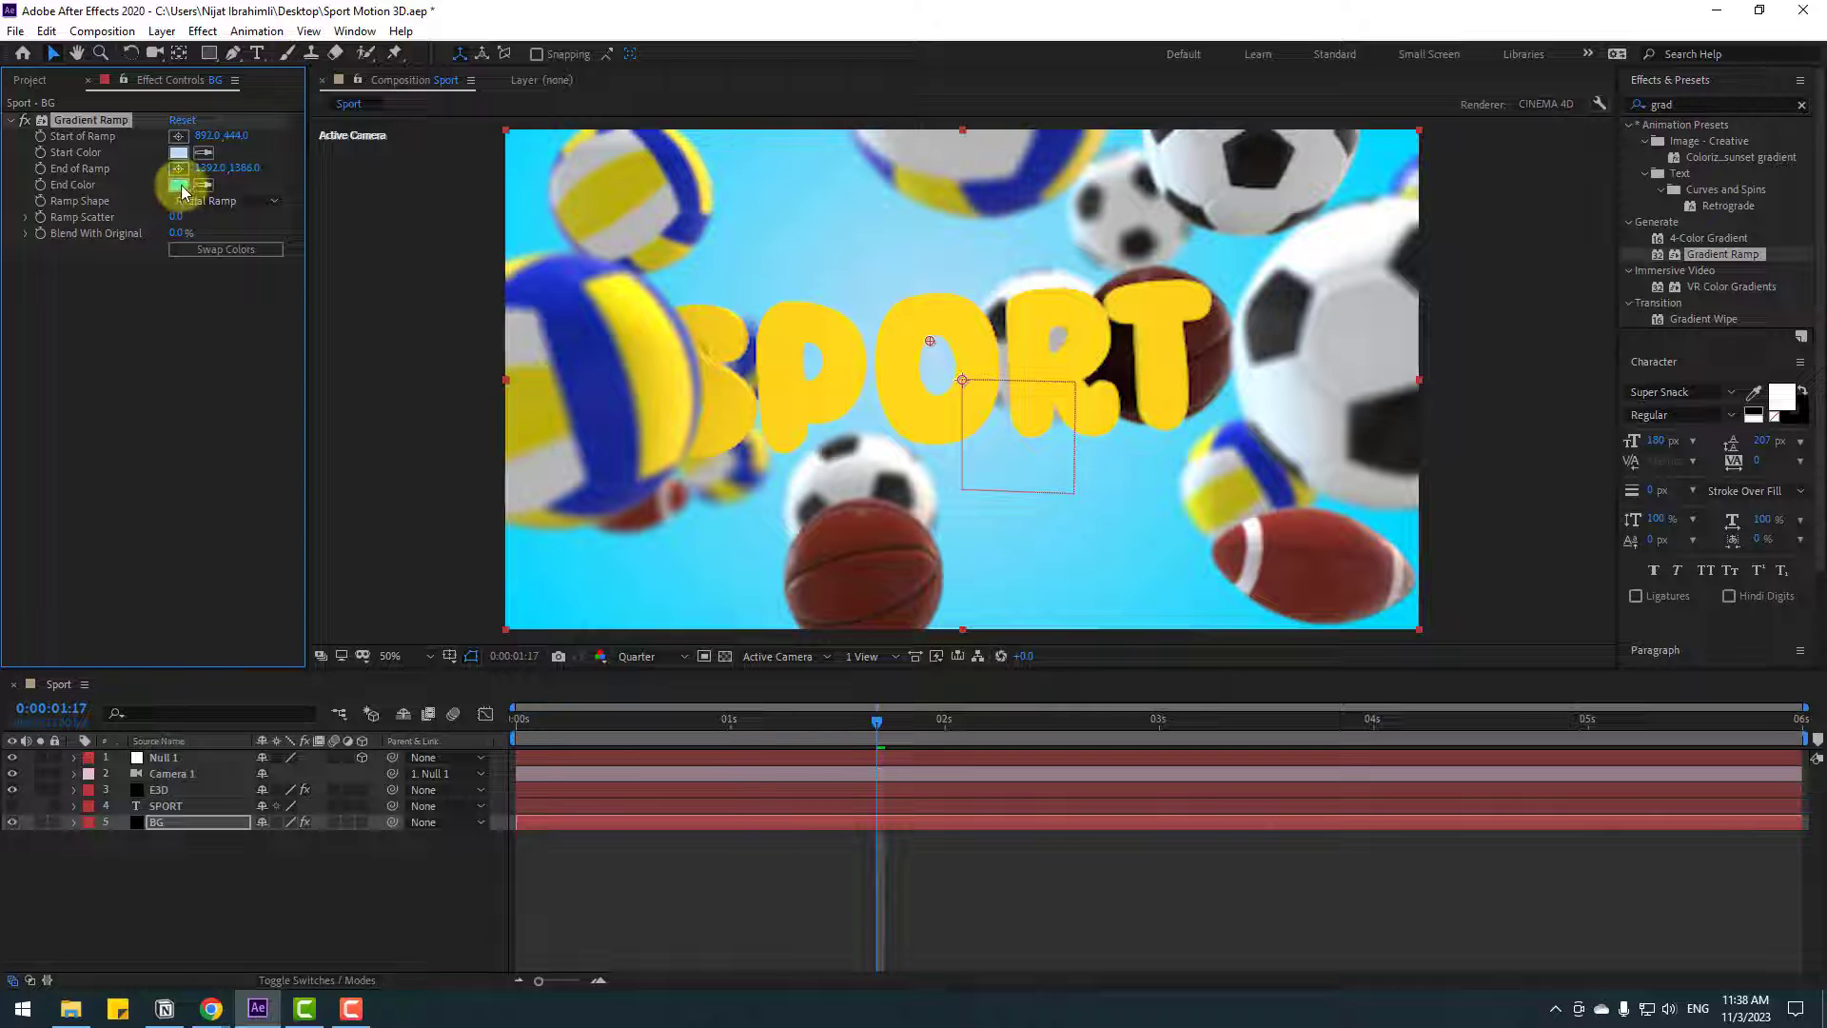
# - Darken the blue end color of the BG layer's Gradient Ramp and preview the result
pyautogui.click(179, 186)
pyautogui.moveTo(715, 729)
pyautogui.mouseDown()
pyautogui.moveTo(717, 765)
pyautogui.moveTo(503, 727)
pyautogui.moveTo(1503, 723)
pyautogui.mouseUp()
pyautogui.click(872, 724)
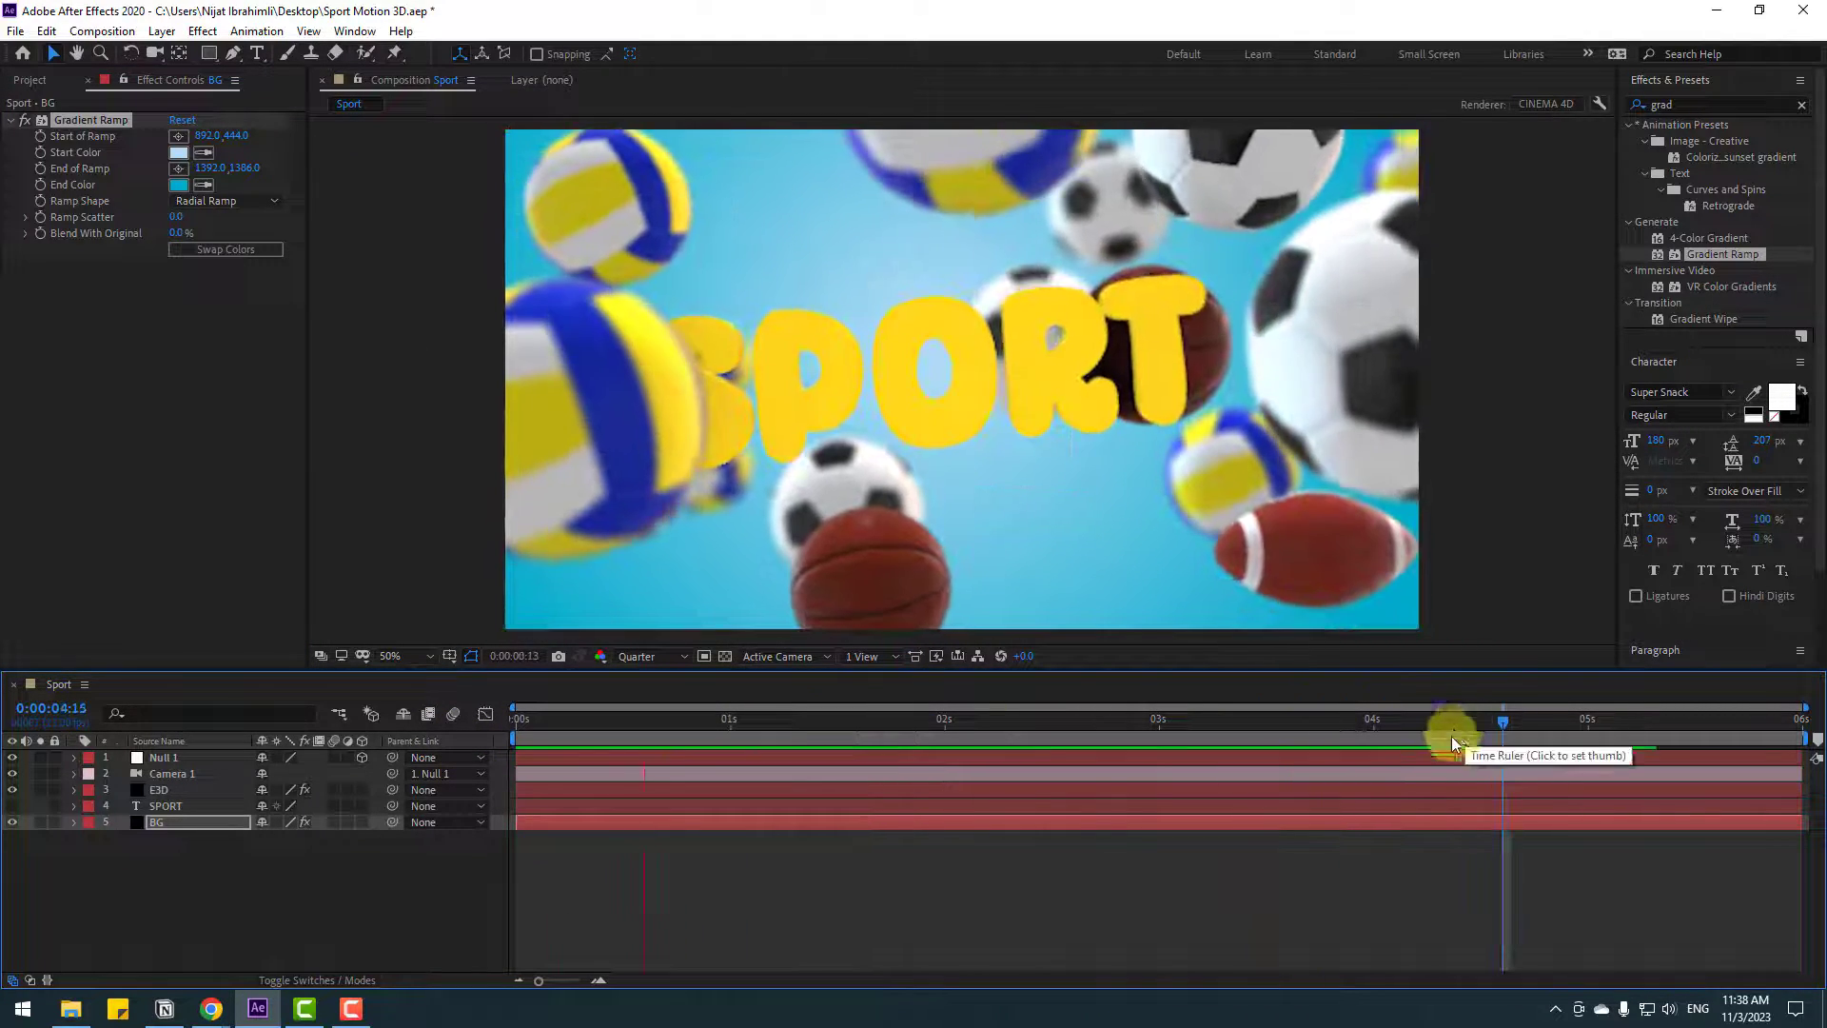
pyautogui.press('Home')
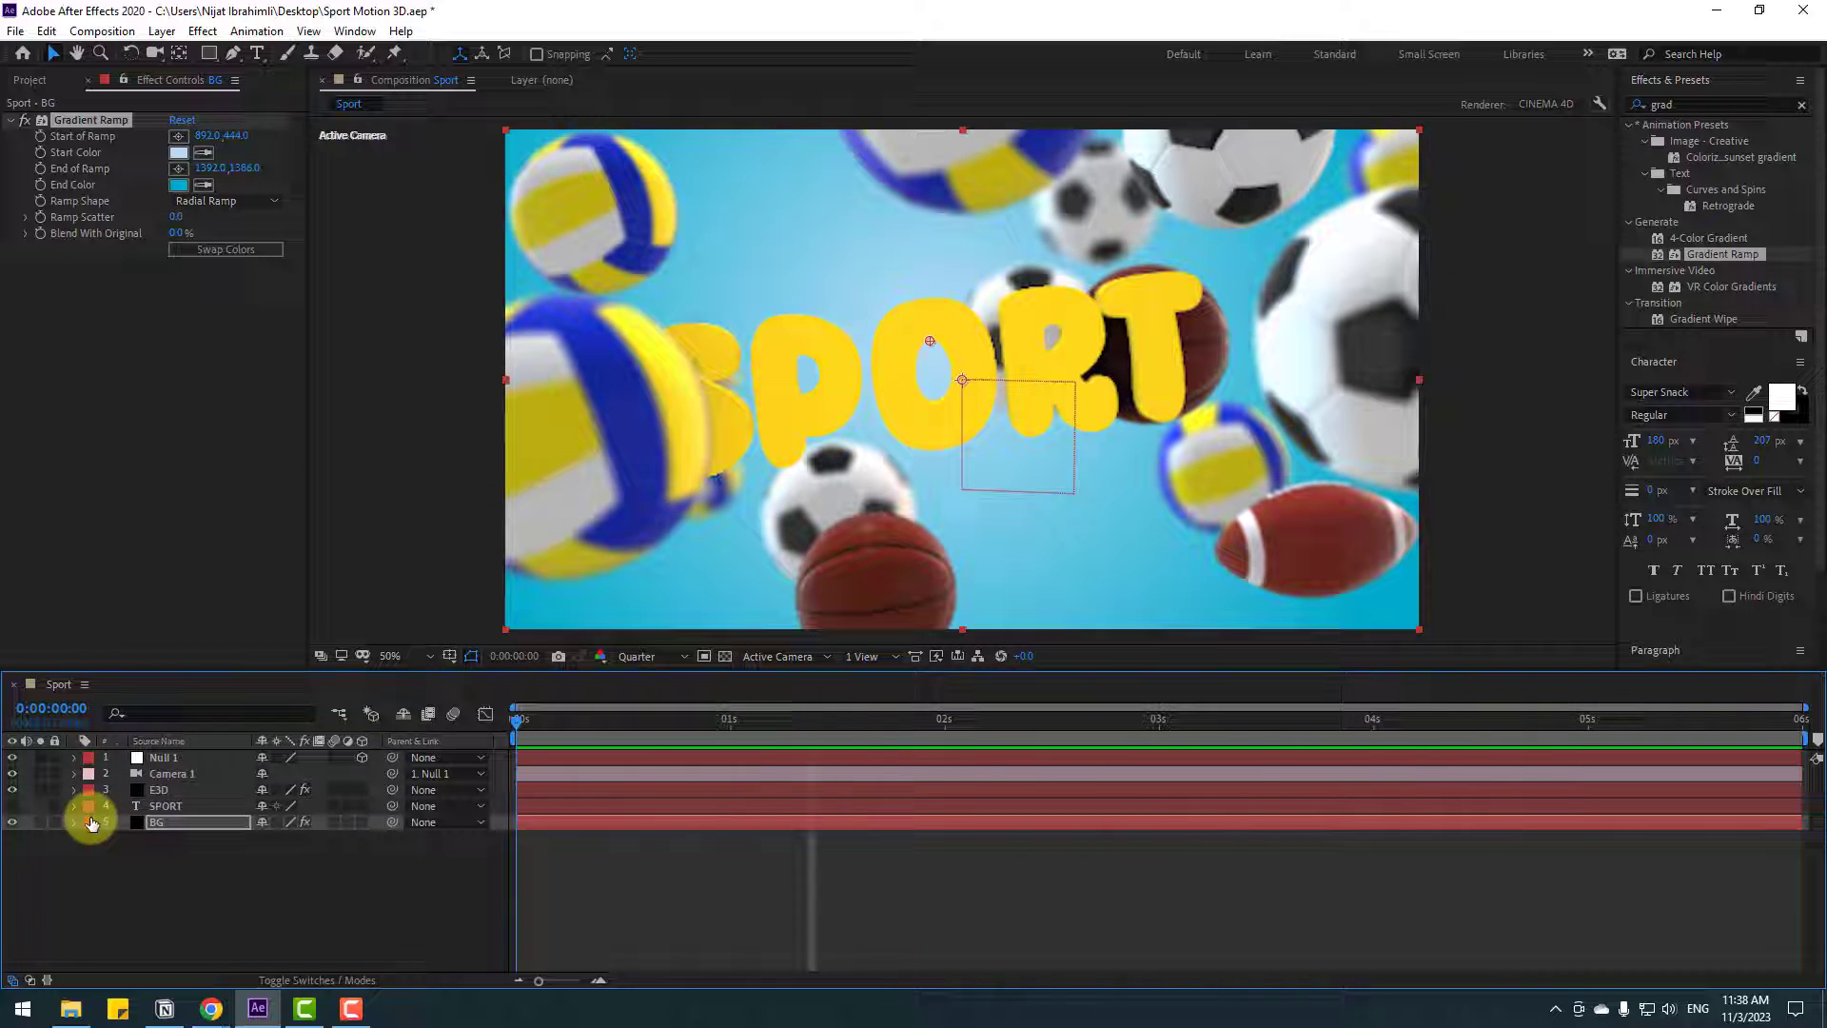
# - Keyframe Null 1's Position at 0:00:00:00 and move it to 1001.8, 589.2, 276.5 at 0:00:05:24, and preview the push-in
pyautogui.click(164, 759)
pyautogui.press('p')
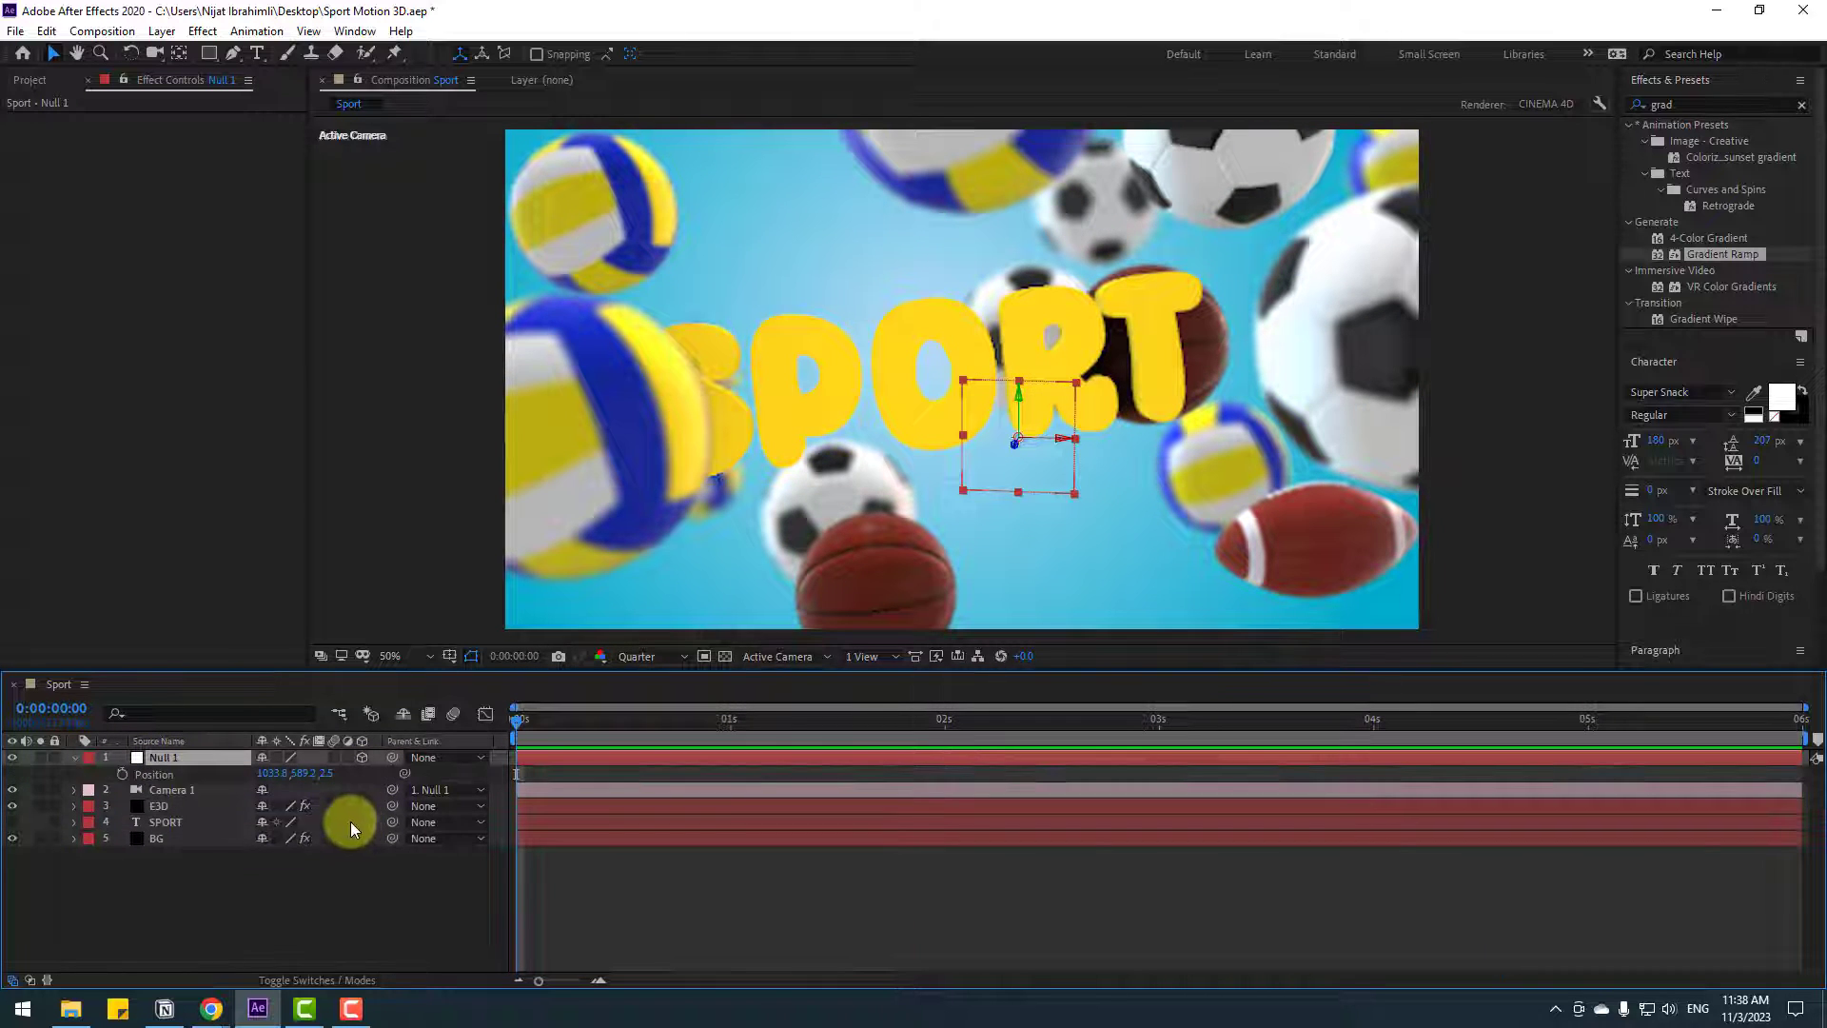
pyautogui.click(122, 774)
pyautogui.moveTo(550, 720); pyautogui.dragTo(1794, 720)
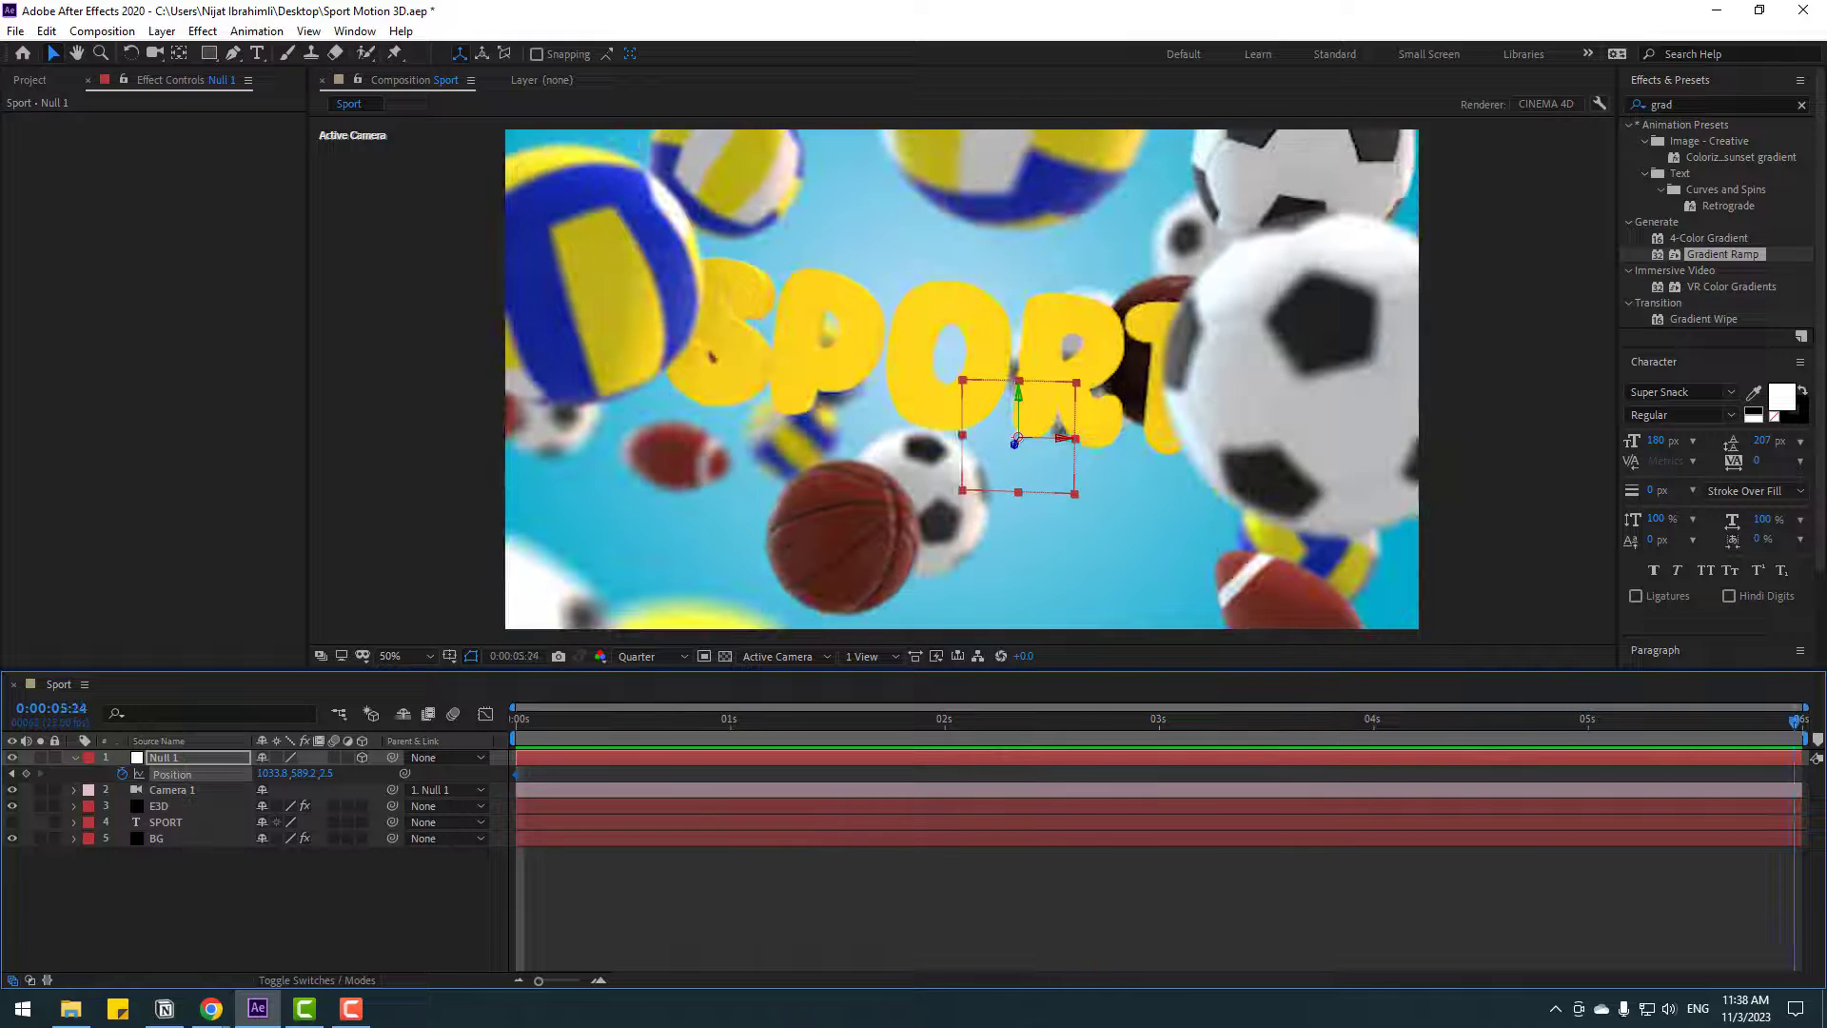
pyautogui.moveTo(328, 773); pyautogui.dragTo(400, 760)
pyautogui.moveTo(285, 773); pyautogui.dragTo(274, 773)
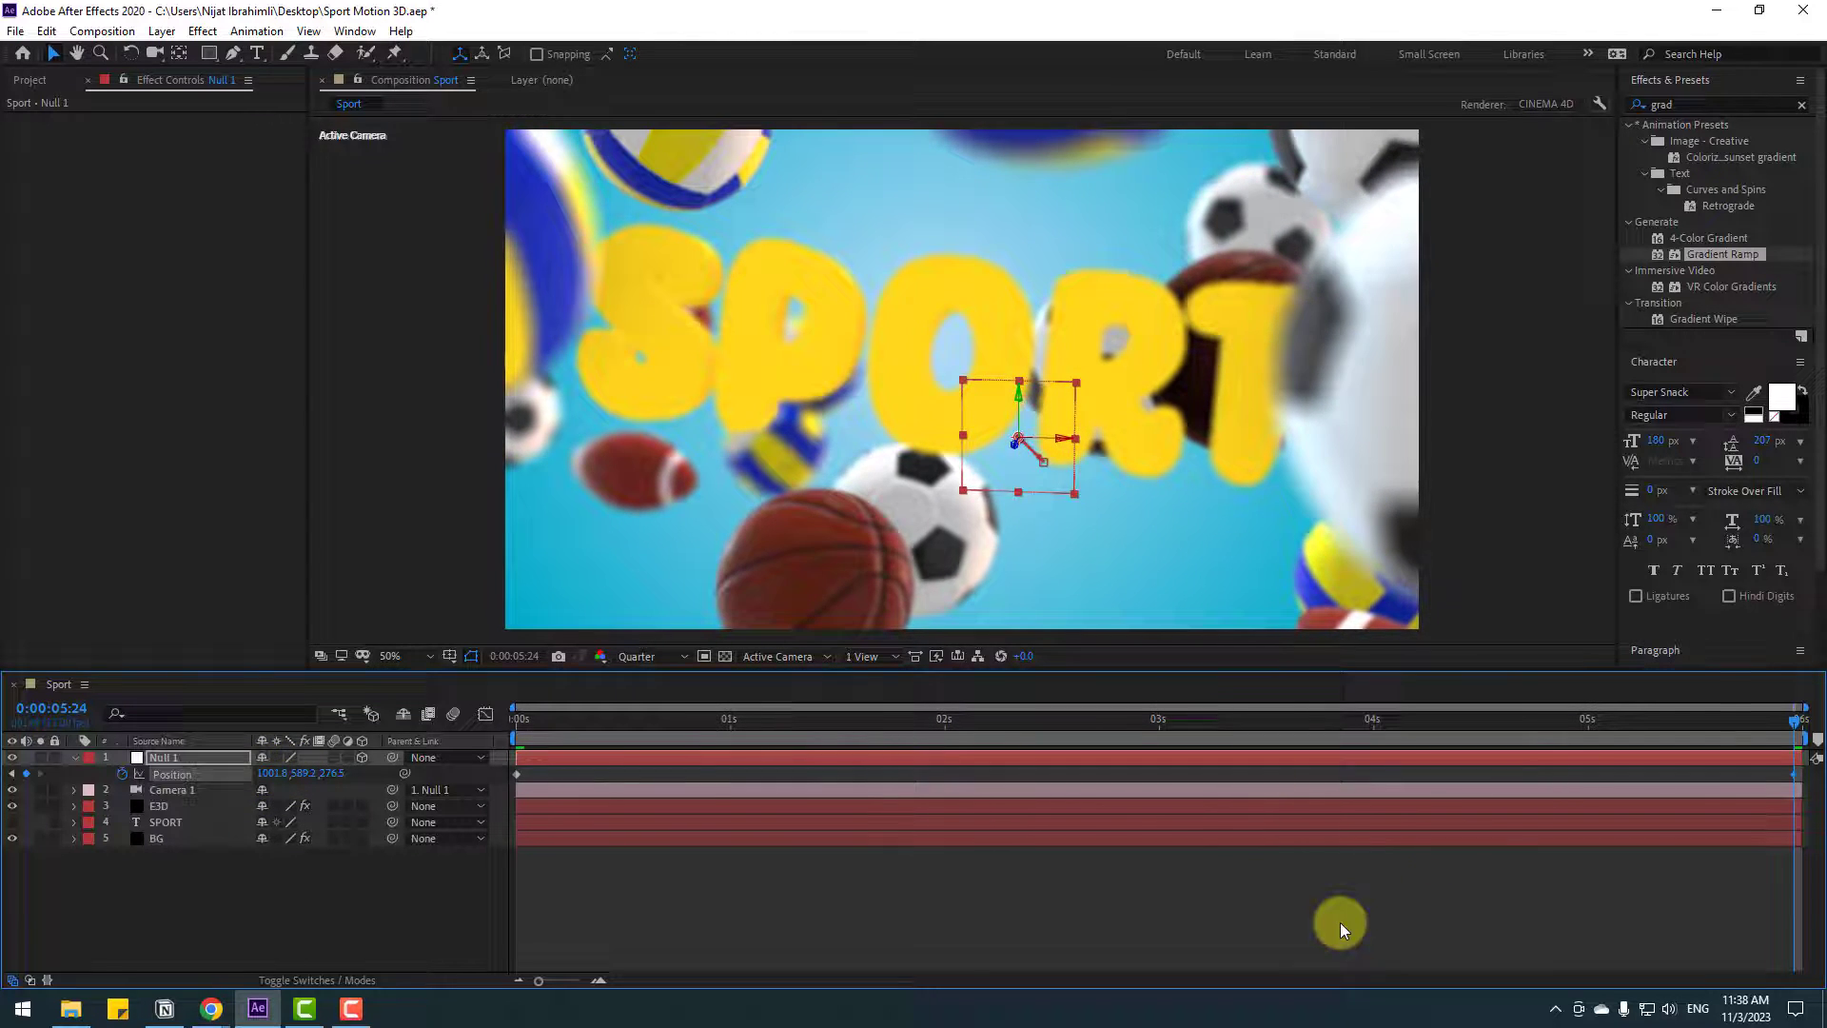
pyautogui.click(1340, 922)
pyautogui.press('space')
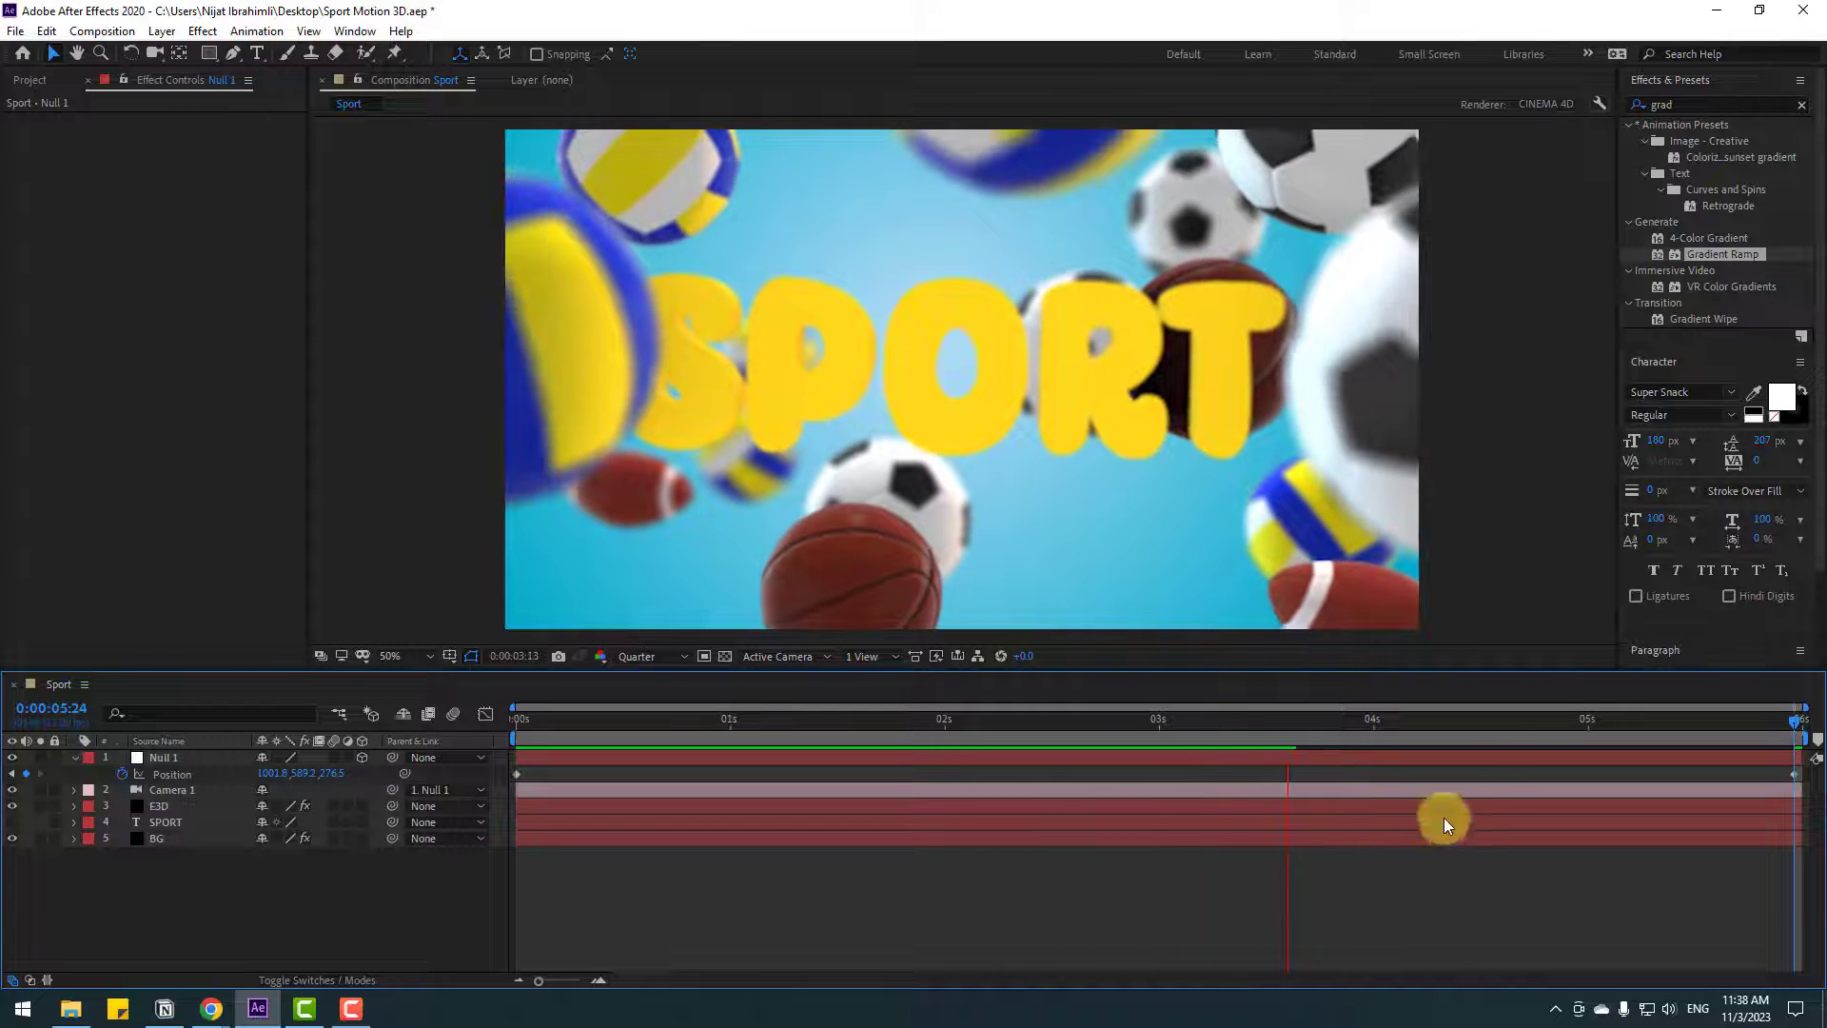
pyautogui.press('space')
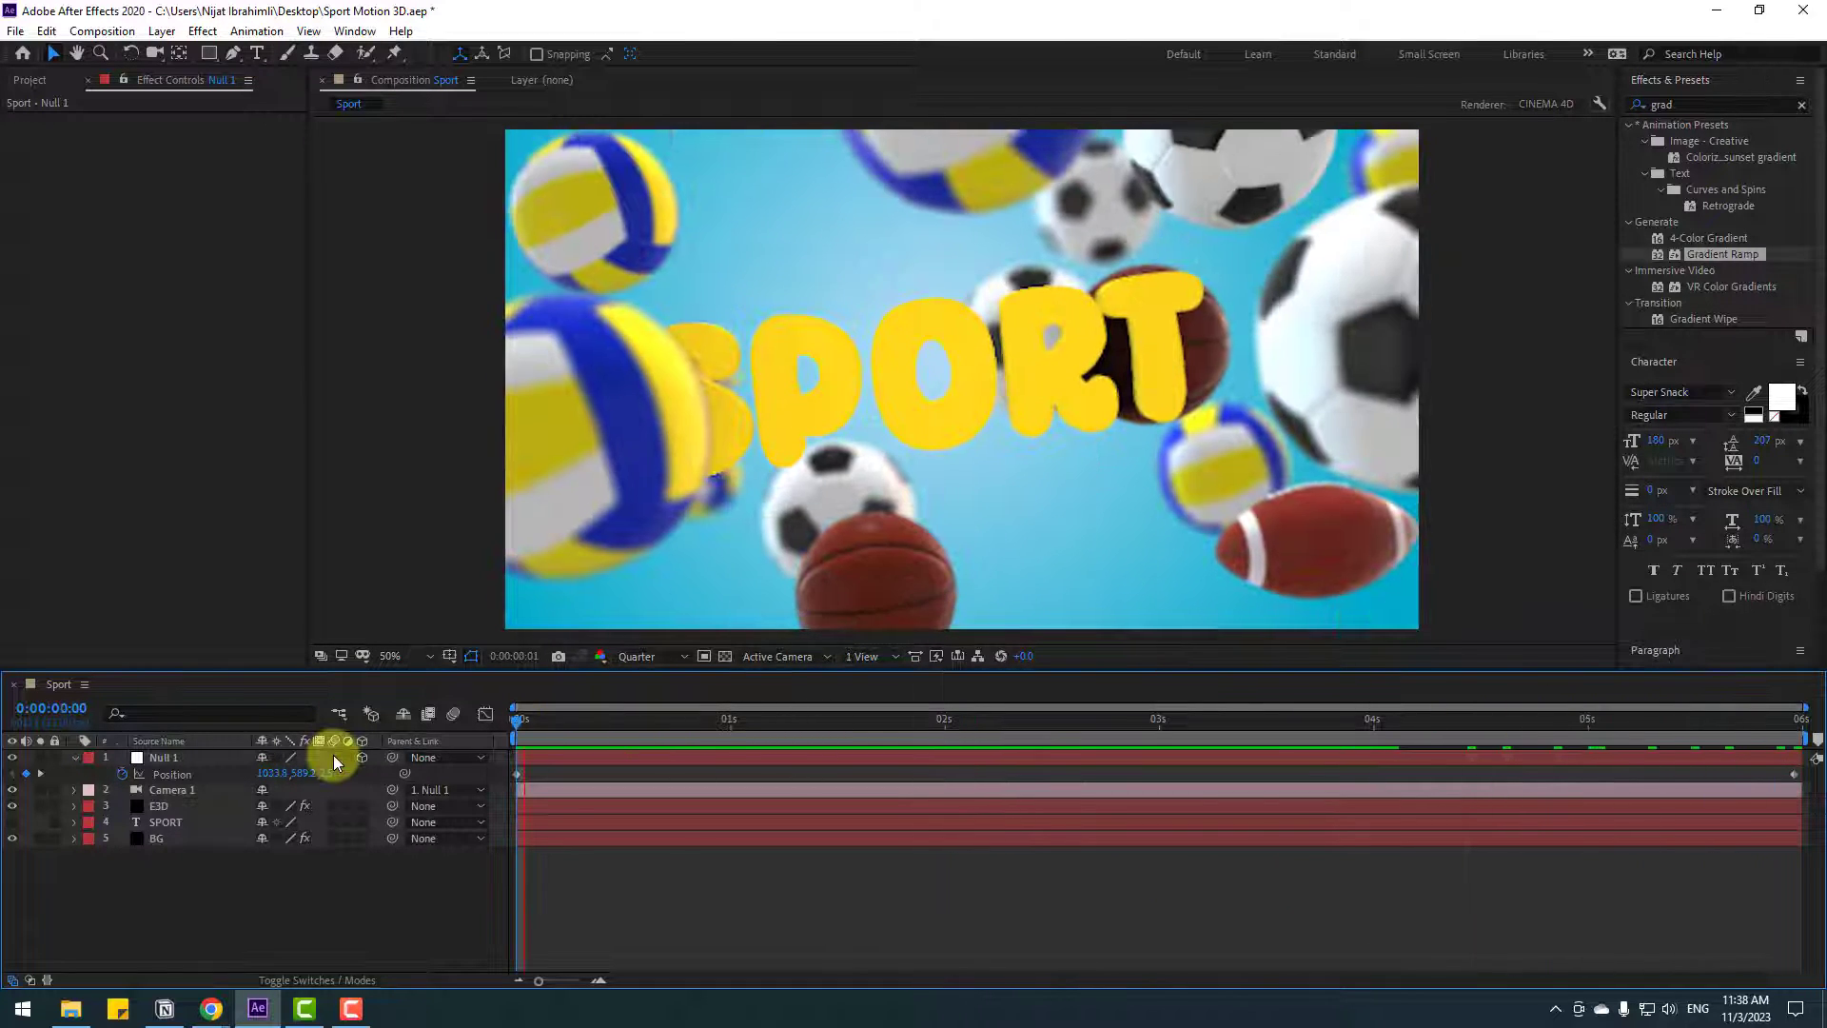